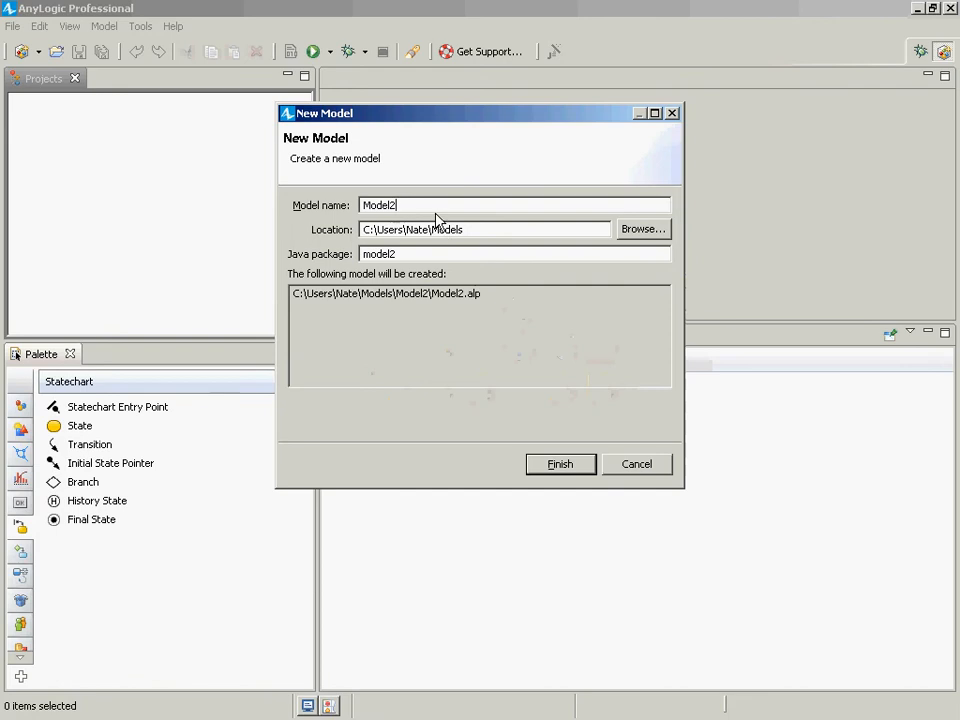
Create a new model named InstitutionalMobilityNC in the default location.
left_click_drag(430, 206, 313, 215)
type("Inst")
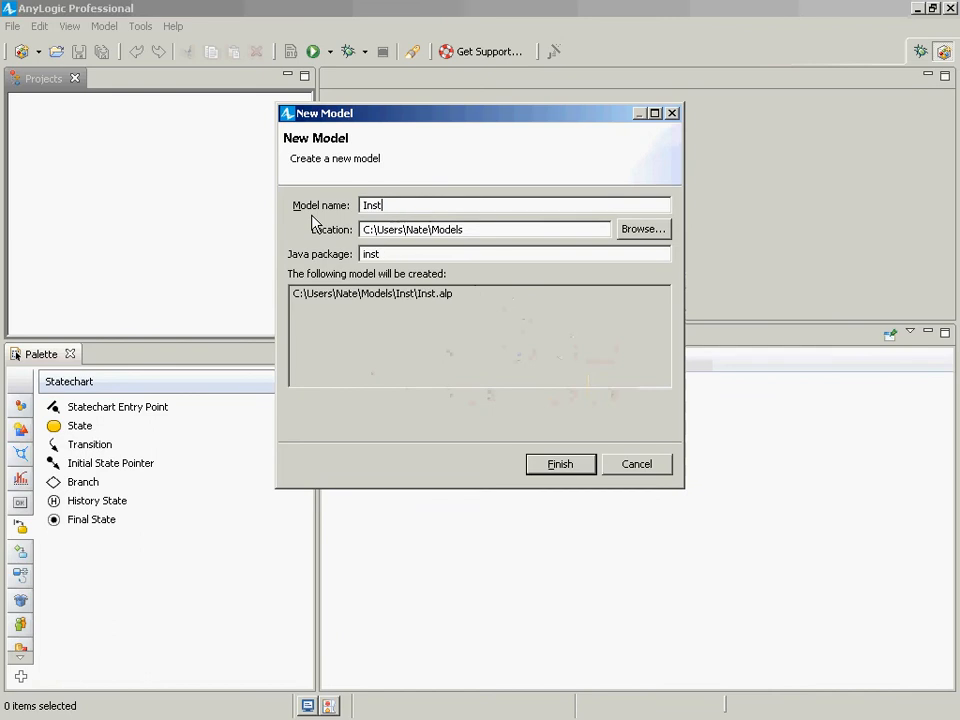
type("itutionalMobilityNC")
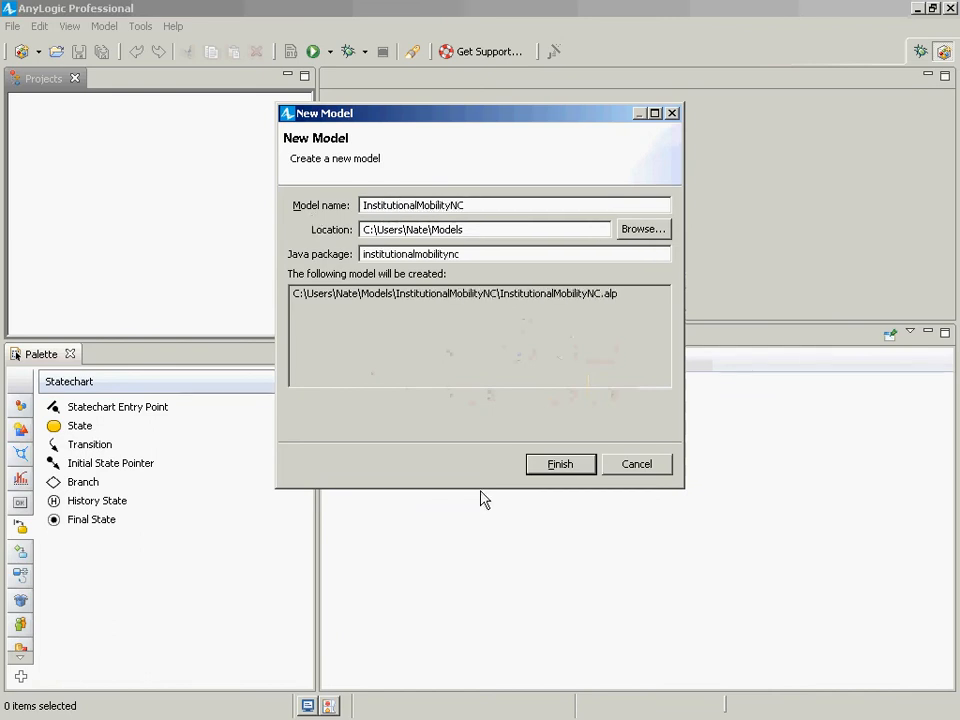
left_click(540, 465)
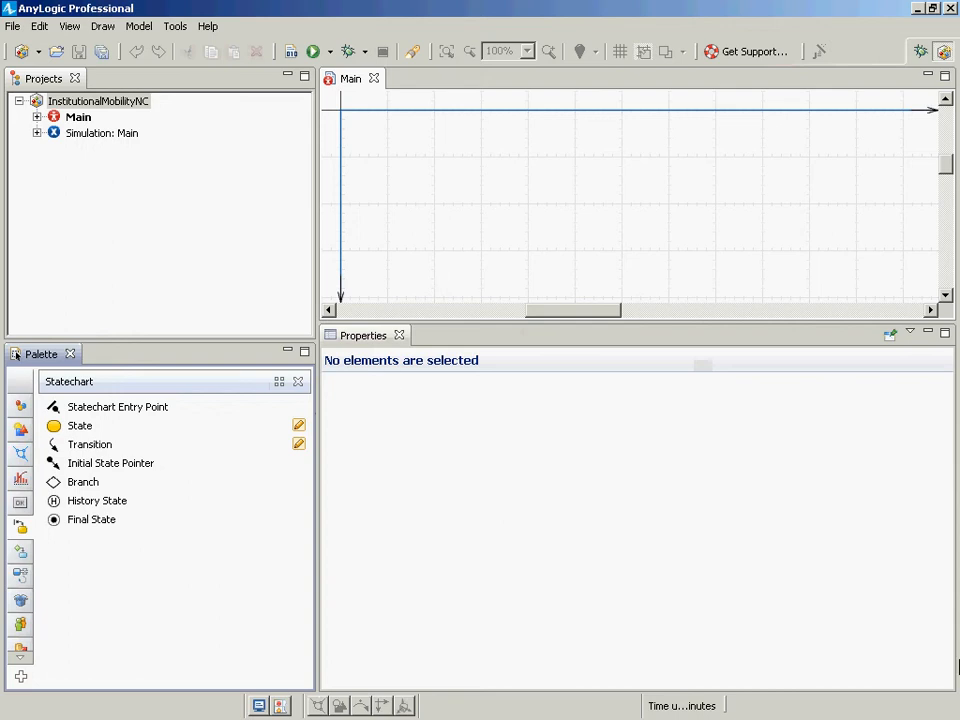
Add a new agent type named Home to the InstitutionalMobilityNC model without using a template.
left_click(124, 104)
right_click(124, 105)
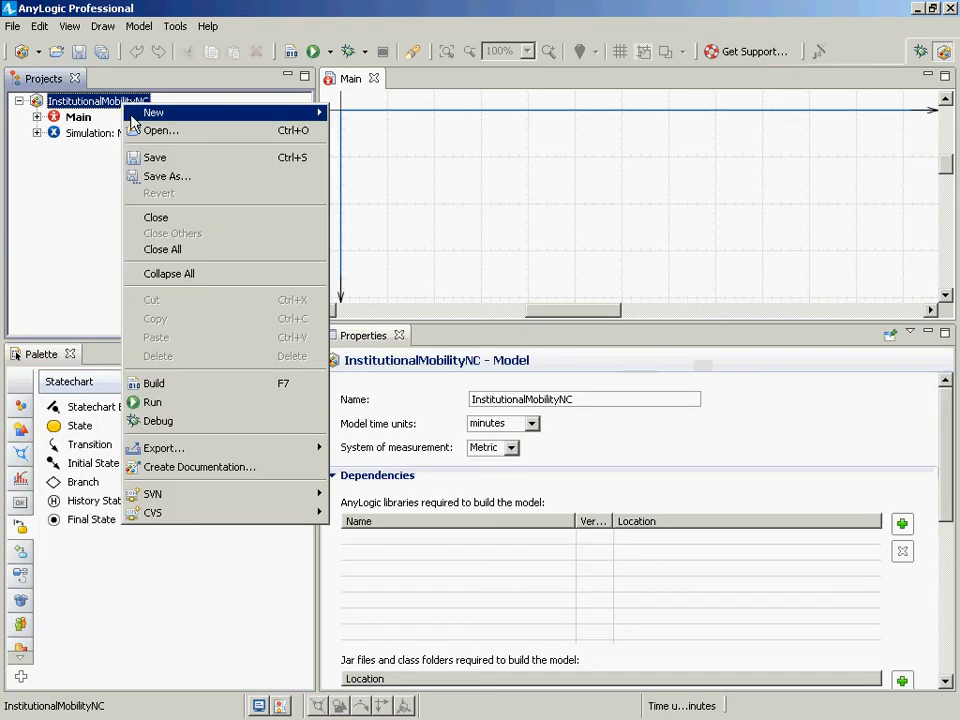
mouse_move(312, 112)
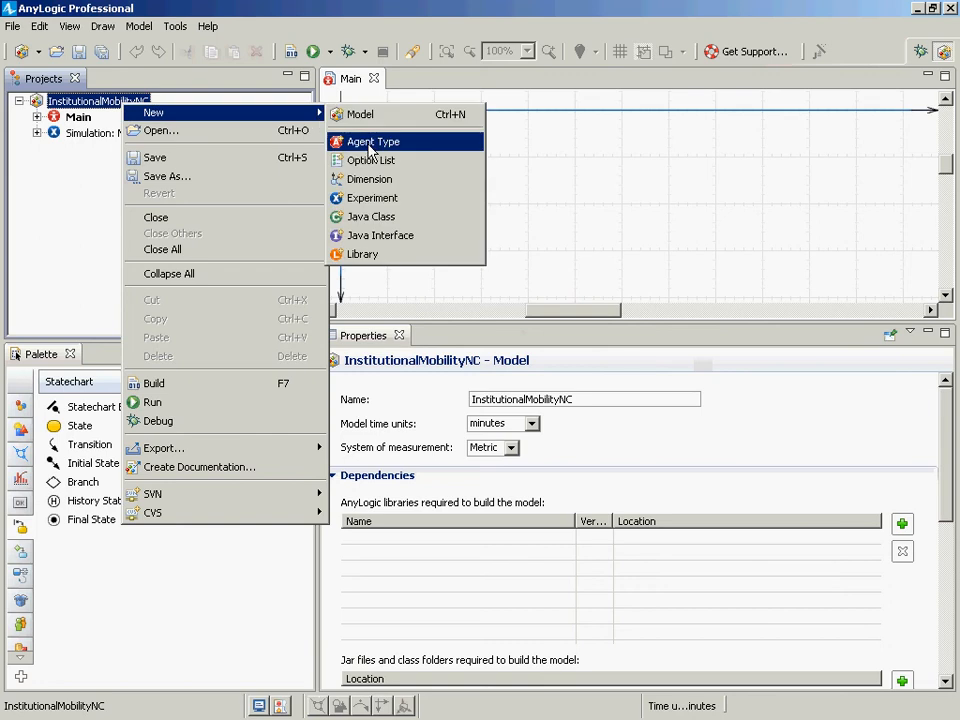
left_click(370, 143)
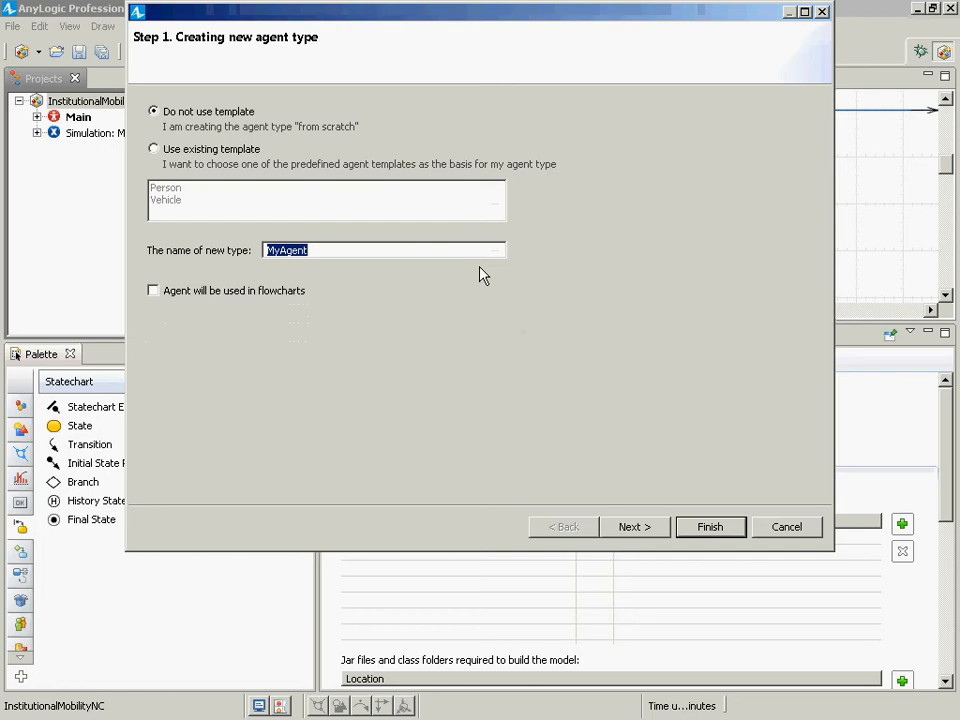
type("Home")
key("Return")
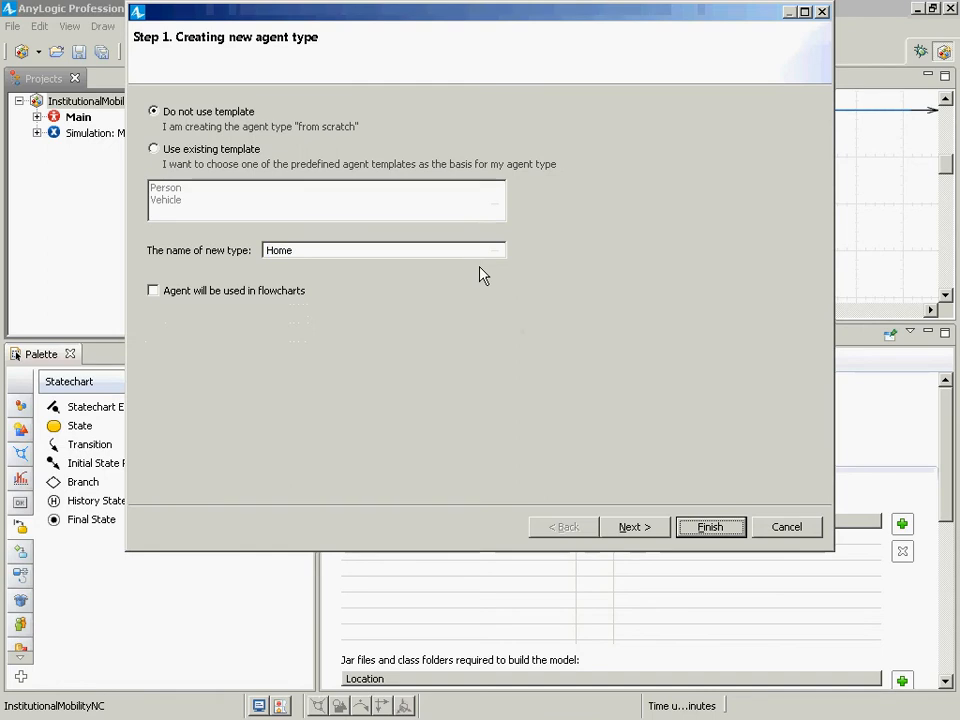
left_click(711, 524)
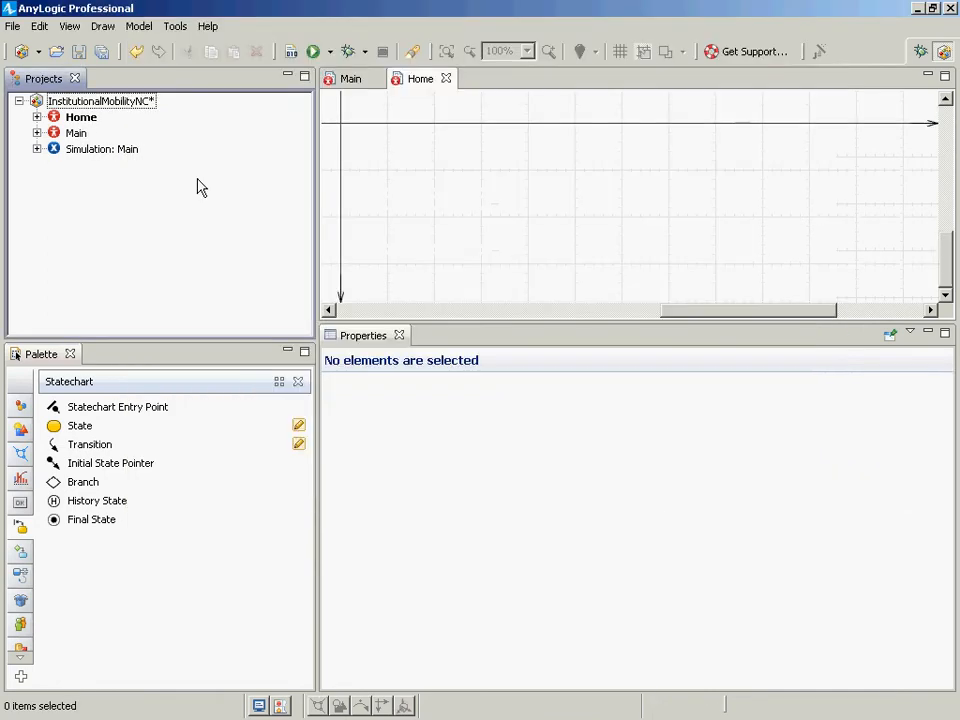
Add a new agent type named Workplace to the model without using a template.
right_click(95, 104)
mouse_move(155, 108)
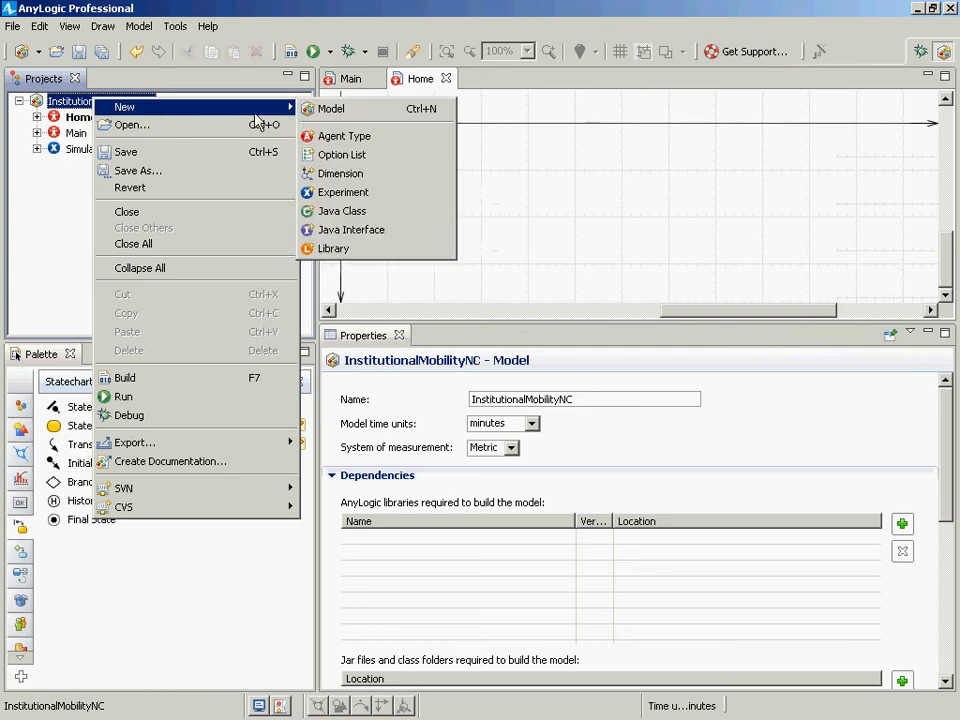
left_click(343, 137)
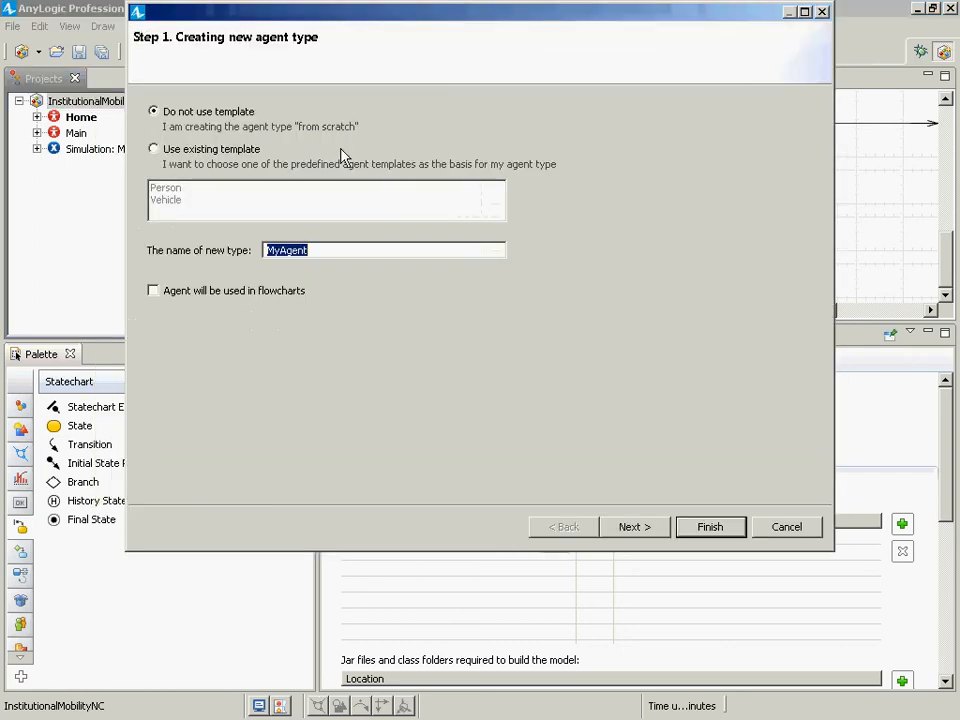
type("Workplace")
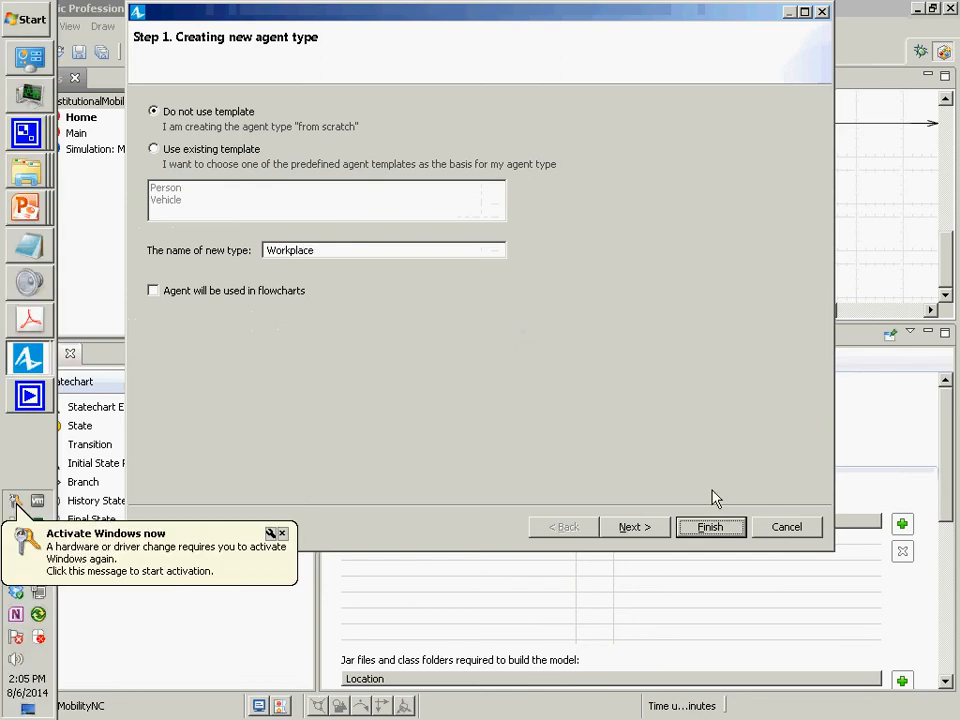
left_click(722, 527)
Add a new agent type named School to the model without using a template.
left_click(122, 101)
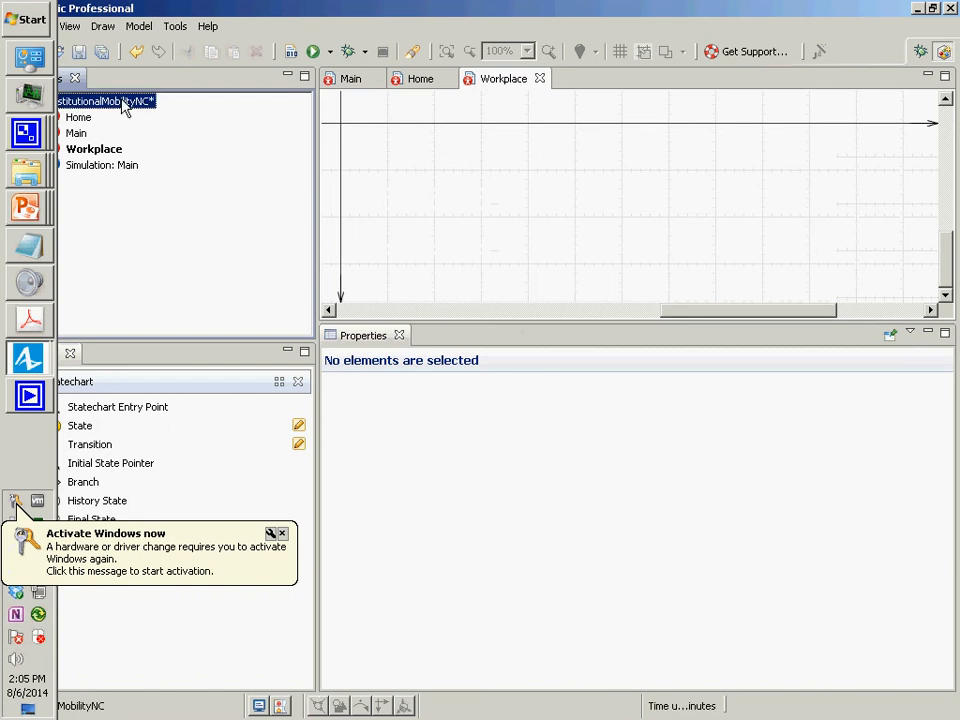
right_click(123, 101)
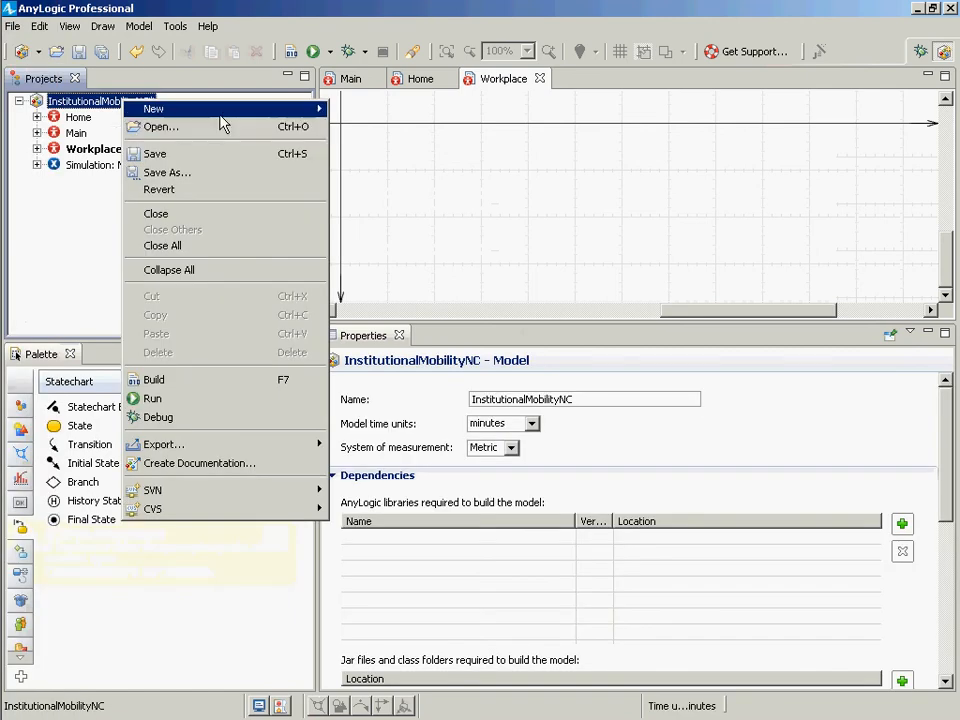
mouse_move(222, 110)
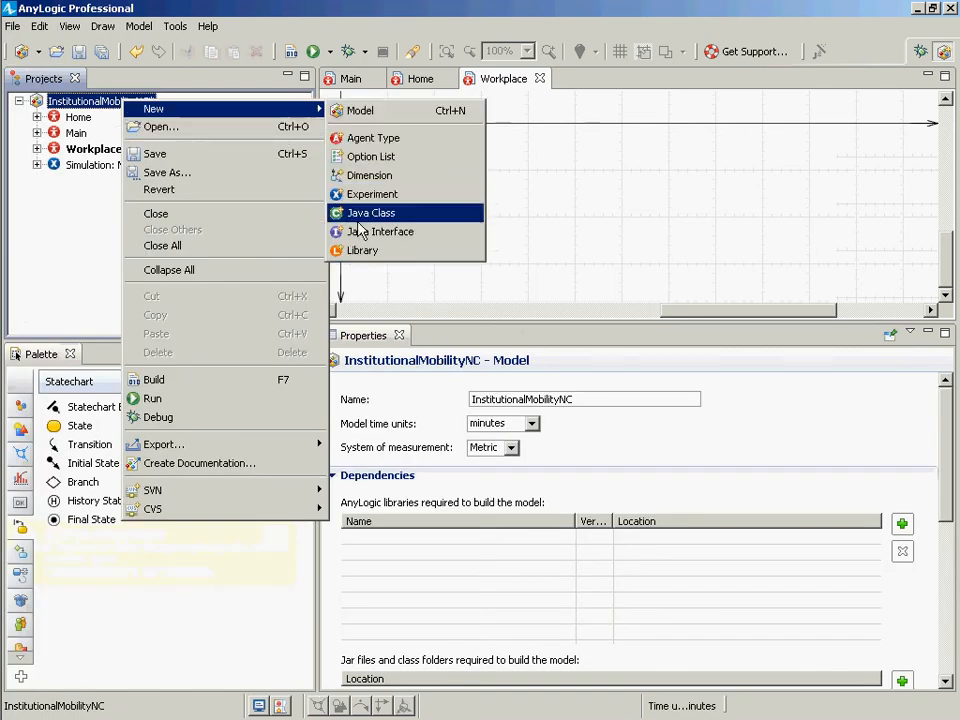
left_click(368, 138)
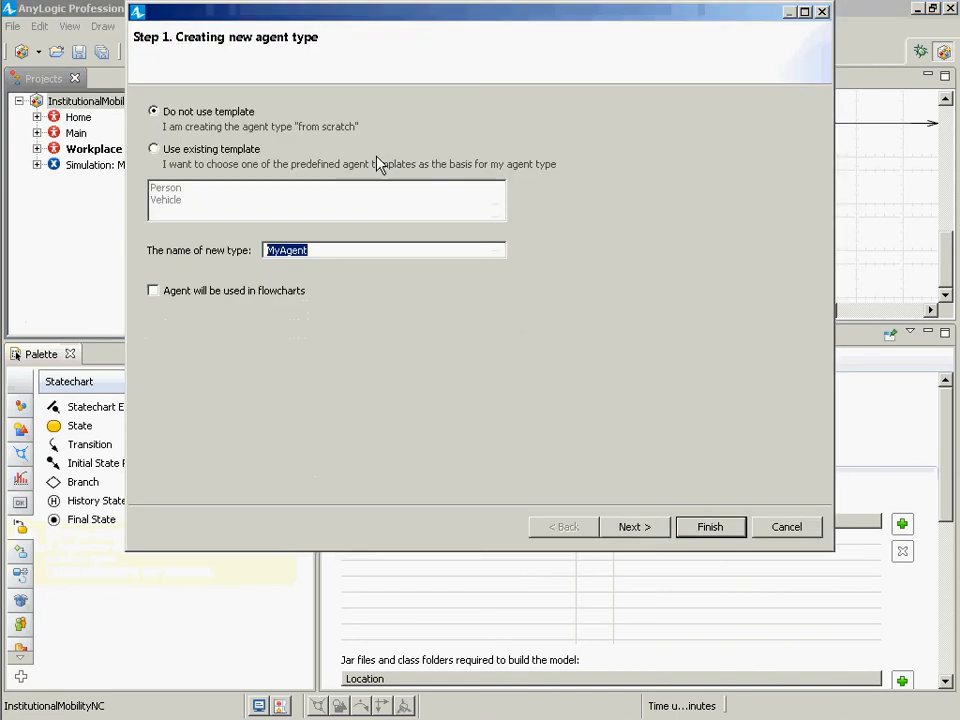
type("School")
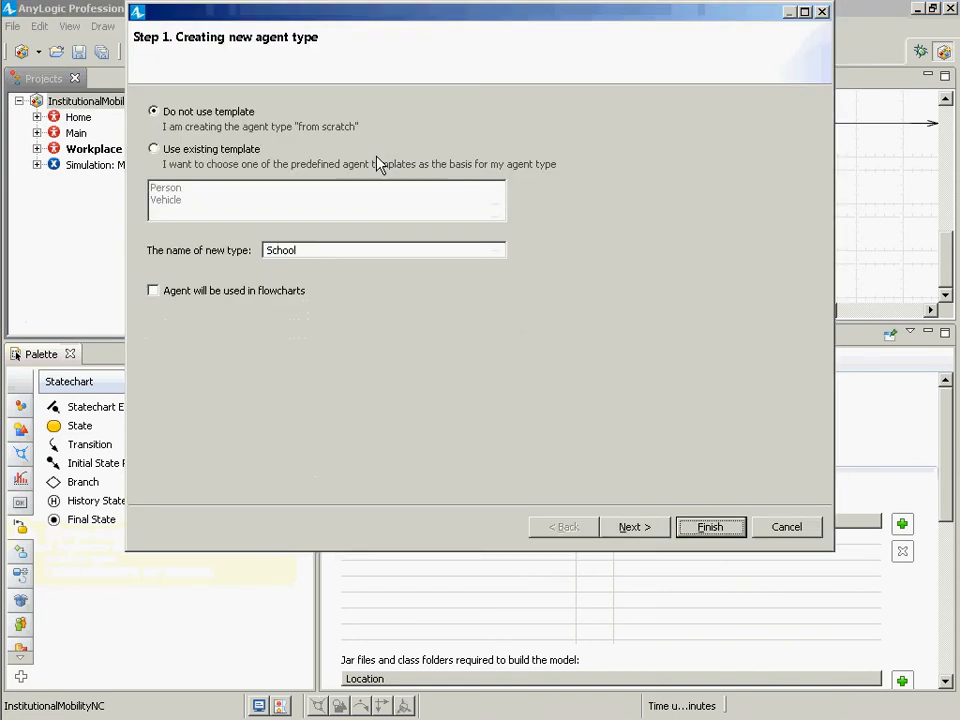
left_click(681, 538)
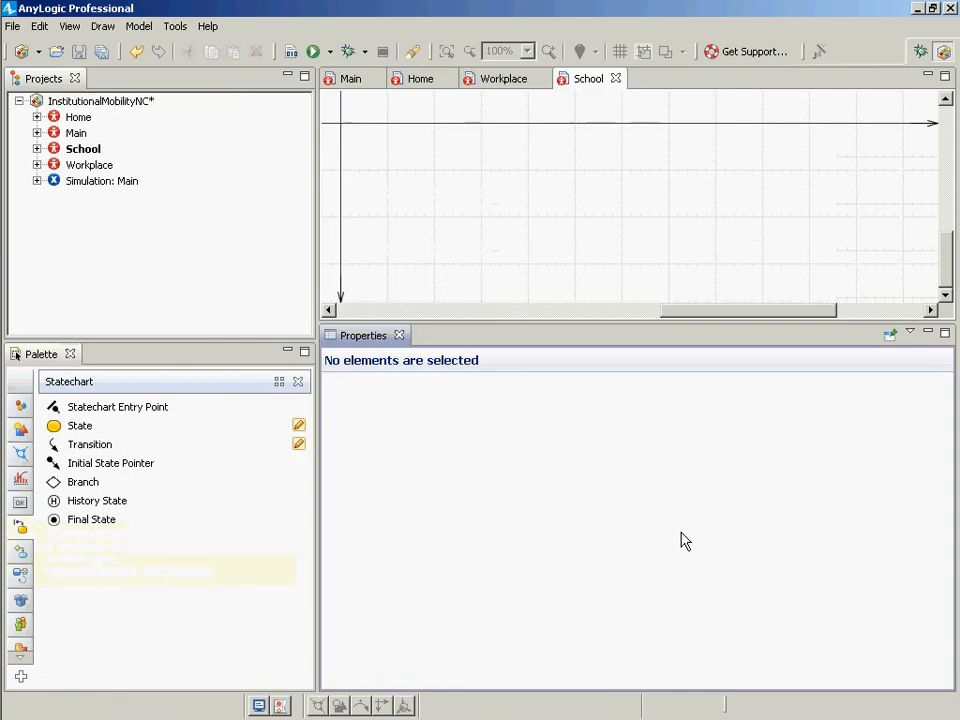
Add a new agent type named Person to the model without using a template.
left_click(68, 101)
right_click(92, 103)
mouse_move(129, 118)
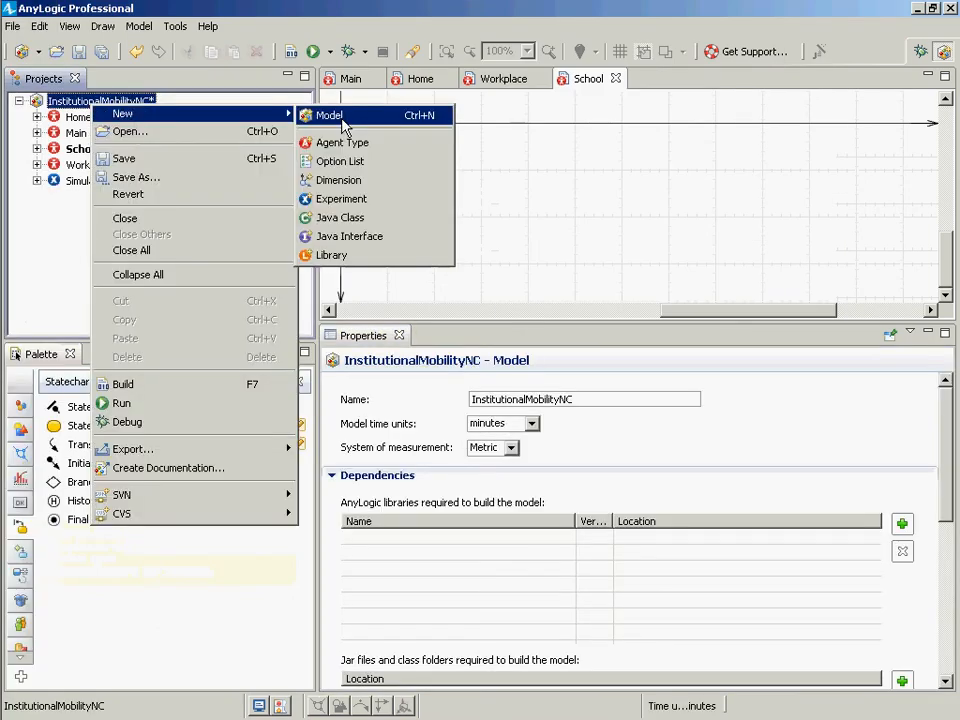
left_click(323, 143)
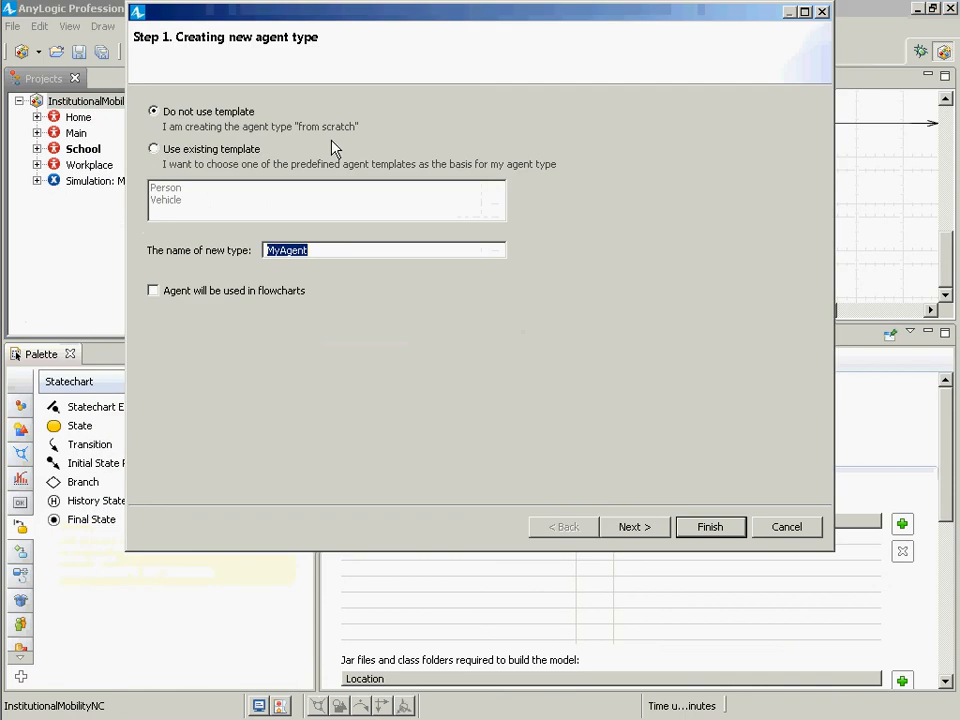
type("Person")
left_click(714, 533)
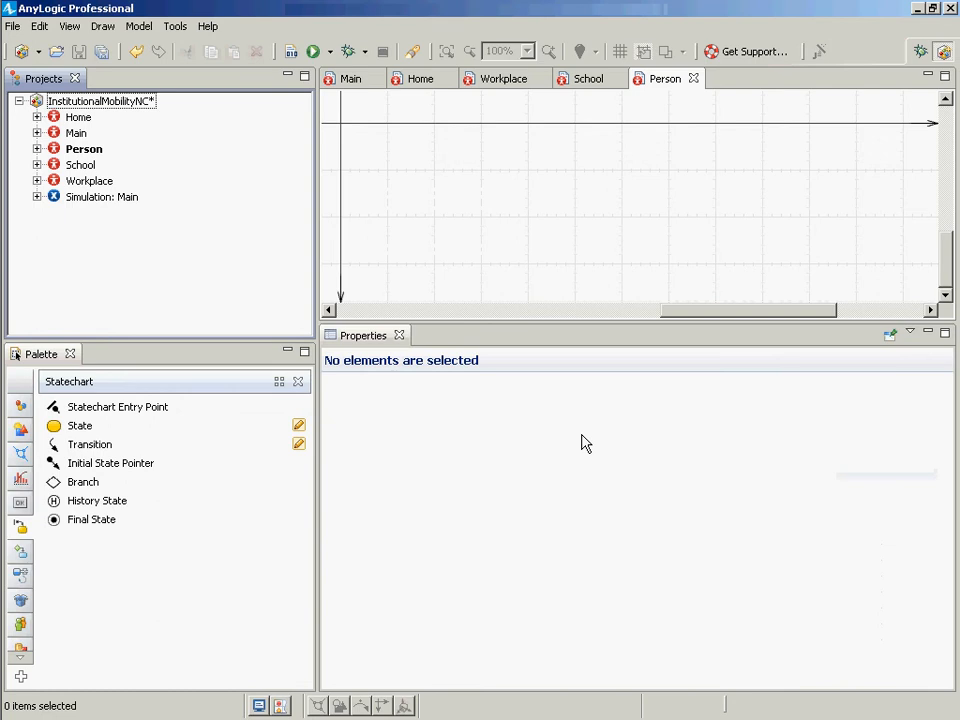
Place the House picture at the origin (0, 0) of the Home agent type's diagram.
double_click(81, 118)
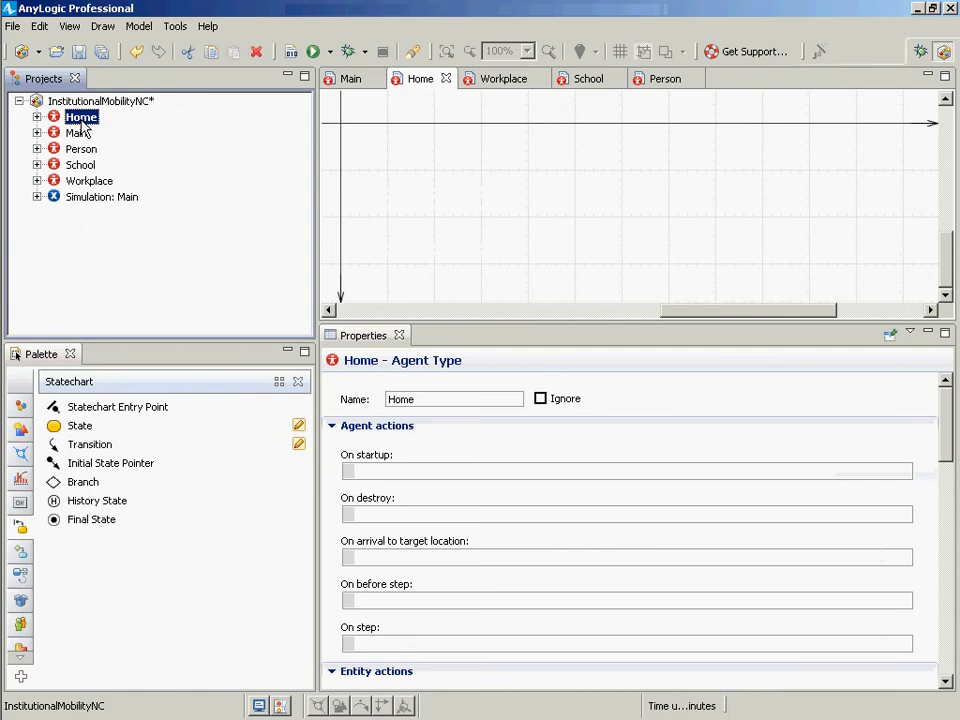
left_click(22, 668)
left_click(22, 600)
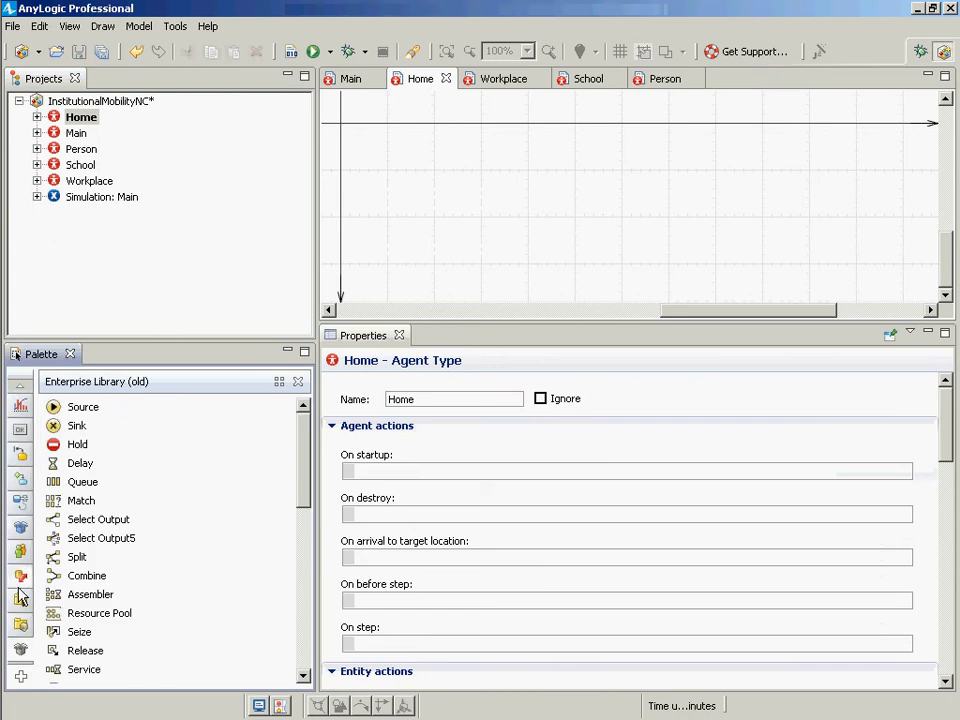
left_click(21, 601)
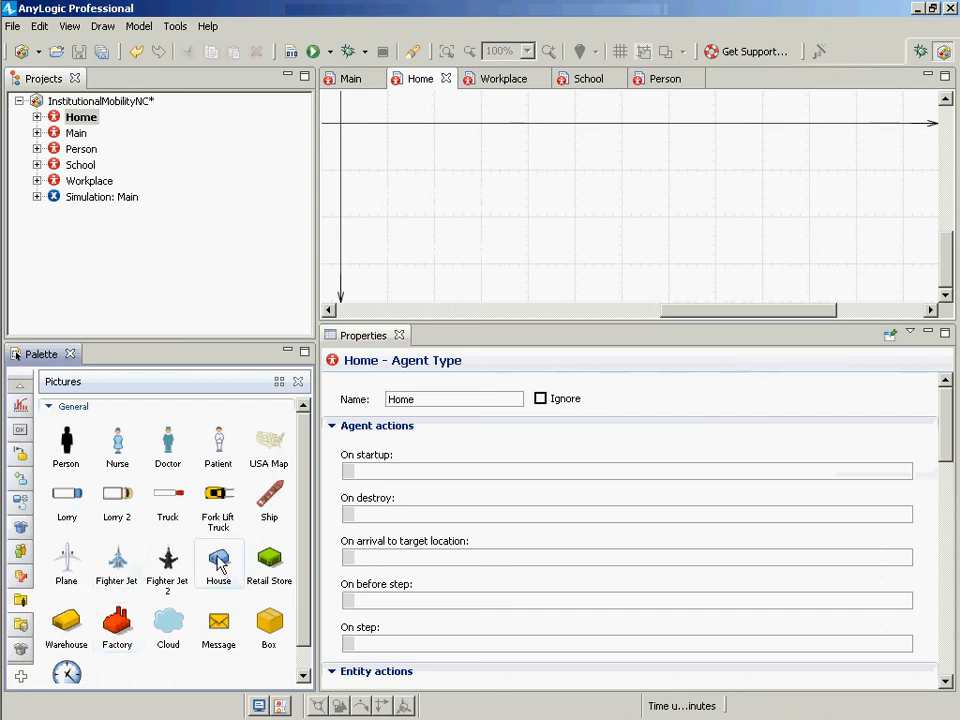
left_click_drag(220, 556, 340, 125)
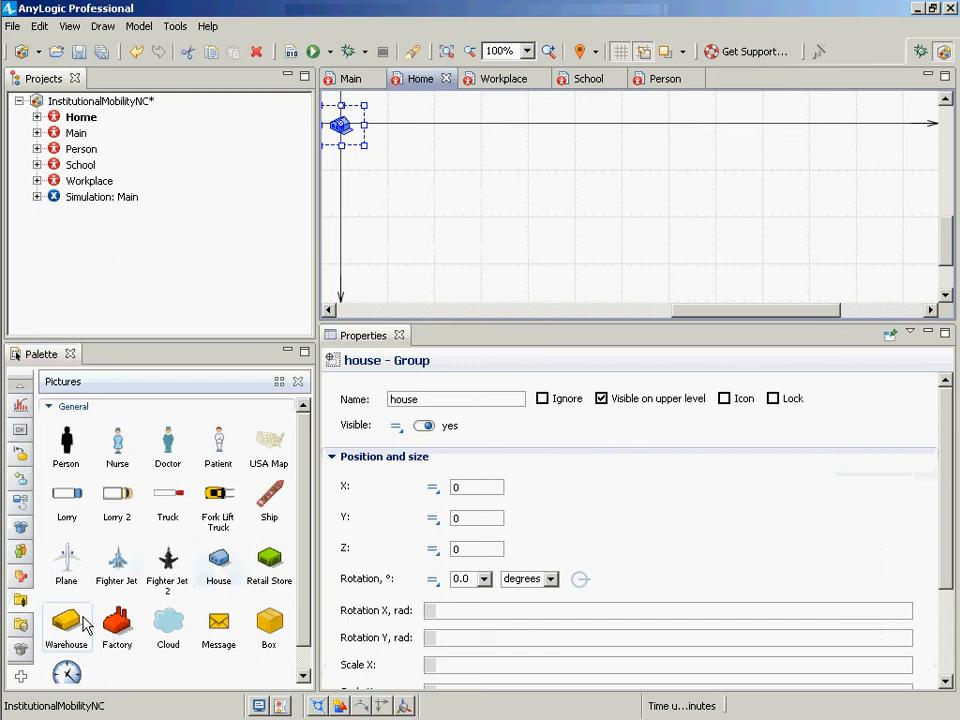
mouse_move(15, 383)
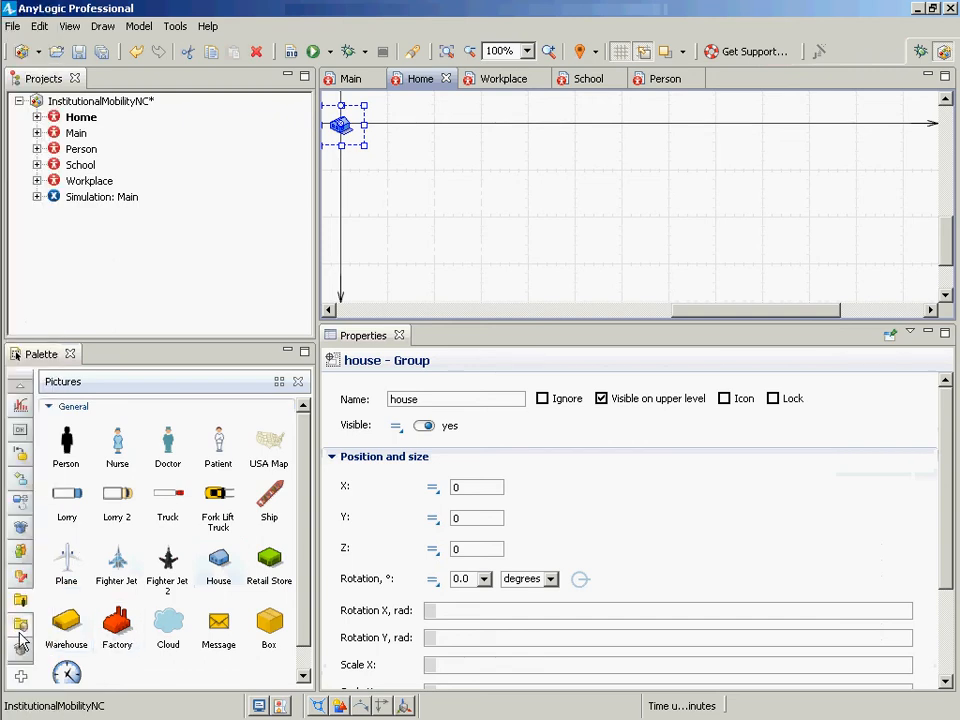
left_click(19, 390)
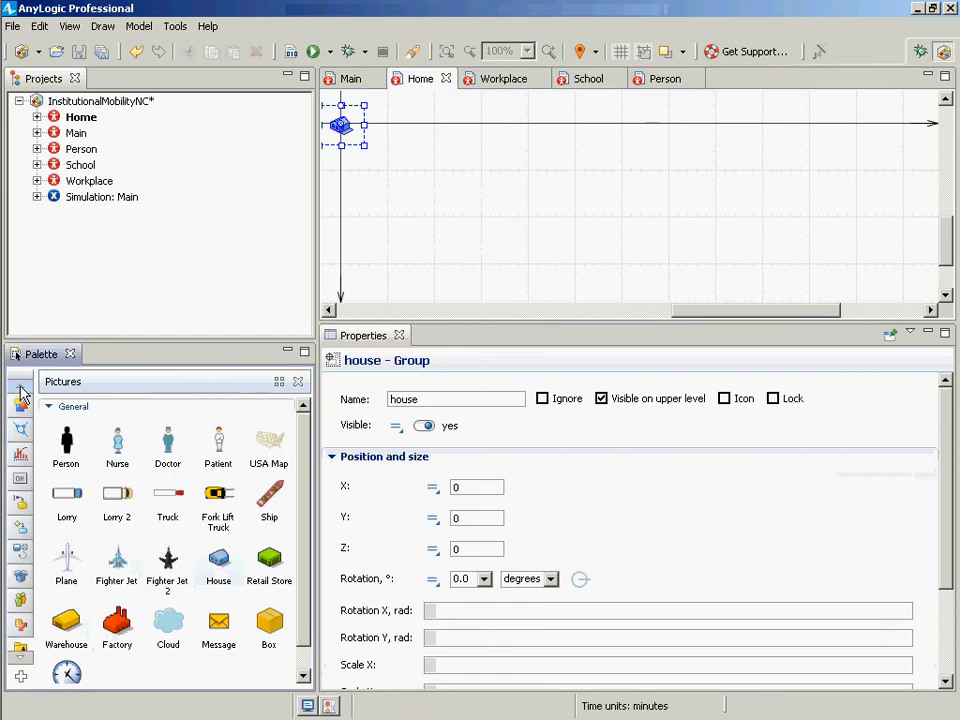
left_click(21, 659)
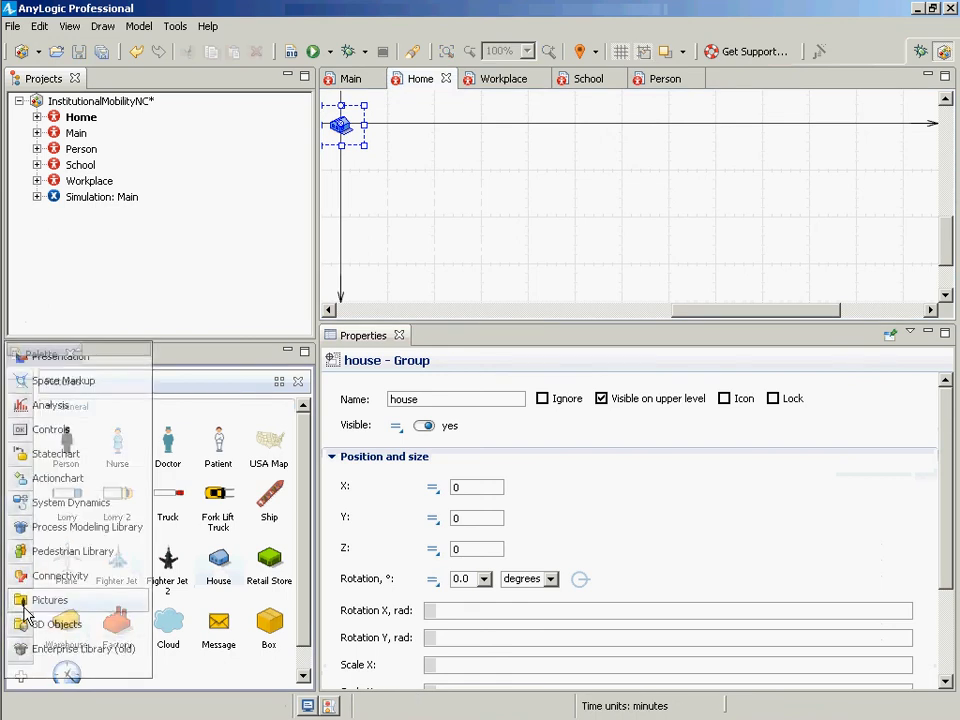
left_click(26, 604)
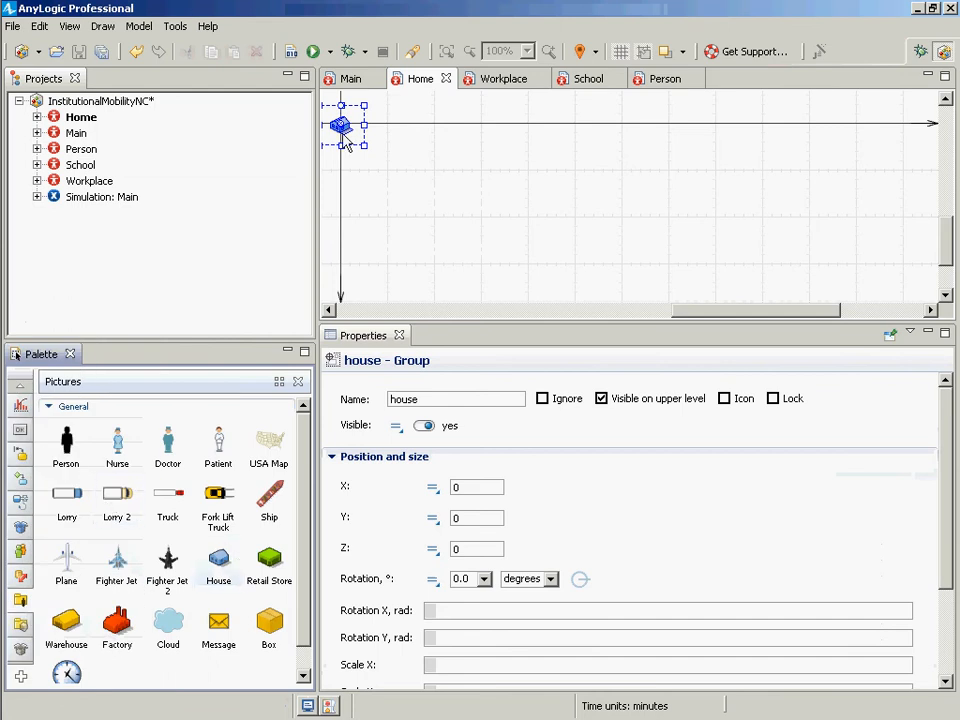
Place the Person picture at the origin (0, 0) of the Person agent type's diagram.
double_click(78, 155)
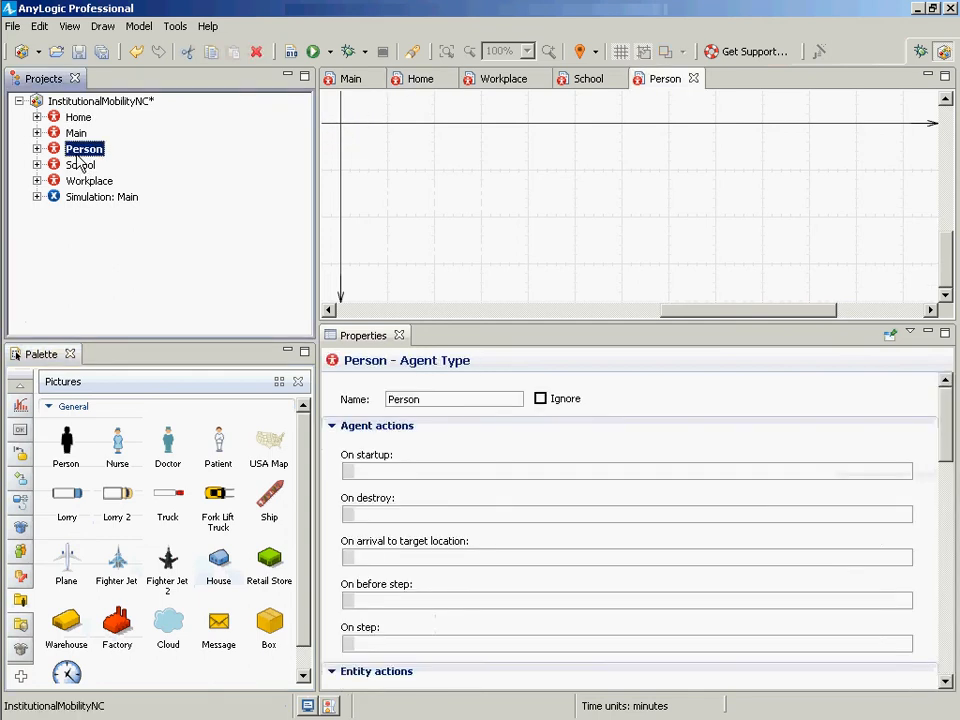
left_click(66, 447)
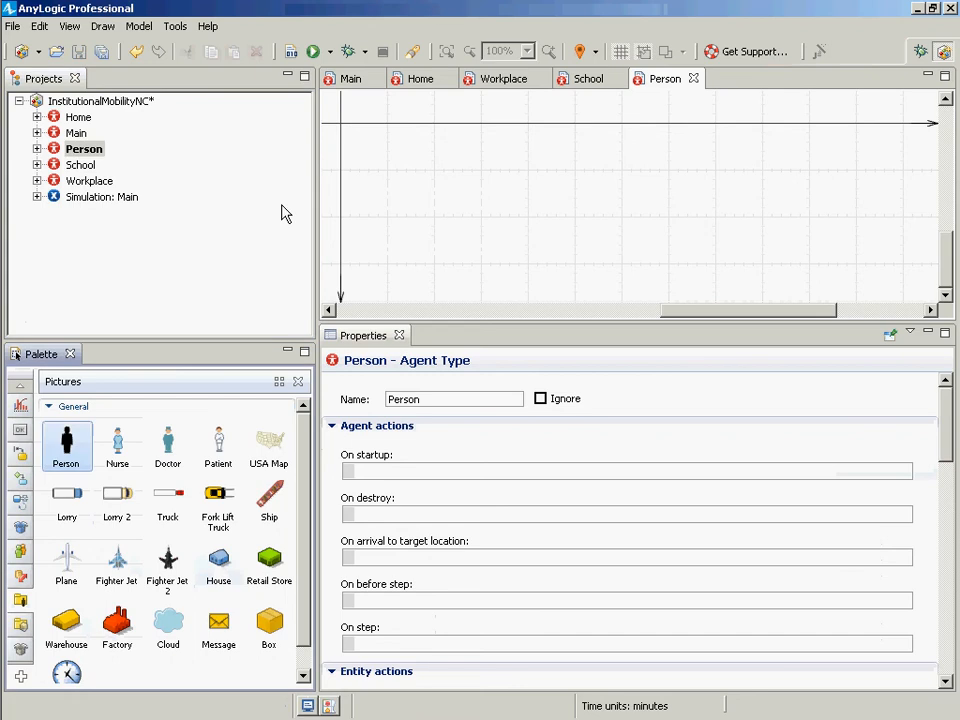
left_click(342, 126)
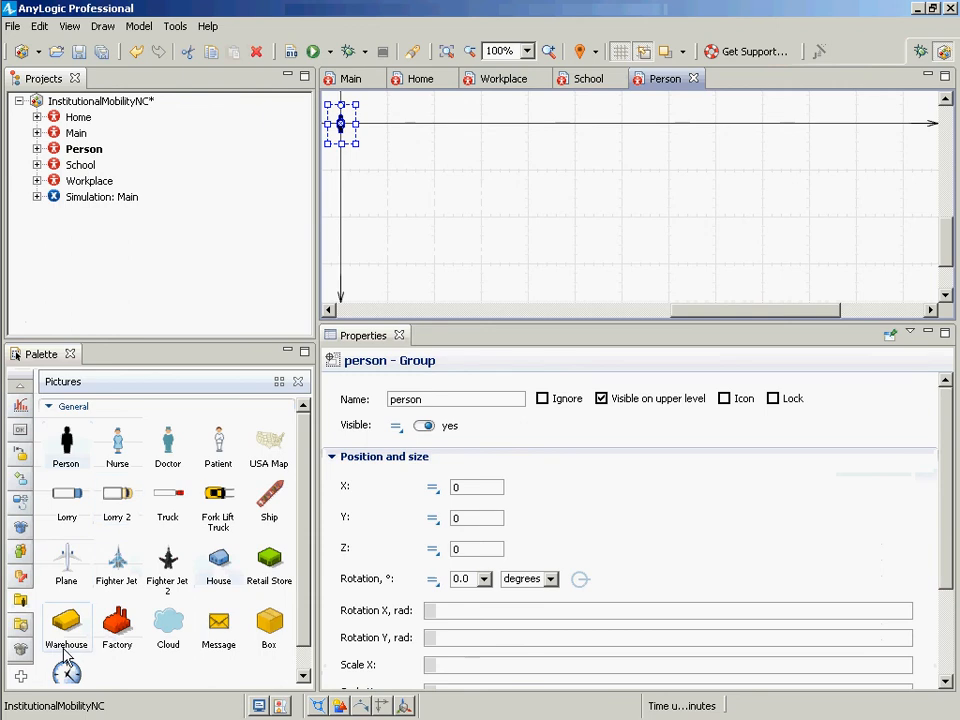
Place the Warehouse picture at the origin (0, 0) of the School agent type's diagram.
left_click(80, 166)
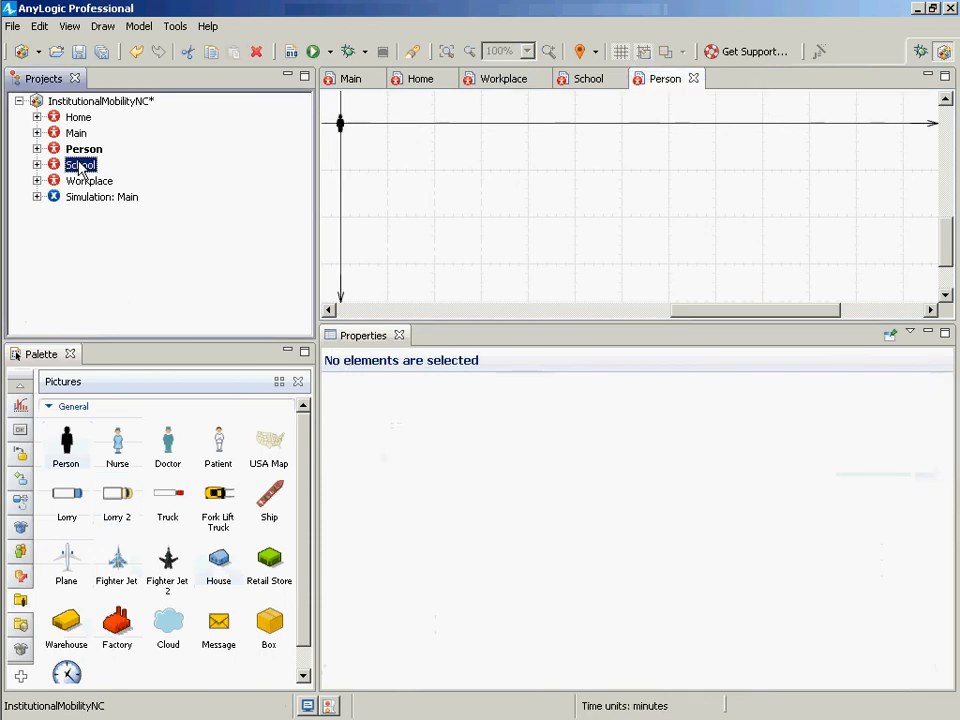
double_click(80, 166)
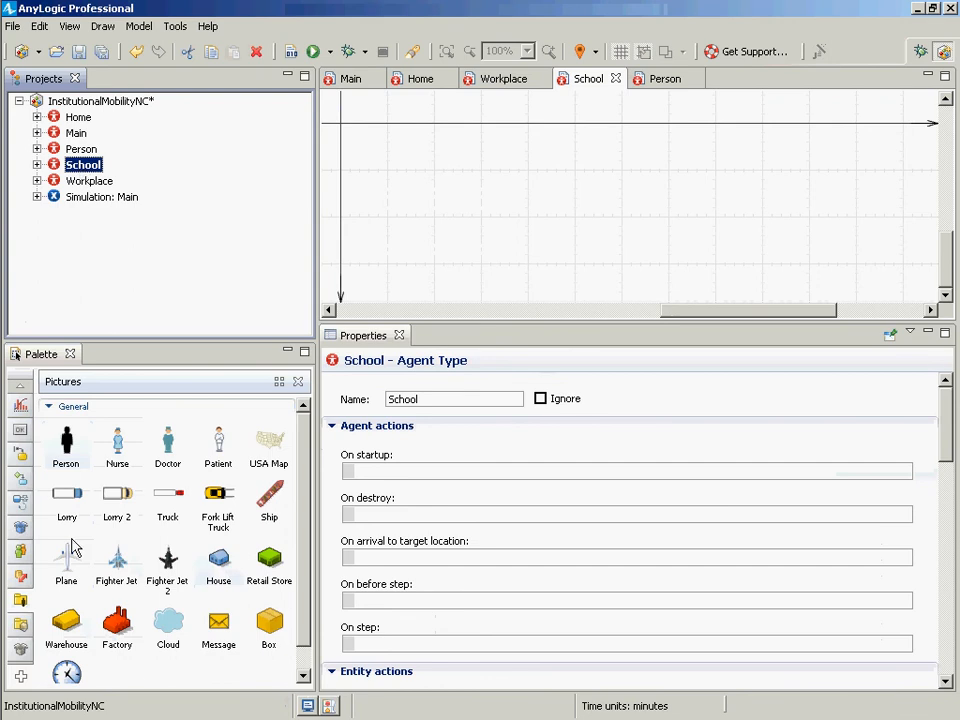
left_click(65, 623)
left_click_drag(65, 623, 347, 134)
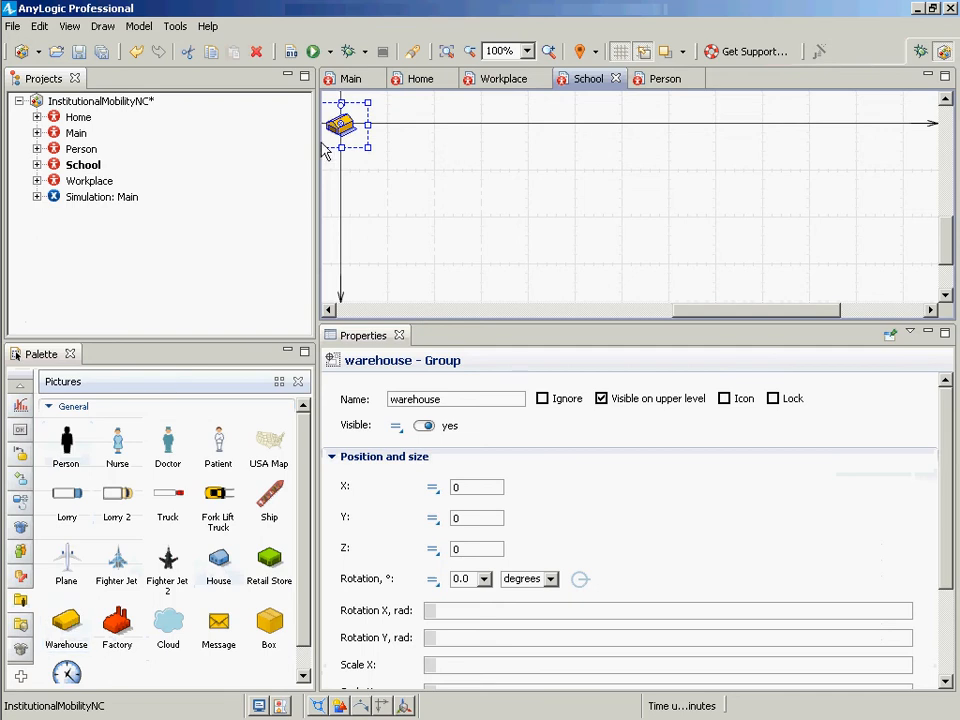
Place the Factory picture at the origin (0, 0) of the Workplace agent type's diagram.
mouse_move(21, 608)
double_click(77, 183)
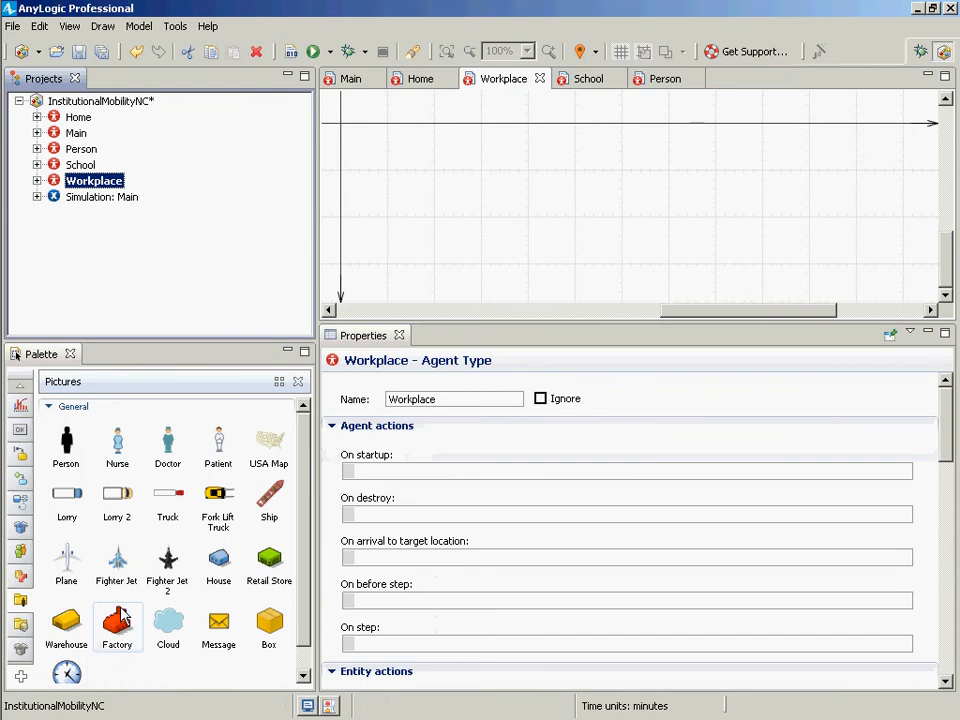
left_click_drag(121, 616, 345, 132)
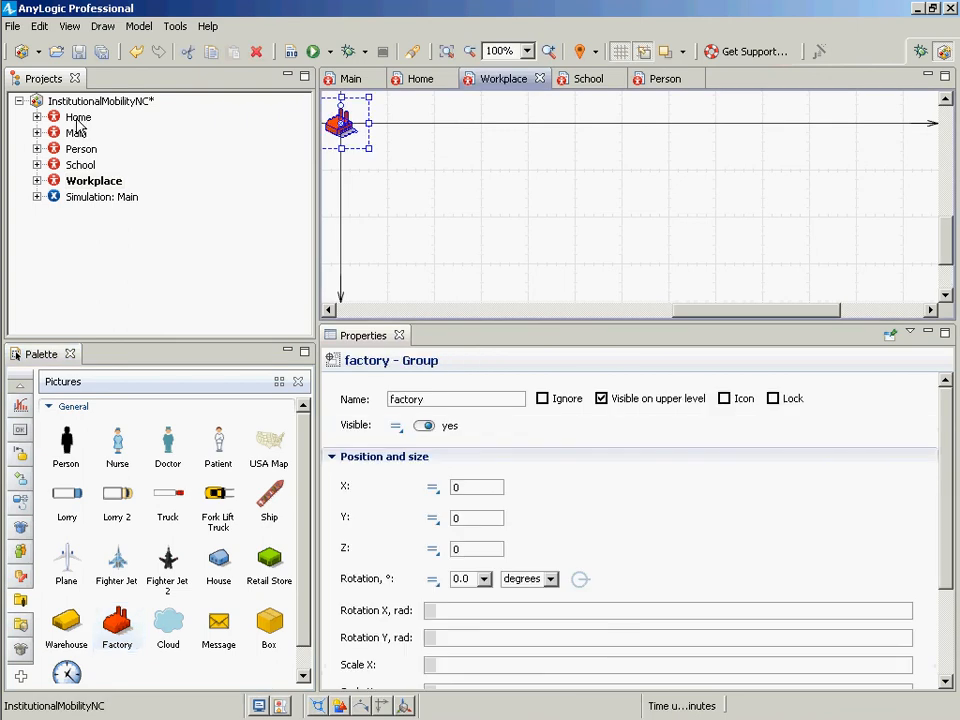
Check the pictures on the Home, Person, School and Workplace diagrams, and save the model.
double_click(78, 118)
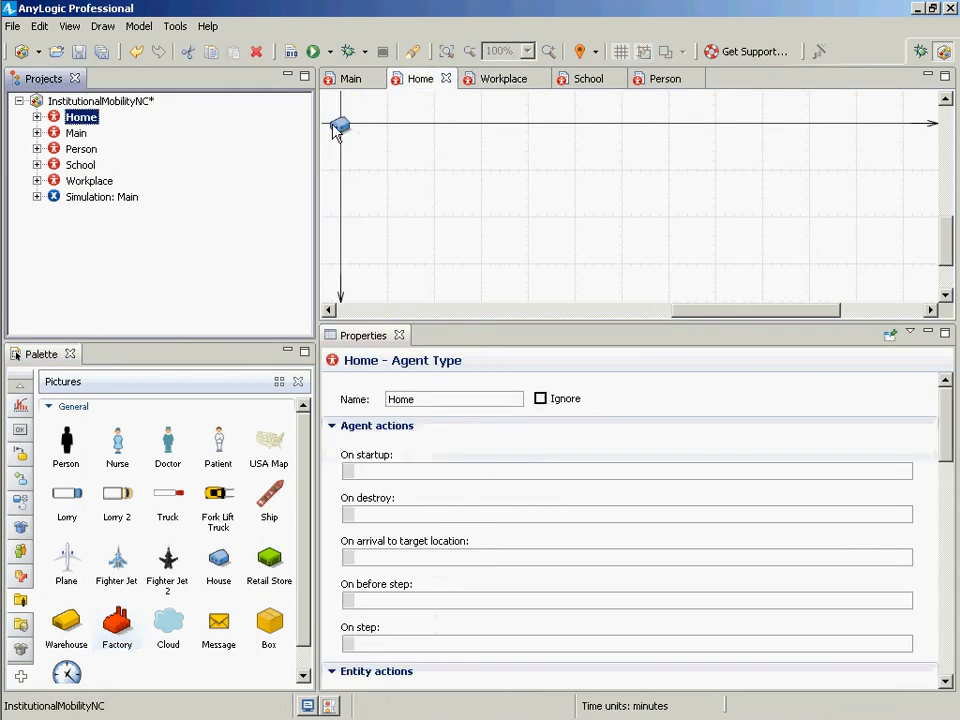
mouse_move(15, 427)
left_click(80, 135)
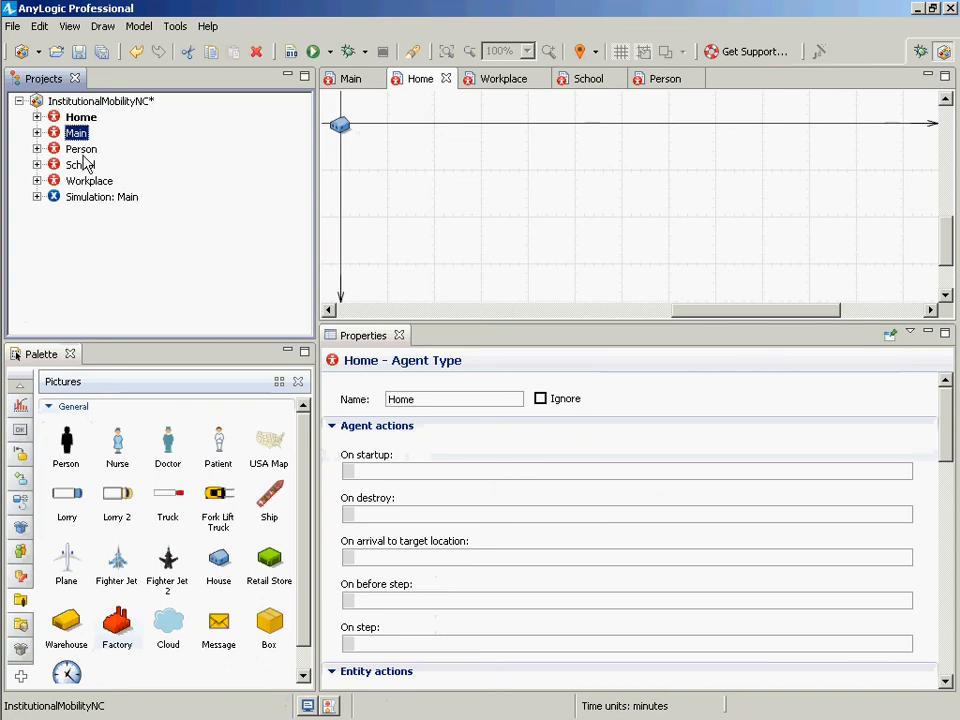
double_click(80, 148)
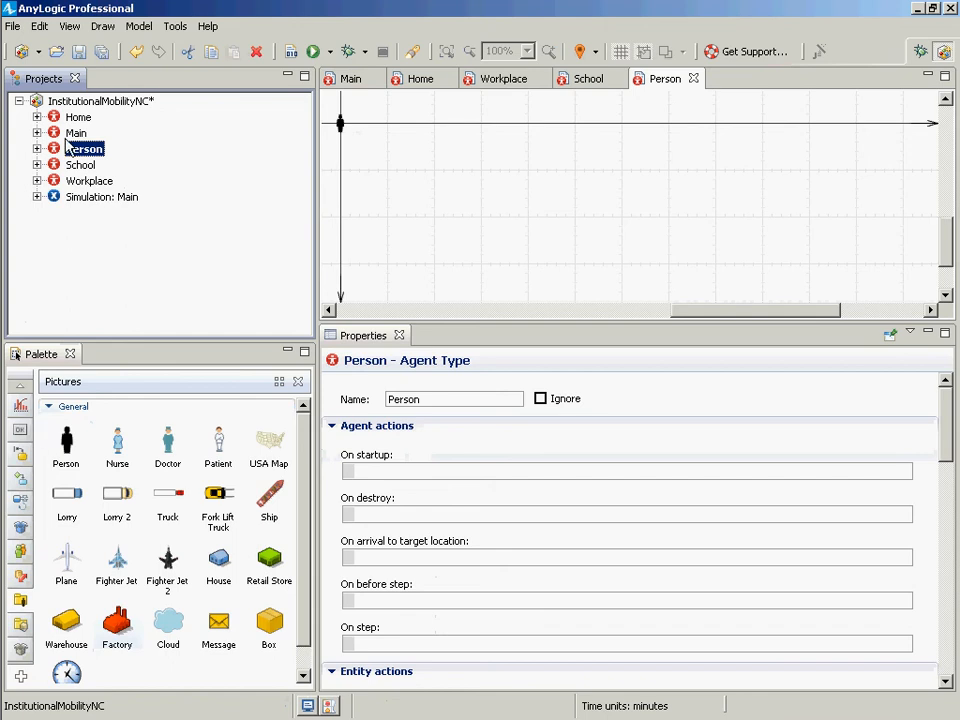
left_click(76, 181)
double_click(80, 164)
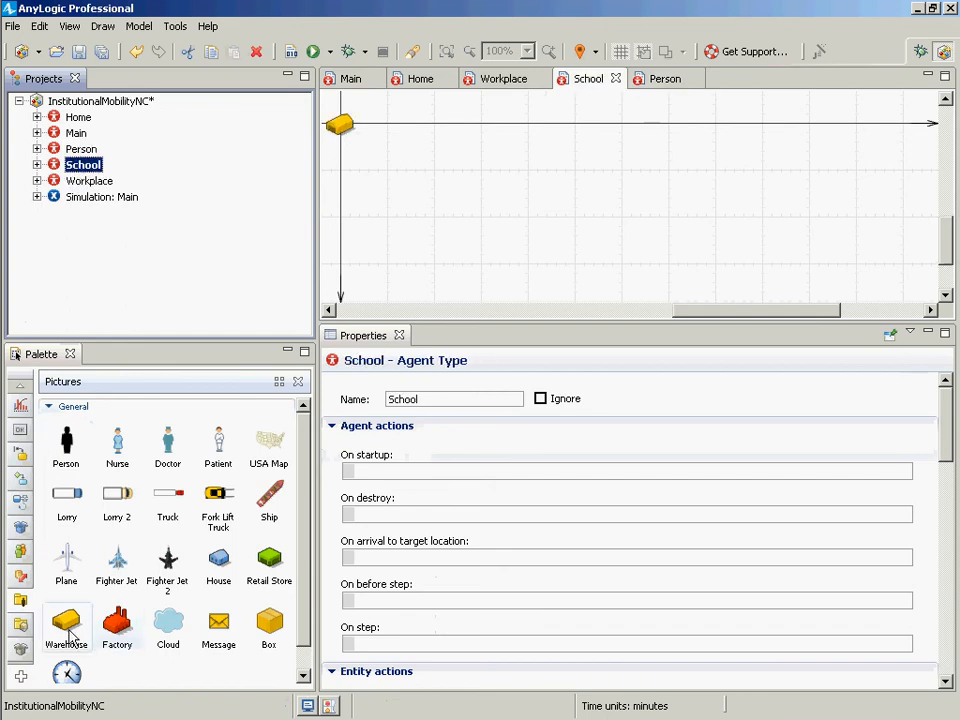
left_click(103, 186)
double_click(103, 186)
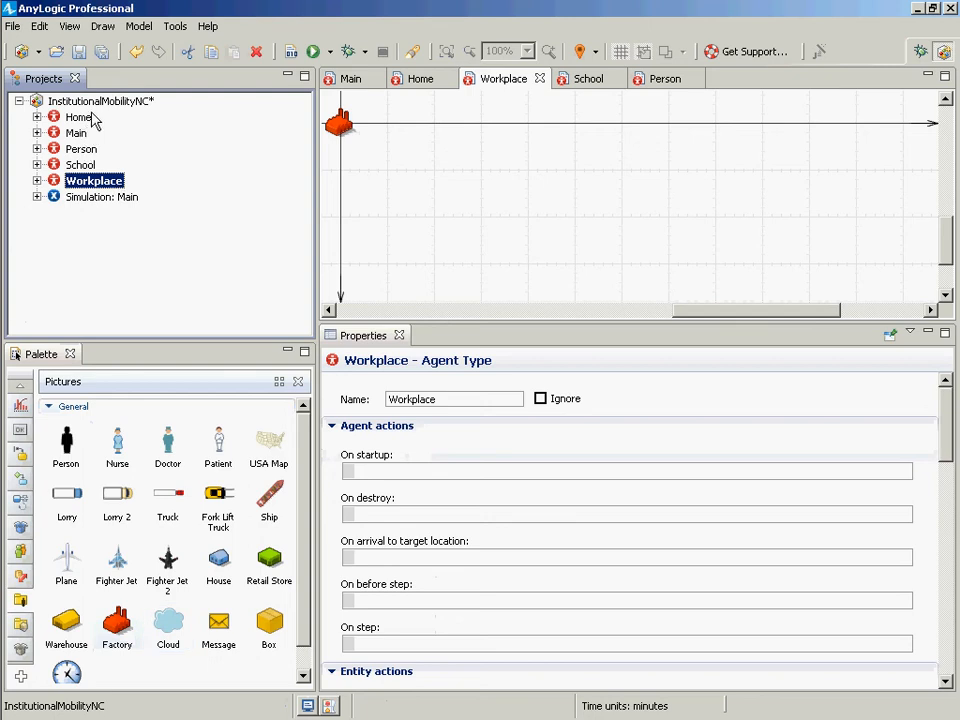
key("ctrl+s")
Add a Home agent population named homes with 50 initial agents to the Main diagram, just below the horizontal axis.
left_click(76, 134)
double_click(76, 134)
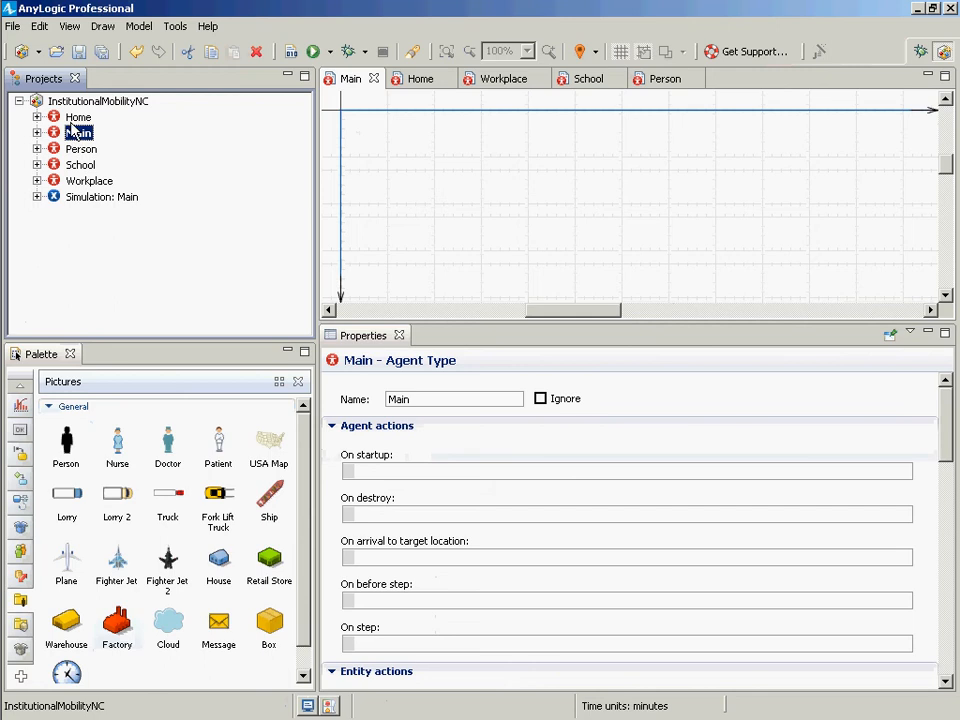
left_click(76, 118)
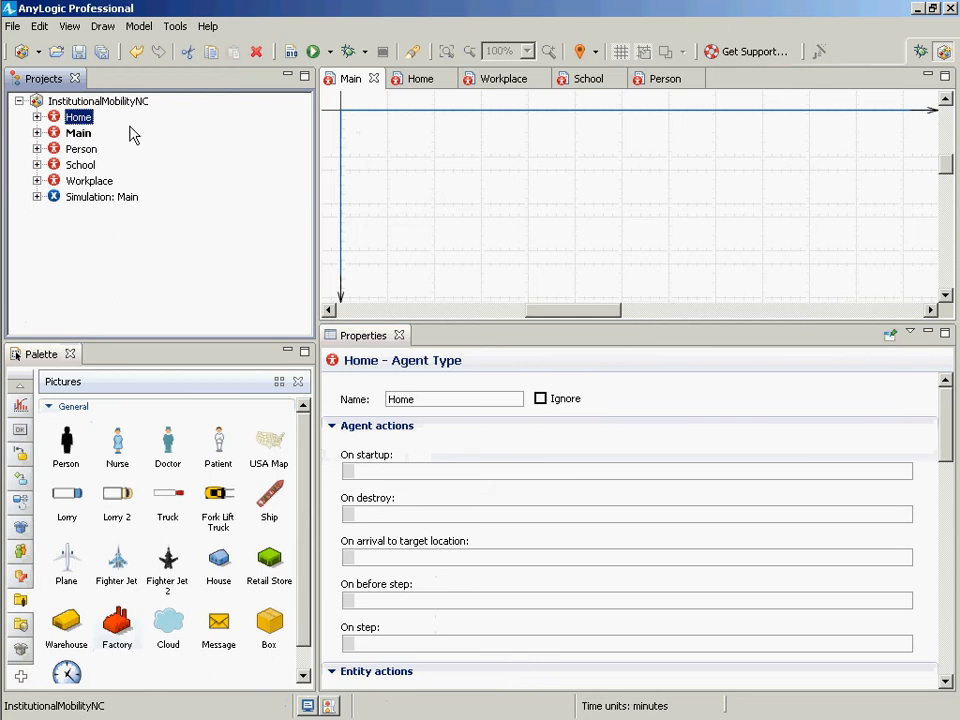
left_click_drag(80, 118, 388, 138)
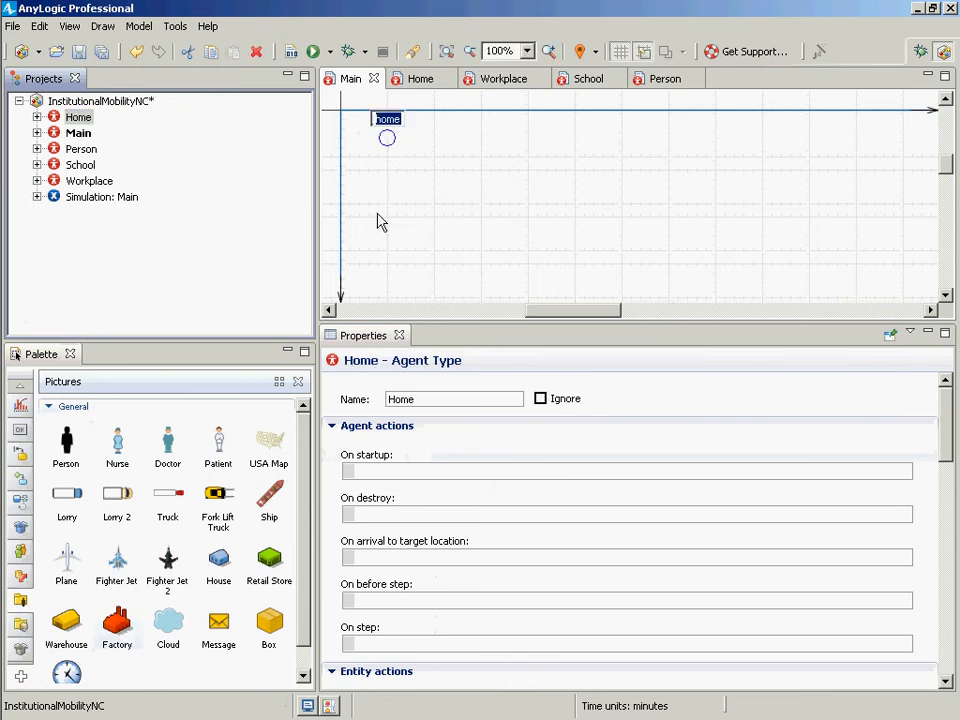
type("homes")
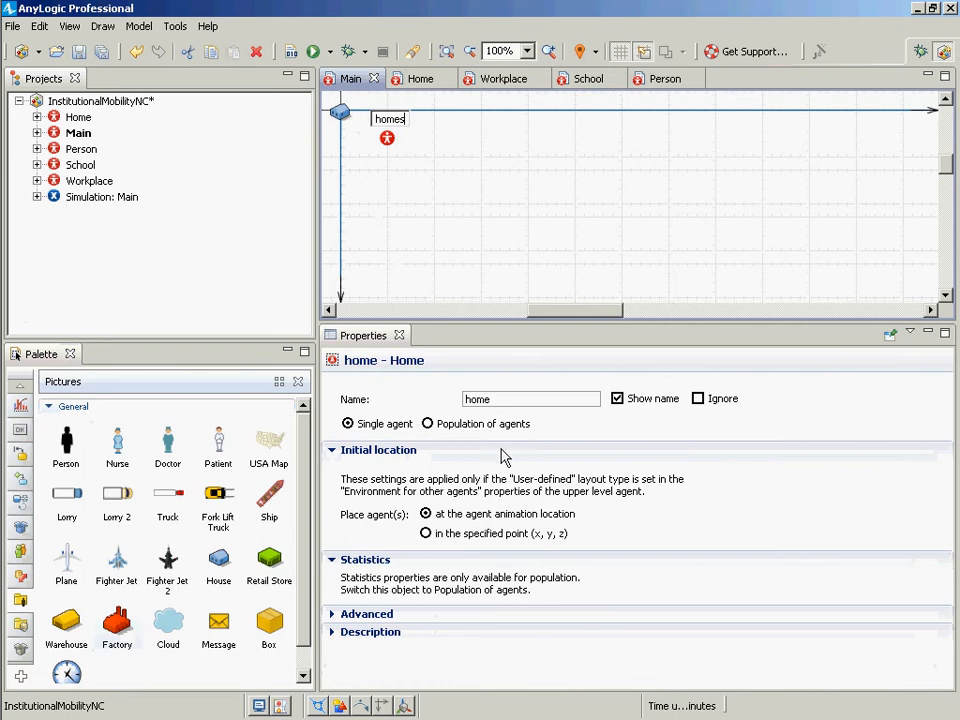
key("Return")
left_click(485, 430)
double_click(489, 452)
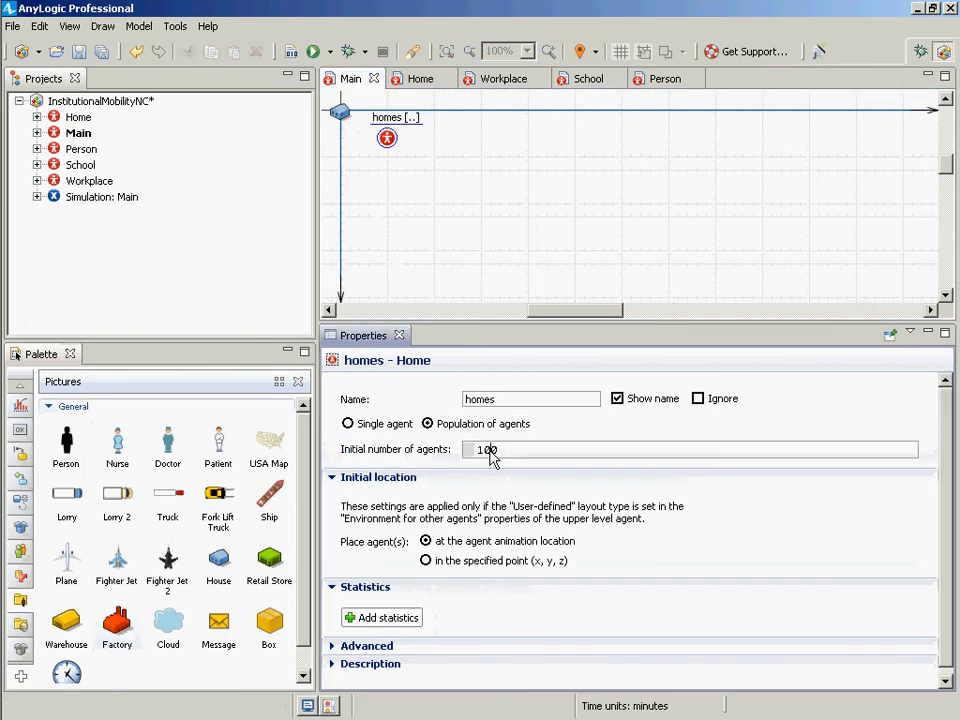
type("50")
Add a School agent population named schools with 5 initial agents below homes on the Main diagram, and save the model.
left_click_drag(57, 170, 395, 181)
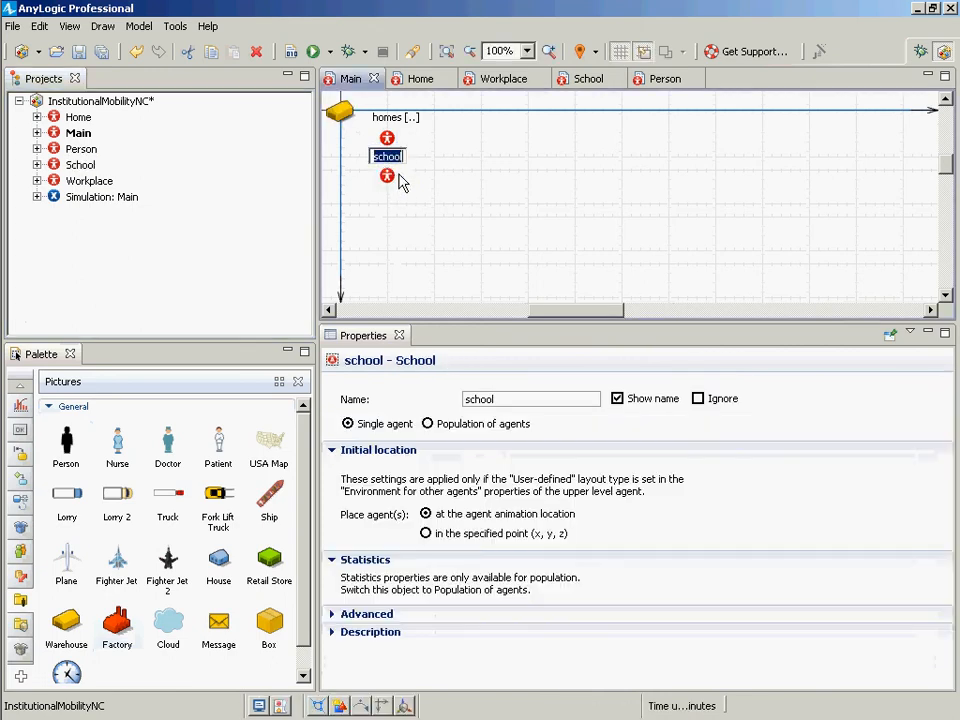
type("schools")
key("Return")
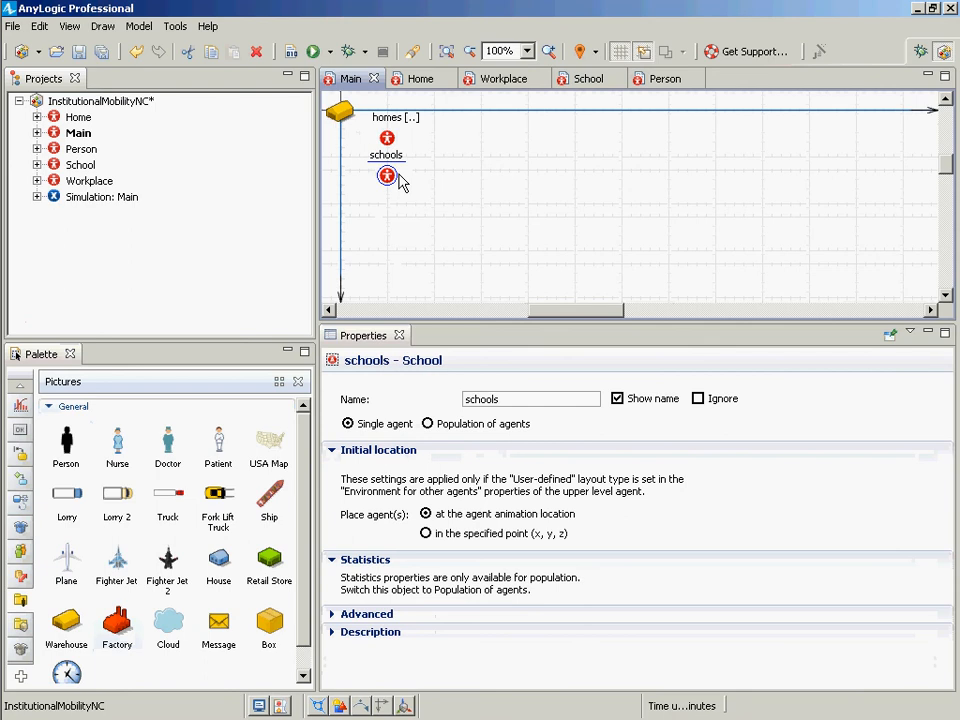
left_click(443, 425)
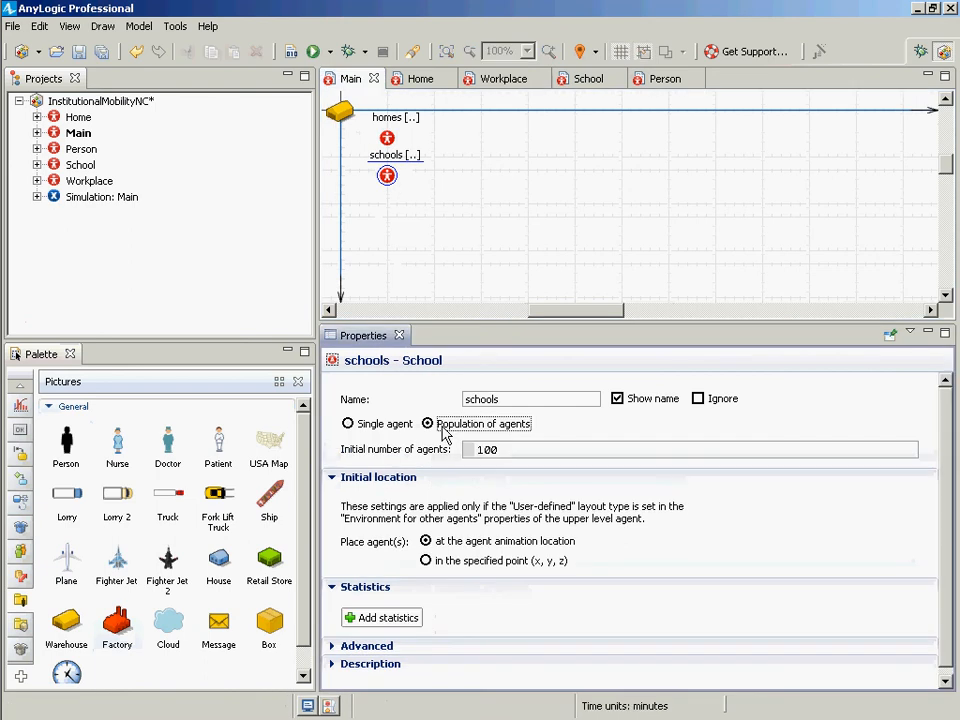
double_click(514, 450)
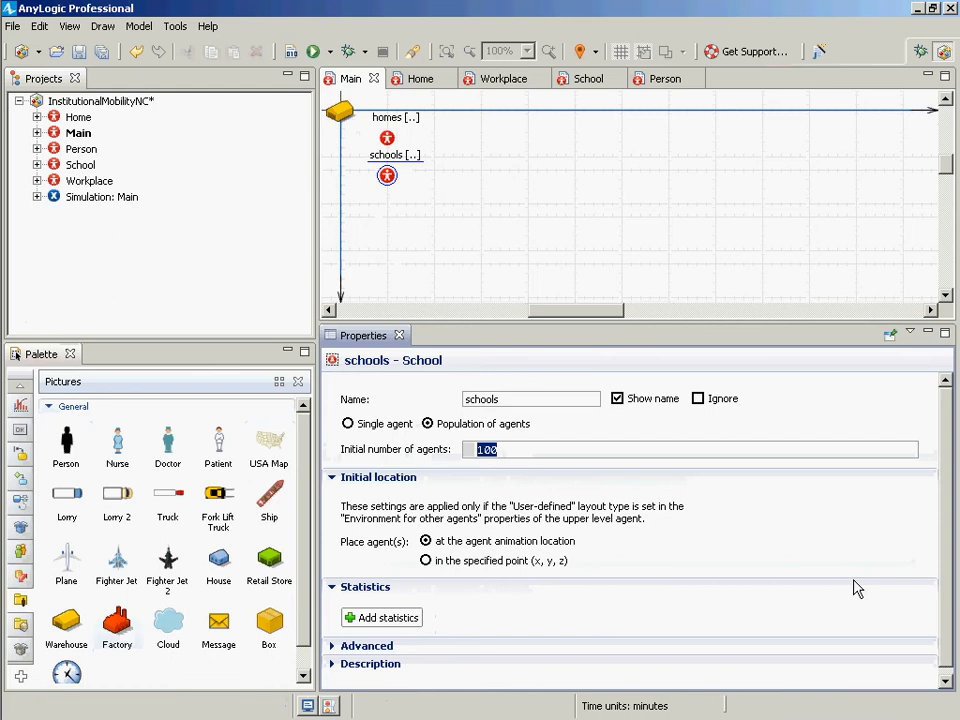
type("5")
key("ctrl+s")
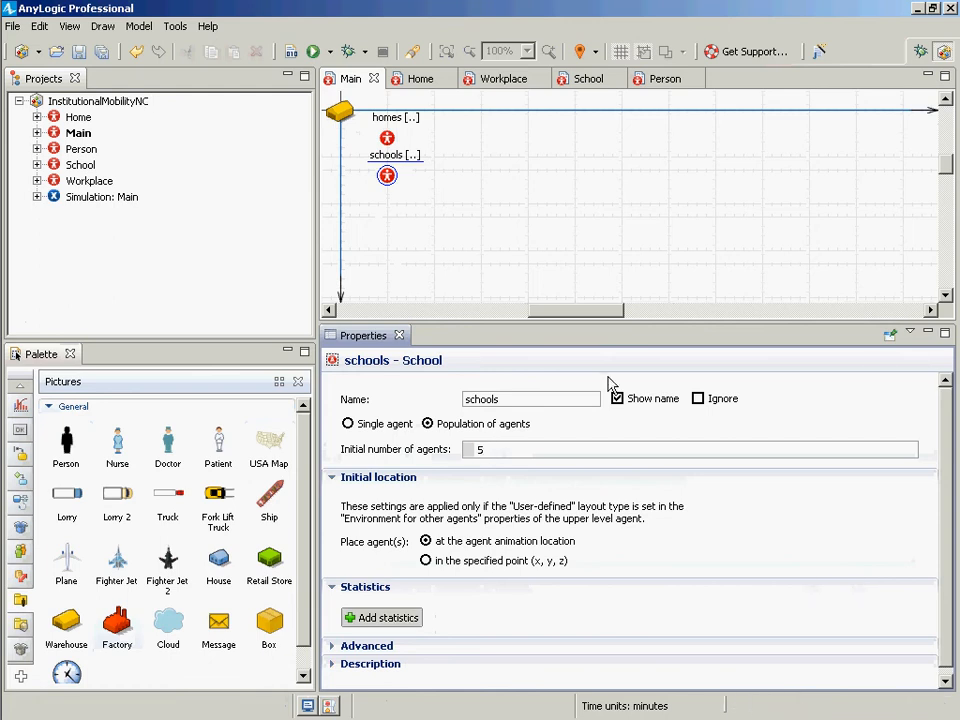
Add a Workplace agent population named workplaces with 25 initial agents below schools on the Main diagram, and save the model.
left_click(89, 180)
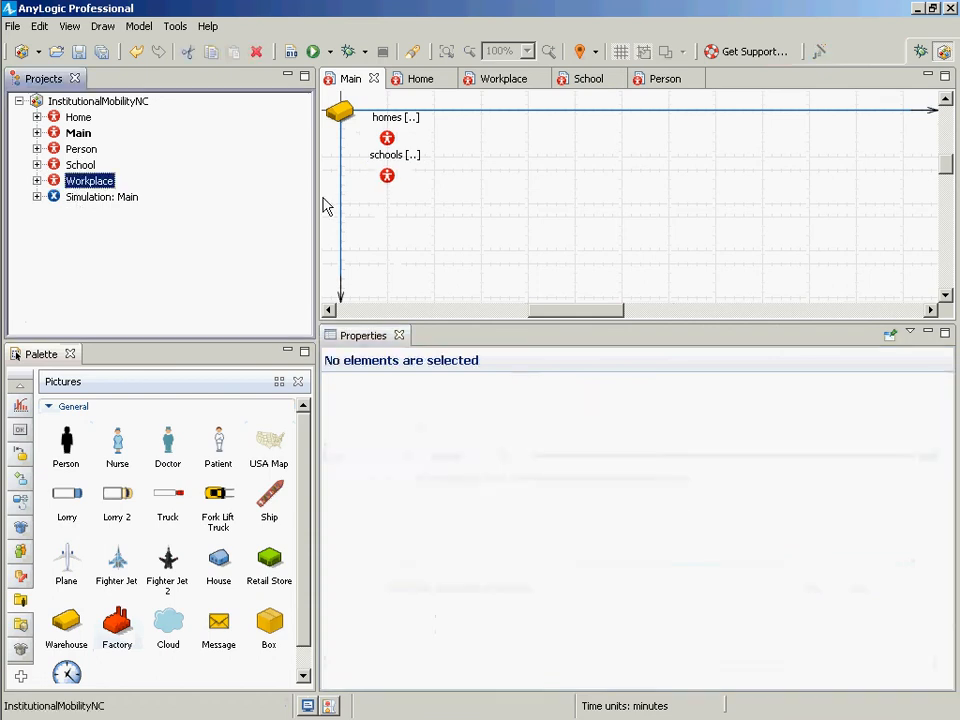
left_click_drag(327, 206, 388, 213)
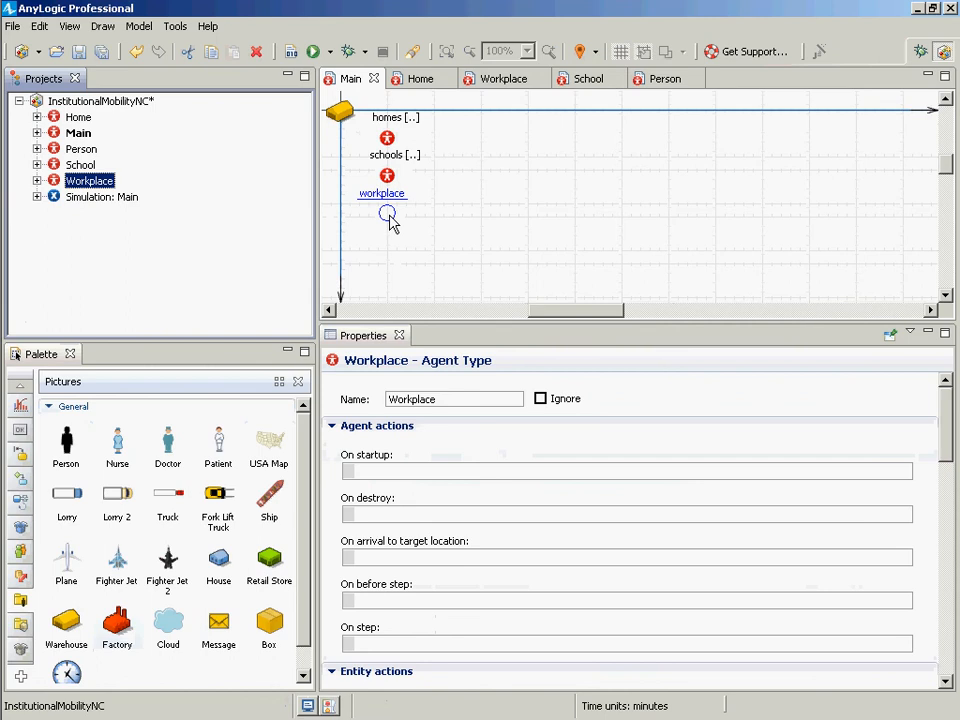
key("End")
type("s")
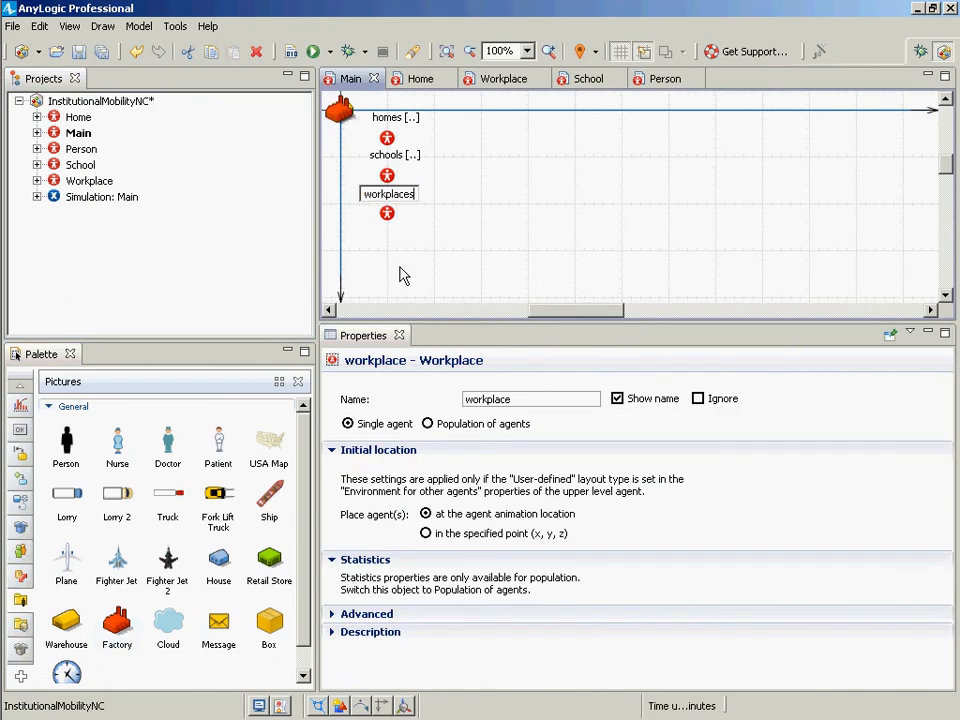
left_click(467, 423)
left_click(469, 426)
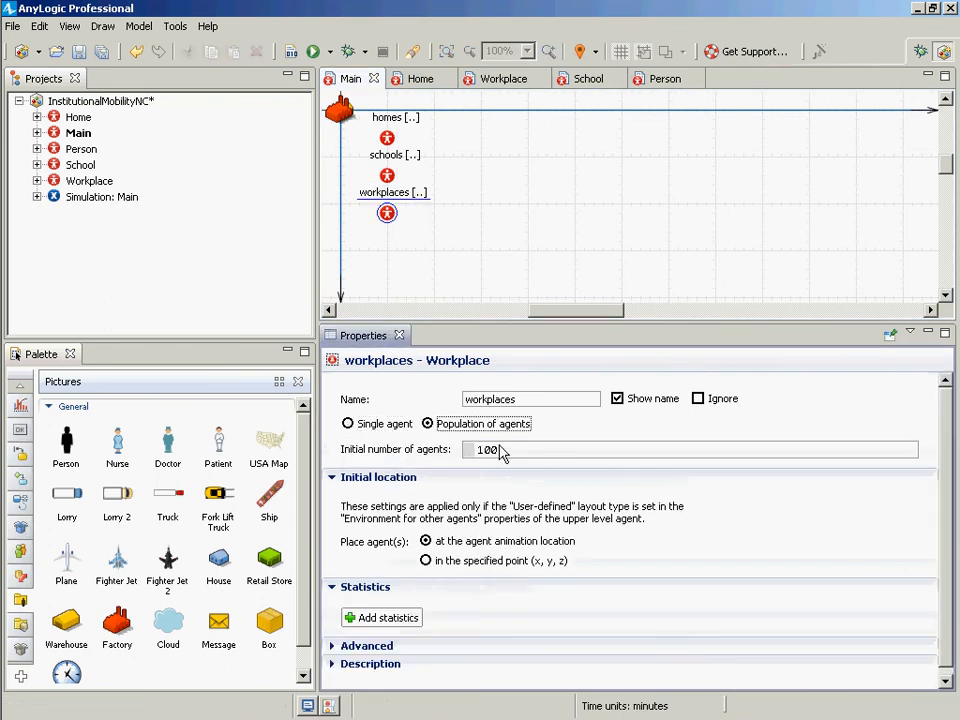
double_click(487, 449)
type("25")
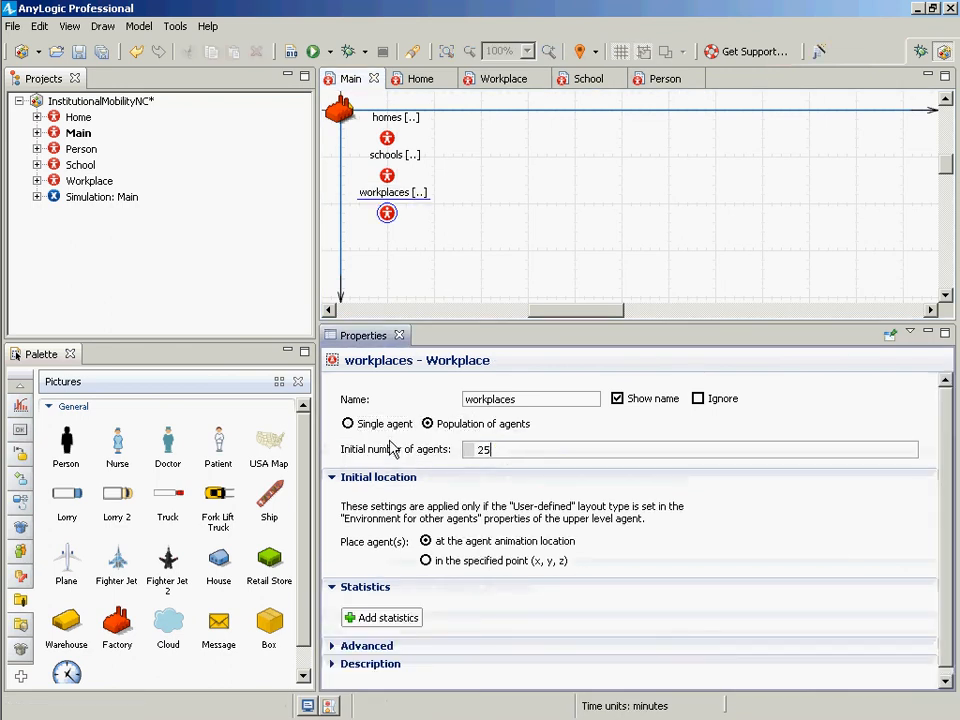
key("ctrl+s")
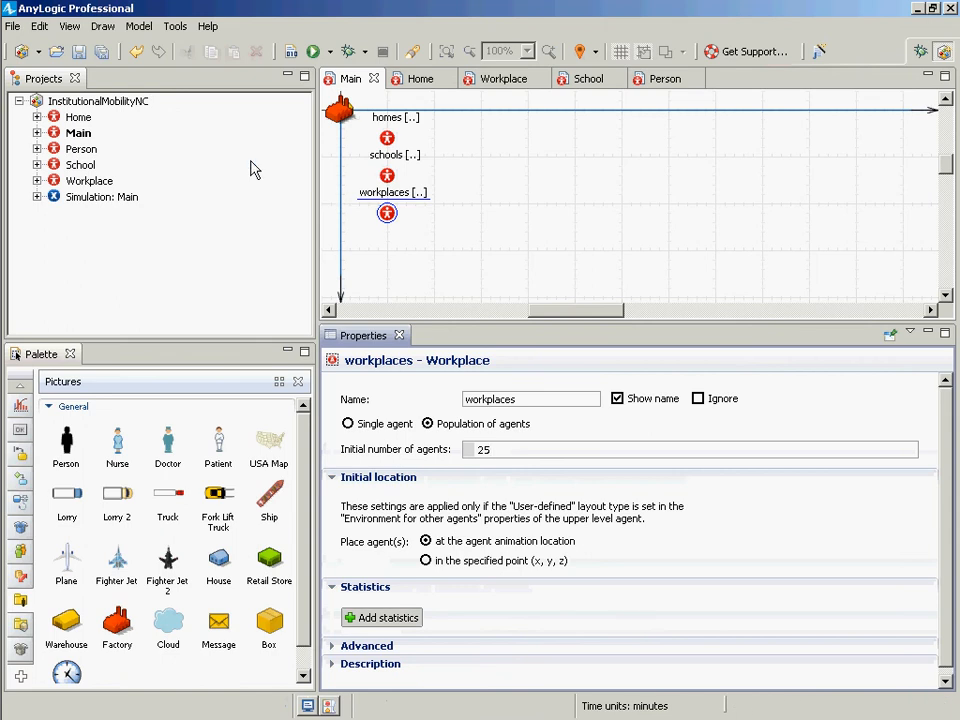
Add a Person agent population named population with 250 initial agents below workplaces on the Main diagram, and save the model.
left_click(81, 148)
left_click_drag(336, 212, 388, 250)
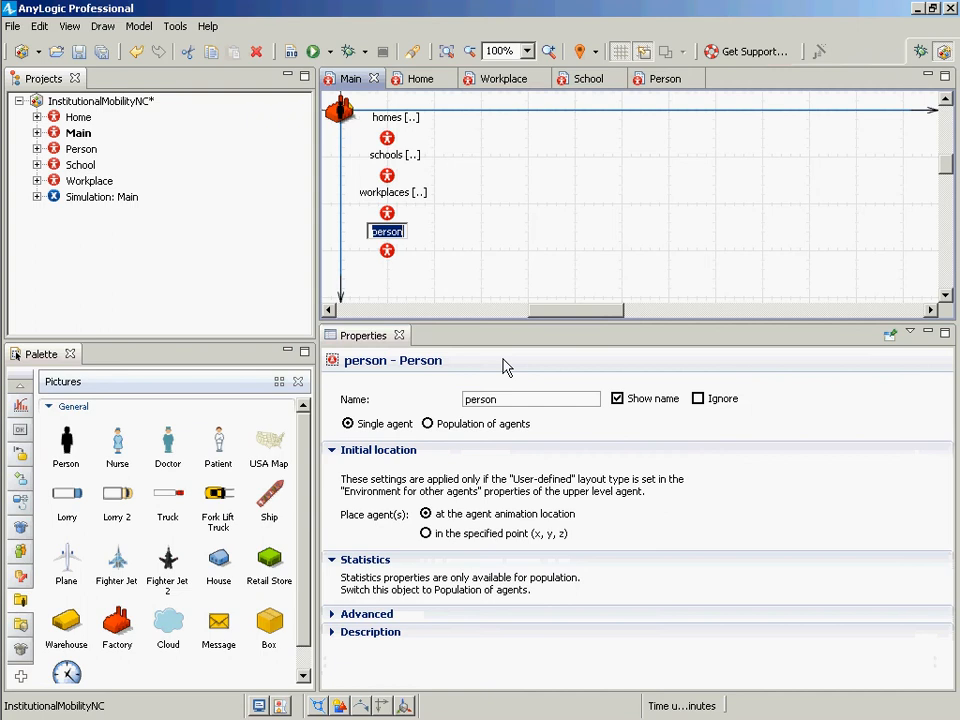
type("pople")
key("BackSpace")
key("BackSpace")
type("ulation")
key("Return")
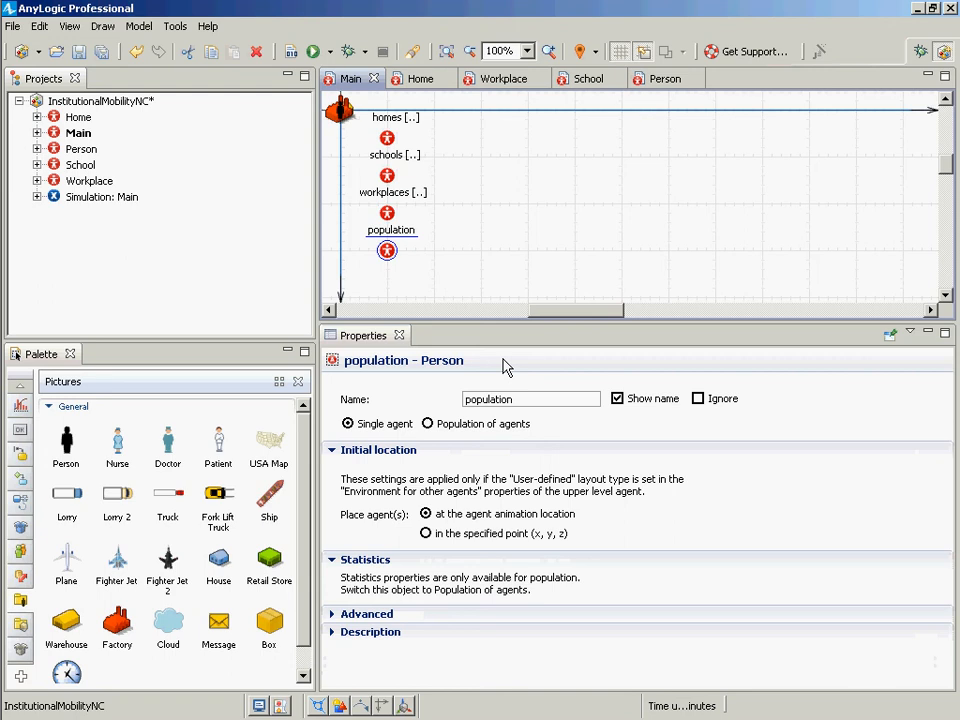
left_click(505, 425)
double_click(506, 451)
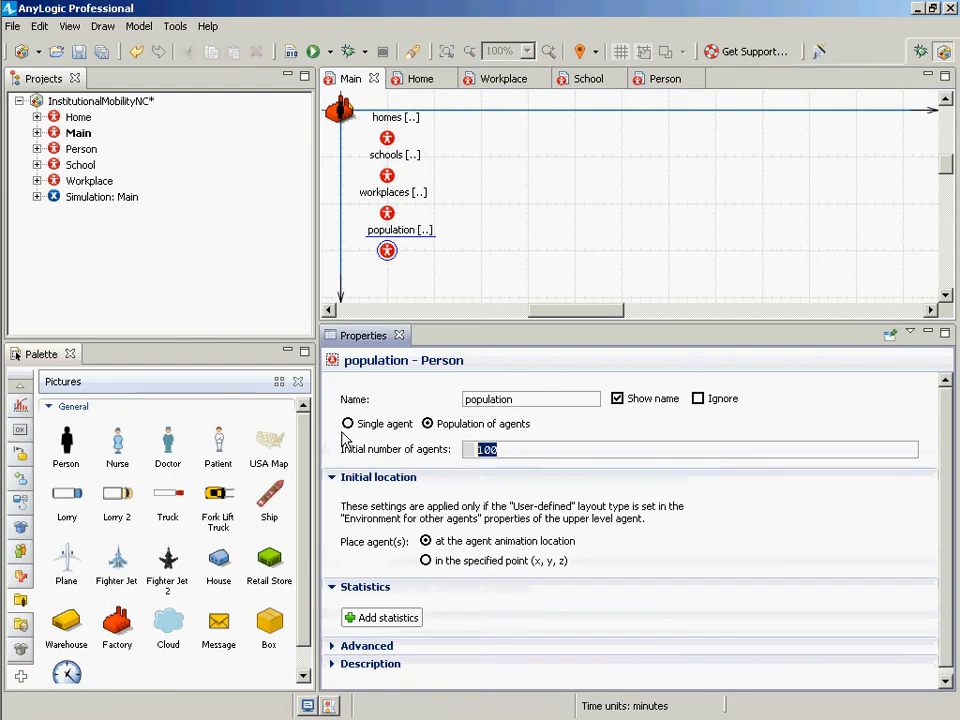
type("250")
key("ctrl+s")
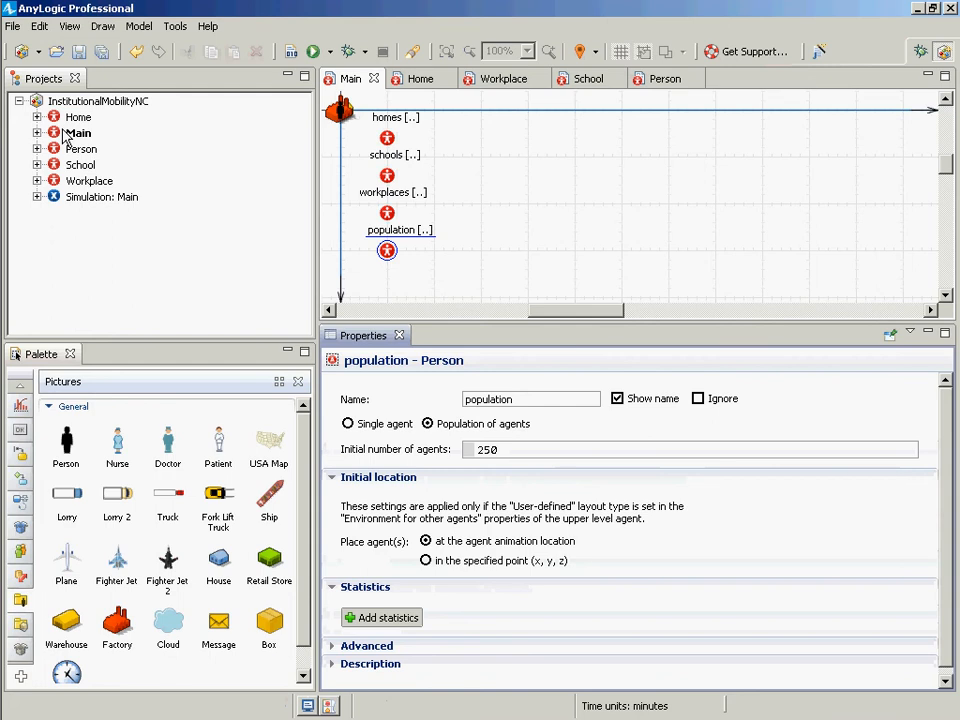
Set the layout type of Main's environment for other agents to Random, and save the model.
left_click(64, 136)
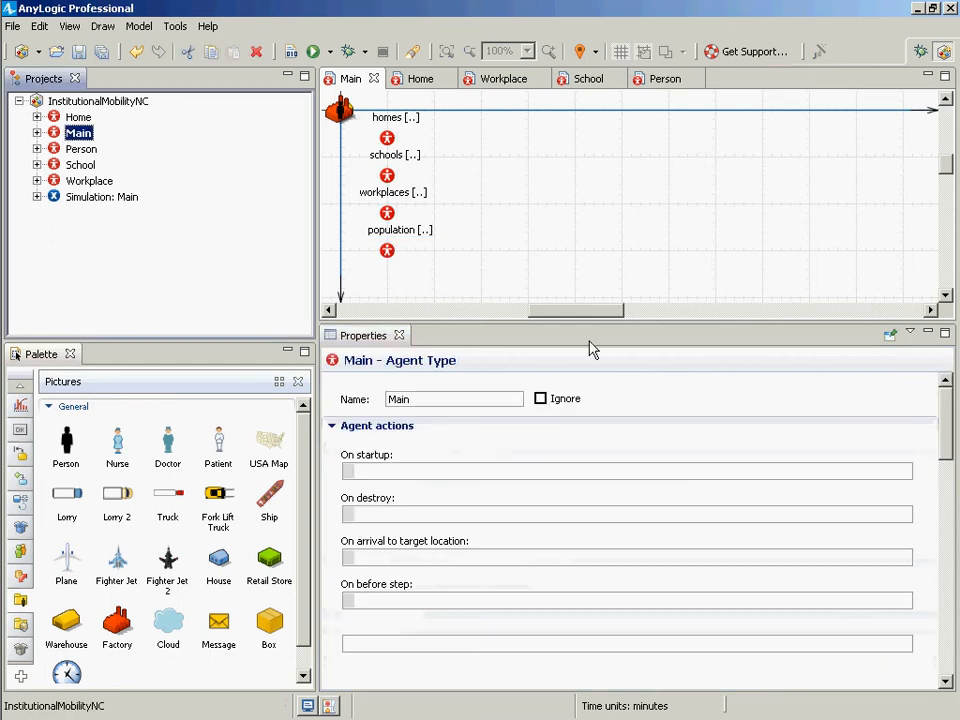
left_click_drag(951, 420, 941, 563)
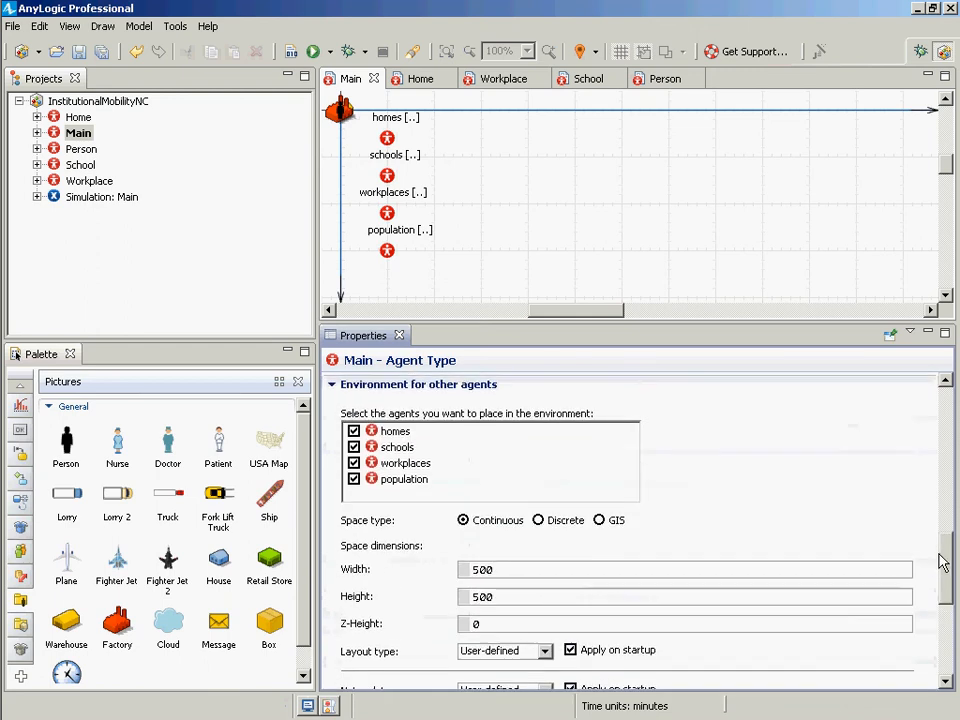
scroll(490, 600, "down", 1)
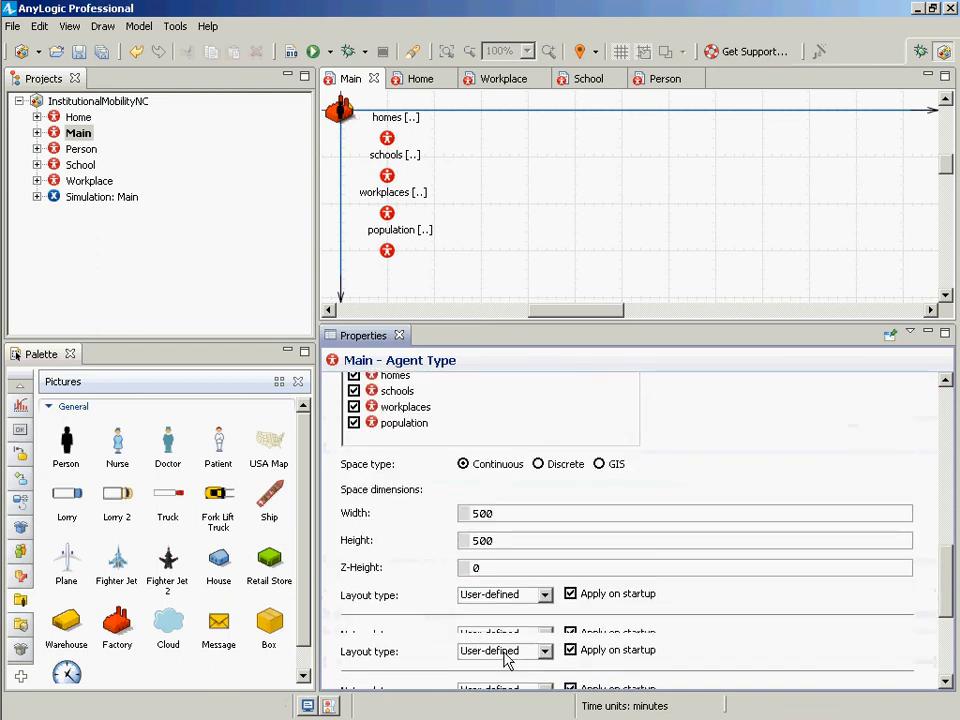
left_click(545, 596)
left_click(484, 624)
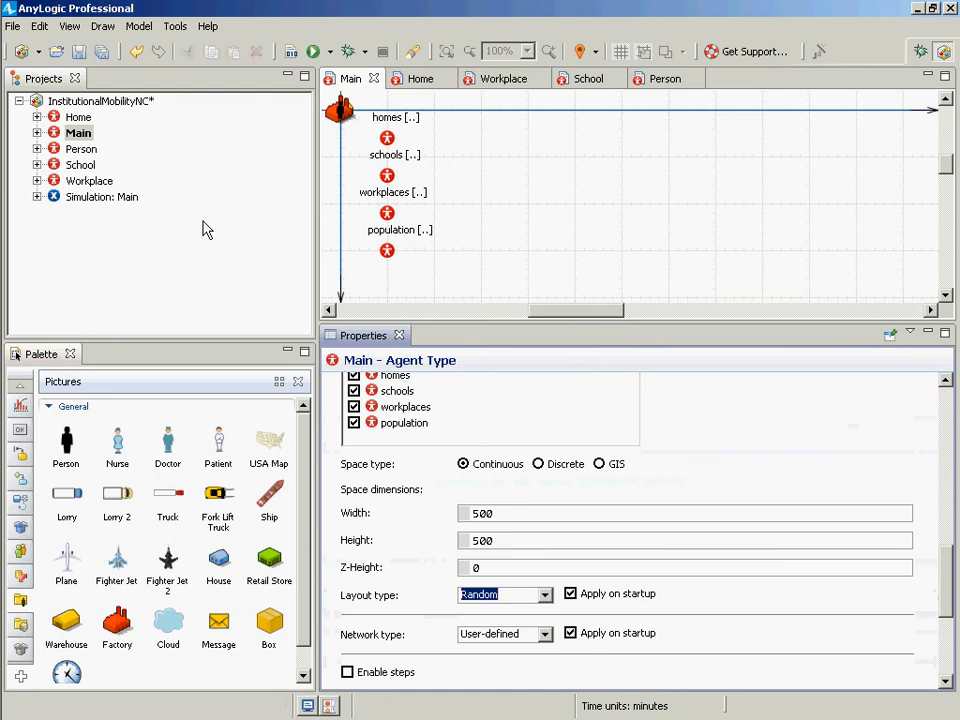
key("ctrl+s")
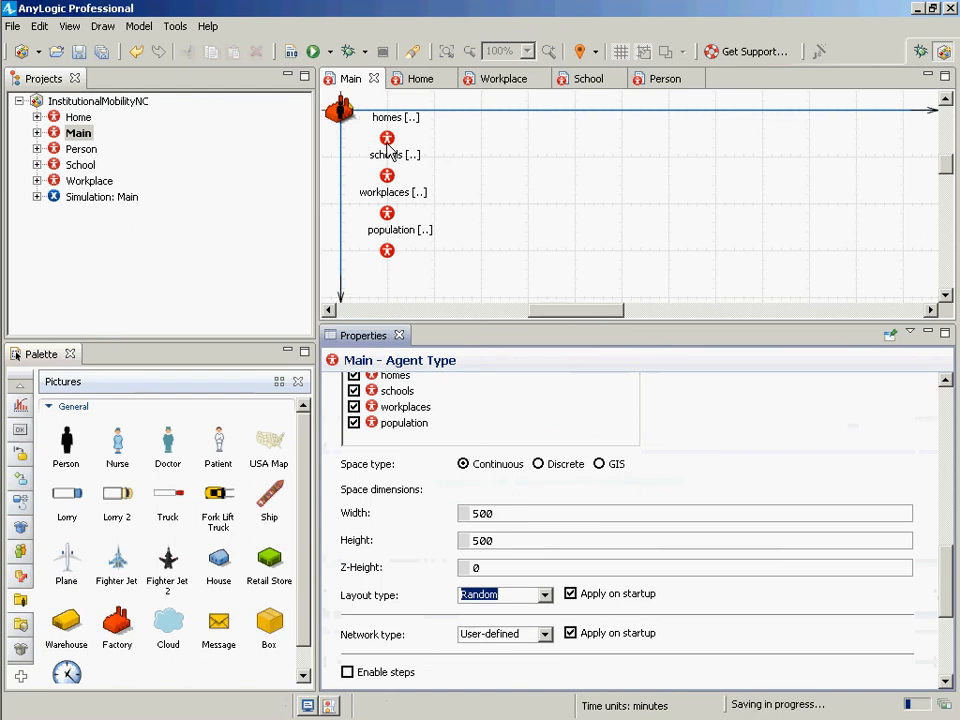
Review the properties of the homes, schools and workplaces populations on the Main diagram.
left_click(387, 139)
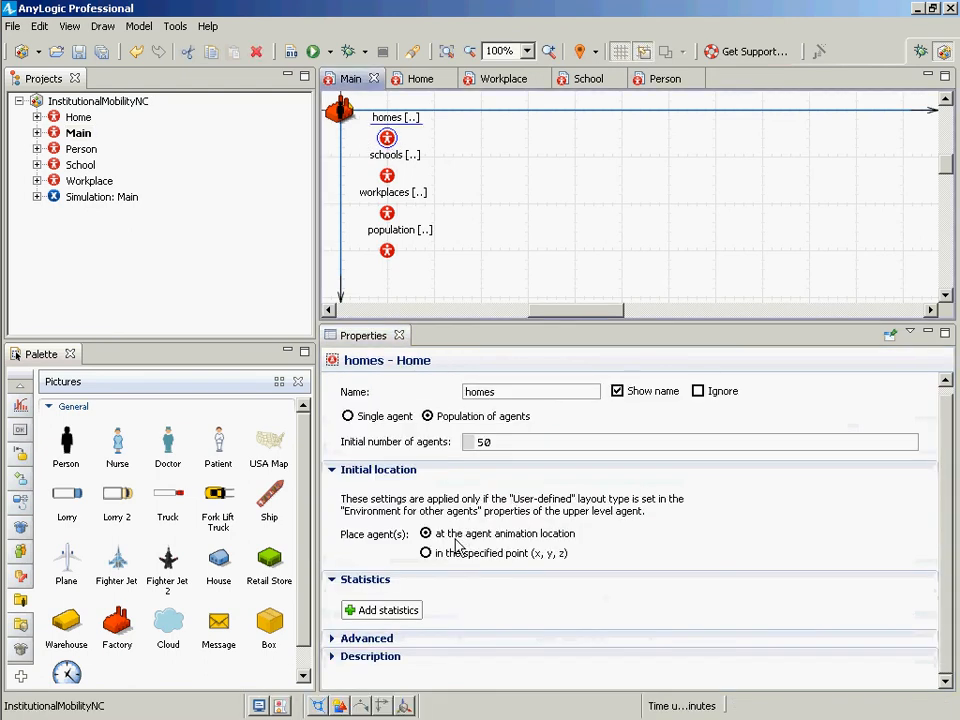
left_click(387, 176)
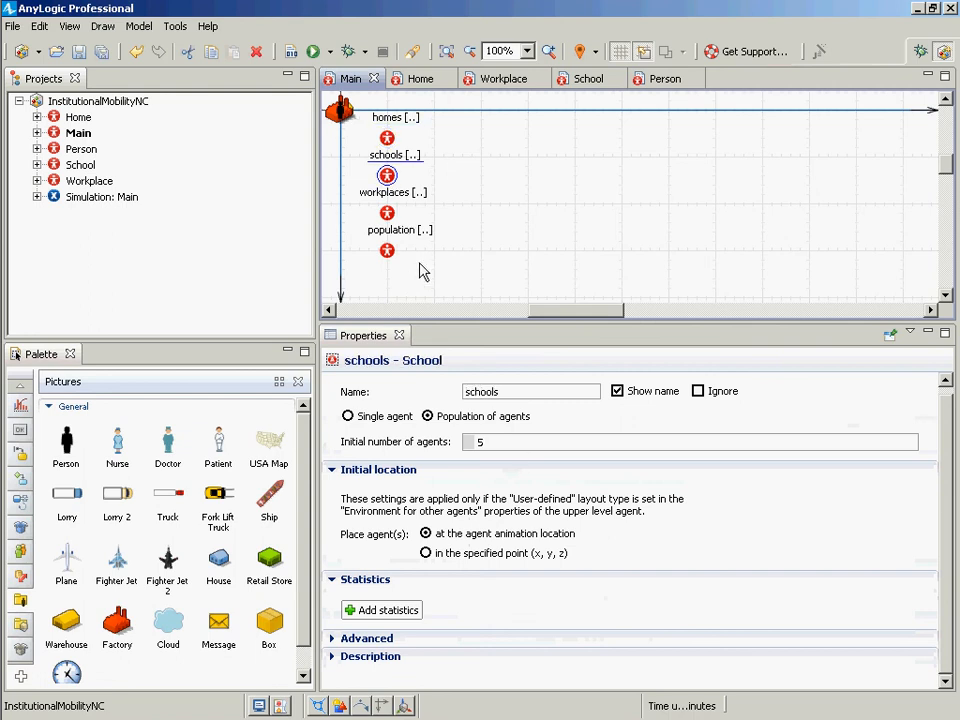
left_click(387, 213)
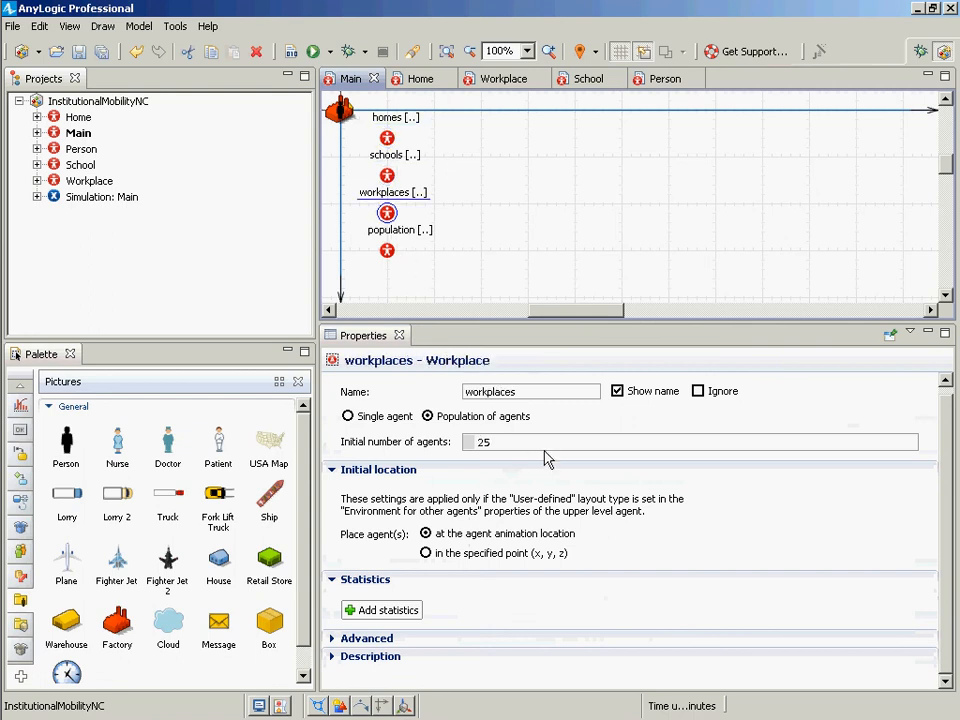
Check the population agent's properties, run the Simulation experiment to view the agents' random layout, and close its window.
left_click(388, 252)
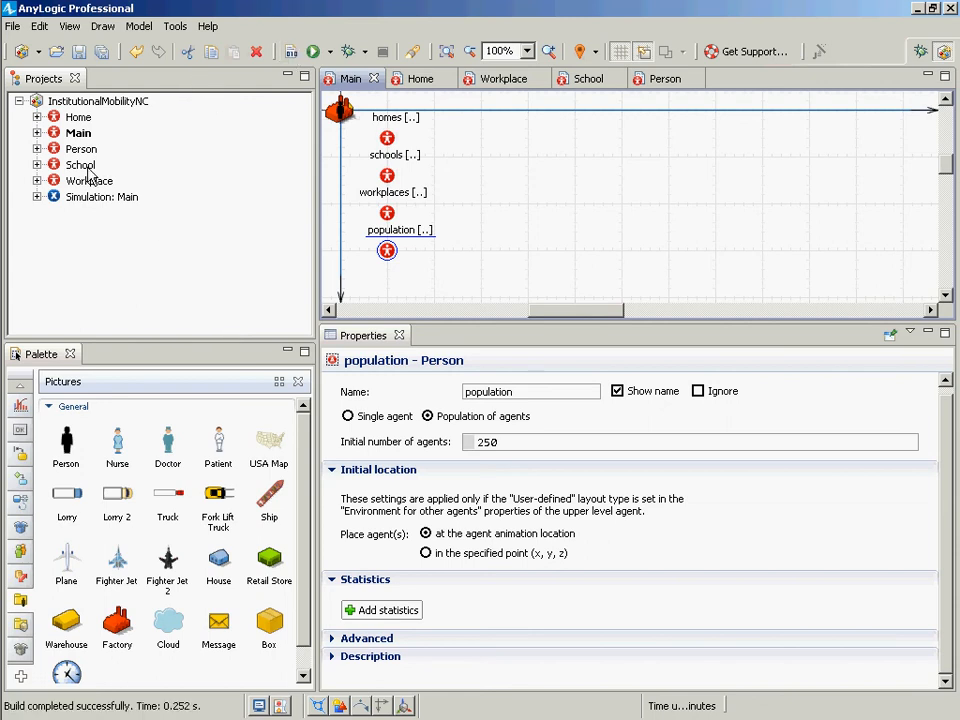
left_click(94, 198)
right_click(93, 202)
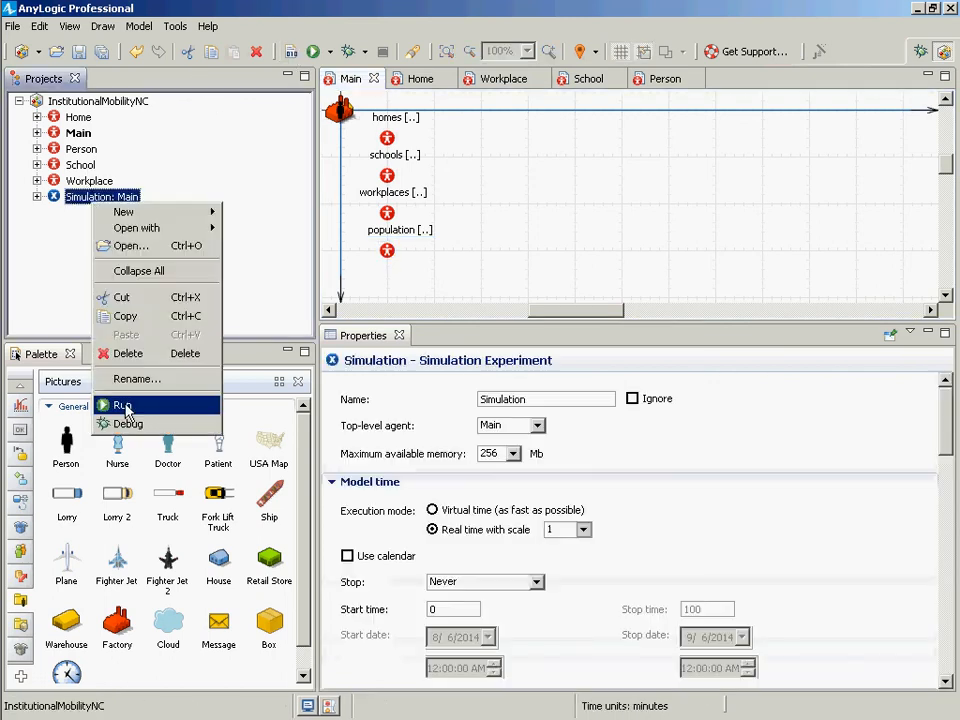
left_click(122, 404)
left_click(121, 150)
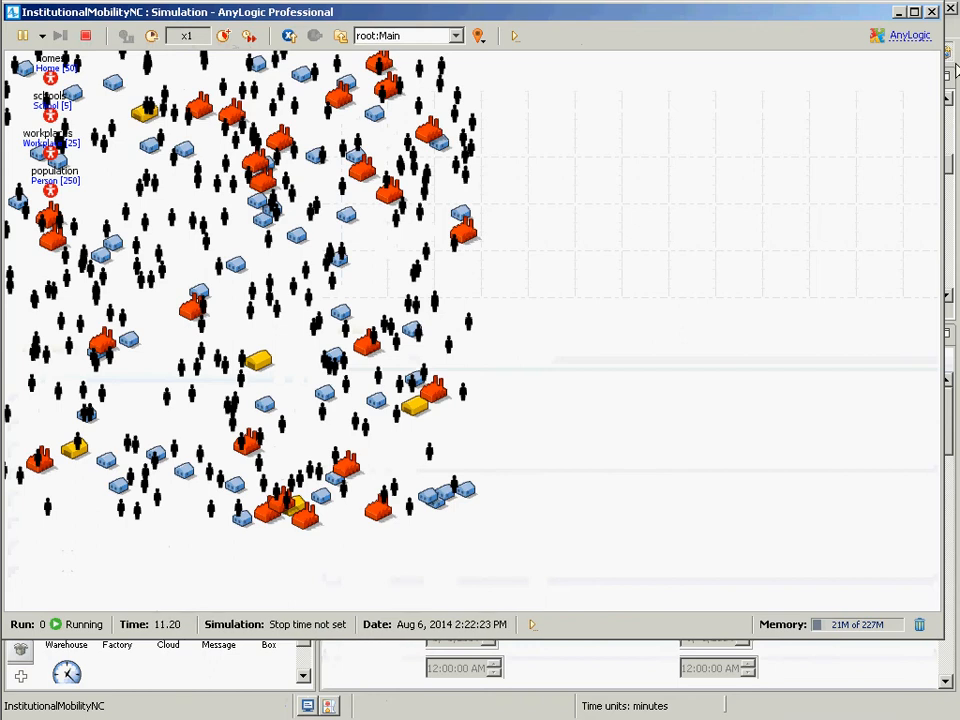
left_click(931, 12)
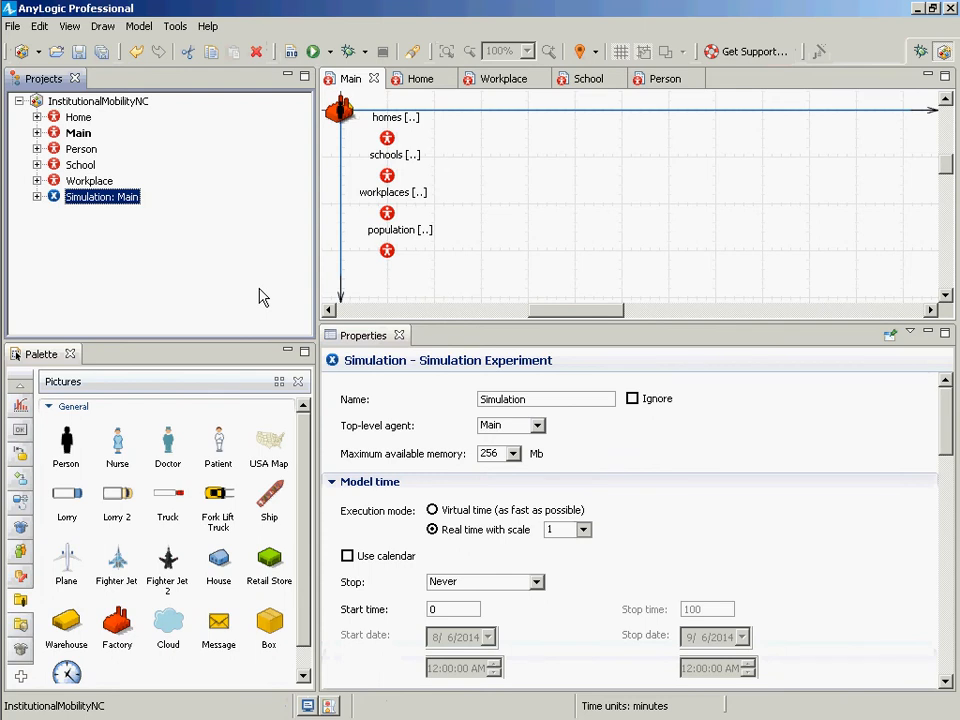
Add a parameter named ageInYears to the Person agent type, below the horizontal axis beside the person figure.
left_click(72, 150)
double_click(72, 150)
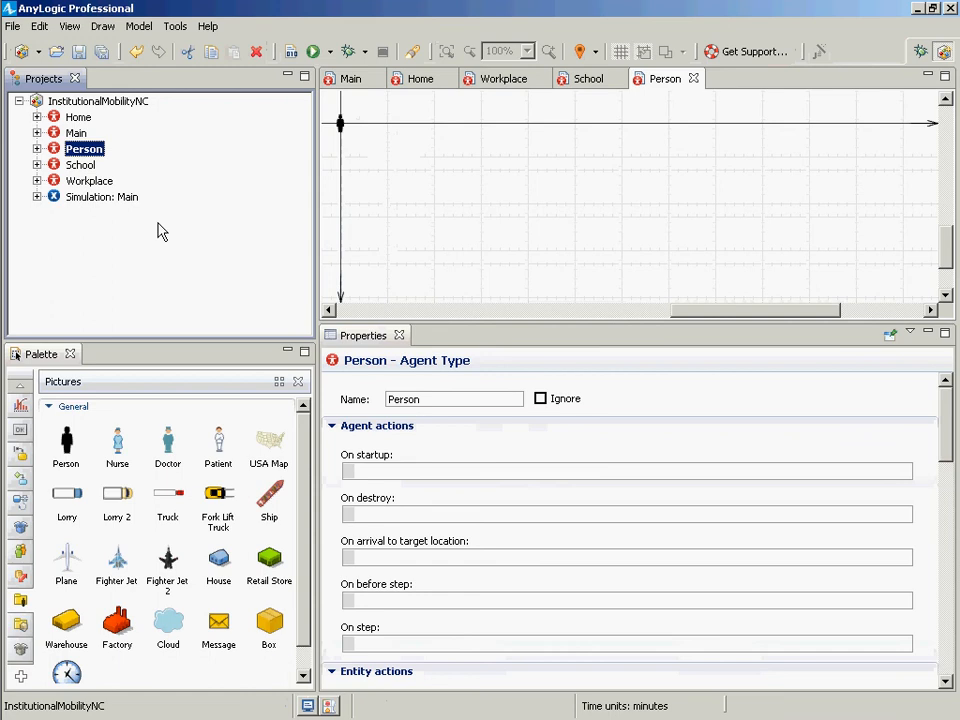
left_click(18, 388)
left_click(17, 390)
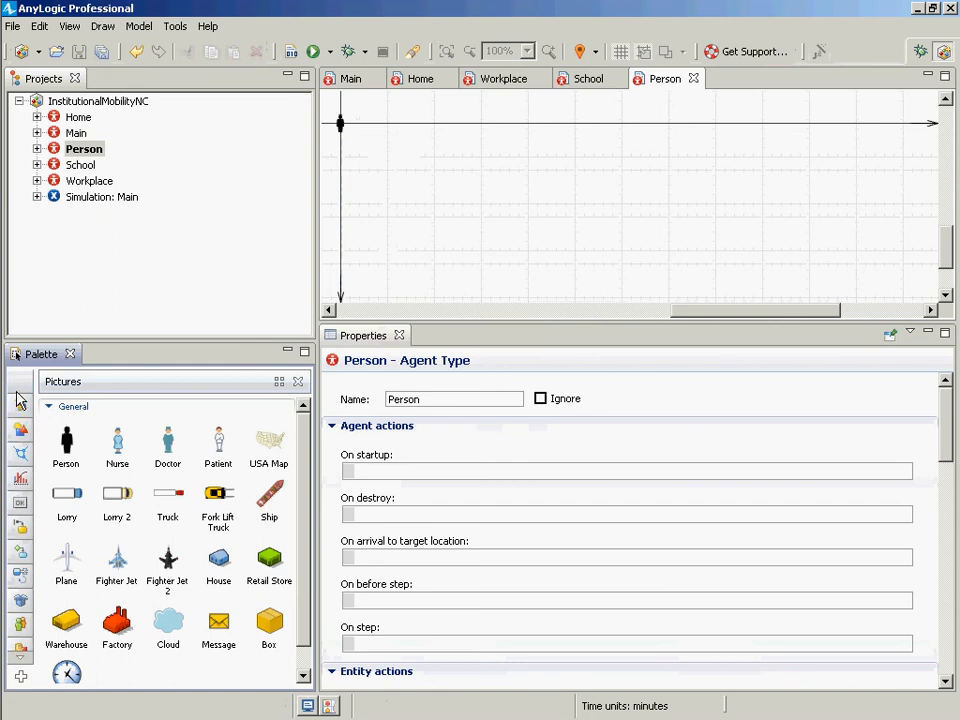
left_click(20, 409)
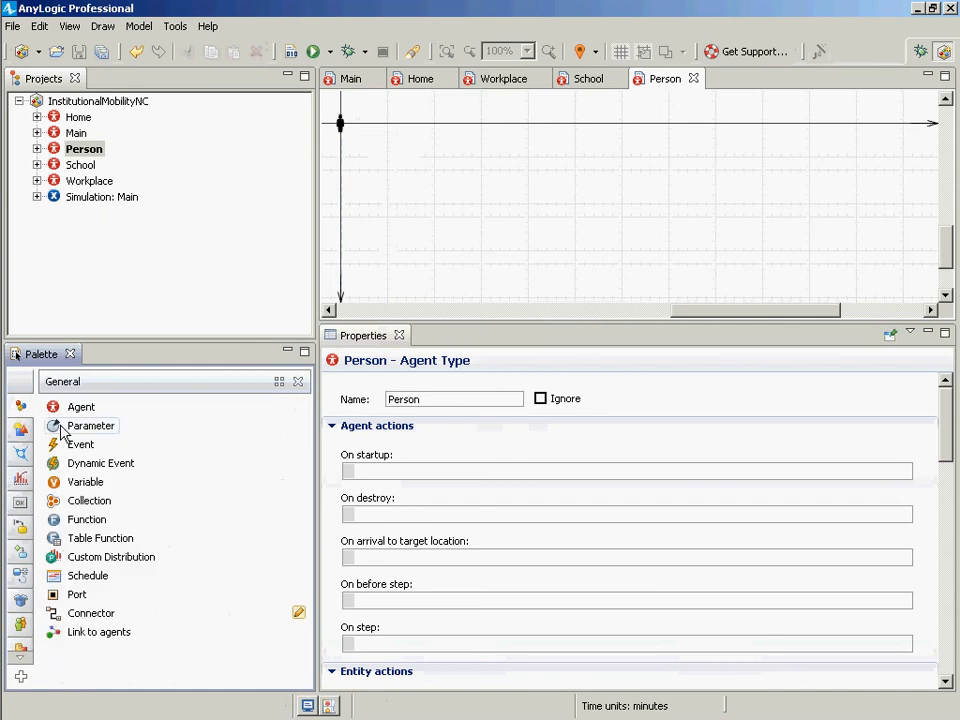
left_click(62, 427)
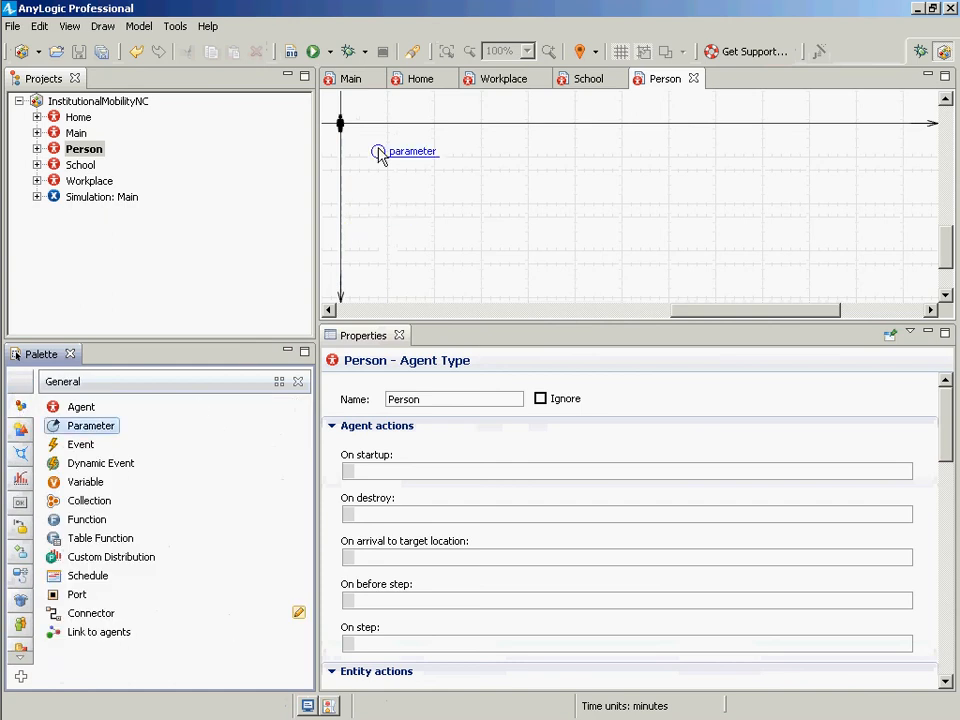
left_click(379, 153)
type("ageInYear")
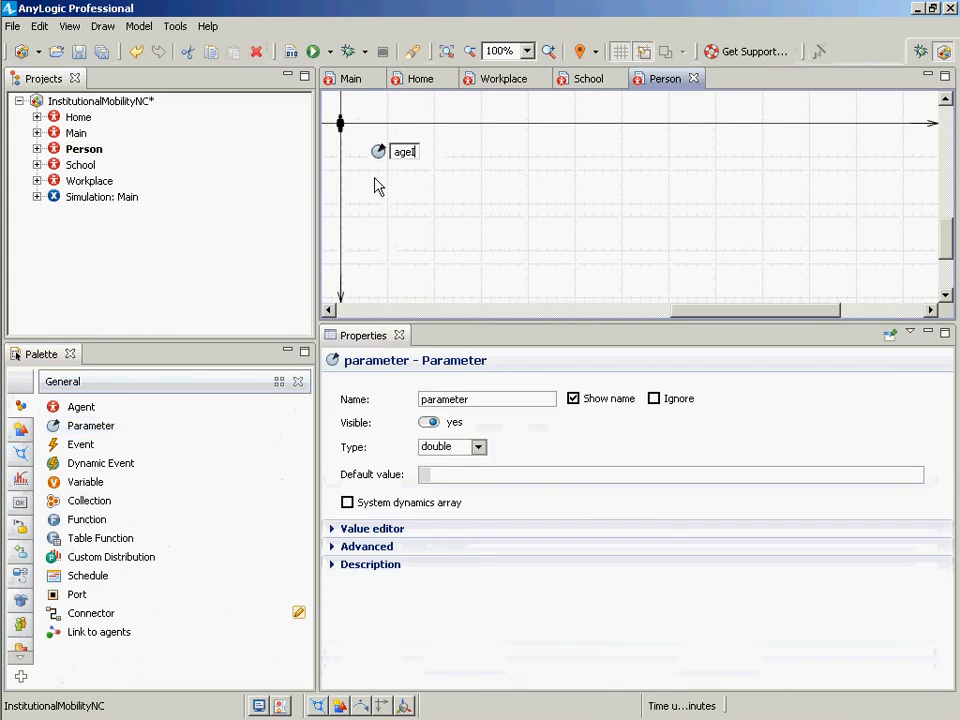
type("s")
key("Return")
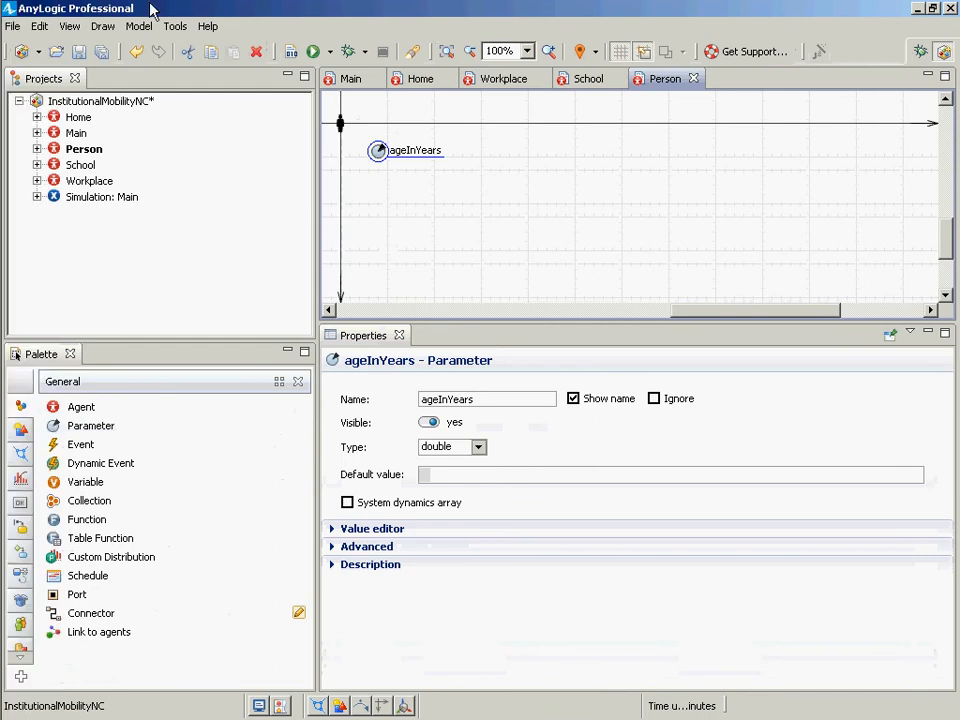
Set the model time units of InstitutionalMobilityNC to hours, and save the model.
left_click(99, 102)
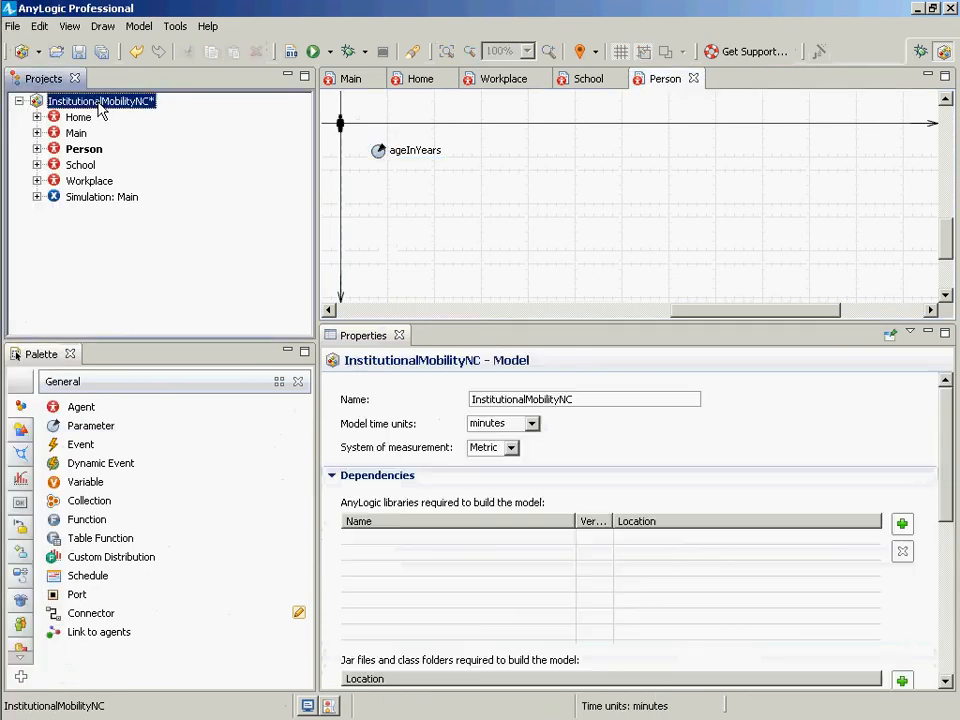
left_click(532, 425)
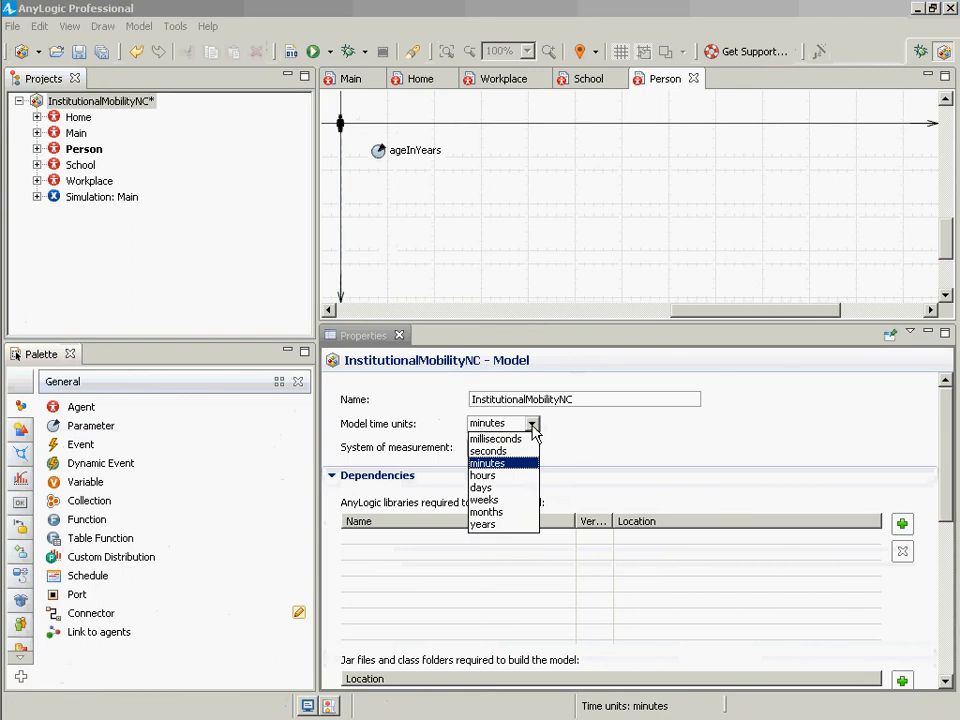
left_click(486, 476)
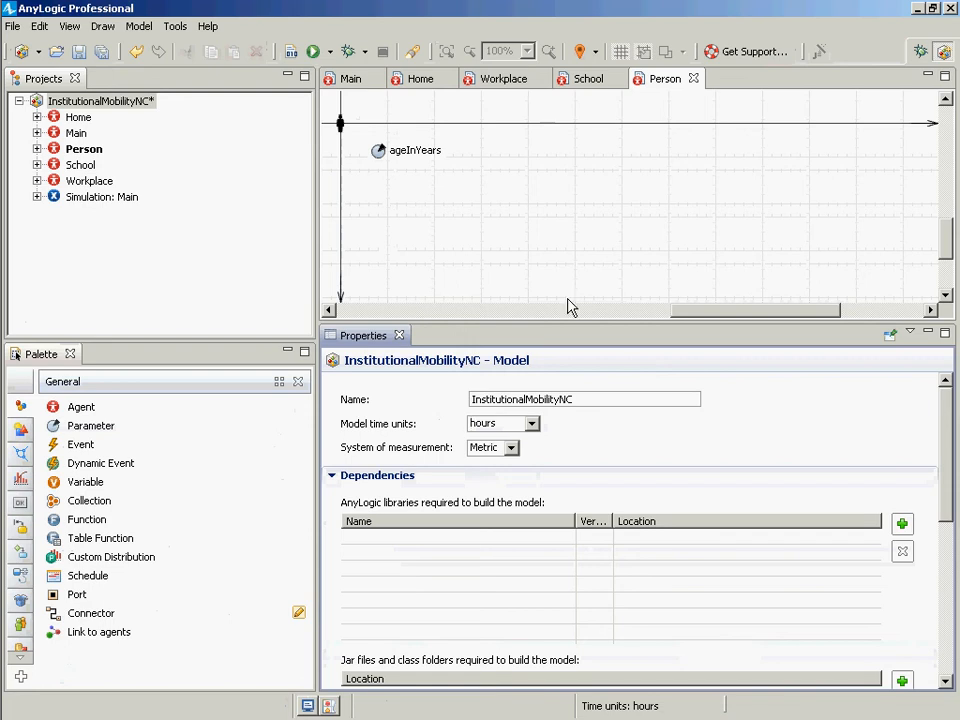
key("ctrl+s")
Review the model's time unit options and the ageInYears parameter of the Person agent type.
left_click(128, 102)
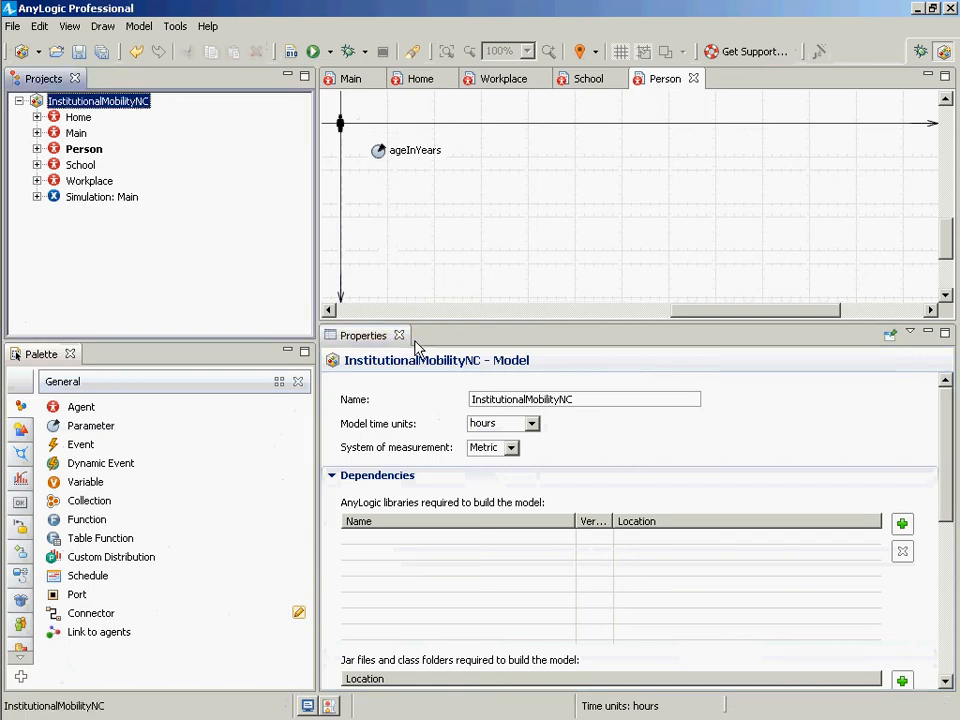
left_click(532, 424)
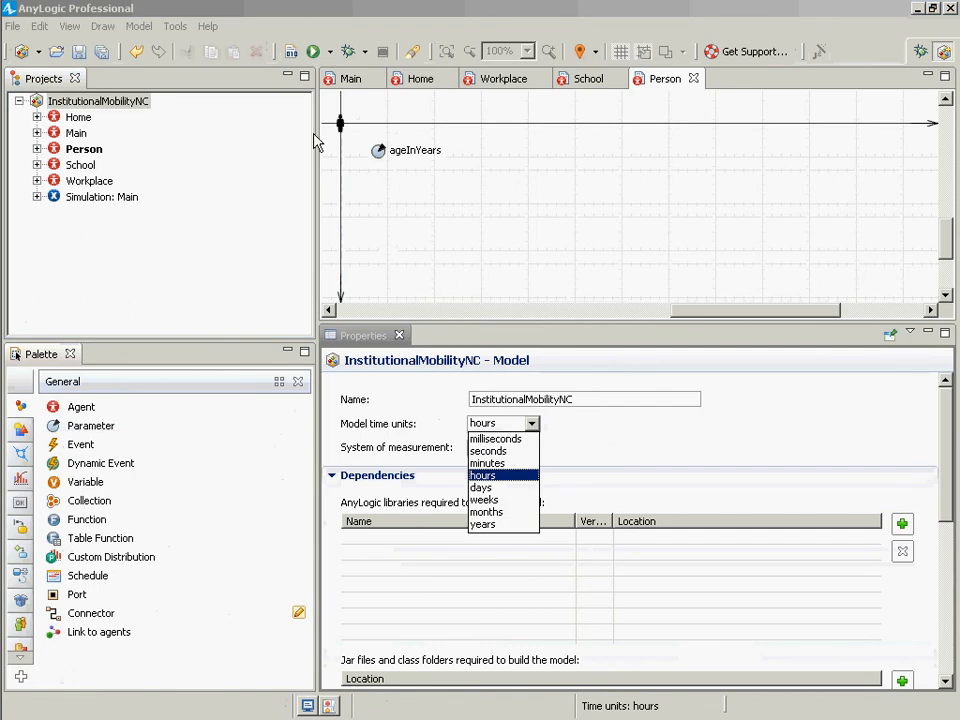
left_click(388, 174)
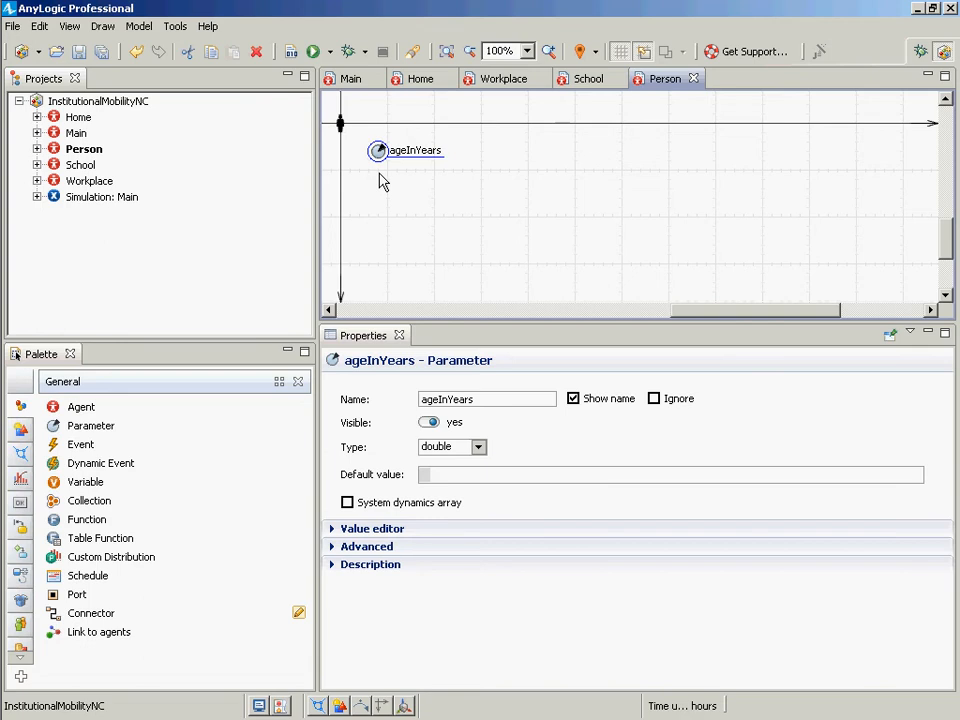
left_click(60, 150)
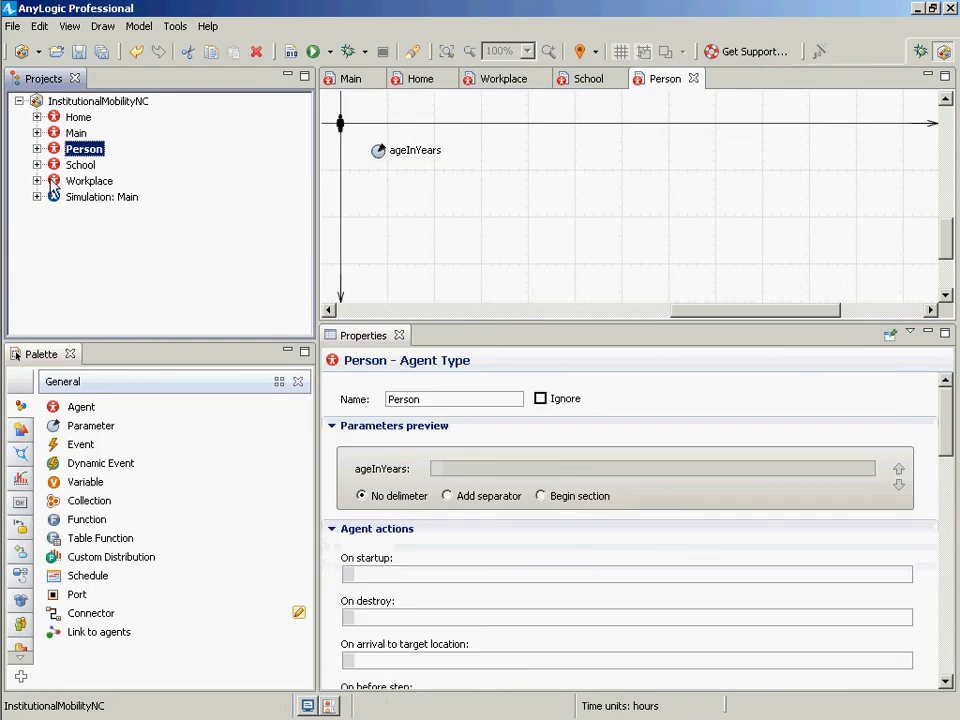
Set ageInYears of the population agents on the Main diagram to uniform(0,65), and save the model.
double_click(76, 133)
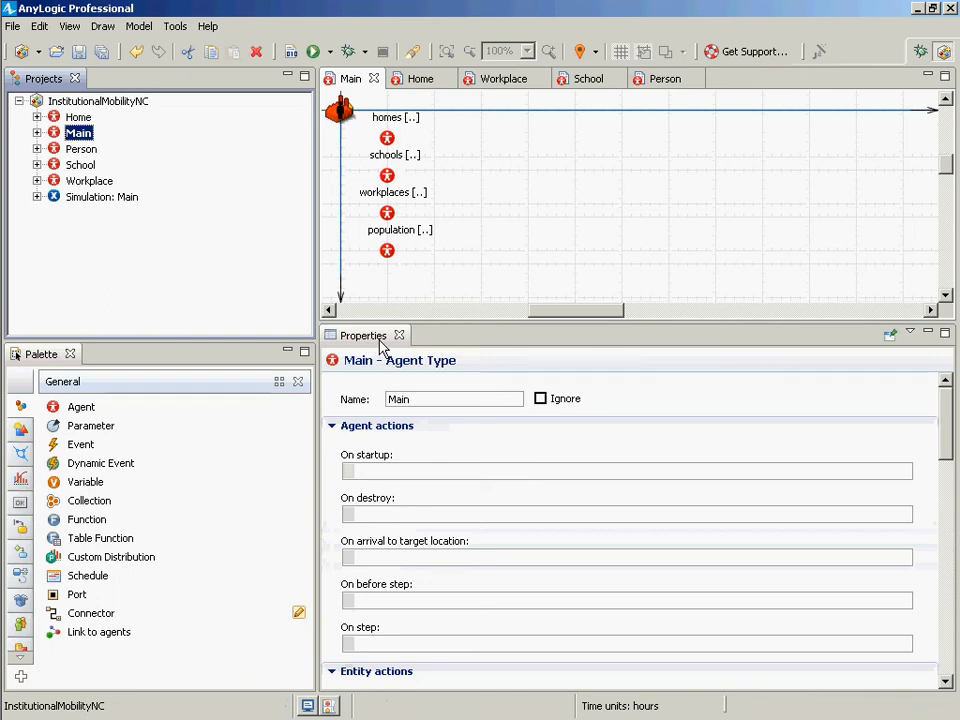
left_click(386, 253)
double_click(390, 252)
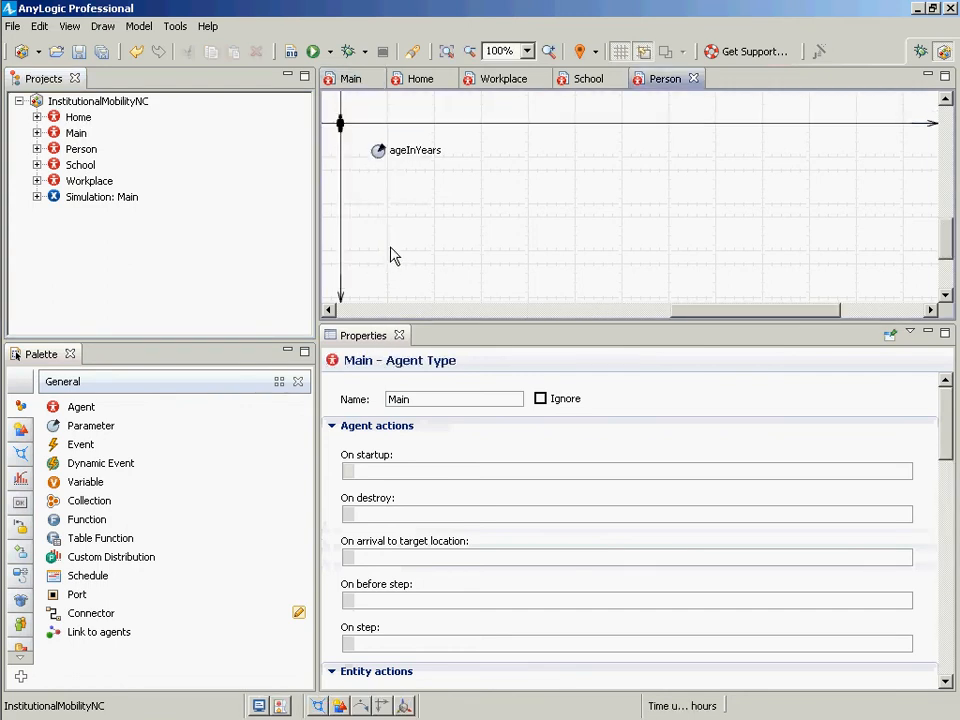
left_click(350, 176)
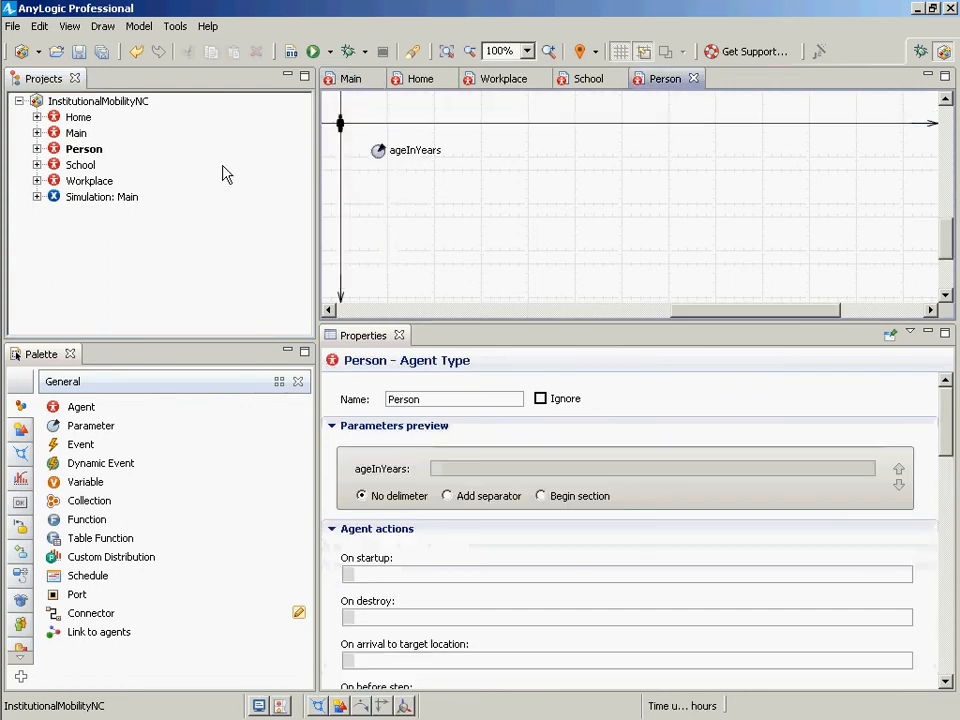
double_click(77, 134)
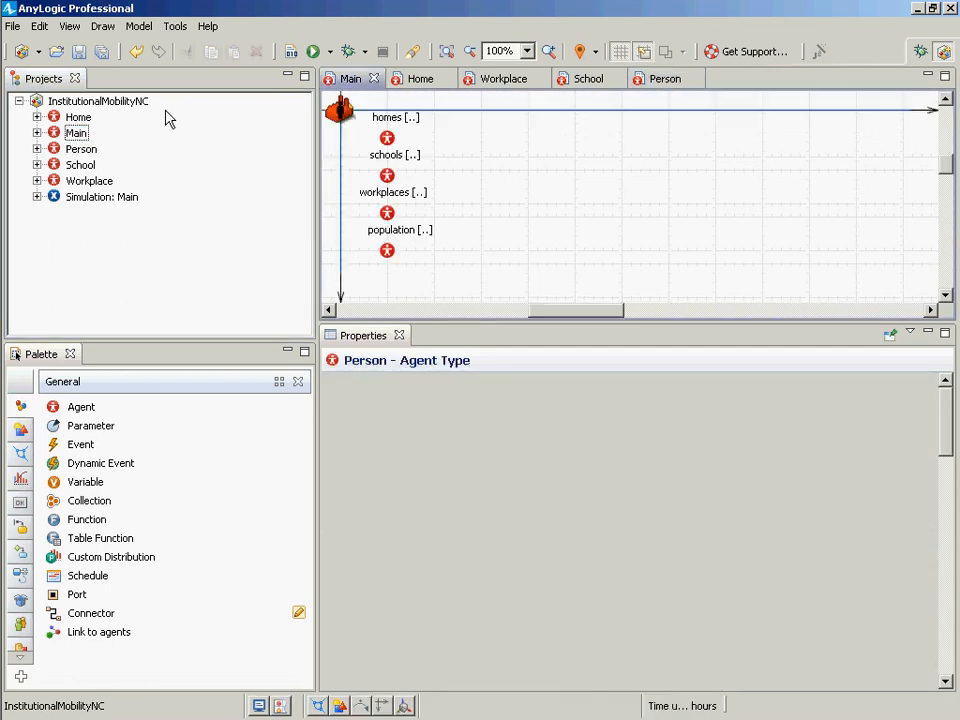
left_click(387, 251)
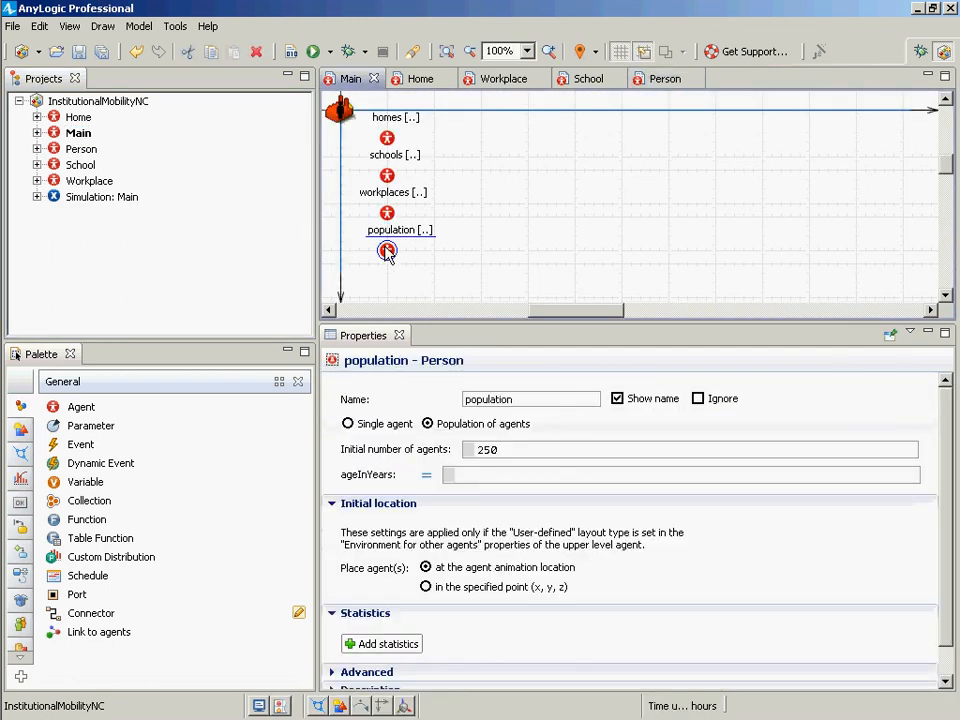
left_click(481, 476)
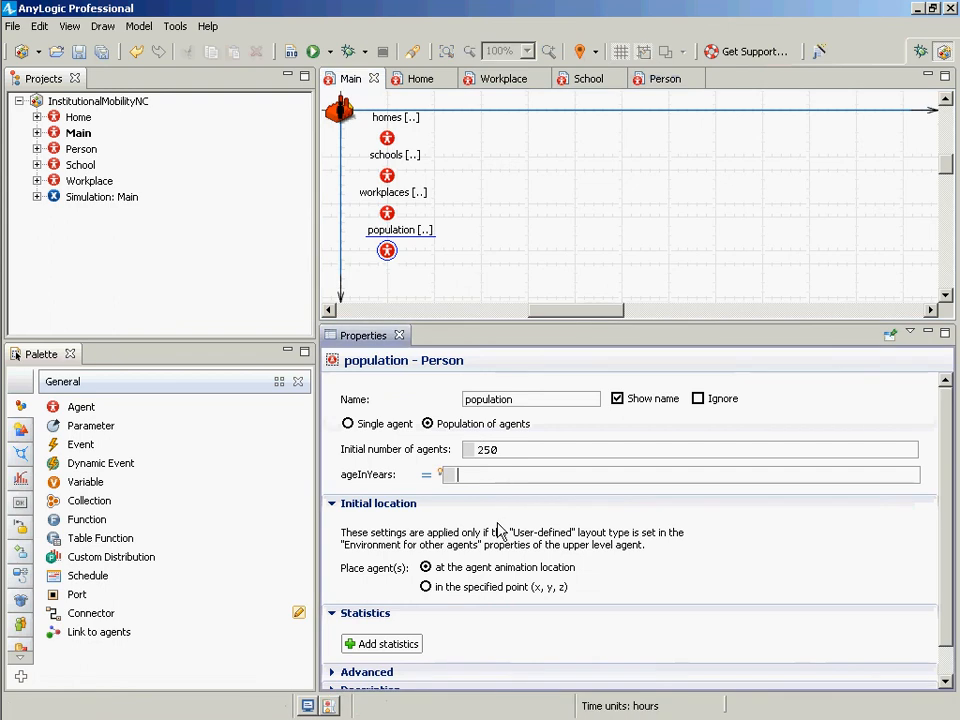
type("uniform")
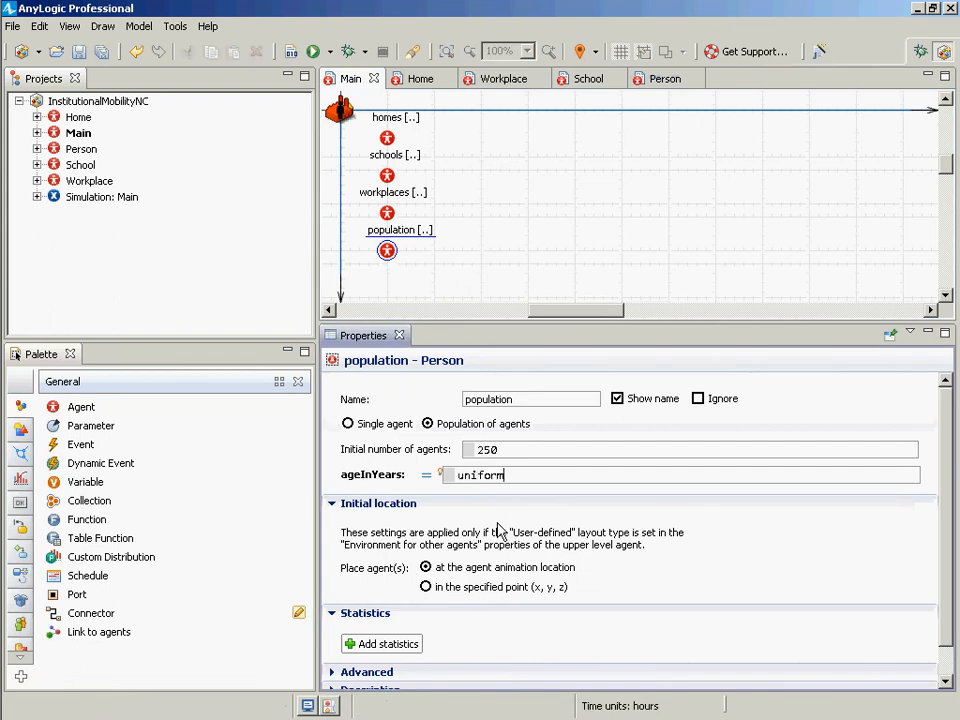
type("(0,65)")
key("ctrl+s")
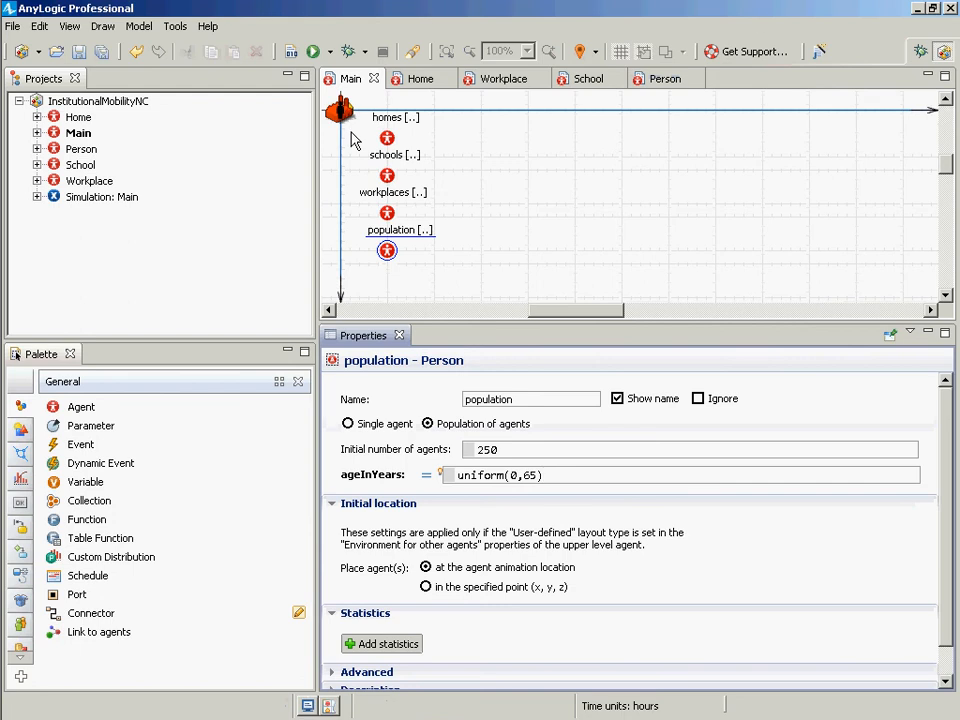
Review the Home agent type's diagram and the properties of the homes, schools, workplaces and population agents on Main.
left_click(78, 117)
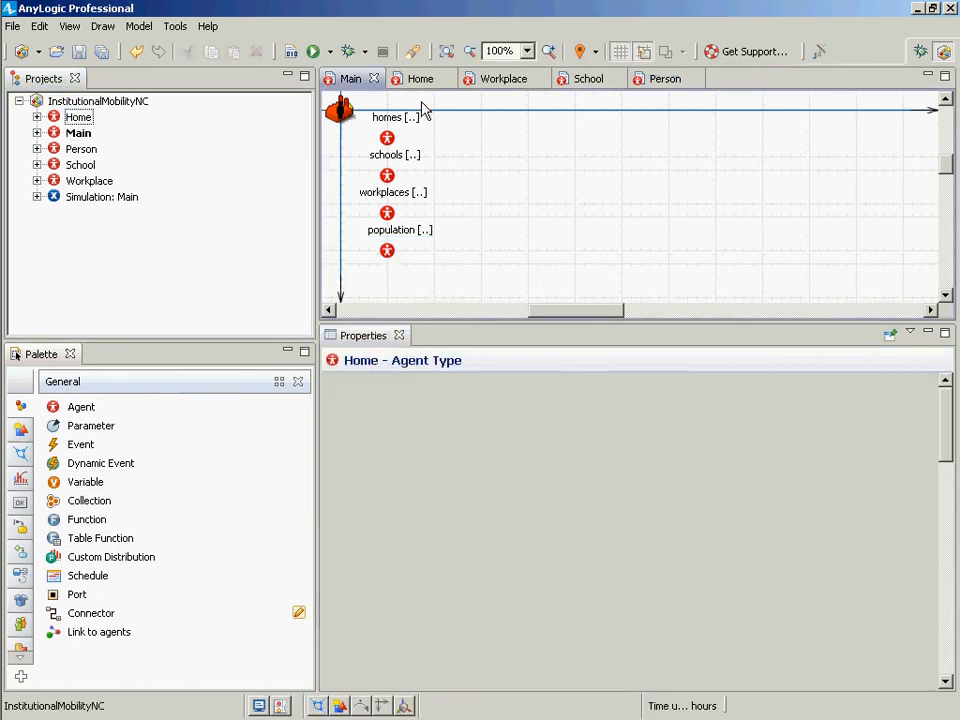
left_click(421, 82)
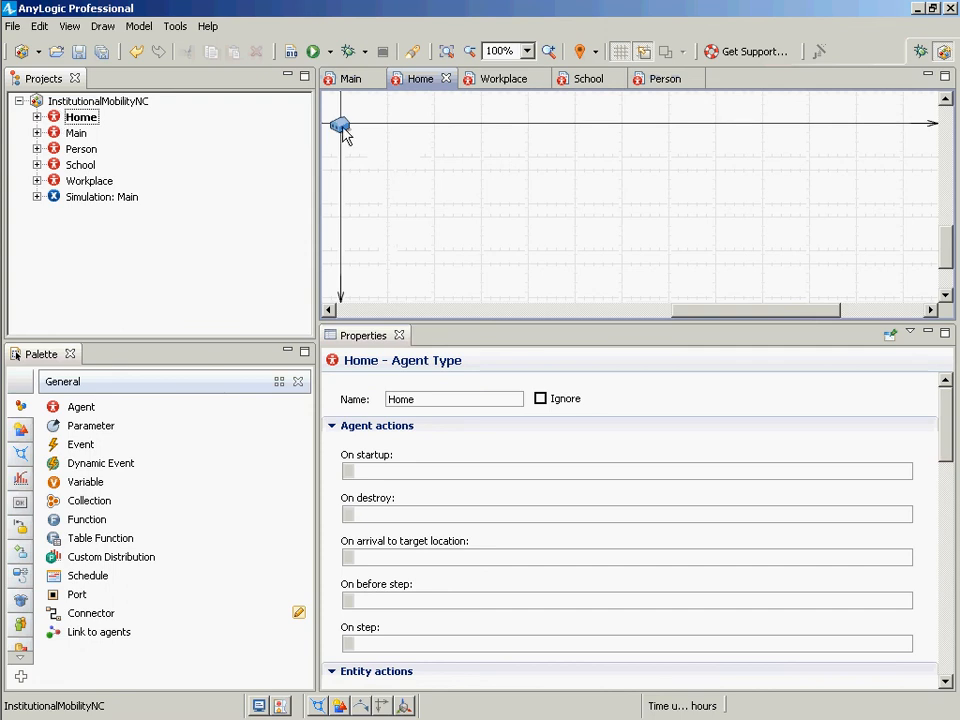
double_click(74, 133)
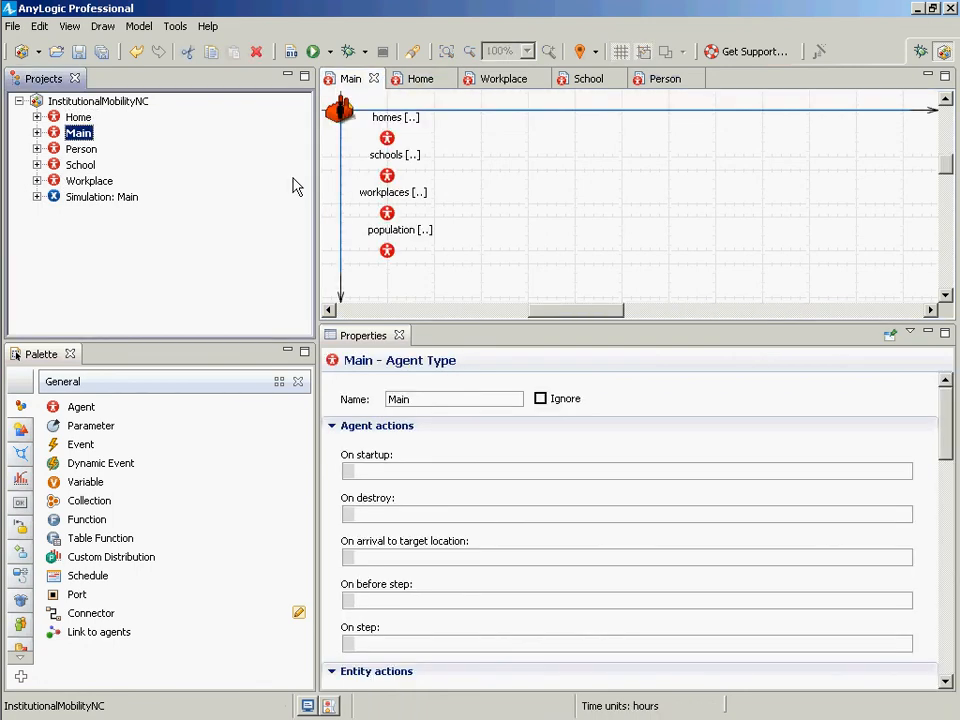
left_click(387, 137)
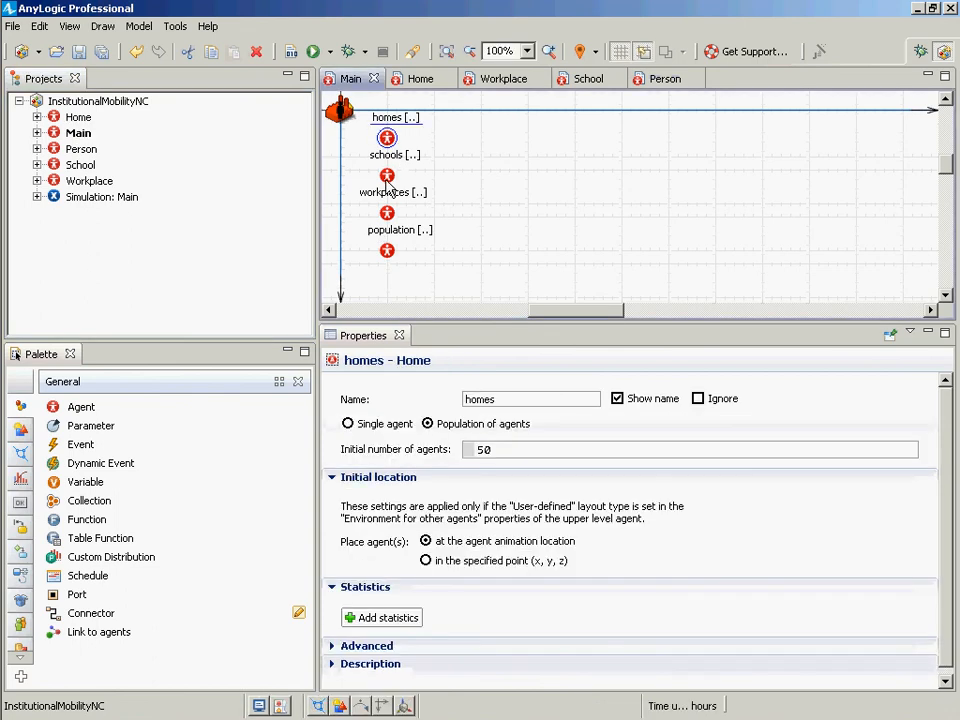
left_click(387, 177)
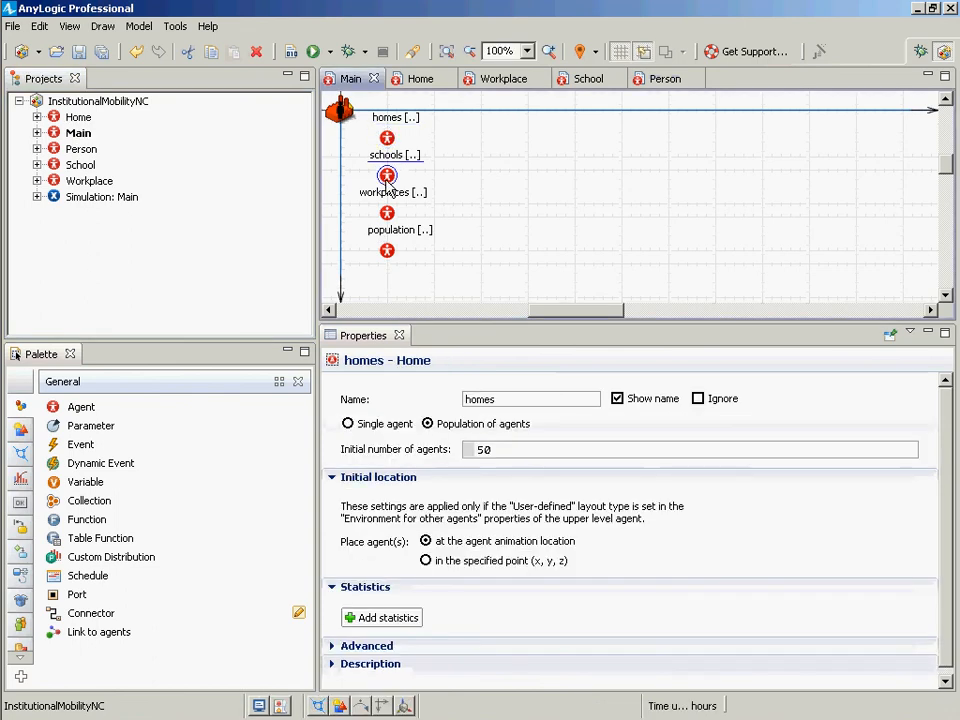
left_click(387, 213)
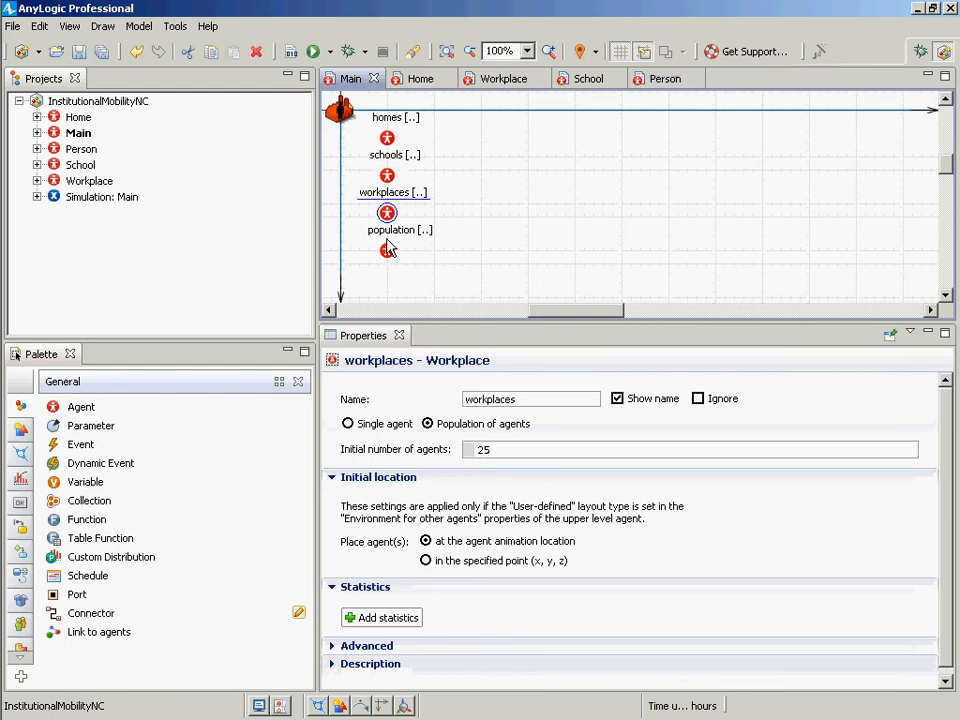
left_click(388, 253)
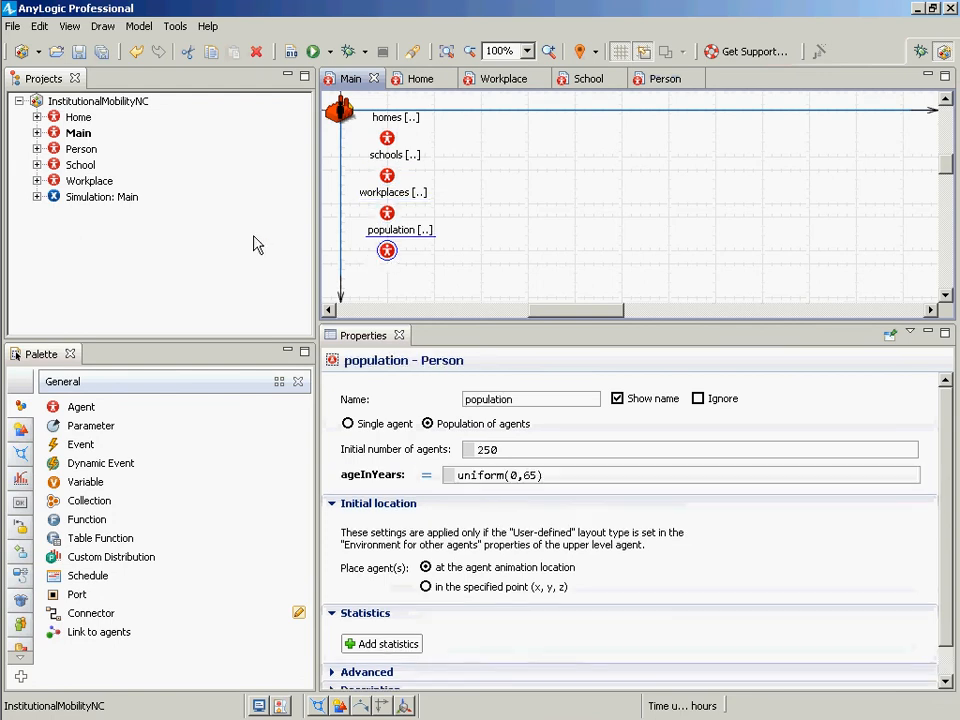
Review the Person agent type and the space dimensions, layout and network settings of Main's environment.
double_click(82, 150)
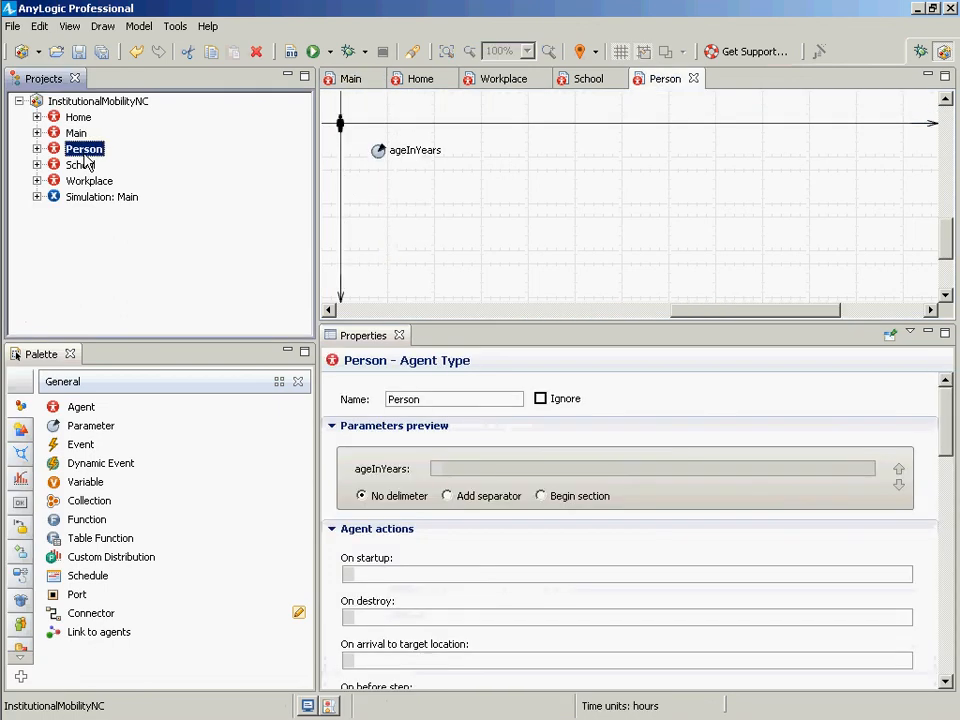
left_click(80, 134)
double_click(80, 134)
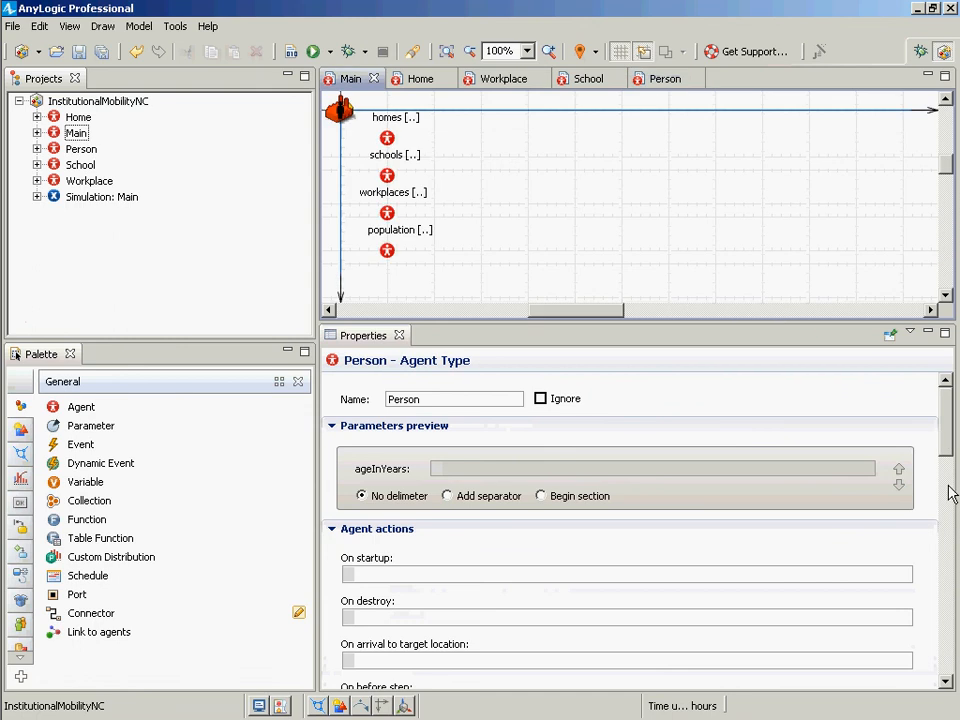
left_click(78, 135)
left_click_drag(945, 392, 928, 583)
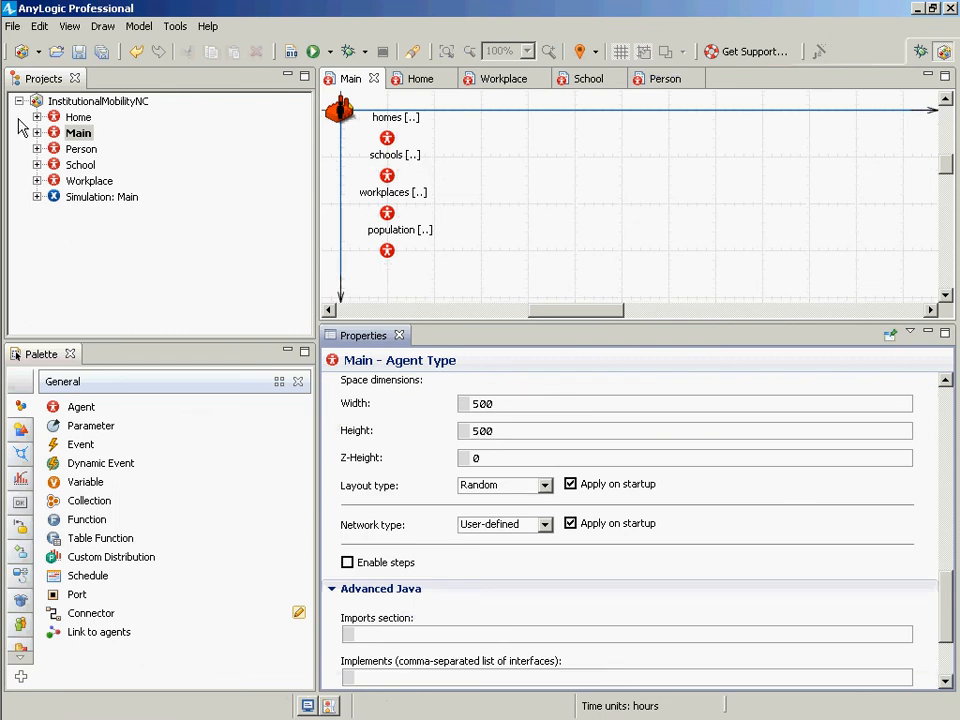
Add a variable named homes below the ageInYears parameter in the Person agent type.
double_click(72, 150)
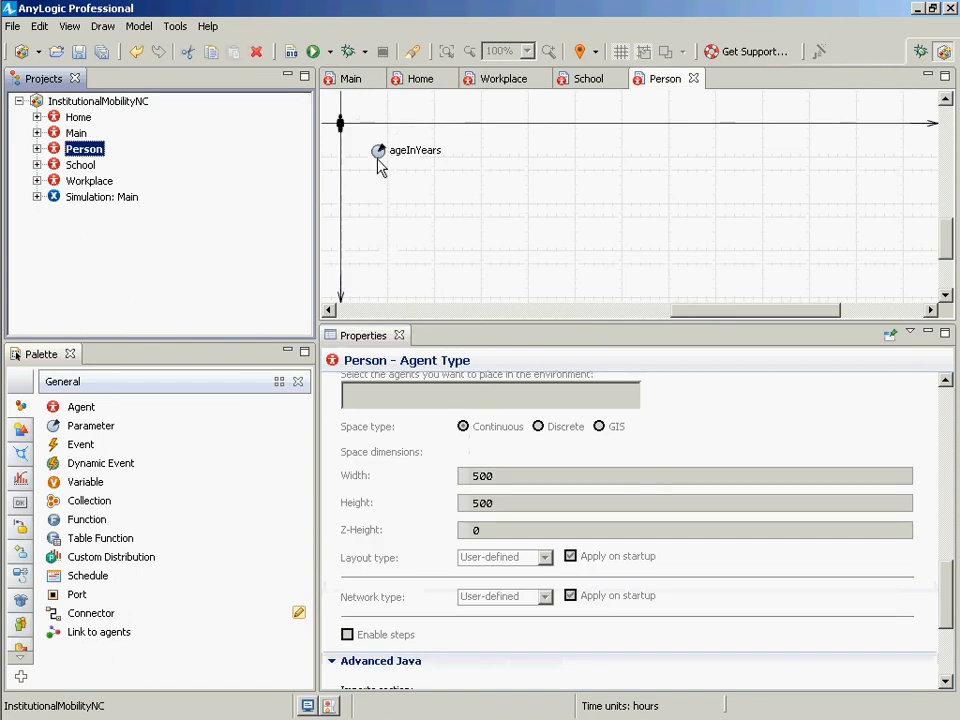
left_click(378, 157)
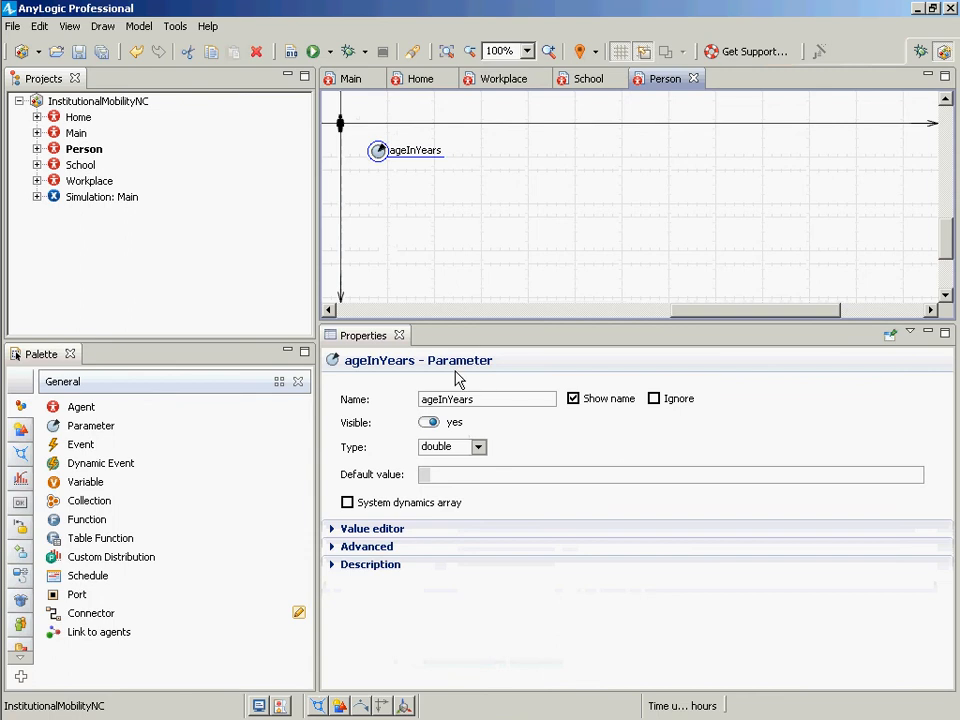
left_click(84, 482)
left_click(379, 181)
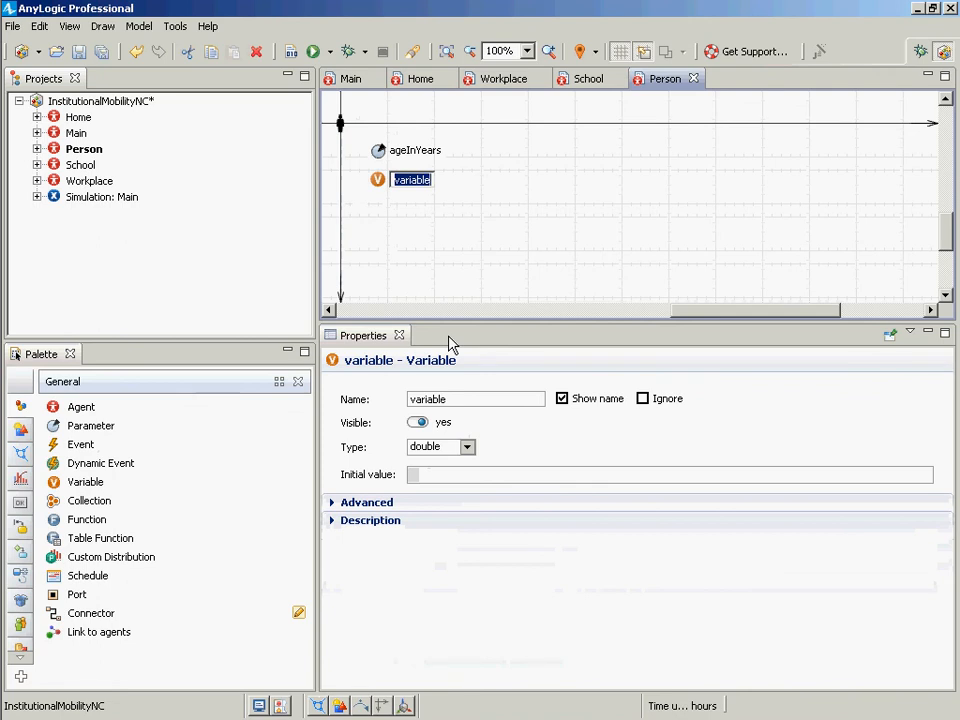
type("homes")
key("Return")
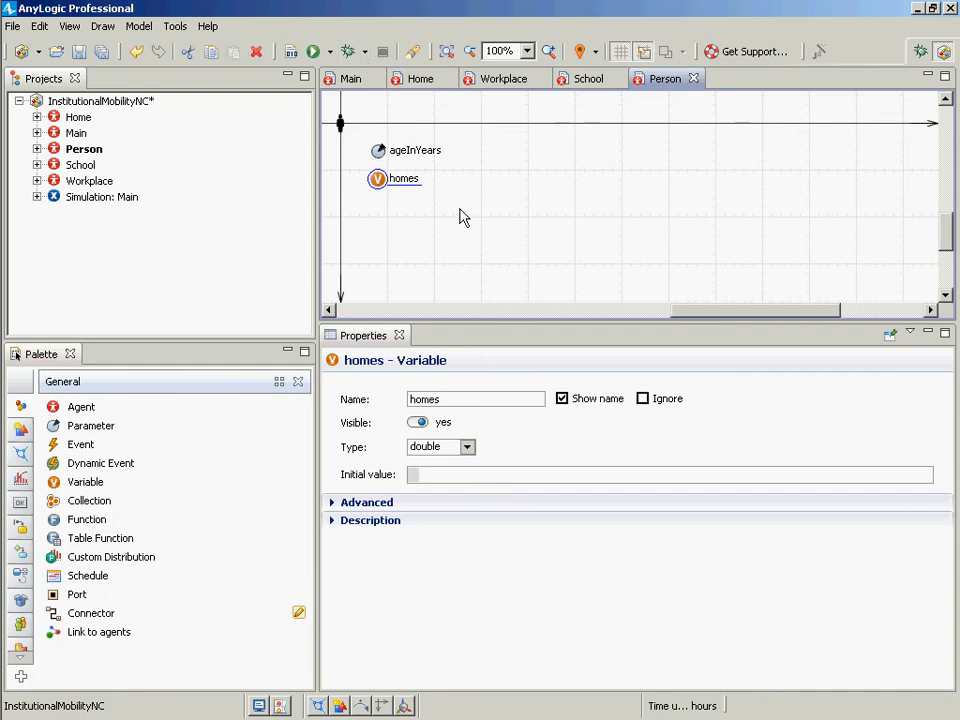
Rename the Person agent type's new variable to home, set its type to Home, and save the model.
left_click(452, 400)
key("BackSpace")
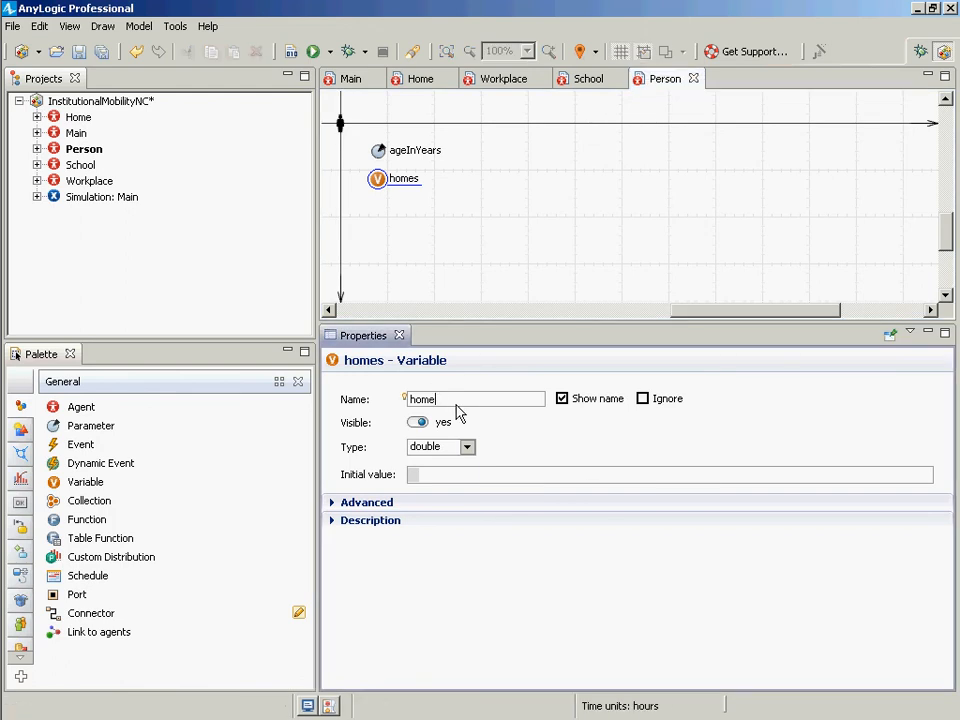
key("ctrl+s")
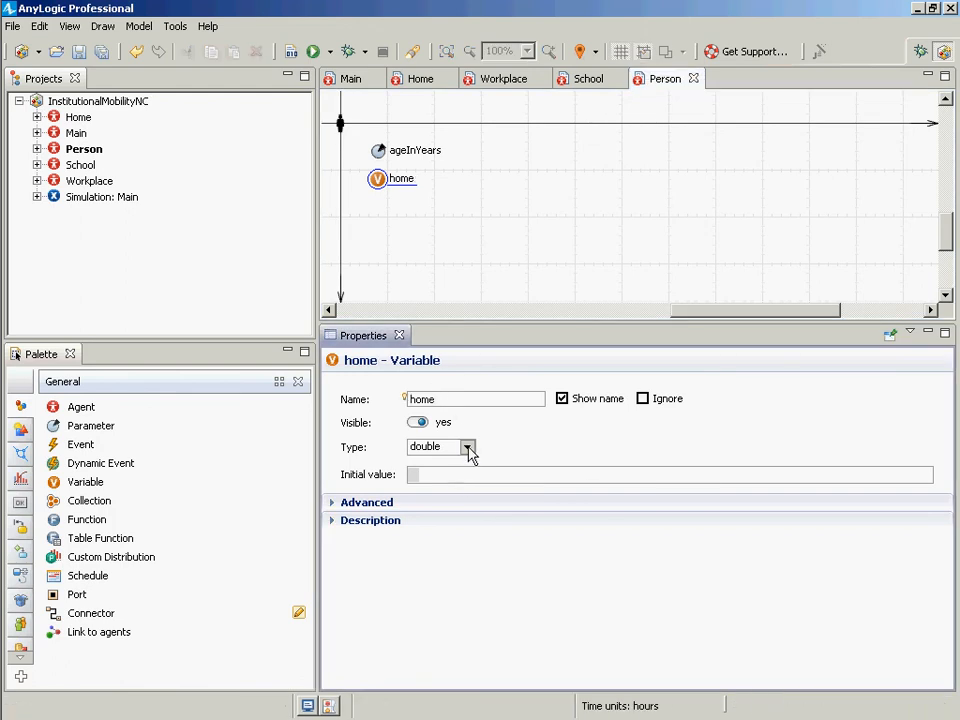
left_click(467, 447)
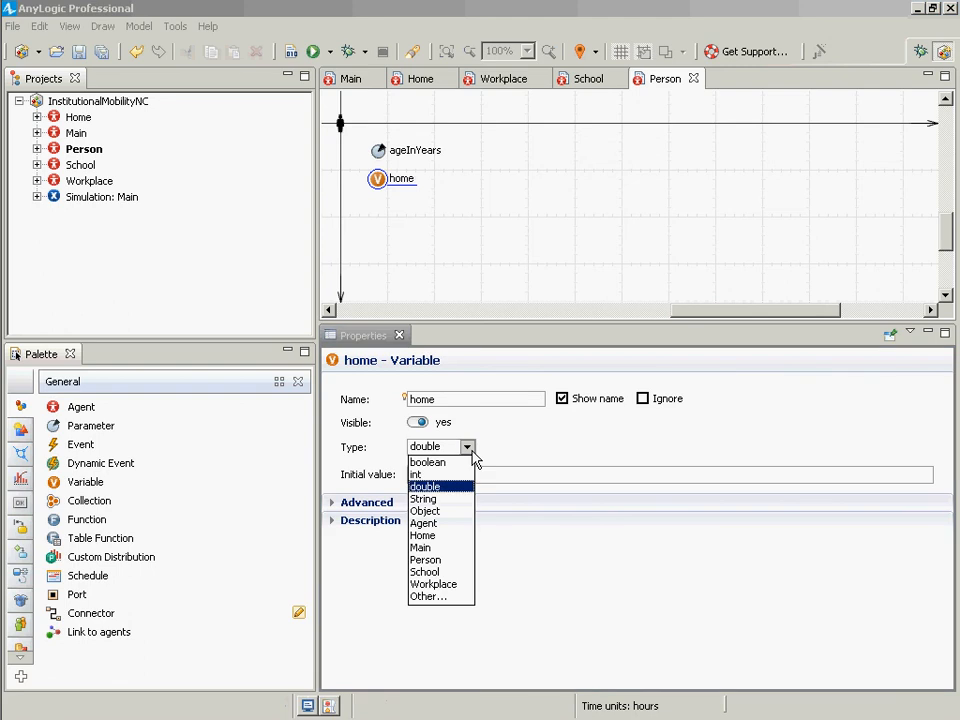
left_click(443, 535)
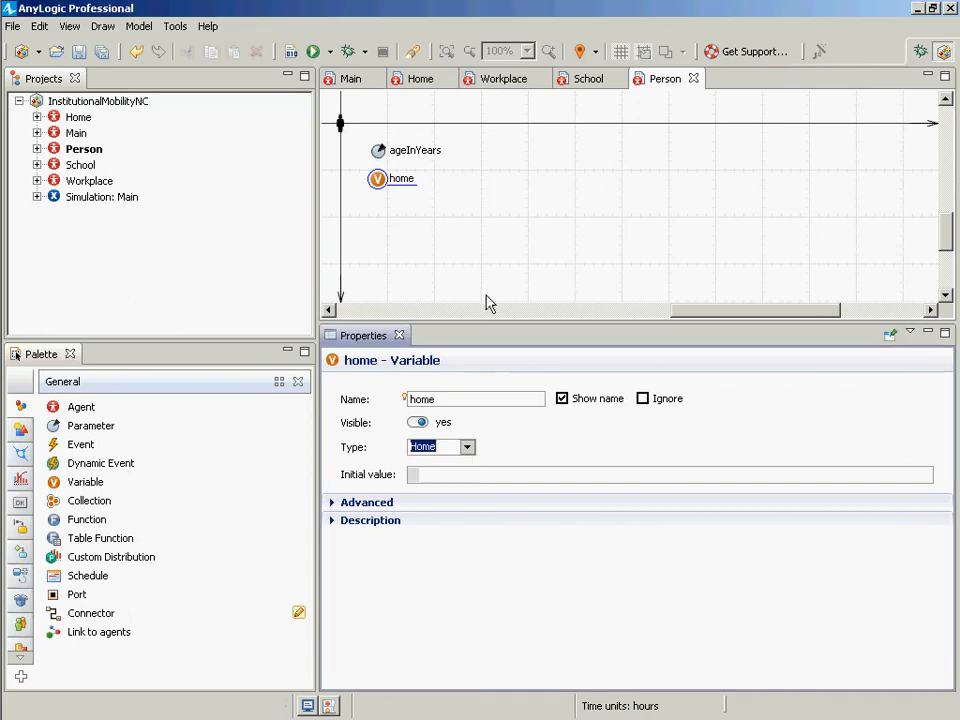
key("ctrl+s")
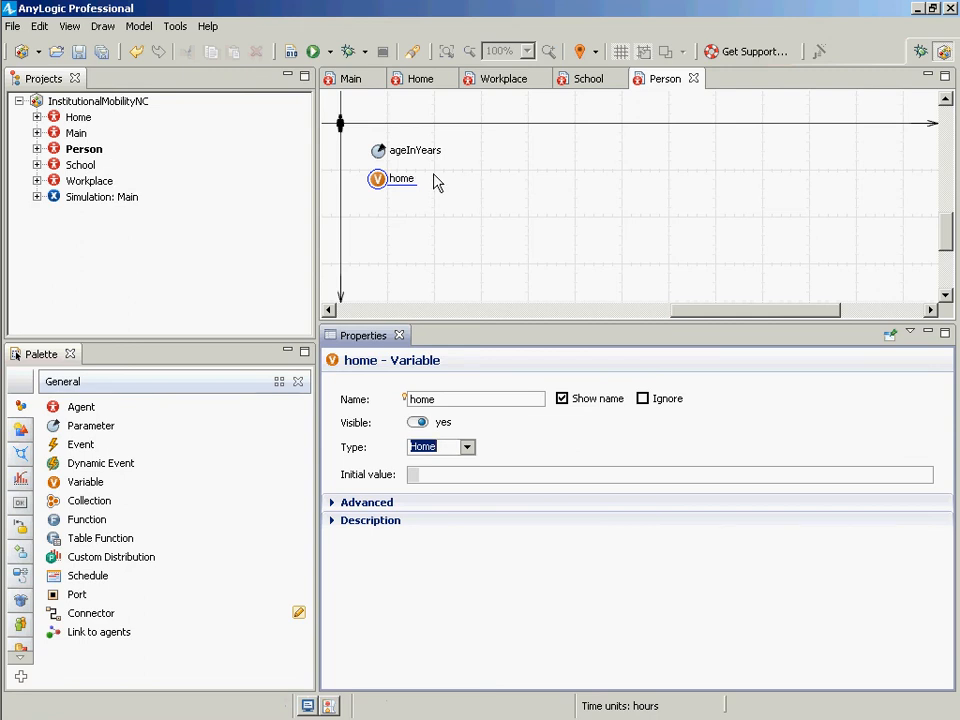
Review the home variable's properties and the list of types available for it.
left_click(380, 186)
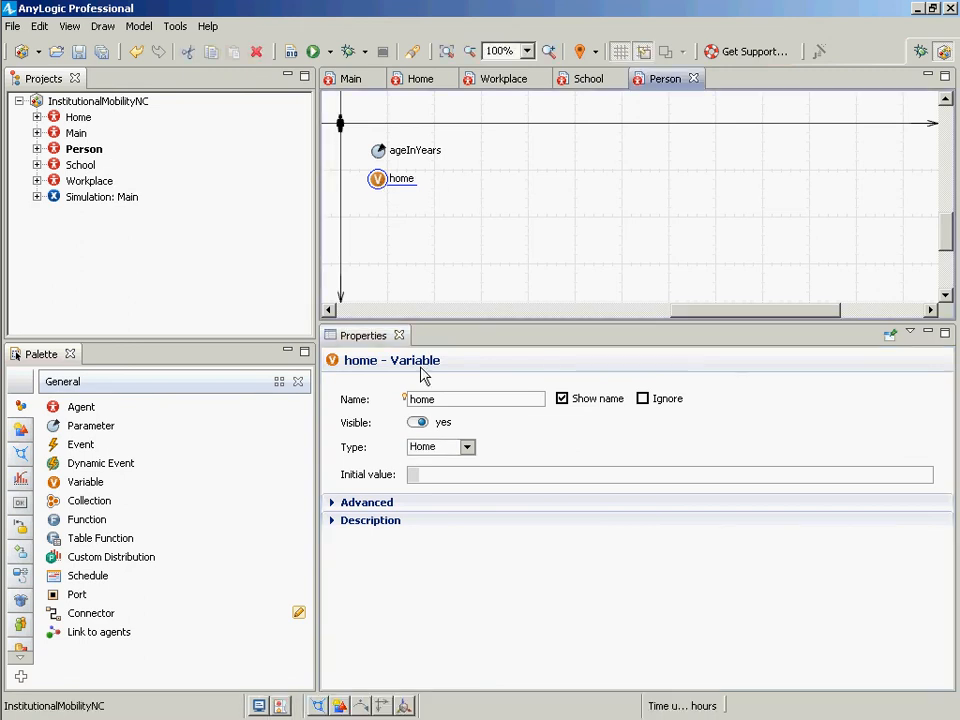
left_click(467, 448)
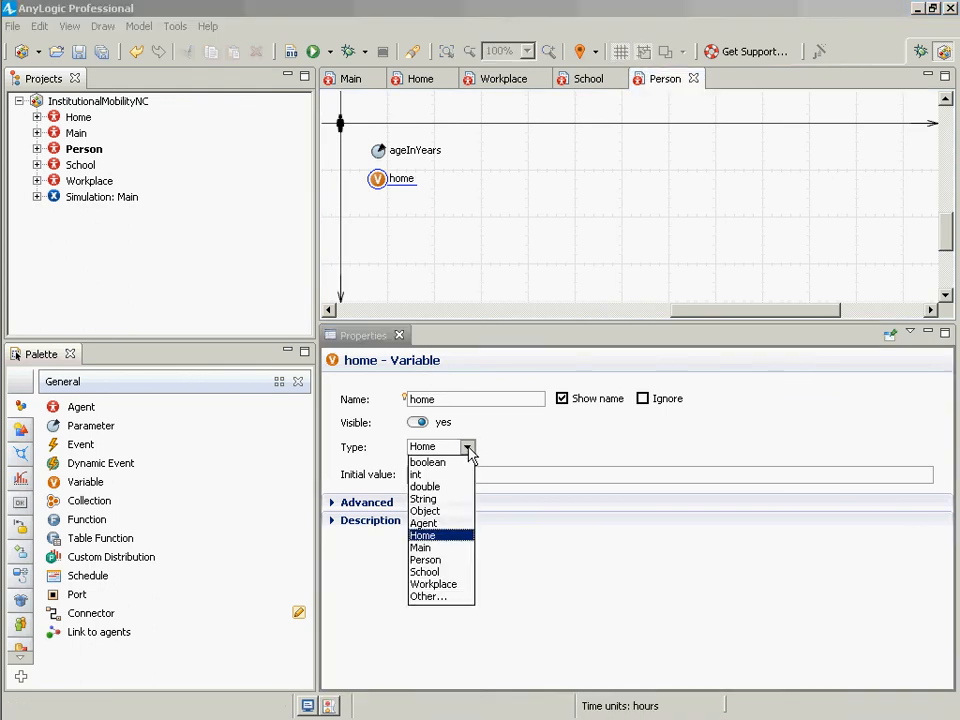
left_click(467, 448)
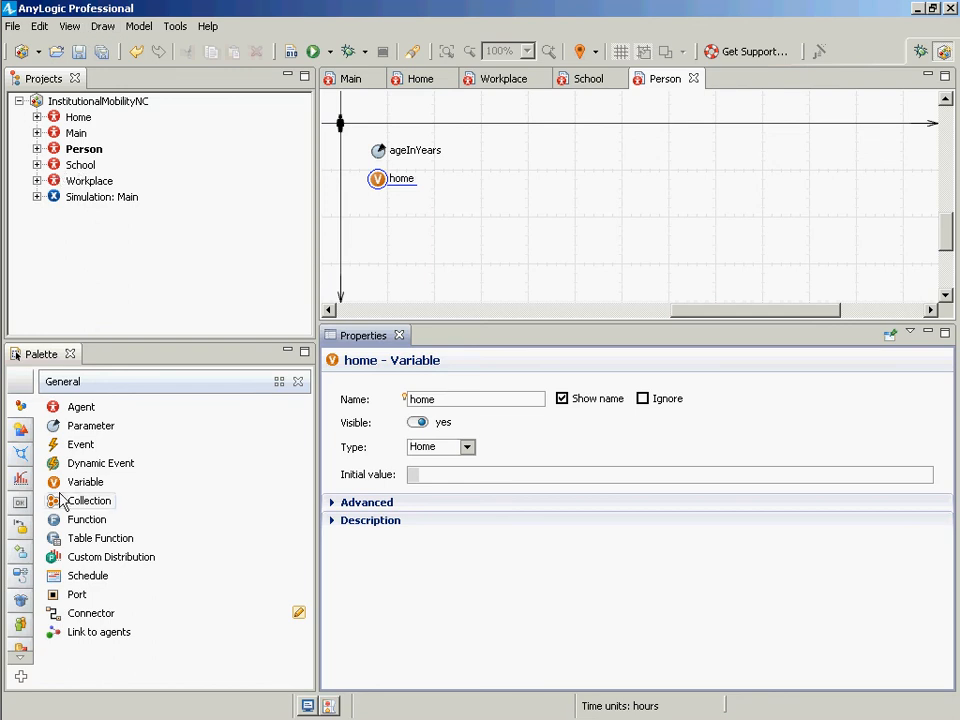
left_click(380, 183)
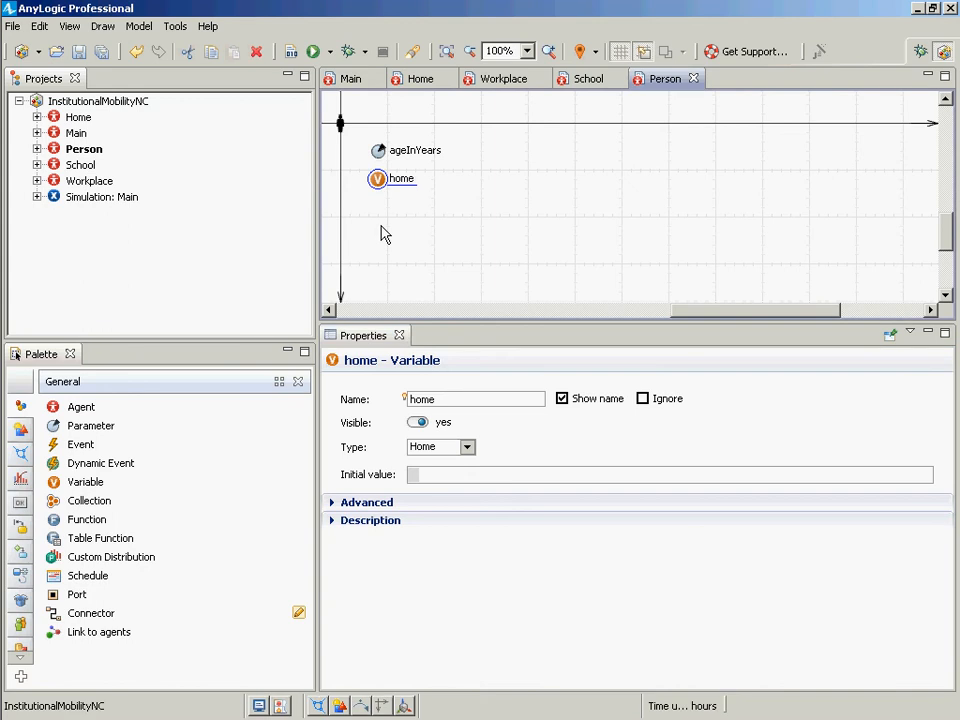
left_click(467, 448)
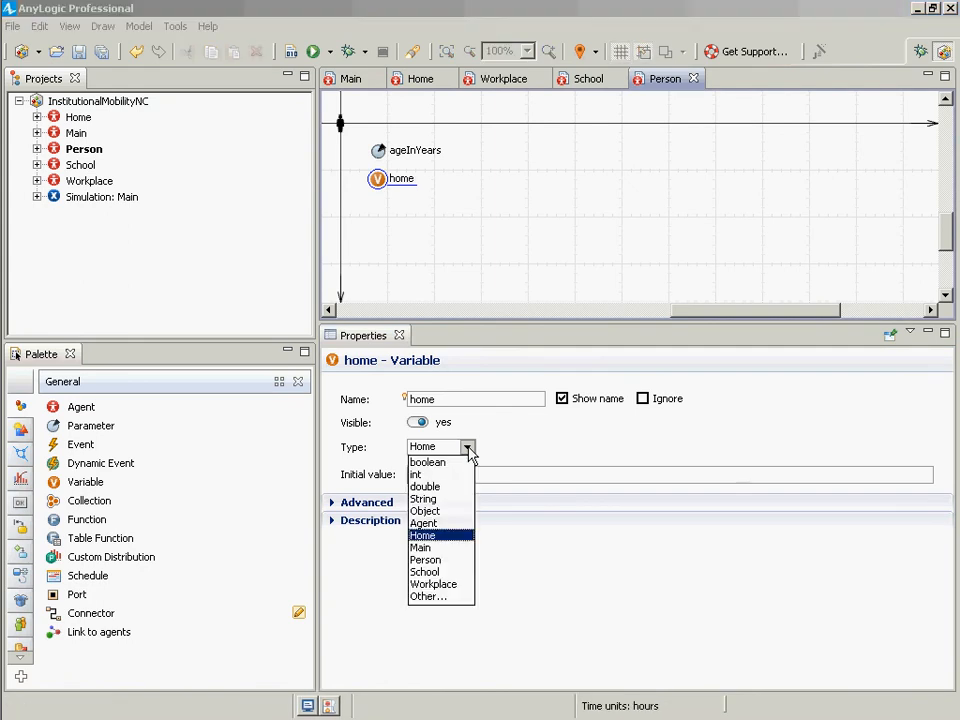
left_click(467, 448)
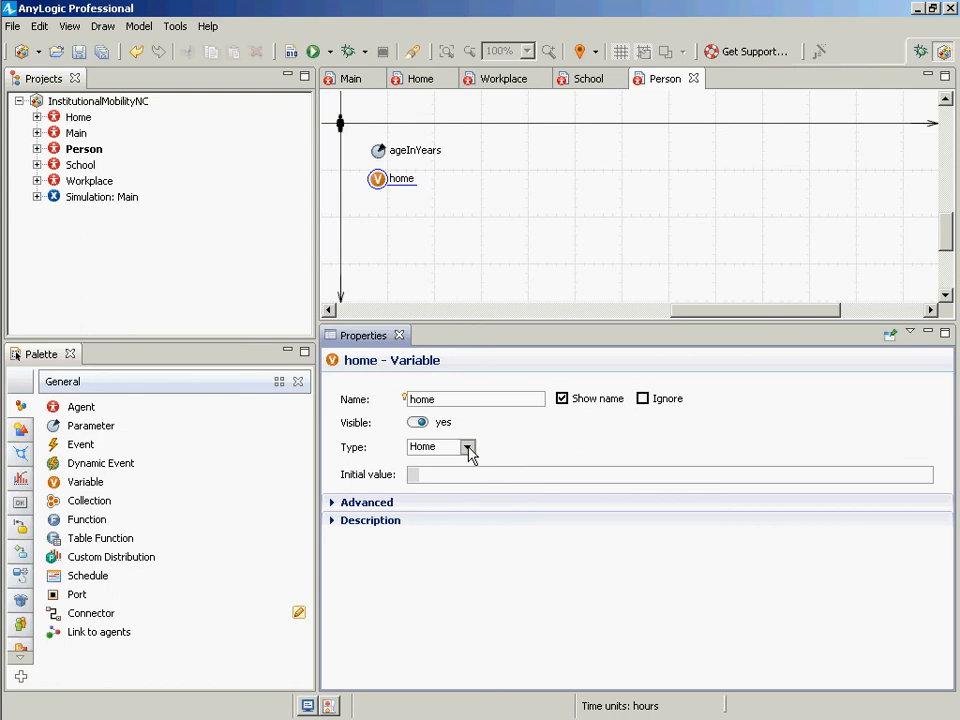
left_click(467, 448)
left_click(468, 449)
left_click_drag(58, 172, 379, 222)
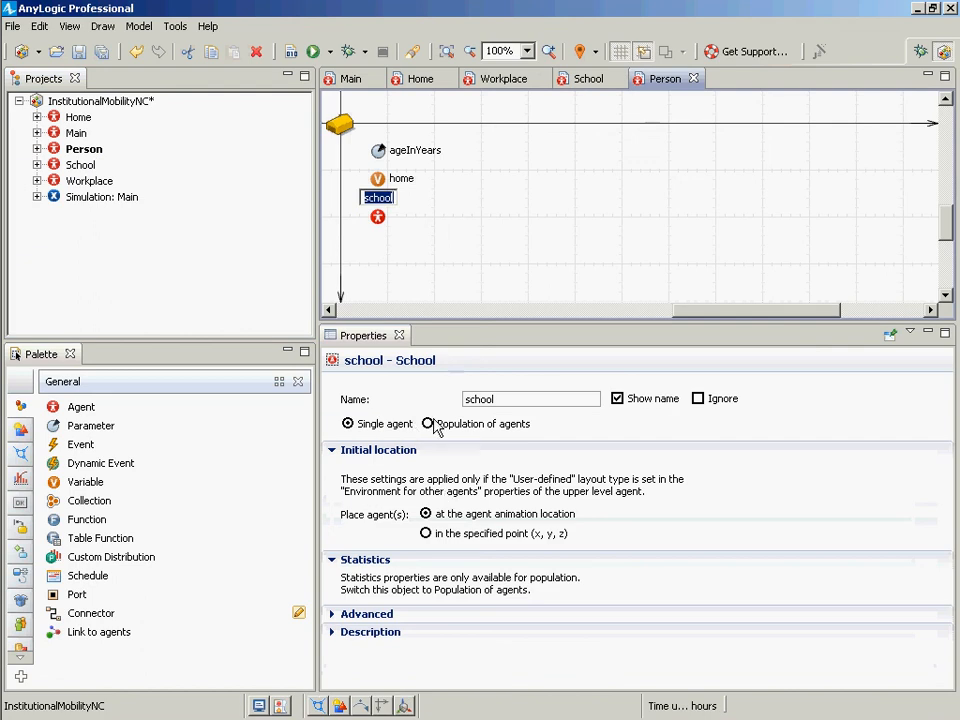
left_click(384, 213)
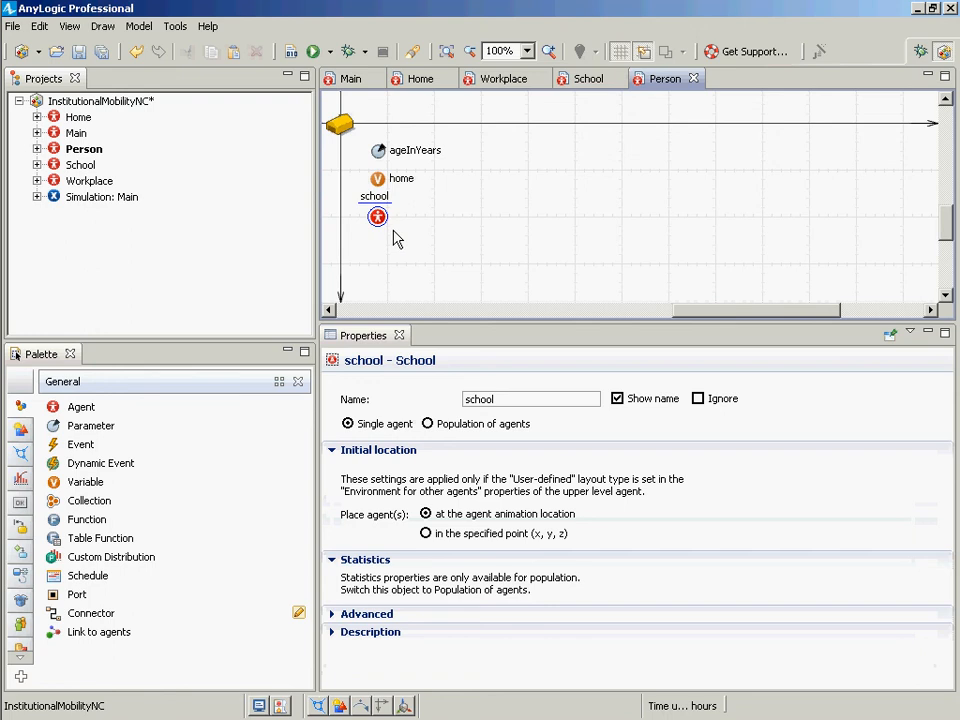
key("Delete")
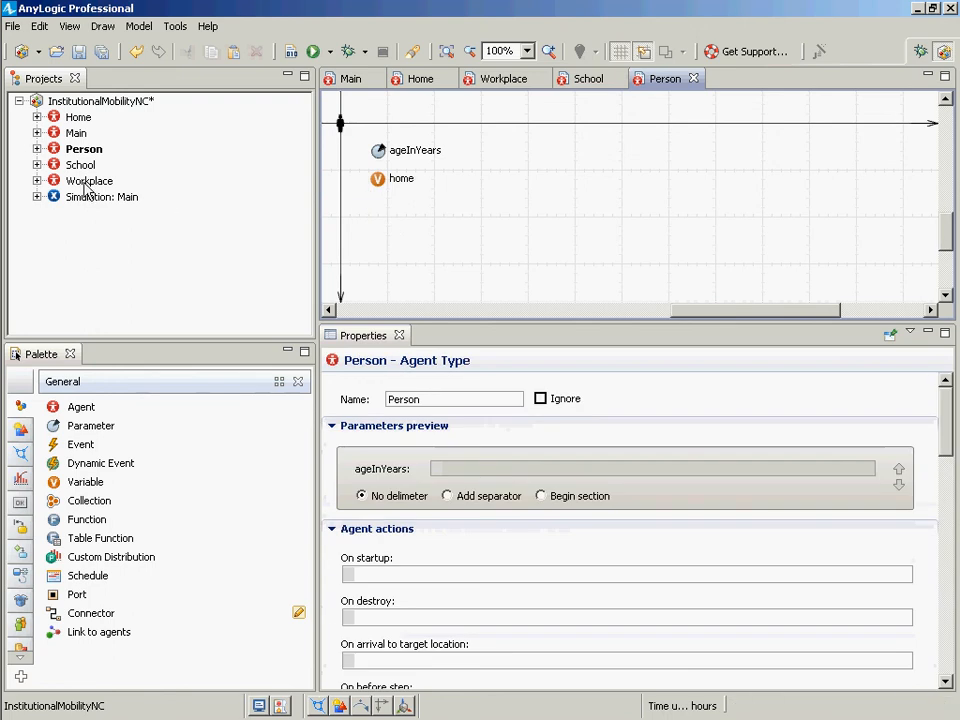
key("ctrl+s")
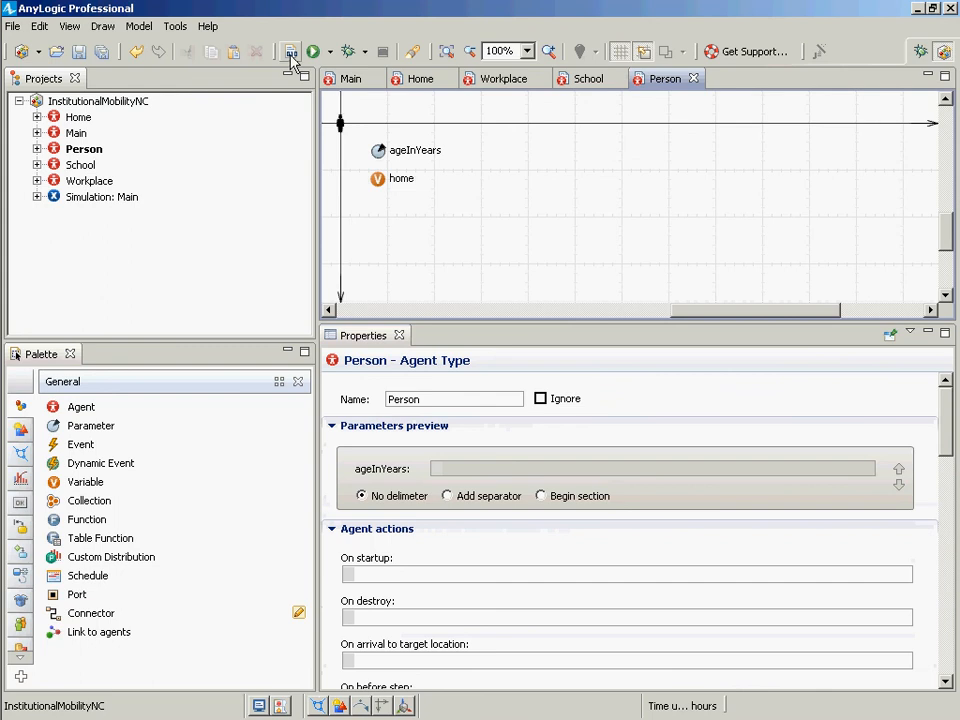
Build the model, and add a saved variable named school of type School below the home variable in Person.
left_click(291, 53)
left_click_drag(75, 484, 381, 211)
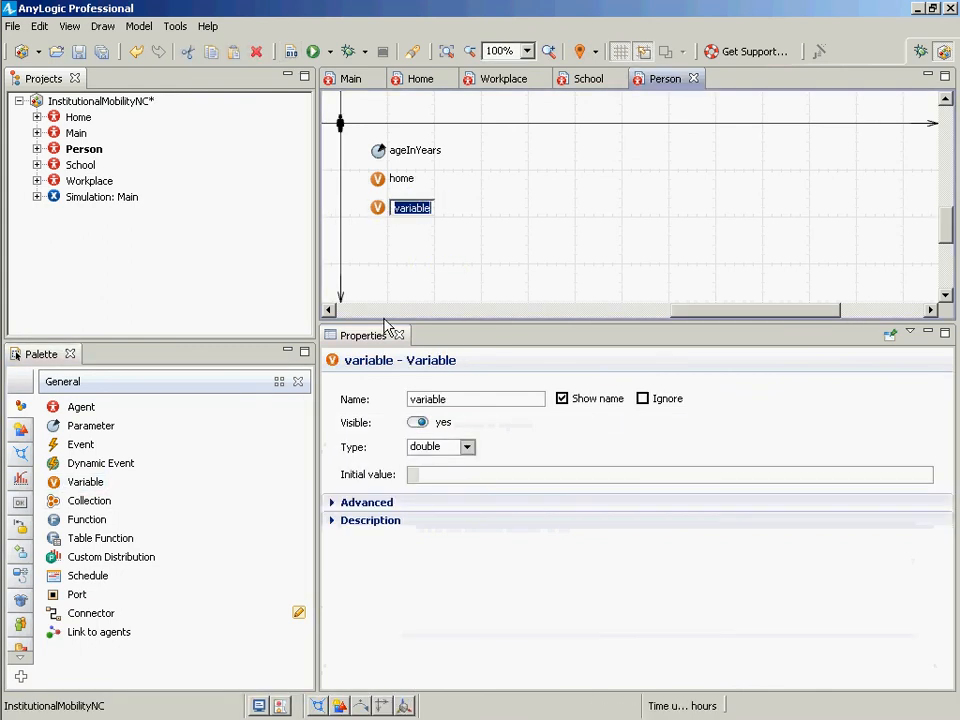
type("school")
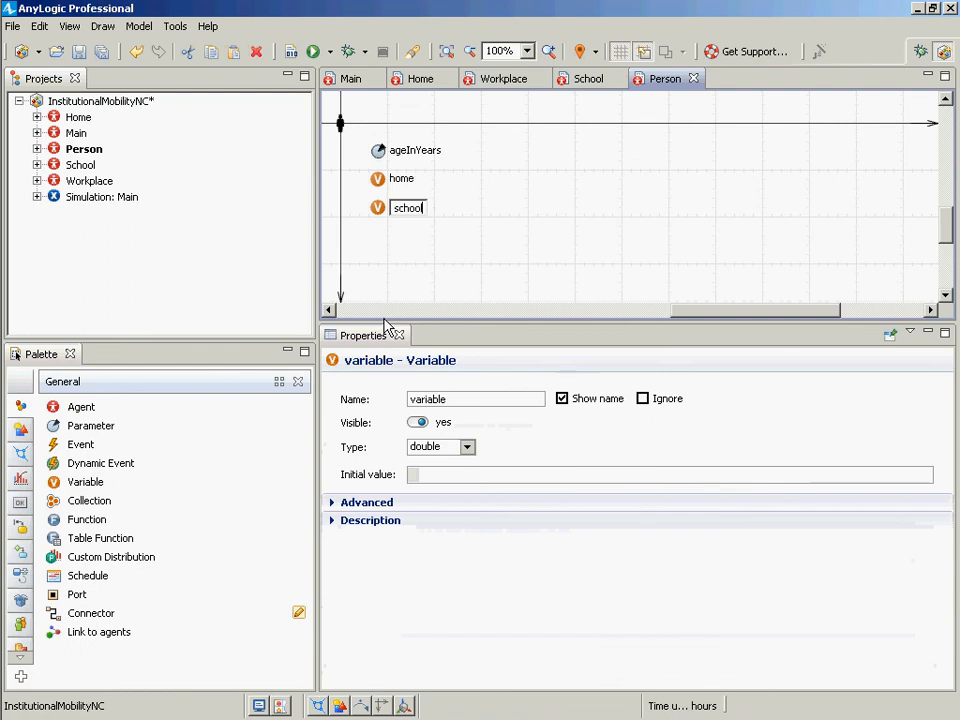
left_click(467, 448)
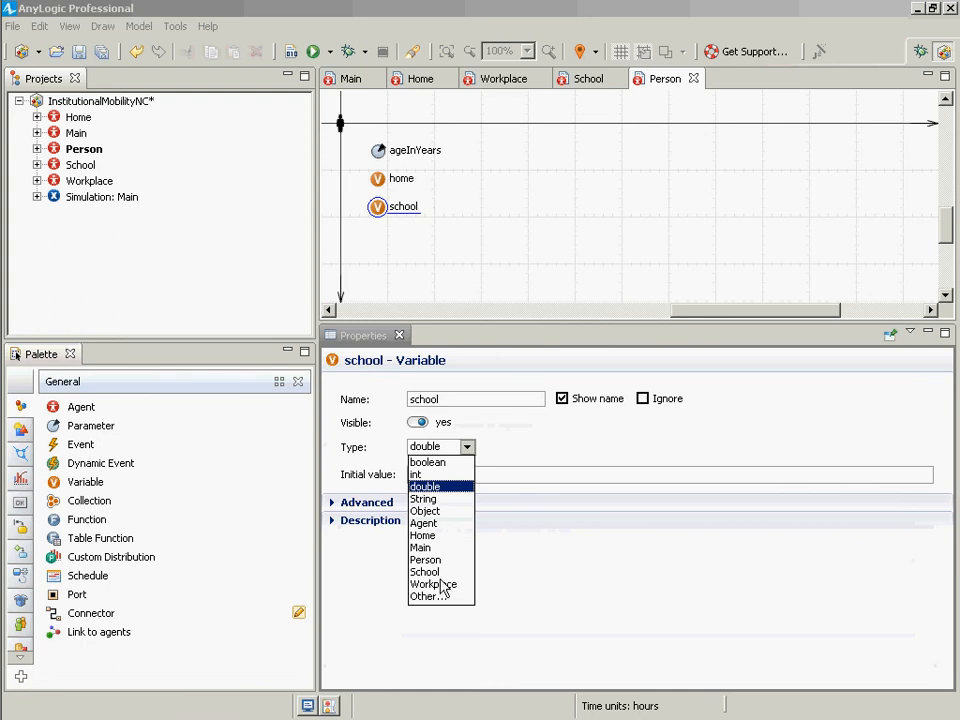
left_click(442, 573)
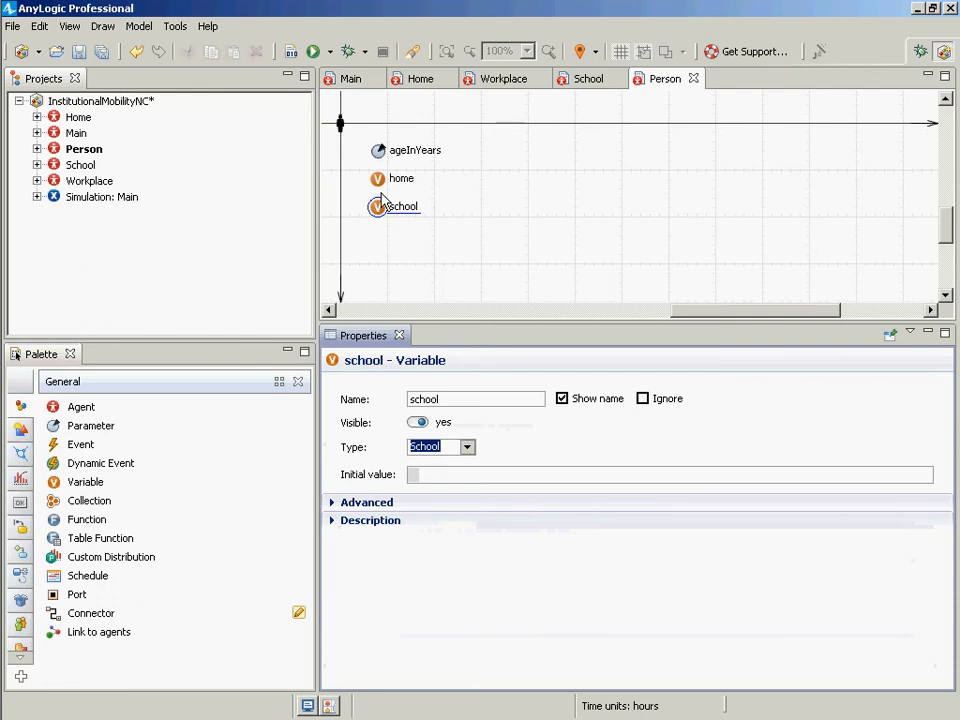
key("ctrl+s")
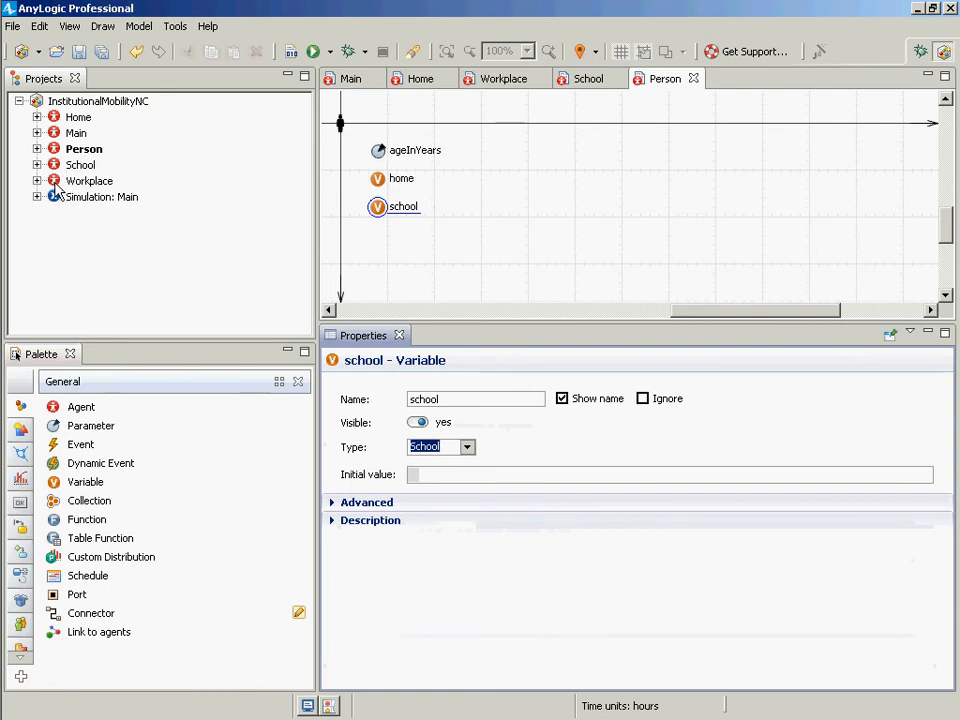
Add a variable named workplace of type Workplace below the school variable in Person, and save the model.
left_click_drag(57, 186, 379, 240)
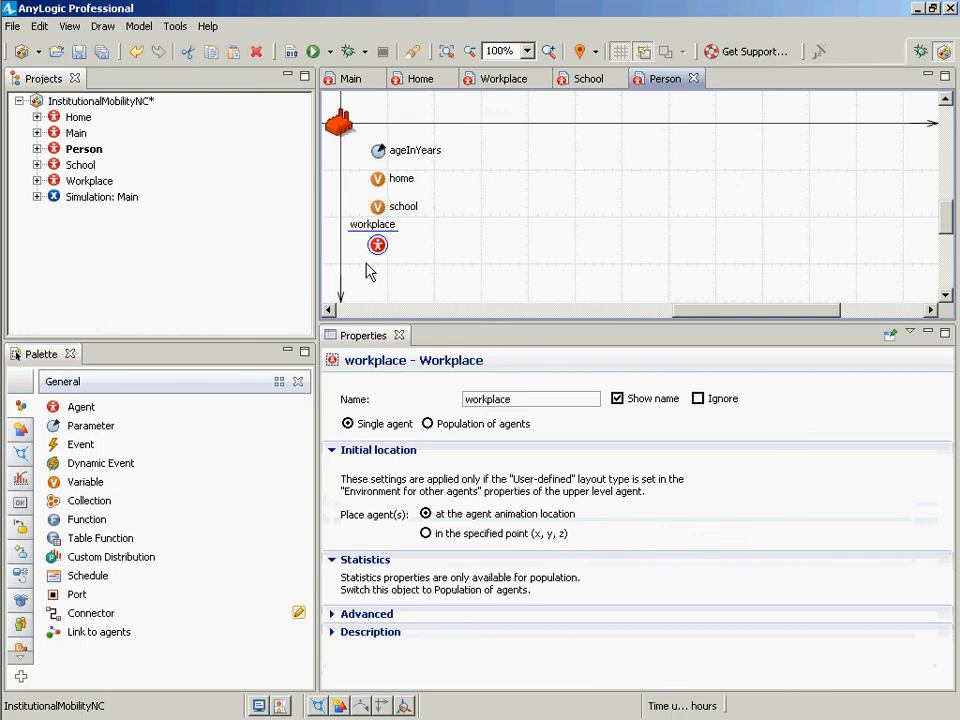
key("Delete")
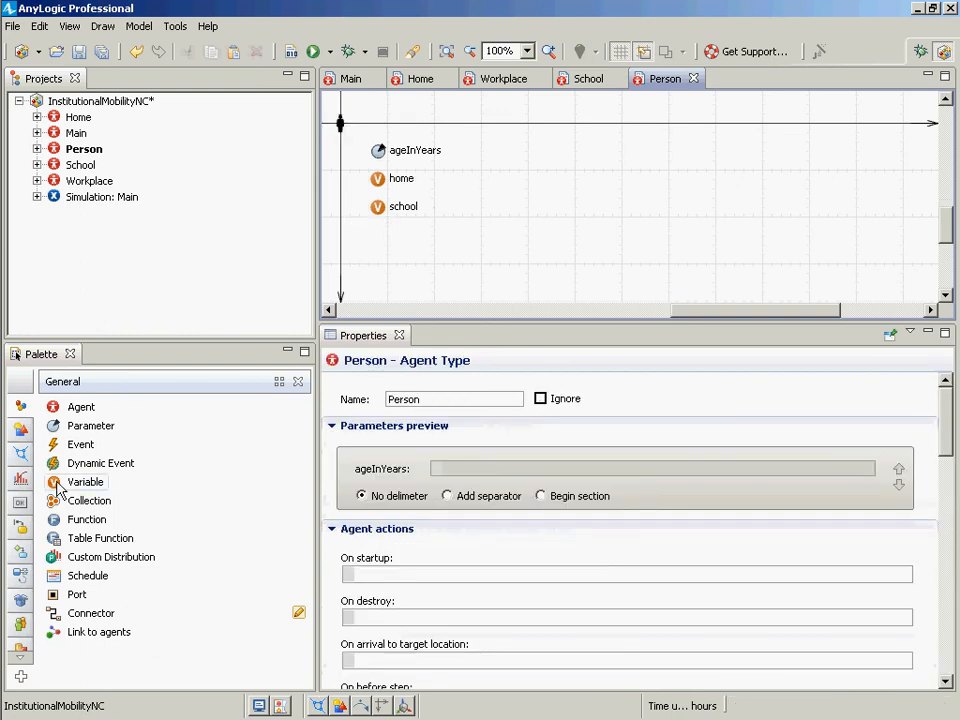
left_click_drag(59, 483, 381, 238)
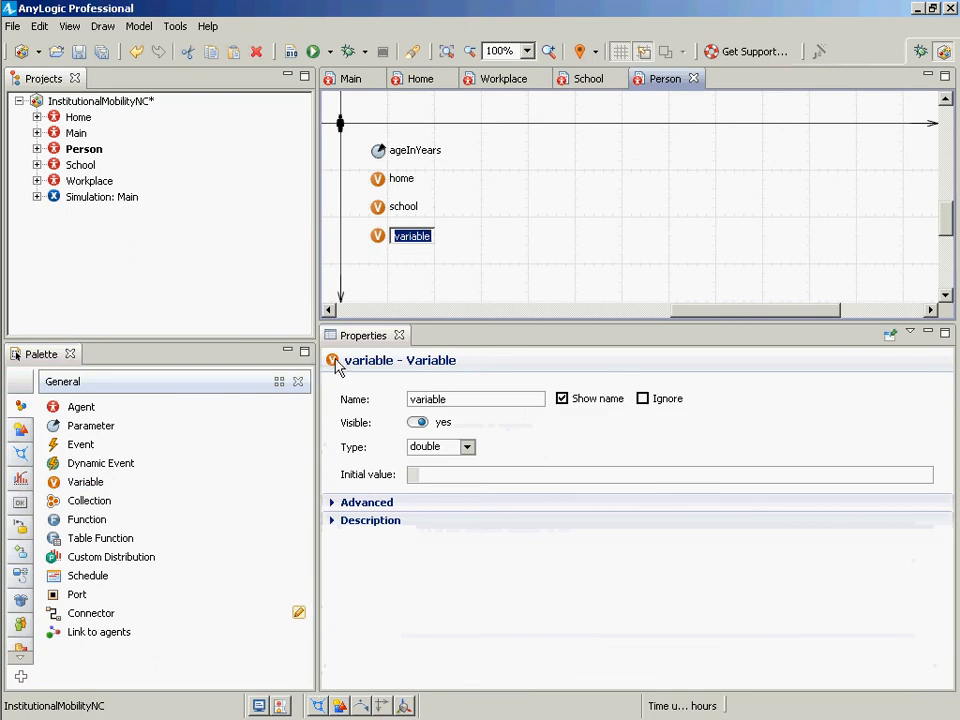
type("workplace")
key("Return")
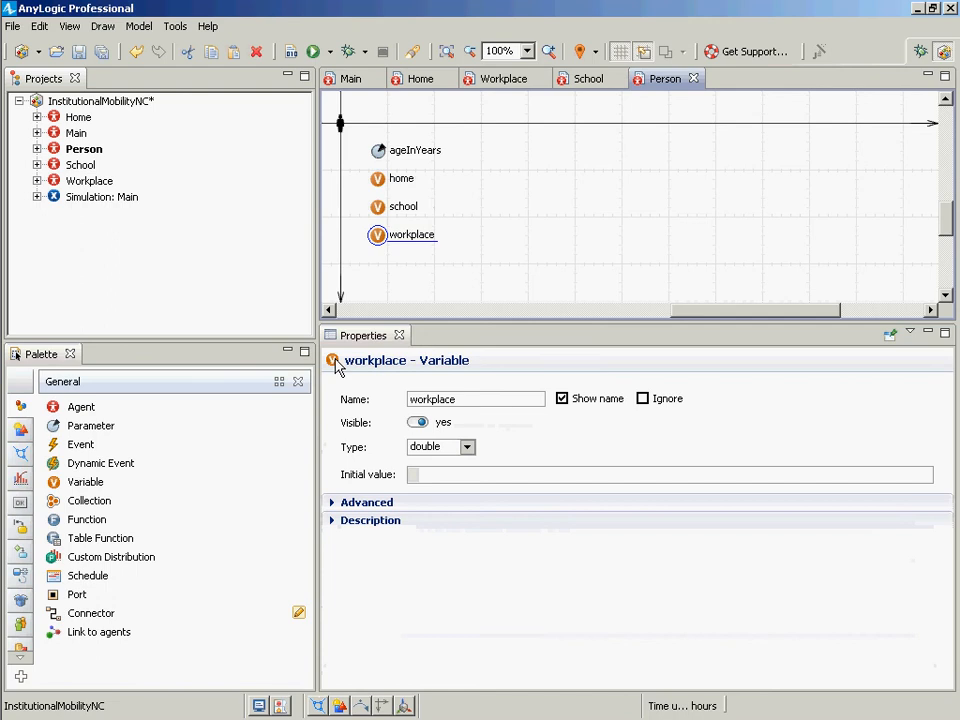
left_click(469, 452)
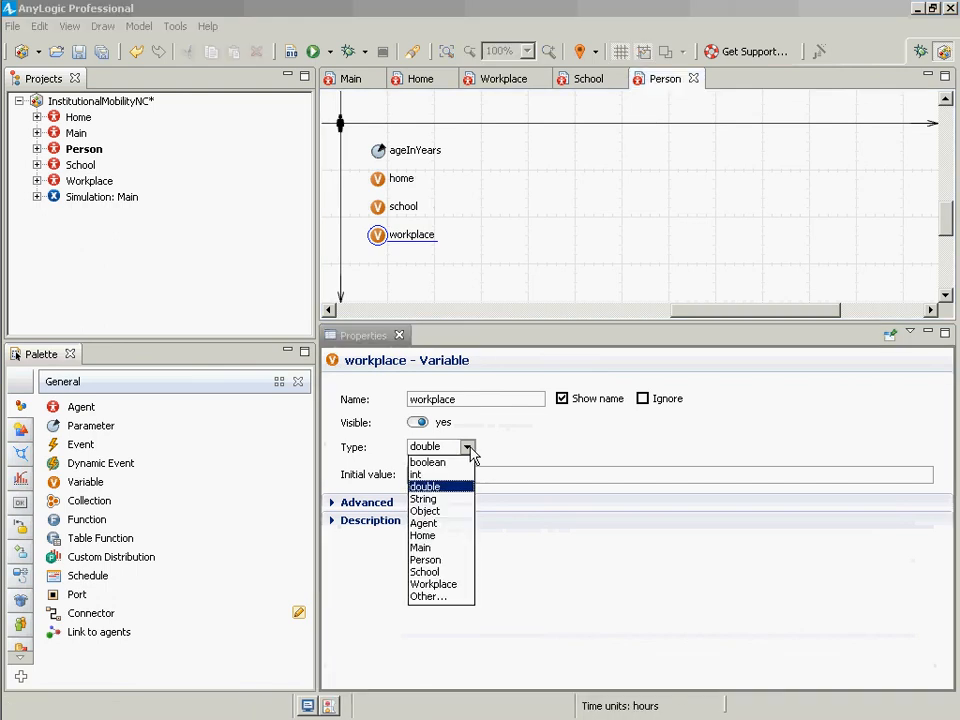
left_click(442, 585)
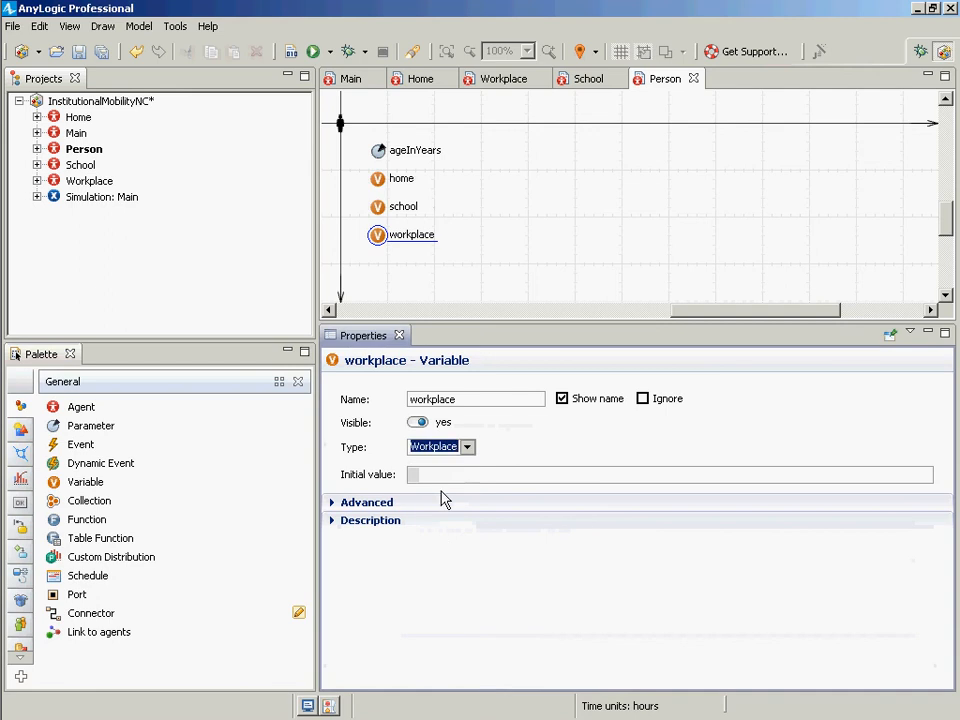
left_click(447, 477)
key("ctrl+s")
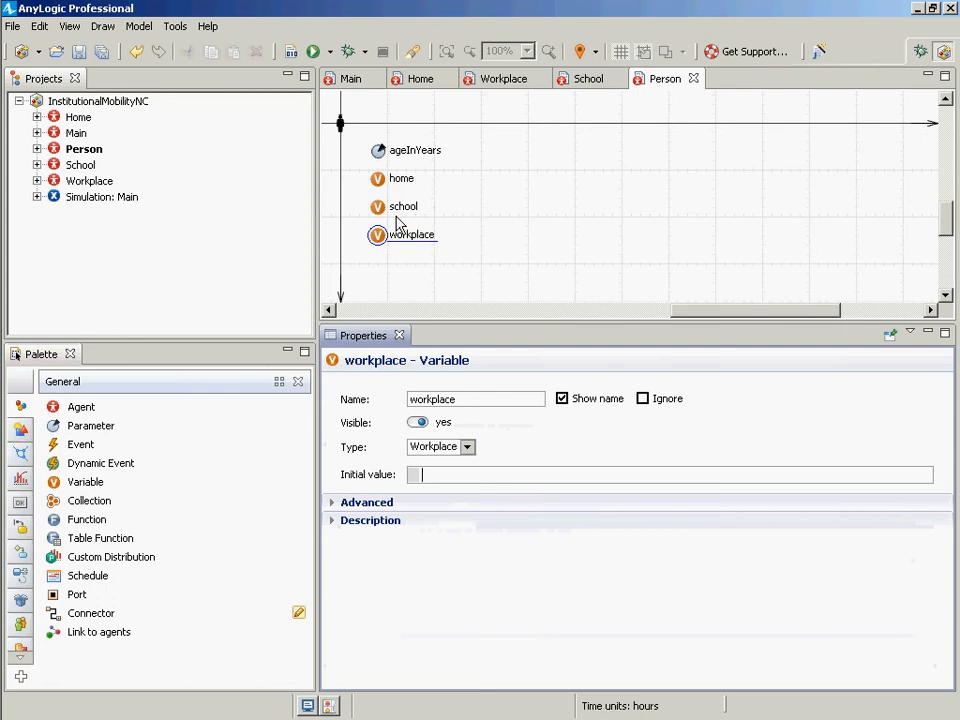
key("ctrl+s")
mouse_move(6, 521)
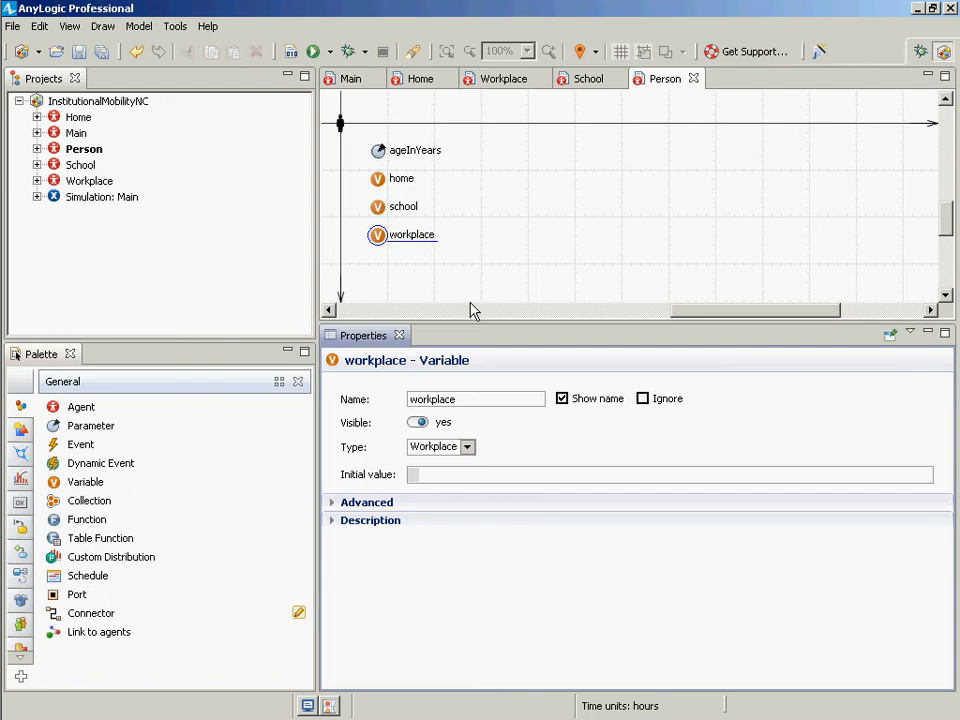
key("ctrl+s")
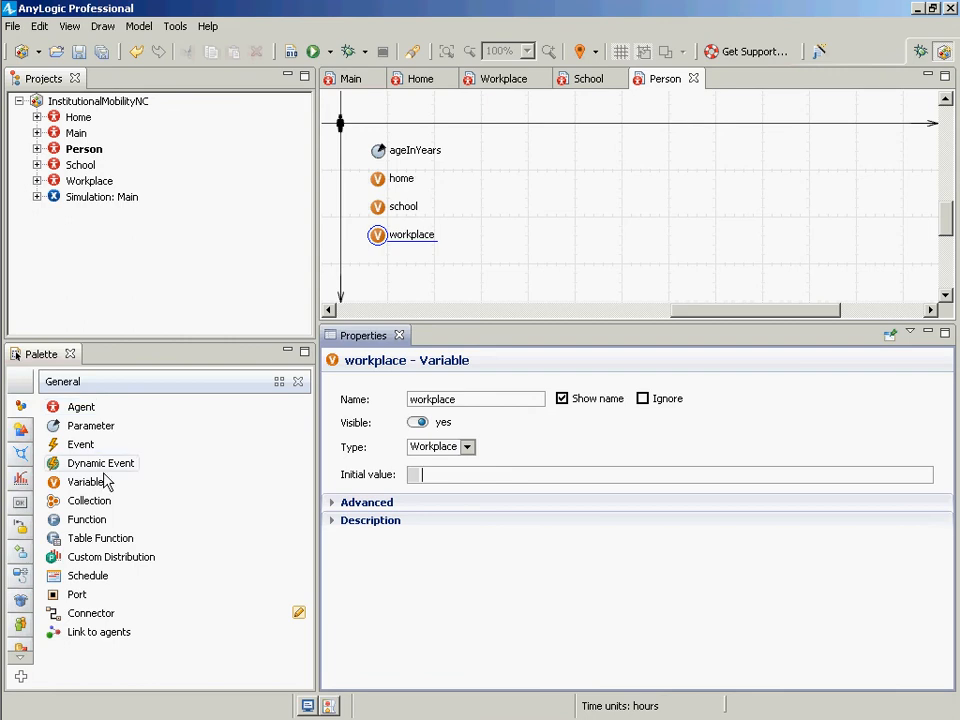
Add a statechart entry point named mobilityStatechart beside the variables in the Person agent type.
left_click(20, 526)
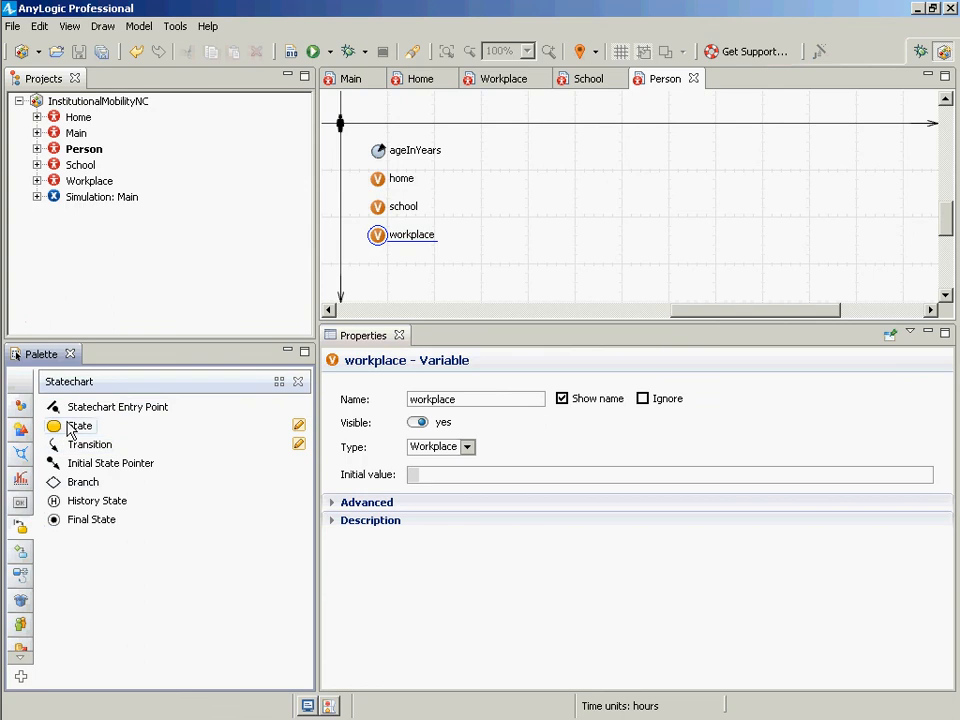
left_click_drag(100, 407, 570, 188)
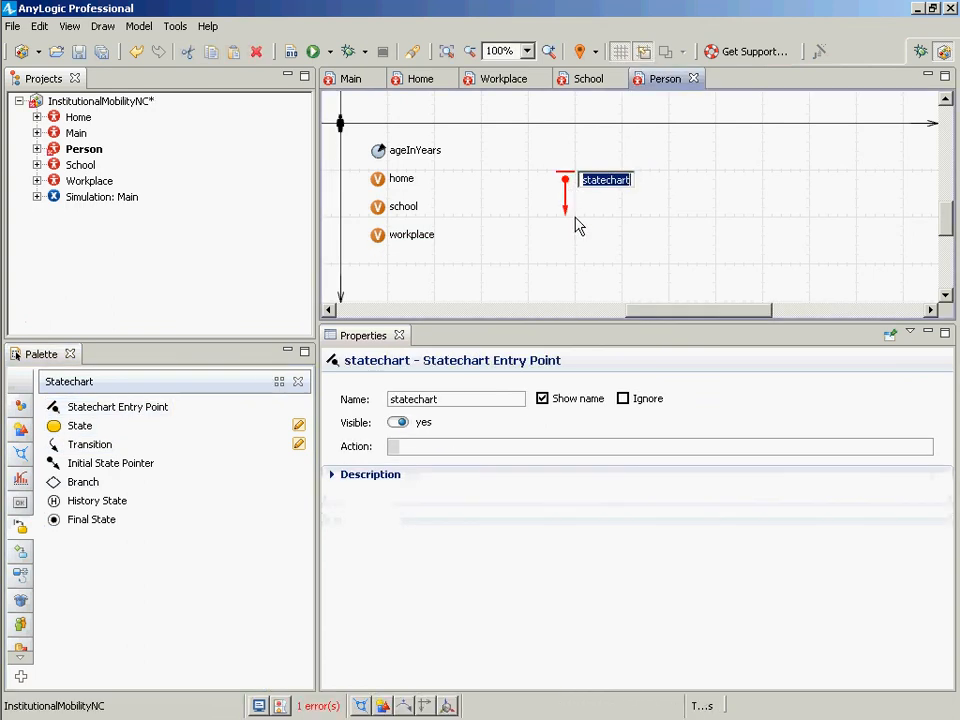
type("mobi")
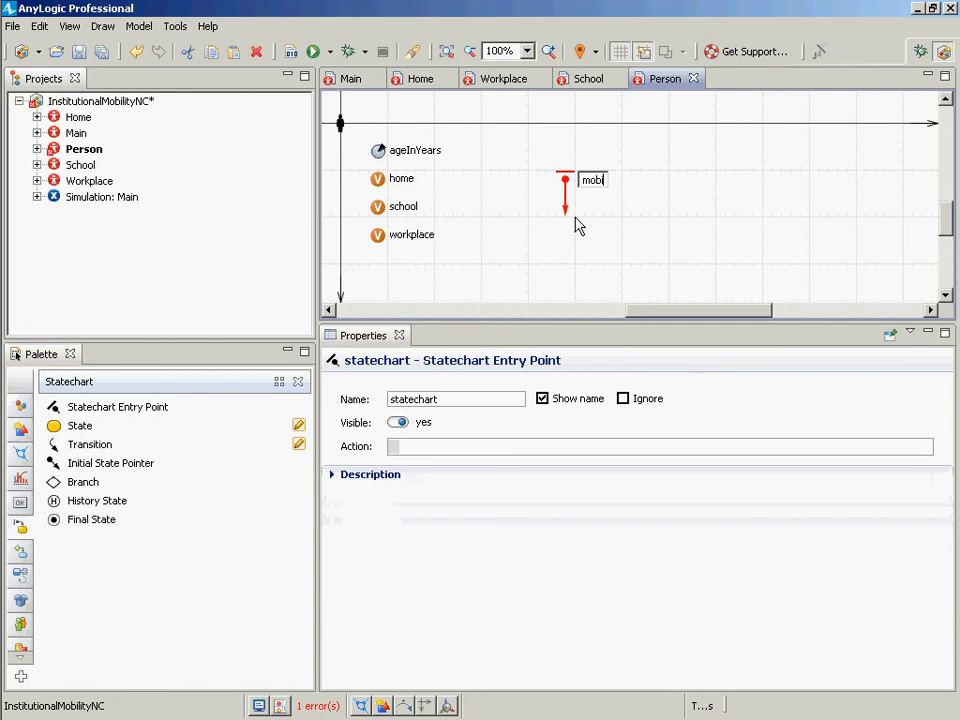
type("lityStatechart")
key("Return")
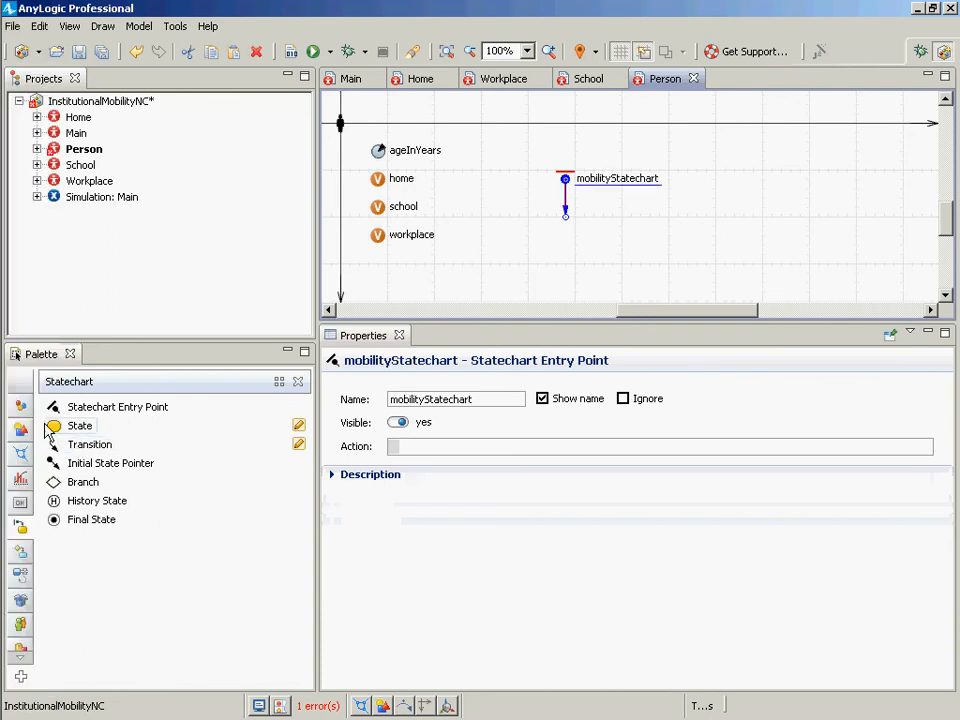
Add a state named Home under the mobilityStatechart entry point, connected to its arrow.
left_click(54, 426)
left_click(525, 222)
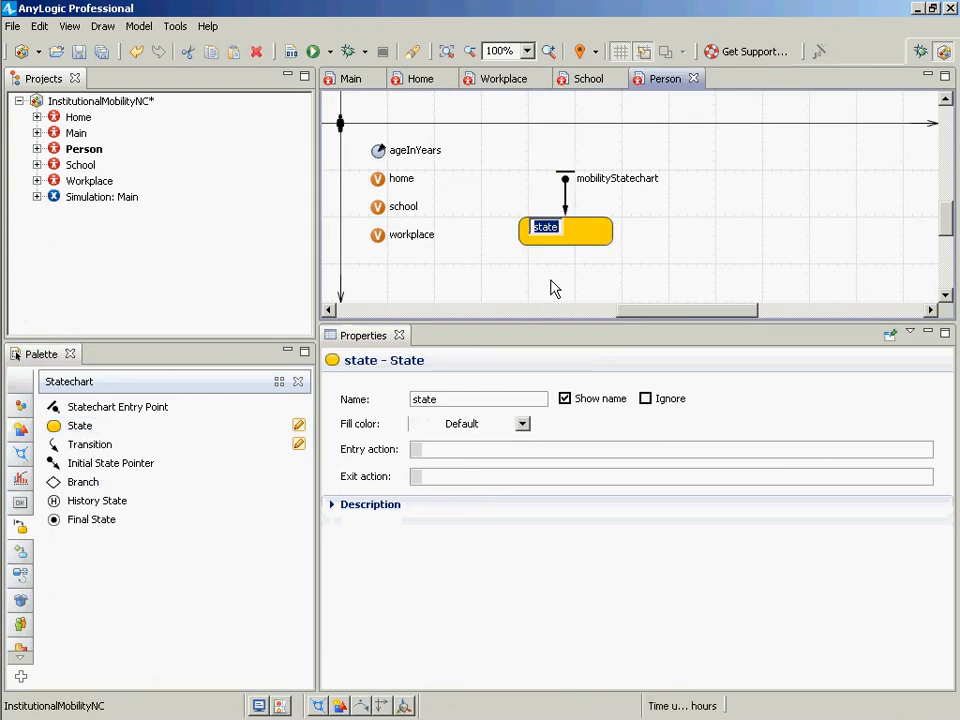
type("Home")
key("Return")
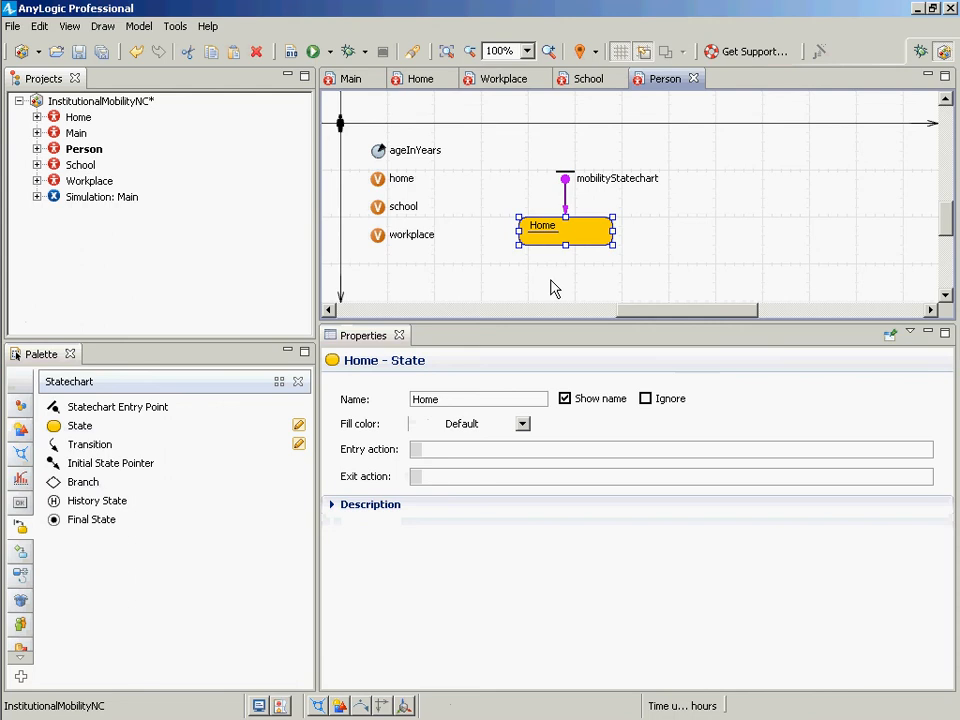
Set the mobilityStatechart entry point's action to home = main.homes.random();.
left_click(567, 187)
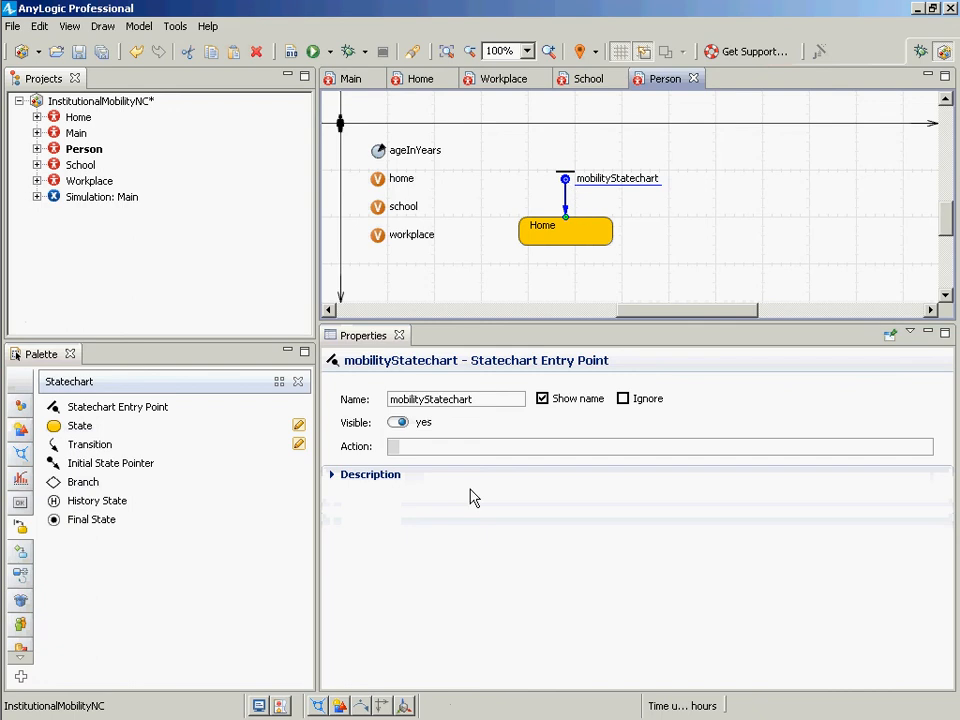
left_click(446, 449)
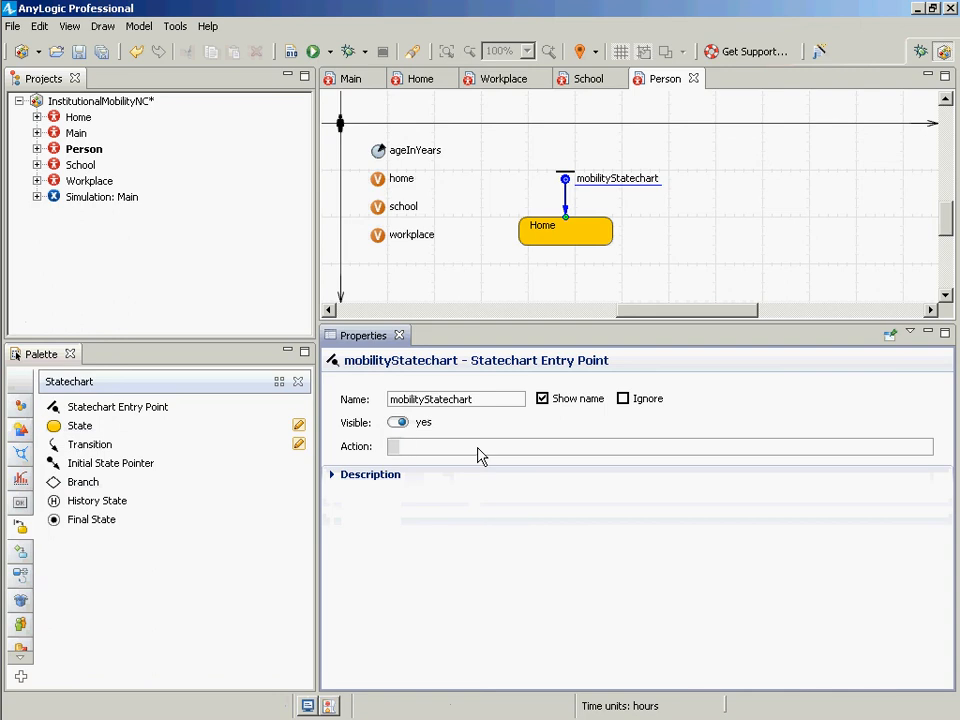
type("home")
type("=")
type("main.homes.ra")
key("ctrl+space")
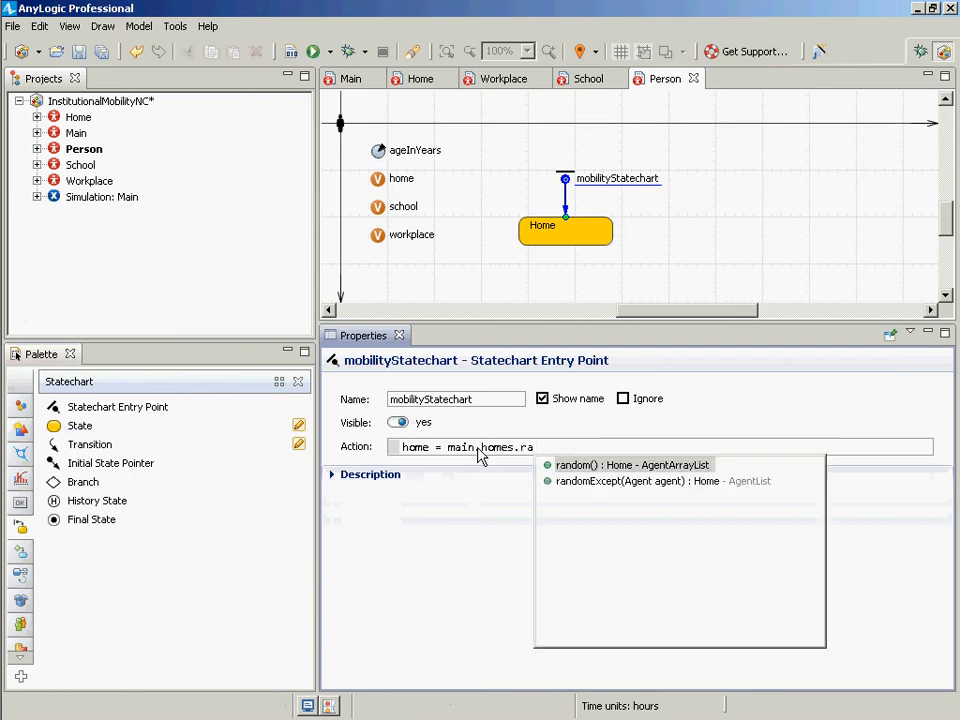
key("Return")
type(";")
Inspect the .random() call in the entry point's action, and save the model.
key("Left")
key("Left")
key("Left")
key("Left")
key("Left")
key("Left")
key("Left")
key("Left")
key("Left")
key("Left")
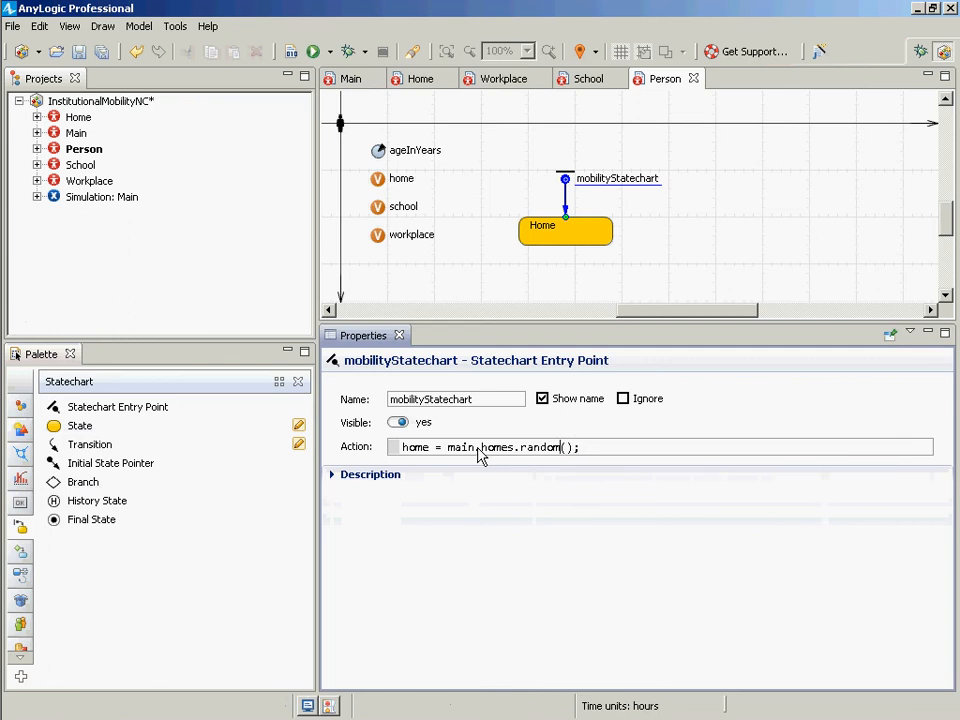
key("shift+Right")
key("shift+Right")
key("shift+Right")
key("shift+Right")
key("shift+Right")
key("shift+Right")
key("shift+Right")
key("shift+Right")
key("shift+Right")
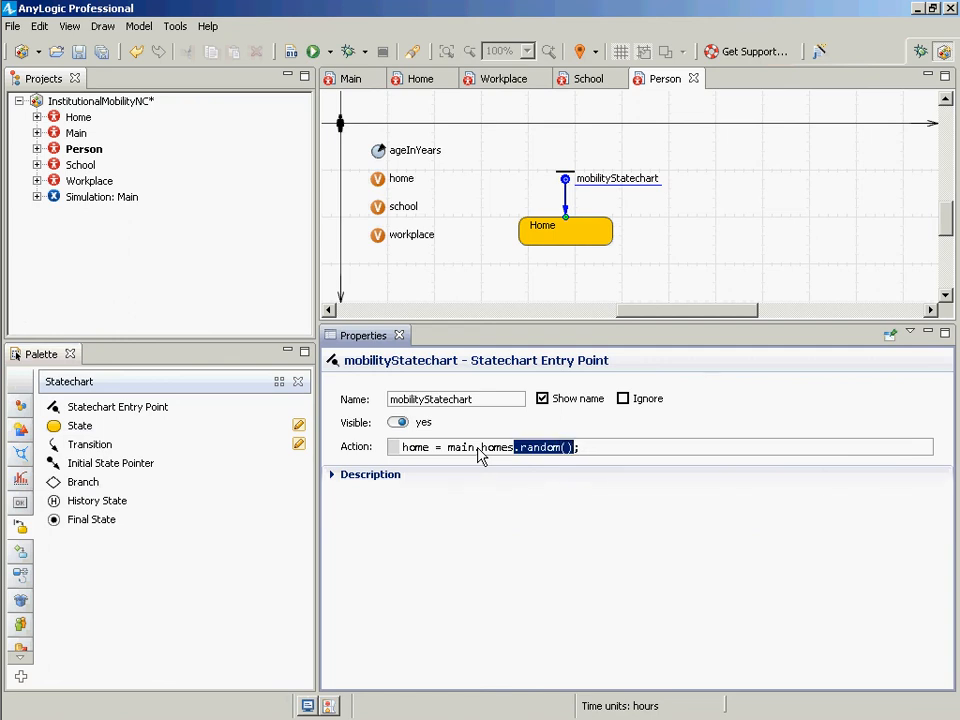
key("End")
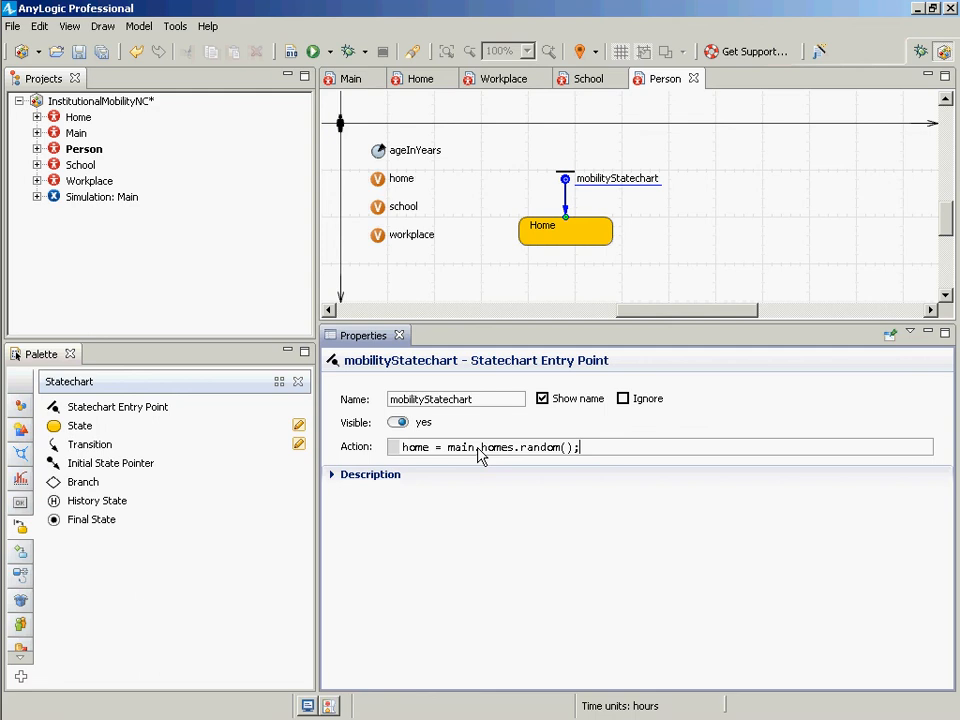
key("ctrl+s")
Examine the parts of the action statement and the code completion options offered after main.
key("shift+Left")
key("shift+Home")
key("Home")
key("ctrl+shift+Right")
key("shift+End")
key("Home")
key("ctrl+Right")
key("ctrl+space")
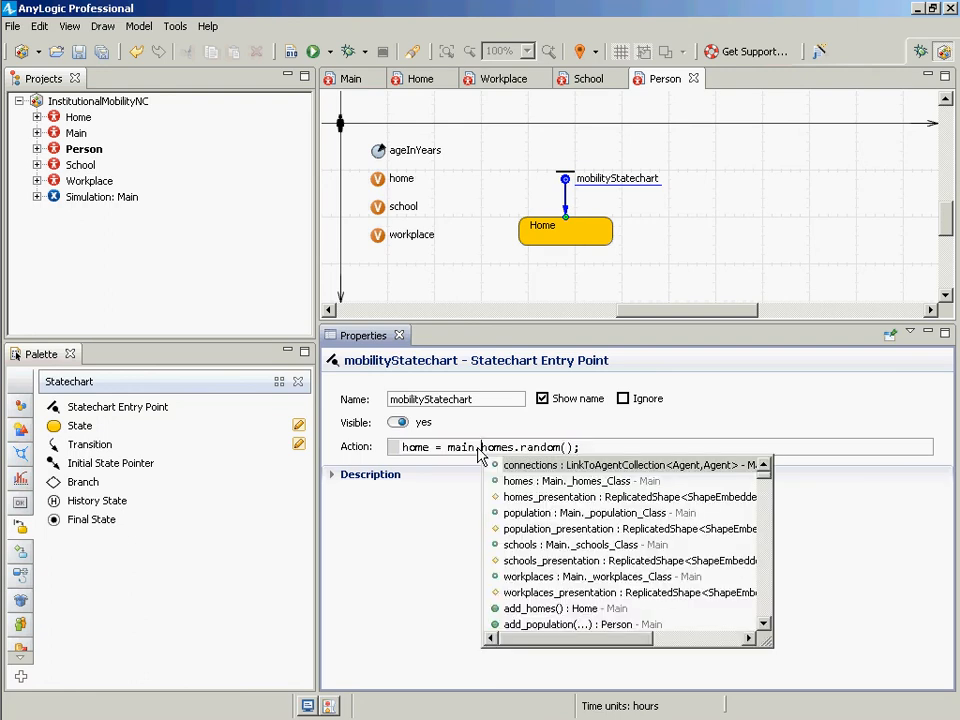
key("Down")
key("Down")
key("Up")
key("Return")
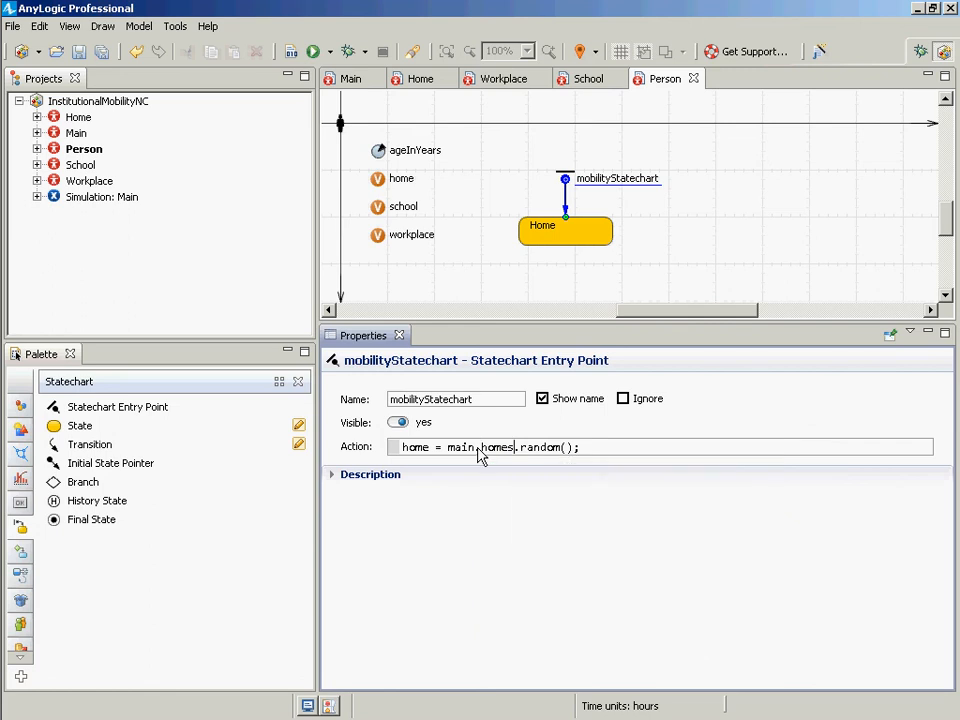
key("ctrl+shift+Right")
key("ctrl+shift+Right")
key("ctrl+shift+Right")
key("ctrl+shift+Right")
key("Right")
key("ctrl+shift+Right")
Copy the whole action statement, paste it over the contents of Notepad, and return to AnyLogic.
key("ctrl+a")
key("ctrl+c")
key("alt+Tab")
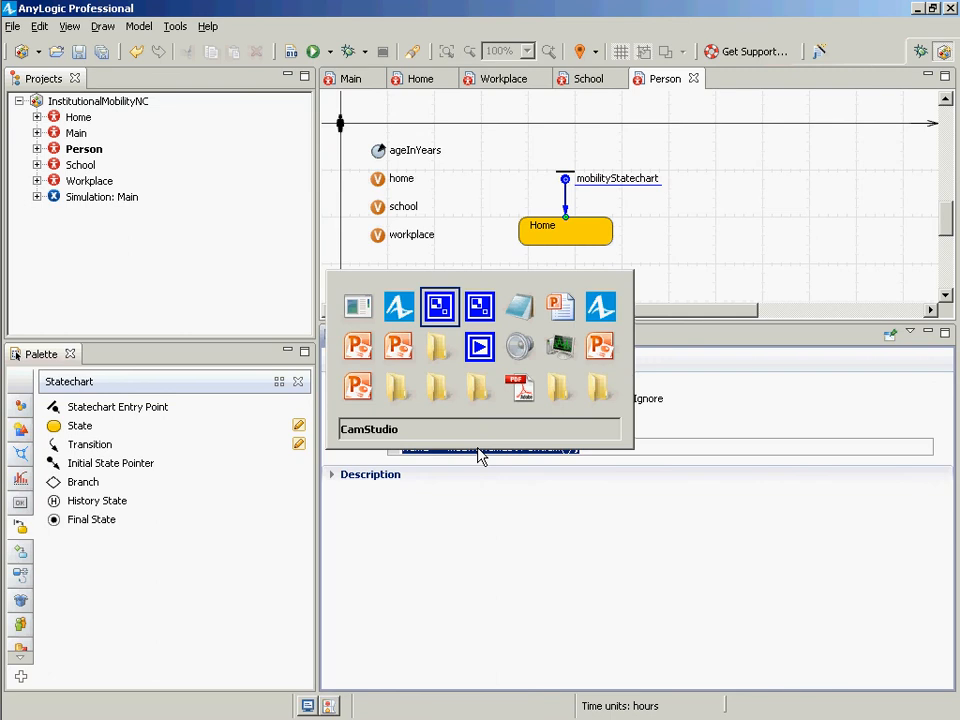
key("alt+Tab")
key("ctrl+a")
key("ctrl+v")
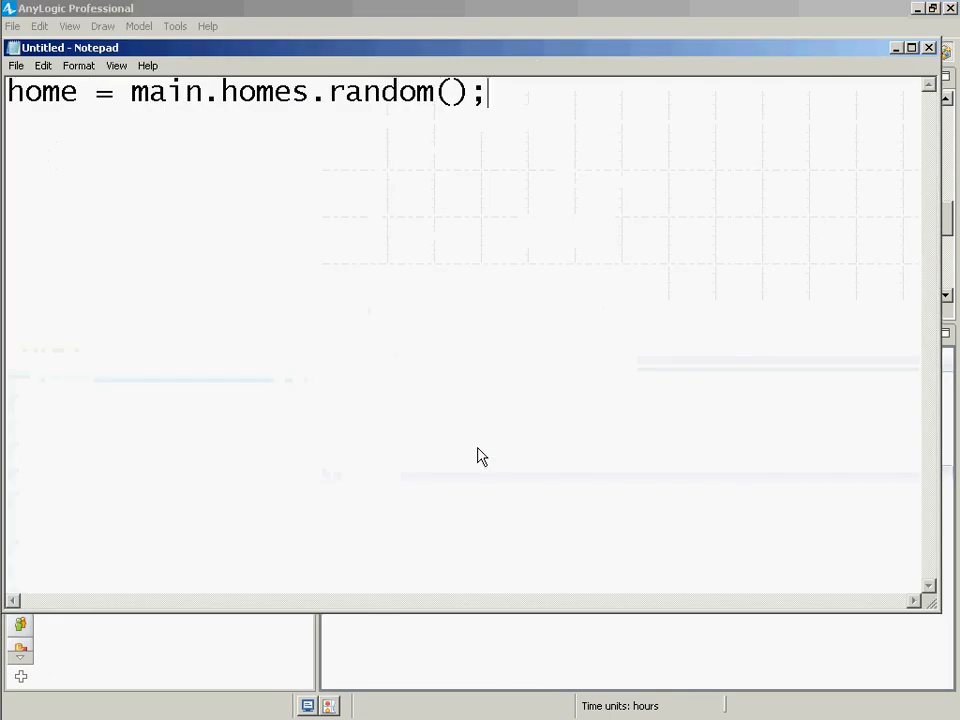
key("ctrl+Left")
key("Home")
key("ctrl+Right")
key("ctrl+Right")
key("alt+Tab")
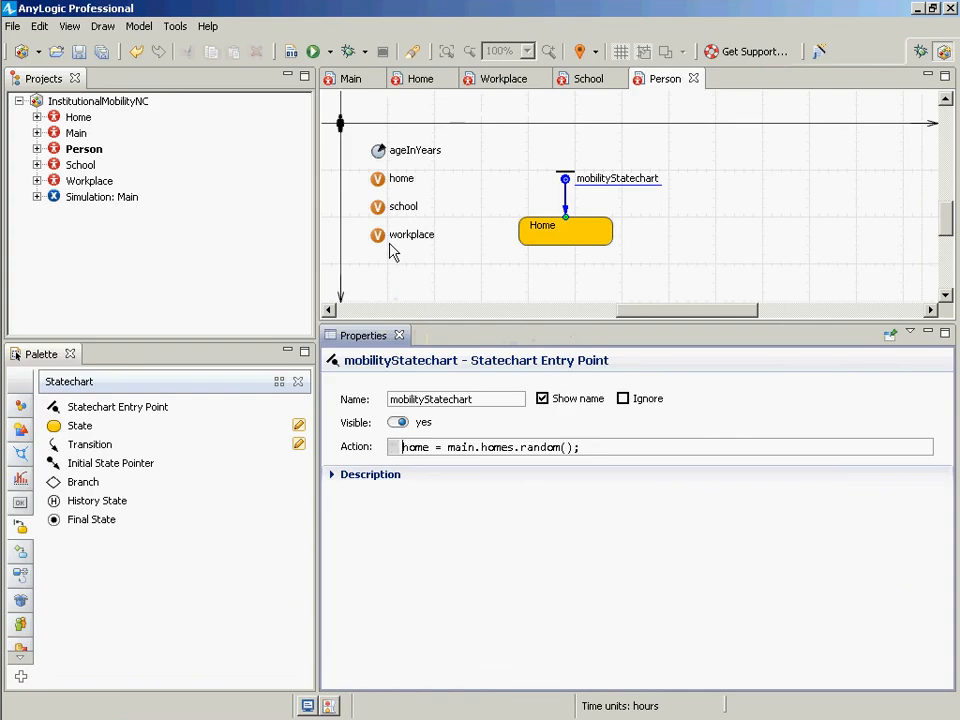
Examine the agent populations in Main and compare them with the entry point's action in Person.
left_click(37, 132)
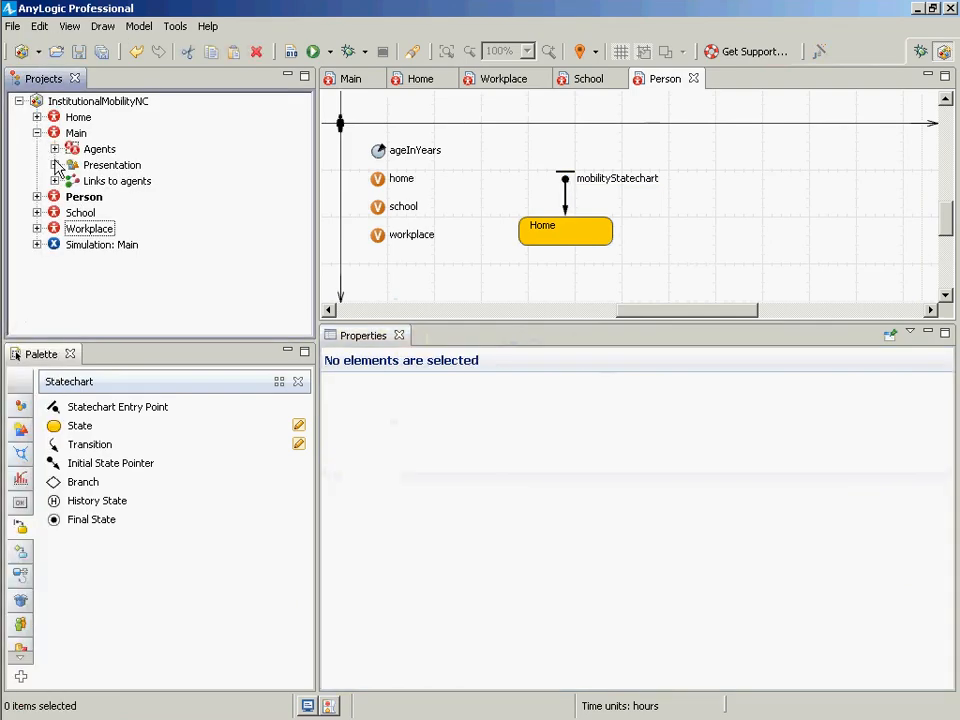
left_click(56, 148)
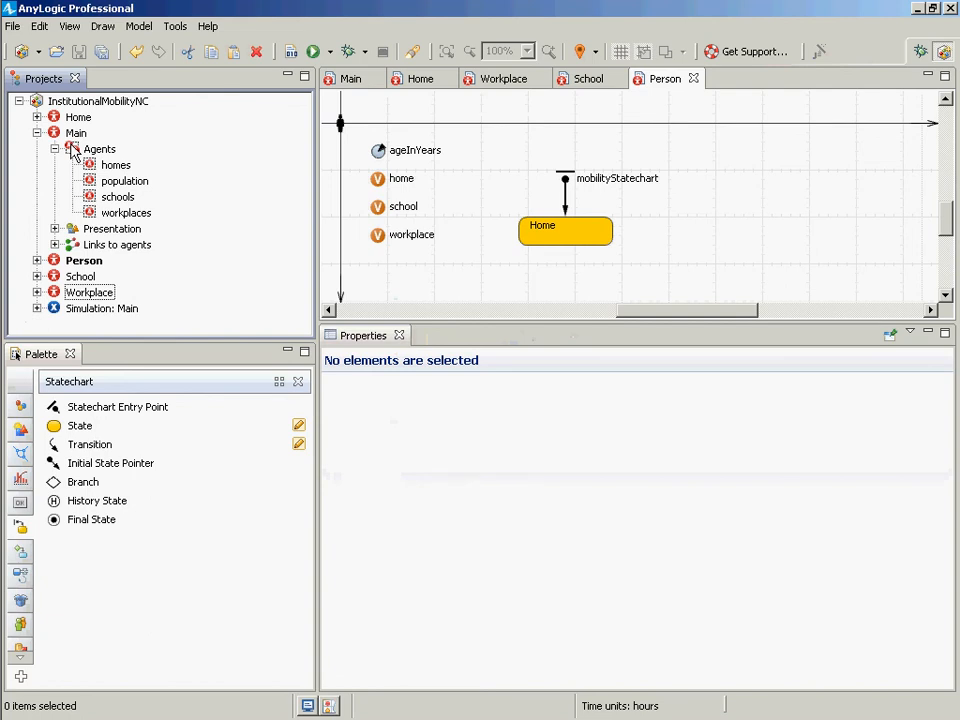
left_click(77, 133)
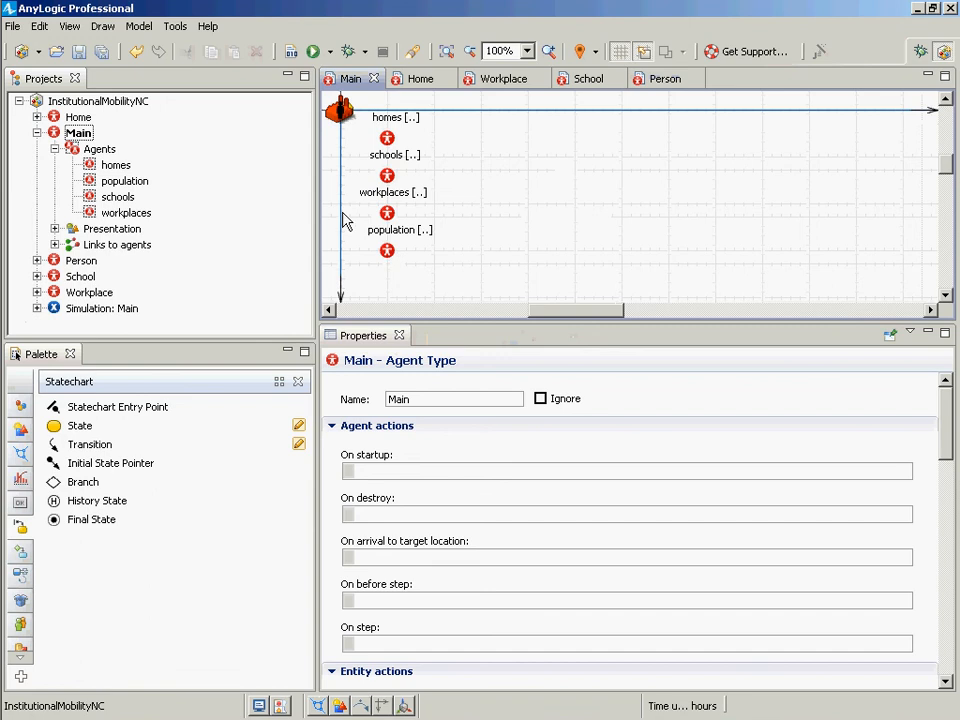
left_click(70, 260)
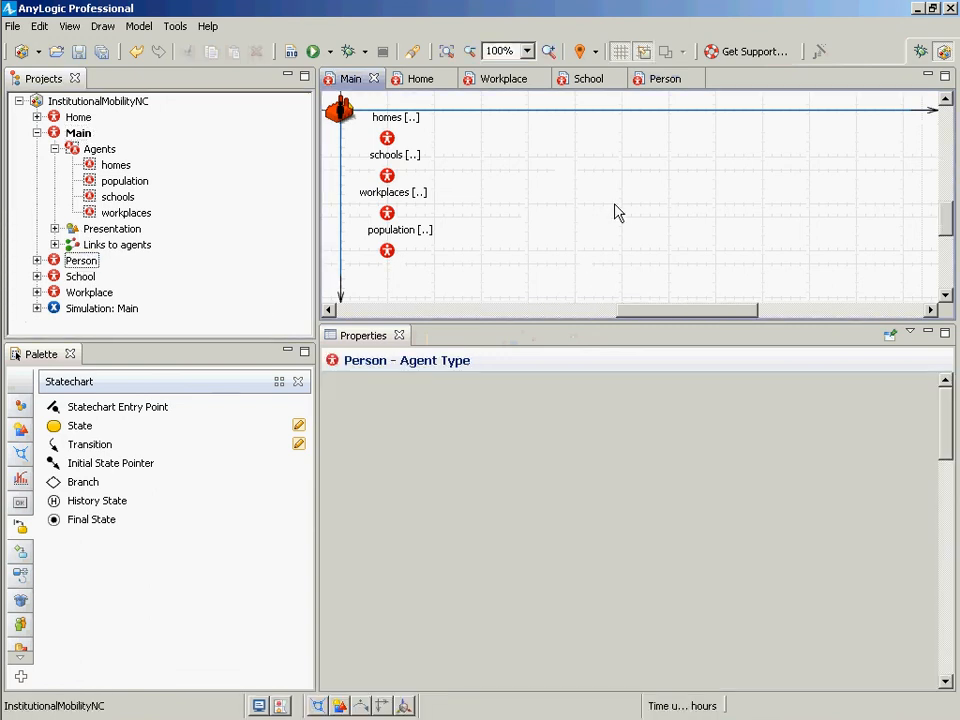
left_click(566, 212)
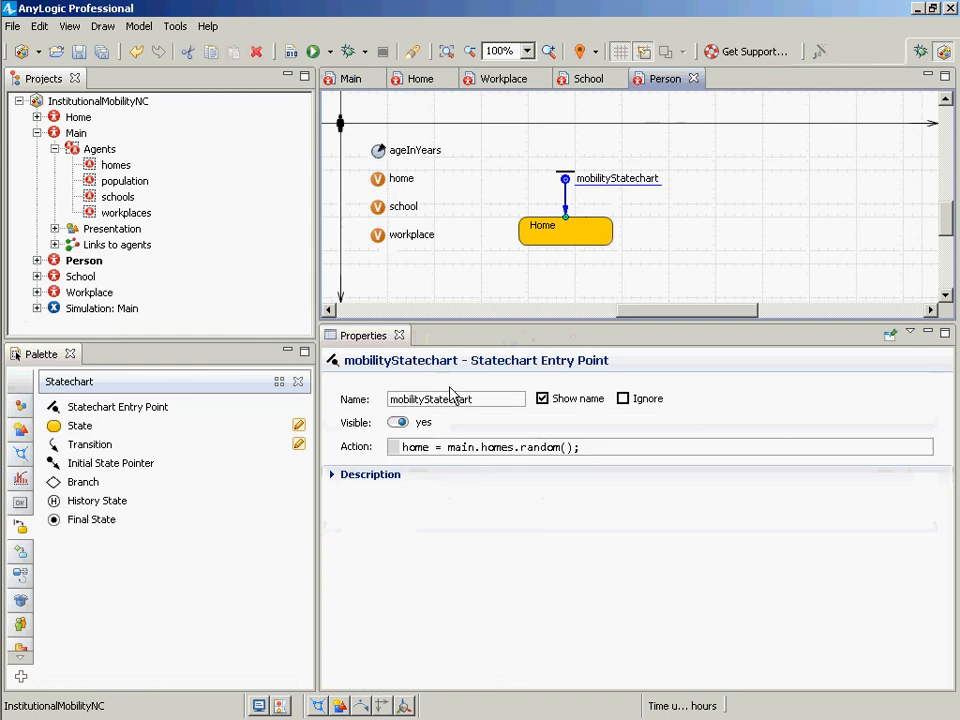
left_click(541, 448)
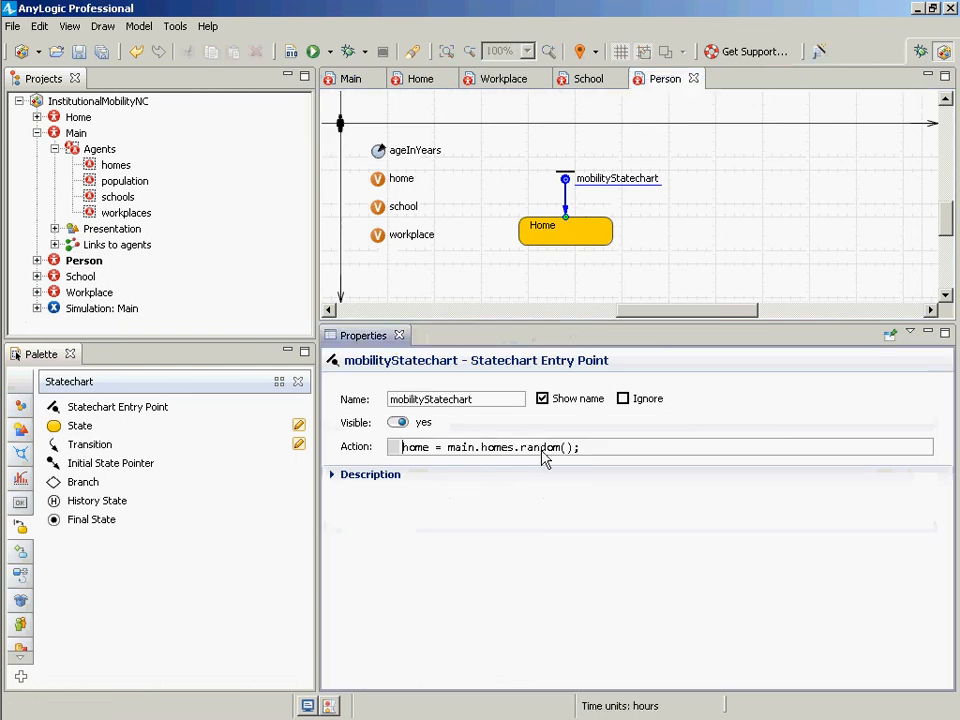
left_click_drag(579, 452, 343, 437)
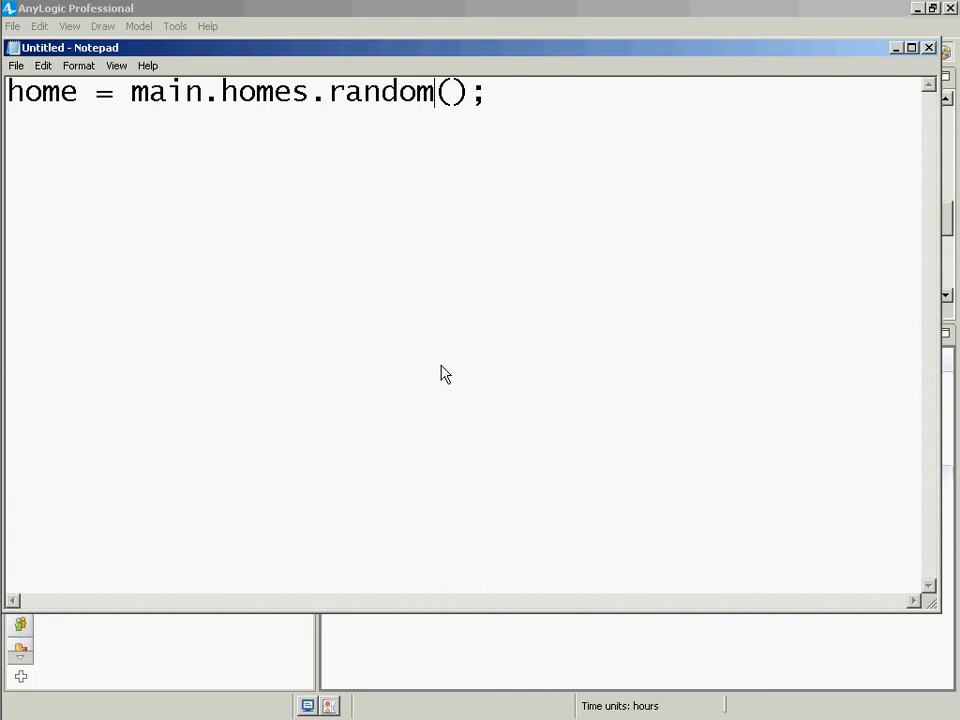
key("alt+Tab")
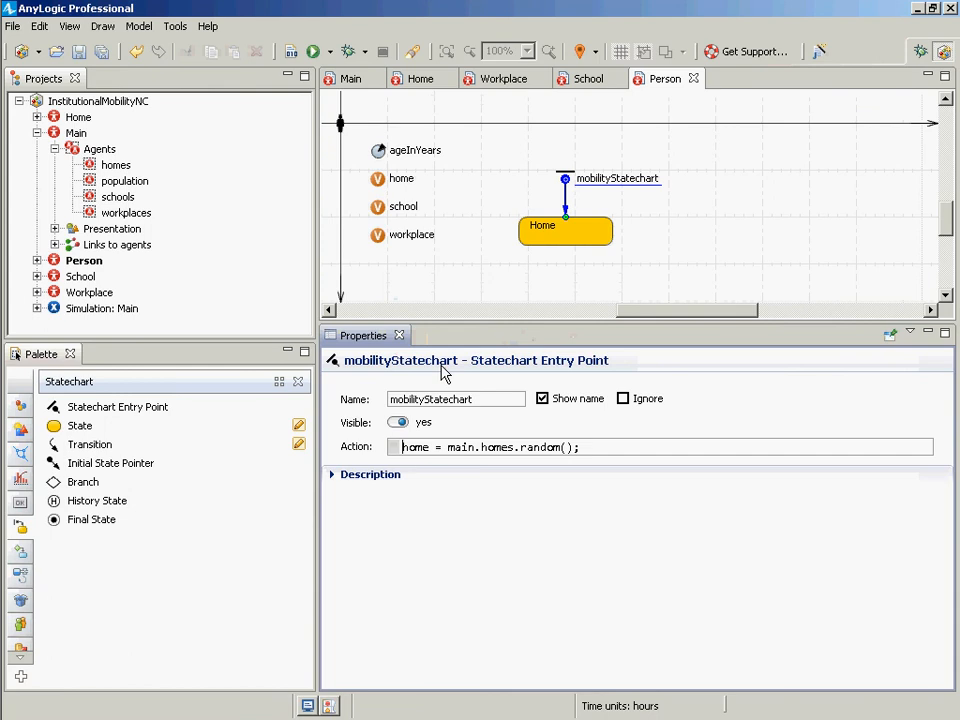
Compare the properties of the Home state with those of the mobilityStatechart entry point.
left_click(547, 248)
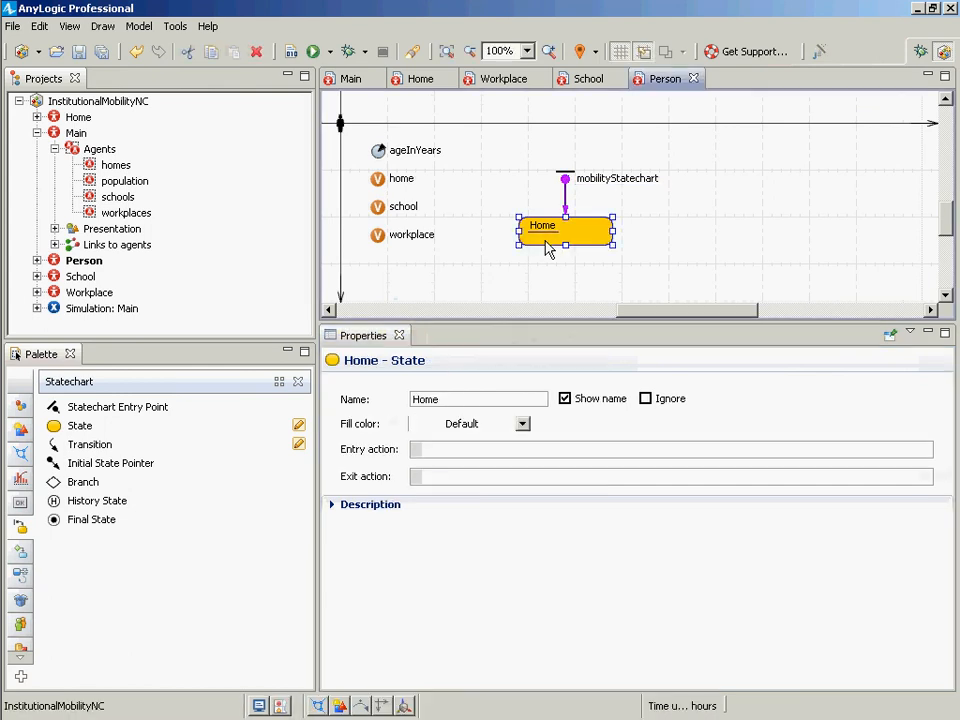
left_click(566, 203)
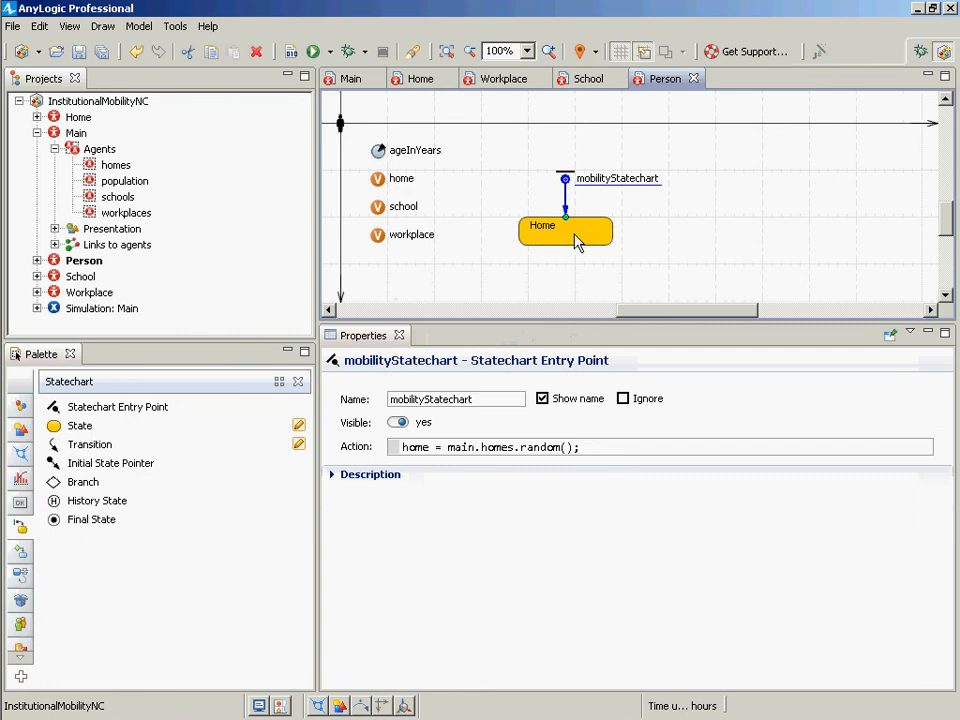
left_click(577, 243)
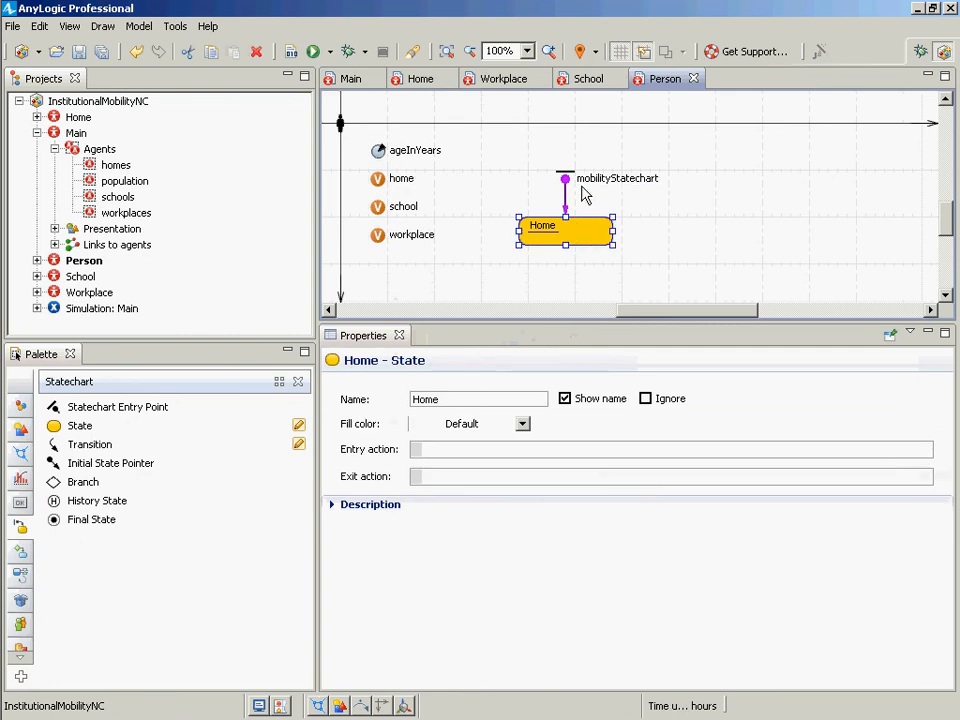
left_click(571, 200)
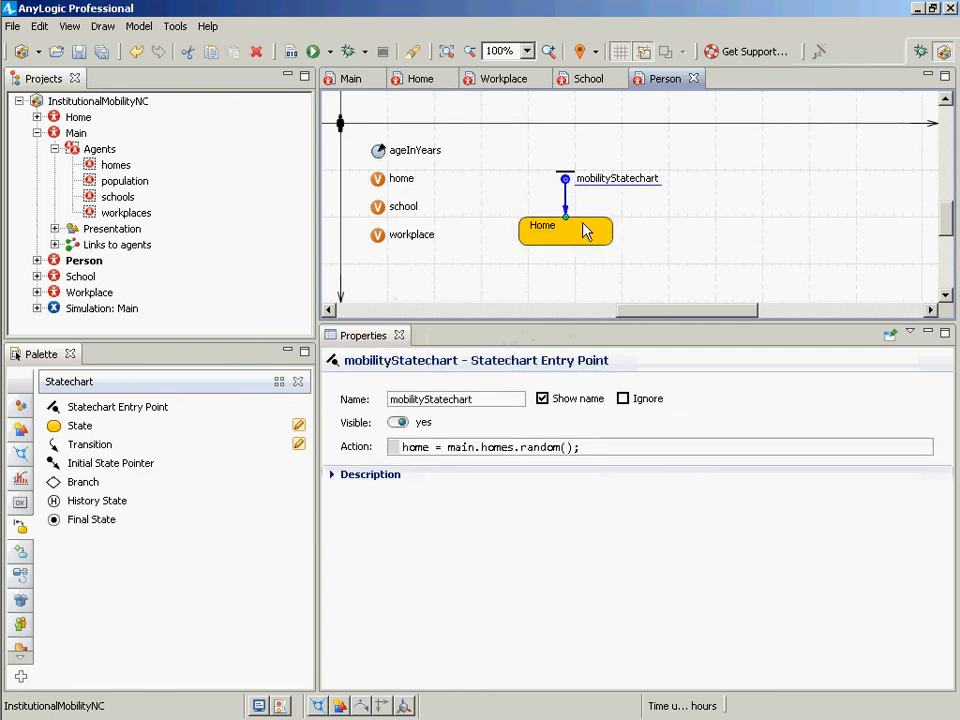
left_click(585, 234)
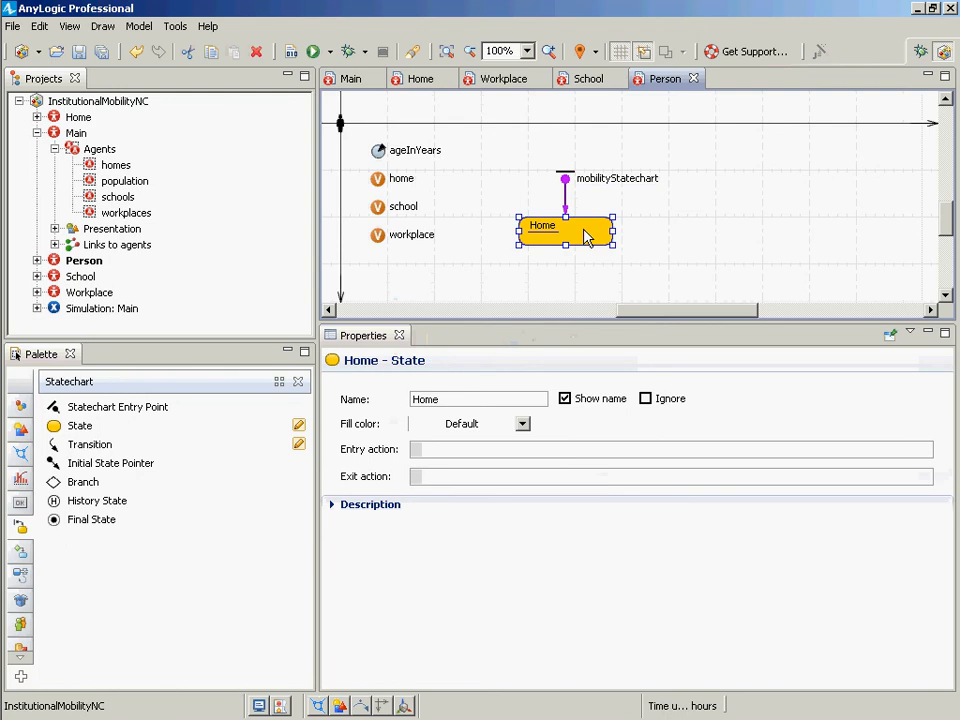
Set the Home state's entry action to this.moveTo(home.getX(), home.getY());.
left_click(508, 448)
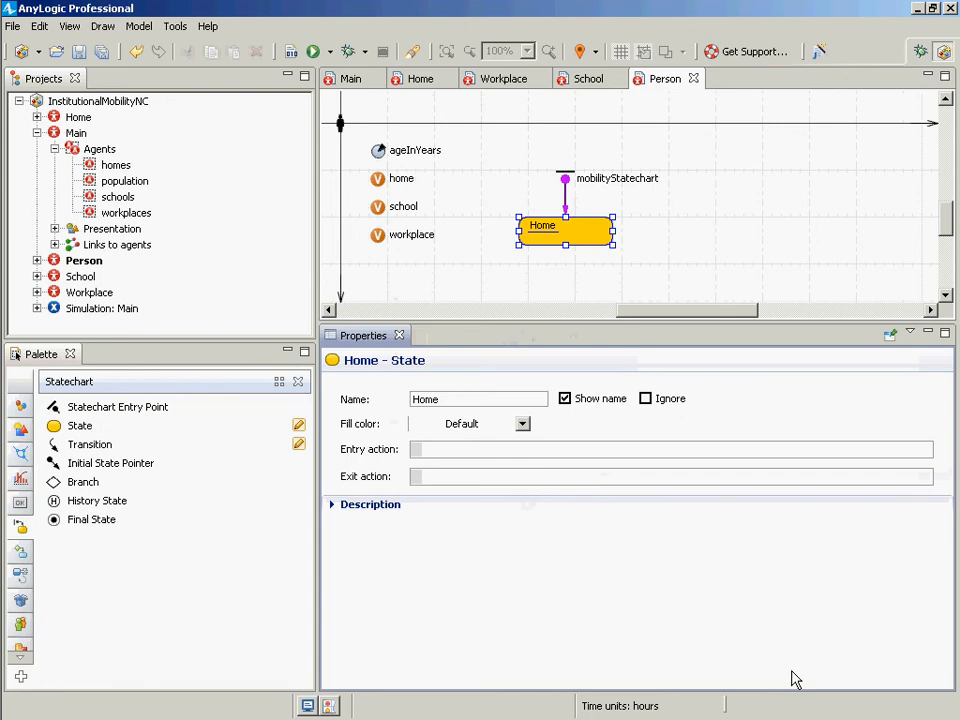
type("this.move")
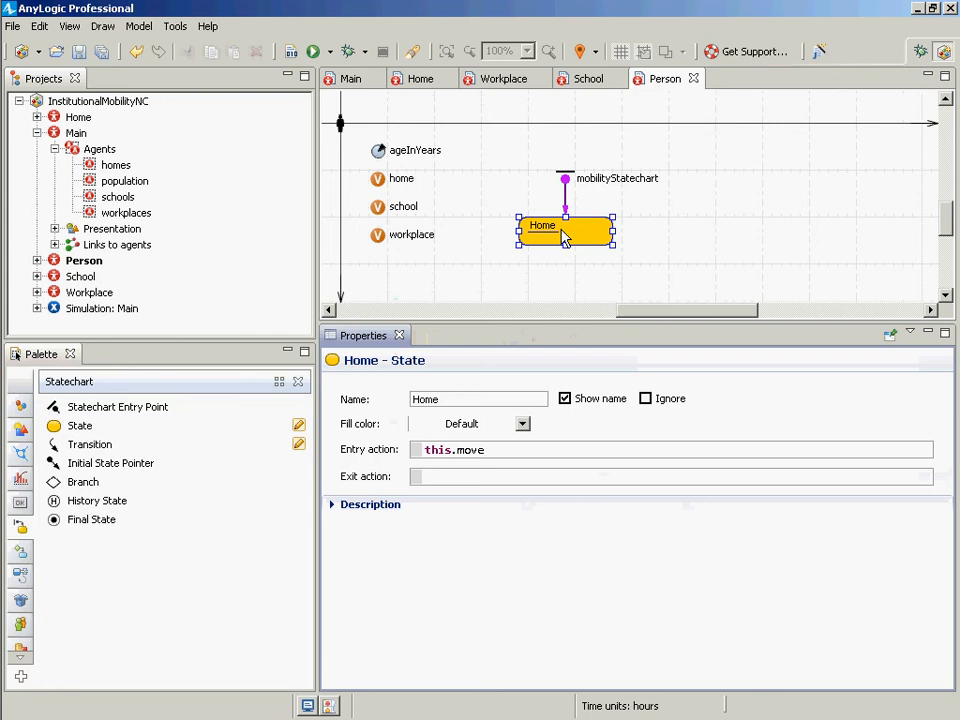
type("To(home")
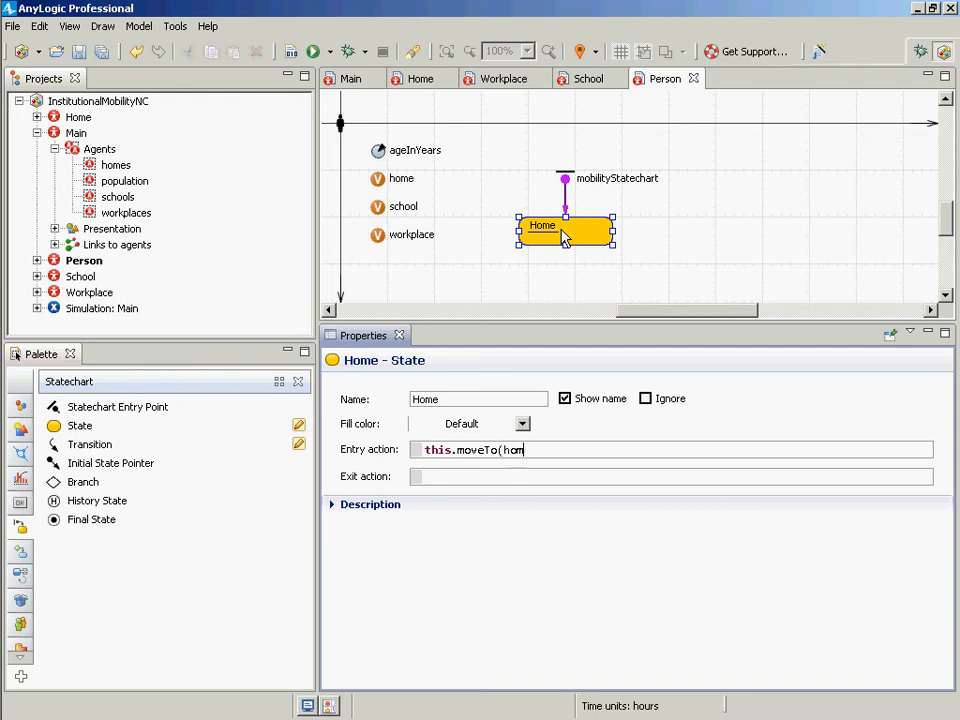
key("BackSpace")
key("BackSpace")
key("BackSpace")
key("BackSpace")
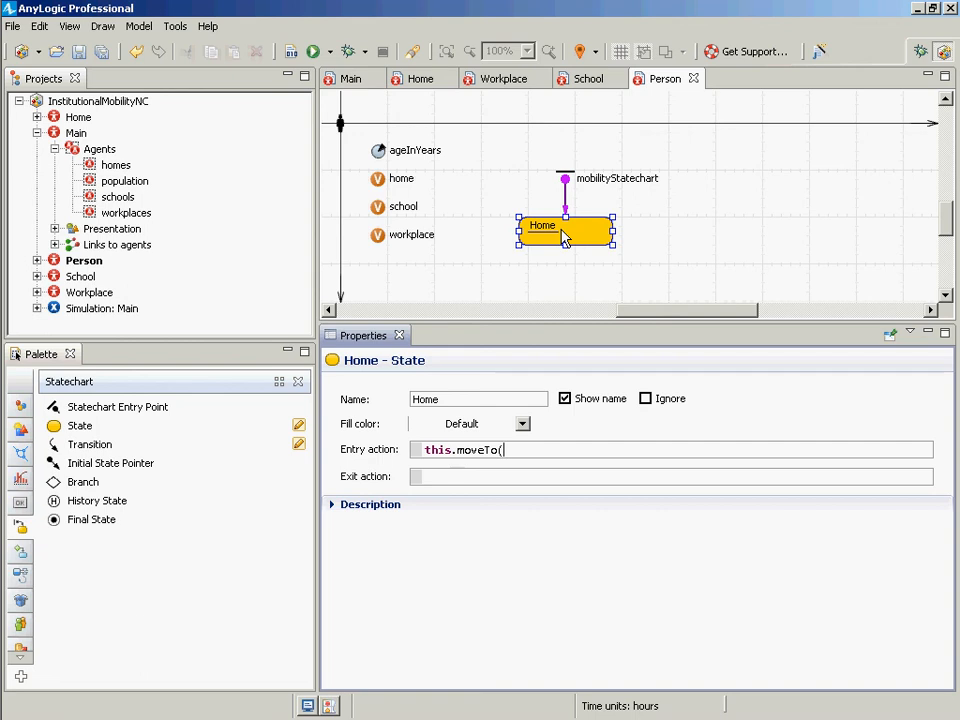
type("h")
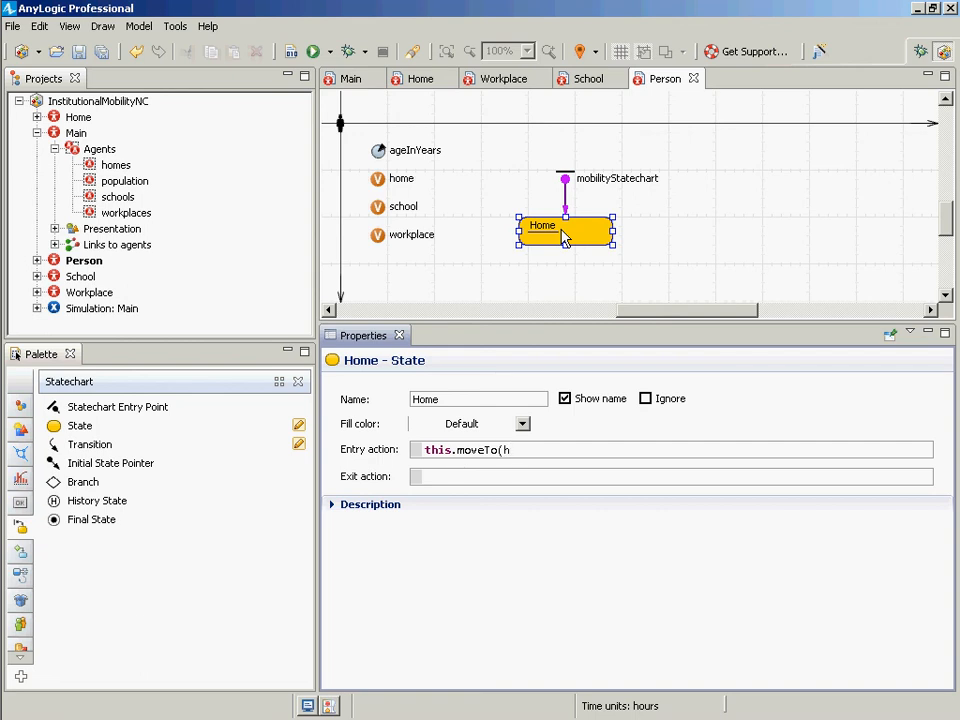
type("ome.getX(), home.get")
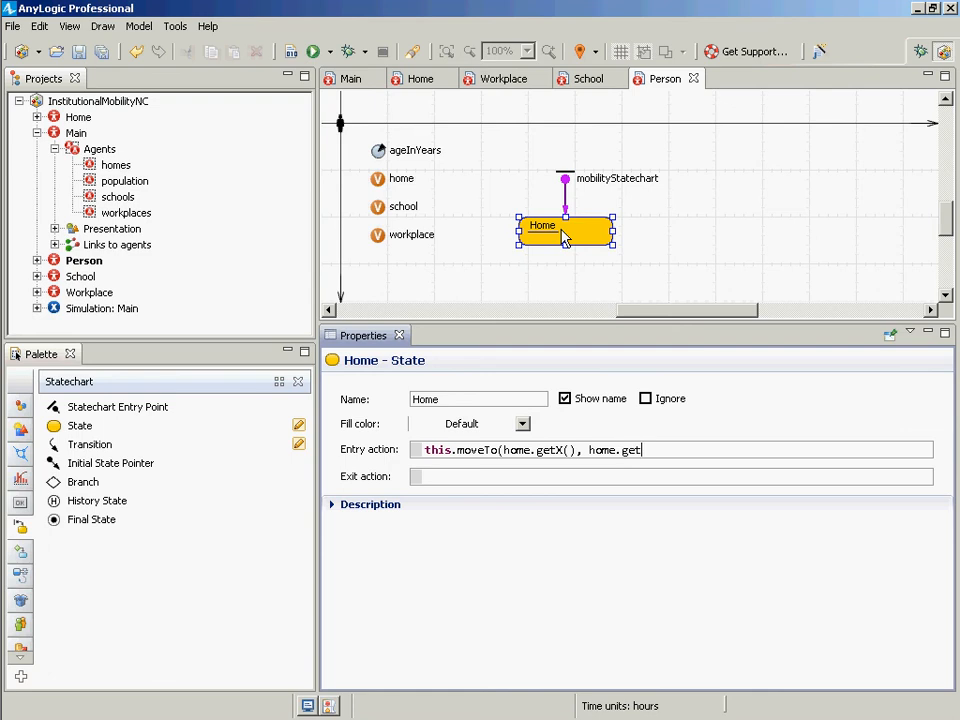
type("Y());")
Copy the Home state's entry action and paste it over the contents of Notepad.
key("ctrl+a")
key("ctrl+c")
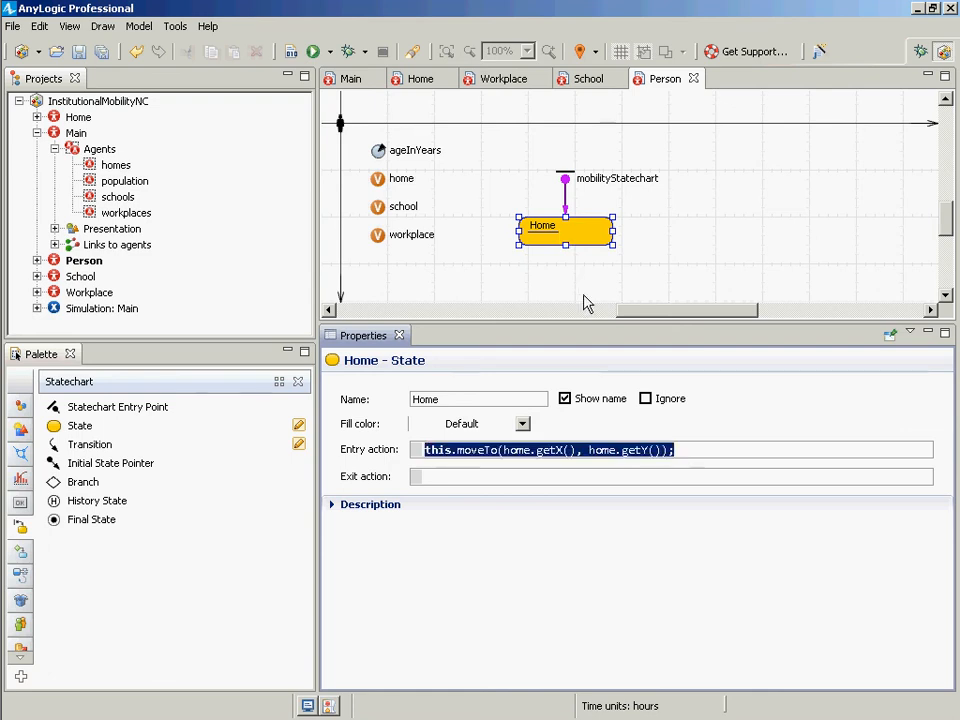
key("alt+Tab")
key("ctrl+a")
key("ctrl+v")
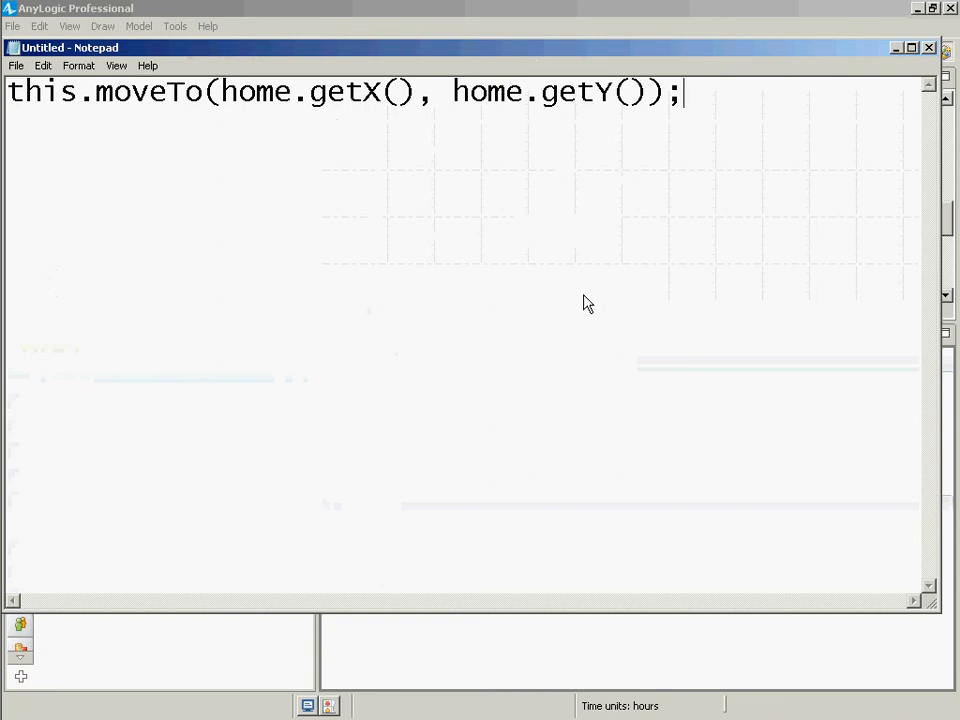
Examine the home.getX() and home.getY() arguments of the moveTo statement in Notepad, and return to AnyLogic.
key("Left")
key("Left")
key("Left")
key("Left")
key("Left")
key("Left")
key("Left")
key("Left")
key("Left")
key("Left")
key("Left")
key("Left")
key("Left")
key("Left")
key("Left")
key("Left")
key("Left")
key("Left")
key("Left")
key("Left")
key("shift+Right")
key("shift+Right")
key("shift+Right")
key("shift+Right")
key("shift+Right")
key("shift+Right")
key("shift+Right")
key("shift+Right")
key("shift+Right")
key("shift+Right")
key("Right")
key("Right")
key("shift+Left")
key("shift+Left")
key("Right")
key("Right")
key("Right")
key("shift+Right")
key("shift+Right")
key("shift+Right")
key("shift+Right")
key("shift+Right")
key("shift+Right")
key("shift+Right")
key("shift+Right")
key("shift+Right")
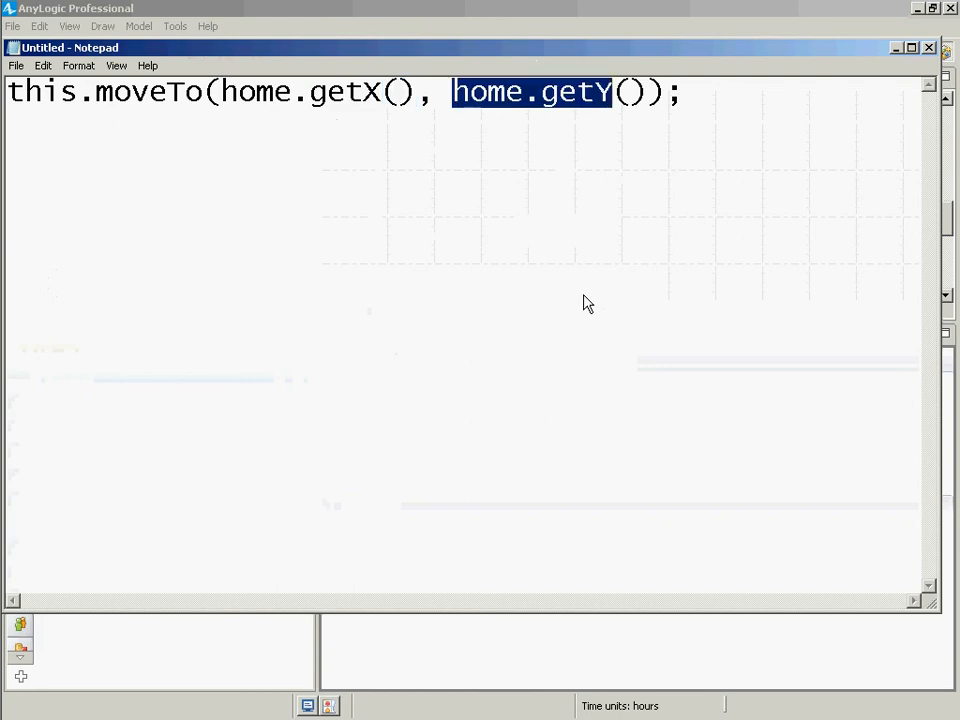
key("shift+Right")
key("shift+Right")
key("shift+Right")
key("shift+Right")
key("shift+Left")
key("shift+Left")
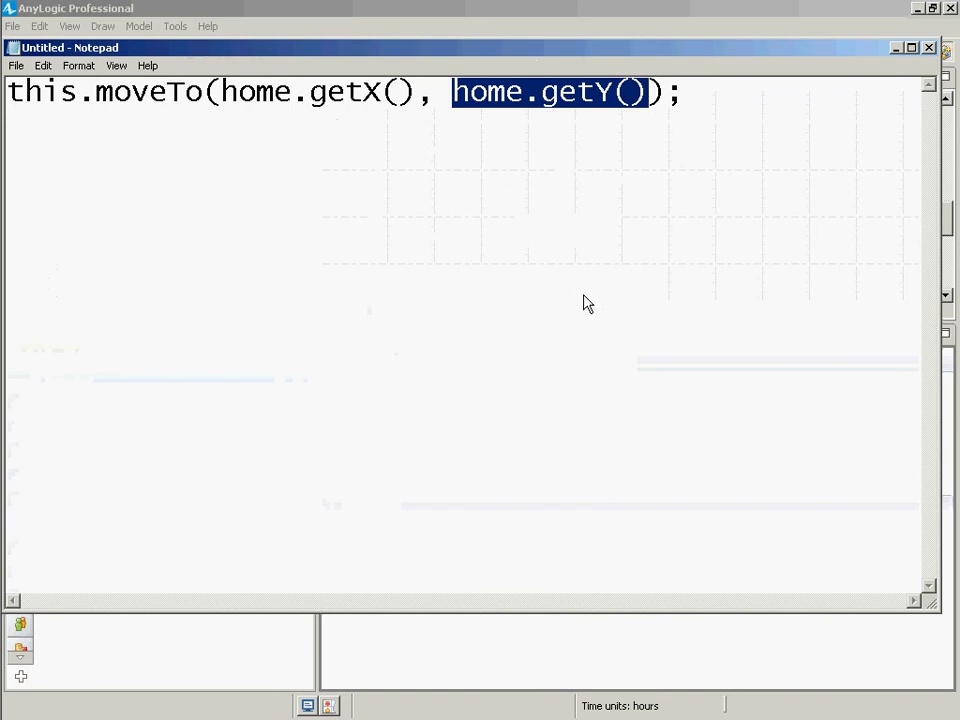
key("alt+Tab")
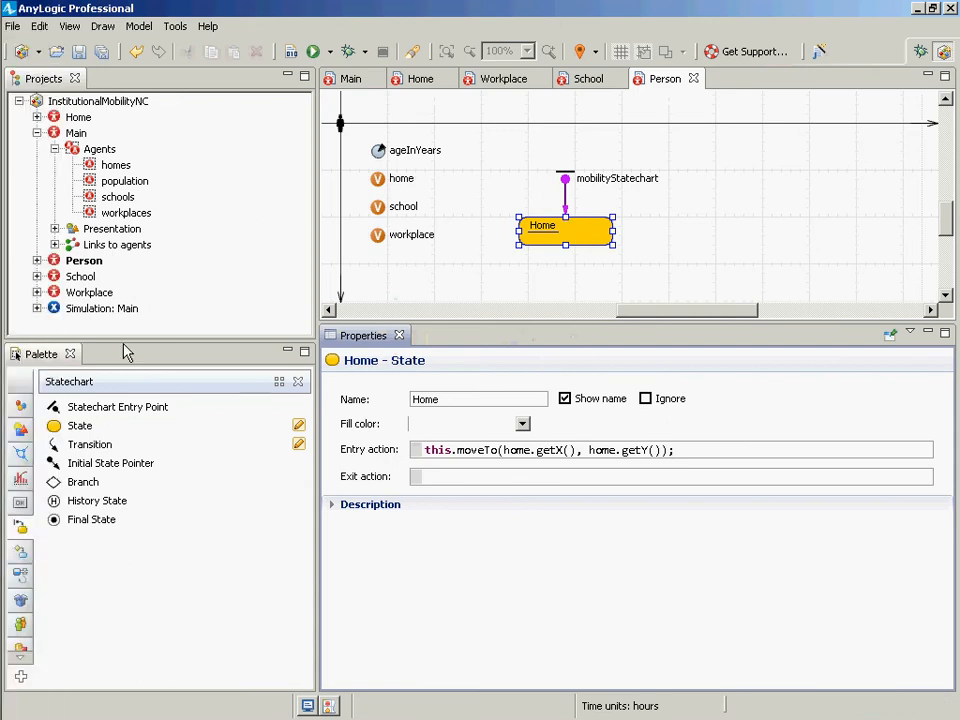
Run the Simulation experiment, speed it up to x5 to watch the people move to their homes, and close it.
left_click(103, 314)
right_click(103, 314)
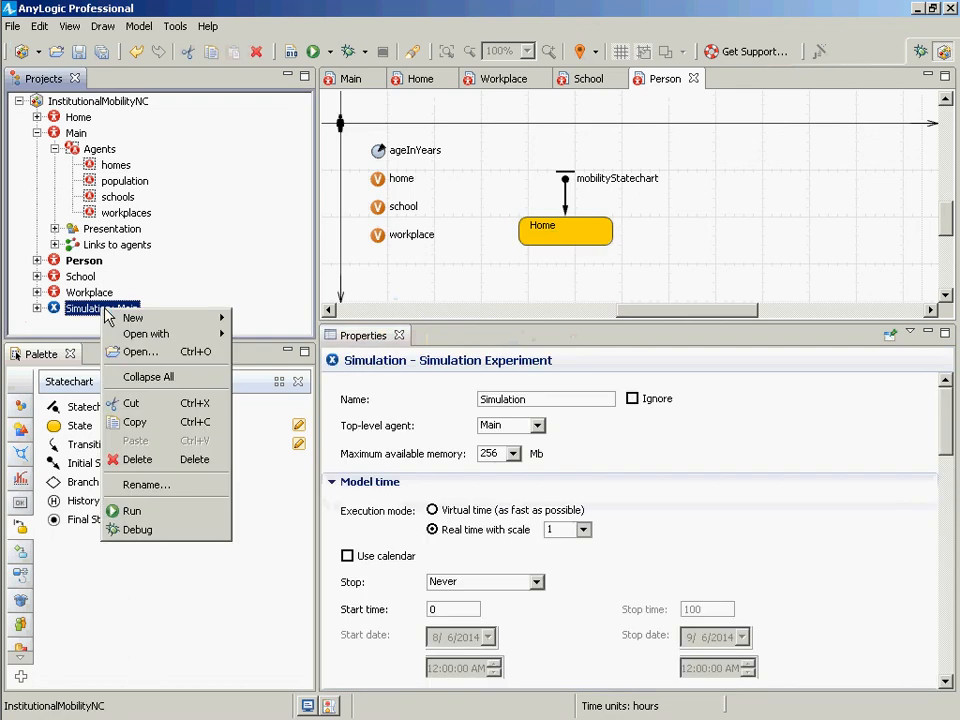
left_click(192, 514)
left_click(107, 137)
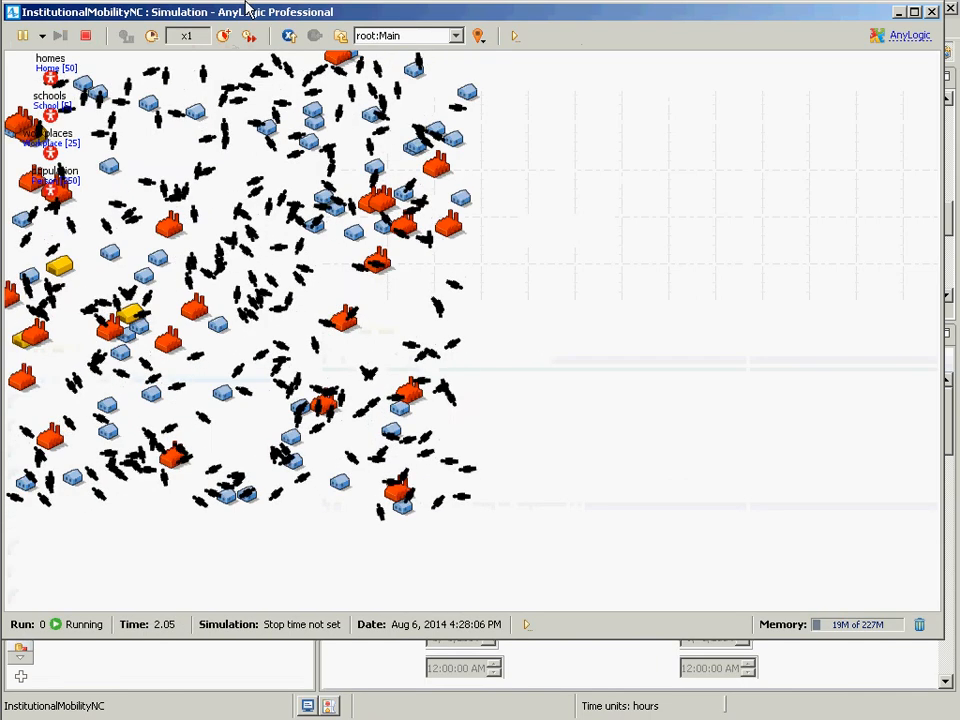
left_click(223, 35)
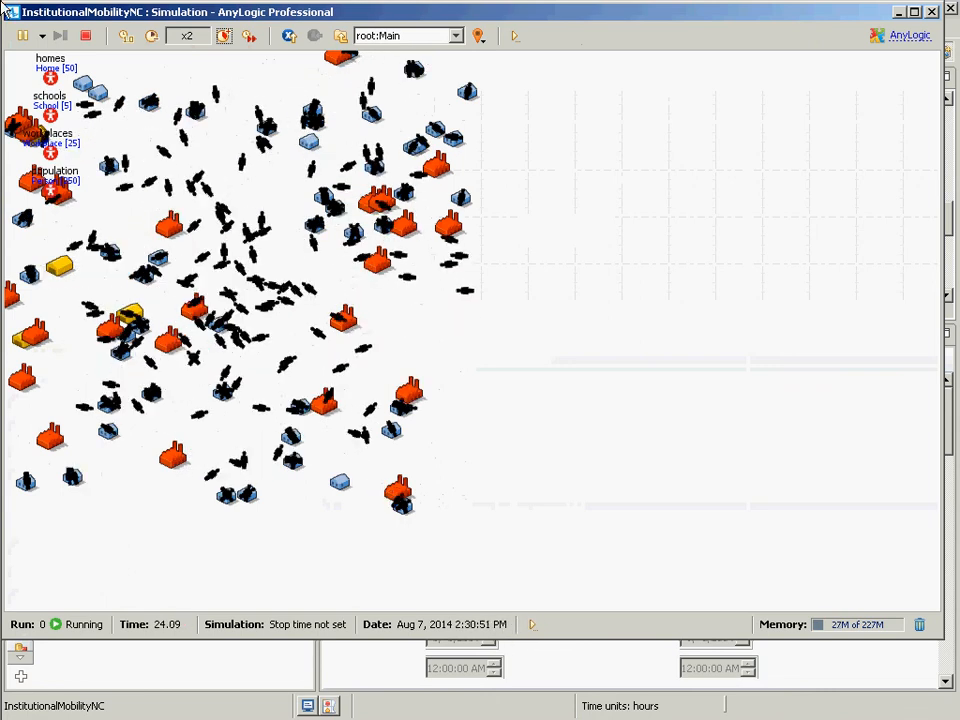
left_click(224, 40)
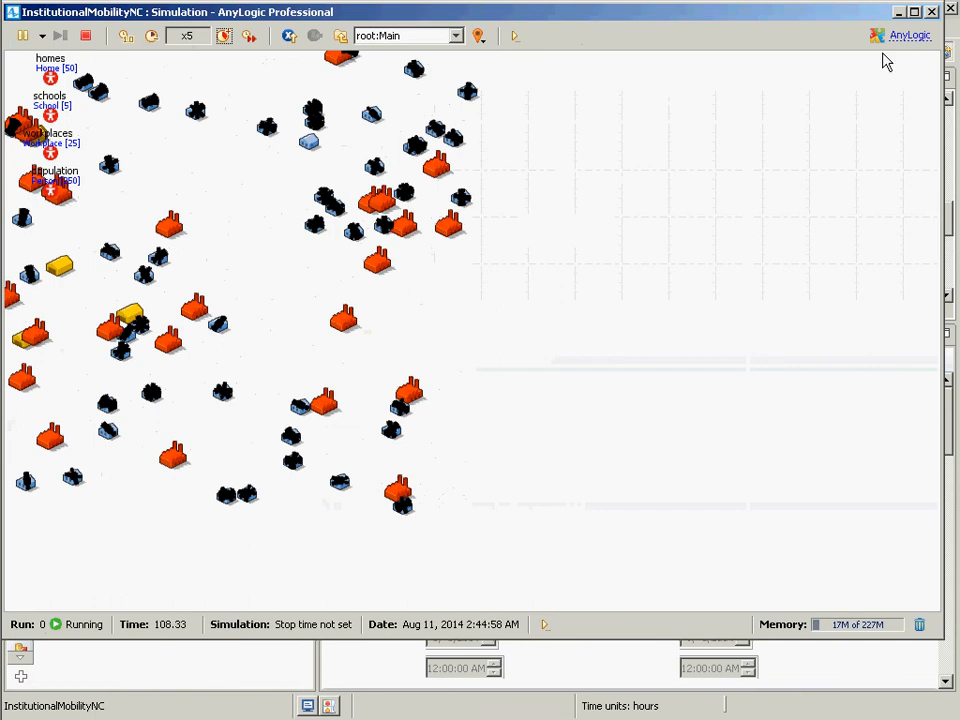
left_click(929, 12)
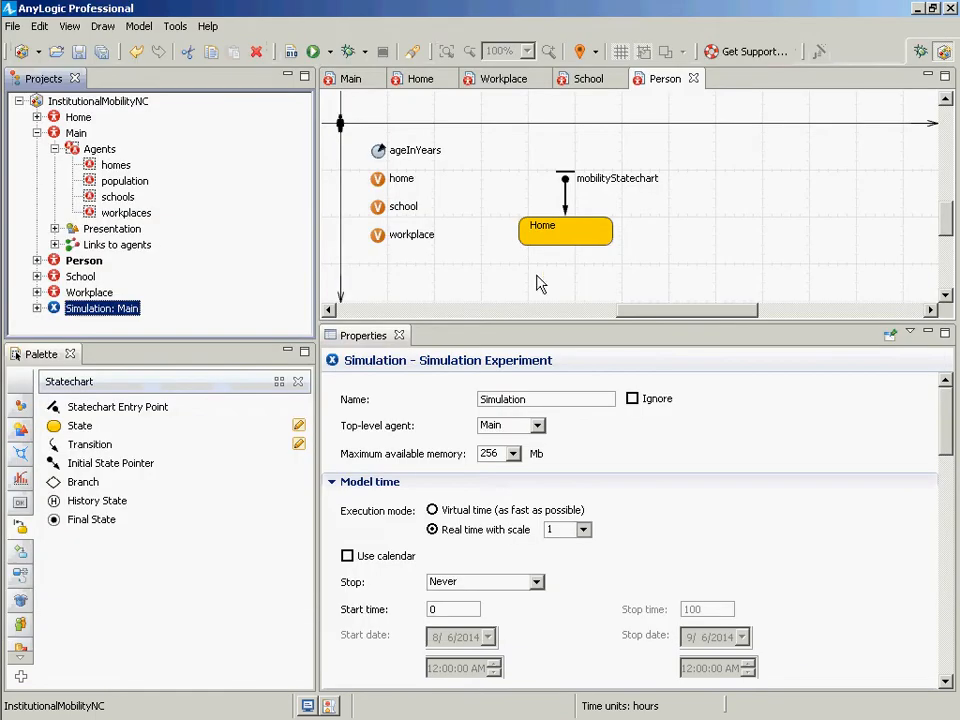
Enlarge the Person diagram area, bring up the mobilityStatechart entry point's action and save the model.
left_click_drag(600, 330, 580, 460)
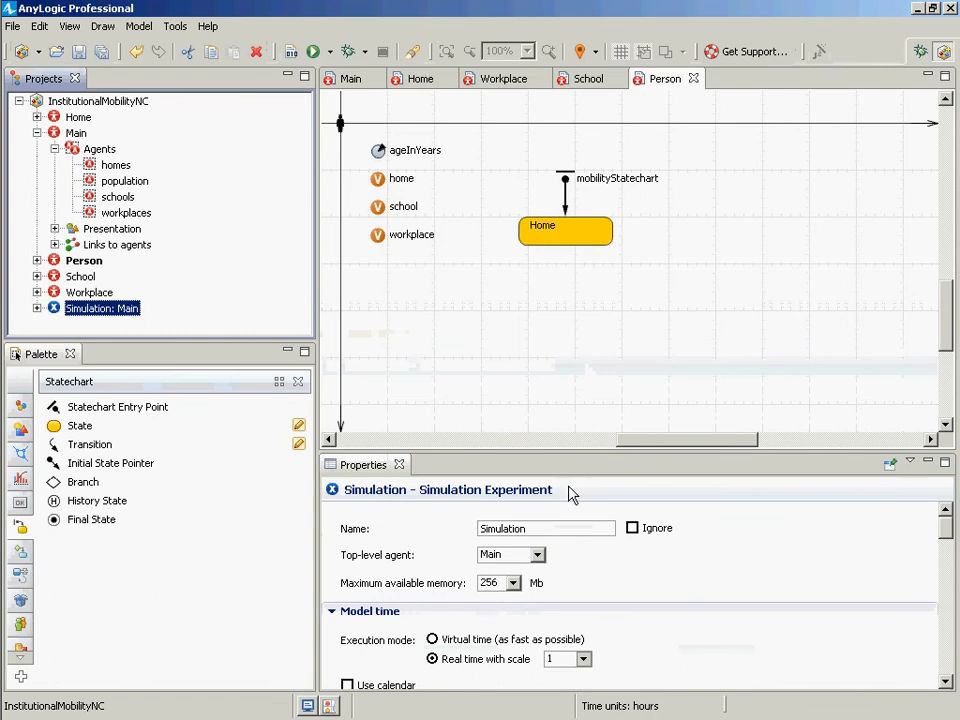
left_click(565, 196)
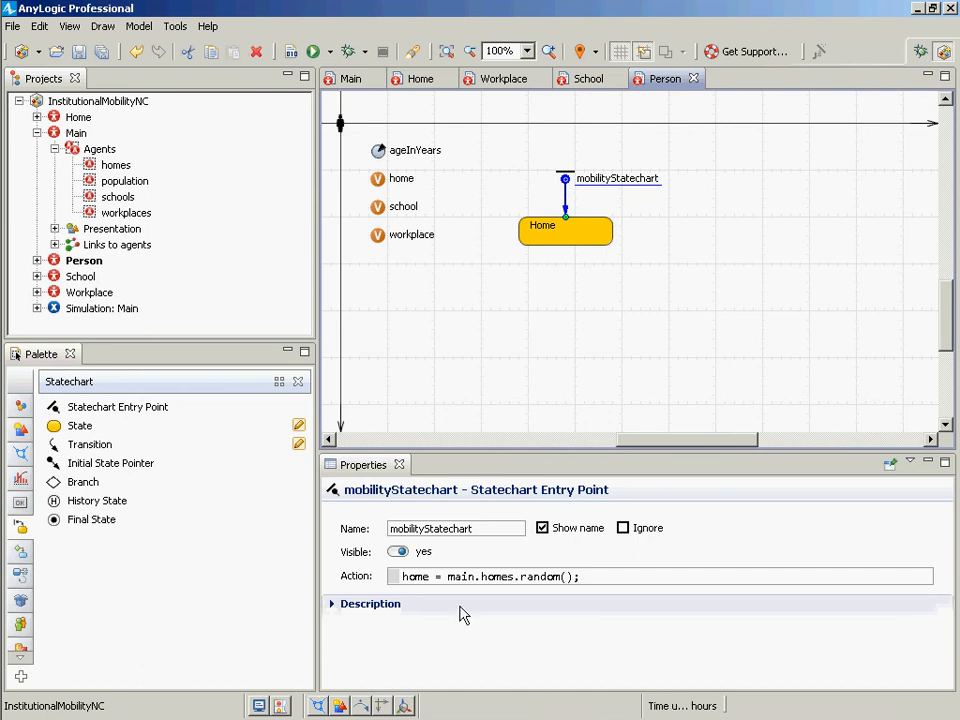
left_click(718, 578)
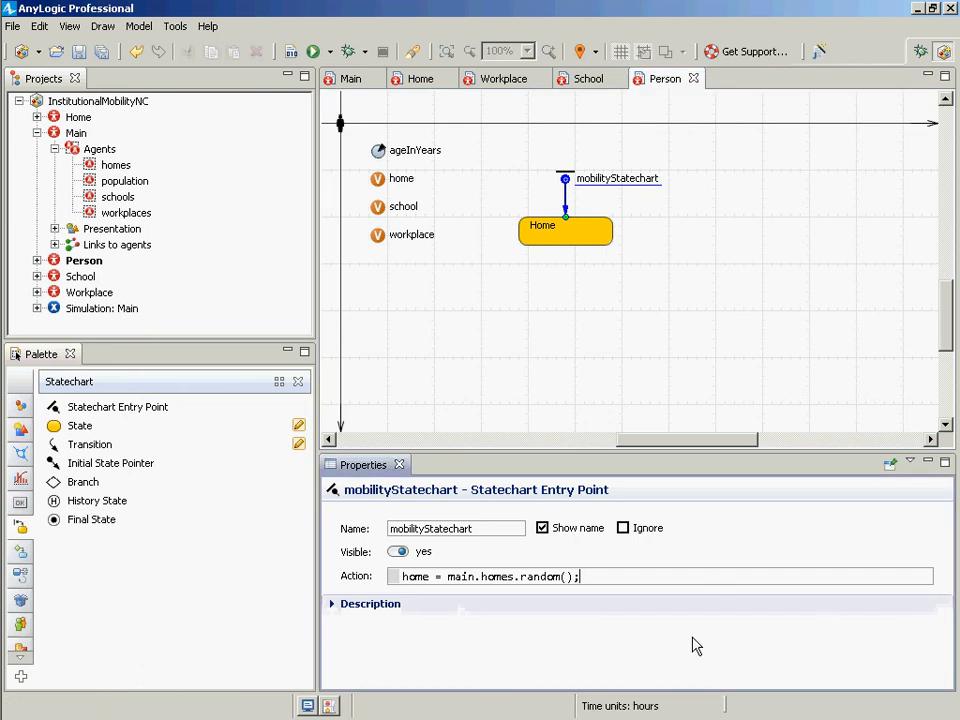
key("ctrl+s")
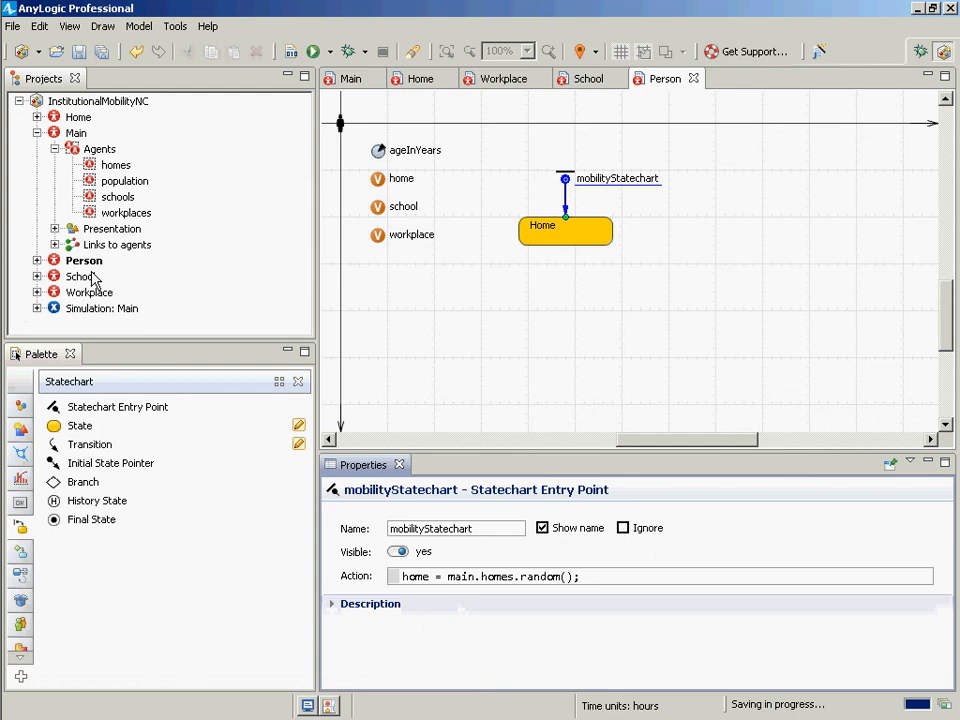
Rerun the saved model's Simulation experiment at up to x5 speed to check the movement to homes, and close its window.
left_click(99, 310)
right_click(97, 308)
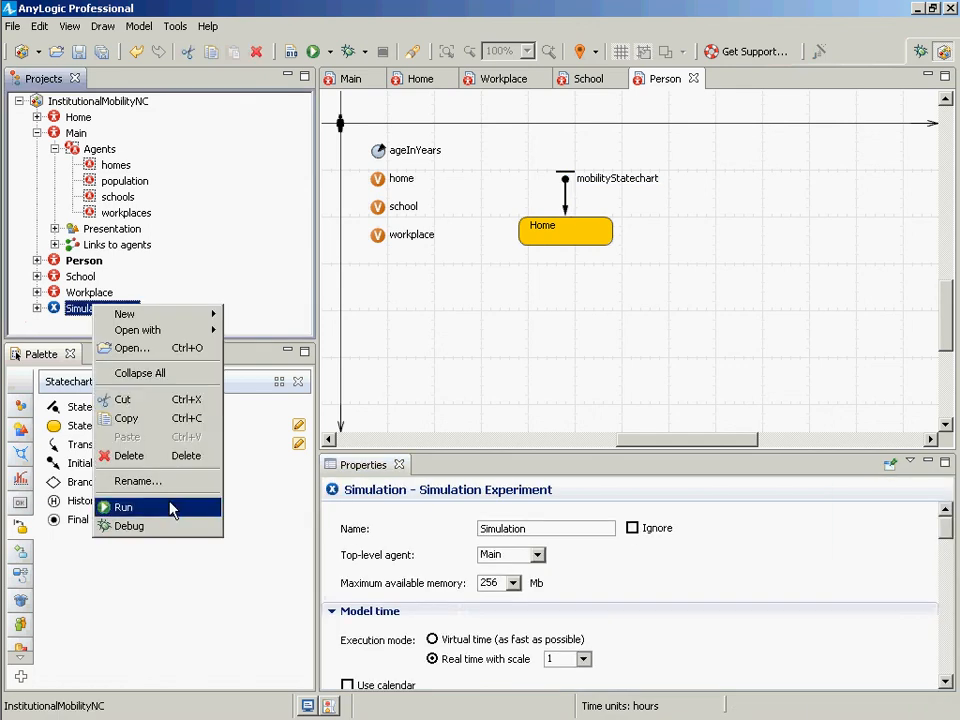
left_click(122, 506)
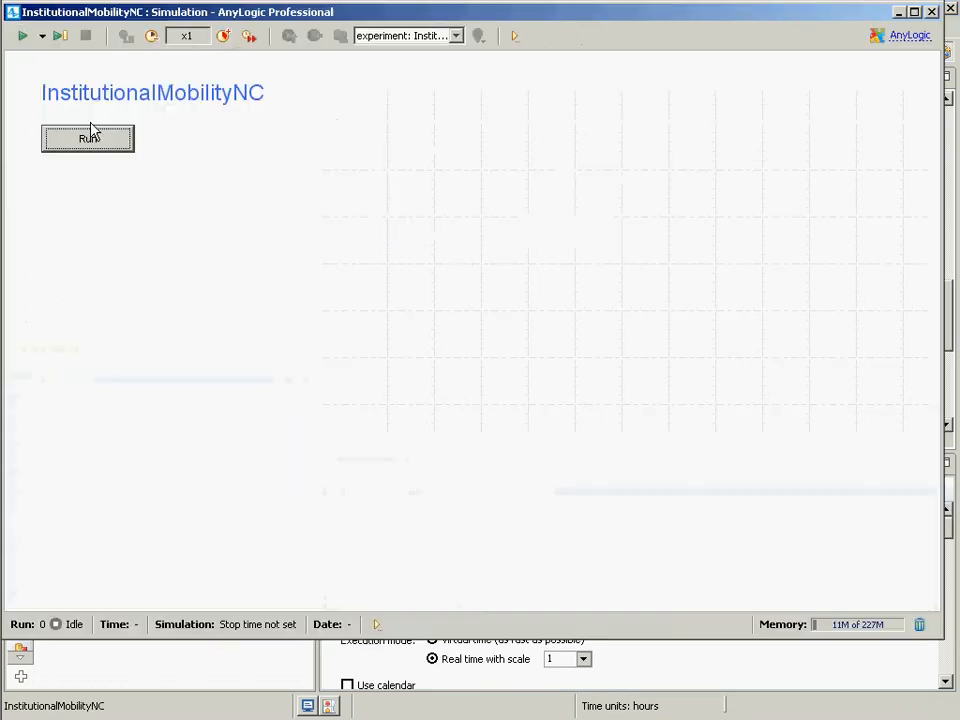
left_click(90, 140)
left_click(224, 36)
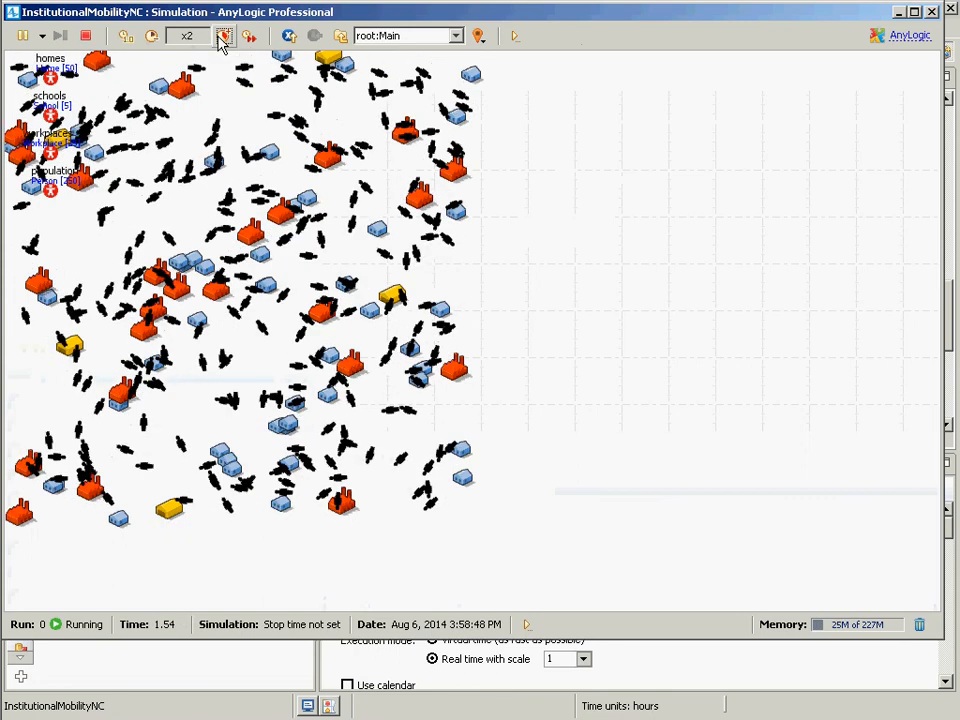
left_click(224, 36)
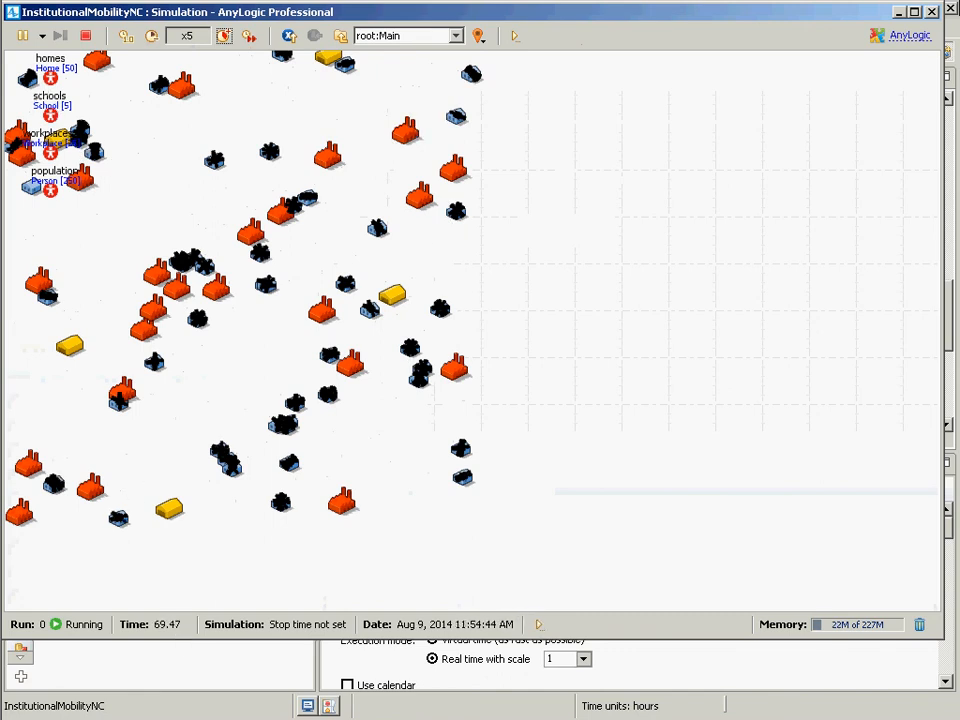
left_click(931, 11)
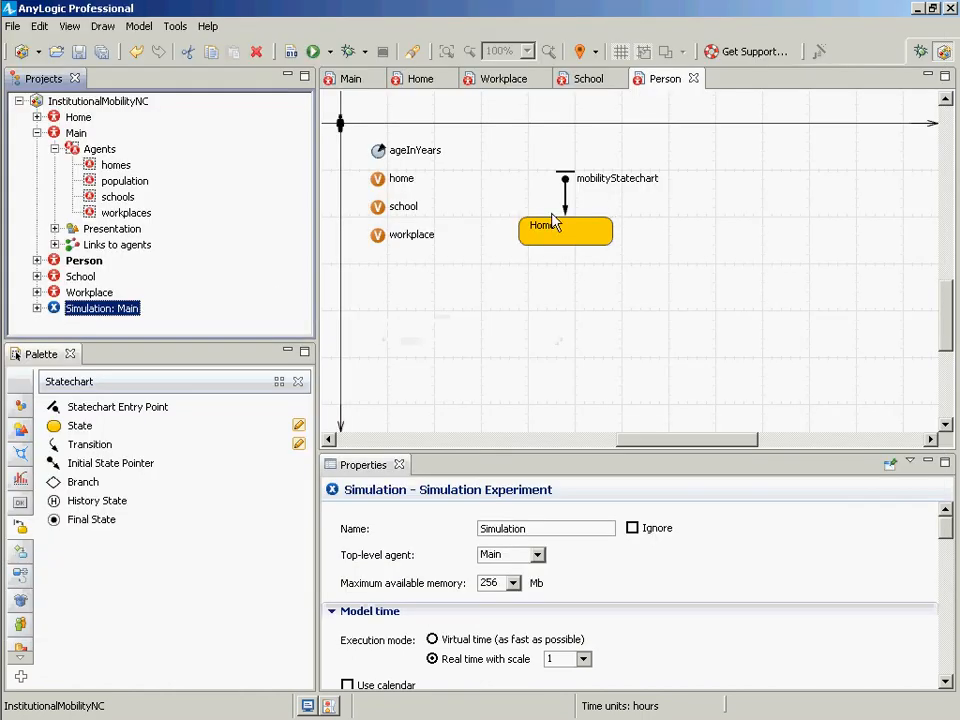
Add a second line, this.setVelocity(200);, to the mobilityStatechart entry point's action and save the model.
left_click(566, 205)
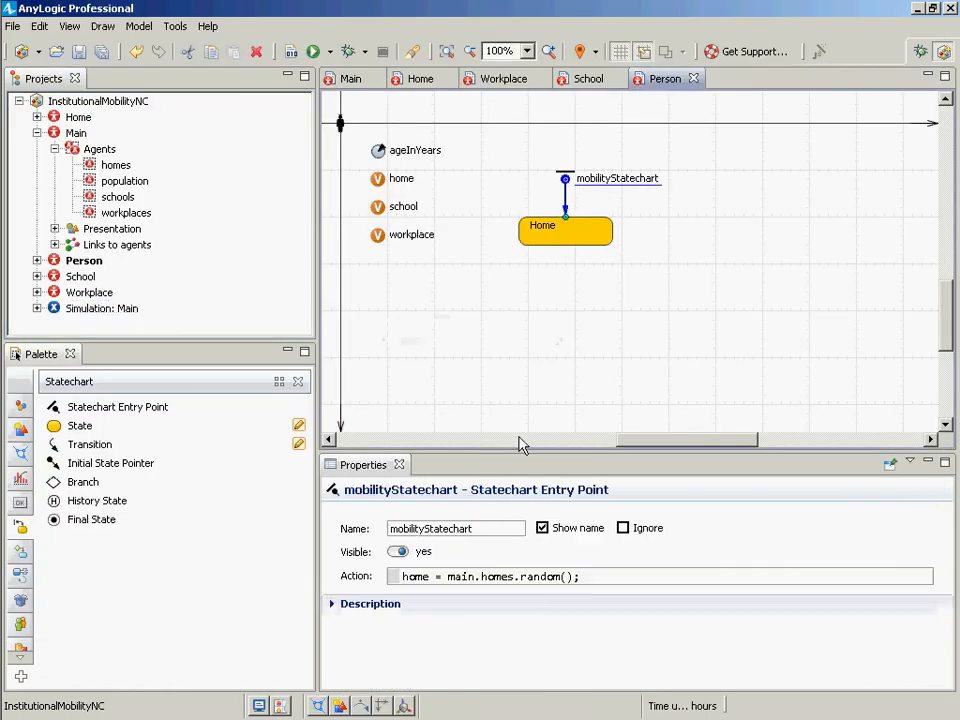
left_click(605, 580)
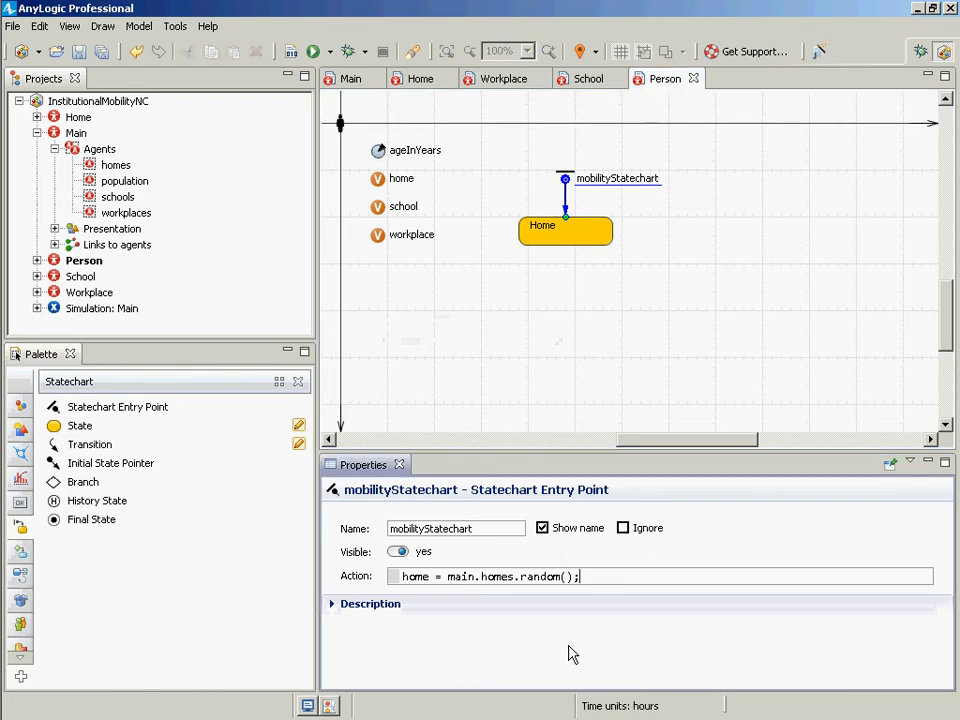
key("Return")
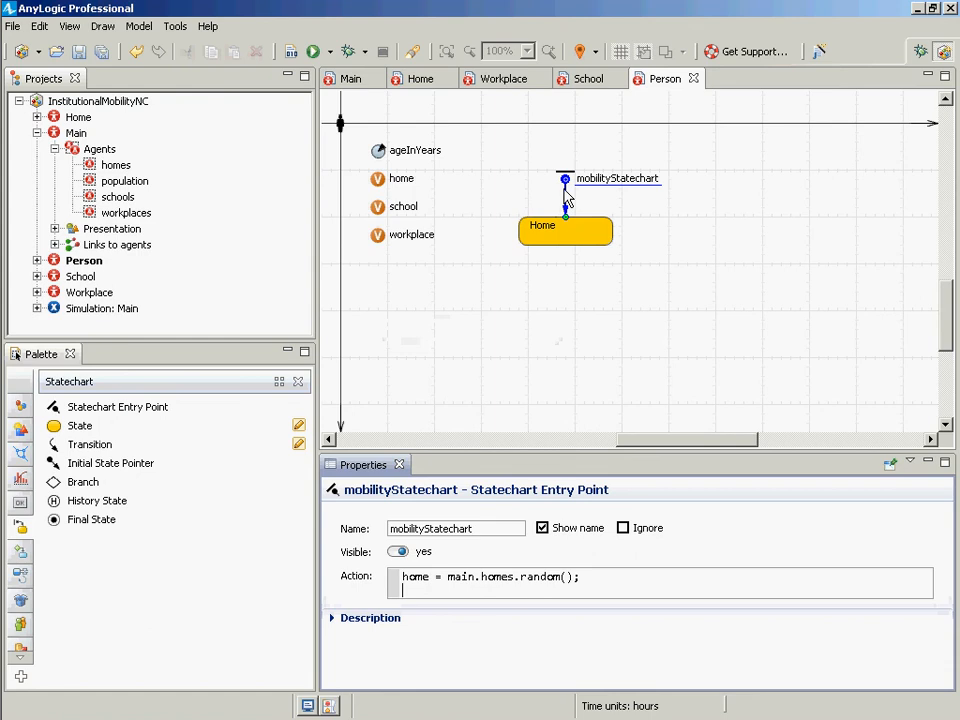
type("this.setVelo")
key("Return")
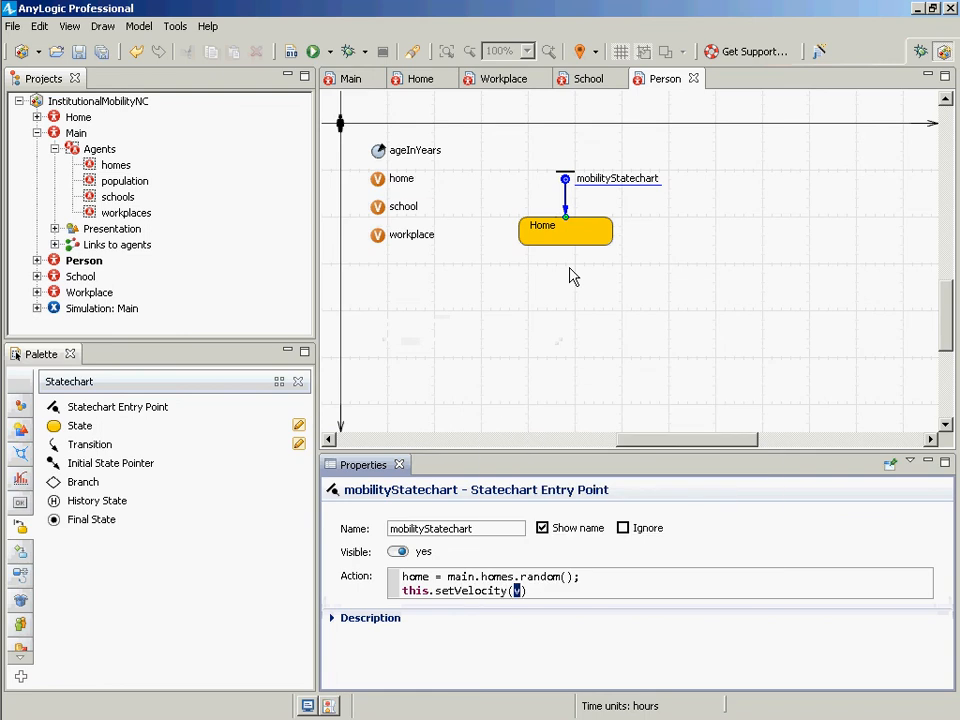
type("200")
key("End")
type(";")
key("ctrl+s")
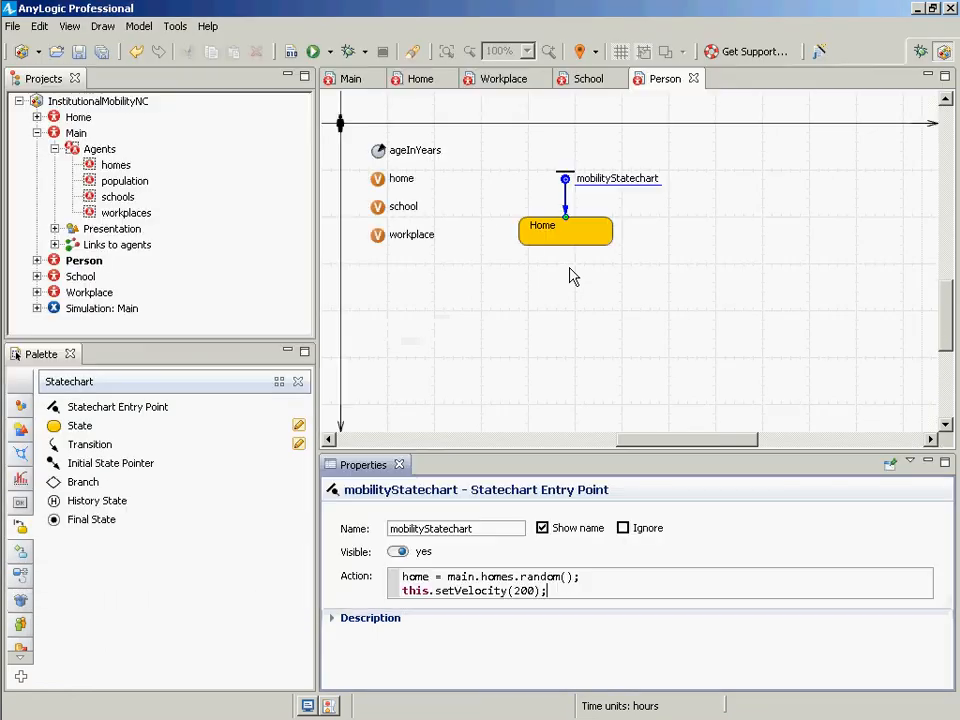
key("ctrl+s")
key("ctrl+s")
Switch to Notepad, replace its contents with home.getY(), and return to AnyLogic.
key("ctrl+a")
key("alt+Tab")
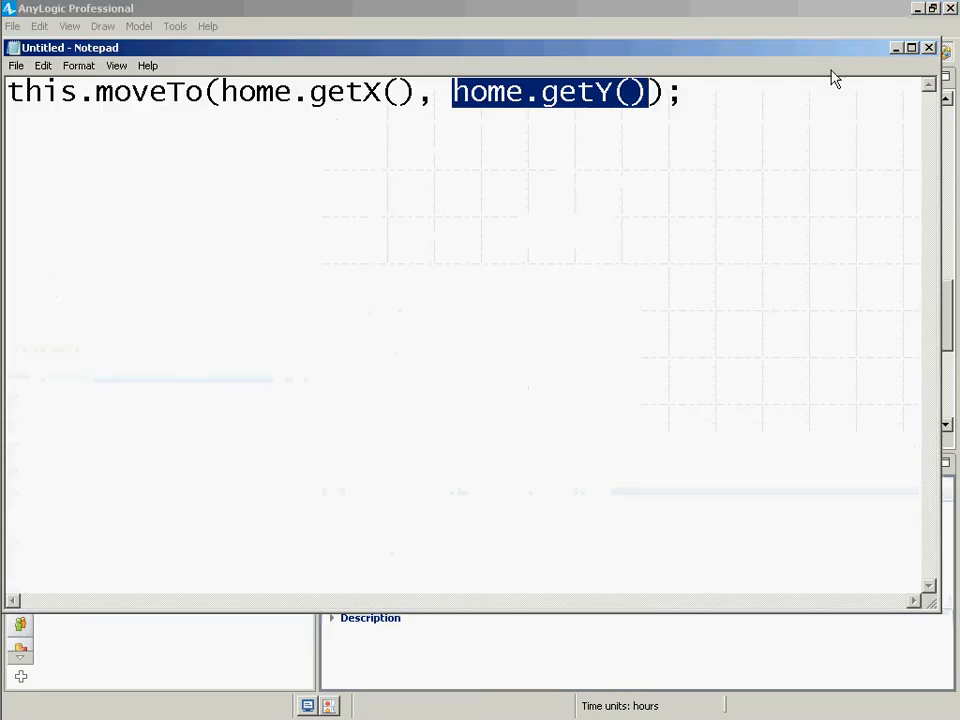
key("ctrl+a")
type("home.getY()")
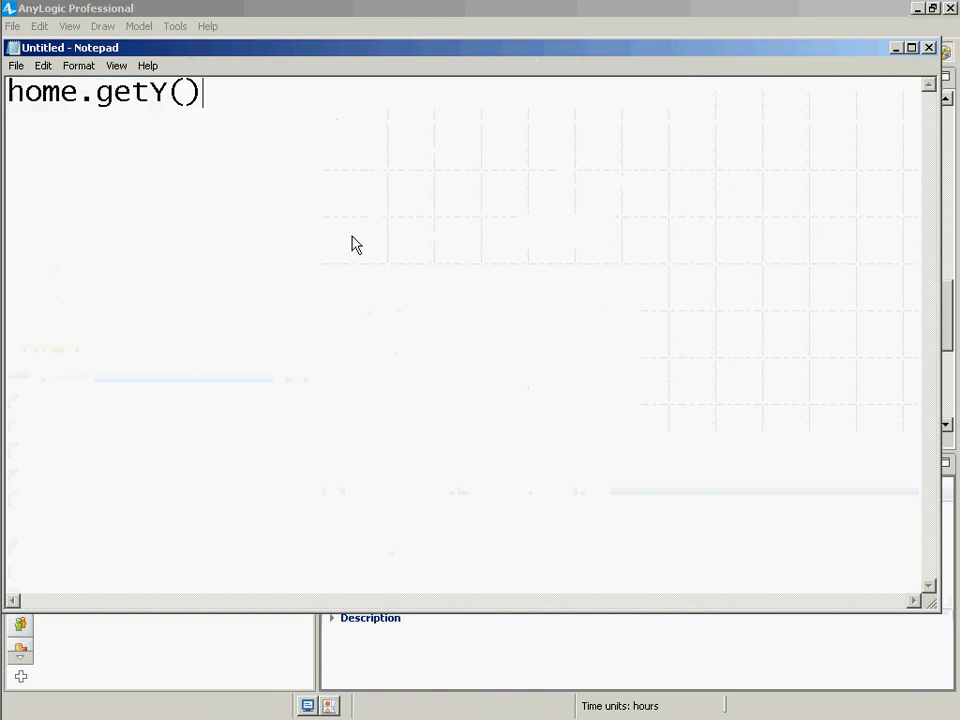
key("alt+Tab")
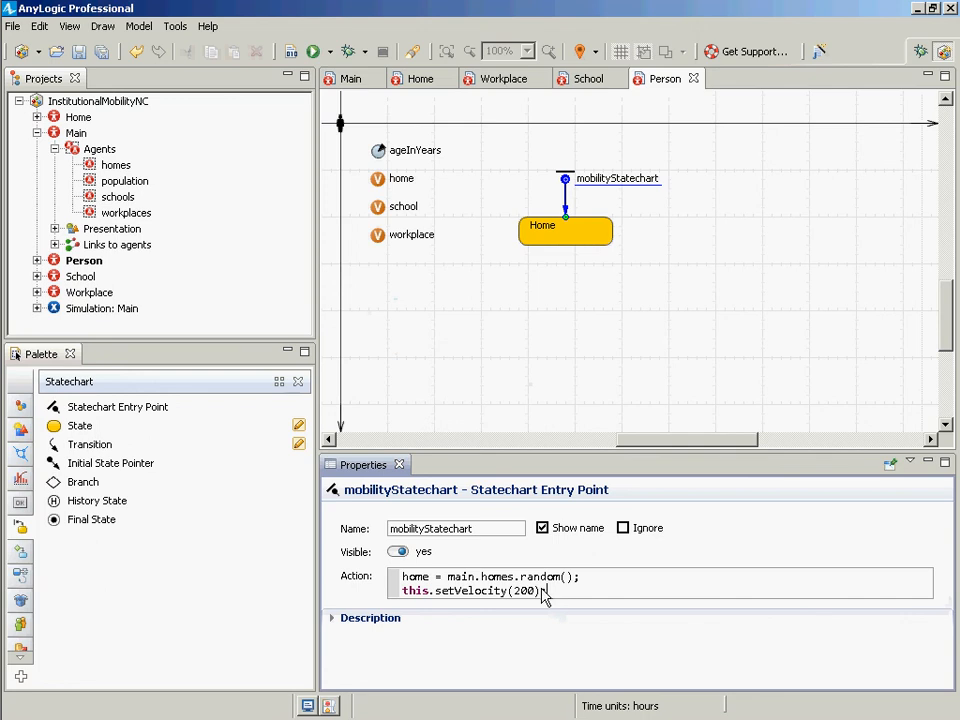
Copy both lines of the mobilityStatechart entry point's action, replace Notepad's contents with them, and return to AnyLogic.
left_click_drag(549, 600, 294, 570)
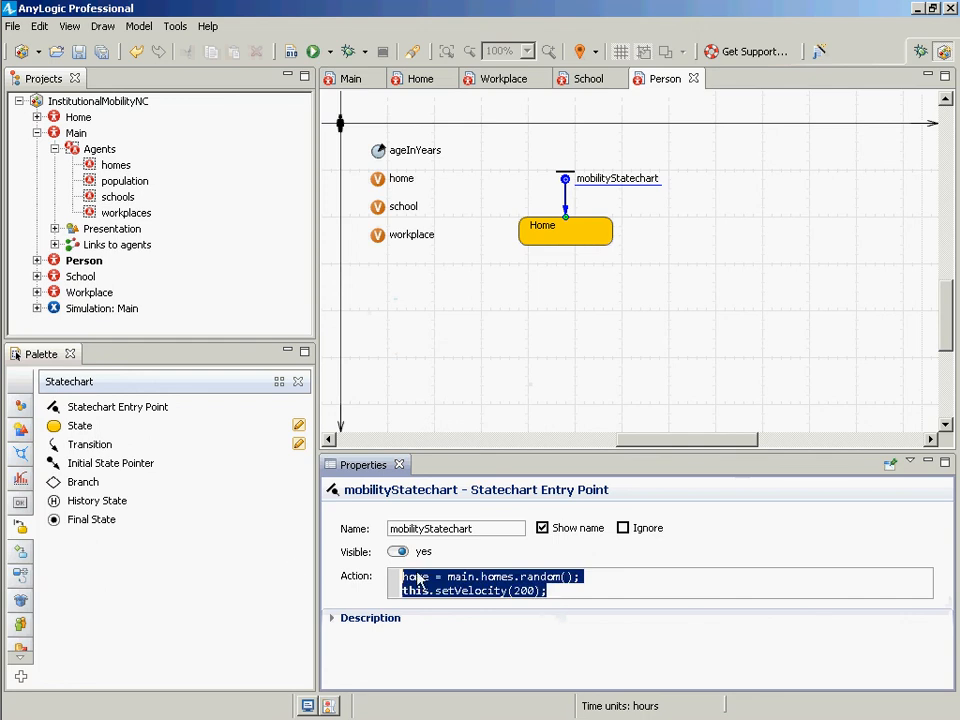
right_click(450, 590)
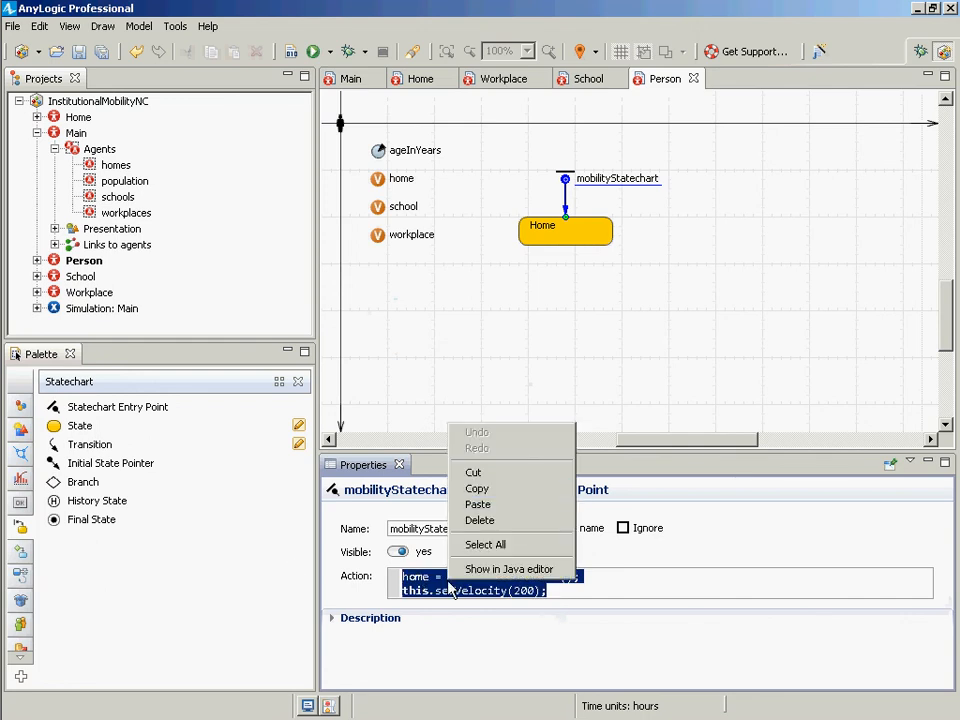
left_click(511, 489)
key("alt+Tab")
key("ctrl+a")
key("ctrl+v")
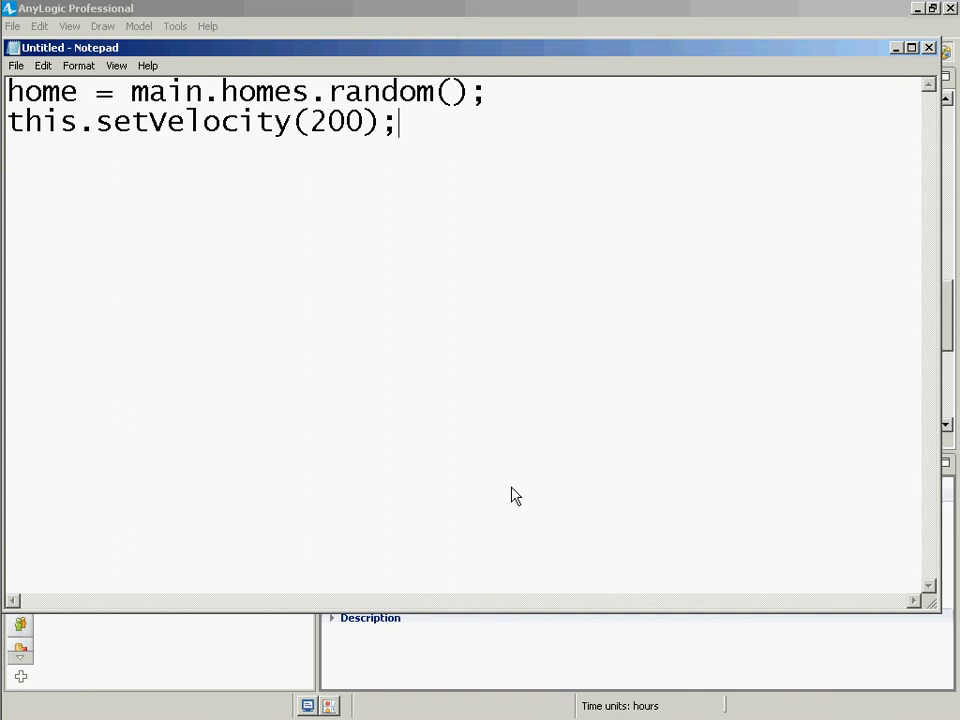
key("alt+Tab")
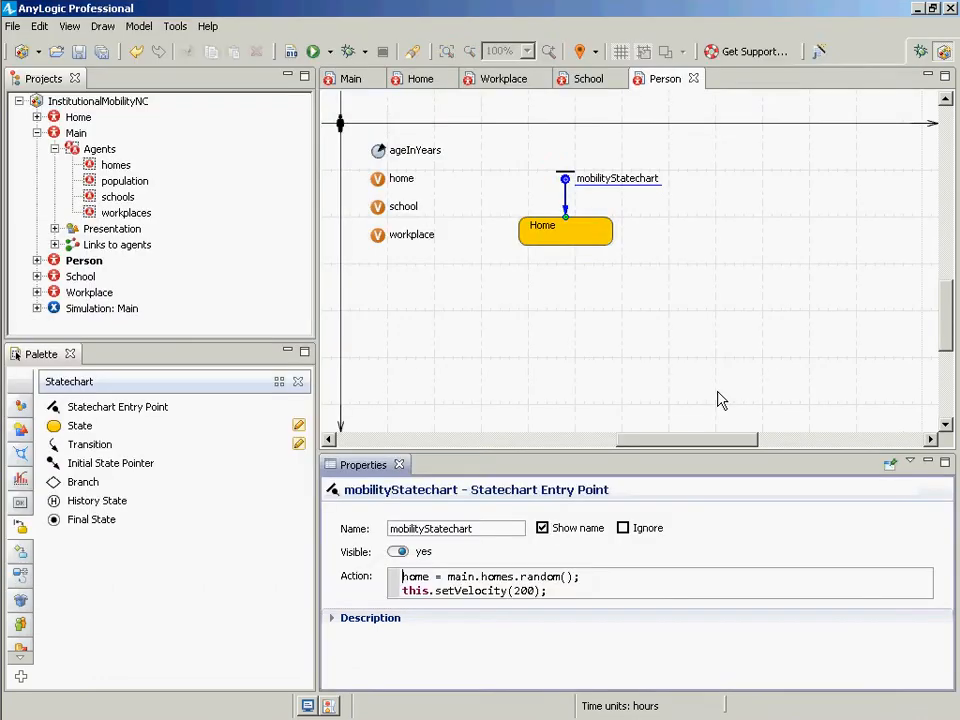
Review the Home state's entry action and the mobilityStatechart entry point's action, and save the model.
left_click(533, 238)
left_click(536, 244)
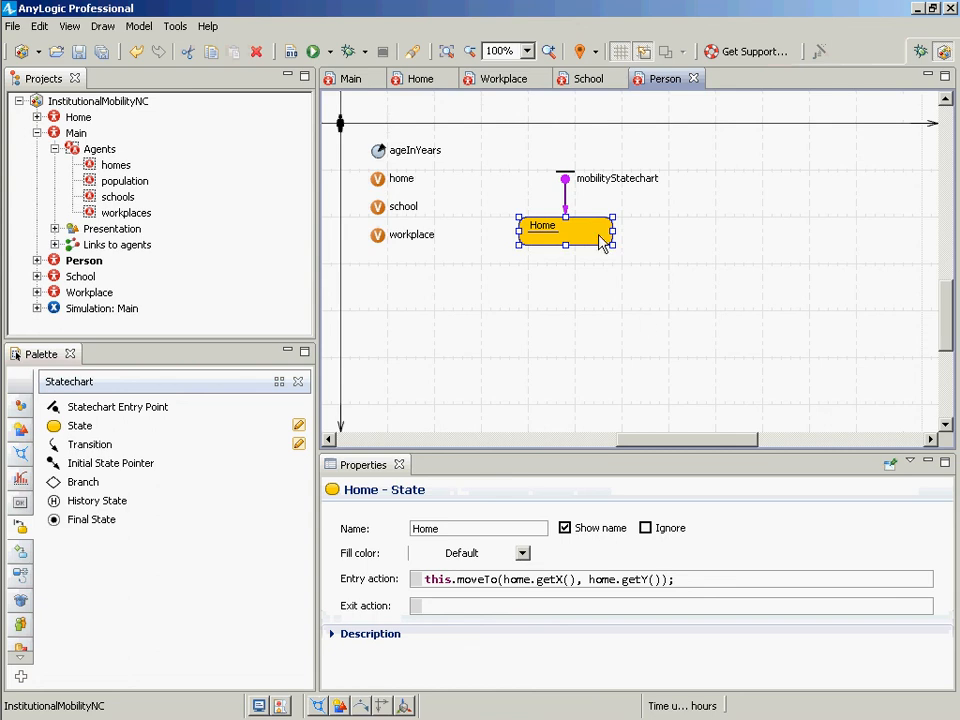
key("ctrl+s")
left_click(567, 207)
key("ctrl+s")
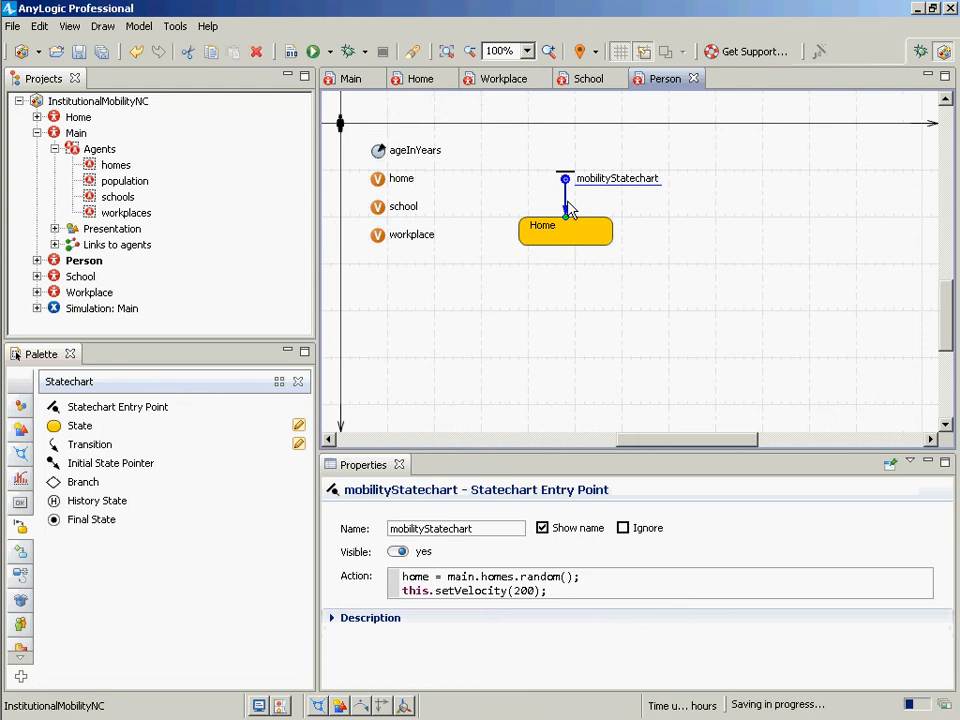
key("ctrl+s")
Run the Simulation: Main experiment to check how people move to their homes, and close its window.
left_click(105, 309)
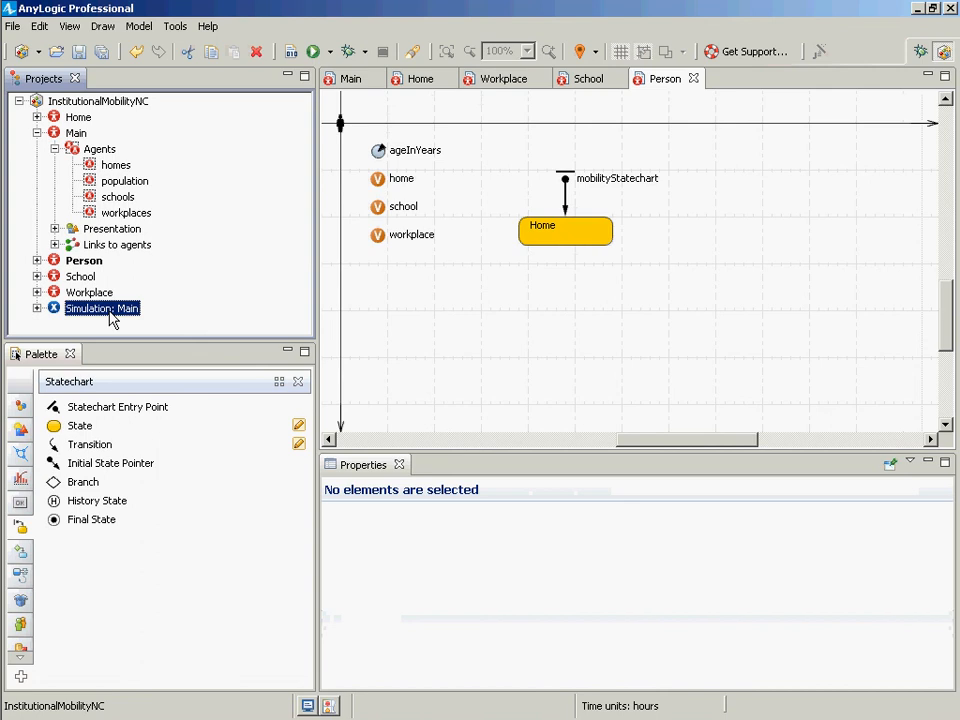
right_click(110, 318)
left_click(152, 513)
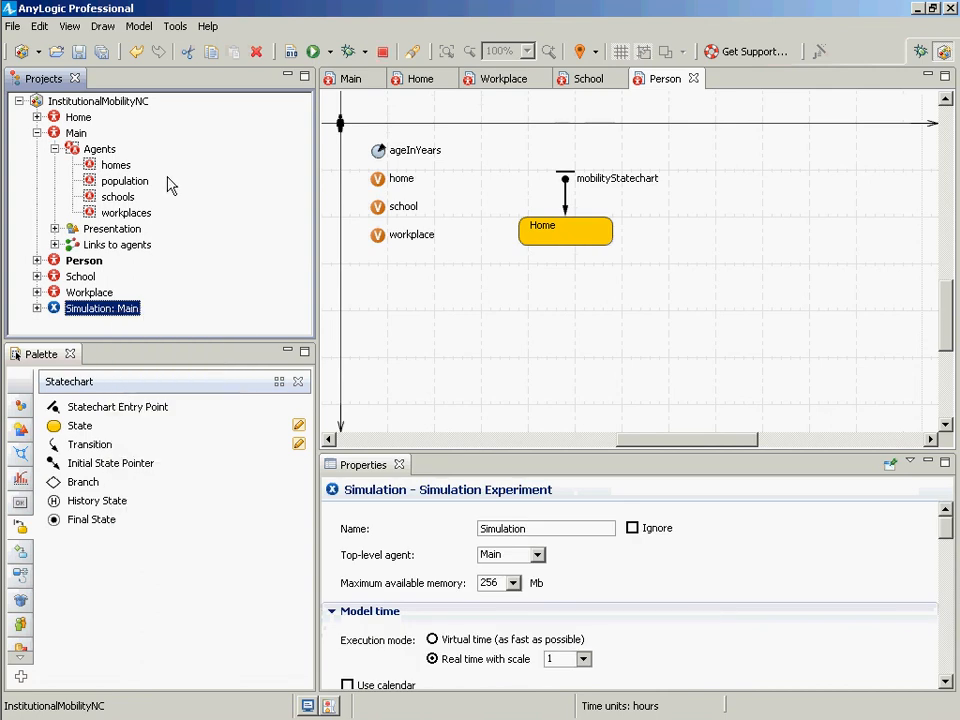
left_click(120, 146)
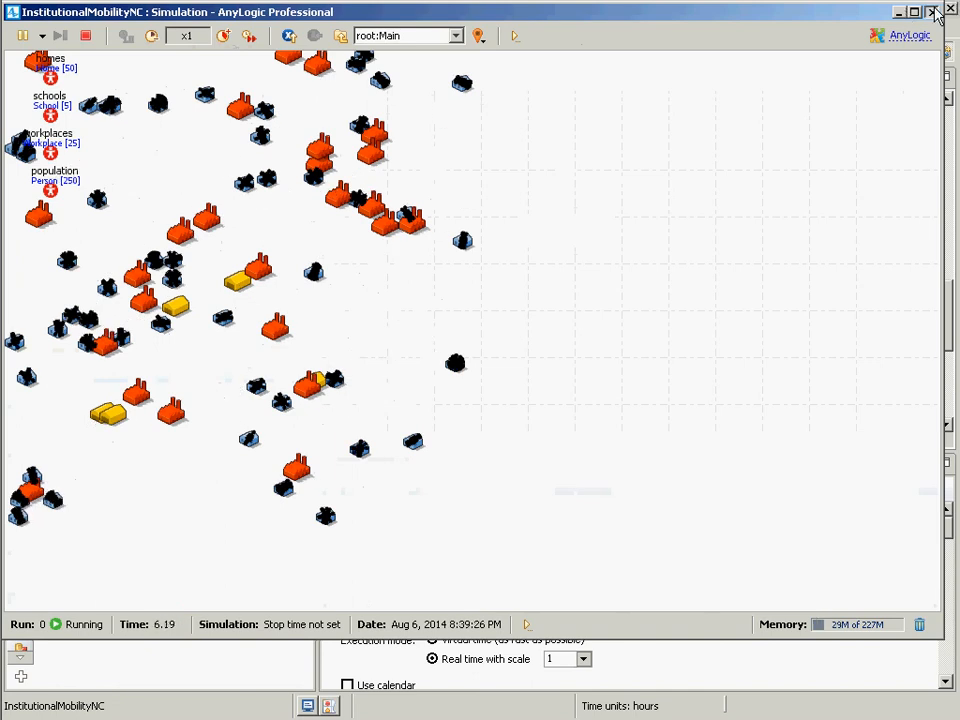
left_click(935, 12)
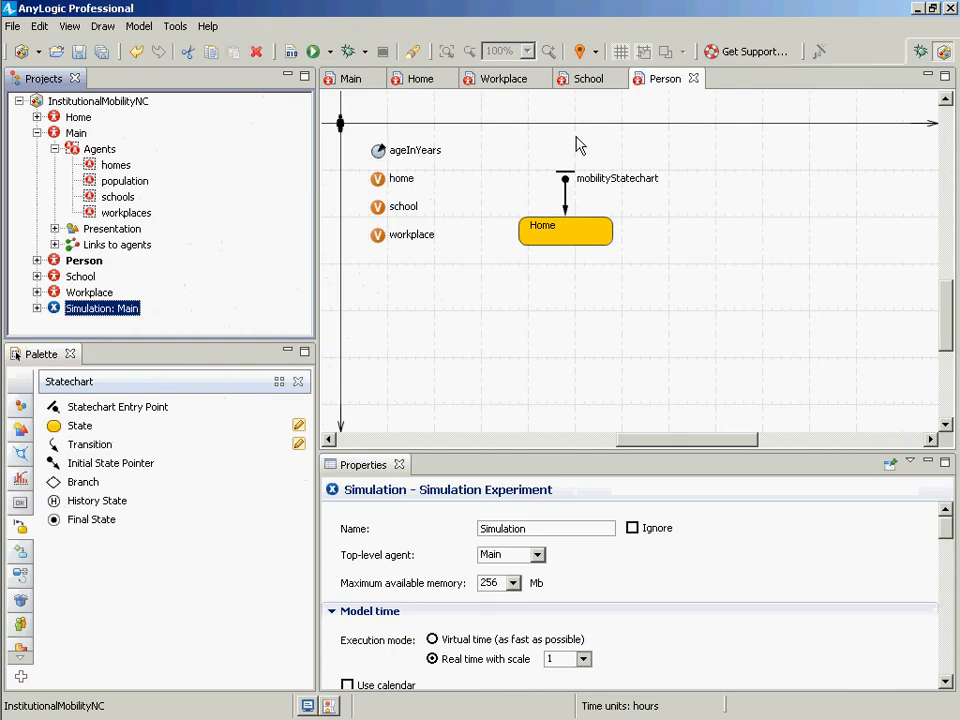
Set the velocity in the mobilityStatechart entry point's action to 400 and save the model.
left_click(566, 205)
left_click(535, 596)
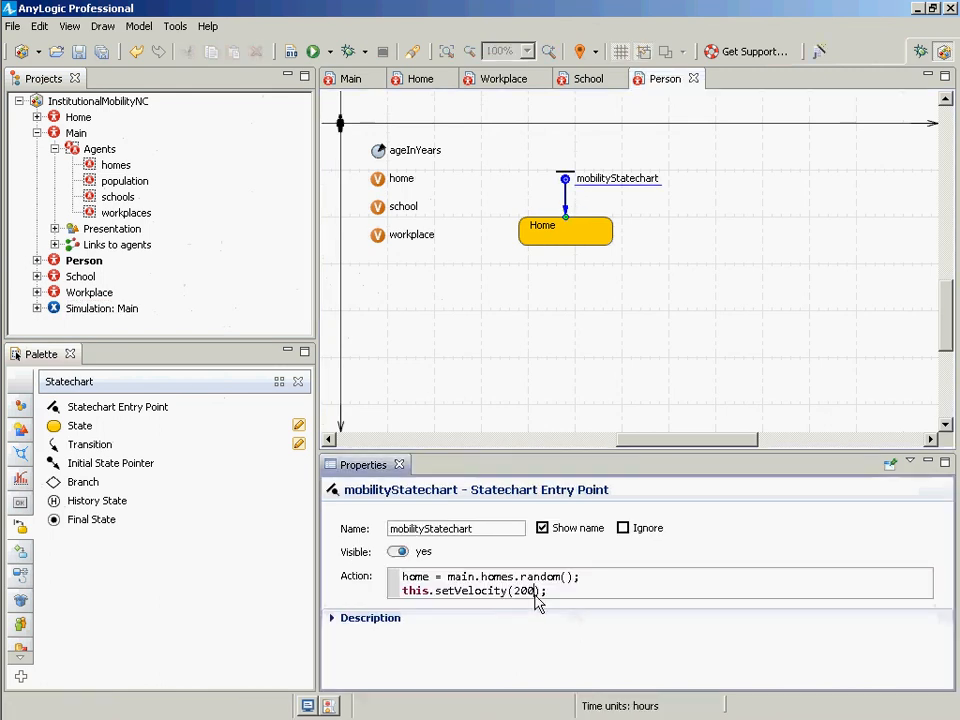
key("Left")
key("Left")
key("shift+Left")
type("4")
key("ctrl+s")
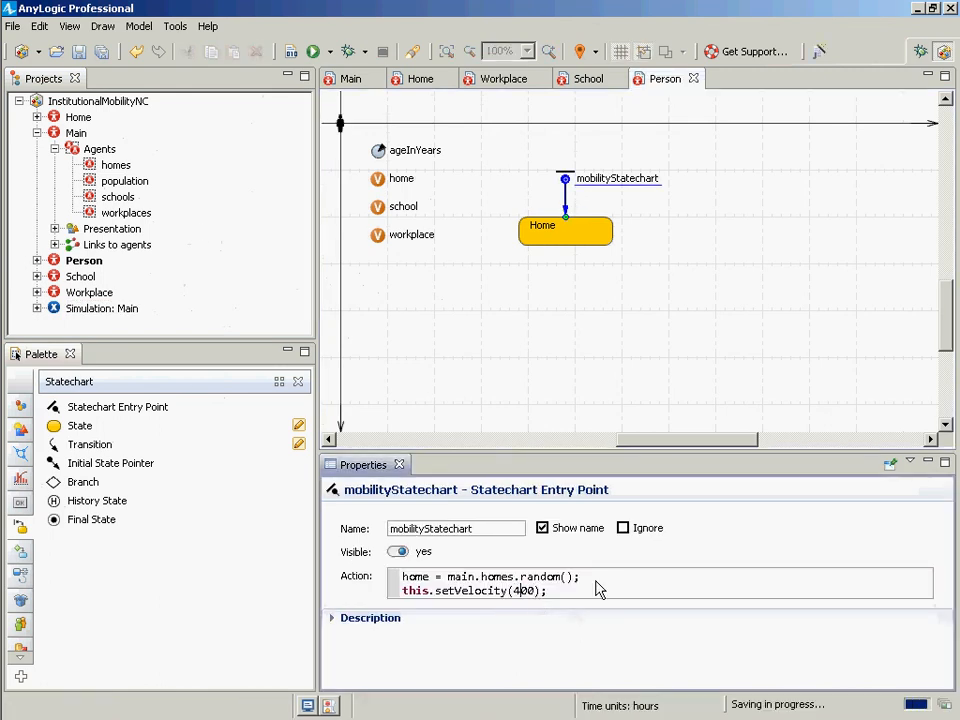
Rerun the Simulation: Main experiment to check the movement at the new velocity, and close its window.
right_click(146, 313)
right_click(134, 308)
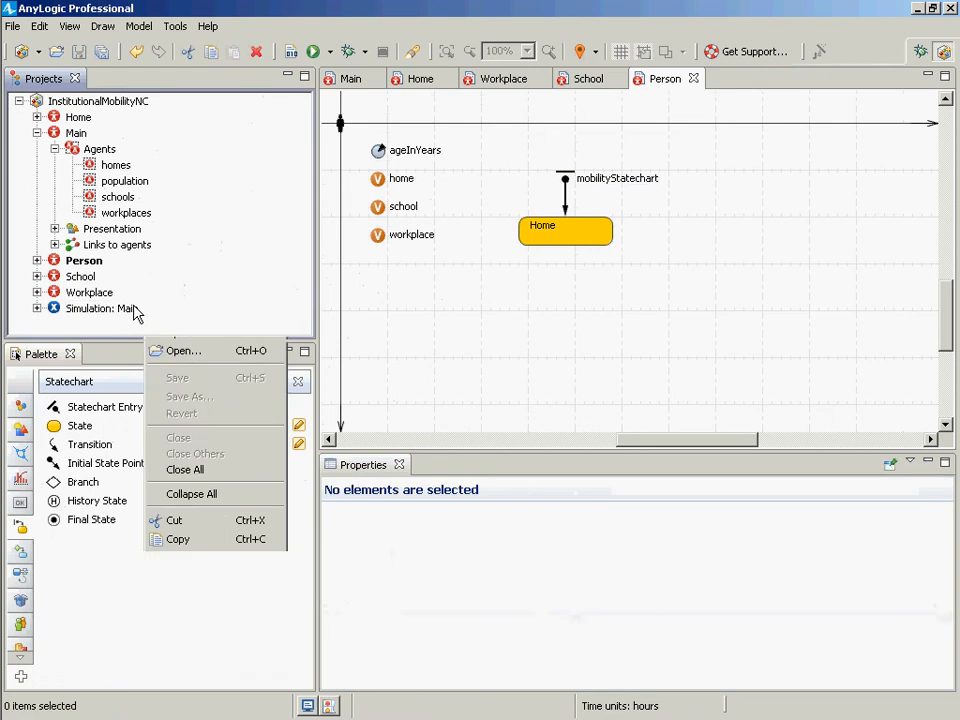
left_click(168, 509)
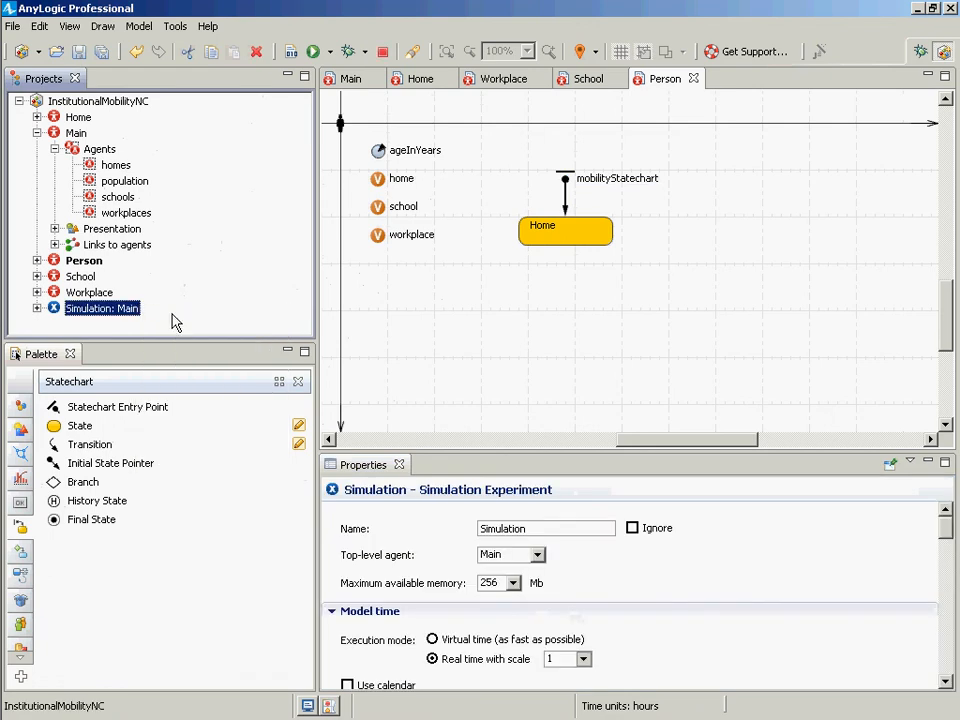
left_click(100, 143)
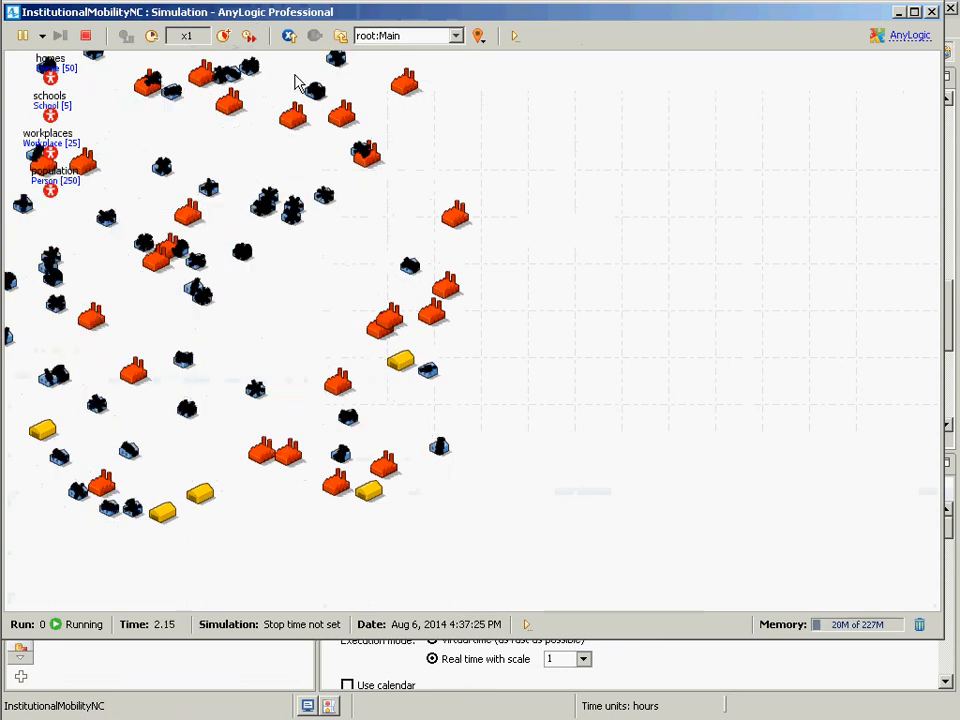
left_click(933, 13)
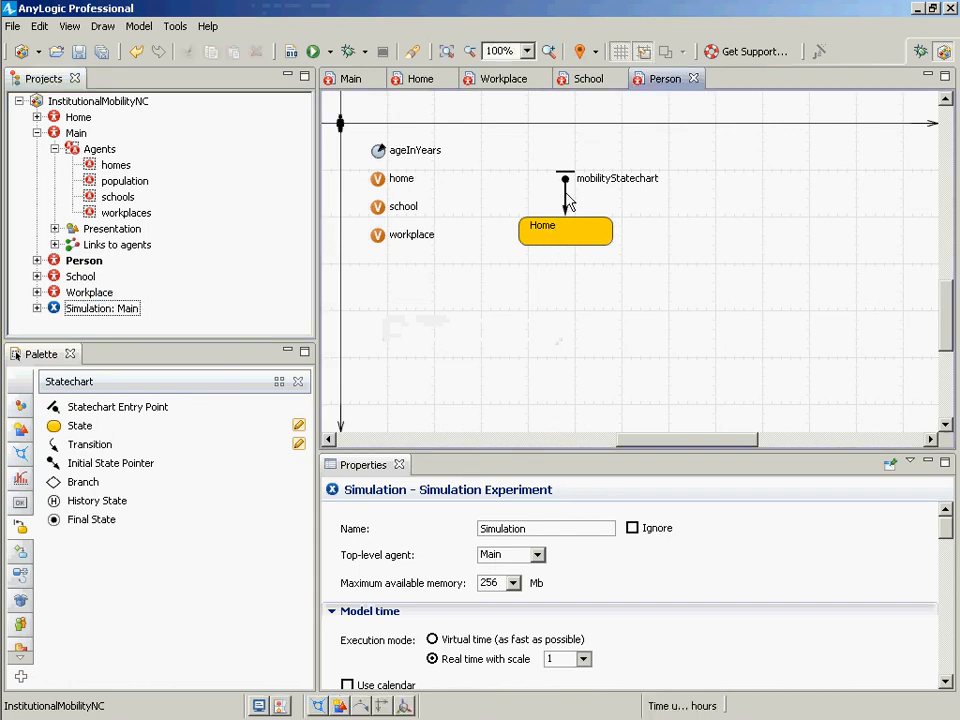
Insert two blank lines between the home assignment and the setVelocity line in the mobilityStatechart entry point's action.
left_click(566, 200)
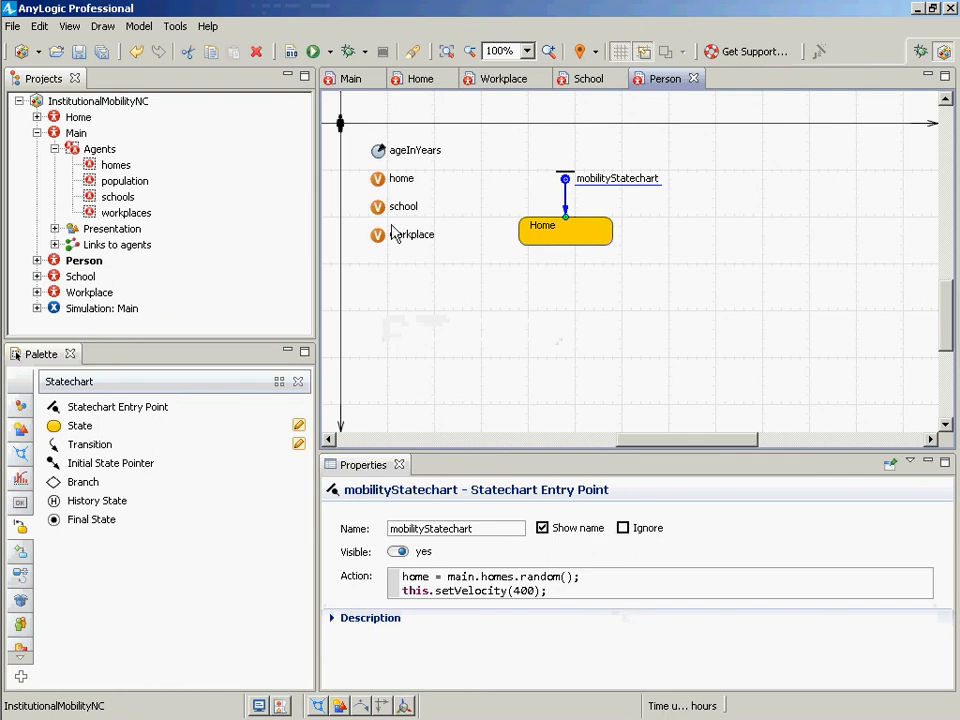
left_click(600, 582)
key("Home")
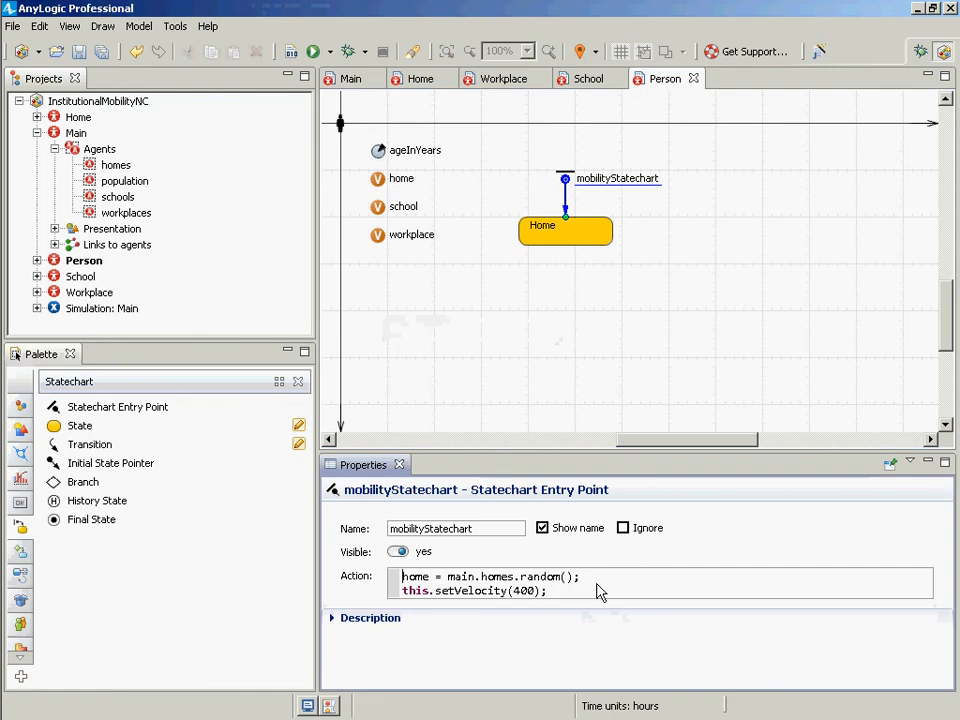
key("Right")
key("Left")
key("Down")
key("Return")
key("Return")
key("Up")
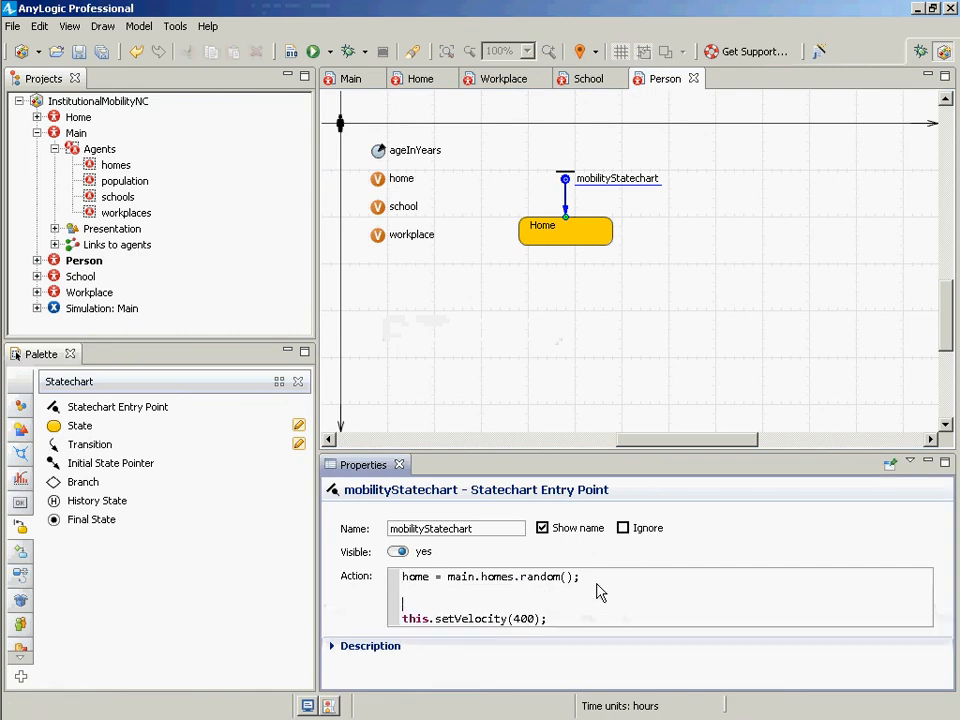
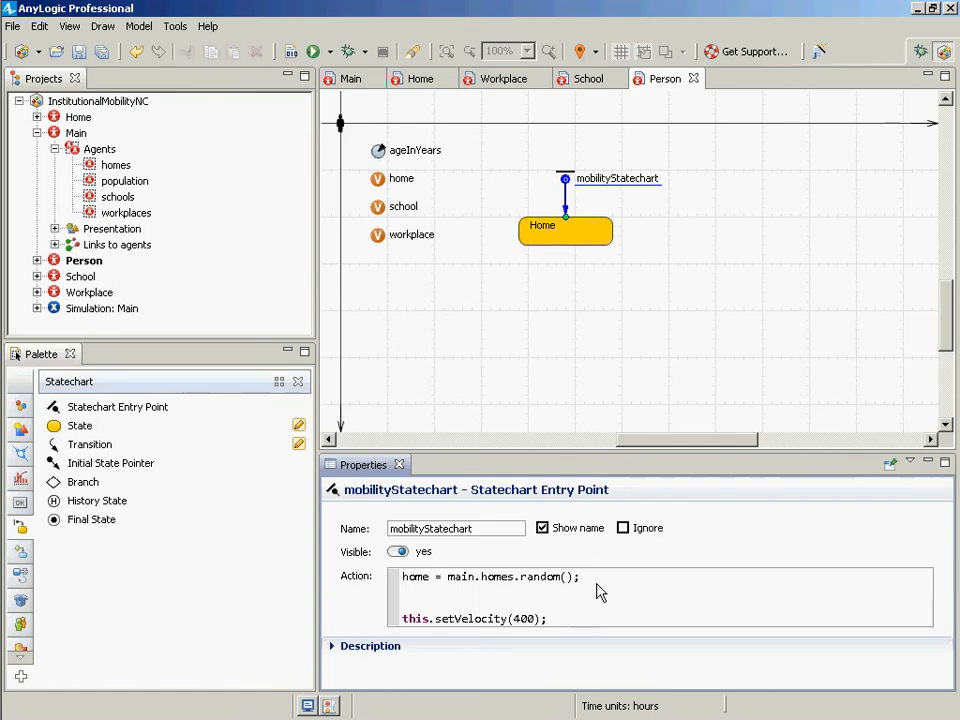
Enter a this.getNearestAgent() call with an empty argument directly below the home assignment.
type("this.getNear")
key("ctrl+space")
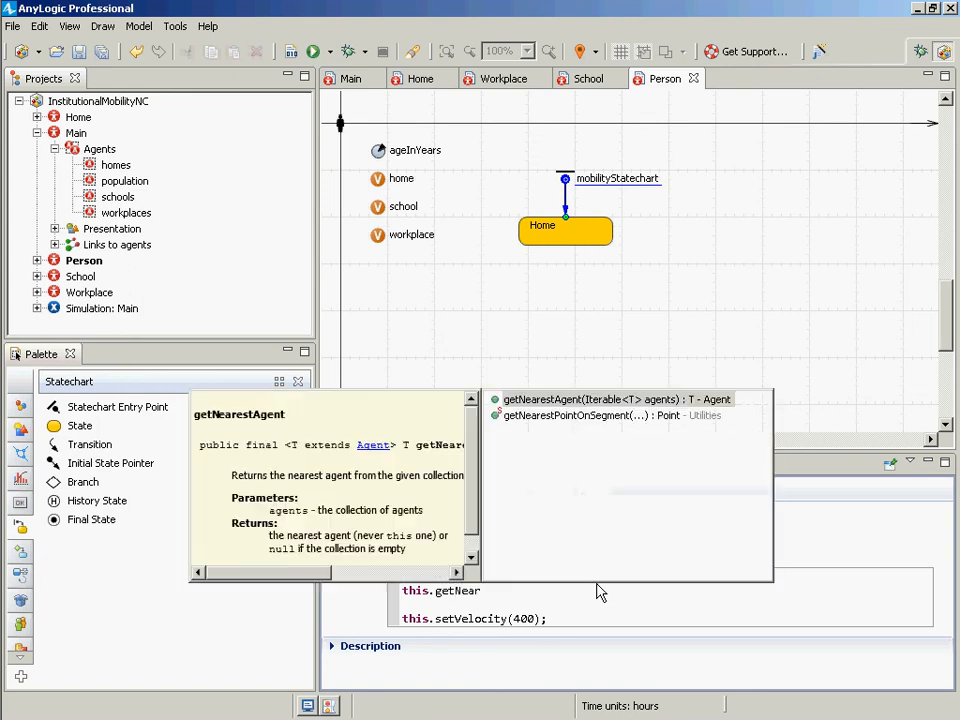
key("Return")
key("ctrl+shift+Right")
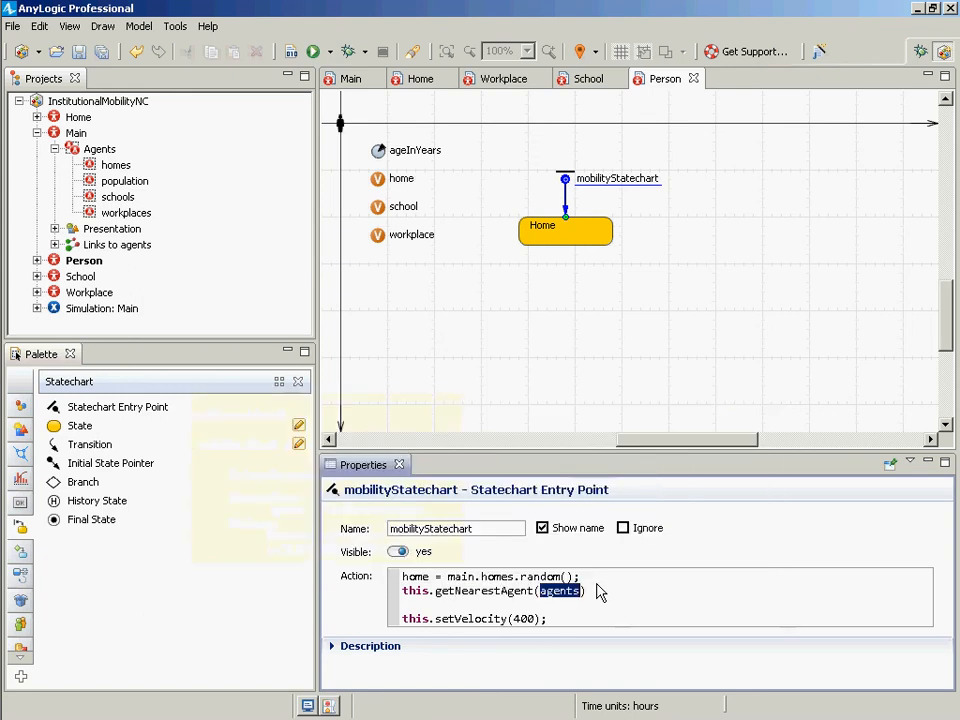
key("Delete")
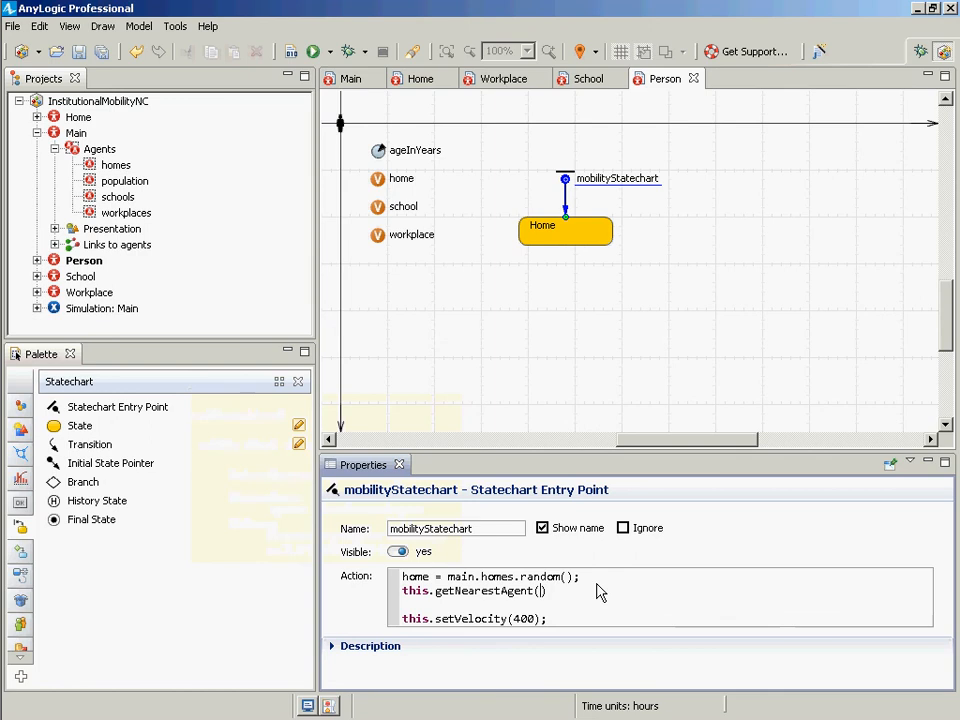
type("scho")
key("ctrl+space")
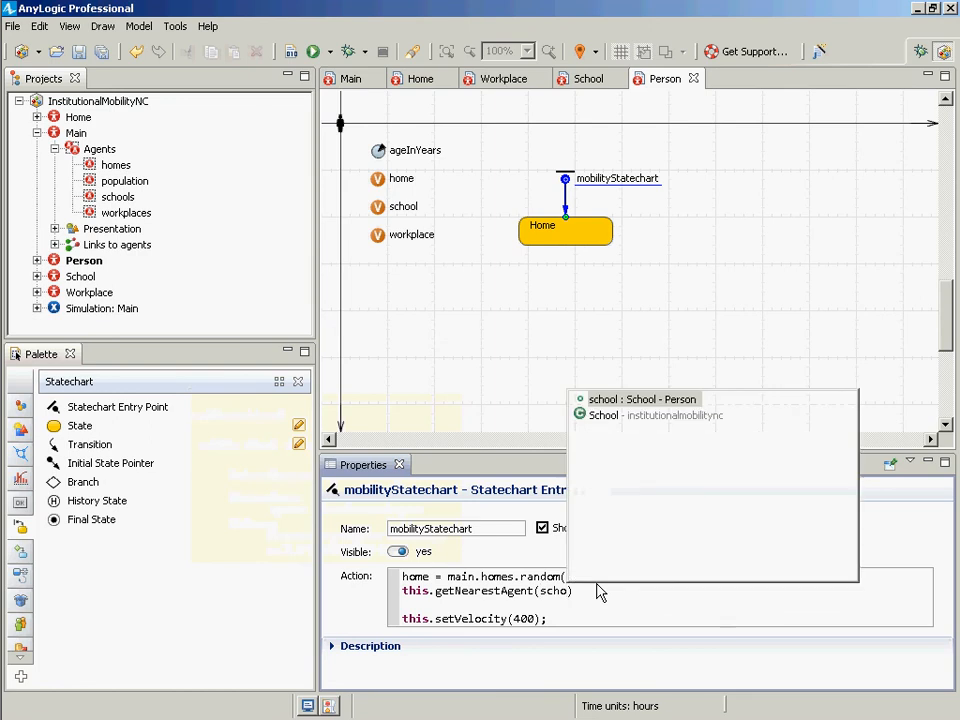
key("Escape")
key("BackSpace")
key("BackSpace")
key("BackSpace")
key("BackSpace")
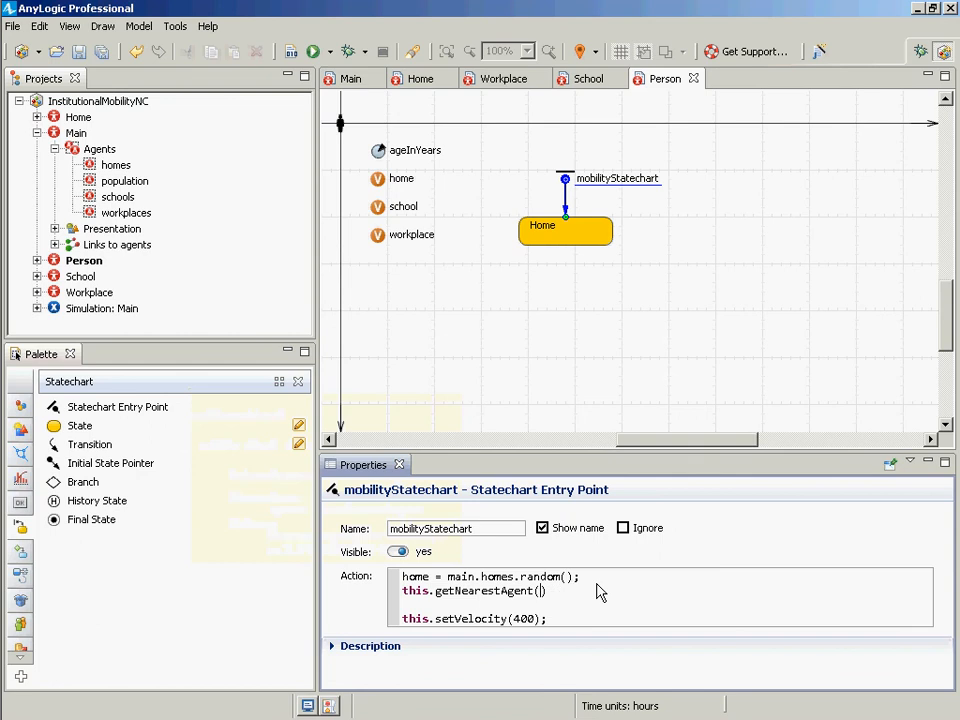
Complete the nearest-agent line as school = this.getNearestAgent(main.schools);.
type("mains")
key("BackSpace")
type(".schools);")
key("Home")
type("school")
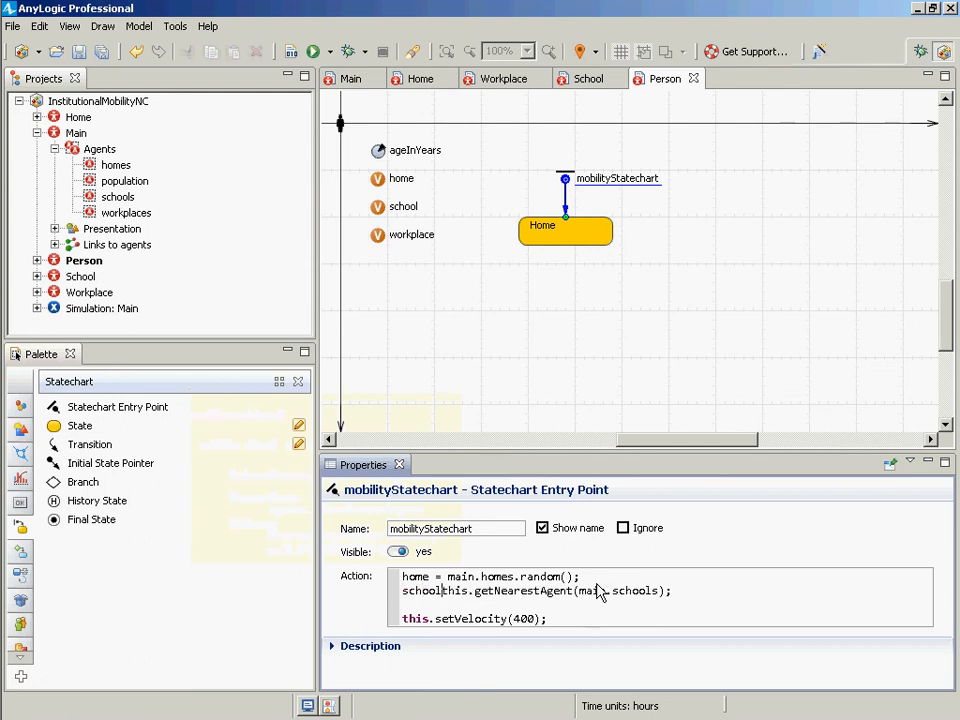
type(" =")
key("Home")
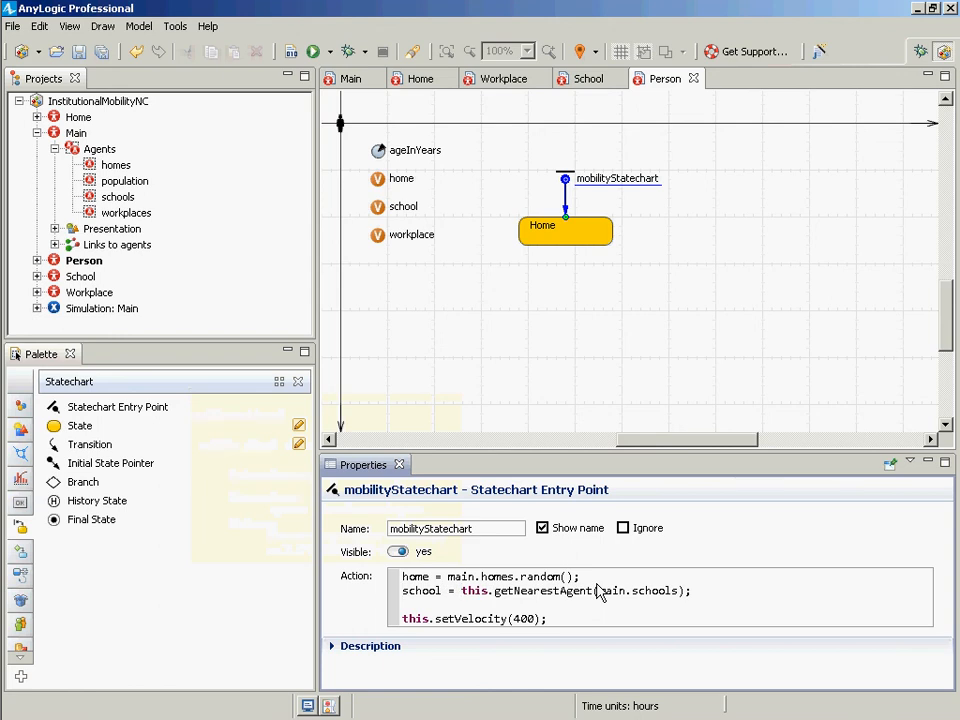
Add the line this.jumpTo(home.getX(), home.getY()); between the home and school assignments.
key("Down")
key("Up")
key("Left")
key("Return")
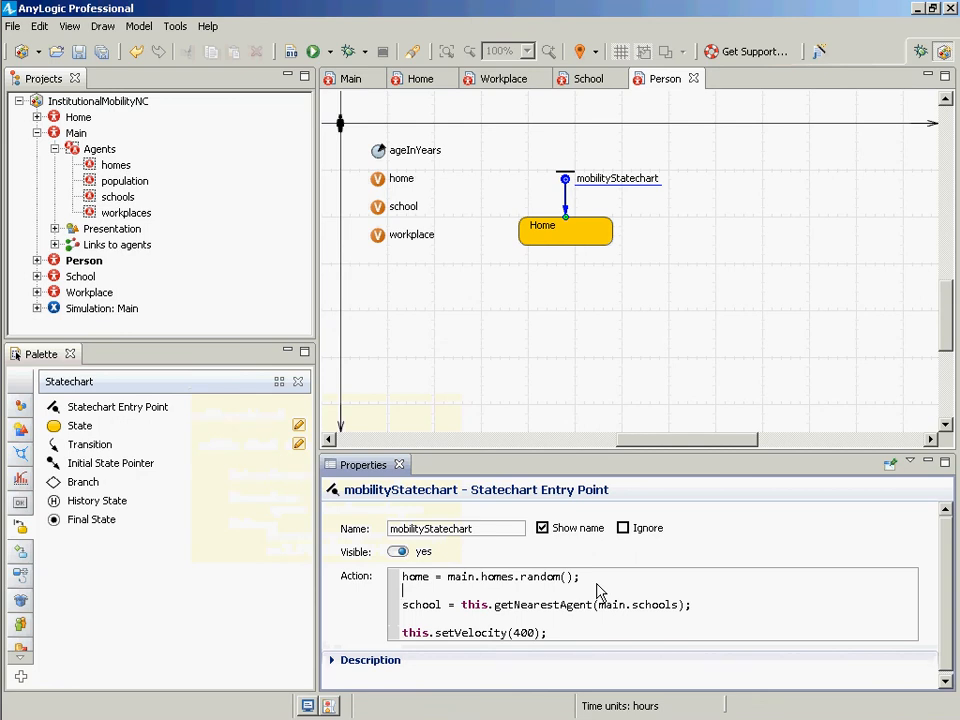
type("this.jumpTo(")
key("Delete")
type("home.getX()")
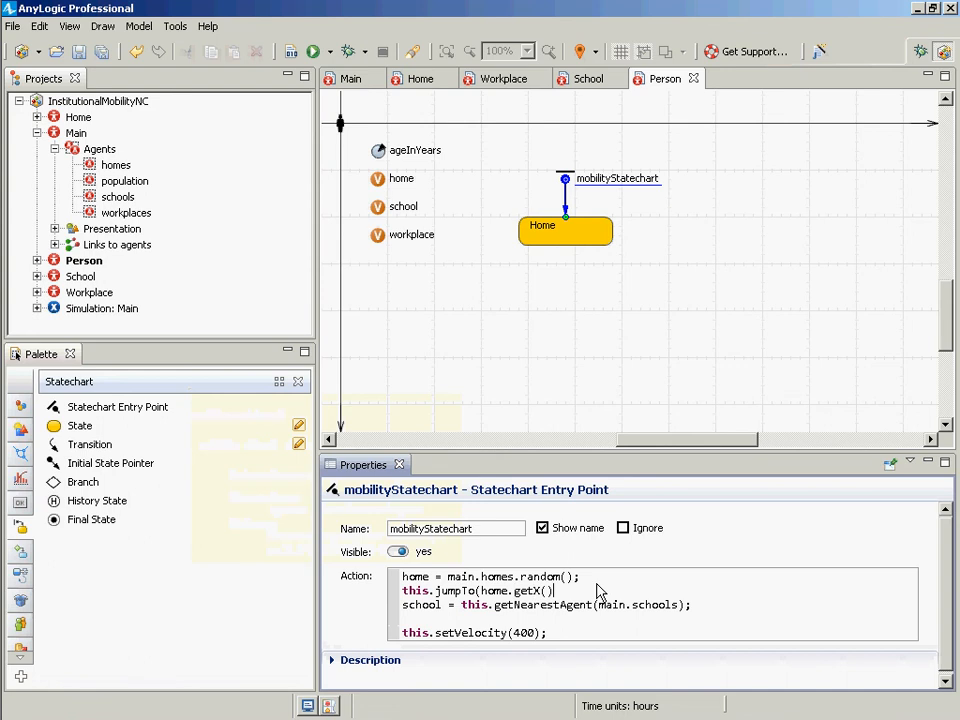
type(", home.getY());")
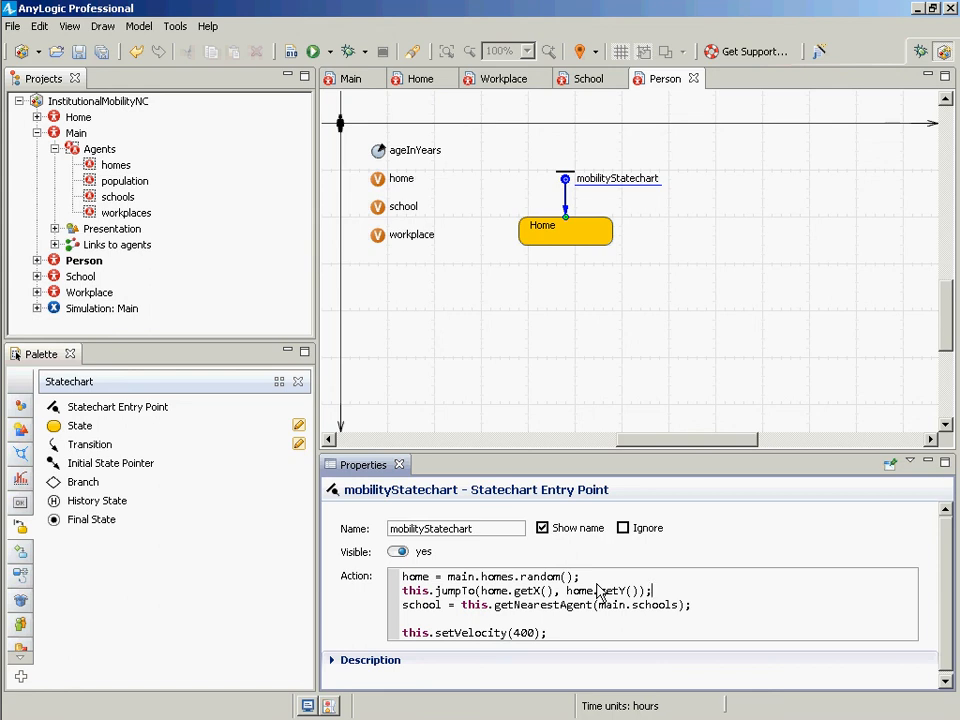
Add the line workplace = main.workplaces.random(); below the school assignment, leaving a blank line before setVelocity.
key("Down")
key("Down")
key("Down")
key("Home")
key("Up")
key("shift+Up")
key("Down")
key("shift+Up")
key("Down")
type("workplace = main.work")
key("ctrl+space")
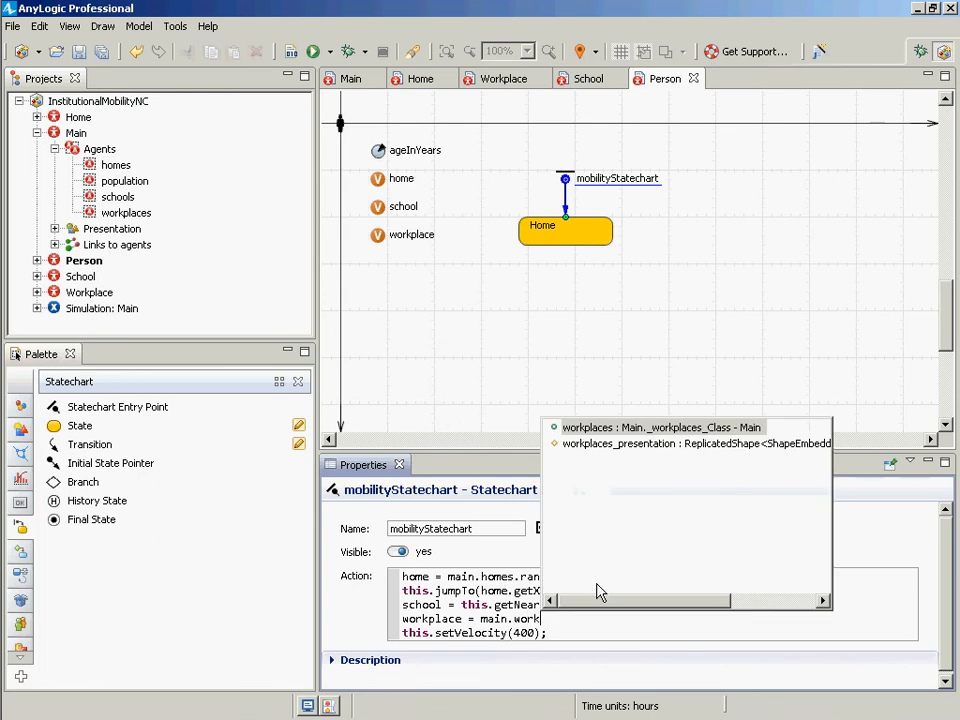
key("Return")
type(".rando")
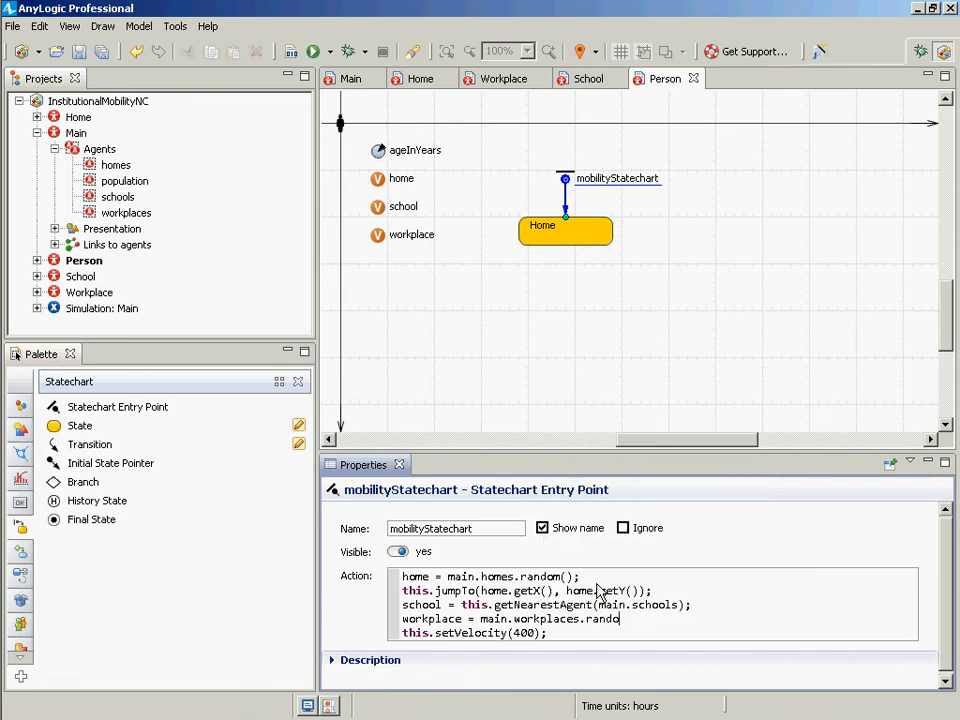
type("m();")
key("Return")
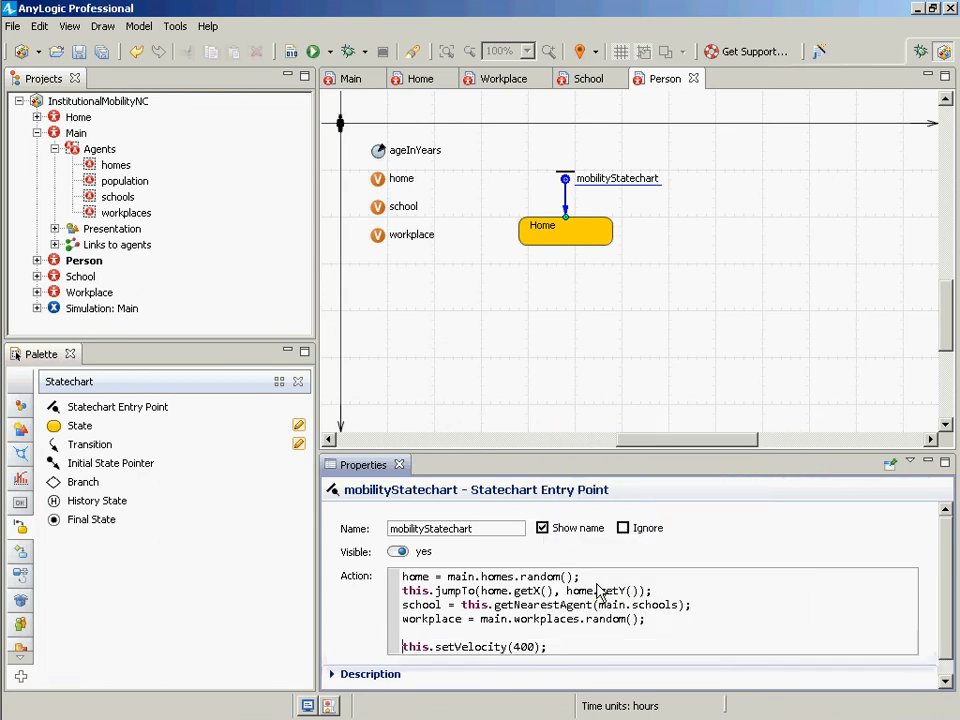
Save the model with the extended entry point action and build it to check for errors.
key("Up")
key("Down")
key("End")
key("ctrl+s")
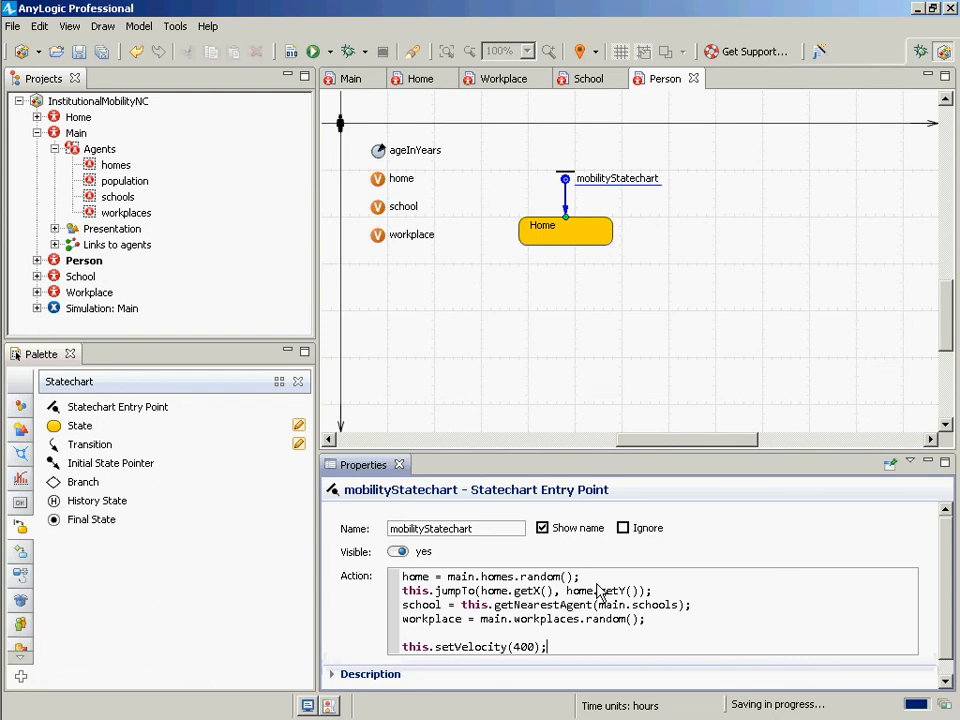
key("ctrl+a")
key("End")
left_click(289, 50)
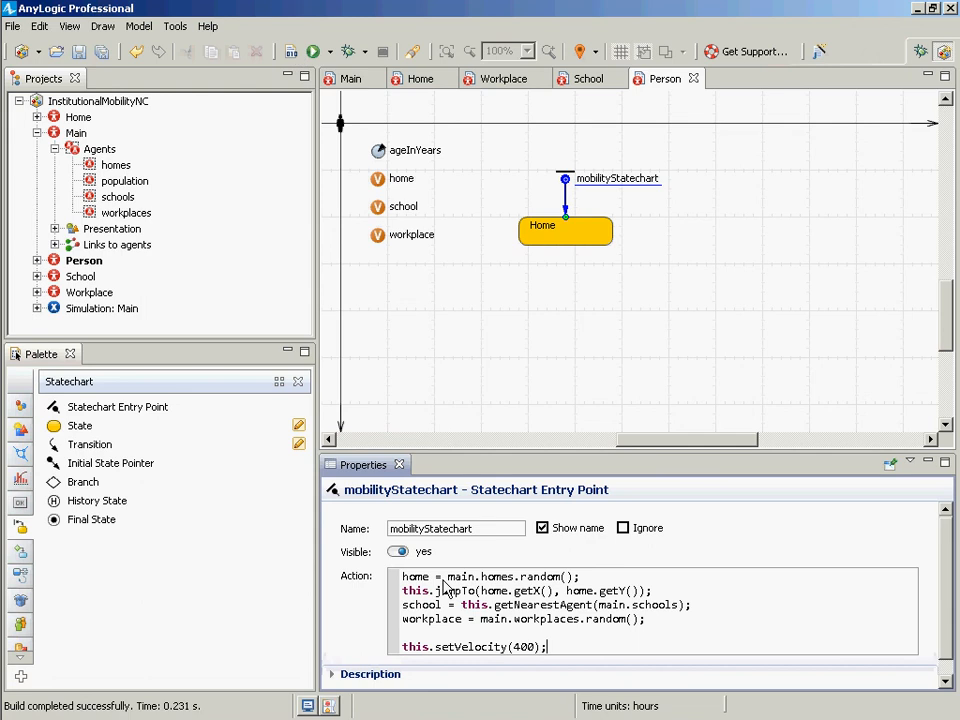
Copy the entire mobilityStatechart entry point action and replace the text of the untitled Notepad document with it.
key("ctrl+a")
key("ctrl+c")
key("alt+Tab")
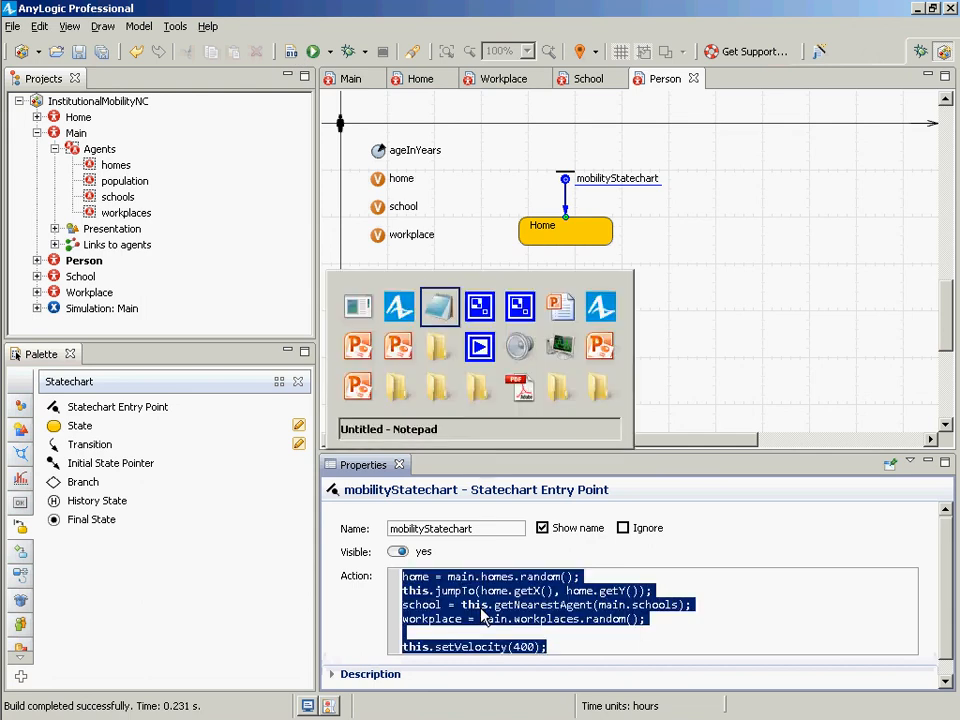
key("ctrl+a")
key("ctrl+v")
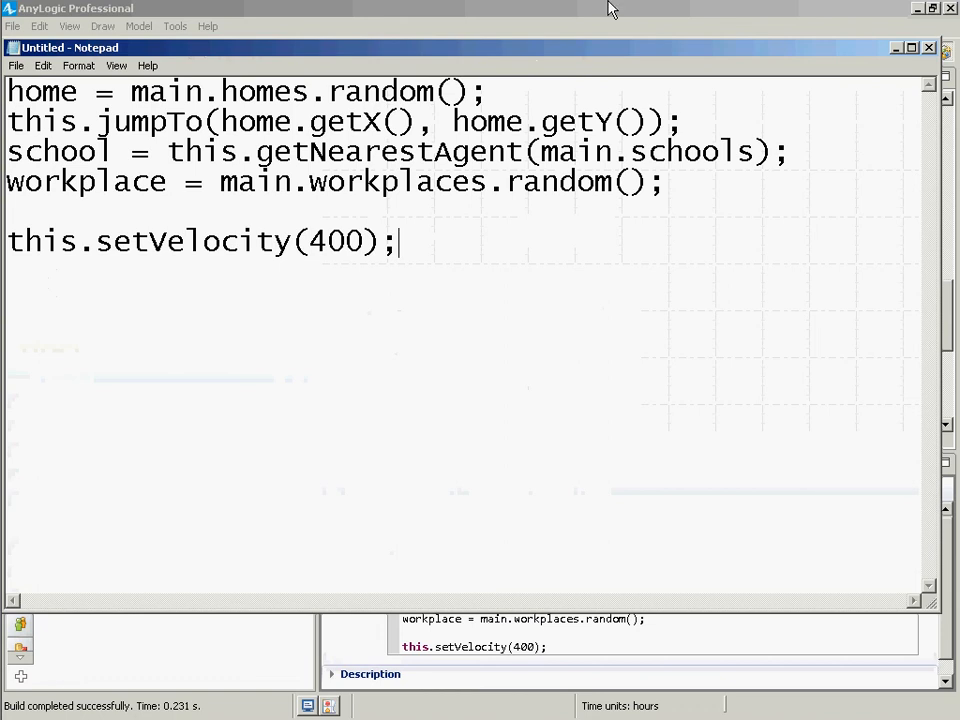
Insert blank lines after the jumpTo line and after the school assignment in the Notepad copy.
left_click(679, 122)
key("Return")
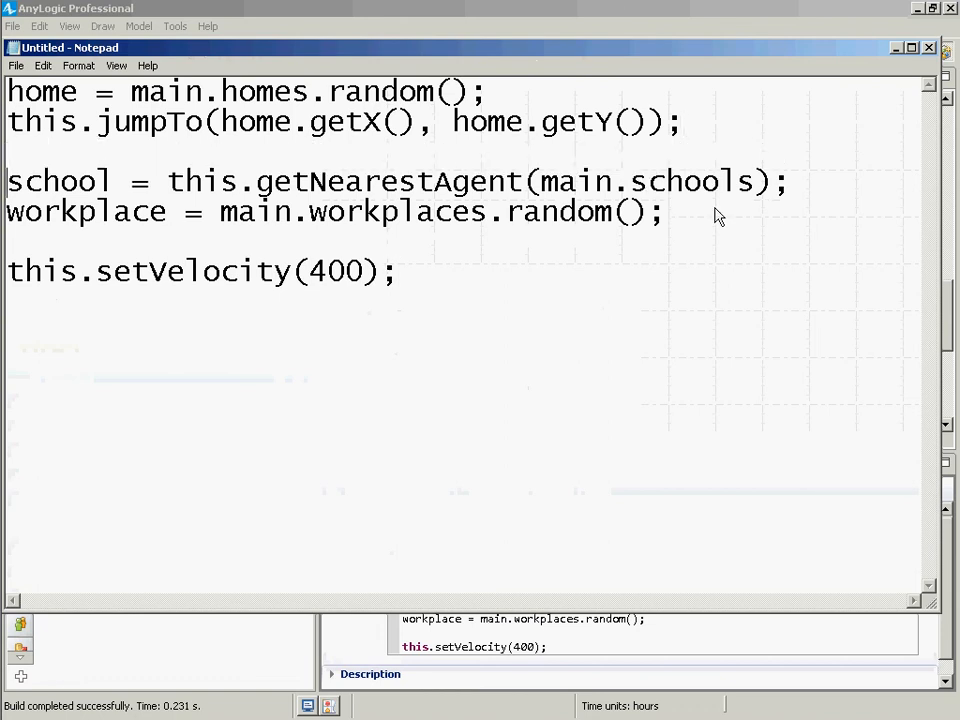
key("Return")
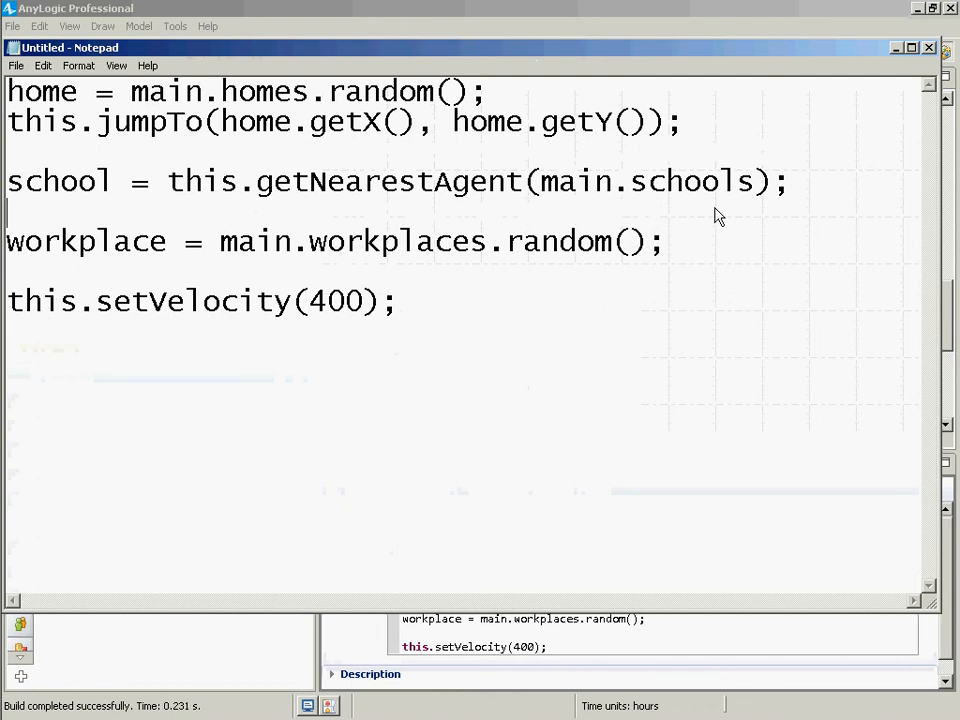
Examine the school assignment, the workplace assignment and the setVelocity call in the Notepad copy of the code.
key("Up")
key("ctrl+Left")
key("ctrl+Left")
key("ctrl+Left")
key("ctrl+Left")
key("ctrl+Left")
key("ctrl+Right")
key("ctrl+Right")
key("ctrl+Right")
key("ctrl+Right")
key("ctrl+Right")
key("ctrl+Right")
key("Left")
key("Left")
key("Left")
key("Left")
key("ctrl+shift+Left")
key("Down")
key("Down")
key("shift+Down")
key("shift+Down")
key("Right")
key("shift+Right")
key("shift+End")
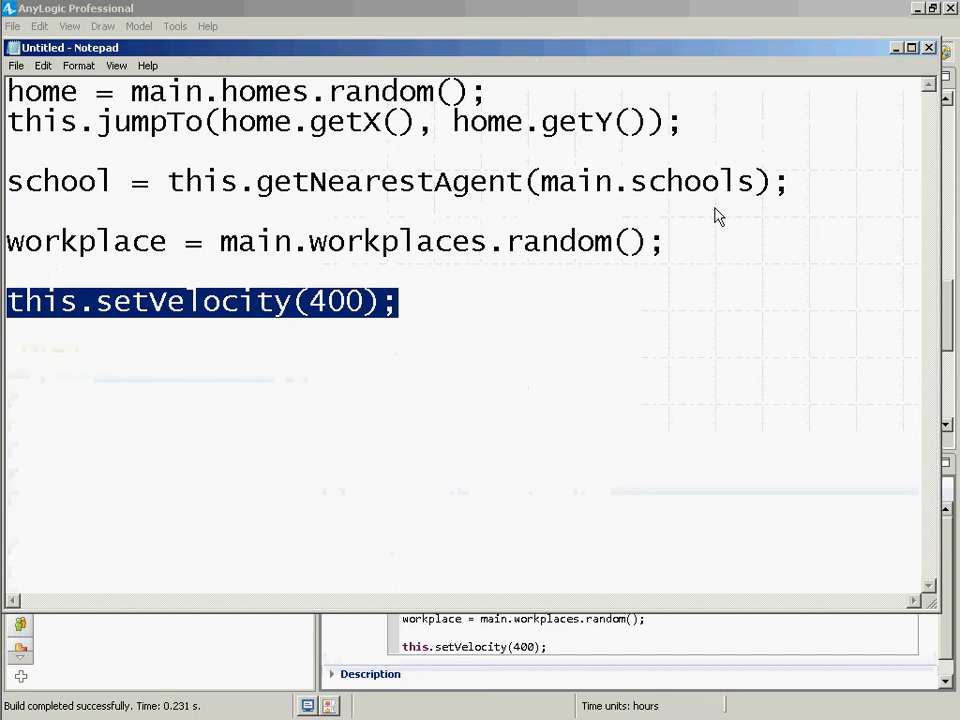
key("Up")
key("Down")
key("shift+Right")
key("End")
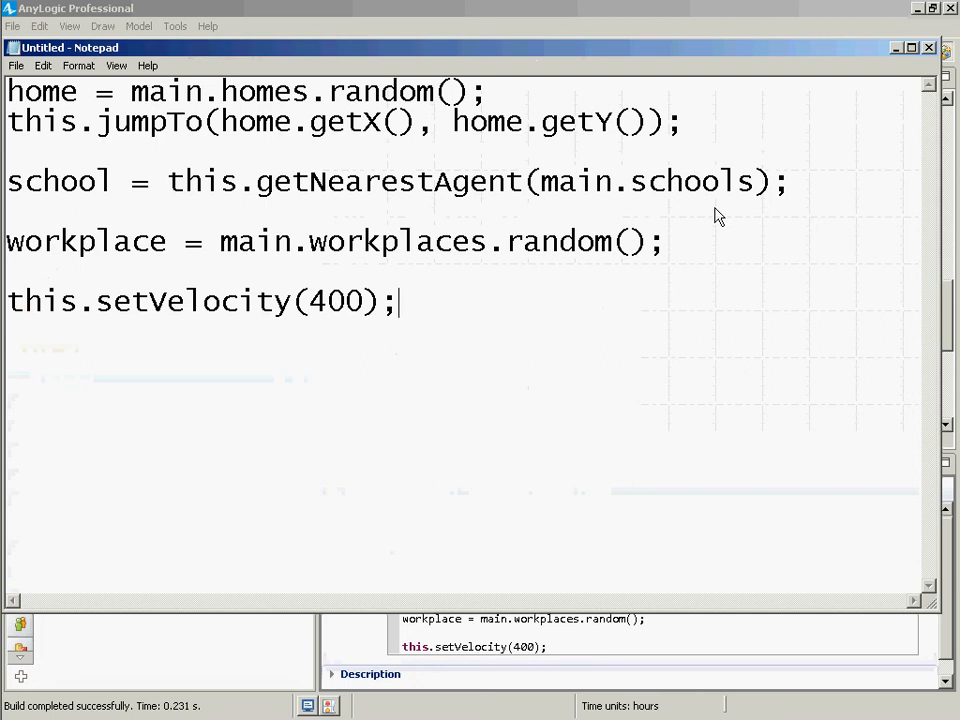
Replace the entry point action in AnyLogic with the spaced-out code copied from Notepad, and save the model.
key("shift+Home")
key("shift+Up")
key("shift+Up")
key("shift+Up")
key("shift+Up")
key("shift+Up")
key("shift+Up")
key("shift+Up")
key("ctrl+c")
key("alt+Tab")
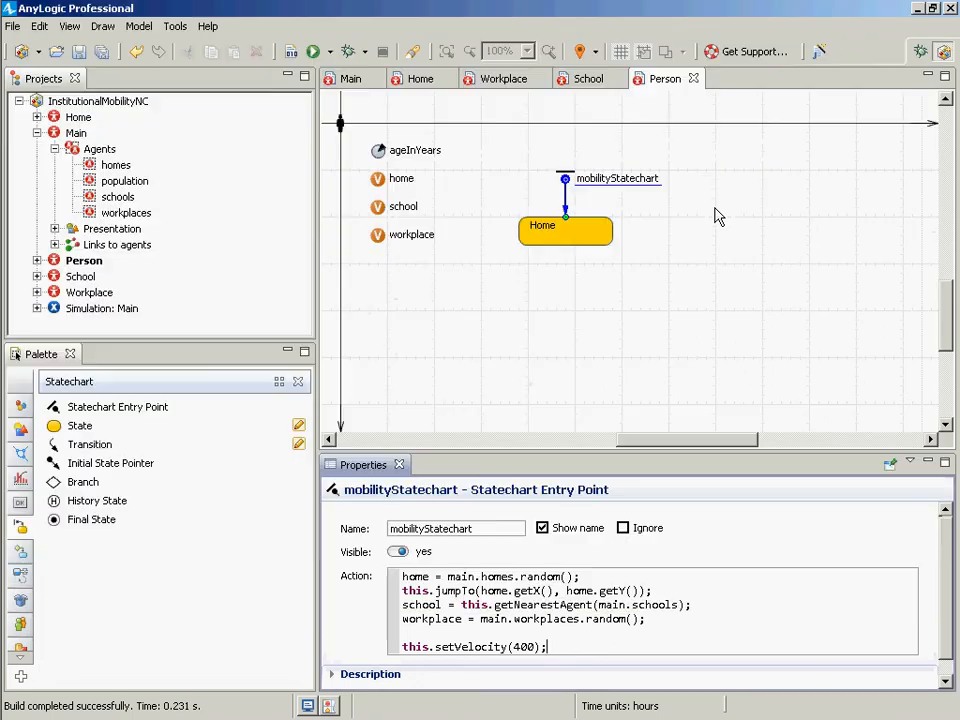
key("ctrl+a")
key("ctrl+v")
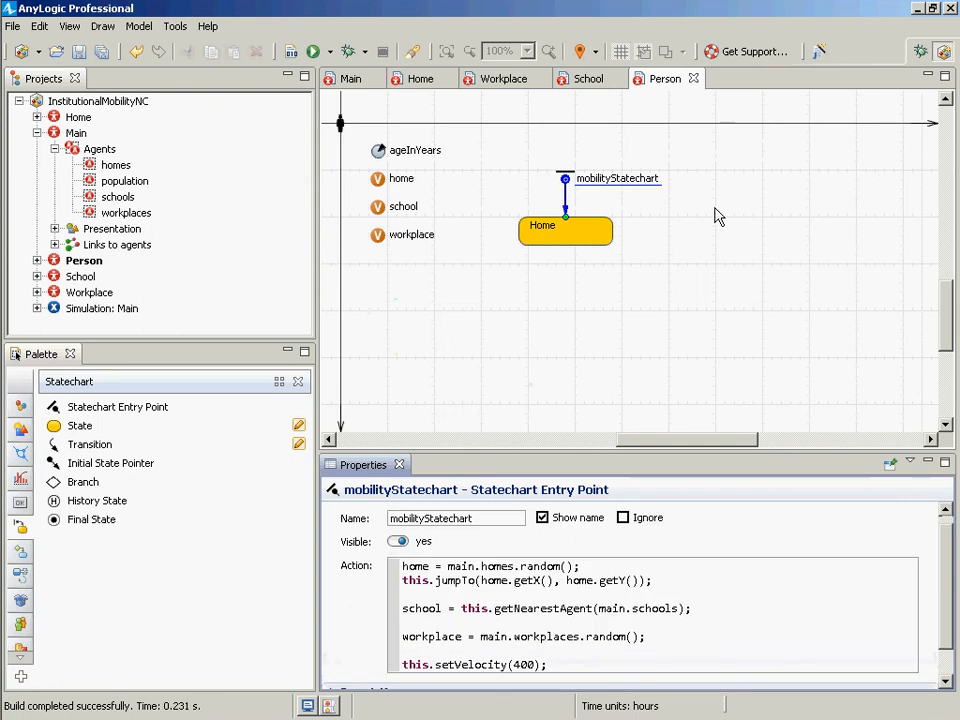
key("ctrl+s")
Add a state named School below and to the right of the Home state in Person's statechart.
left_click_drag(58, 430, 606, 292)
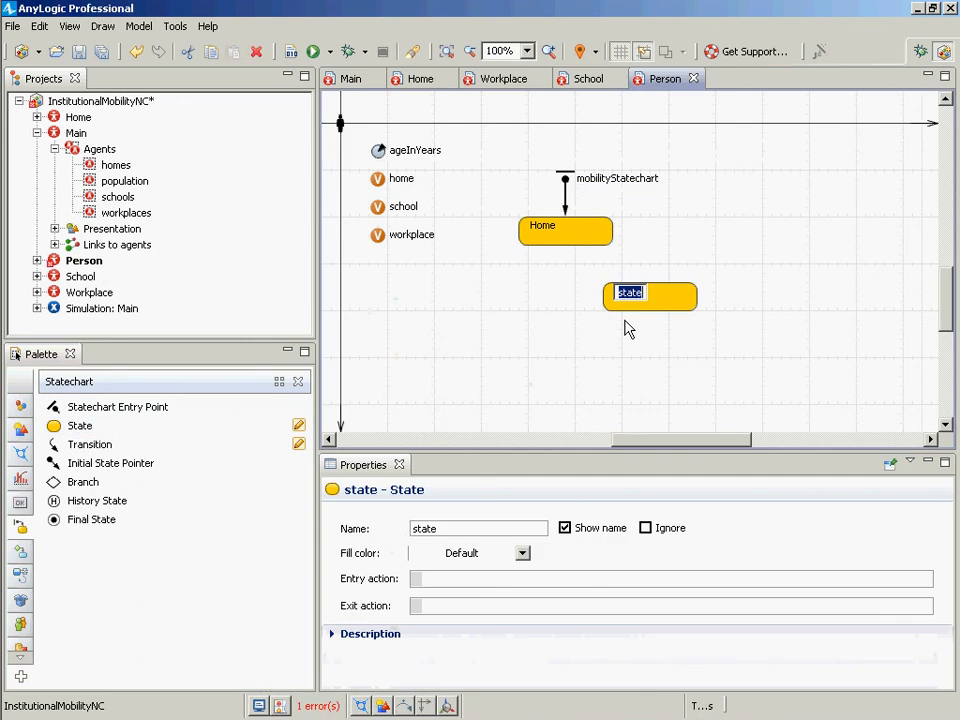
type("school")
key("Home")
key("Delete")
type("S")
key("Return")
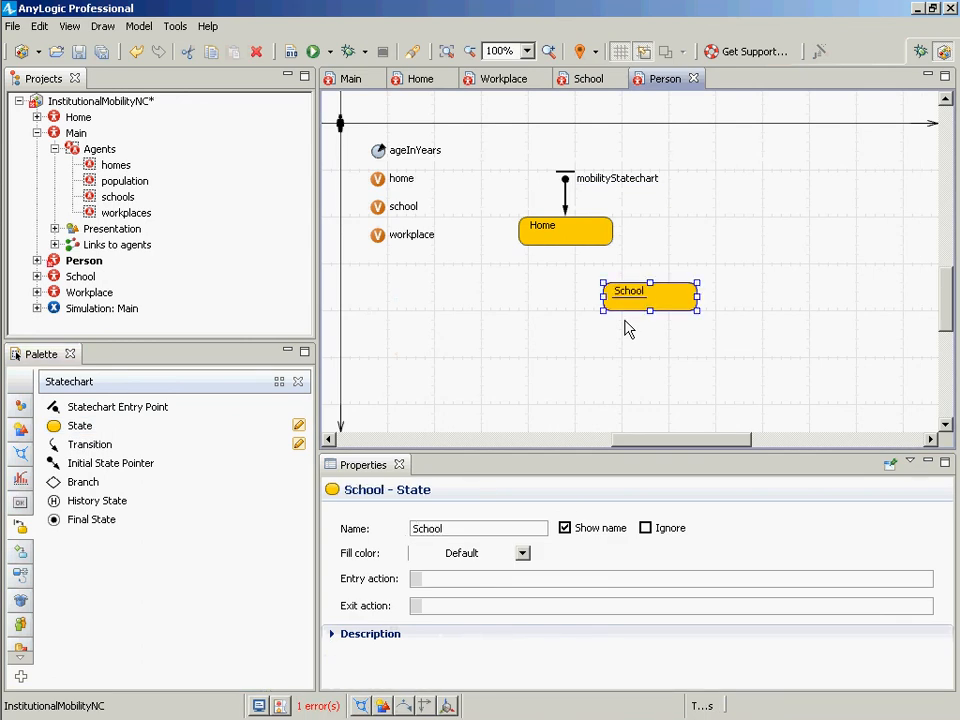
Add a state named Workplace below and to the left of Home, level with the School state.
left_click_drag(72, 432, 450, 283)
type("W")
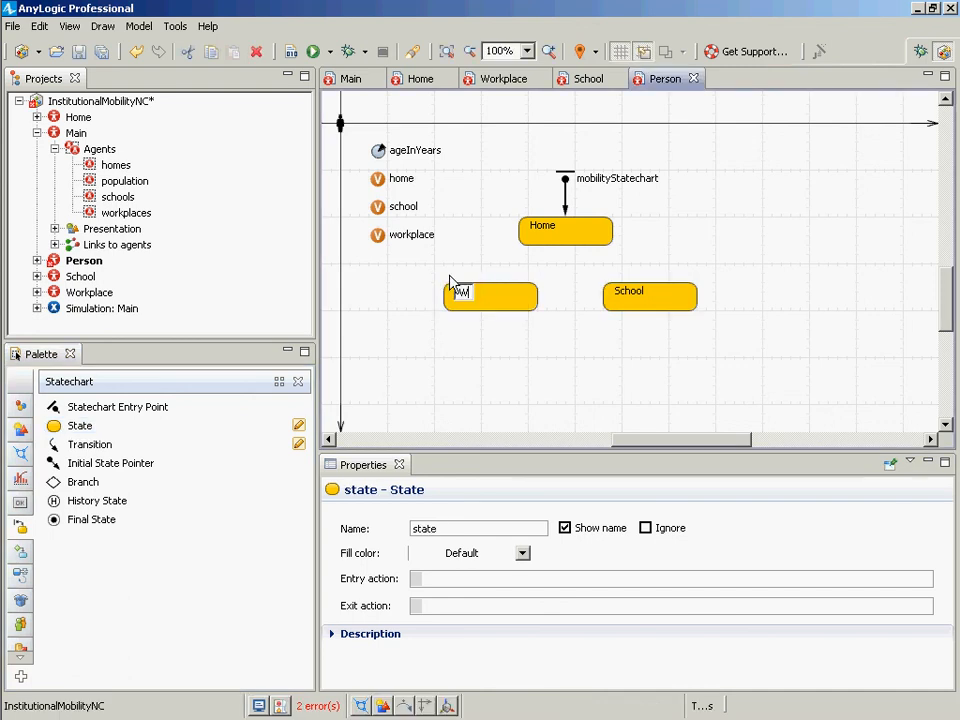
type("orkplace")
key("Return")
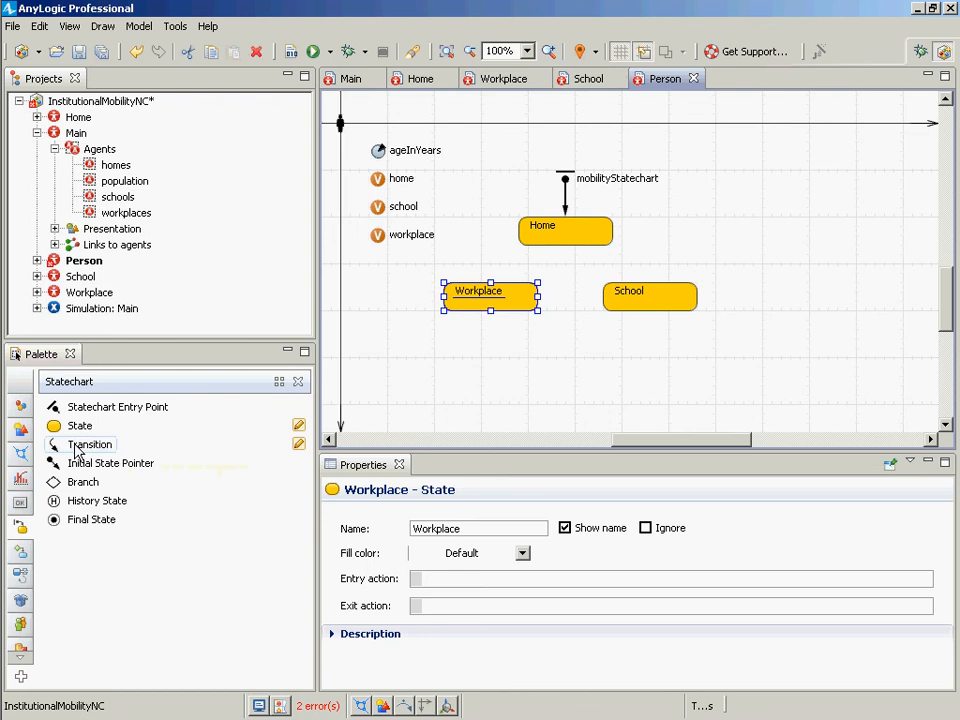
Connect Home by a downward transition to a new branch, moving the Workplace and School states down to make room.
left_click_drag(98, 448, 533, 329)
left_click_drag(611, 306, 615, 325)
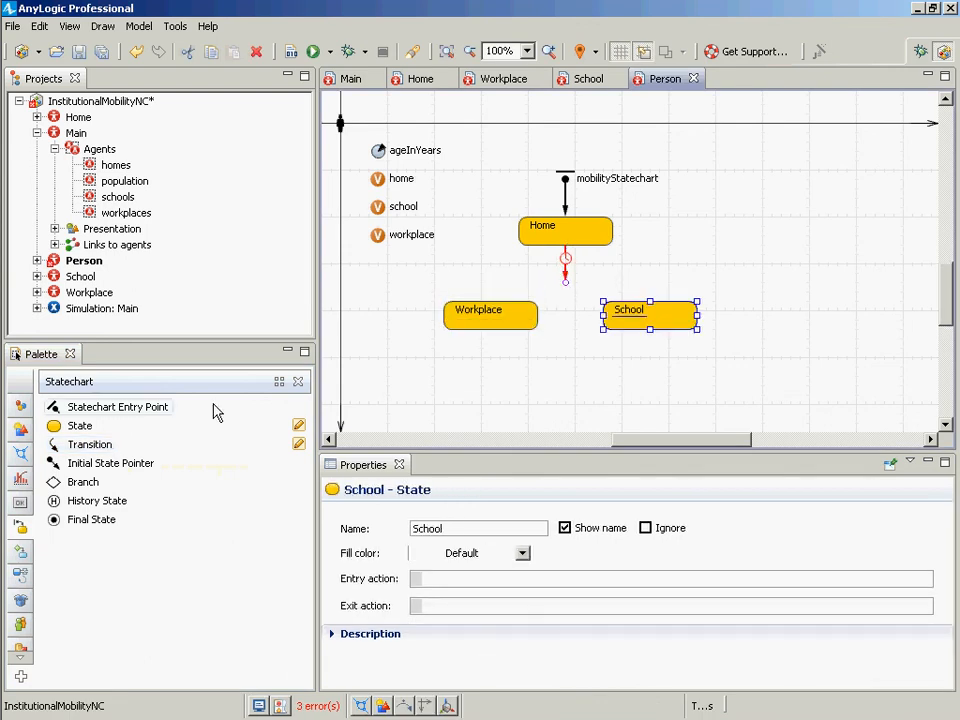
left_click(62, 482)
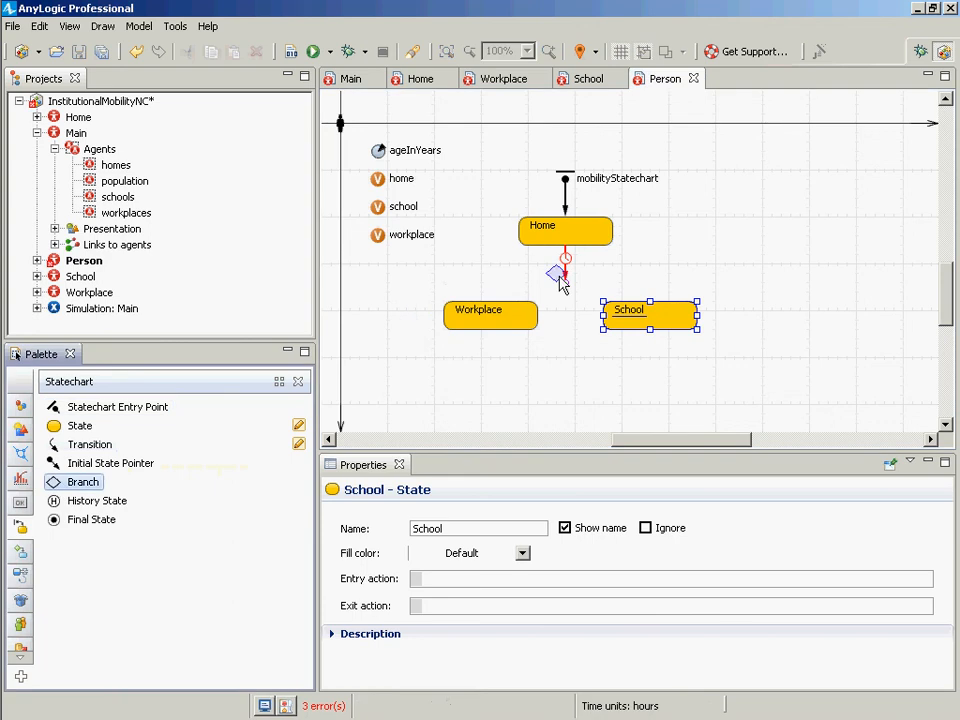
left_click(563, 293)
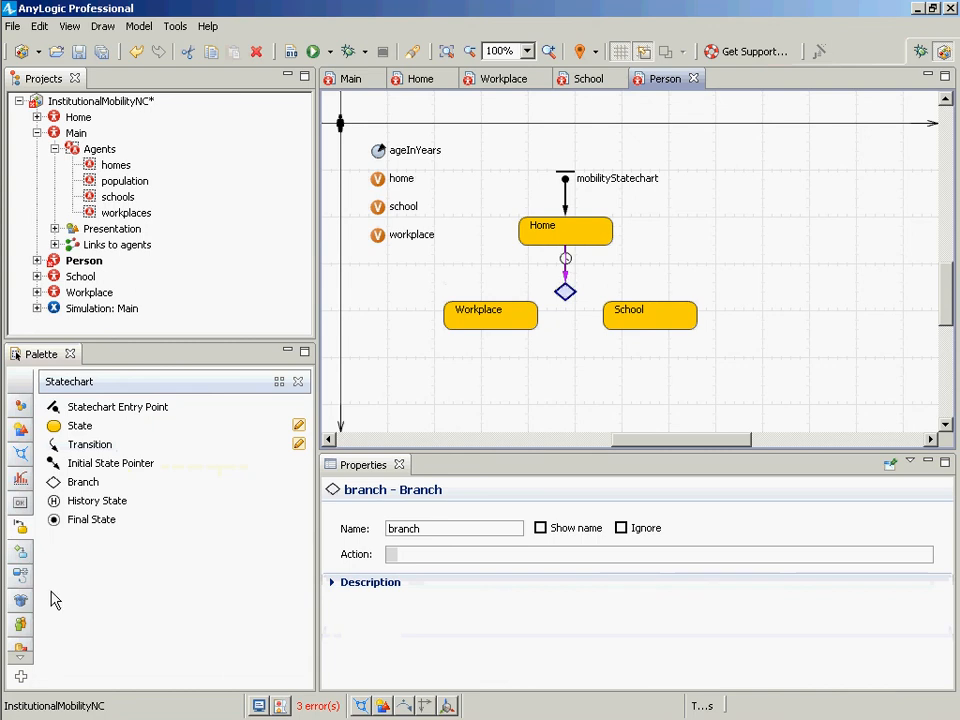
Draw a transition from the branch to the School state.
left_click(96, 446)
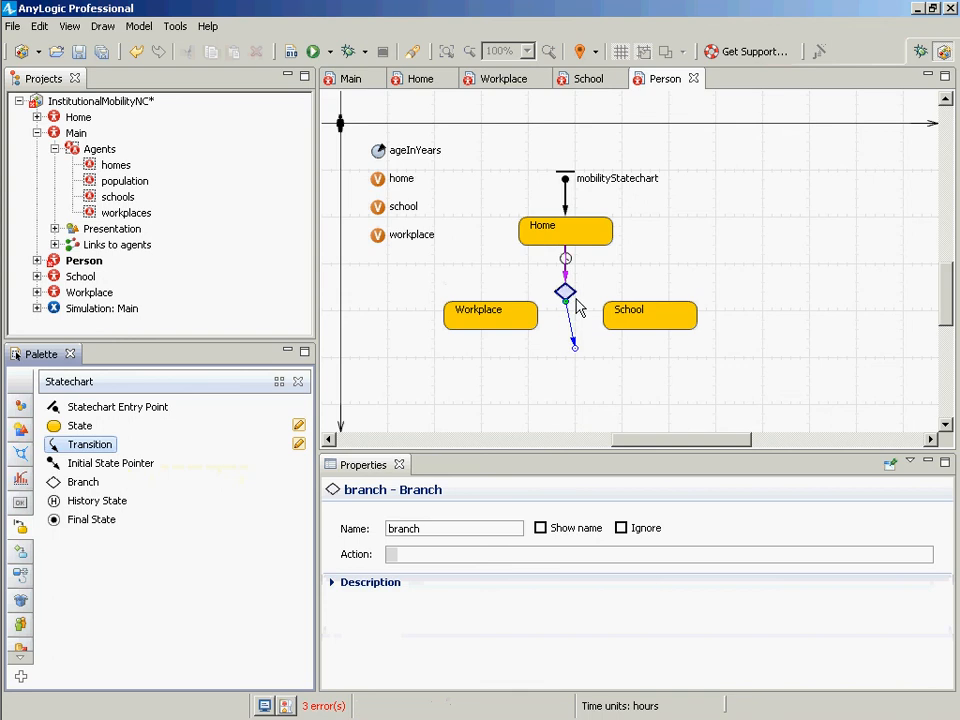
double_click(574, 328)
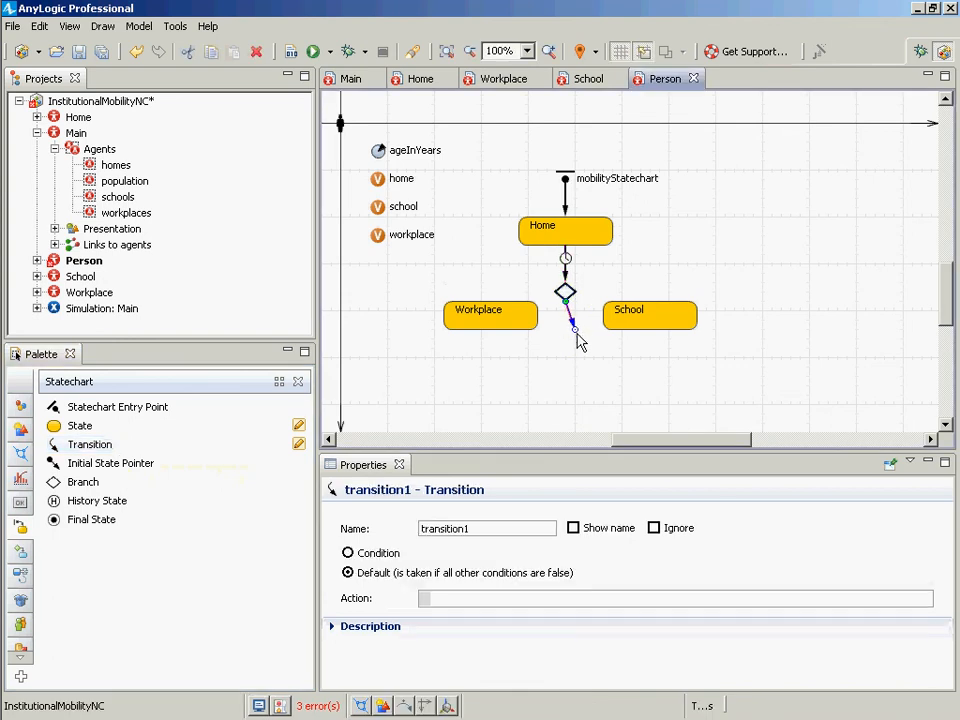
left_click_drag(575, 330, 603, 311)
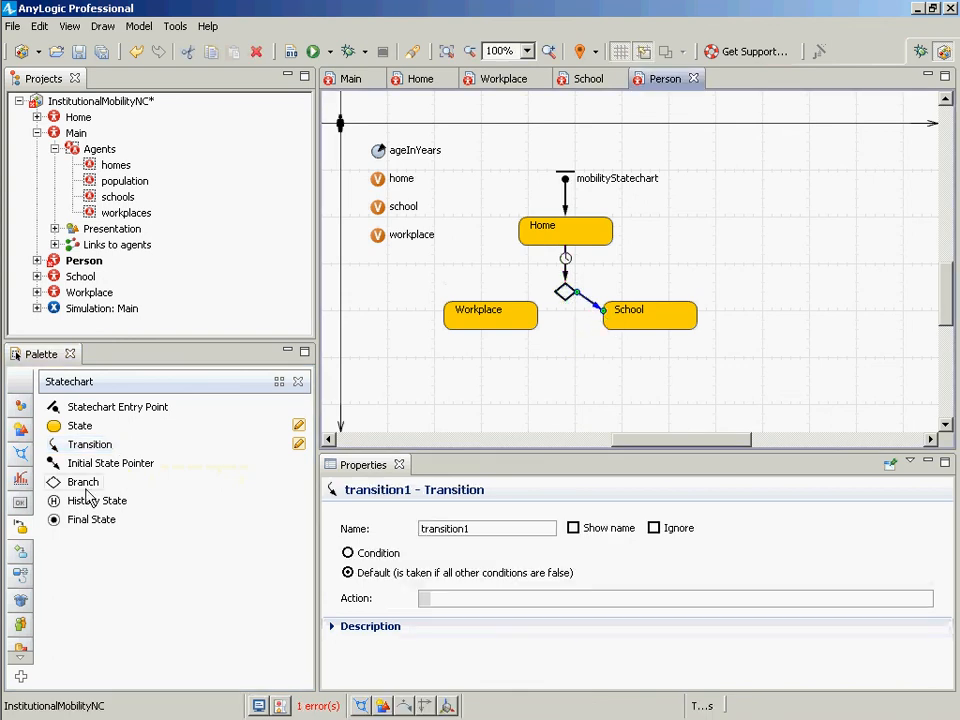
Draw a transition from the branch to the Workplace state and shift Workplace slightly left.
double_click(78, 445)
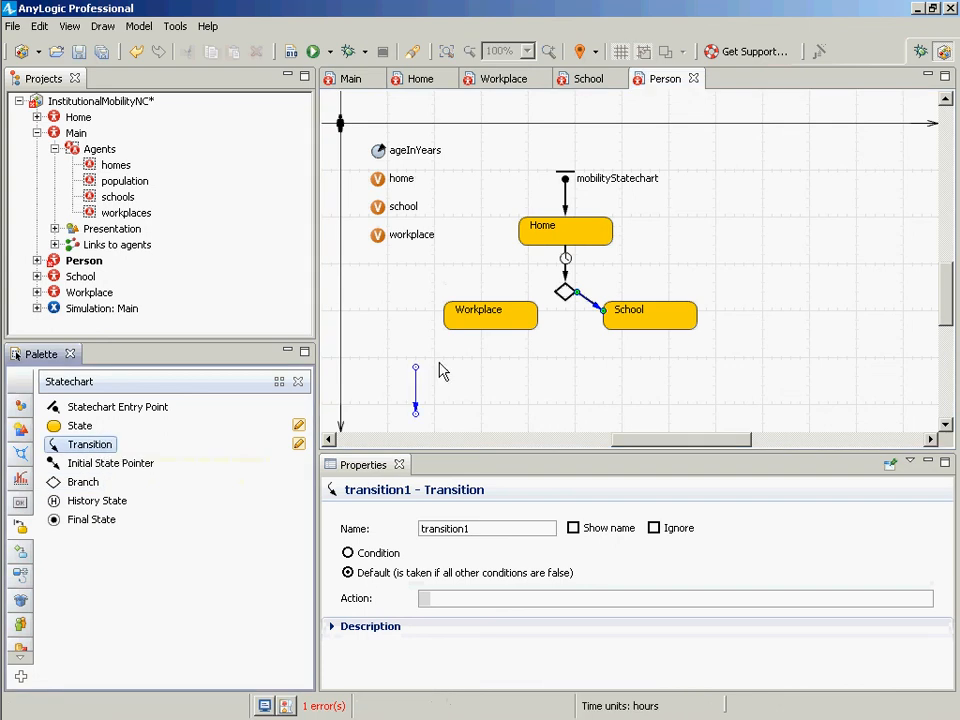
double_click(557, 339)
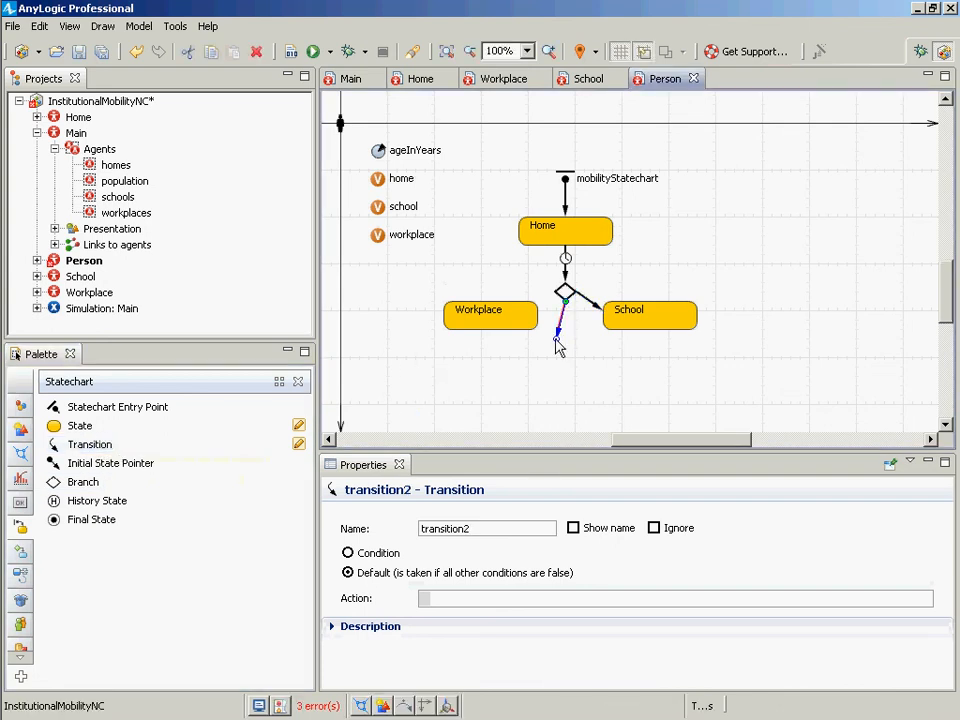
left_click_drag(558, 341, 485, 320)
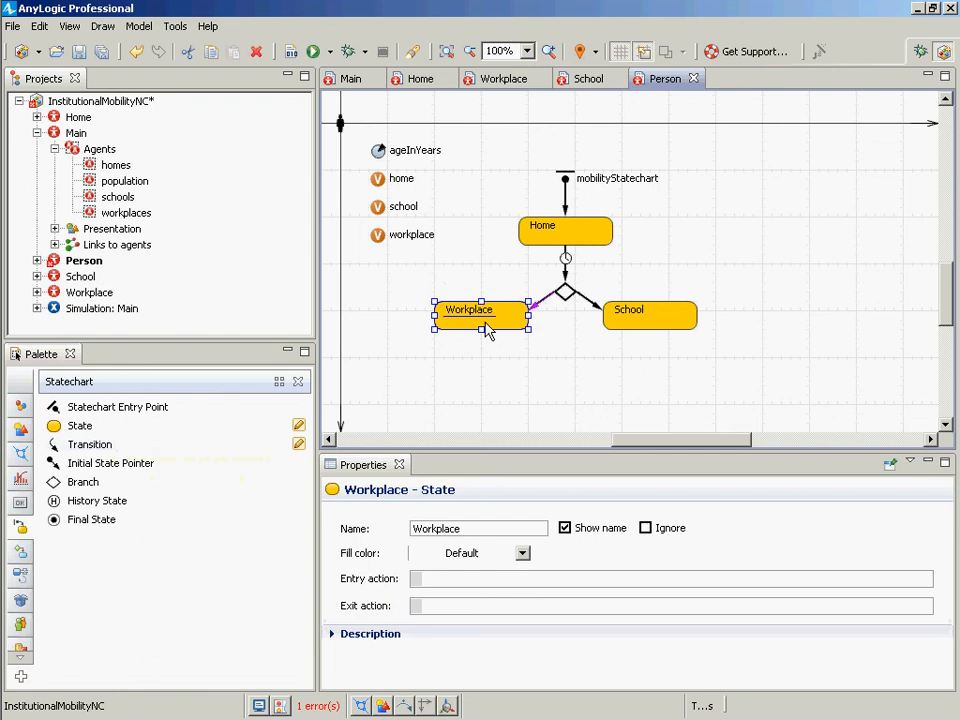
mouse_move(3, 510)
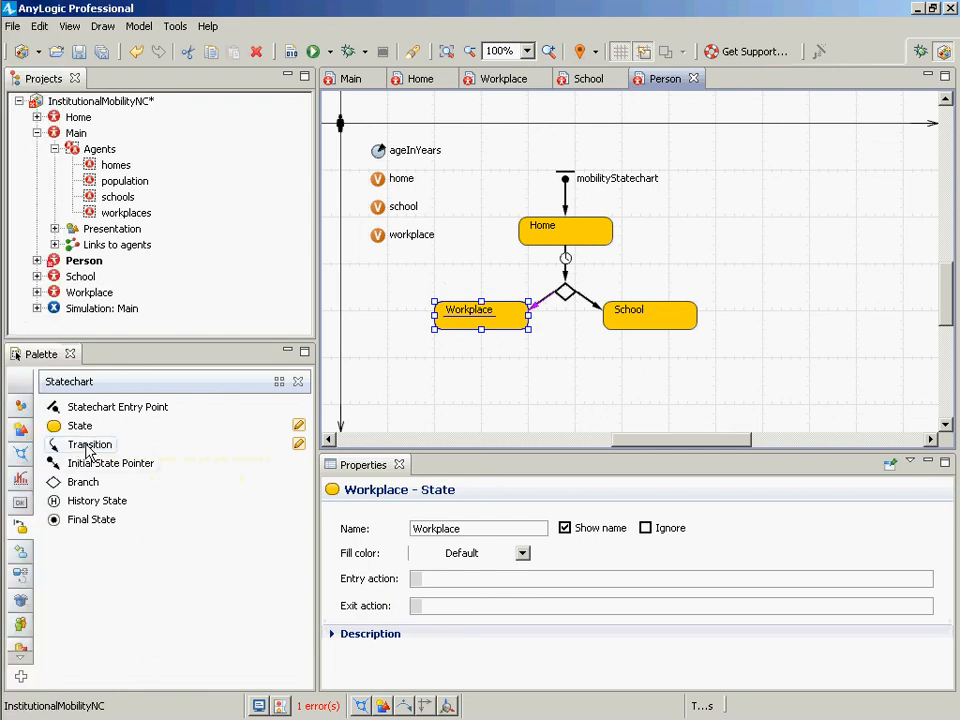
left_click_drag(88, 450, 669, 312)
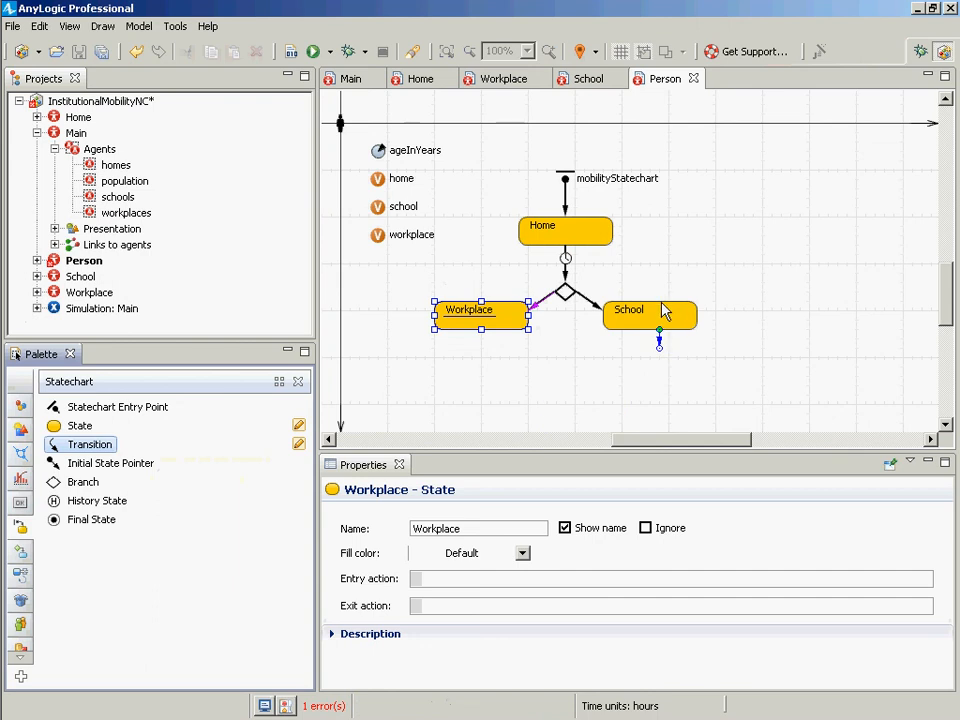
left_click_drag(665, 313, 255, 403)
Keep the transition from Home to the branch triggered by Timeout, set its timeout to 16, and save the model.
left_click(565, 272)
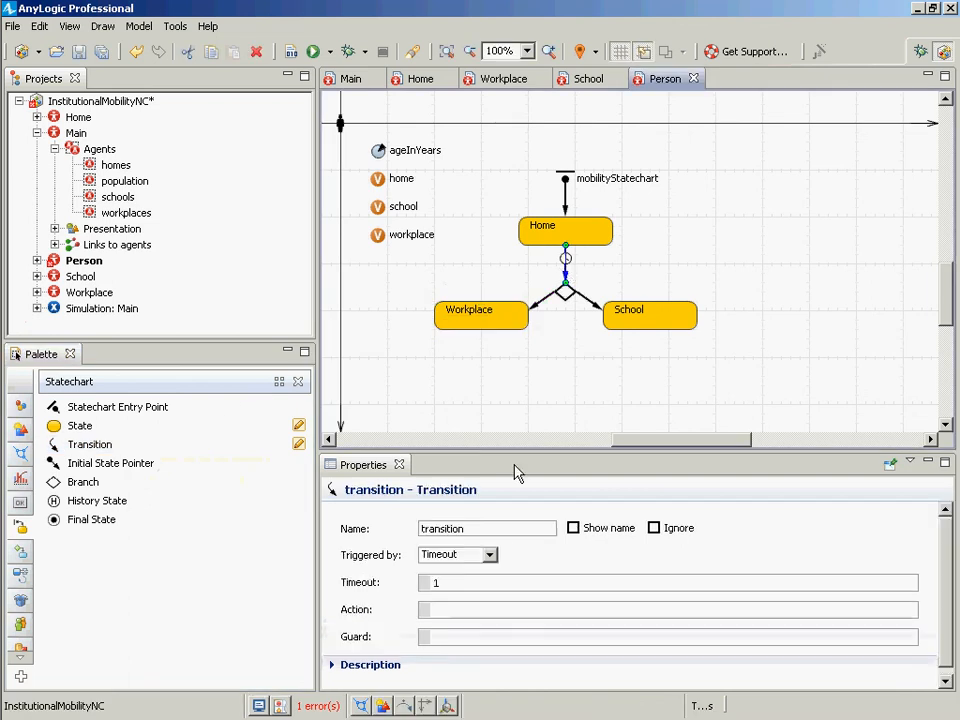
left_click(489, 556)
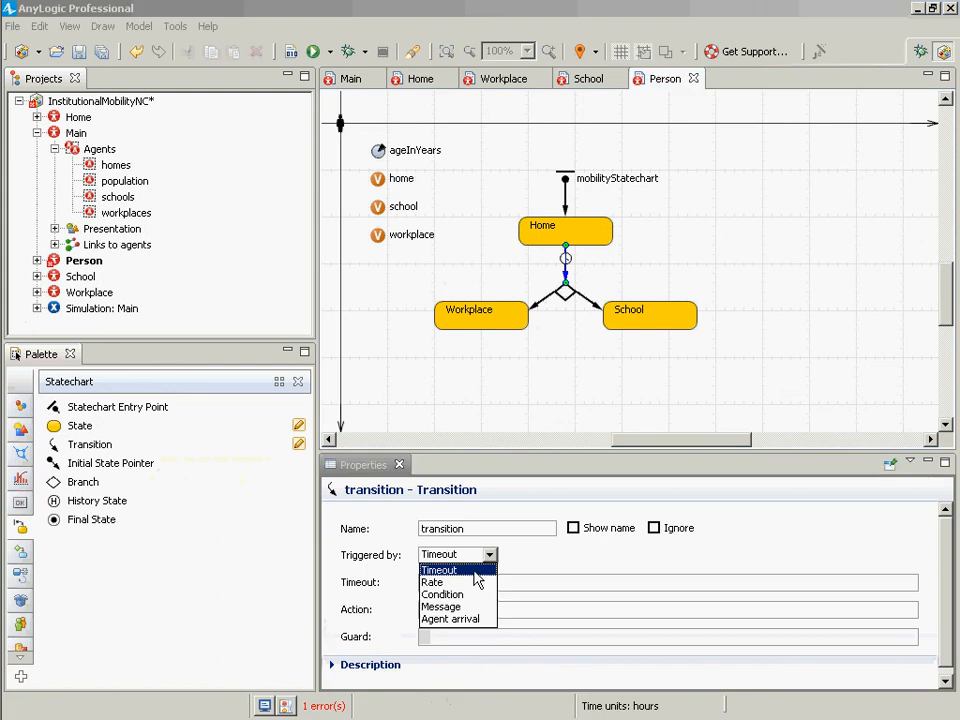
left_click(475, 571)
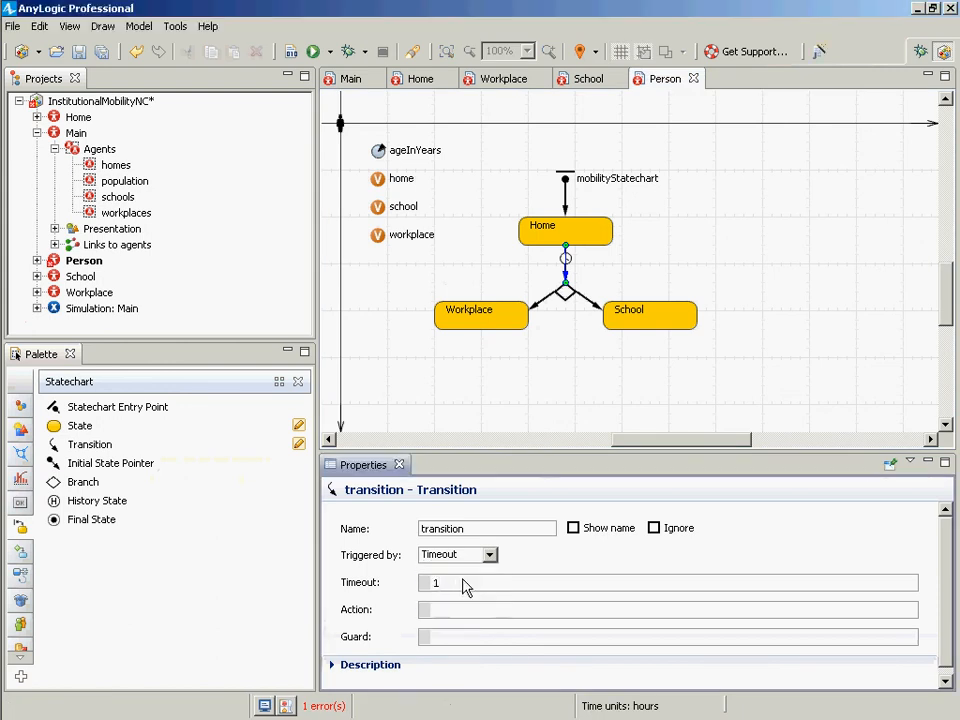
left_click(463, 586)
type(".6")
key("ctrl+s")
Review the transitions leaving Home and the branch, and check the time units in the InstitutionalMobilityNC model properties.
left_click(567, 274)
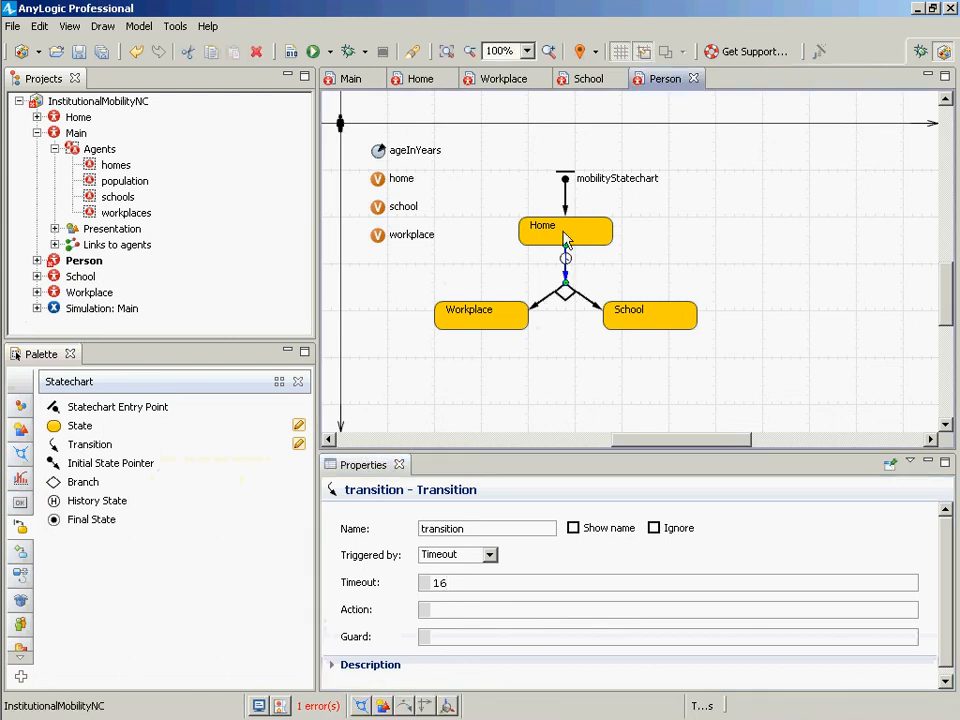
left_click(537, 309)
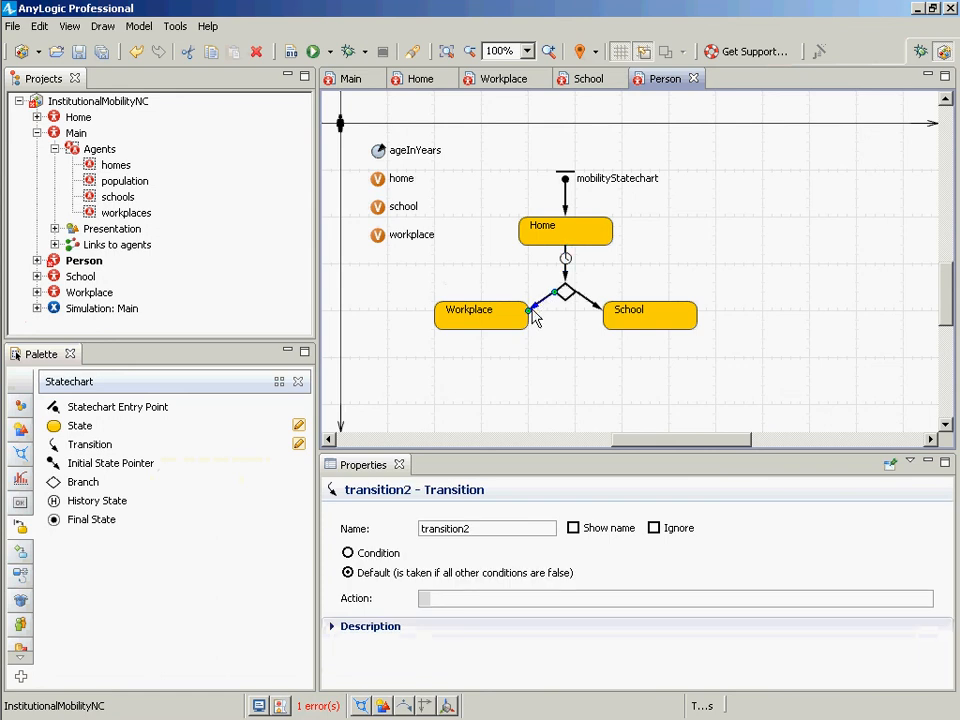
left_click(565, 271)
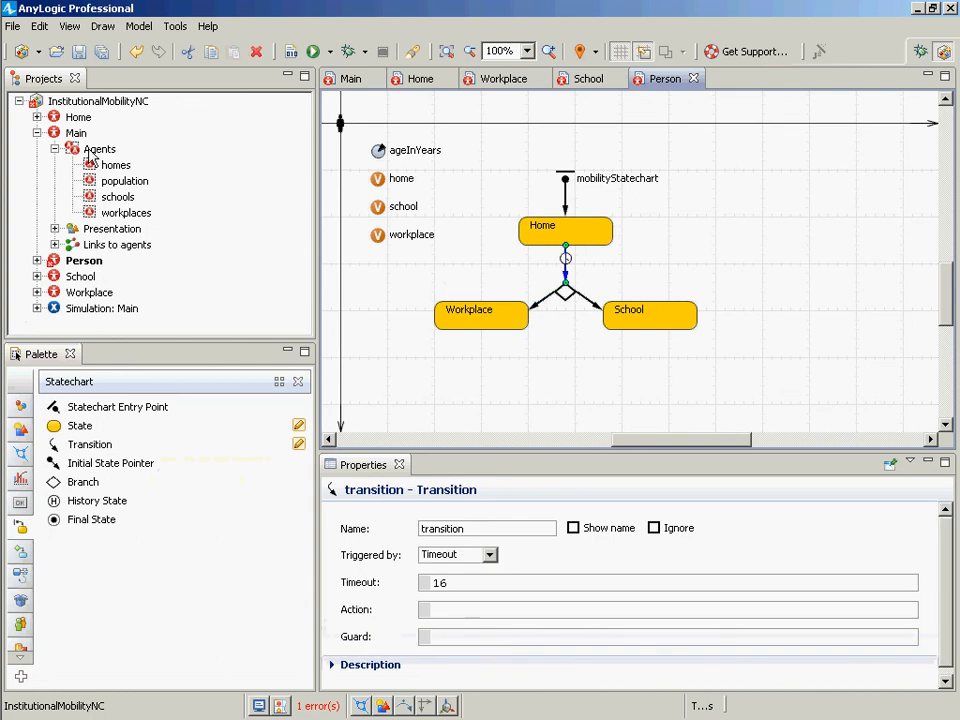
left_click(100, 101)
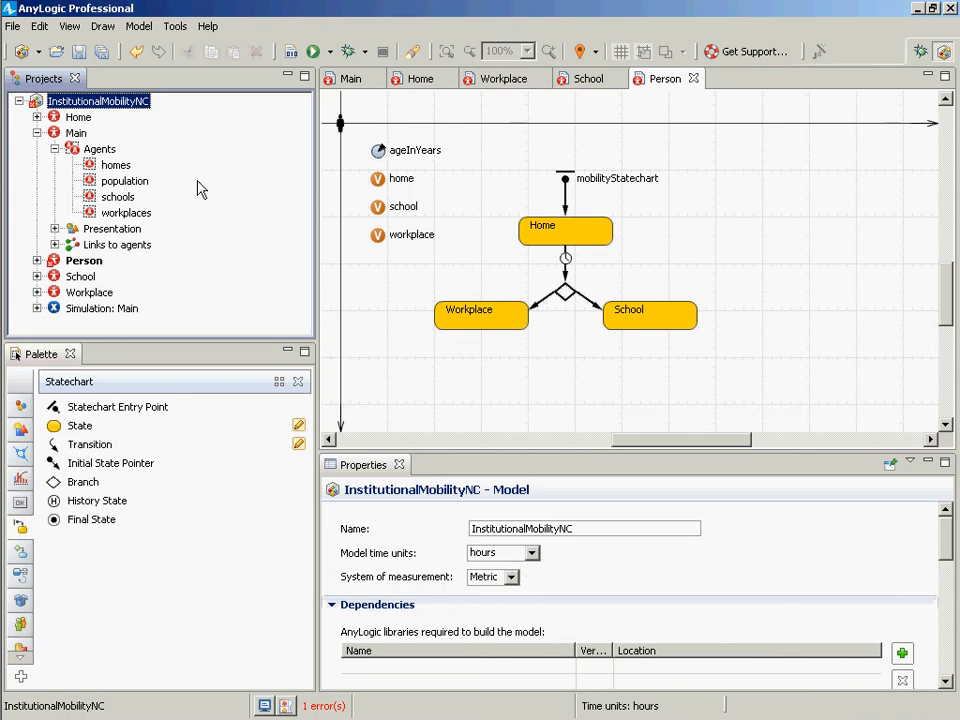
key("ctrl+s")
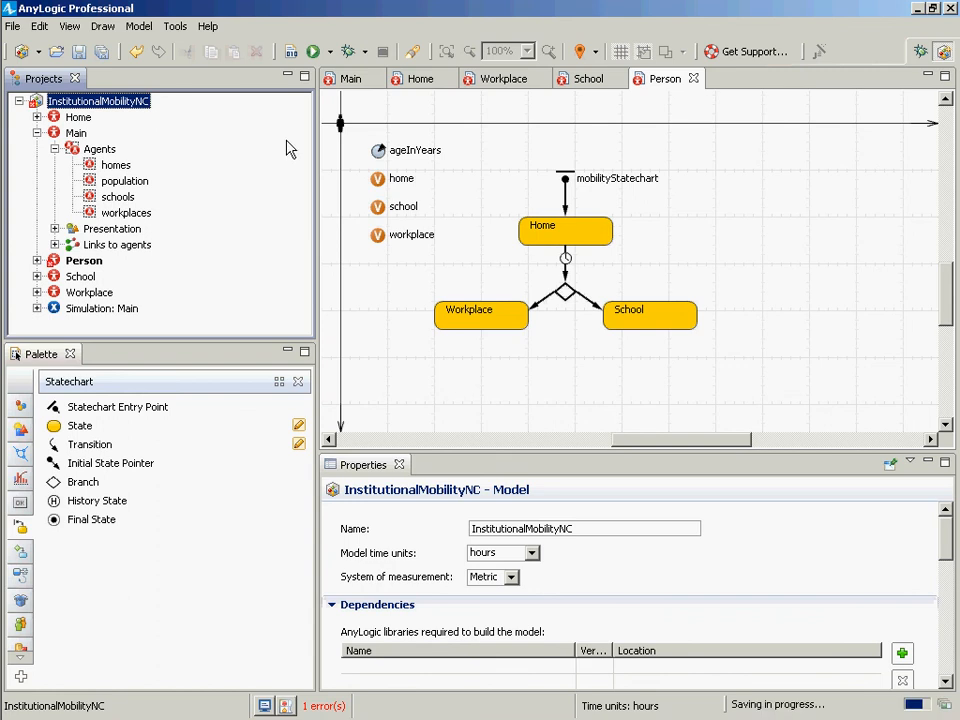
Rename the transition from Home to the branch as leavingHome and show its name on the diagram.
left_click(565, 263)
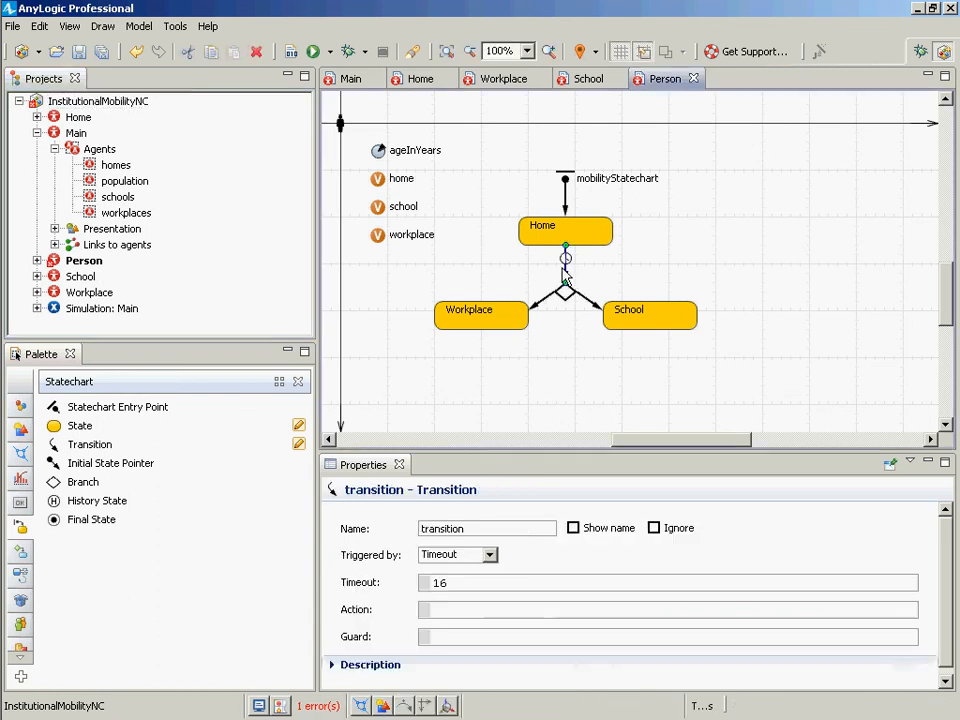
double_click(466, 530)
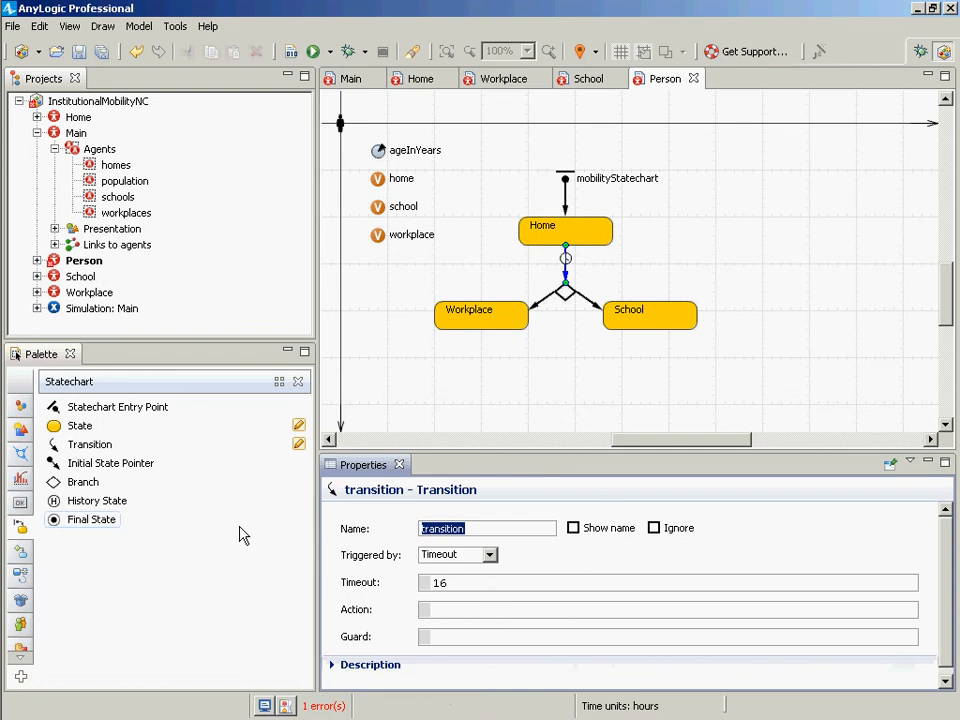
type("leavingHome")
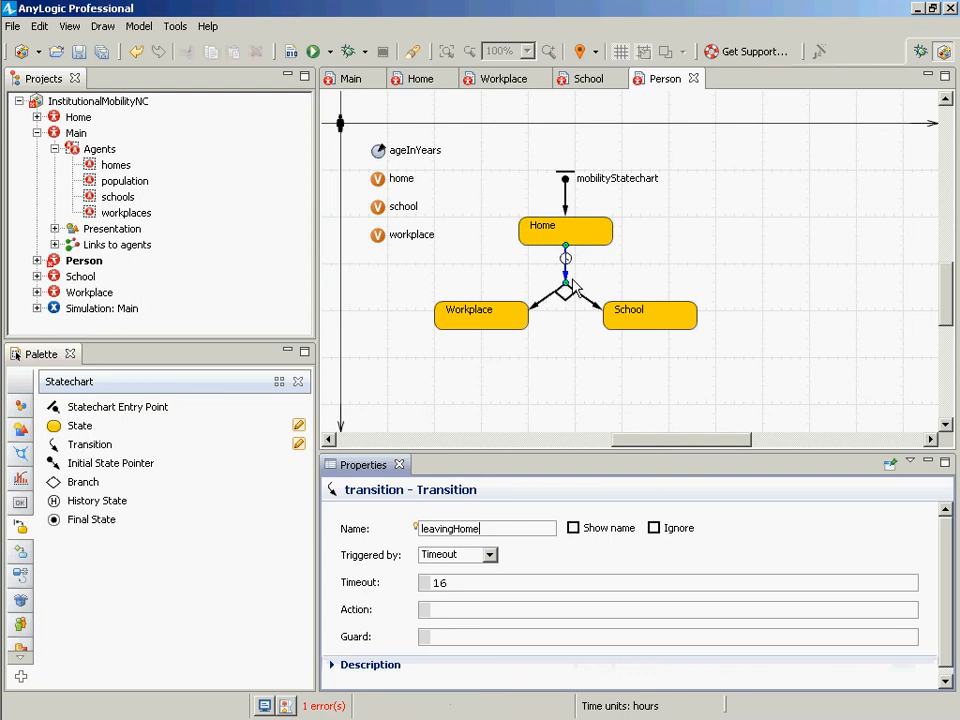
left_click(590, 528)
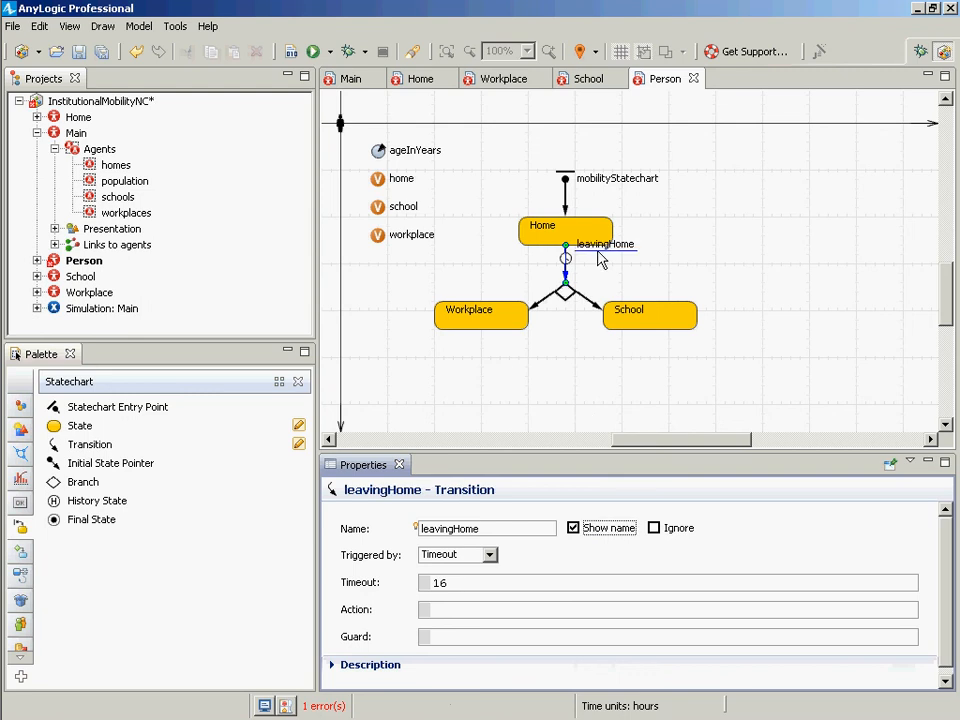
Move the leavingHome label down beside its transition arrow and review the settings of the branch's transition to Workplace.
left_click_drag(600, 258, 600, 269)
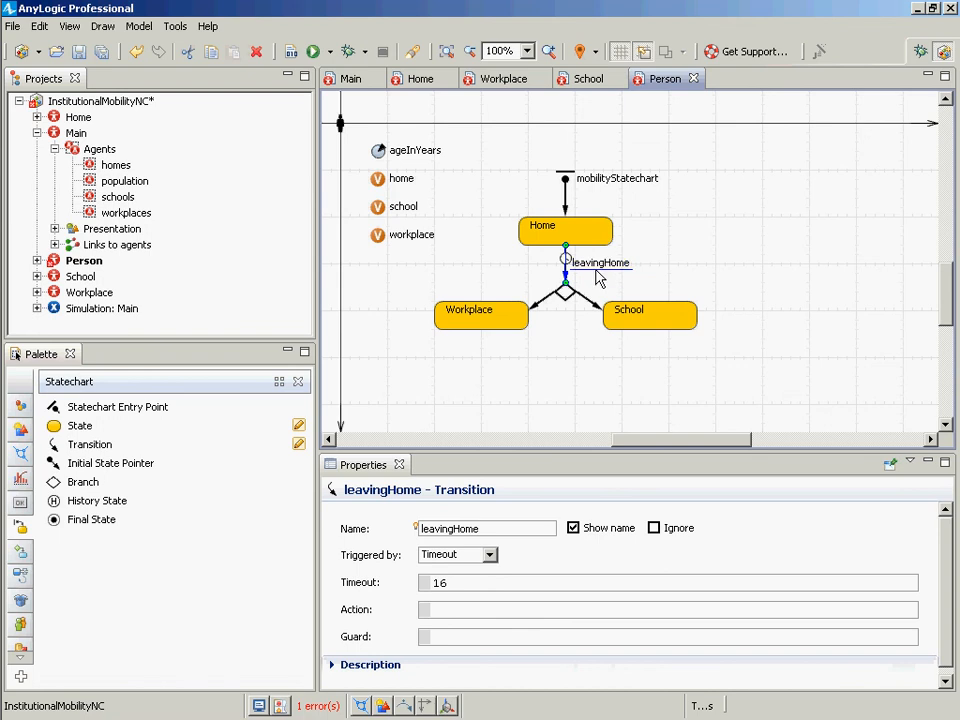
left_click(549, 306)
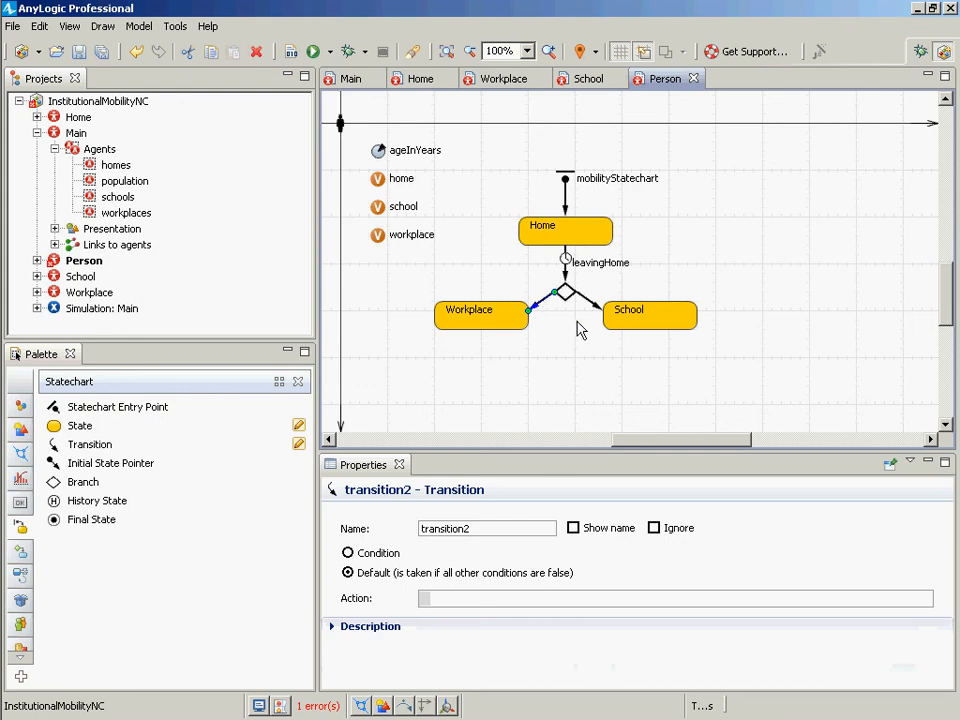
left_click(550, 297)
Make the transition from the branch to School conditional on ageInYears <= 18 and save the model.
left_click(583, 308)
left_click(364, 560)
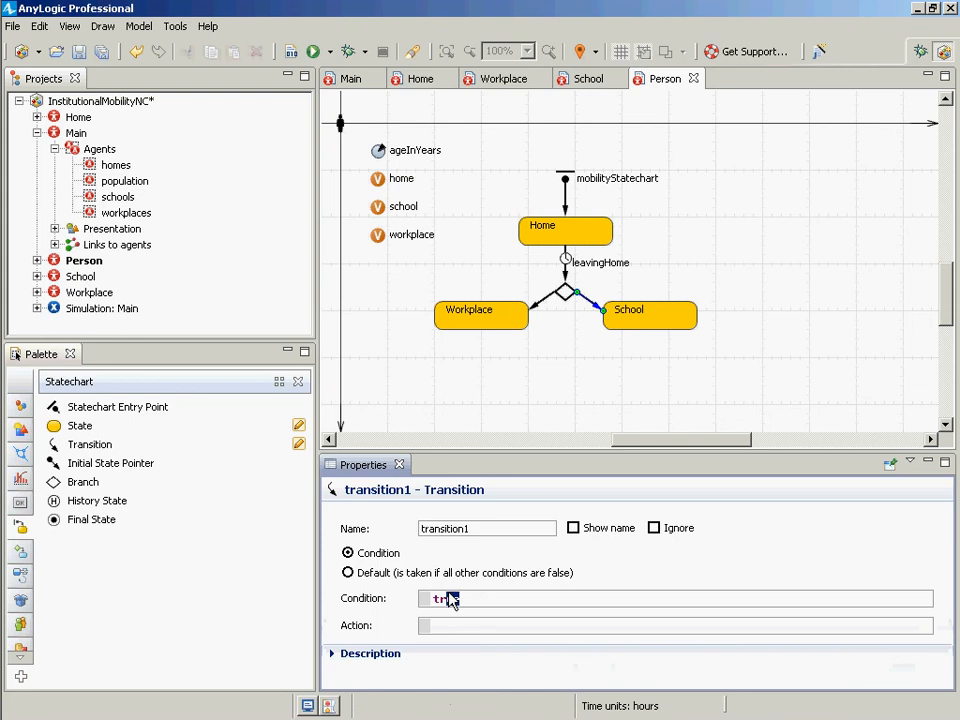
left_click_drag(450, 598, 300, 557)
type("ageInYears < 18")
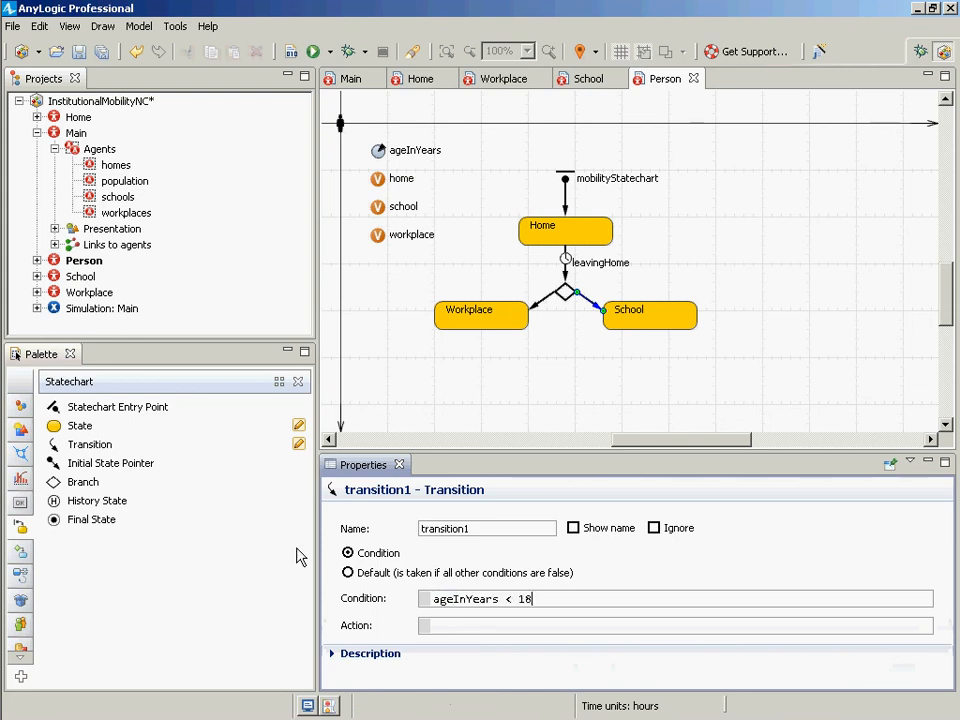
key("Left")
key("Left")
key("Left")
key("Right")
type("=")
key("ctrl+s")
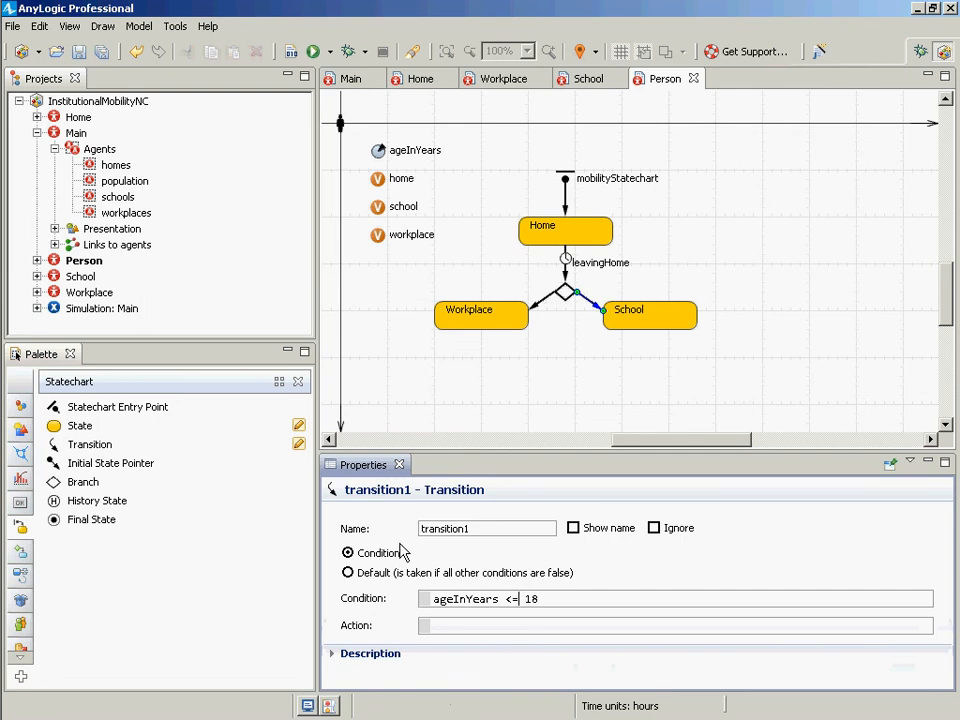
Copy the School transition's whole condition and paste it into the untitled Notepad document.
left_click(591, 602)
key("ctrl+a")
key("ctrl+c")
key("alt+Tab")
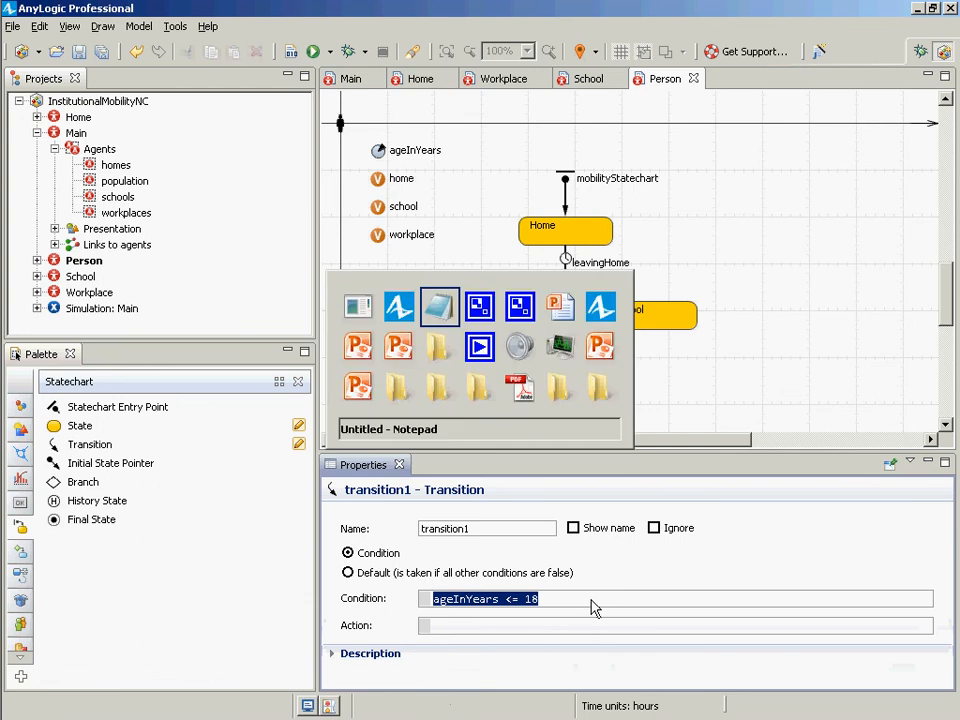
key("ctrl+v")
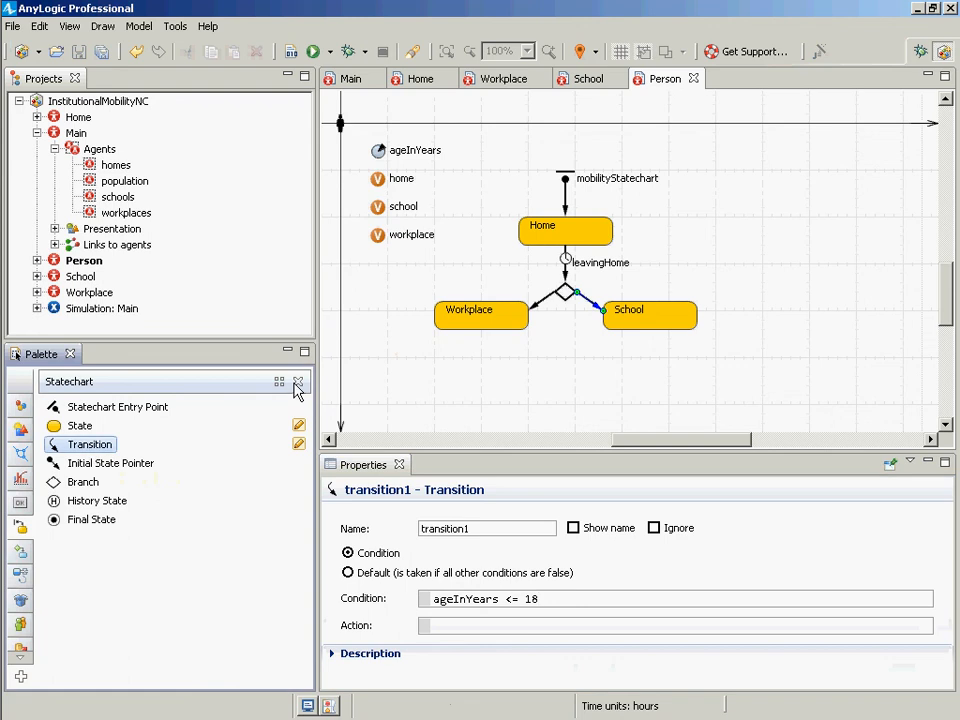
Draw one transition from Workplace back to Home and another from School back to Home.
left_click_drag(89, 444, 453, 303)
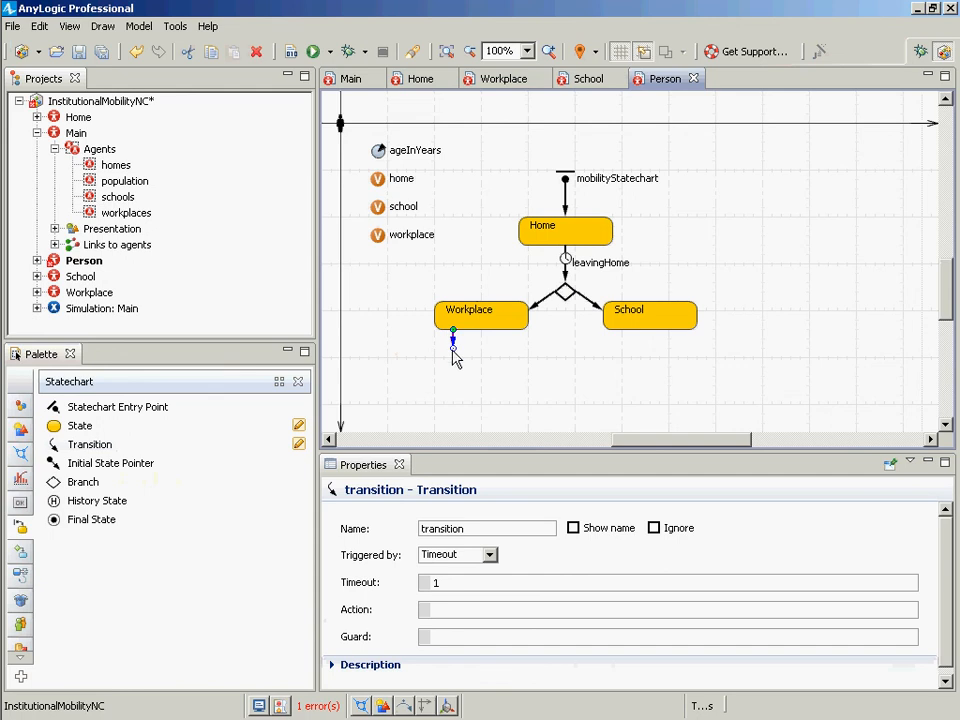
left_click_drag(454, 349, 537, 242)
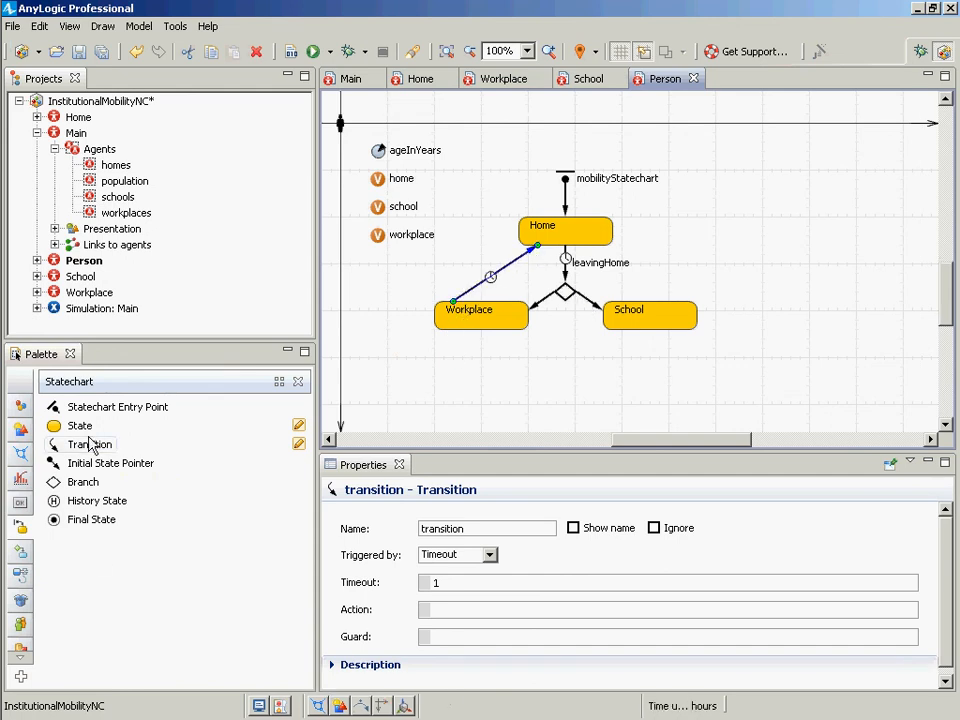
left_click_drag(90, 445, 678, 329)
left_click(678, 340)
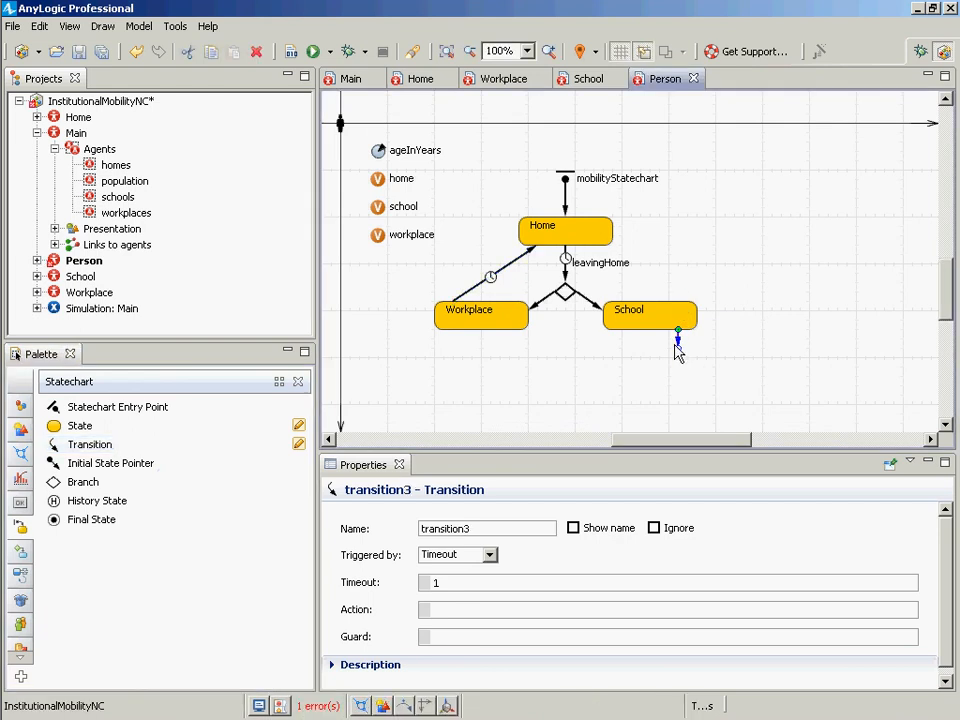
left_click_drag(678, 348, 600, 236)
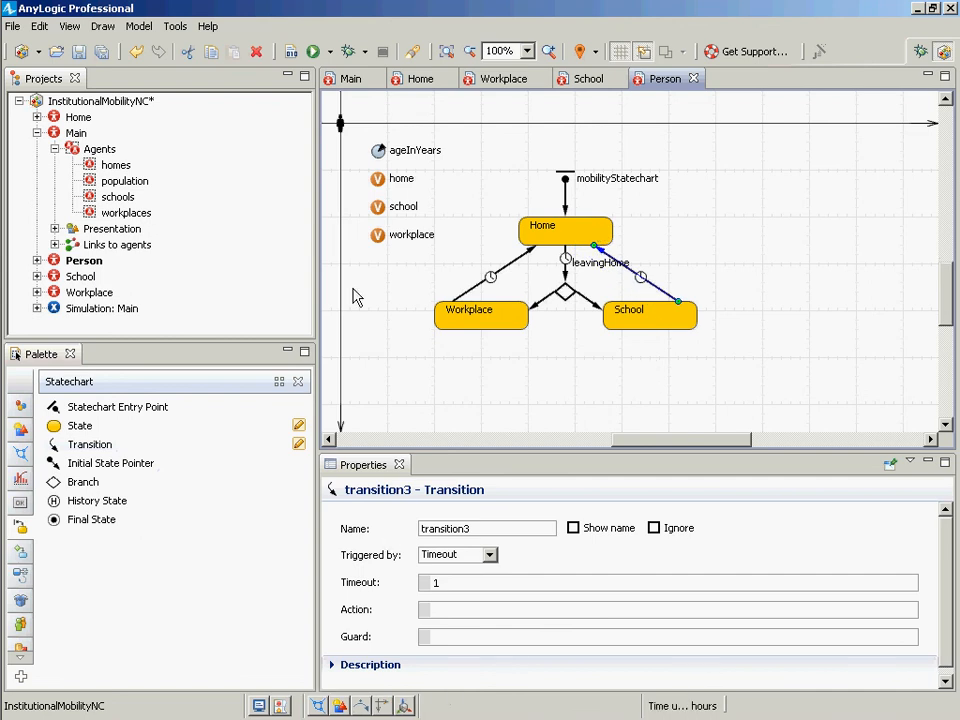
Set the timeout of the transition from Workplace to Home to 8.
left_click(495, 277)
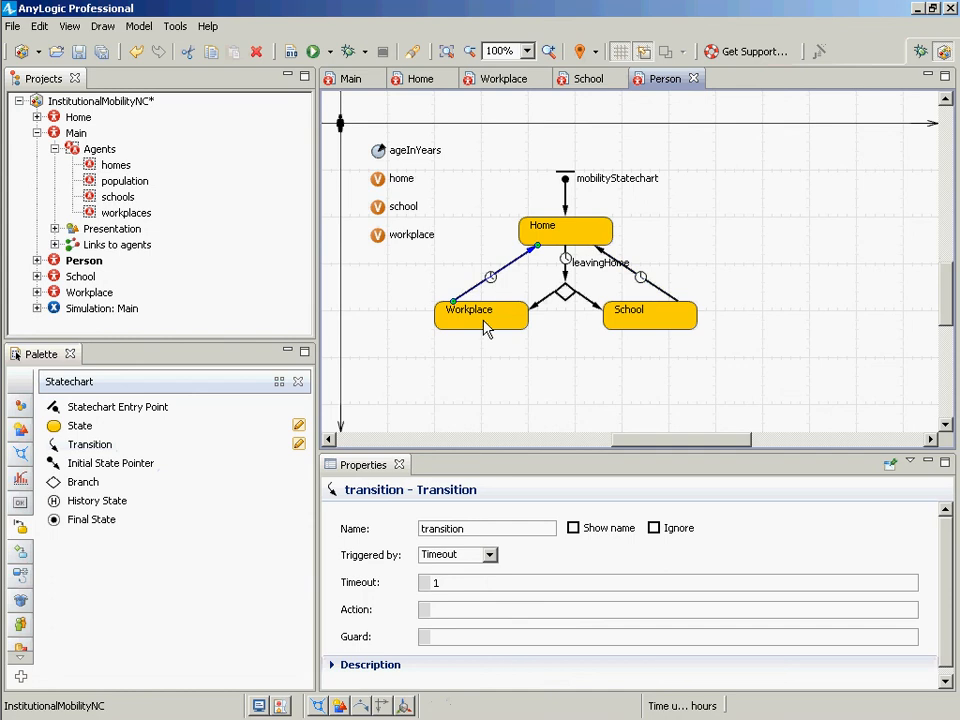
left_click(456, 582)
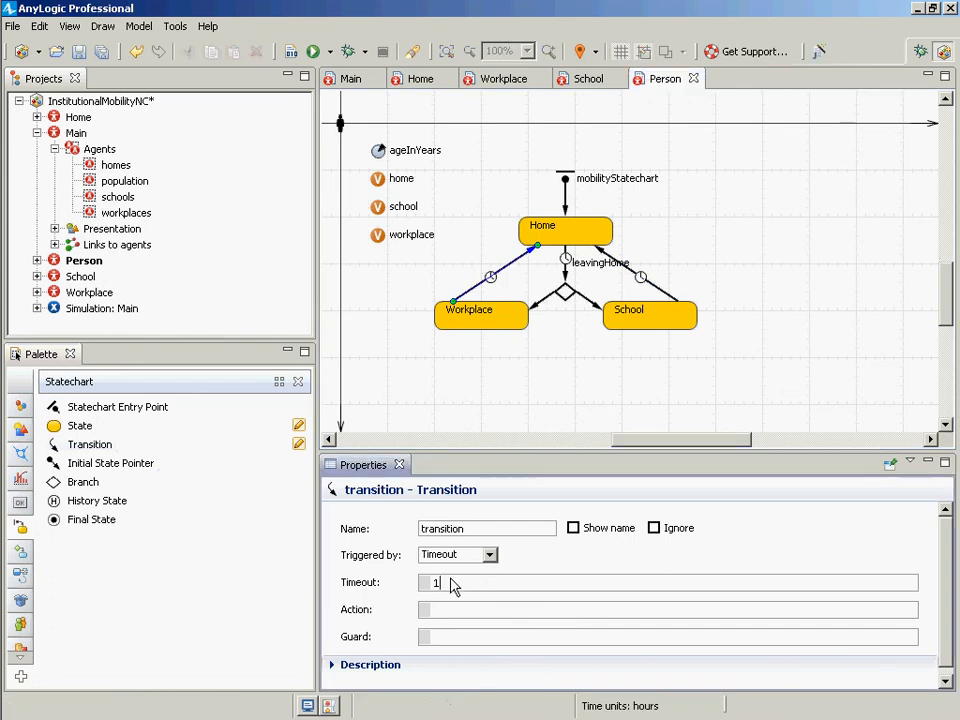
key("BackSpace")
type("8")
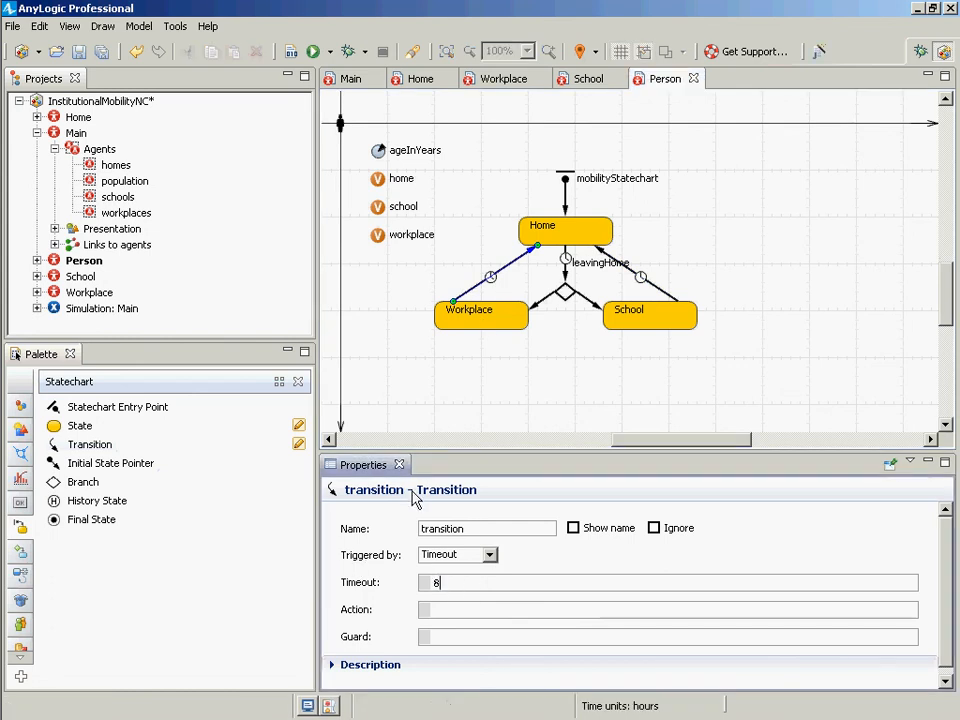
Rename the Workplace-to-Home transition as returnHomeFromWorkplace, show its name, and place the label to the left of its arrow.
double_click(488, 531)
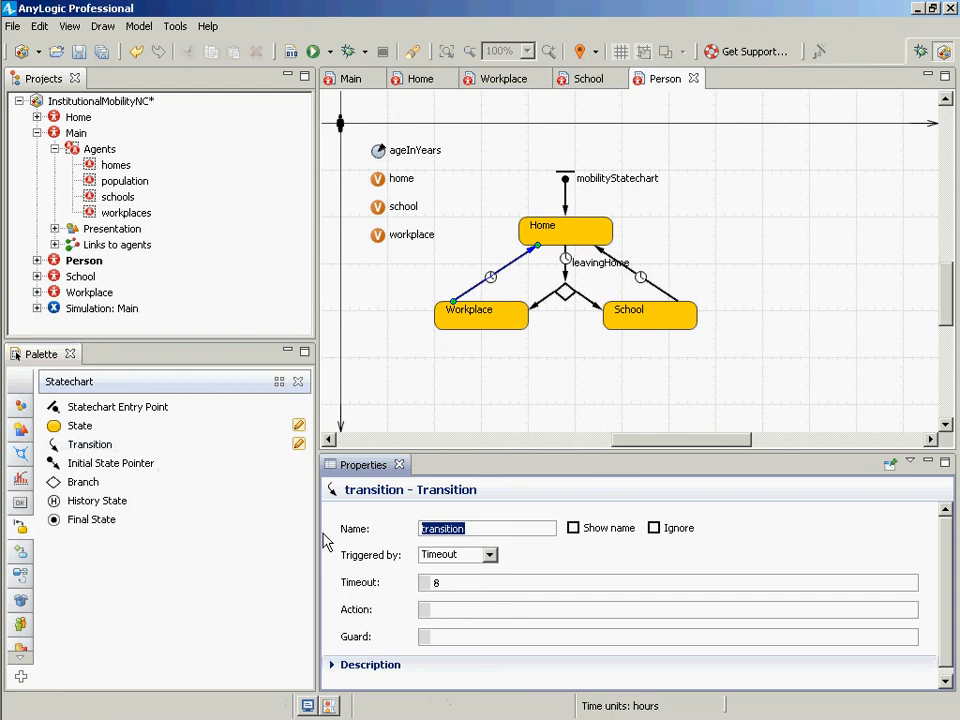
type("returnHome")
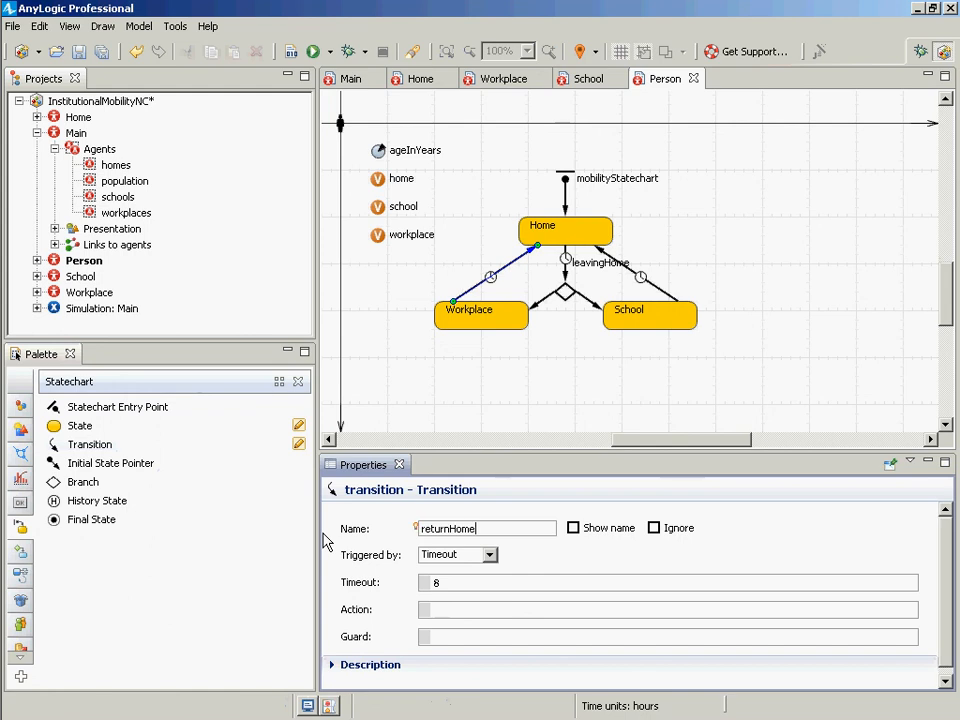
type("FromWorkplace")
left_click(612, 528)
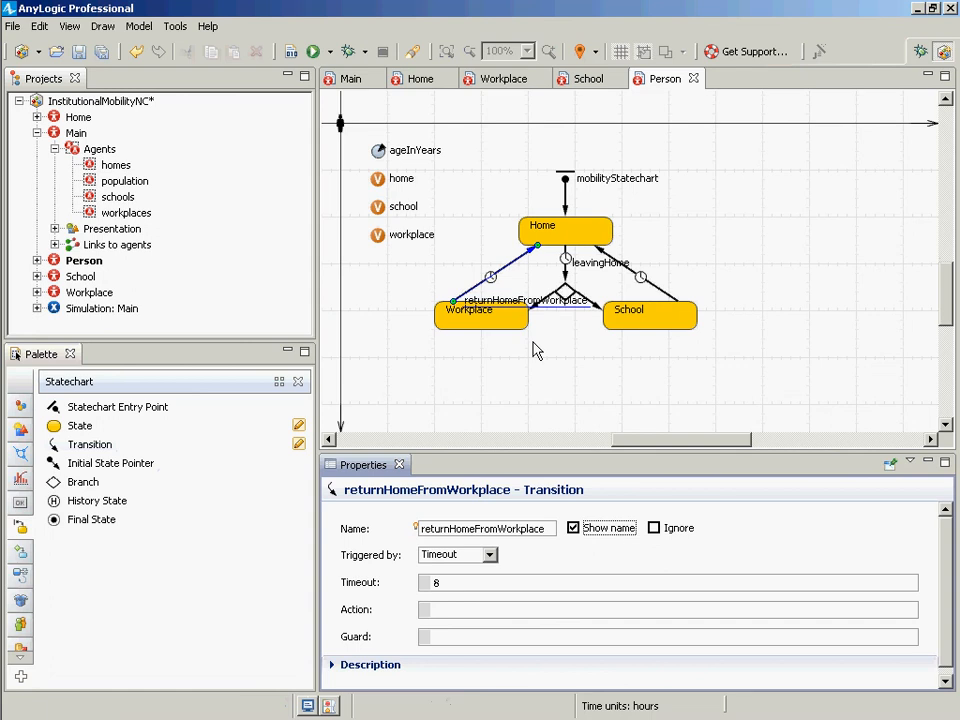
left_click_drag(540, 305, 439, 279)
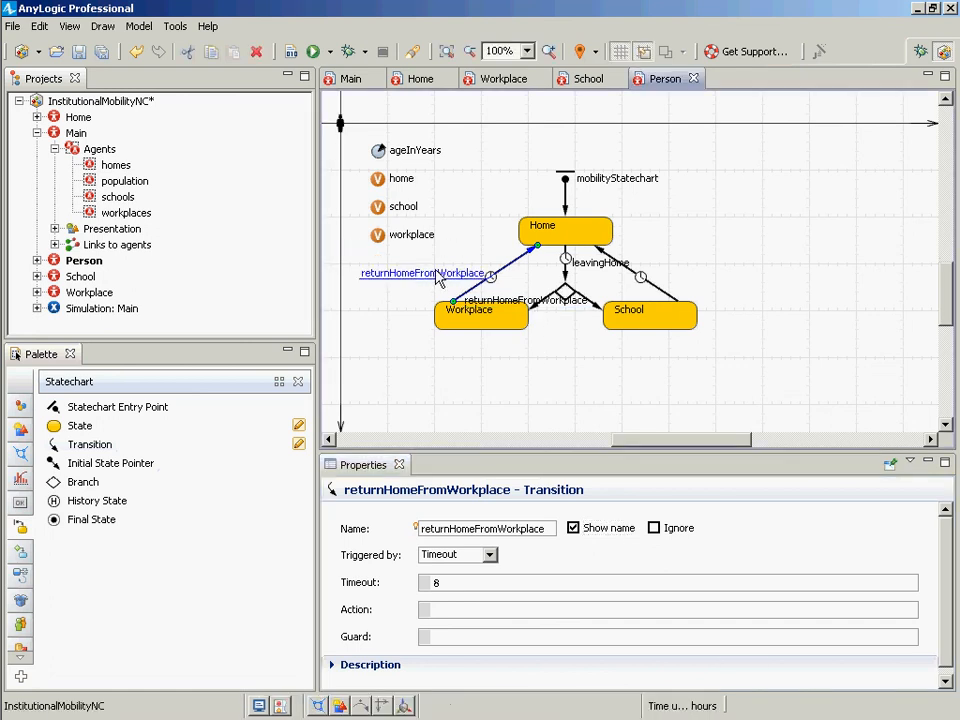
Rename the transition from School to Home as returnomeFromSchool.
left_click(658, 289)
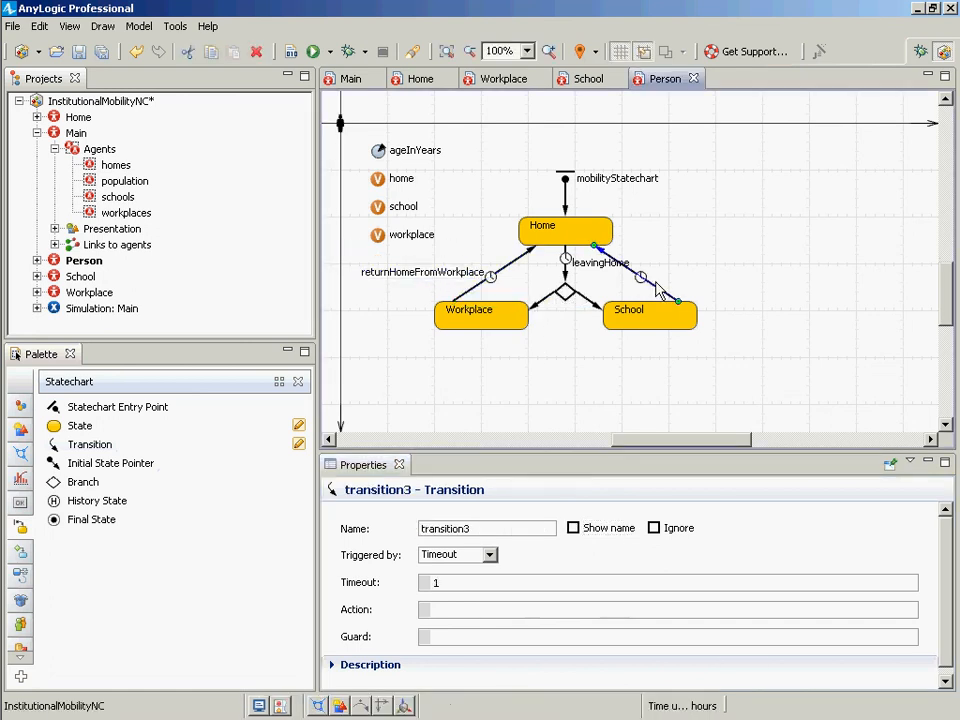
left_click_drag(501, 529, 360, 510)
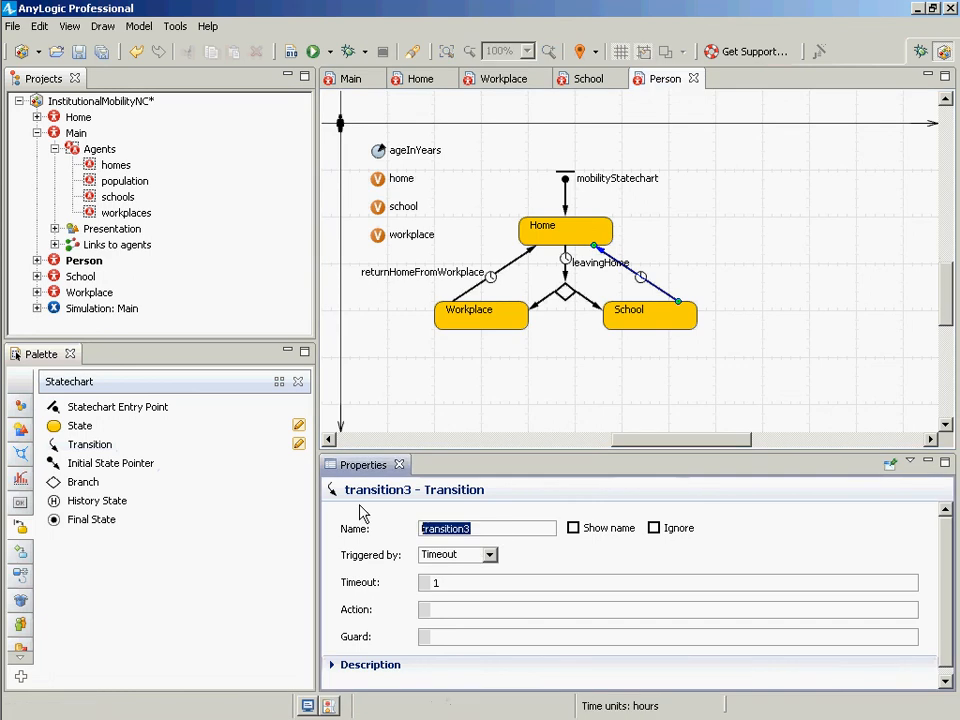
type("returnome")
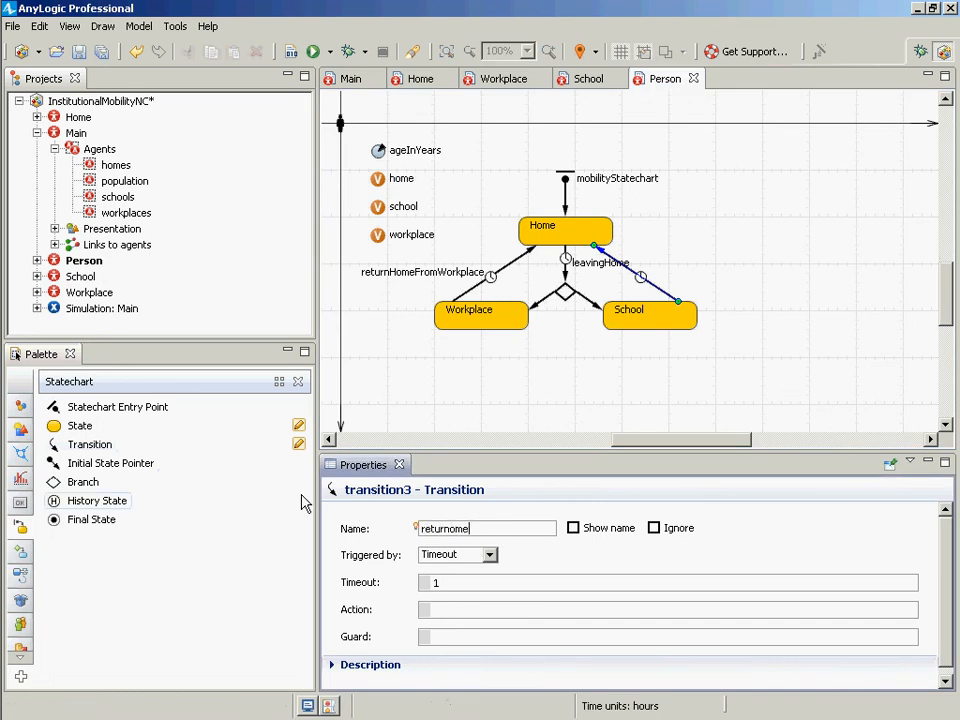
type("FromSchool")
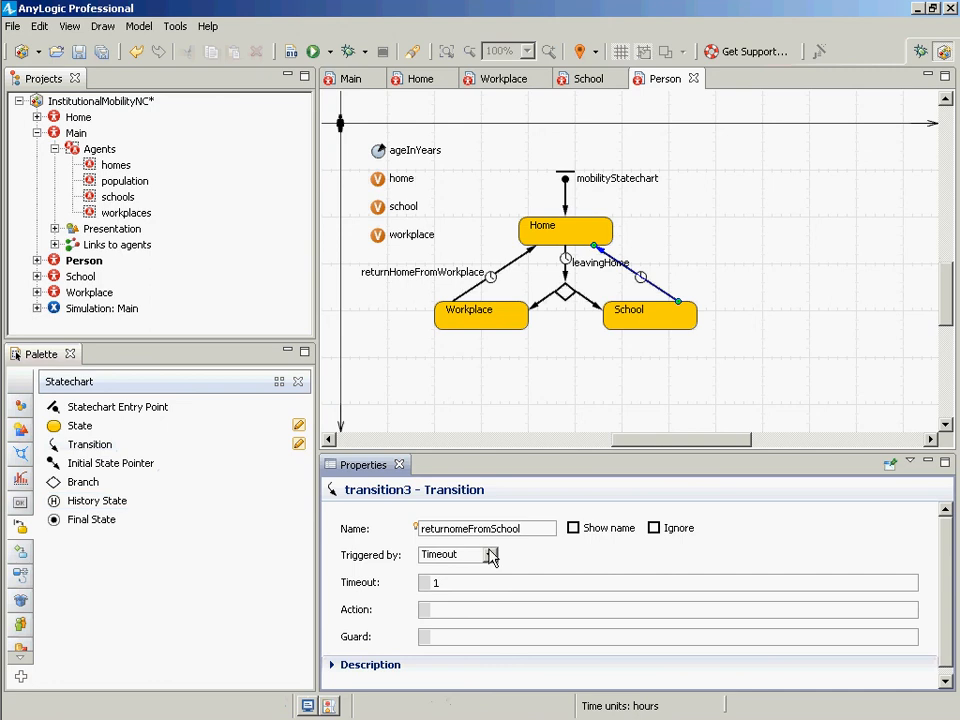
Set the timeout of the School-to-Home transition to 8, then save and build the model.
left_click(436, 582)
key("BackSpace")
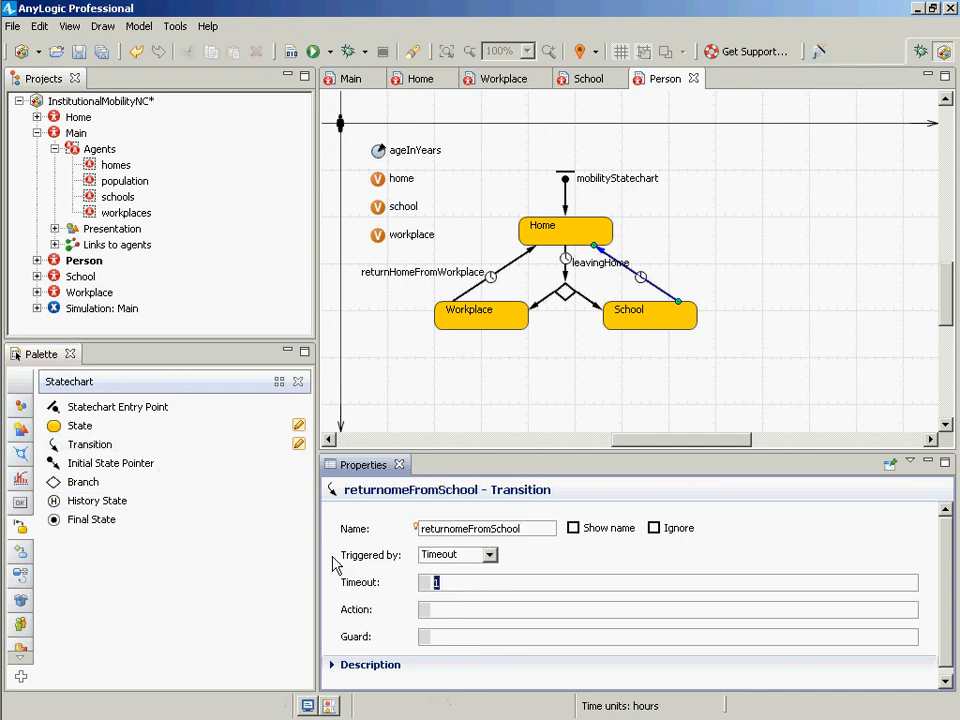
type("8")
key("ctrl+s")
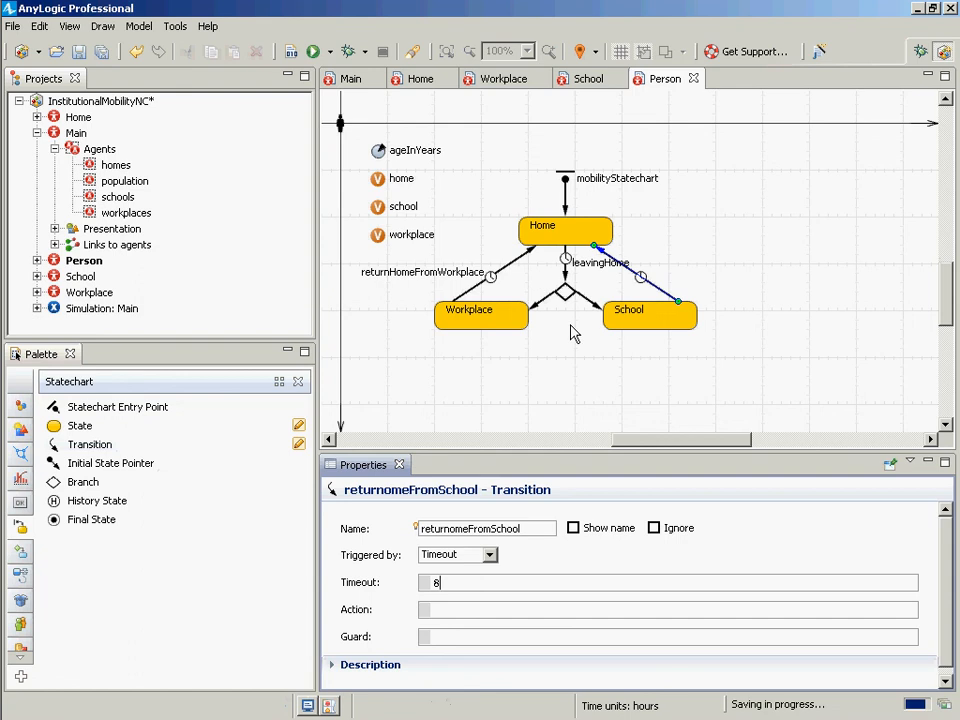
left_click(291, 51)
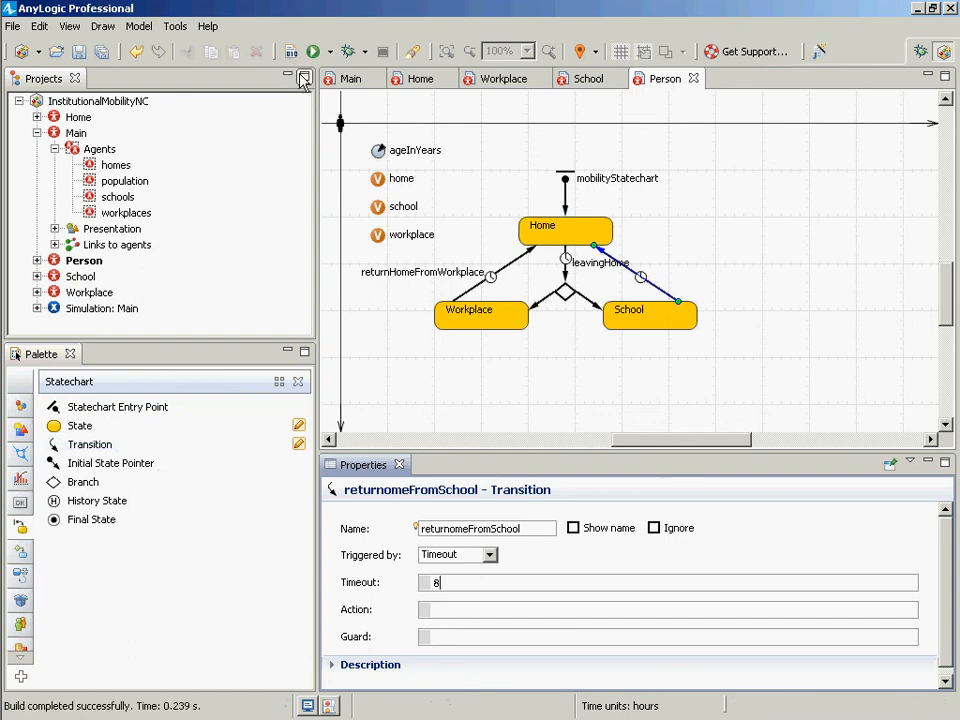
Extend the condition of the branch's transition to School with && ageInYears > 5.
left_click(597, 306)
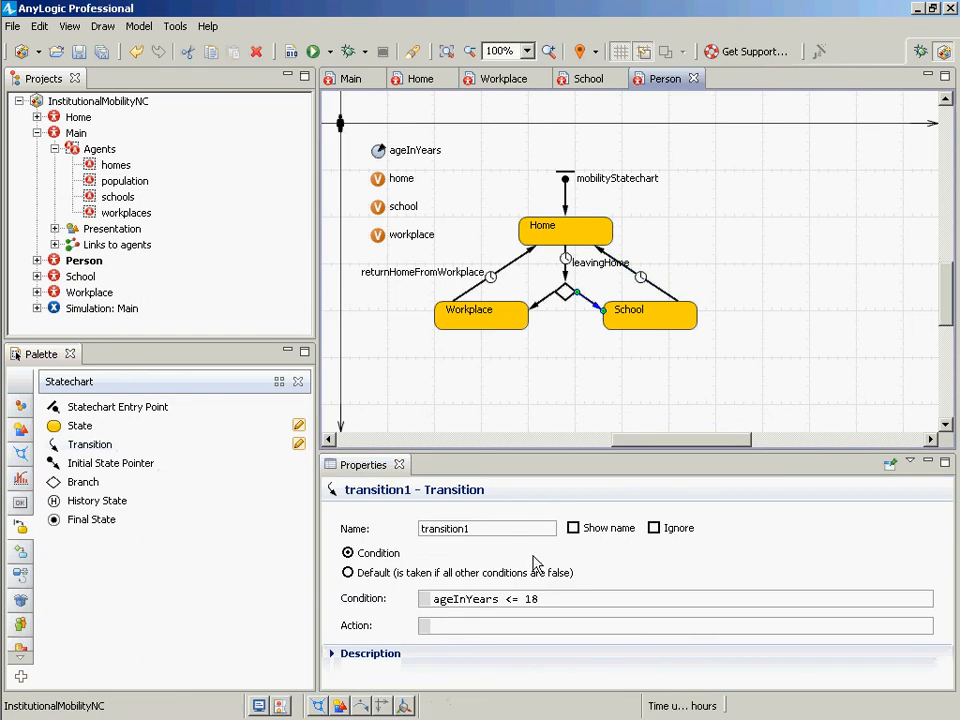
left_click(573, 604)
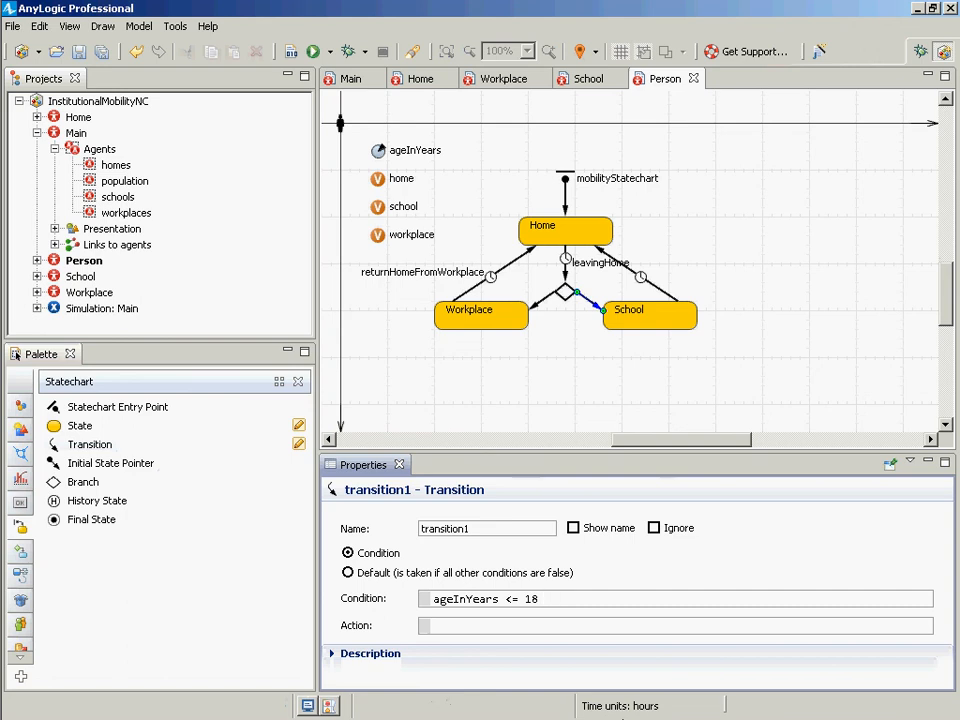
type("&& ageInYears >=")
key("BackSpace")
type("5")
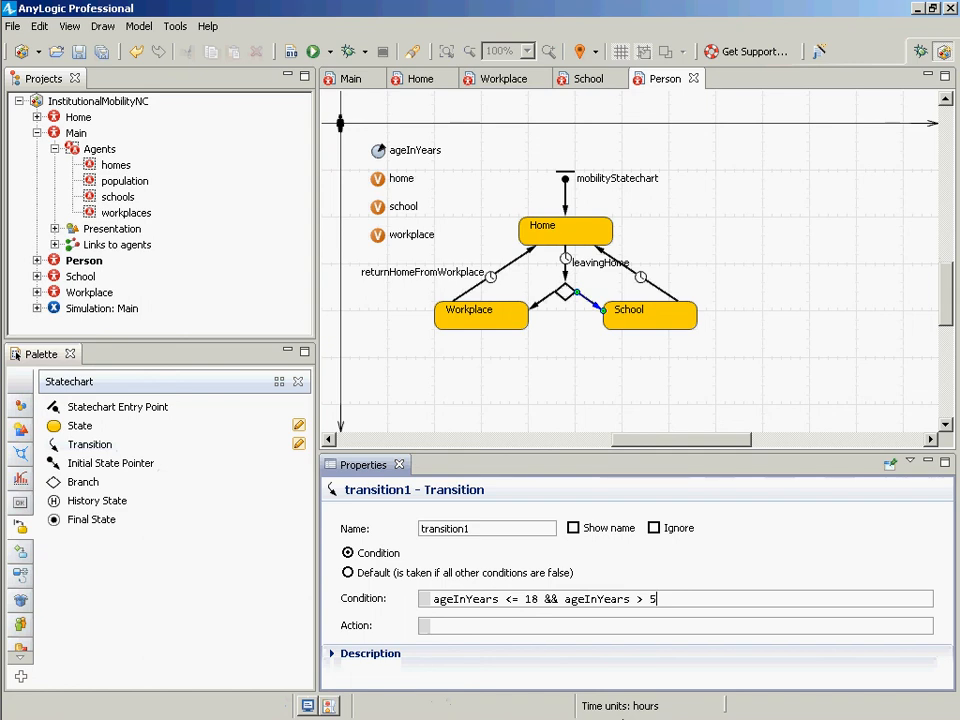
Reorder the School transition's condition to read ageInYears > 5 && ageInYears <= 18.
key("shift+Left")
key("shift+Left")
key("shift+Left")
key("shift+Left")
key("shift+Left")
key("shift+Left")
key("shift+Left")
key("shift+Left")
key("shift+Left")
key("shift+Left")
key("shift+Left")
key("shift+Left")
key("shift+Left")
key("shift+Left")
key("ctrl+c")
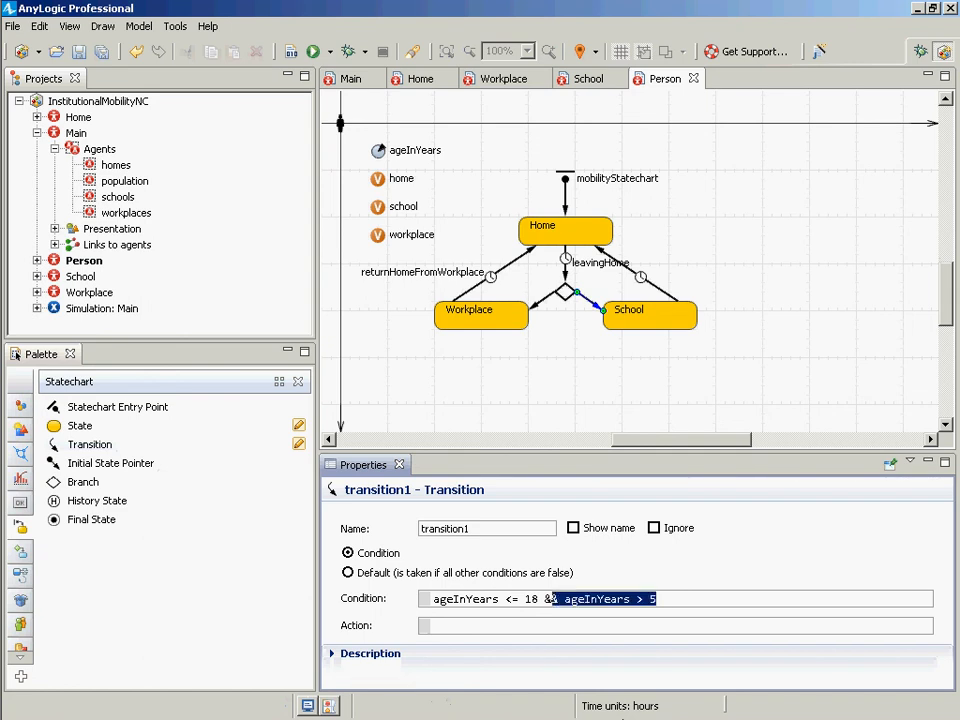
key("BackSpace")
key("BackSpace")
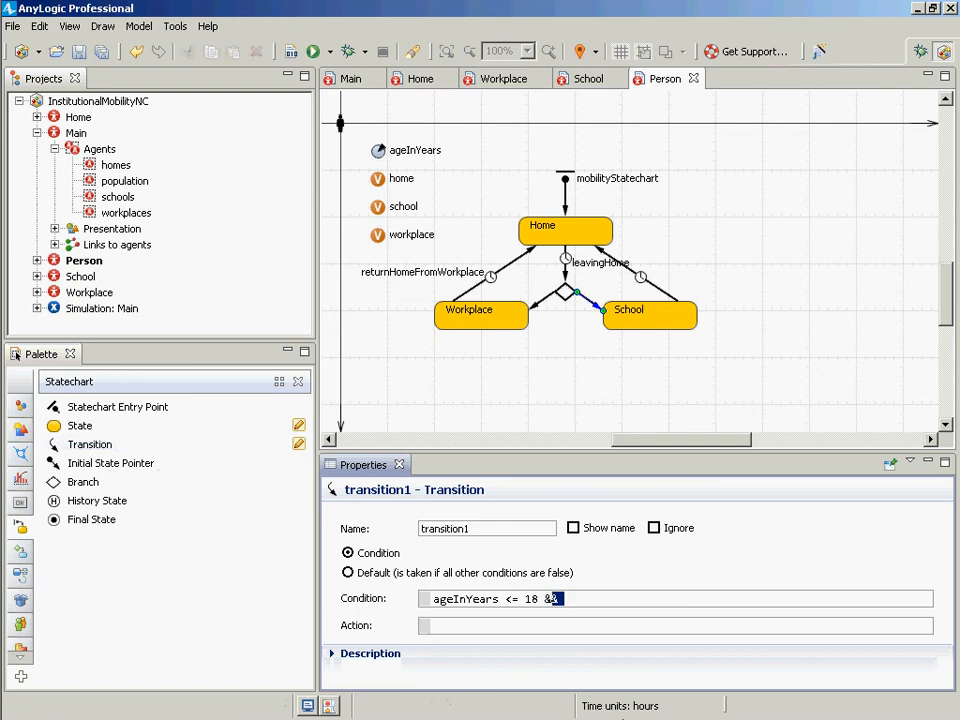
key("shift+Left")
key("shift+Left")
key("shift+Left")
key("BackSpace")
key("Home")
key("ctrl+v")
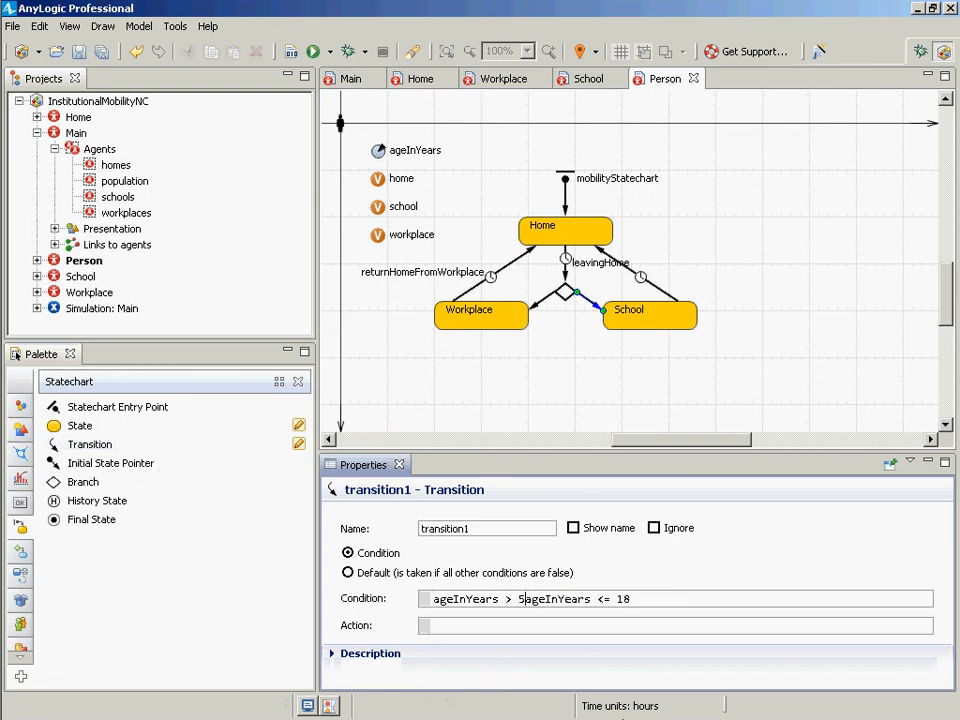
type("**")
key("BackSpace")
key("BackSpace")
key("BackSpace")
type("&&")
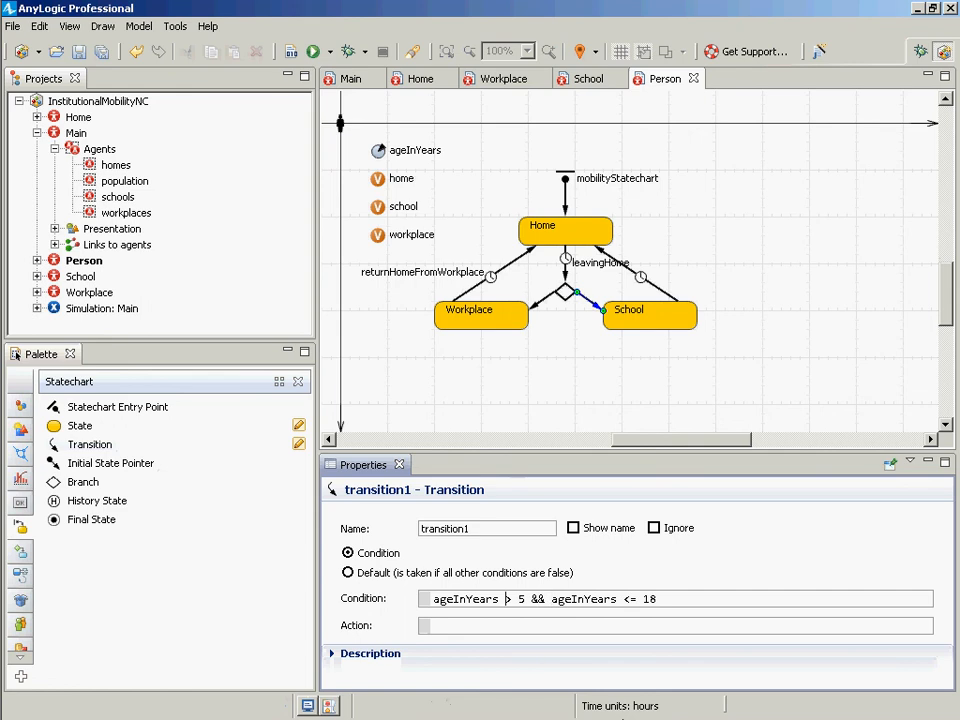
Copy the reordered condition over the existing text in the Notepad document and switch back to AnyLogic.
double_click(649, 599)
key("ctrl+a")
key("ctrl+c")
key("alt+Tab")
key("ctrl+a")
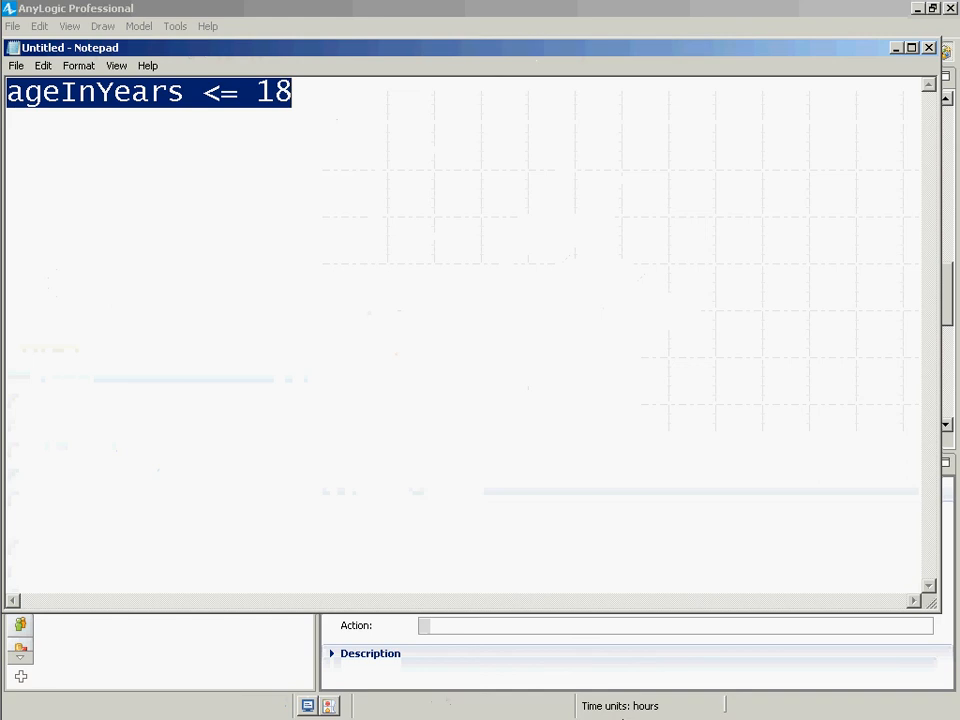
key("ctrl+v")
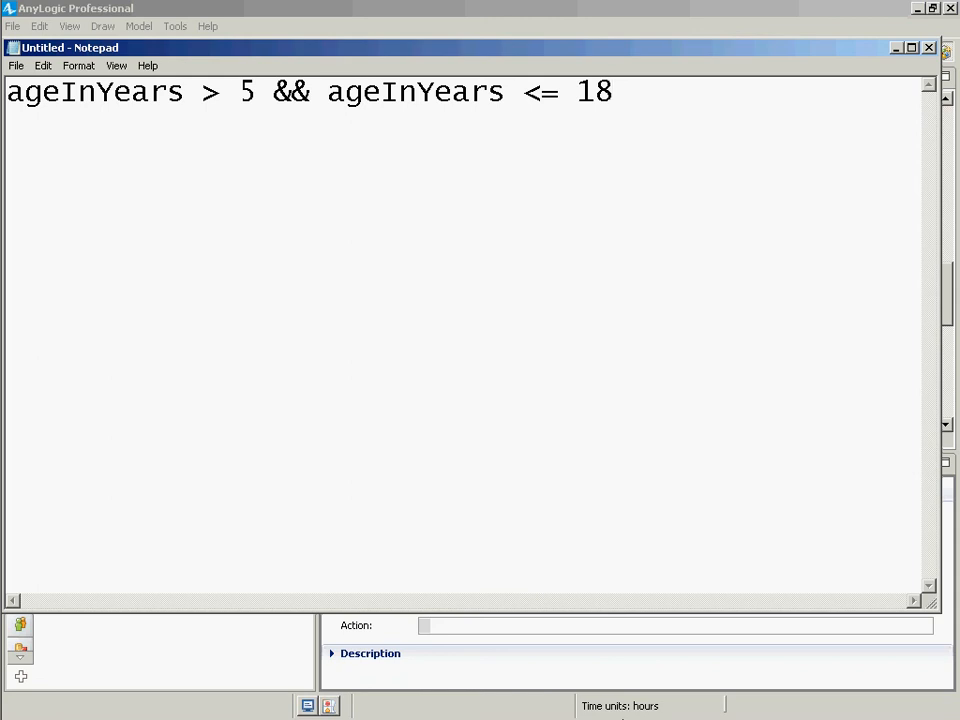
left_click(622, 719)
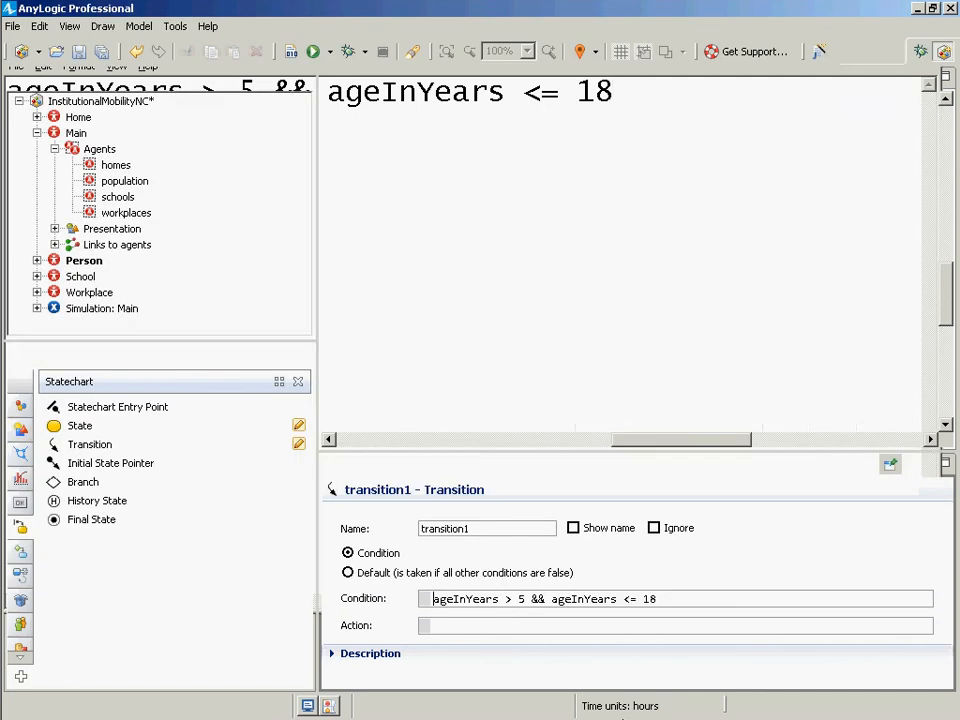
Set the guard of the leavingHome transition to ageInYears > 5.
left_click(570, 263)
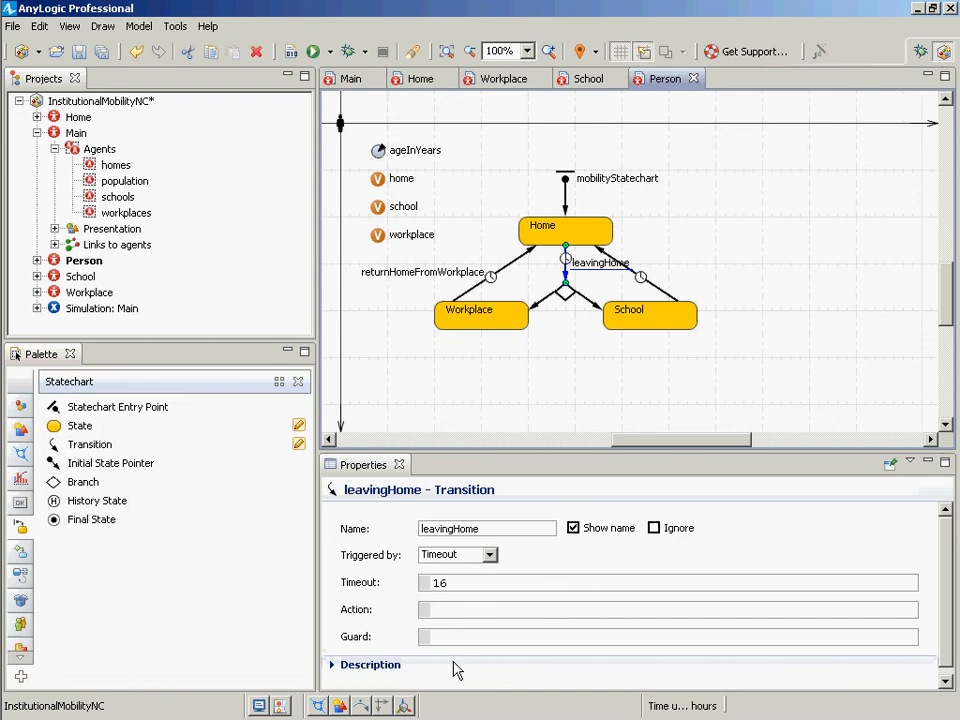
left_click(471, 638)
key("alt+Tab")
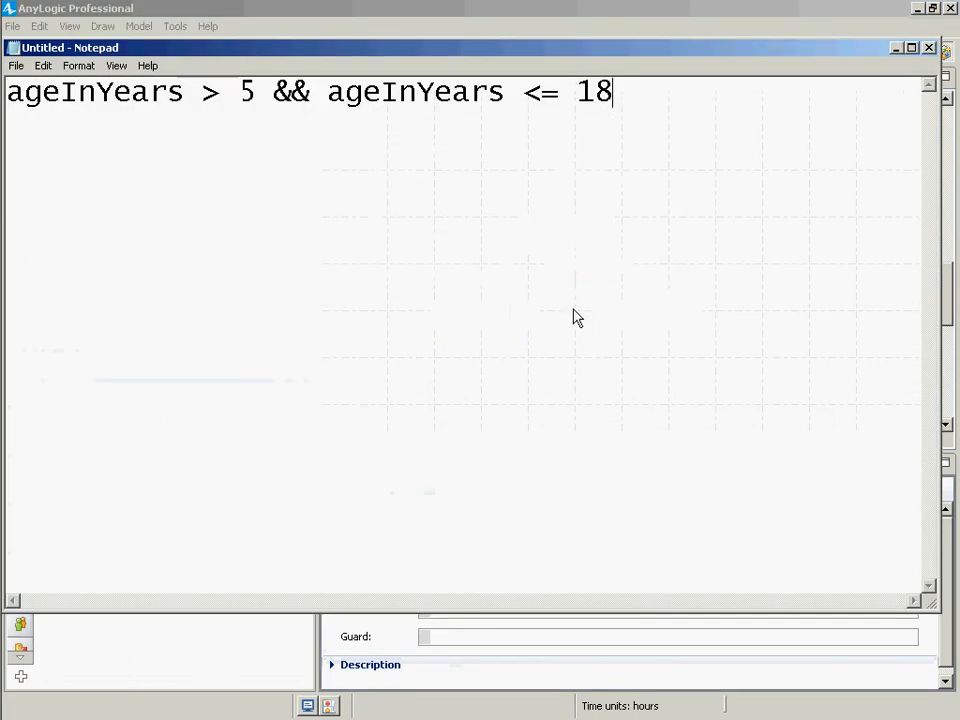
left_click_drag(323, 104, 3, 75)
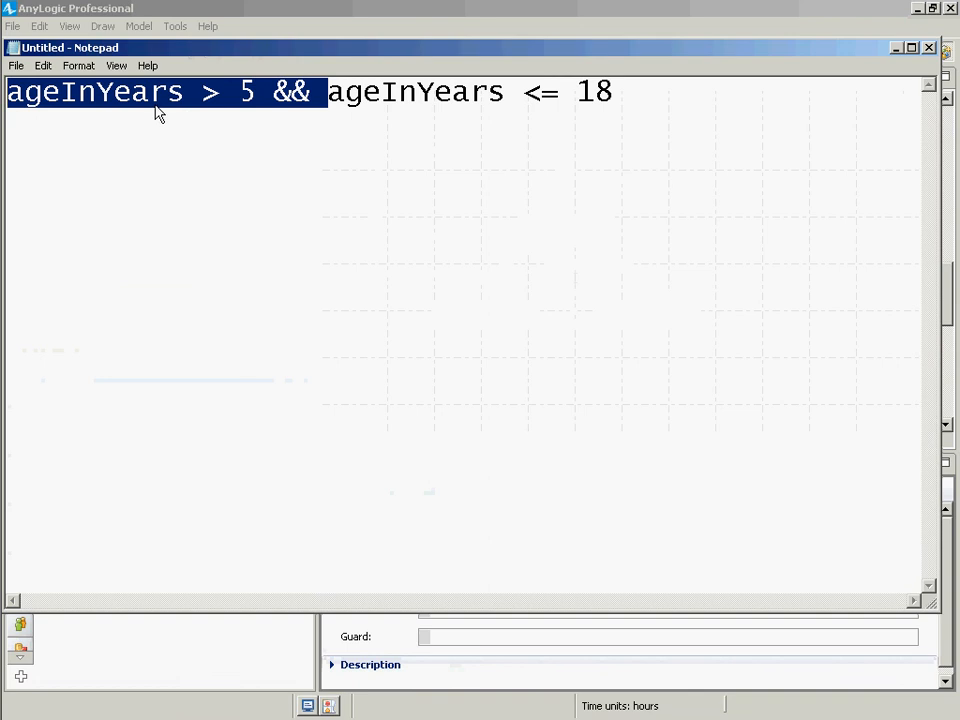
key("ctrl+x")
key("ctrl+z")
left_click(517, 707)
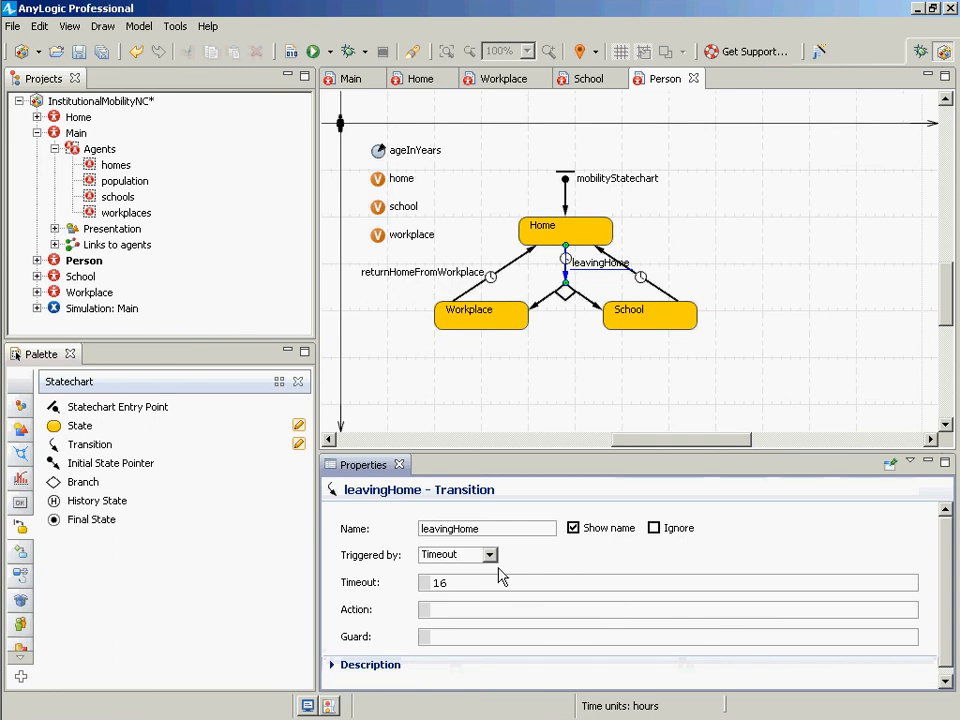
type("ageInYears")
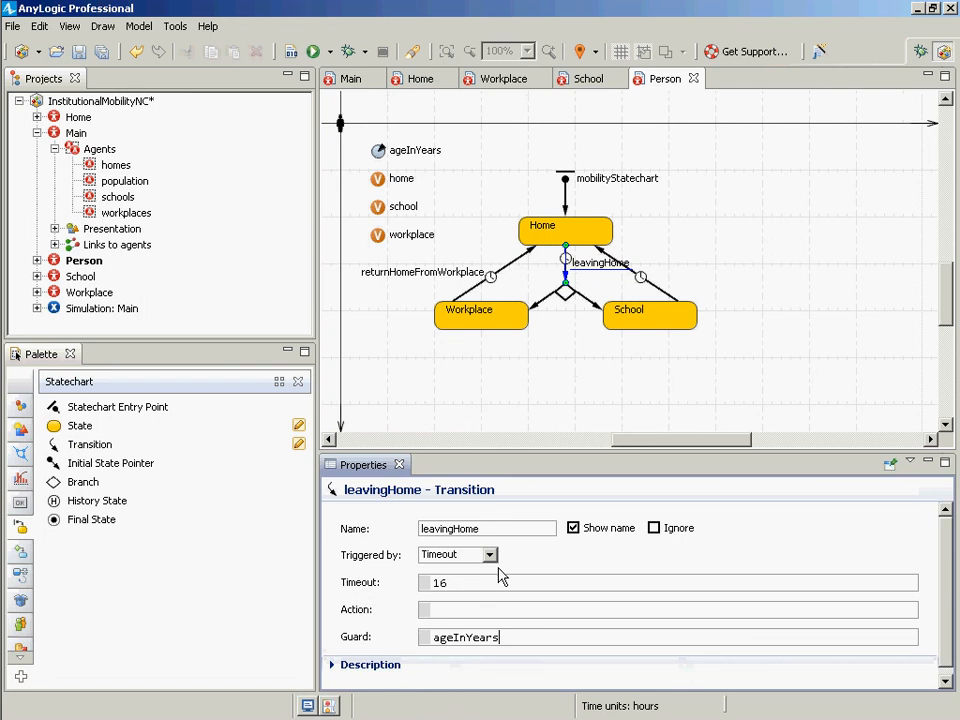
type(" > 5")
Switch to Notepad, delete the leading ageInYears > 5 && from the noted condition, and return to AnyLogic.
key("alt+Tab")
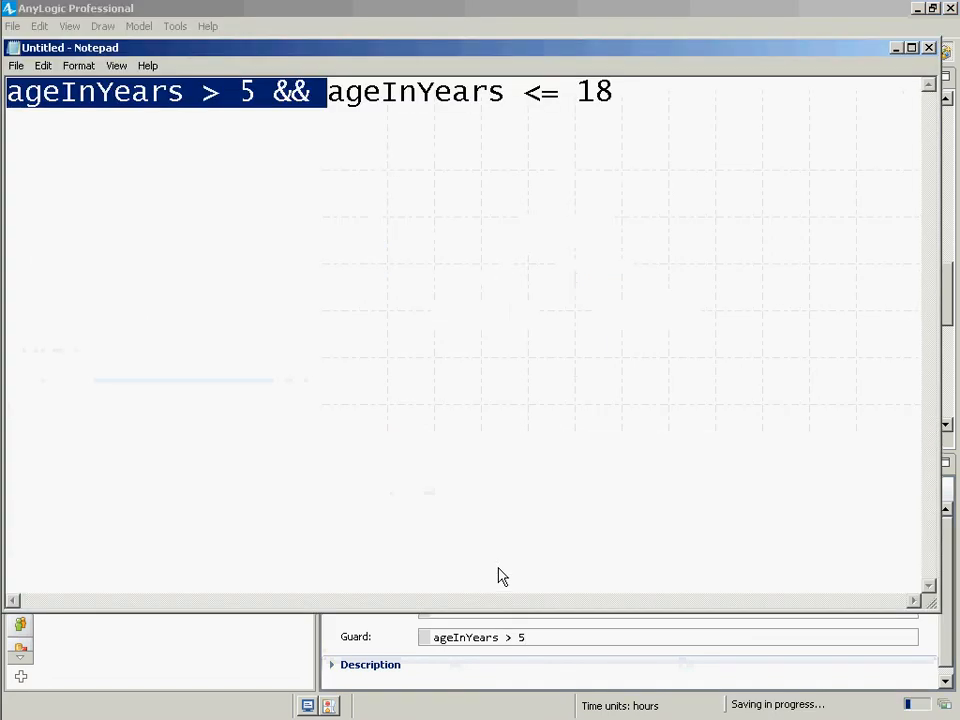
key("Delete")
key("alt+Tab")
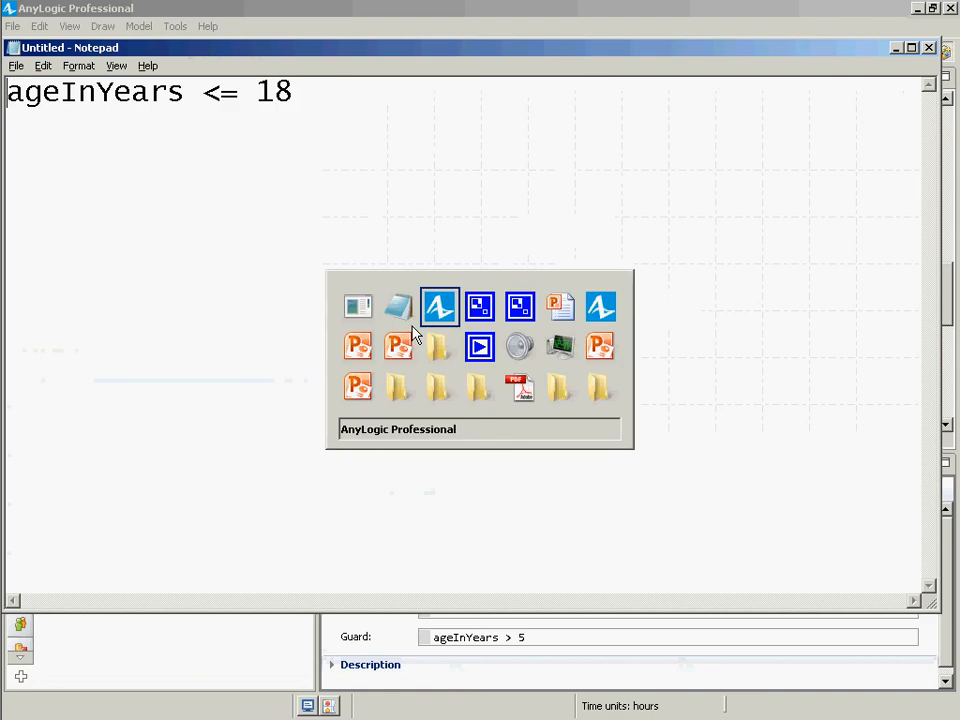
Remove ageInYears > 5 && from the condition of the branch's transition to School.
left_click(585, 302)
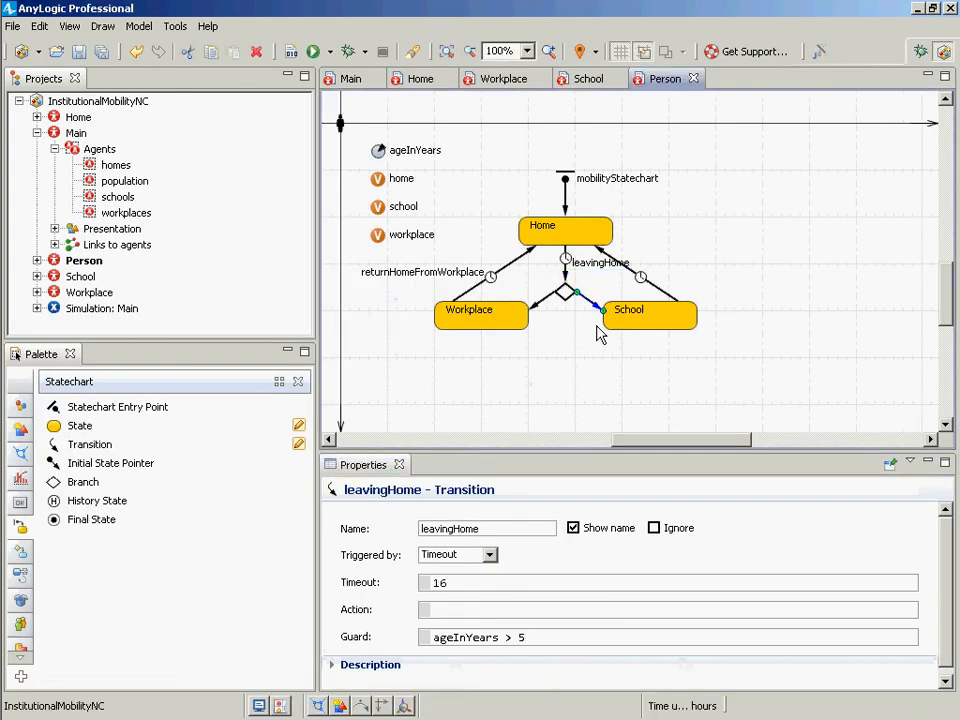
left_click(555, 609)
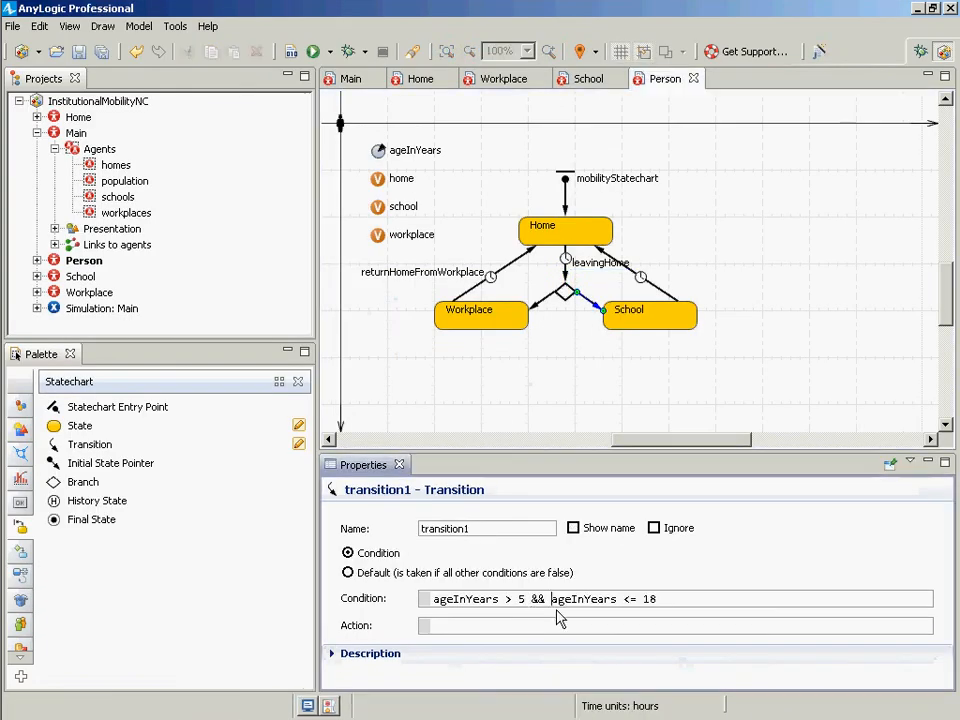
key("ctrl+shift+Left")
key("ctrl+shift+Left")
key("ctrl+shift+Left")
key("ctrl+shift+Left")
key("Delete")
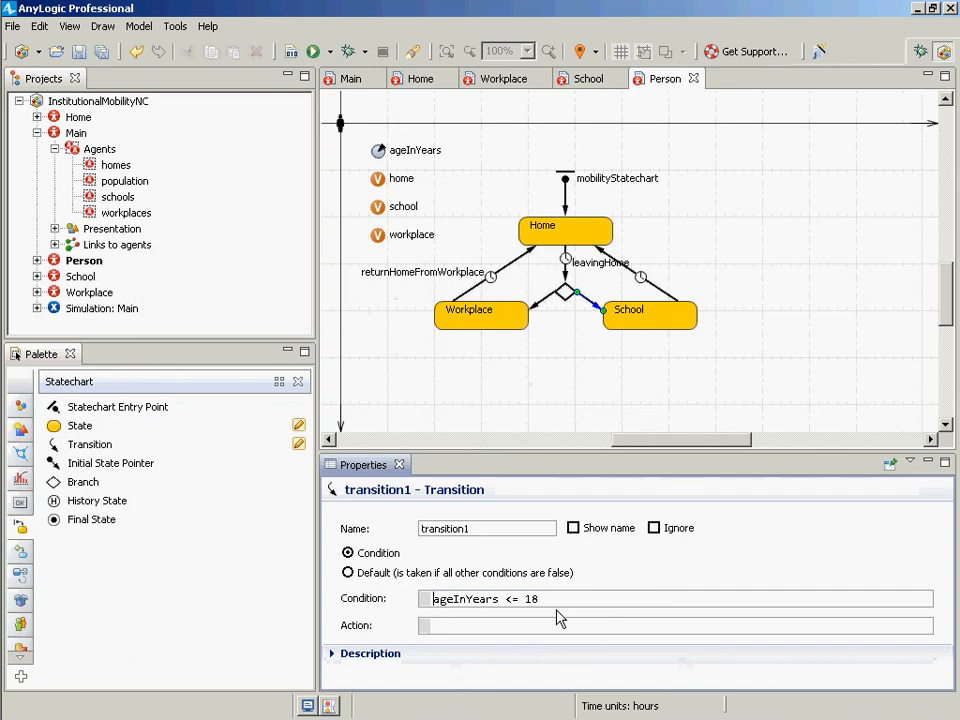
Change the condition of the branch's transition to School to ageInYears > 5 && ageInYears <= 18 and save the model.
left_click(565, 279)
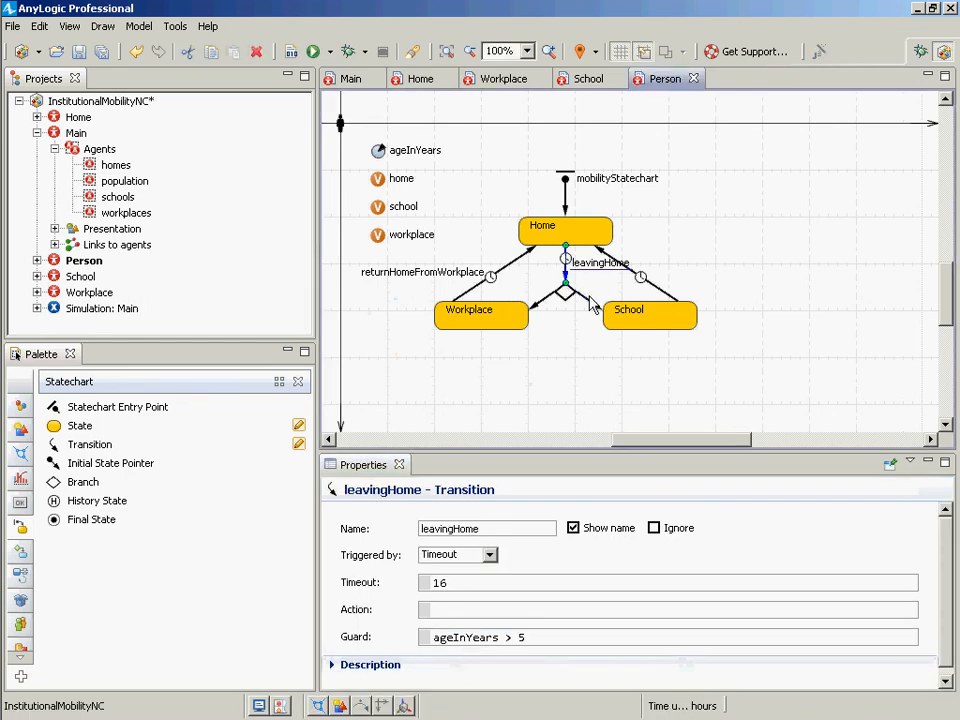
left_click(594, 310)
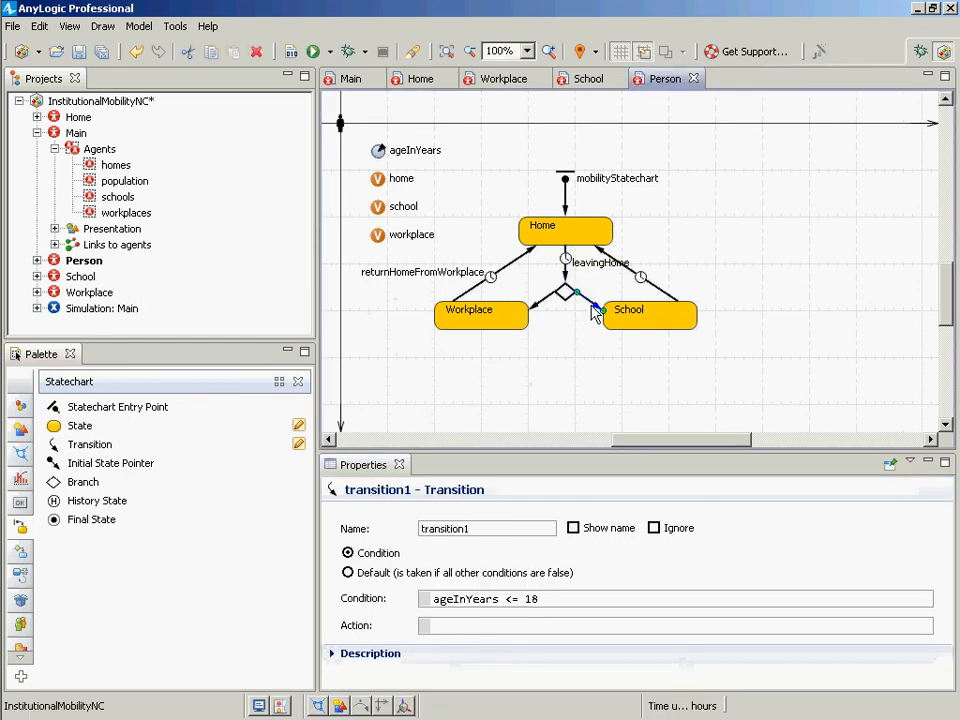
left_click(565, 606)
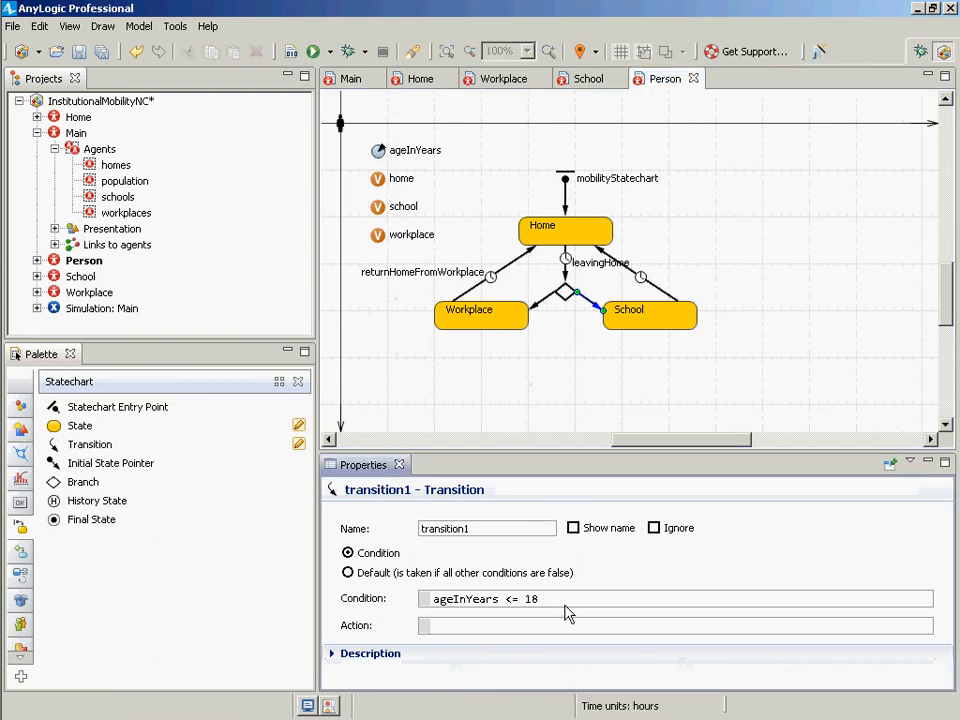
key("Home")
type("ageInYear")
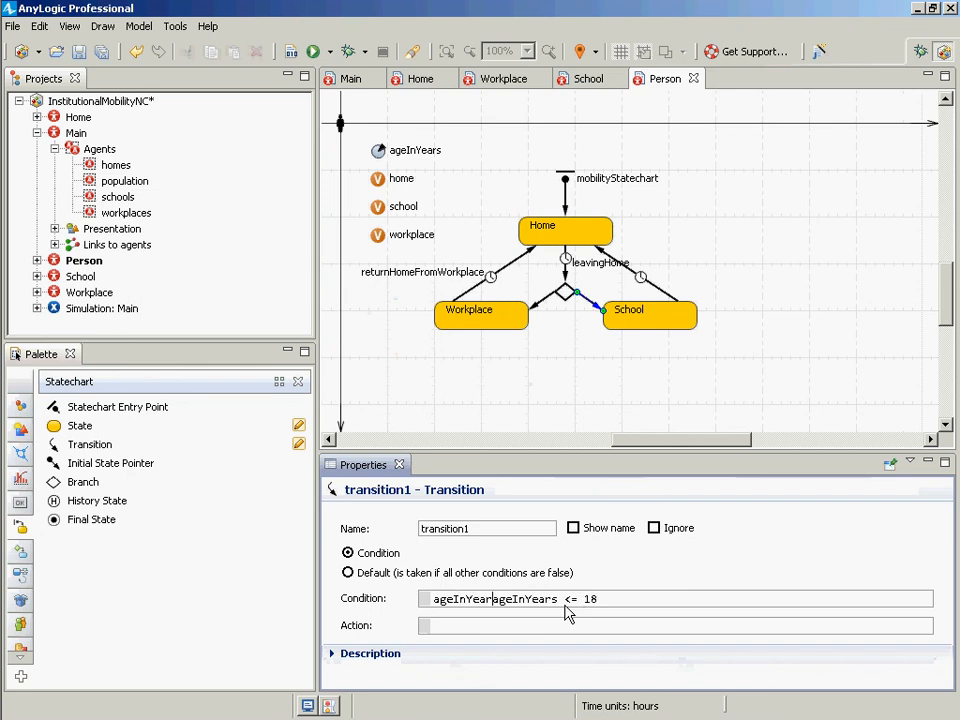
type("s > 5 **")
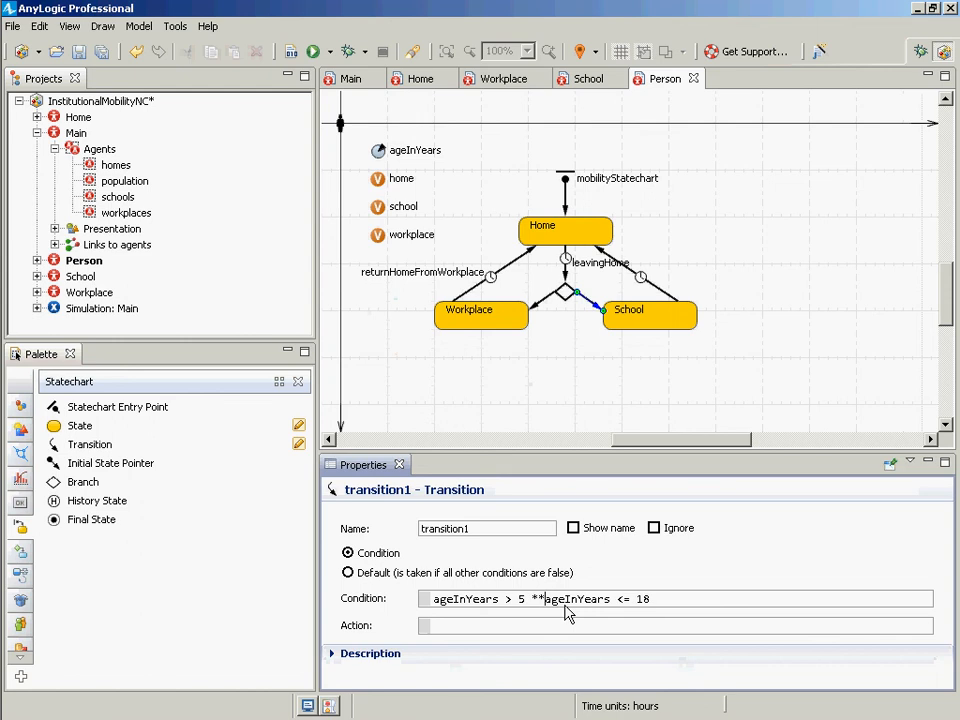
key("BackSpace")
type("&&")
key("BackSpace")
key("BackSpace")
key("BackSpace")
type("&&")
key("ctrl+s")
Open the properties of the leavingHome transition.
left_click(568, 270)
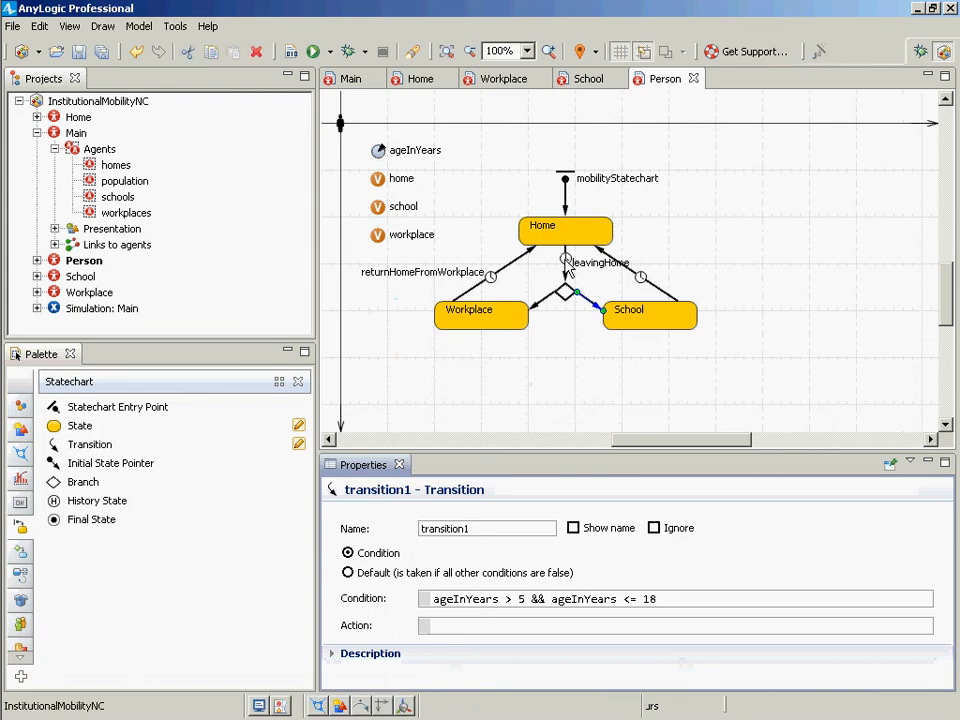
Review the leavingHome transition's timeout and guard condition, and save the model.
left_click(566, 268)
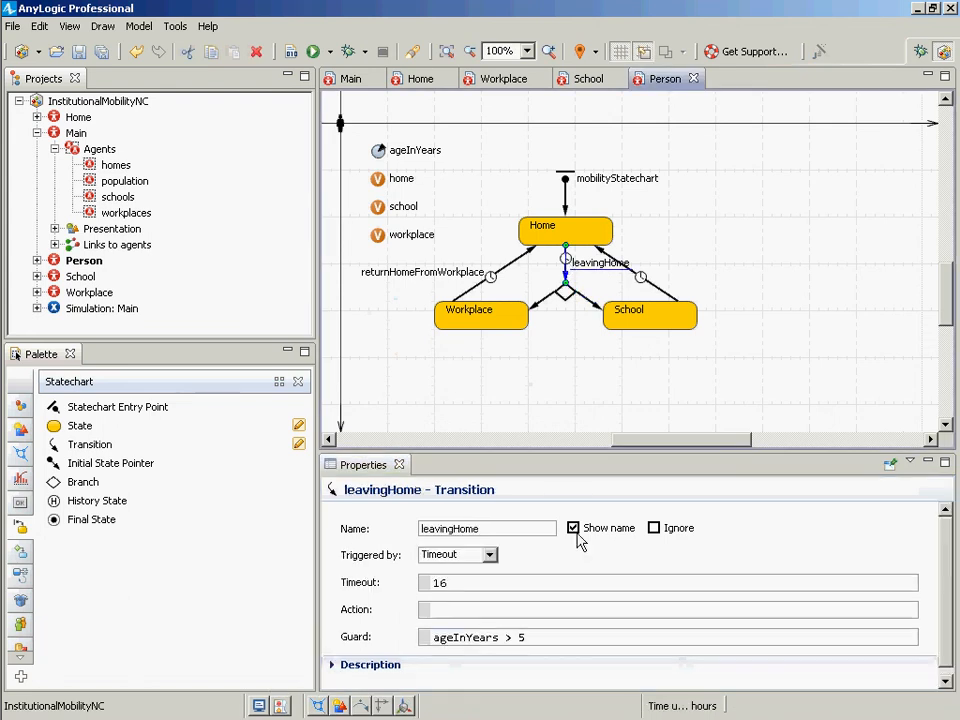
triple_click(552, 640)
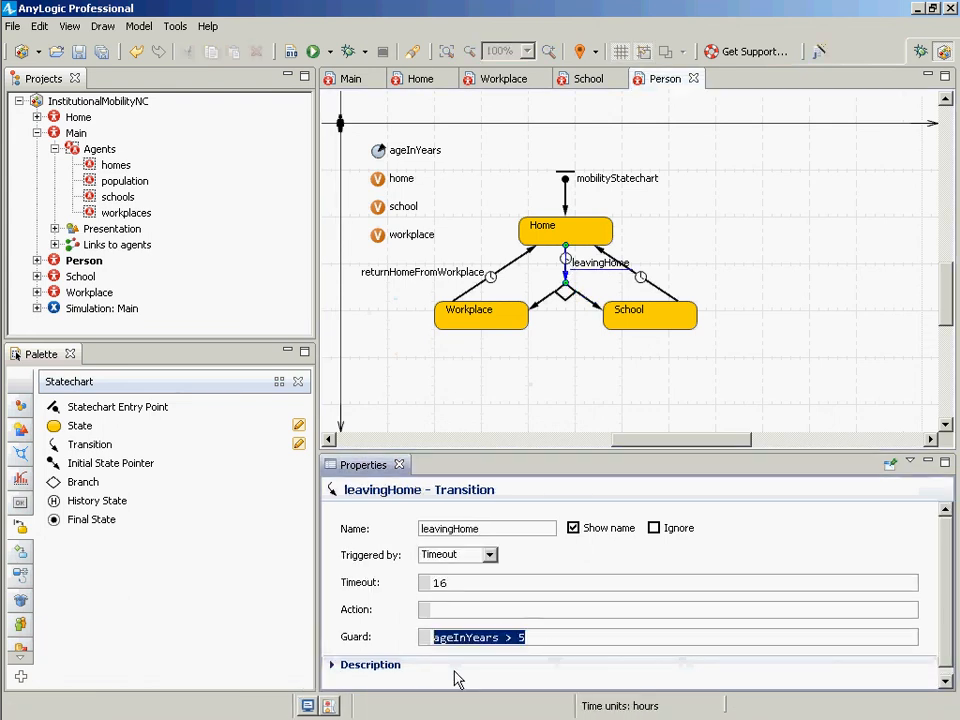
key("ctrl+s")
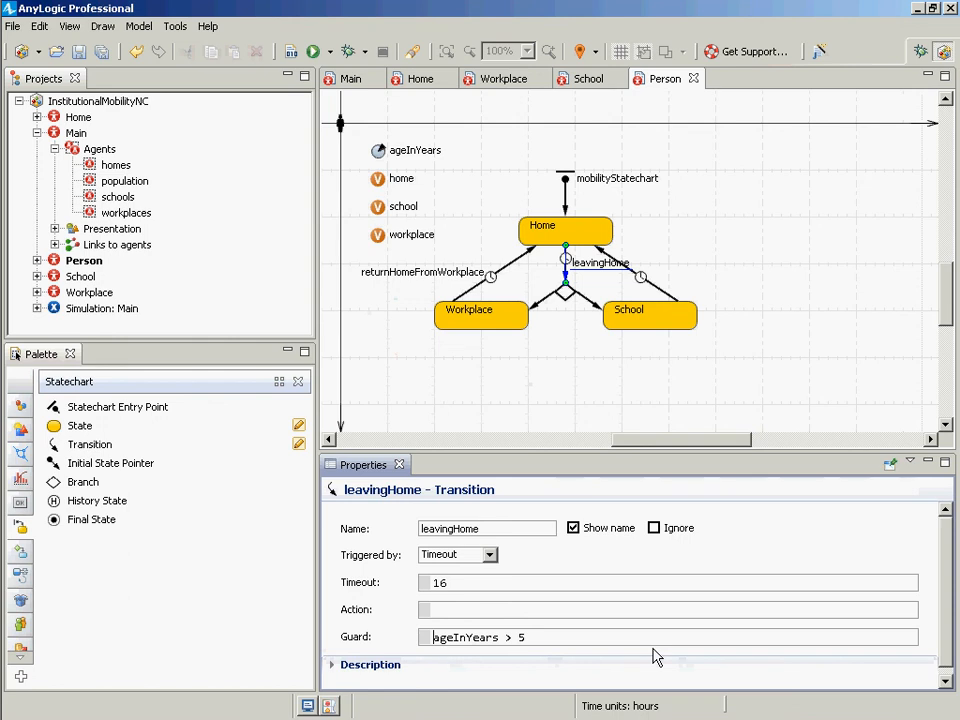
key("ctrl+s")
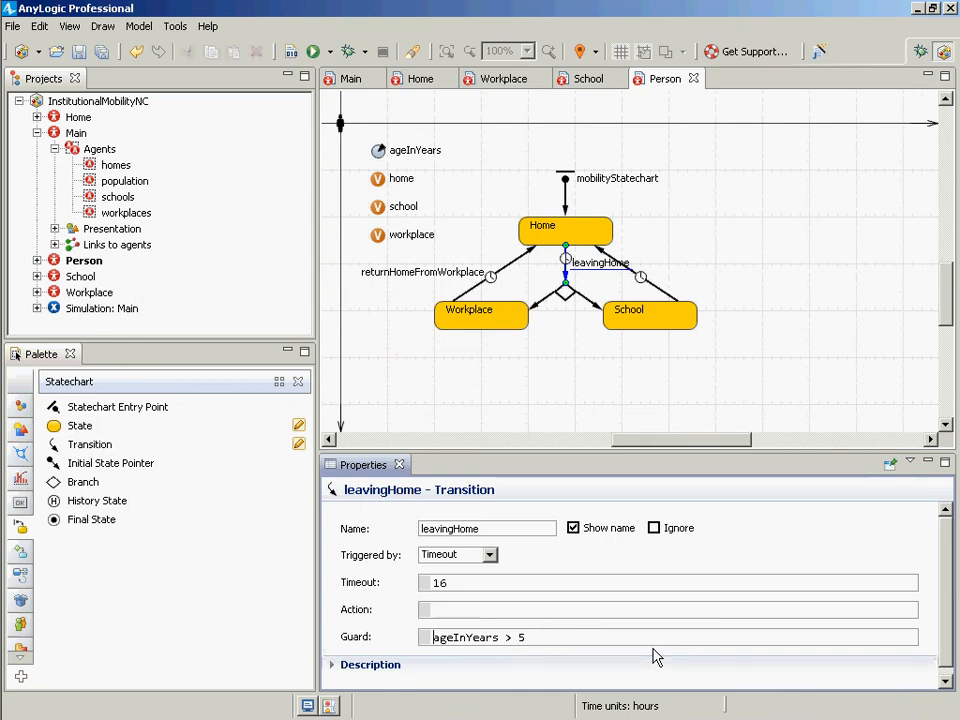
key("ctrl+s")
Examine the transitions returning home from Workplace and School and the transition into Workplace, saving the model along the way.
right_click(511, 265)
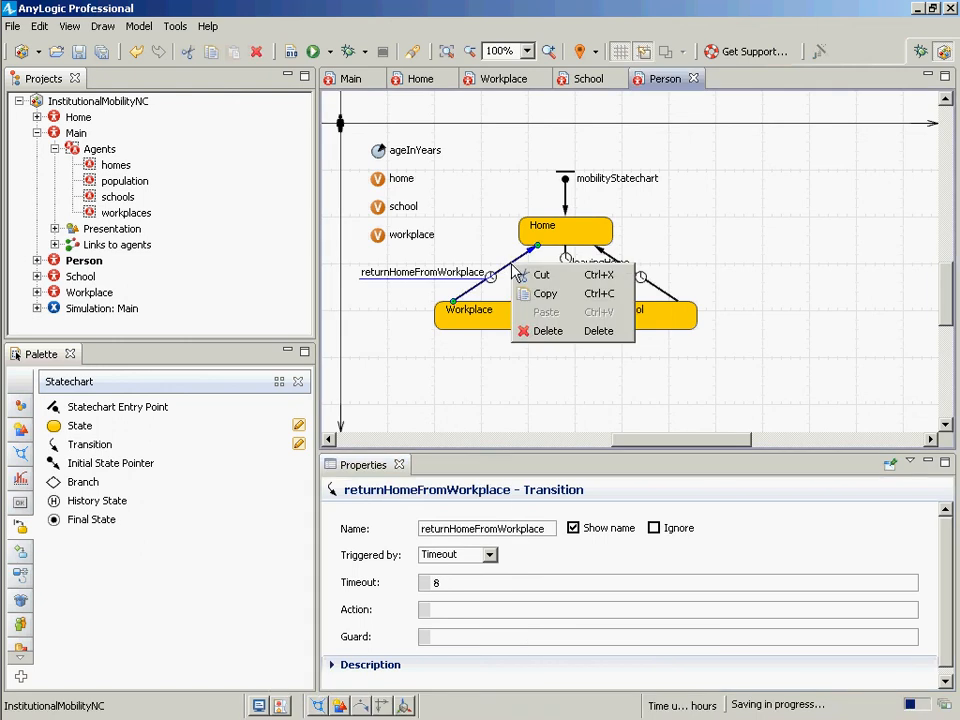
left_click(786, 257)
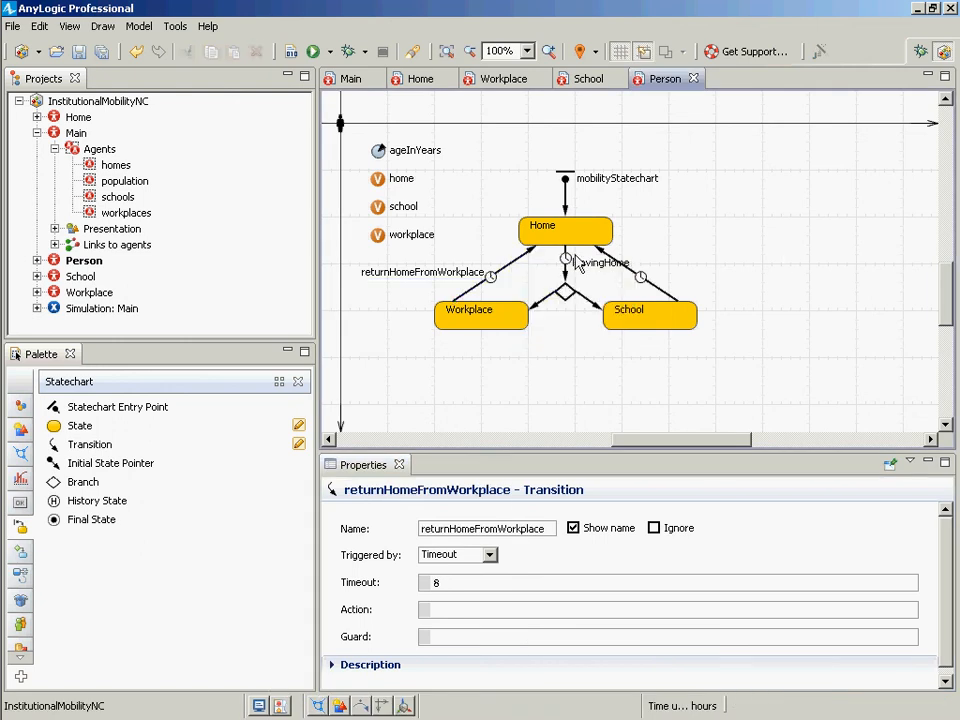
left_click(585, 305)
key("ctrl+s")
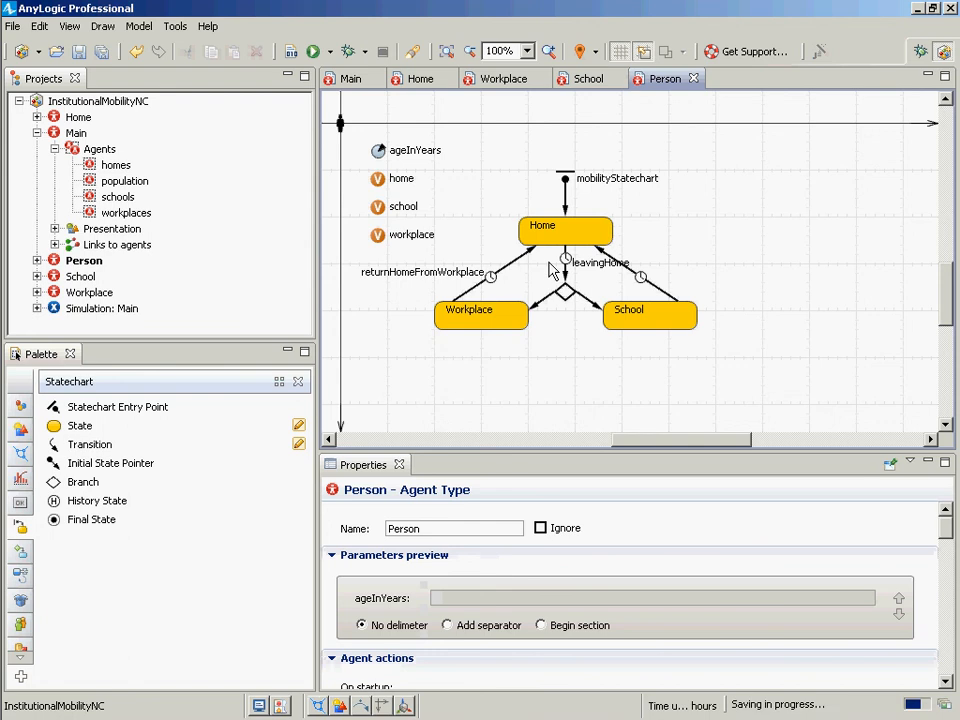
left_click(522, 262)
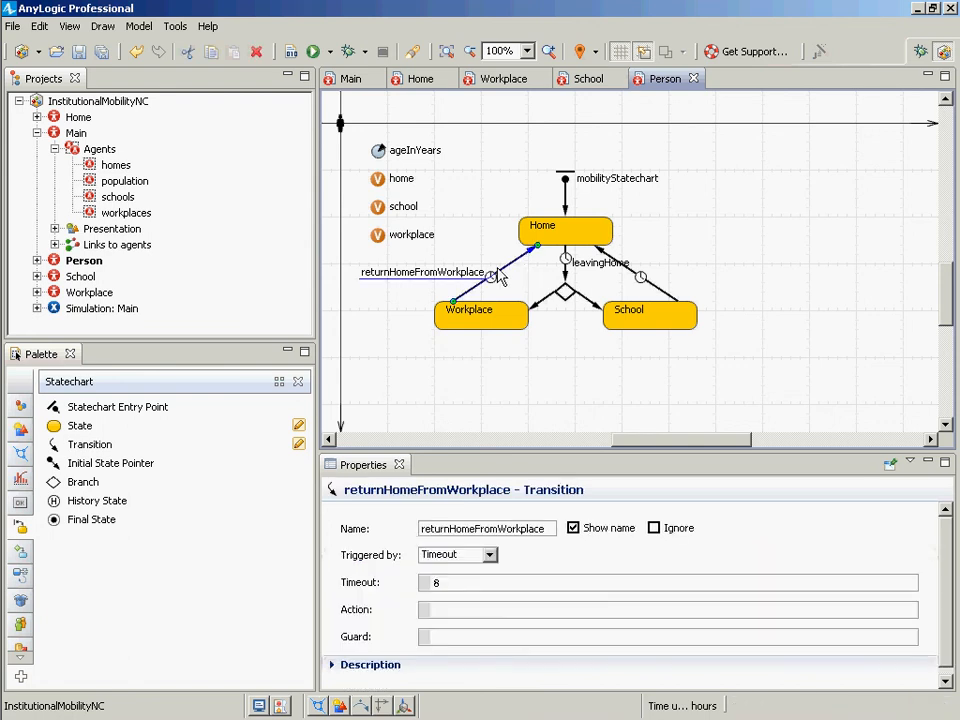
left_click(628, 272)
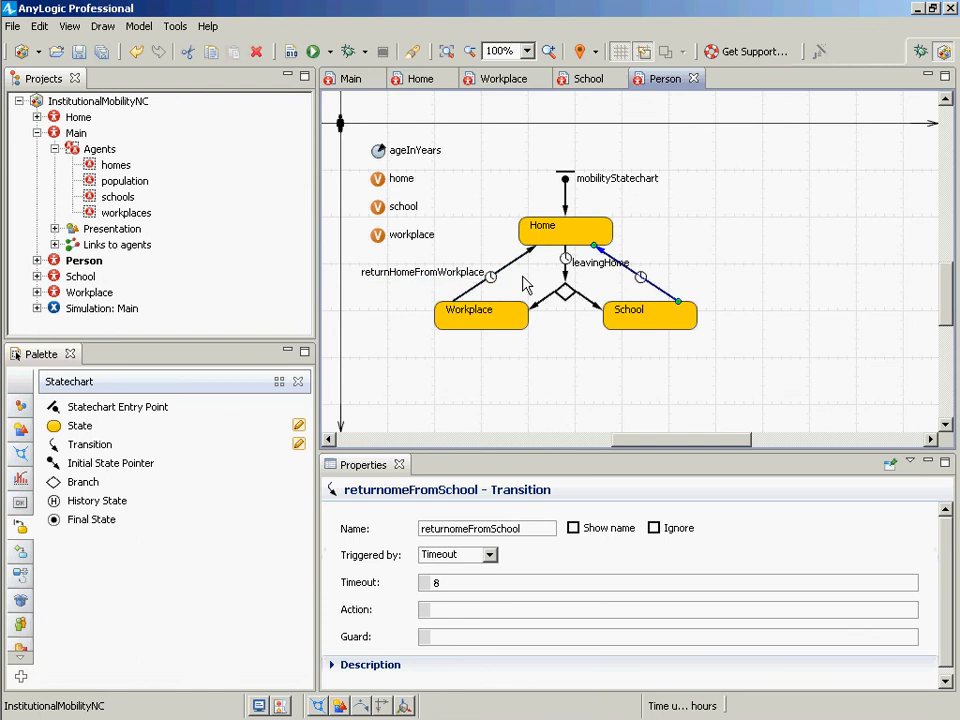
key("ctrl+s")
left_click(520, 318)
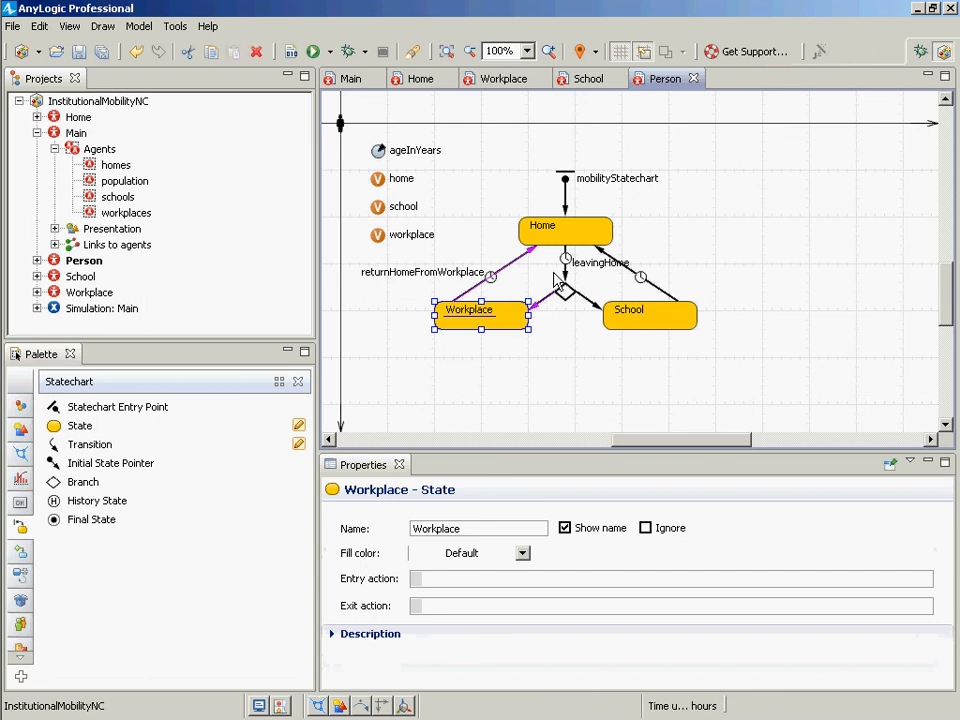
key("ctrl+s")
left_click(546, 300)
Begin the Workplace state's entry action with this.MoveTo.
left_click(476, 317)
left_click(455, 576)
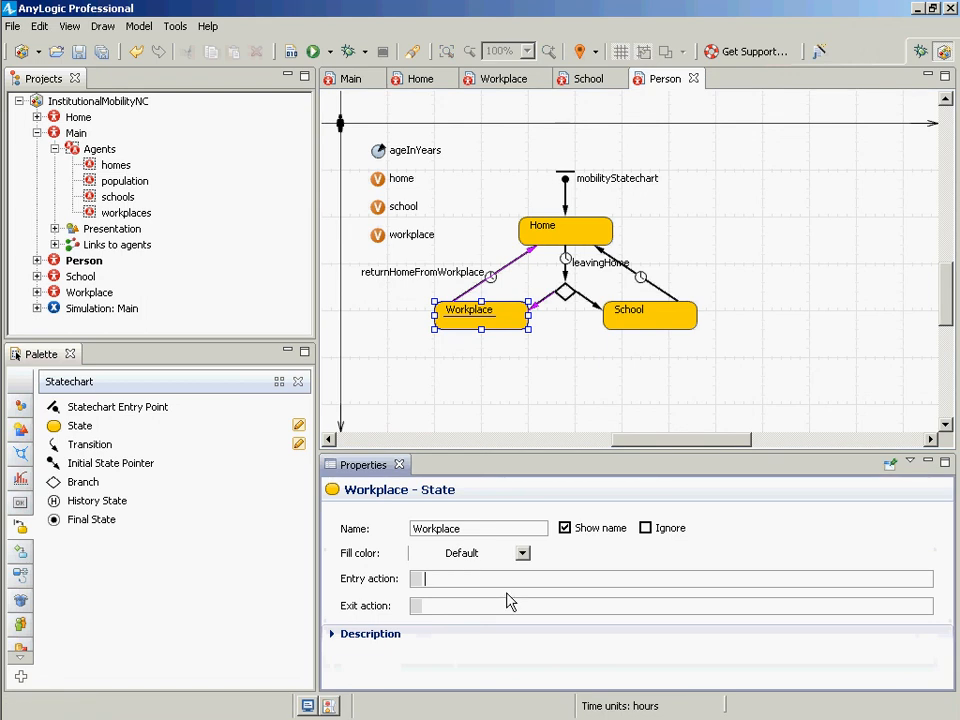
type("workplace.MoveTo")
key("Left")
key("Left")
key("Left")
key("Left")
key("Left")
key("Left")
key("Left")
key("shift+Home")
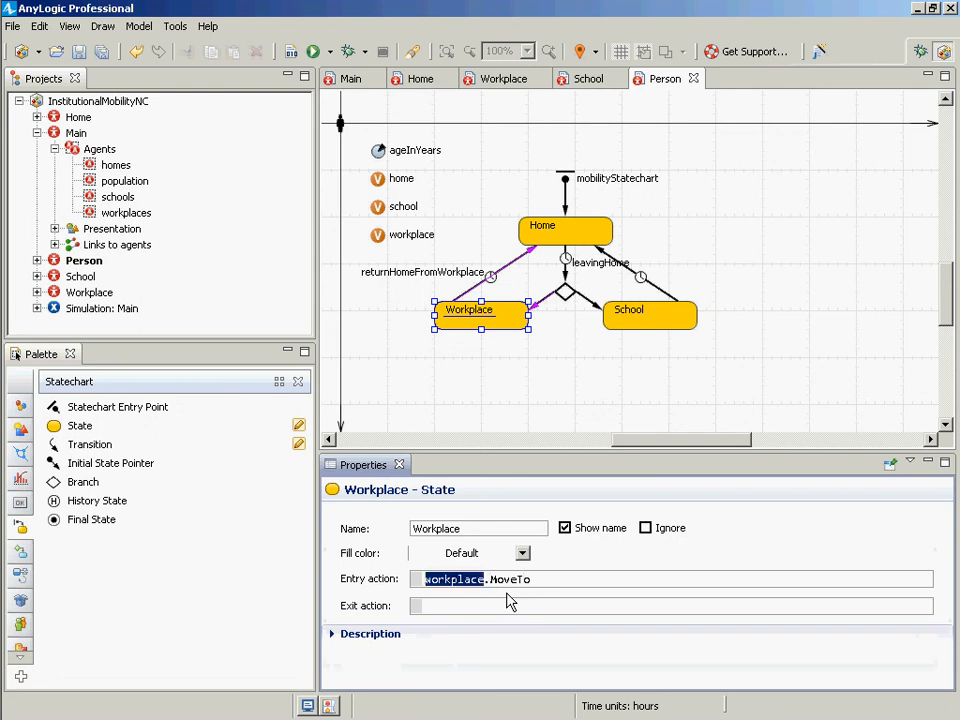
type("this")
key("End")
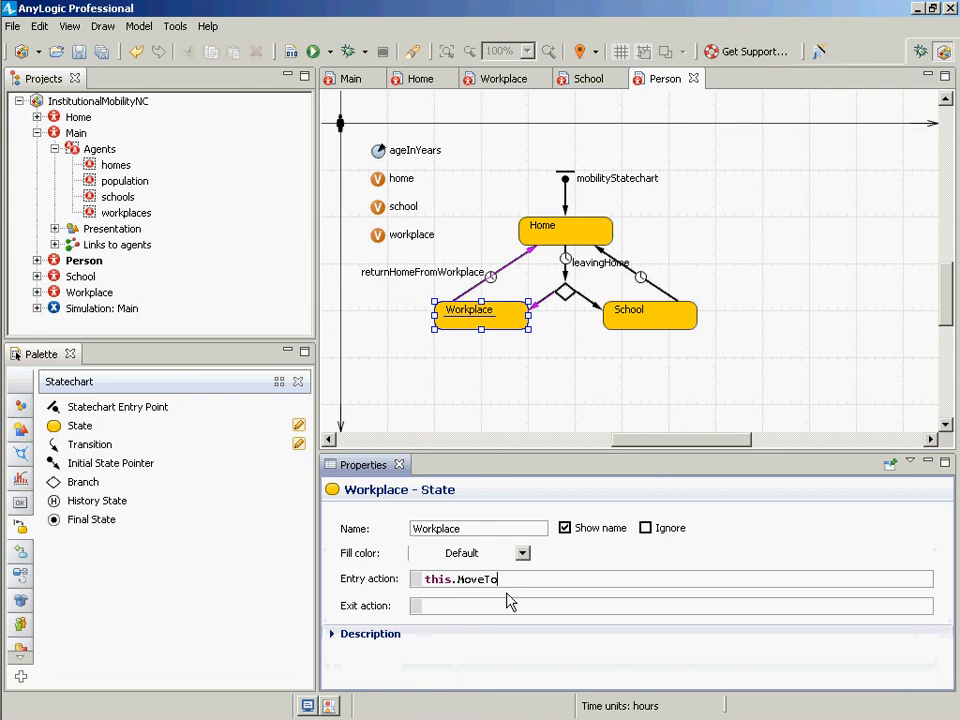
Correct the method name to moveTo, add workplace.getX() as its first argument, and start an indented second line.
key("BackSpace")
key("BackSpace")
key("BackSpace")
key("BackSpace")
key("BackSpace")
key("BackSpace")
type("moveTo(")
key("Delete")
type("workplace.getX(),")
key("Return")
key("Tab")
key("Tab")
key("Tab")
type("w")
key("BackSpace")
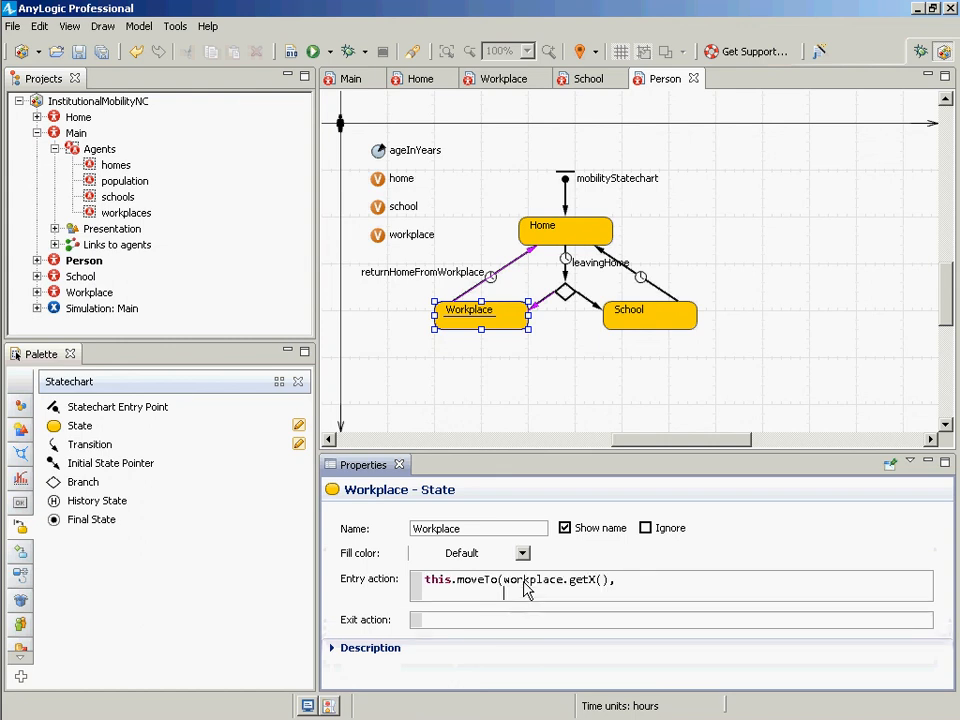
Duplicate the workplace.getX() argument onto the second line of the entry action and close the statement with ");".
key("Up")
key("ctrl+shift+Right")
key("ctrl+shift+Right")
key("ctrl+shift+Right")
key("shift+Right")
key("shift+Right")
key("shift+Right")
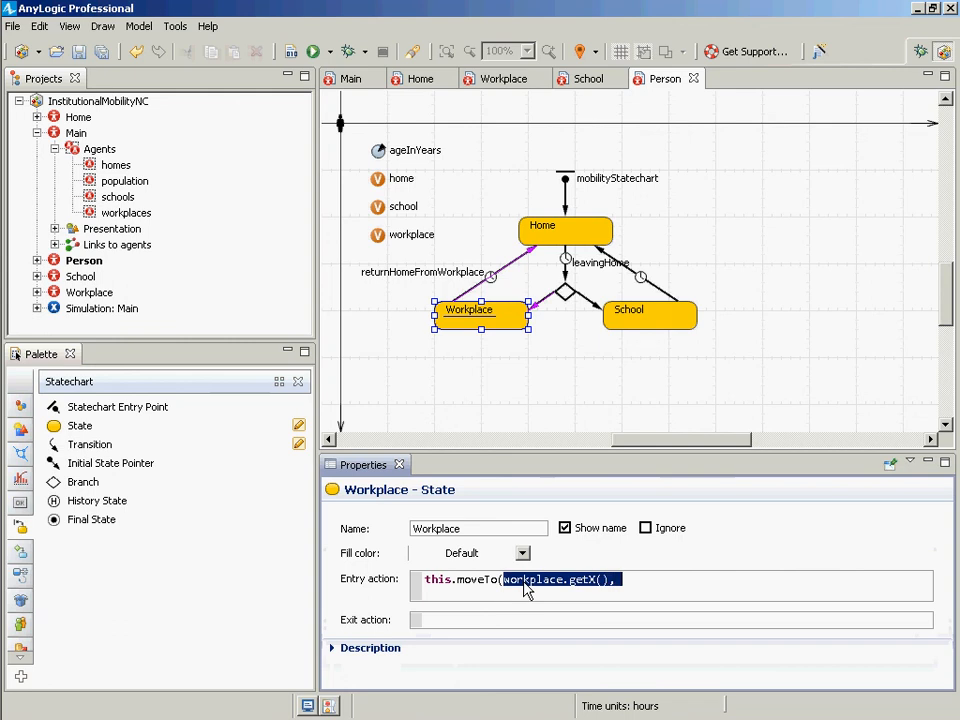
key("ctrl+c")
key("Down")
key("ctrl+v")
key("BackSpace")
key("BackSpace")
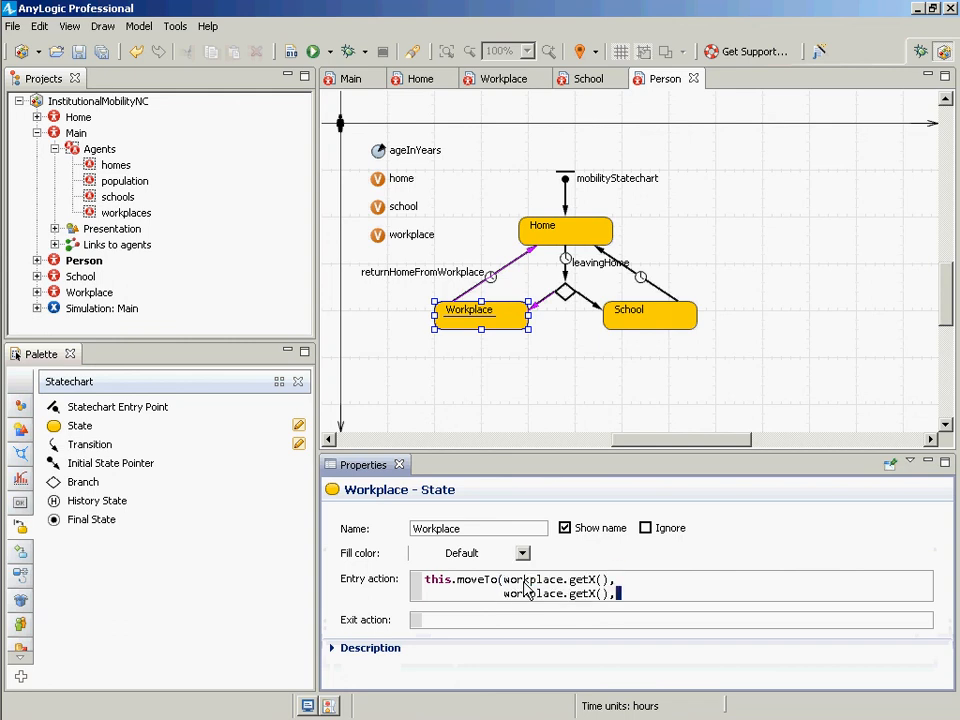
type(");")
key("Return")
key("ctrl+a")
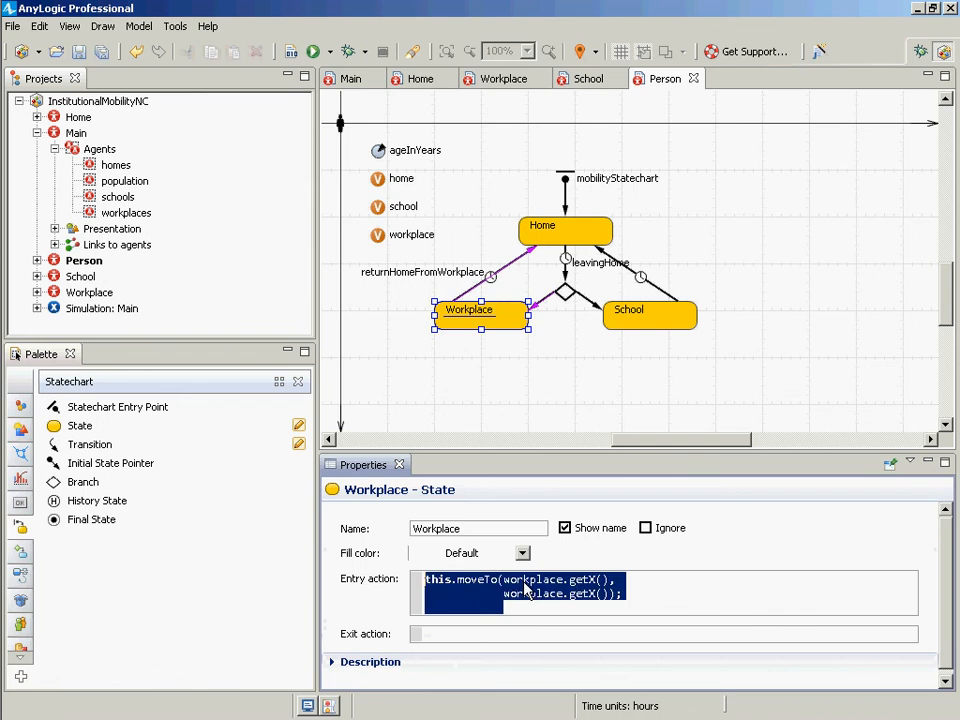
key("Left")
key("Down")
key("Down")
key("BackSpace")
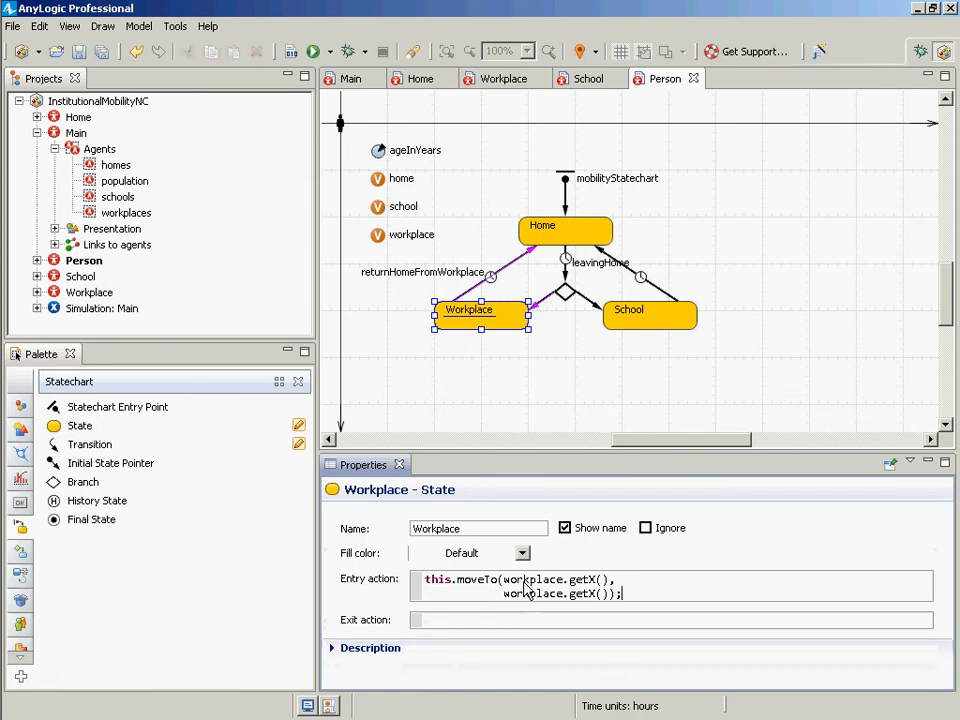
Copy the whole Workplace entry action into Notepad over its existing text, and align the second argument beneath the first.
key("ctrl+a")
key("ctrl+c")
key("alt+Tab")
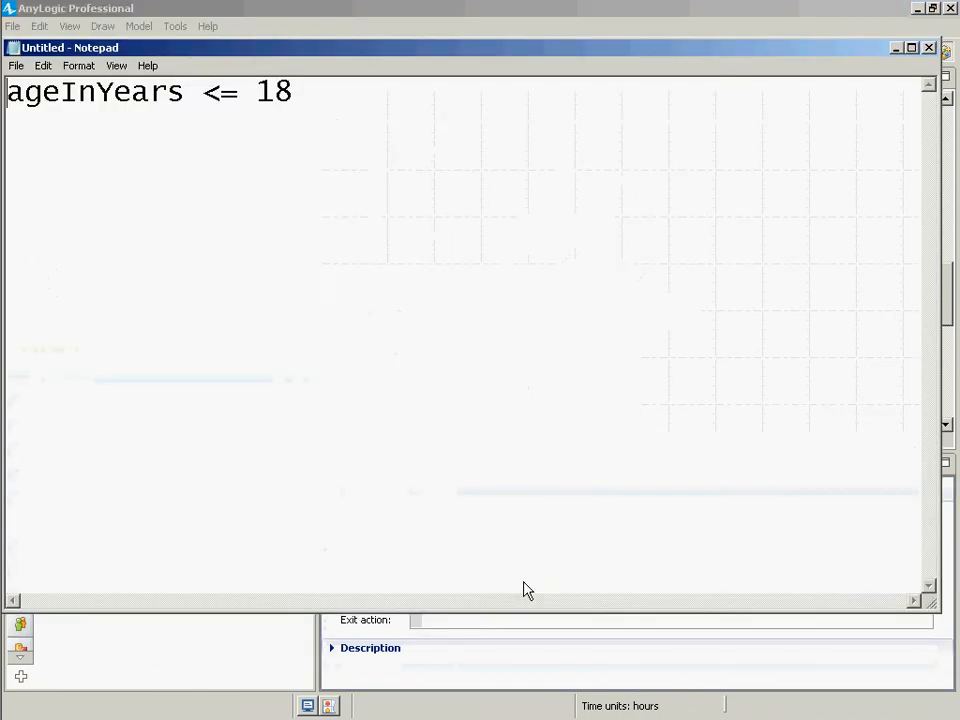
key("ctrl+a")
key("ctrl+v")
key("Left")
key("Up")
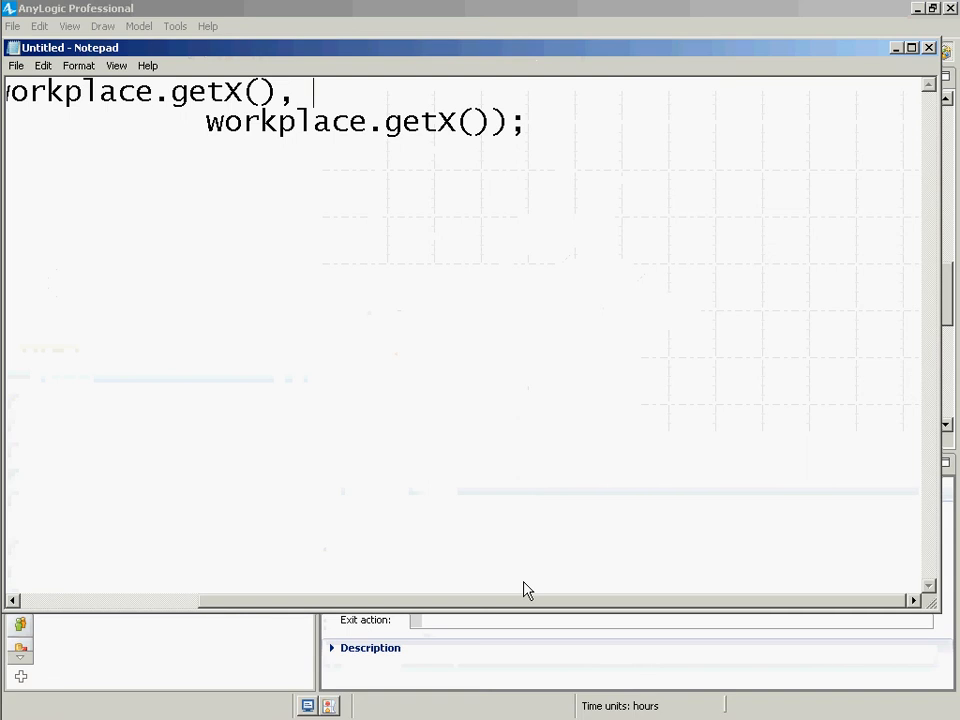
key("ctrl+Right")
key("BackSpace")
key("BackSpace")
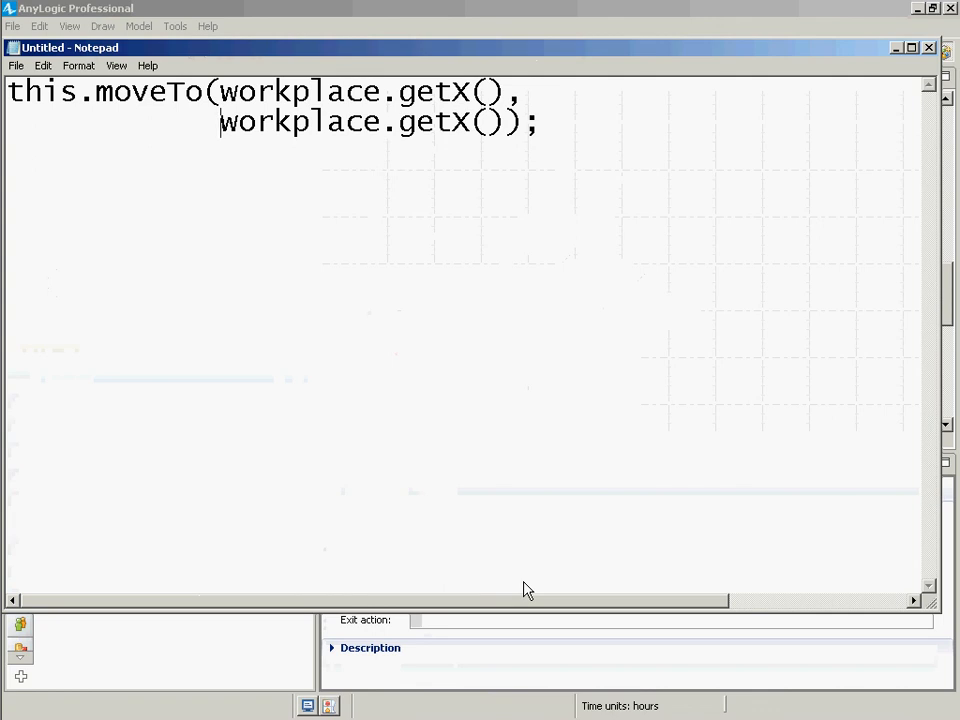
Change the second moveTo argument in Notepad to workplace.getY().
key("End")
key("Left")
key("Left")
key("Left")
key("Left")
key("Left")
key("Left")
key("Left")
key("Left")
key("Left")
key("Left")
key("Left")
key("Left")
key("Left")
key("Left")
key("Left")
key("Left")
key("Left")
key("Left")
key("Left")
key("Left")
key("shift+Left")
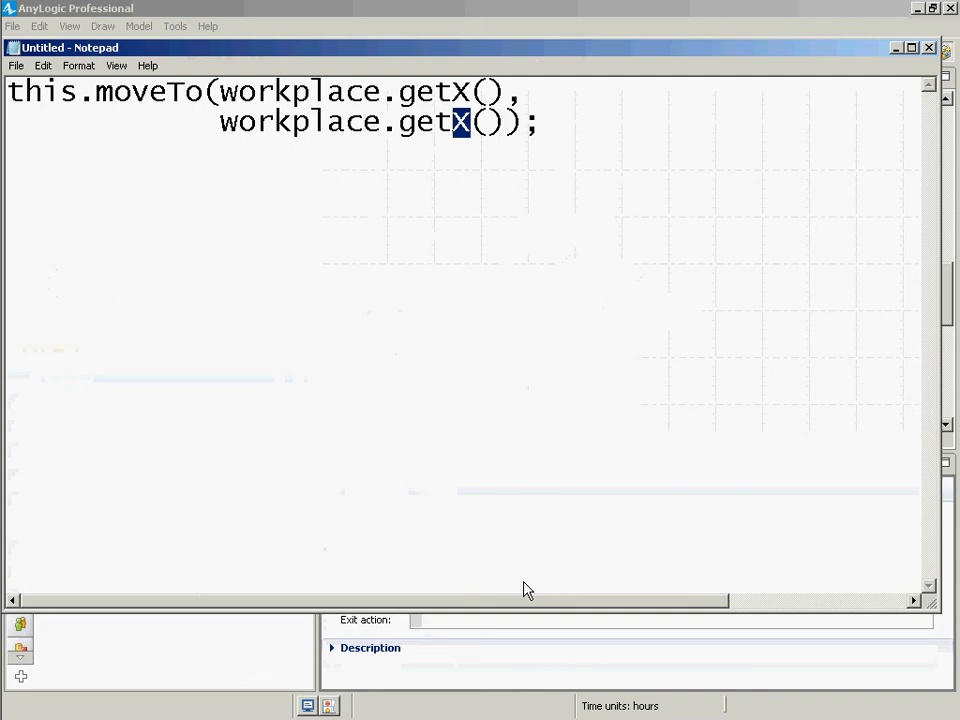
type("Y")
Copy the corrected moveTo statement from Notepad into the School state's entry action in AnyLogic.
key("ctrl+Home")
key("shift+Down")
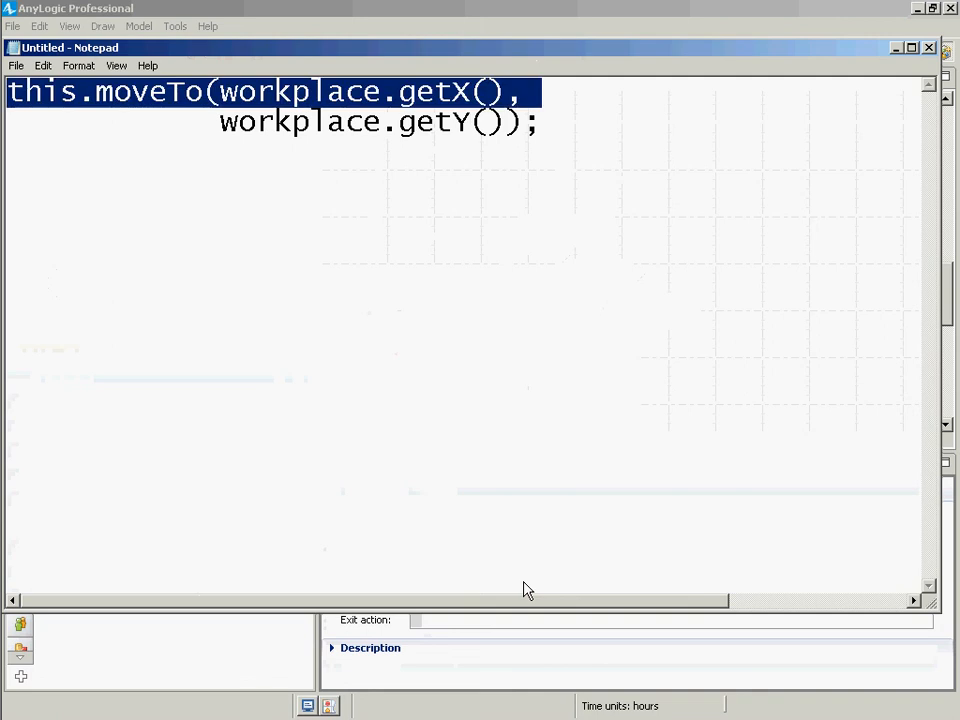
key("shift+End")
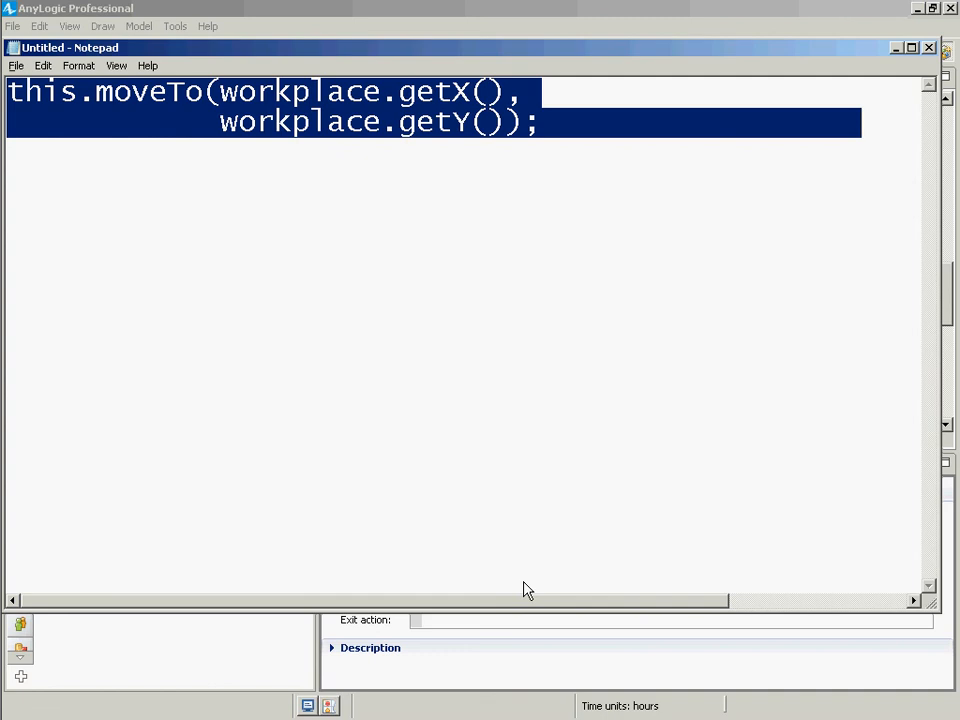
key("alt+Tab")
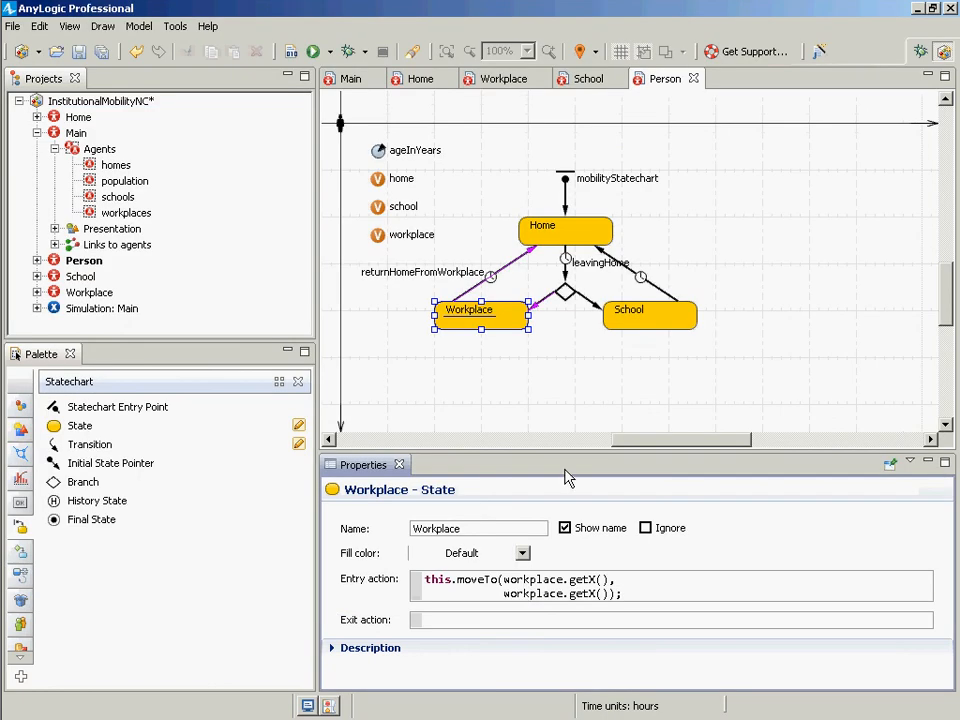
left_click(630, 318)
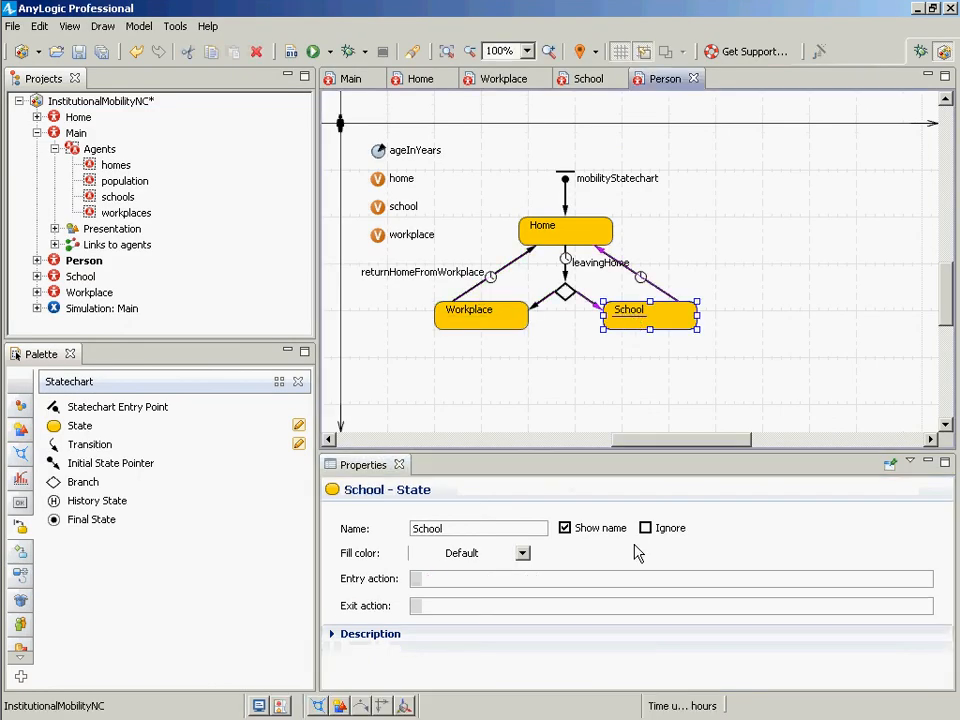
left_click(586, 579)
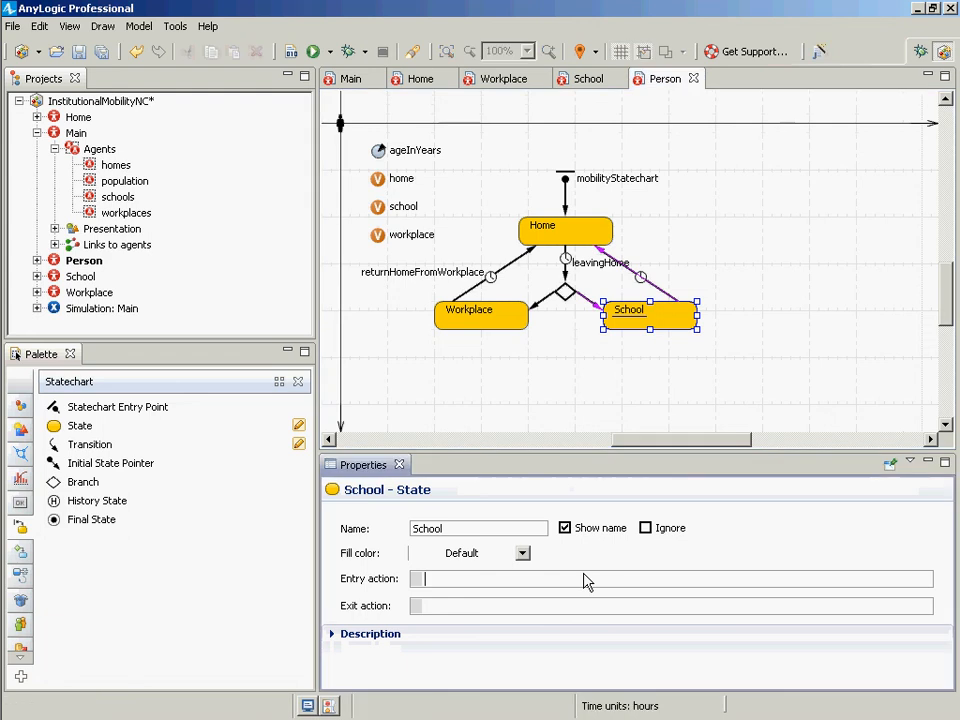
key("ctrl+v")
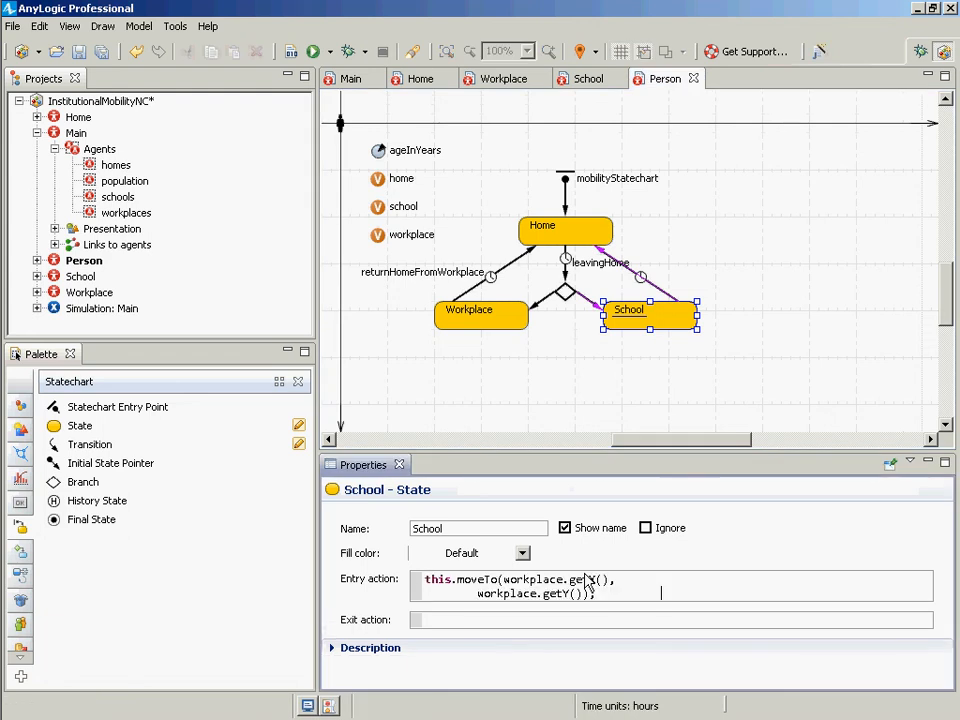
Align the second line of the School entry action and replace workplace with school in both moveTo arguments.
key("Home")
key("Right")
key("Right")
key("Right")
key("Right")
key("ctrl+shift+Right")
type("school")
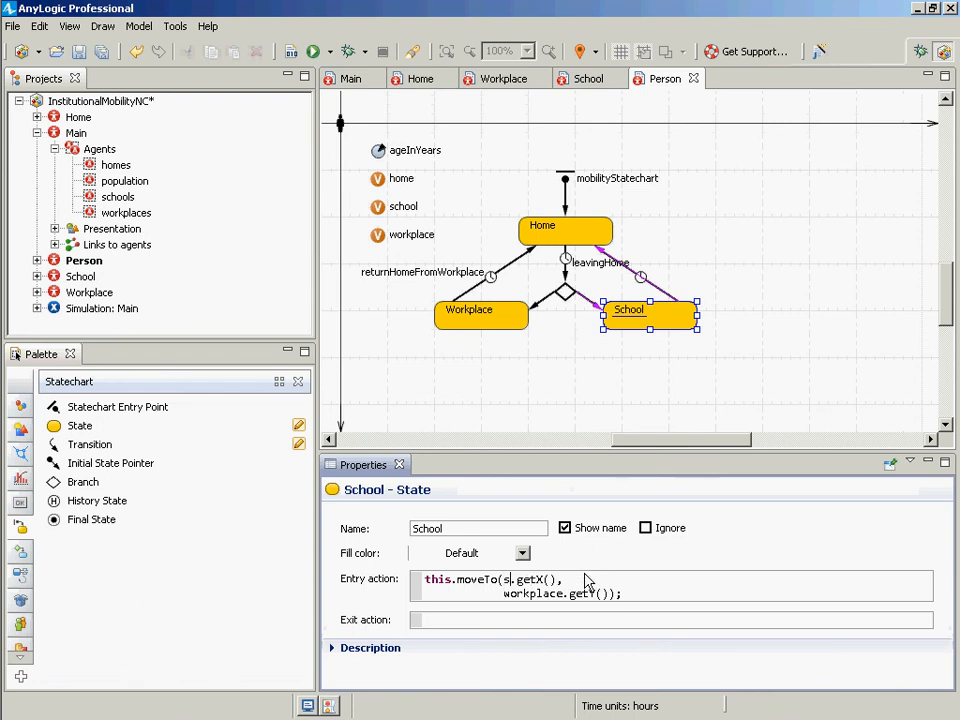
key("Down")
key("ctrl+shift+Left")
type("school")
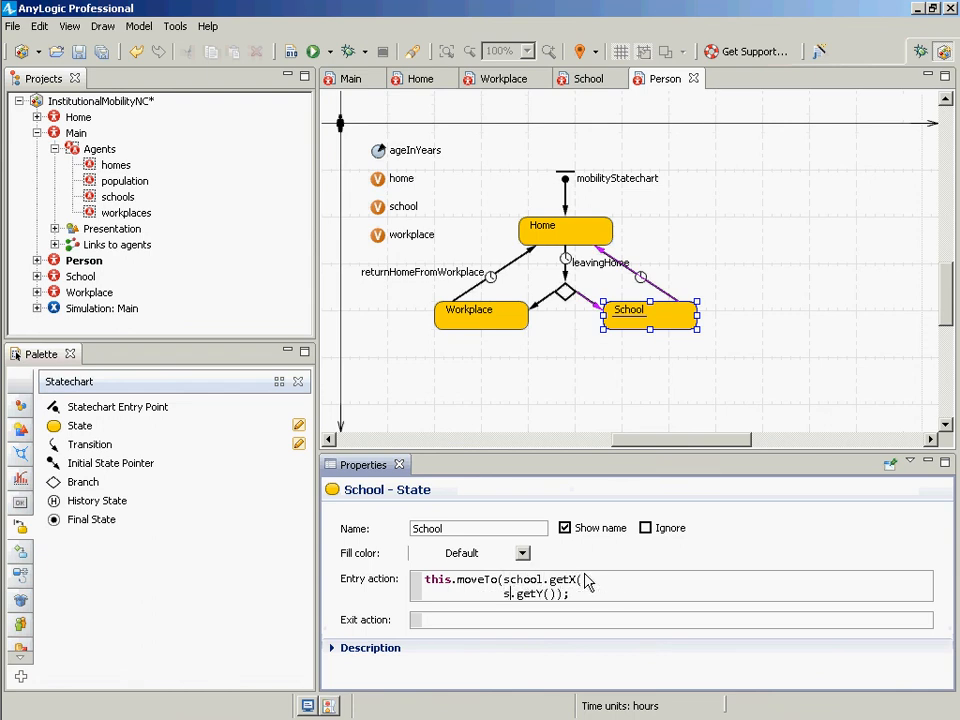
Copy the School state's full entry action into Notepad in place of the workplace version.
key("ctrl+a")
key("alt+Tab")
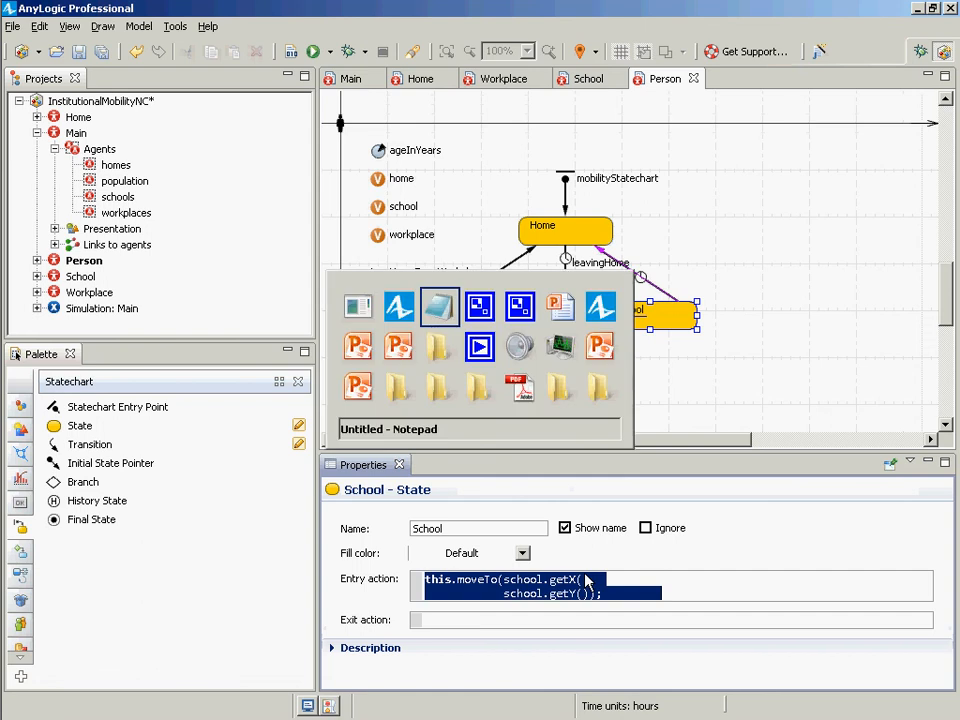
key("ctrl+v")
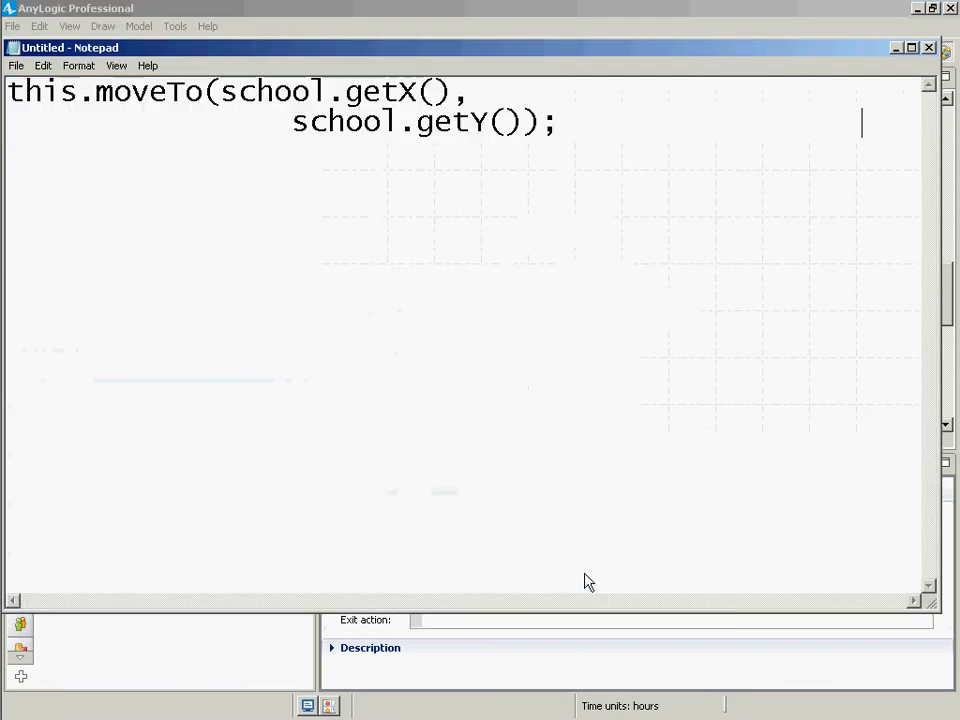
Align the second line of the school moveTo statement in Notepad beneath its first argument.
key("Up")
key("Right")
key("Right")
key("Right")
key("Right")
key("shift+Right")
key("shift+Right")
key("shift+Right")
key("shift+Right")
key("shift+Right")
key("shift+Right")
key("shift+Right")
key("shift+Right")
key("shift+Right")
key("shift+Right")
key("shift+Right")
key("shift+Right")
key("shift+Right")
key("shift+Right")
key("shift+Right")
key("shift+Right")
key("shift+Right")
key("shift+Right")
key("shift+Right")
key("shift+Right")
key("shift+Left")
key("shift+Left")
key("shift+Left")
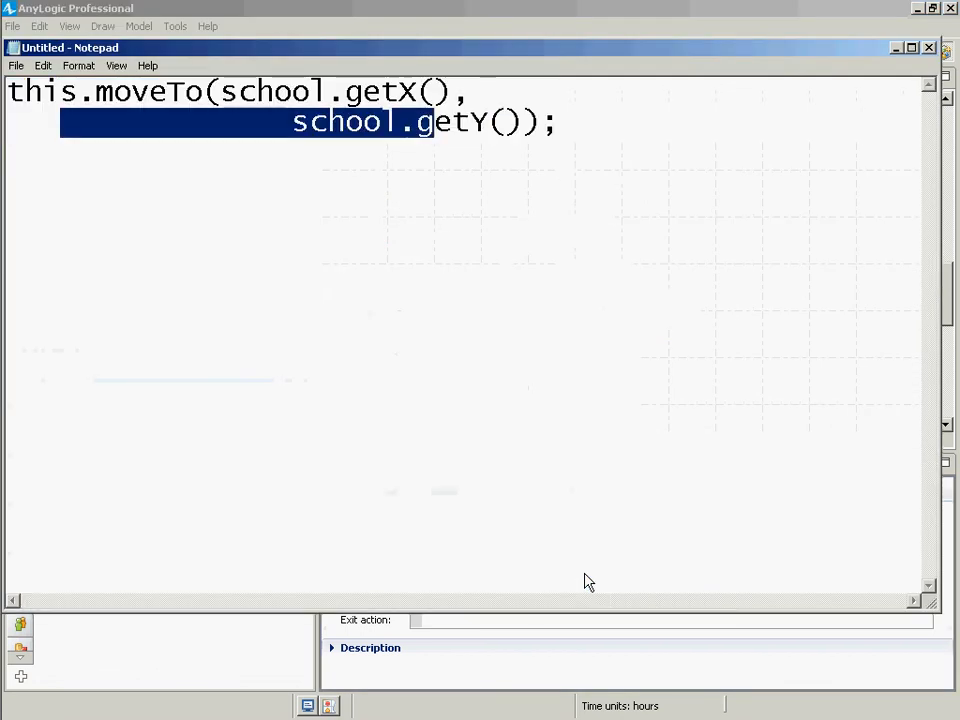
key("Right")
key("Left")
key("Left")
key("Left")
key("Left")
key("Left")
key("Left")
key("Left")
key("Left")
key("Left")
key("Left")
key("Left")
key("Left")
key("Left")
key("Right")
key("Right")
key("Right")
key("Right")
key("Right")
key("Right")
key("Right")
key("Right")
key("Right")
key("Right")
key("Right")
key("Right")
key("Right")
key("Right")
key("Right")
key("Left")
key("Left")
key("Left")
key("Left")
key("Left")
key("Left")
key("Left")
key("Left")
key("Left")
key("Left")
key("Left")
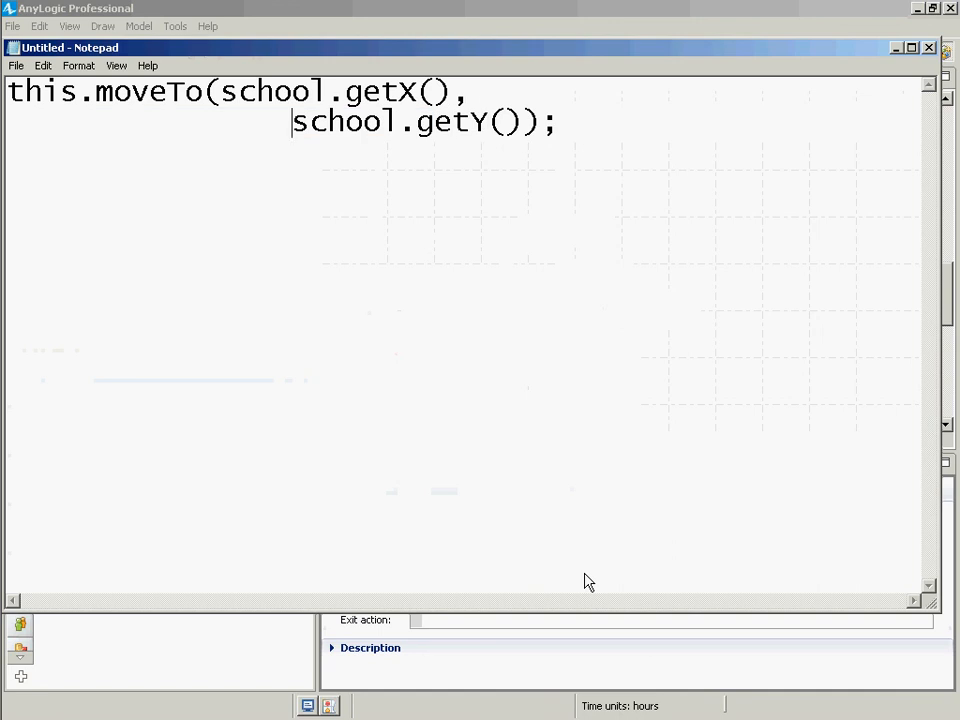
key("BackSpace")
key("BackSpace")
key("BackSpace")
key("BackSpace")
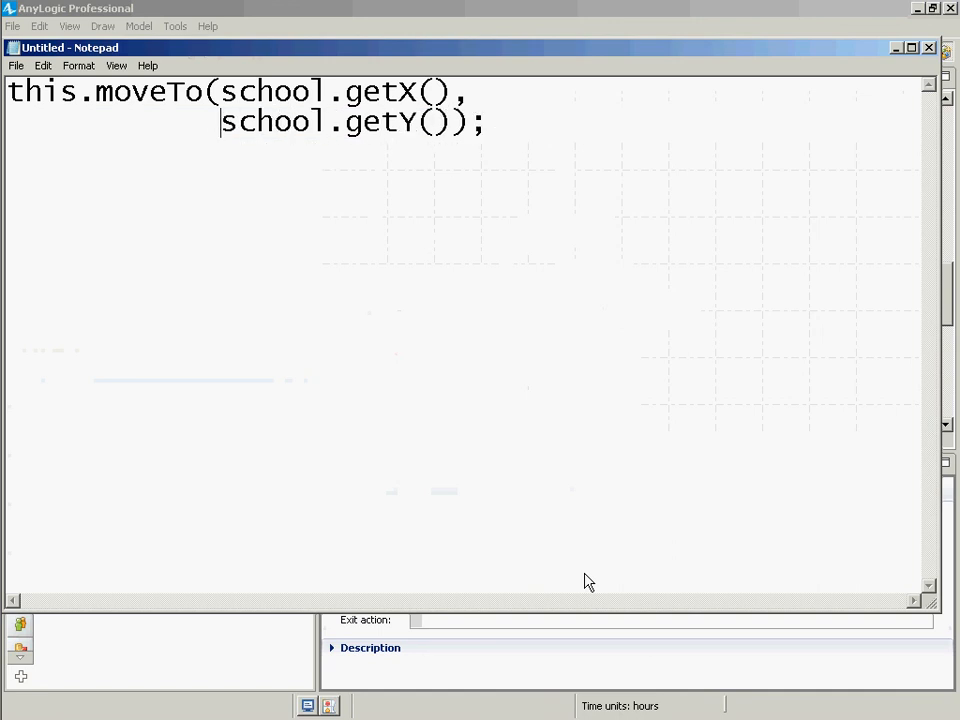
key("Right")
Switch back to AnyLogic and save the model.
key("alt+Tab")
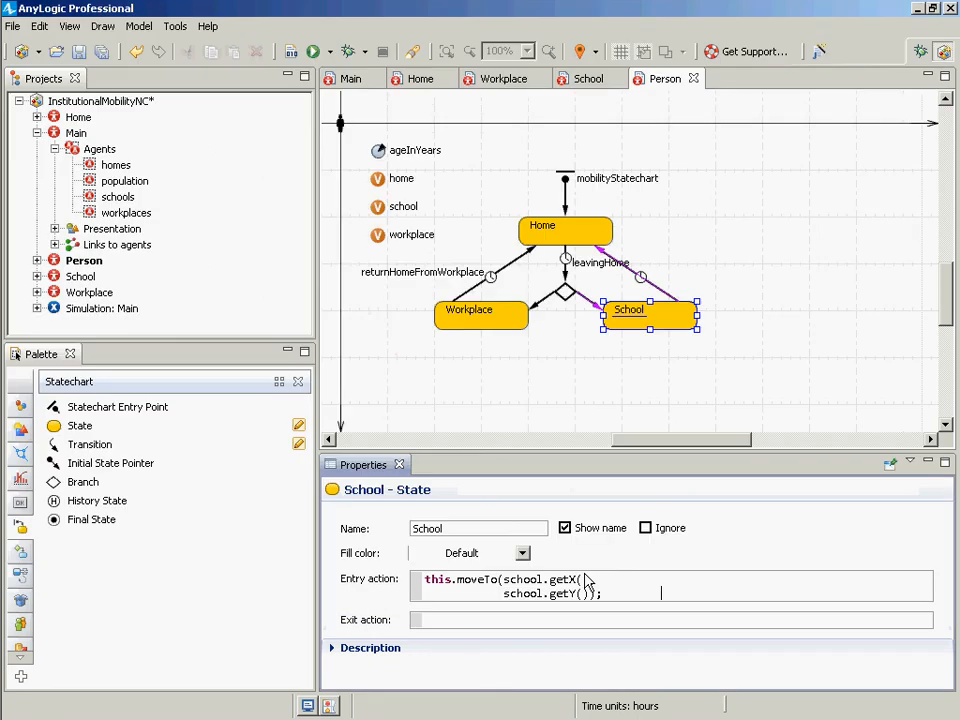
key("ctrl+s")
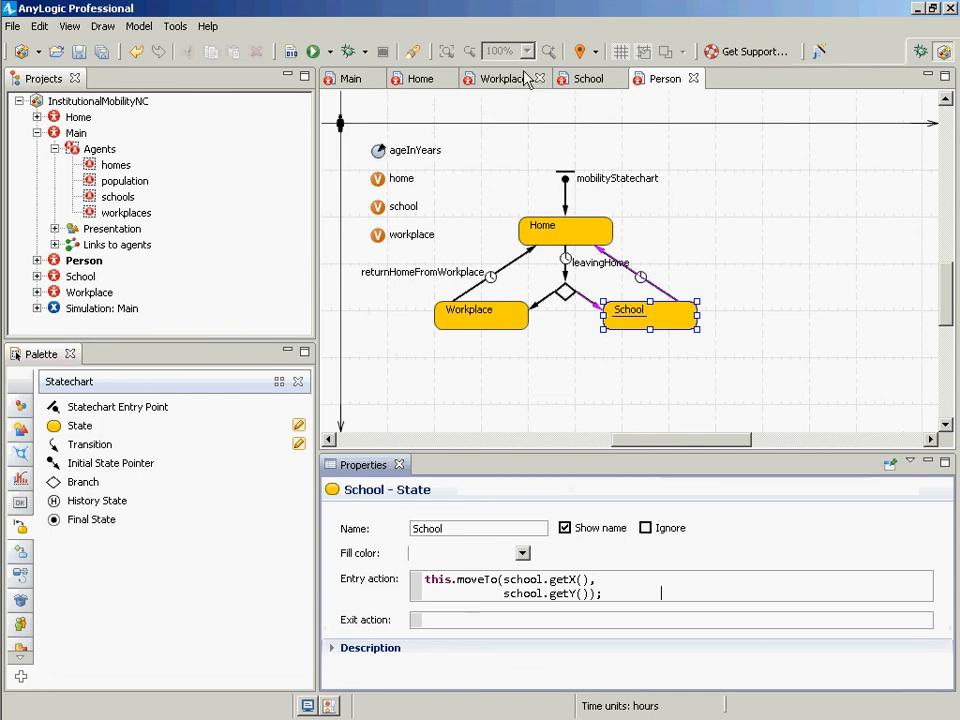
Split the Home state's entry action so home.getY() sits on a second line aligned with home.getX(), and save the model.
left_click(566, 200)
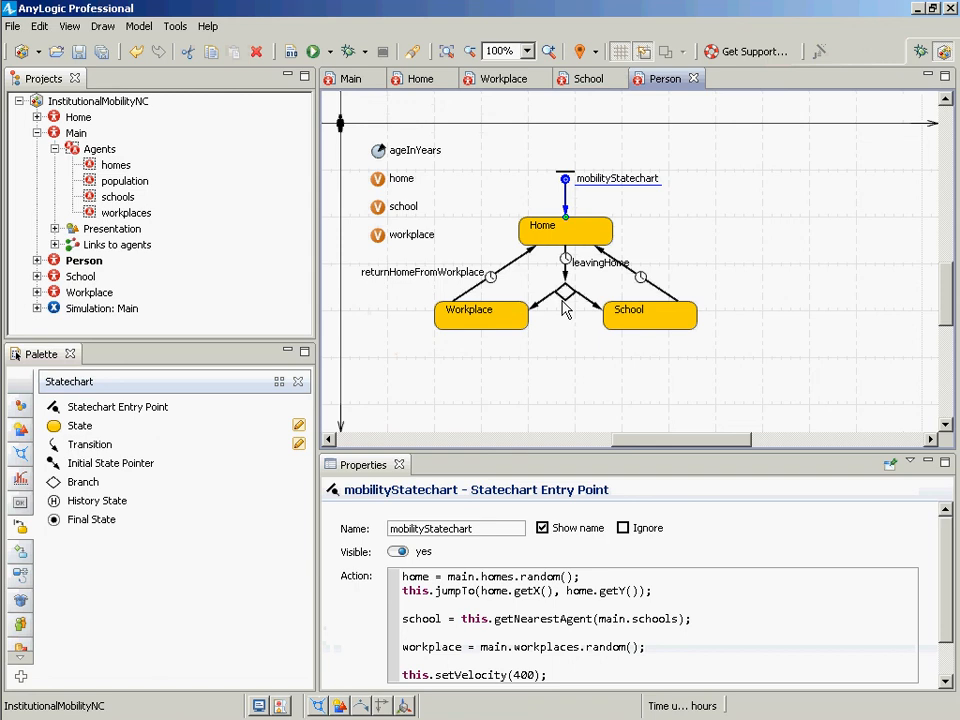
left_click(595, 236)
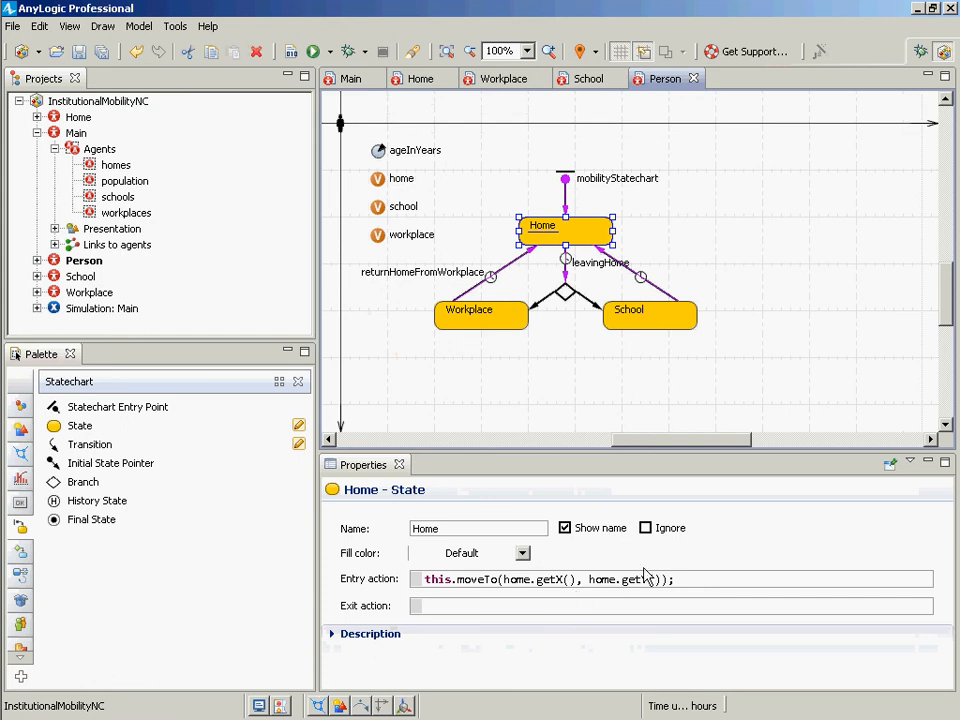
left_click(590, 582)
key("Return")
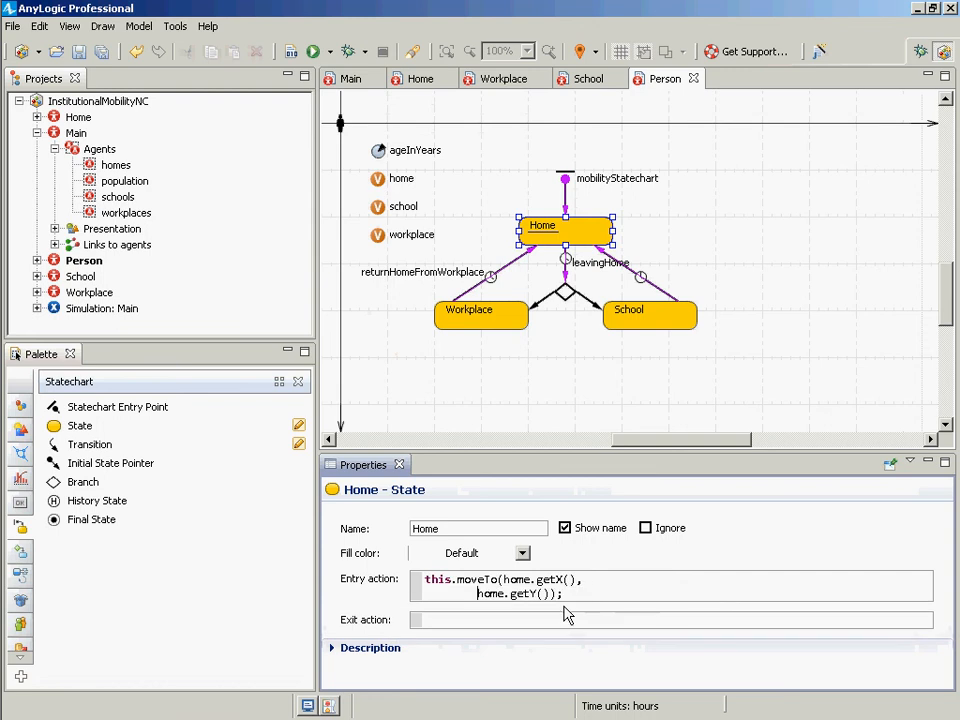
key("ctrl+s")
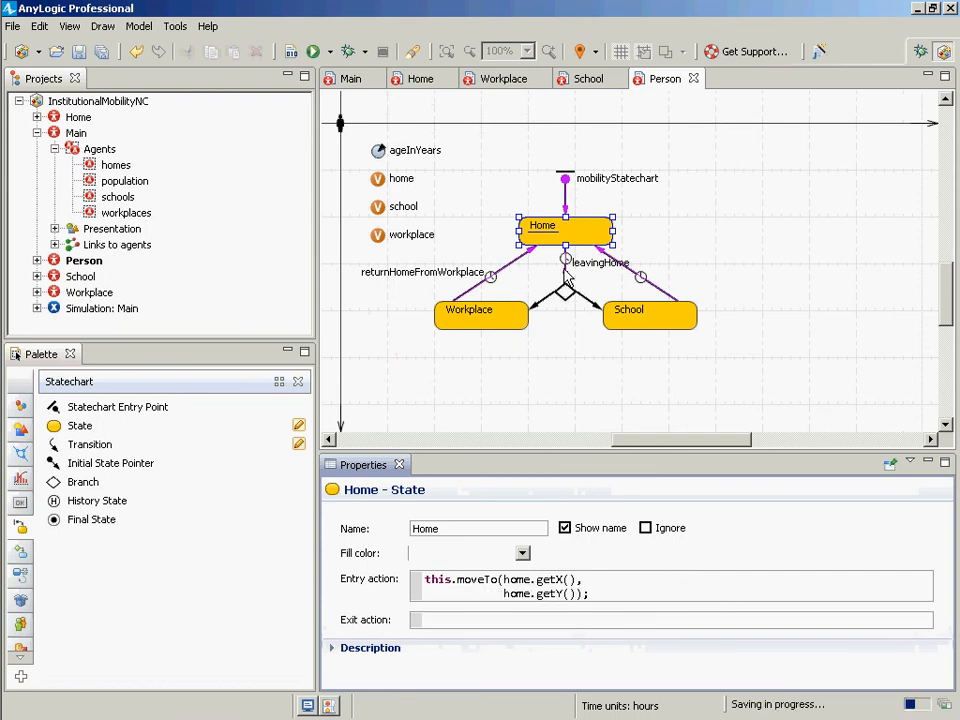
Review the leavingHome guard, both branch transitions, the School and Workplace entry actions, and the transitions returning to Home.
left_click(566, 279)
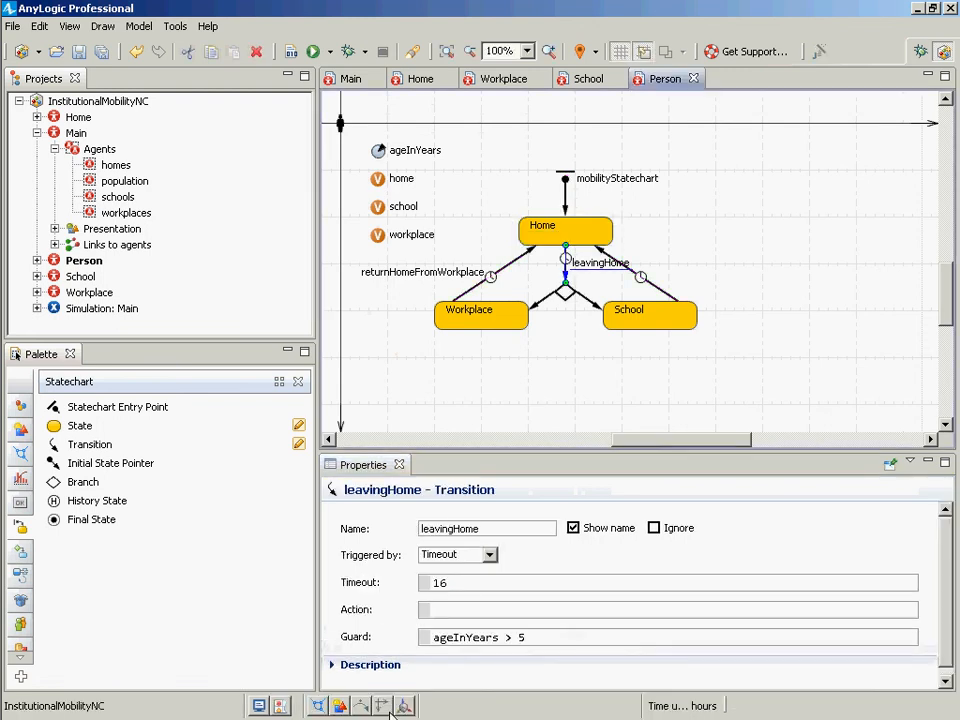
left_click_drag(521, 637, 339, 660)
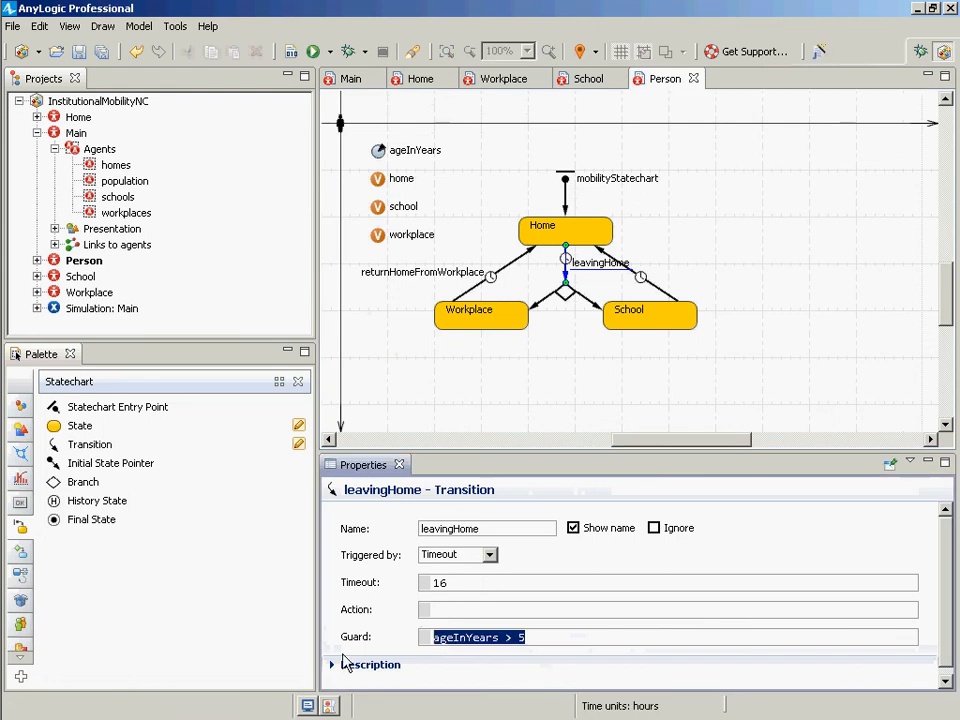
key("ctrl+s")
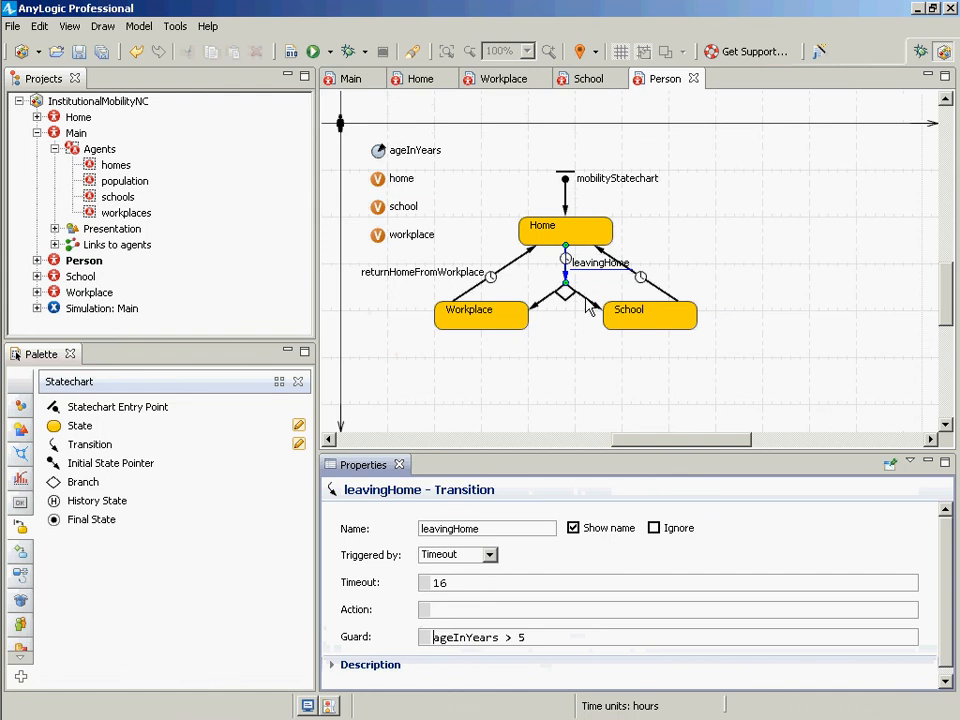
left_click(588, 306)
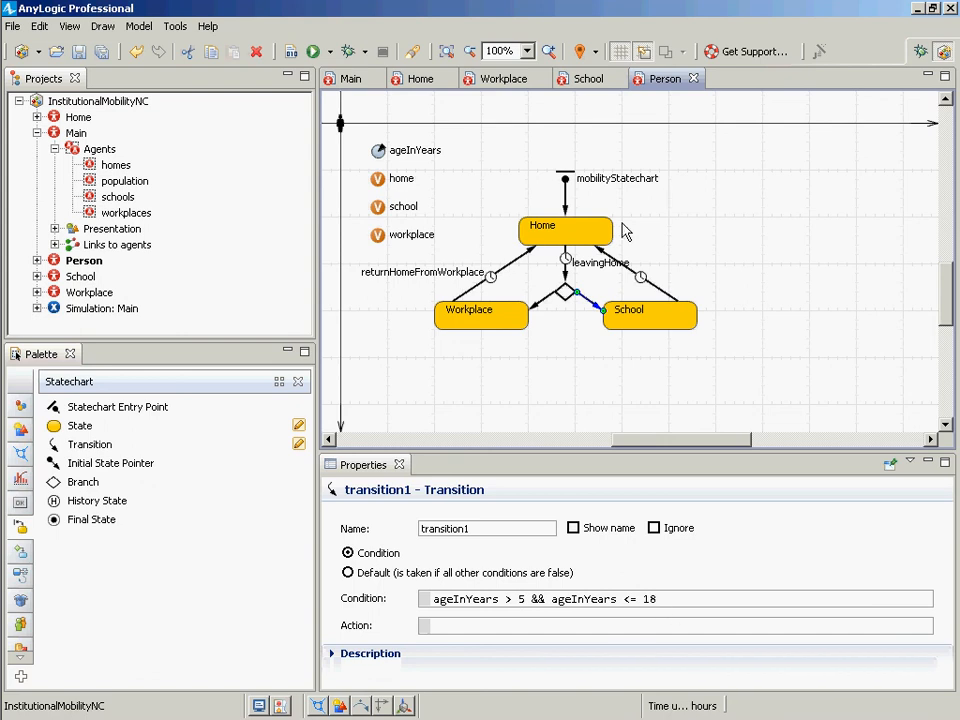
left_click(630, 320)
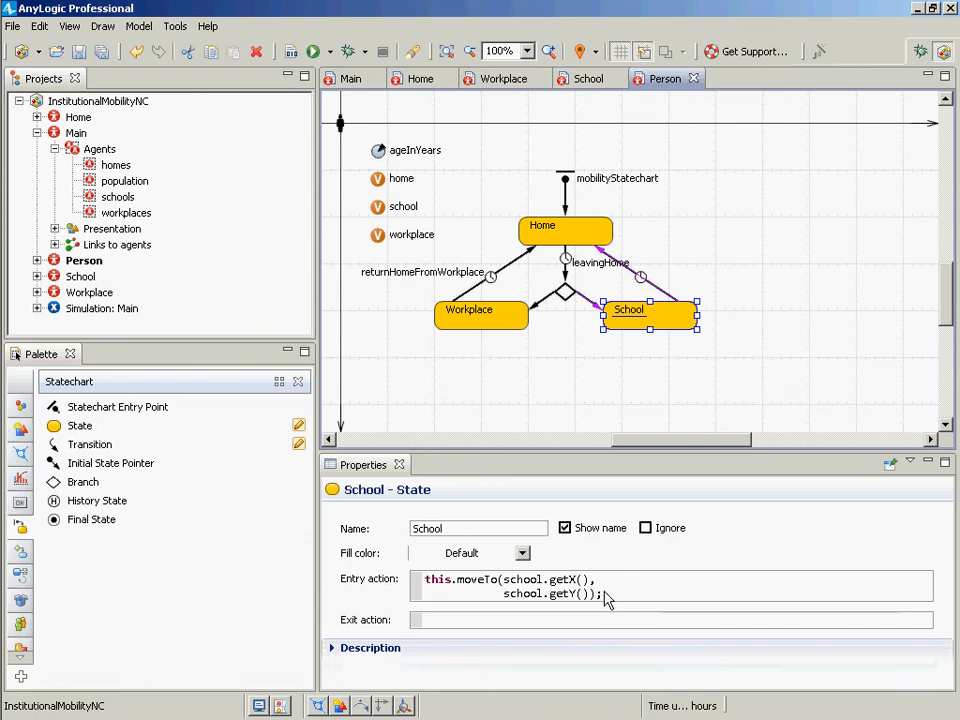
left_click_drag(604, 601, 430, 575)
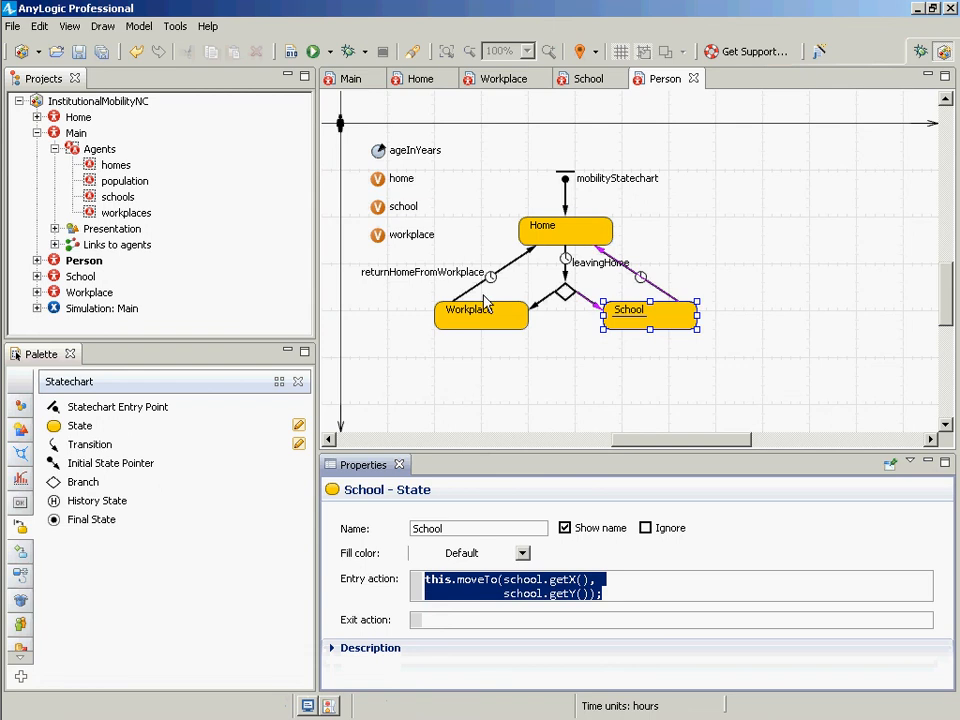
left_click(538, 309)
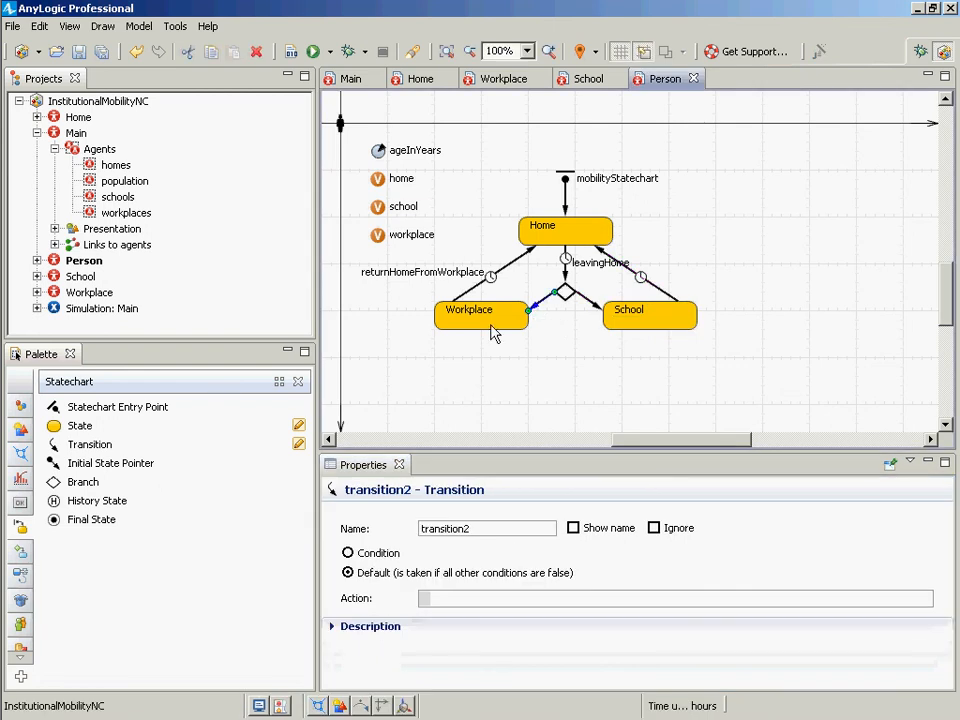
left_click(490, 324)
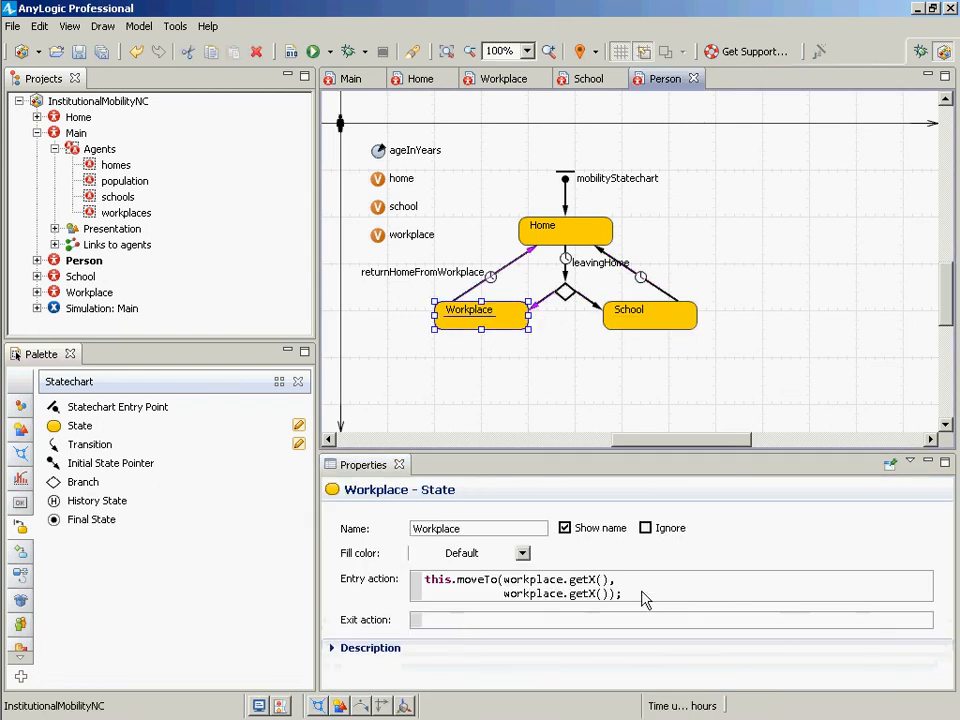
left_click_drag(643, 598, 364, 553)
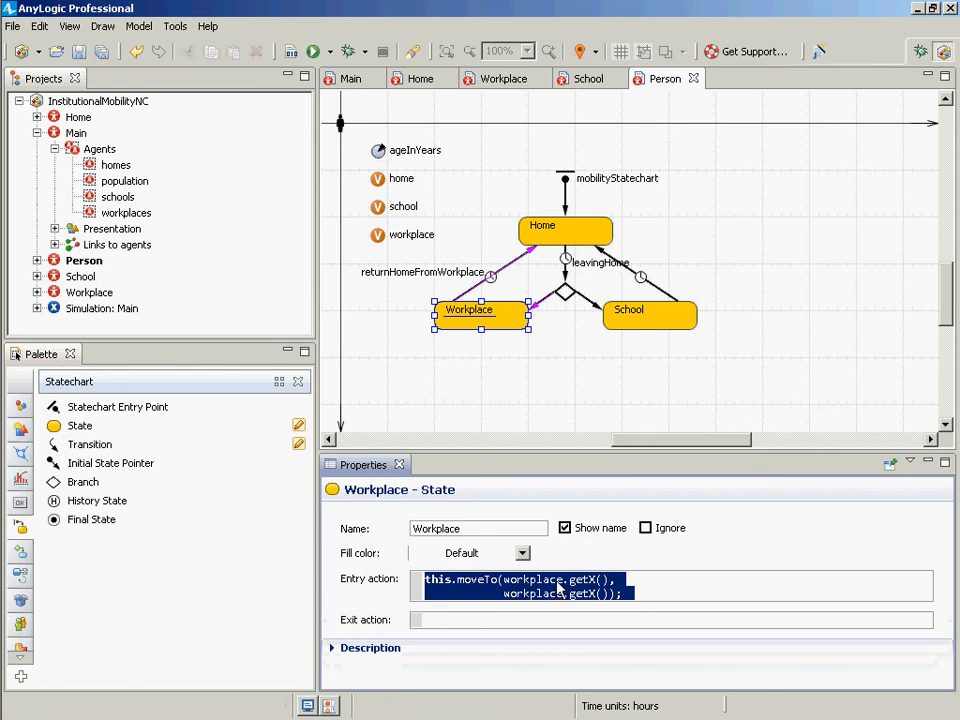
left_click(637, 275)
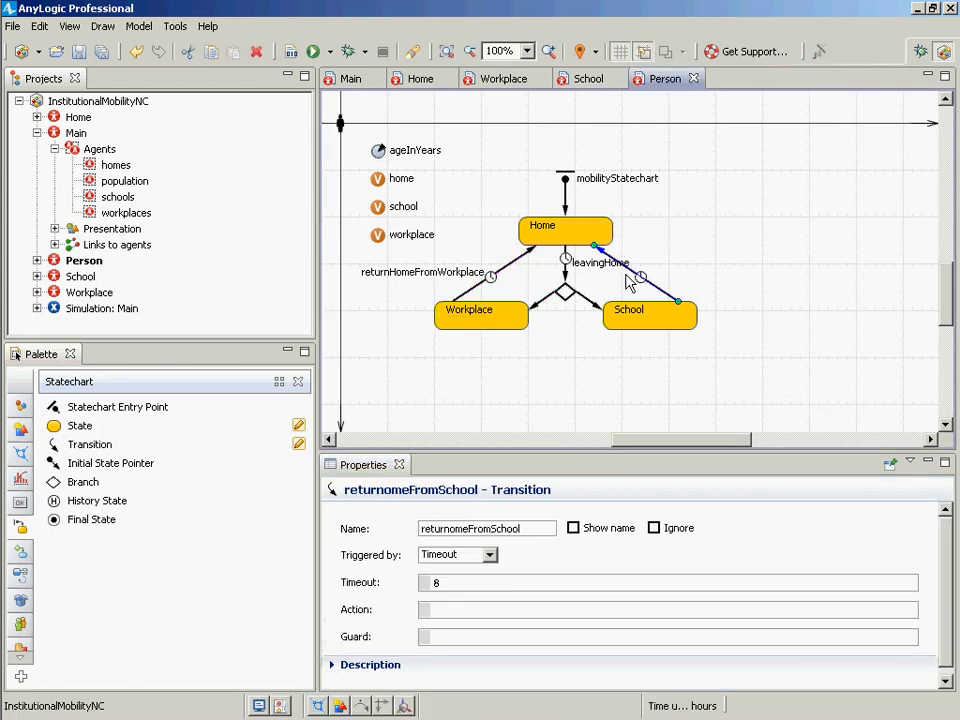
left_click(519, 267)
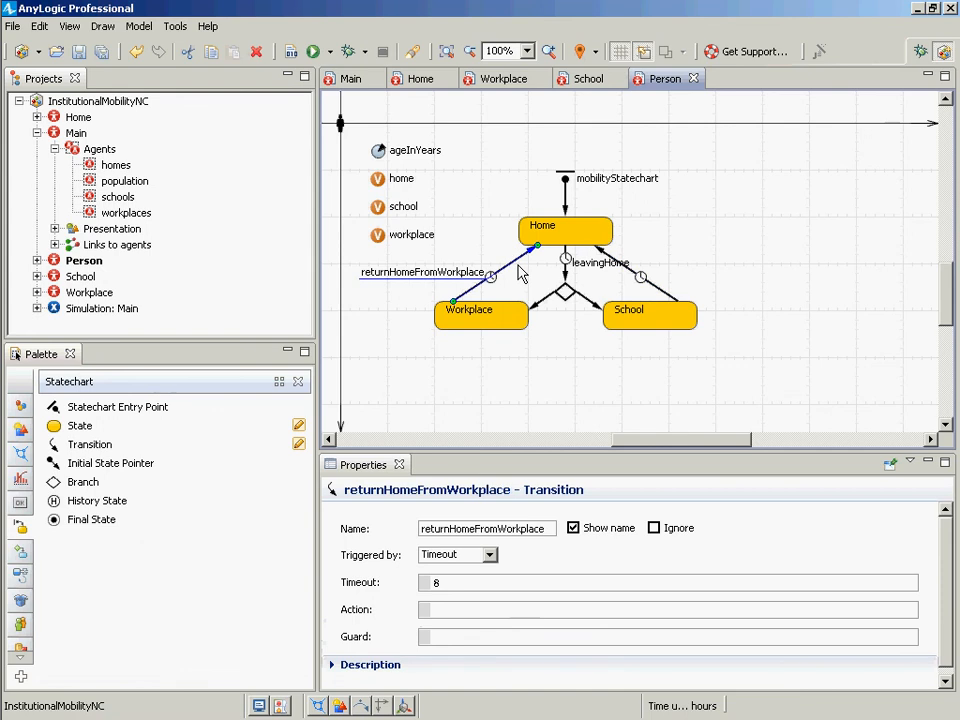
Save the model and build it.
key("ctrl+s")
left_click(291, 52)
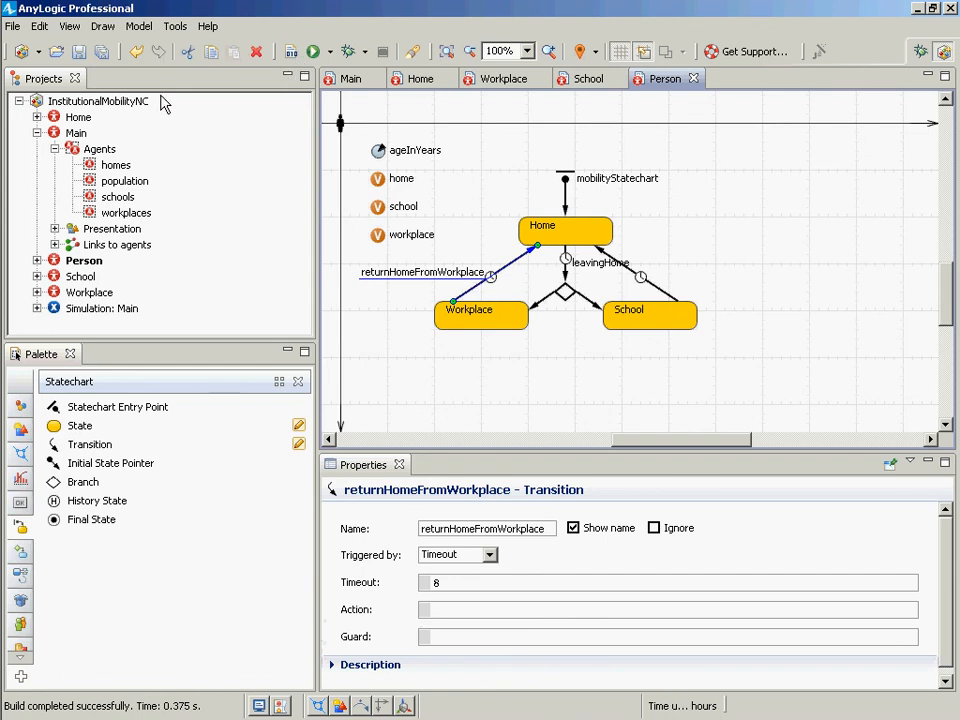
Copy the Workplace state's full entry action into Notepad in place of the school version.
left_click(470, 328)
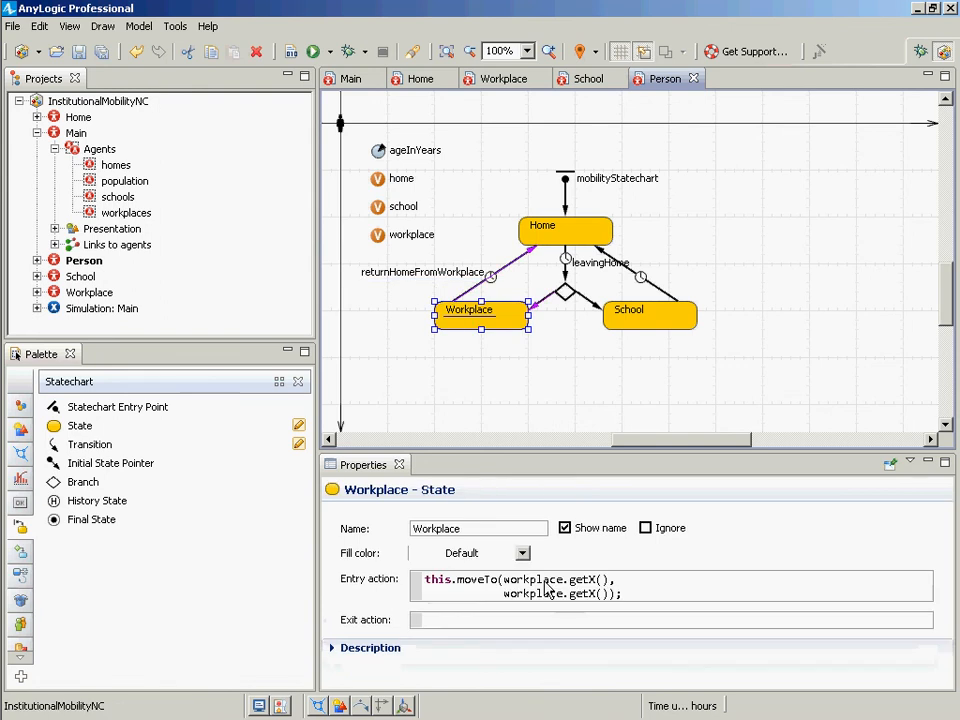
left_click(564, 593)
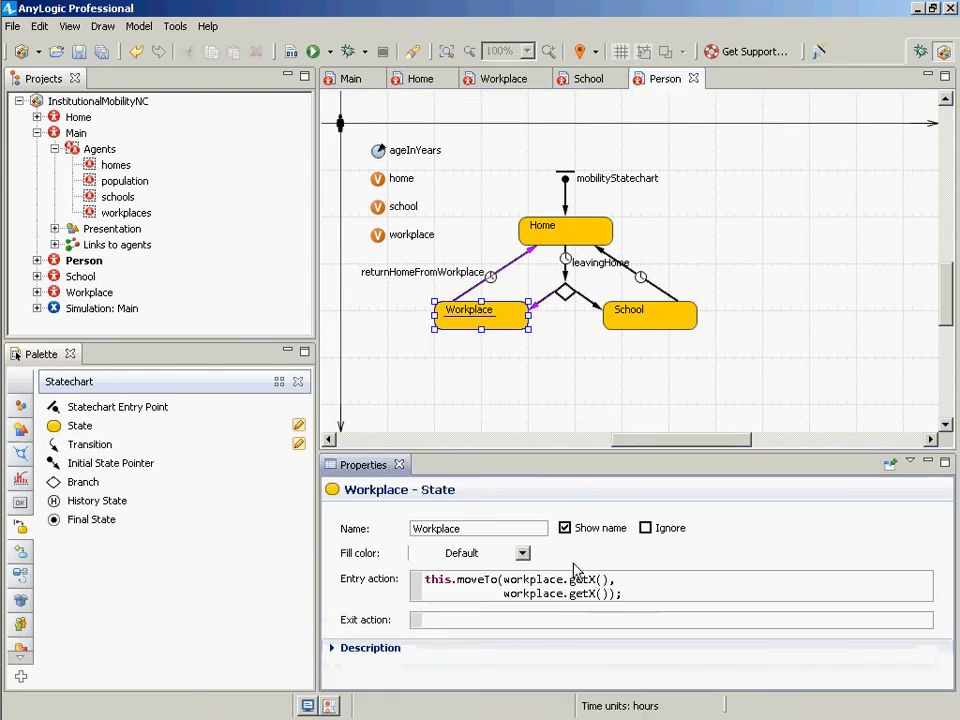
key("ctrl+a")
key("ctrl+c")
key("alt+Tab")
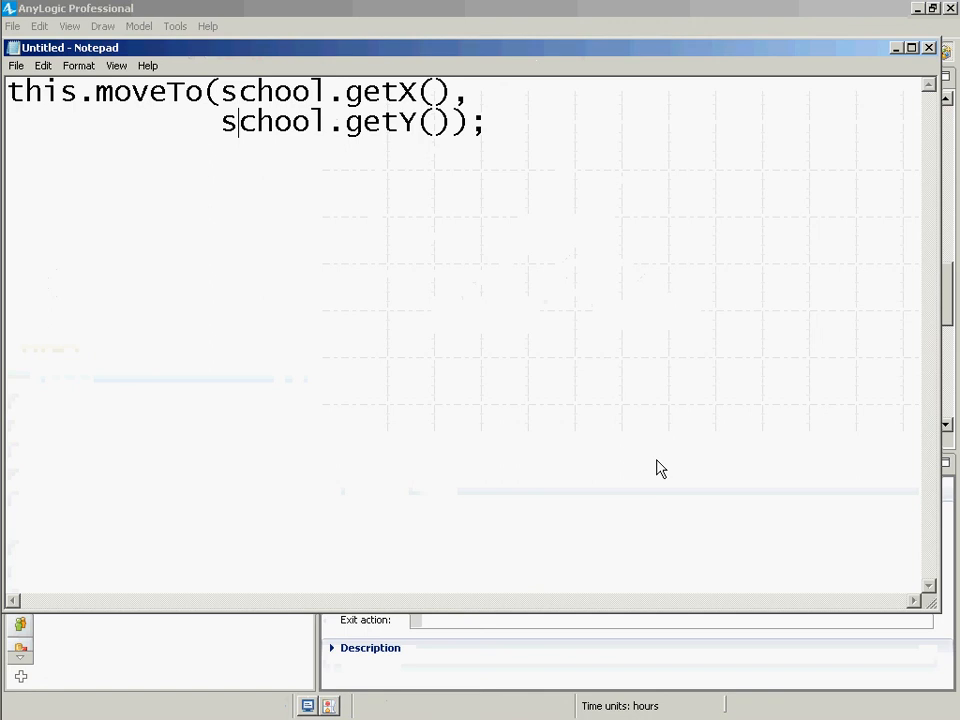
key("ctrl+a")
key("ctrl+v")
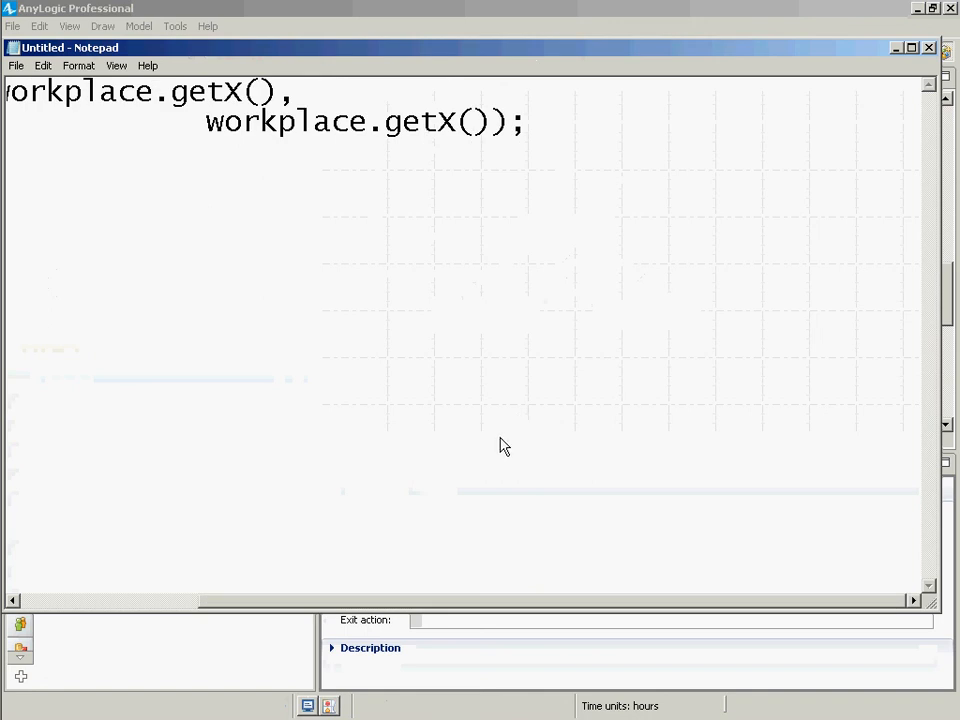
Remove the extra indentation in Notepad so the second workplace argument lines up beneath the first.
key("Home")
key("Right")
key("Right")
key("Right")
key("Right")
key("Right")
key("Right")
key("Right")
key("Right")
key("Right")
key("Right")
key("Right")
key("Right")
key("Right")
key("Right")
key("Right")
key("Right")
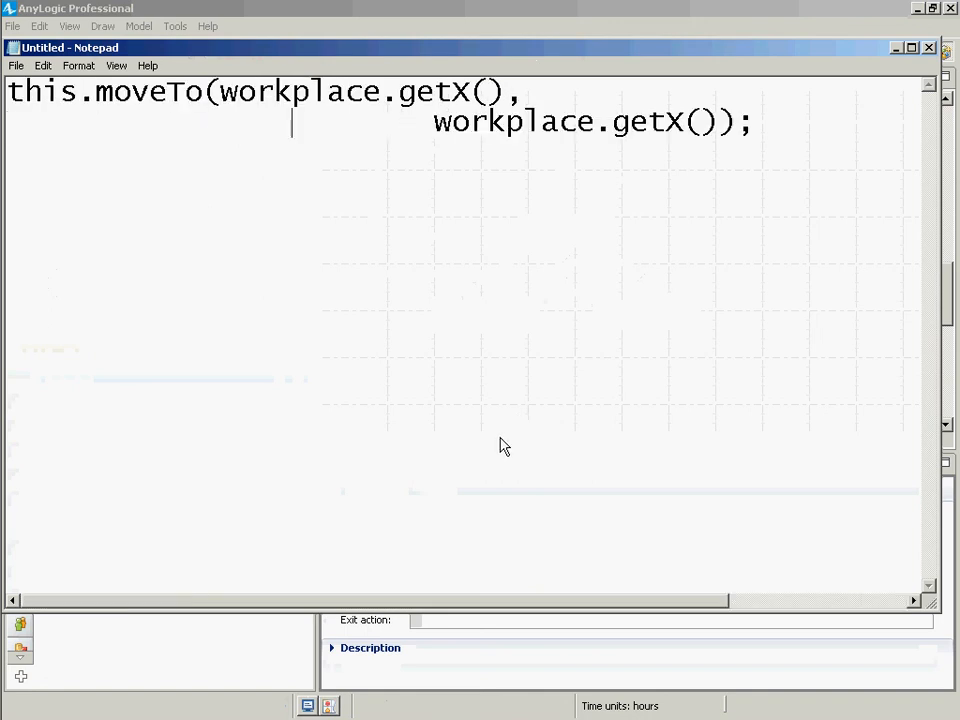
key("ctrl+shift+Right")
key("Delete")
key("BackSpace")
key("BackSpace")
key("BackSpace")
key("BackSpace")
key("BackSpace")
key("BackSpace")
key("BackSpace")
key("BackSpace")
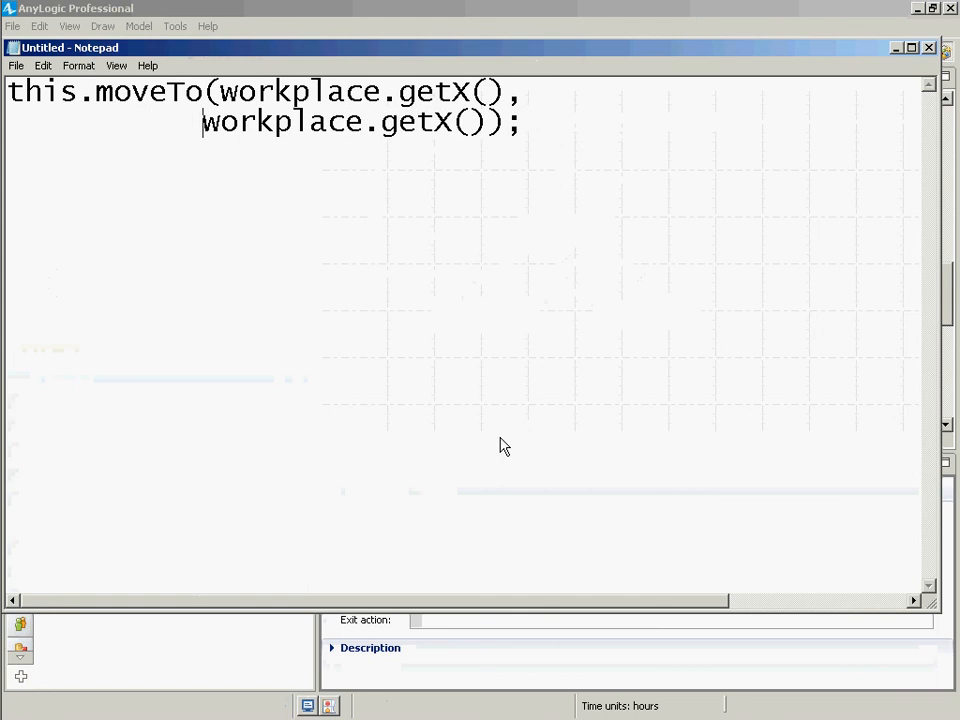
key("Up")
key("Down")
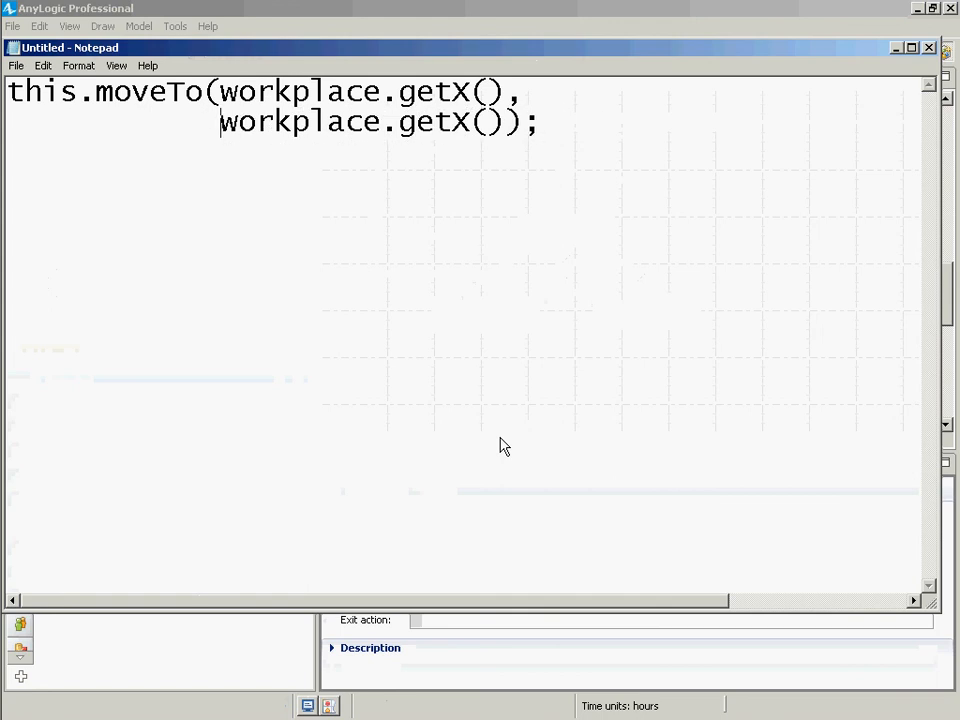
key("ctrl+shift+Left")
key("ctrl+shift+Left")
key("ctrl+shift+Left")
key("ctrl+shift+Right")
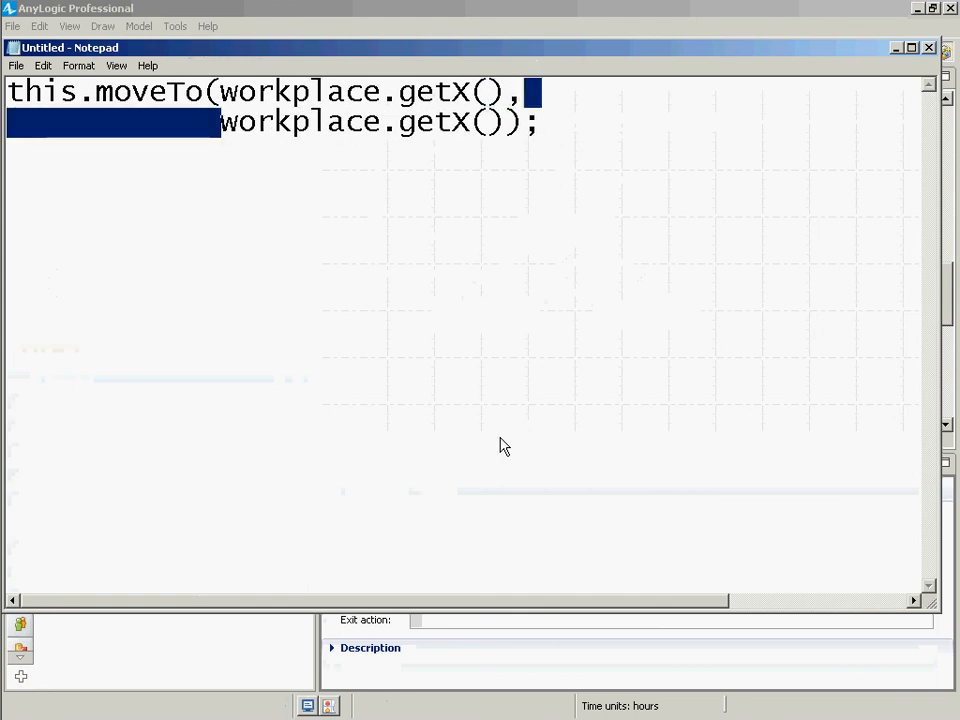
key("Right")
key("End")
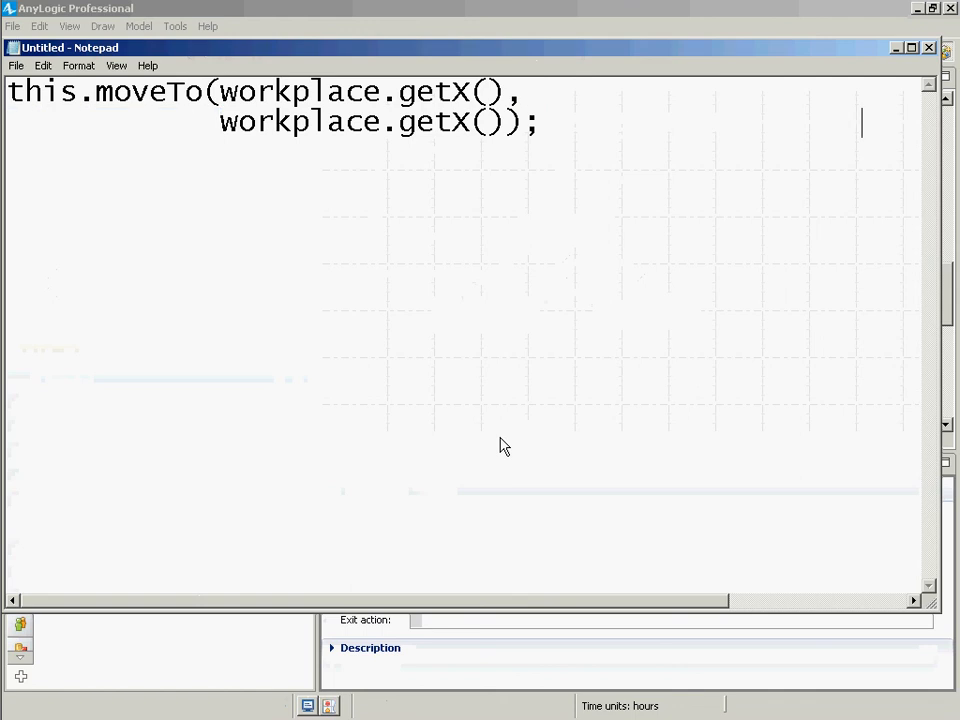
Change the second moveTo argument in Notepad from the X getter to workplace.getY().
key("ctrl+Left")
key("shift+Left")
type("Y")
Replace the Workplace state's entry action in AnyLogic with the corrected Notepad statement, align its second line, and compare it with the School state.
key("ctrl+a")
key("ctrl+c")
key("alt+Tab")
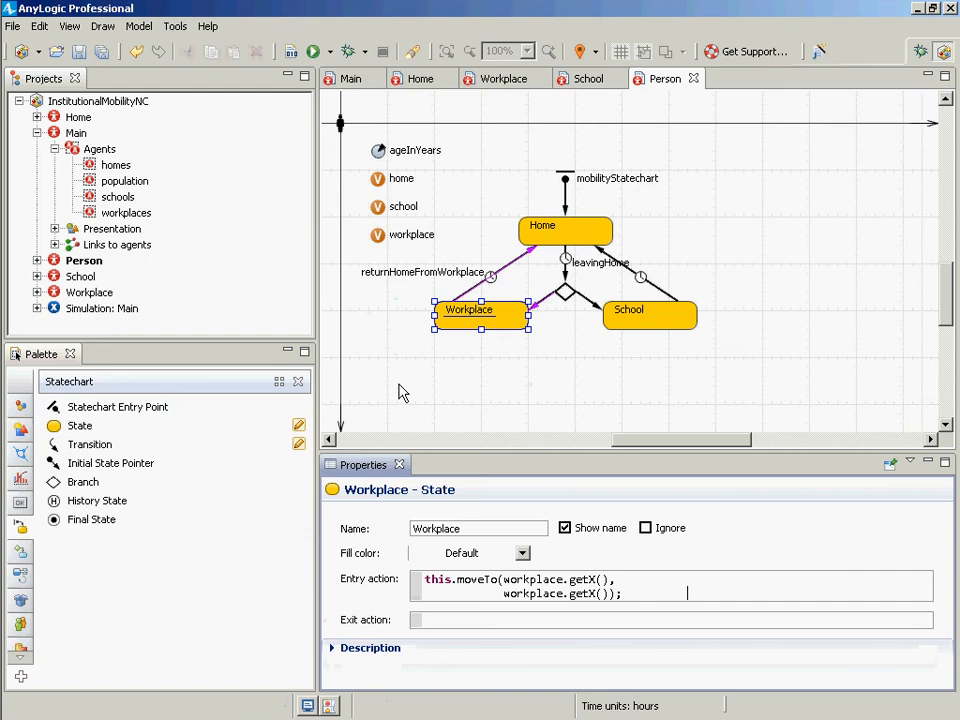
key("ctrl+a")
key("ctrl+v")
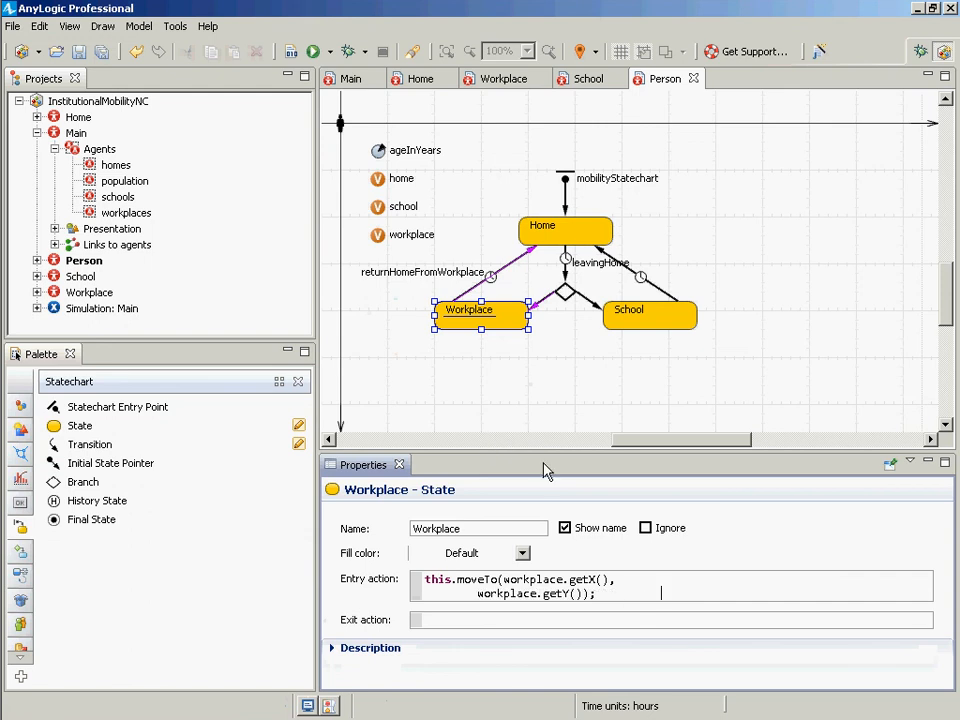
key("Home")
key("Tab")
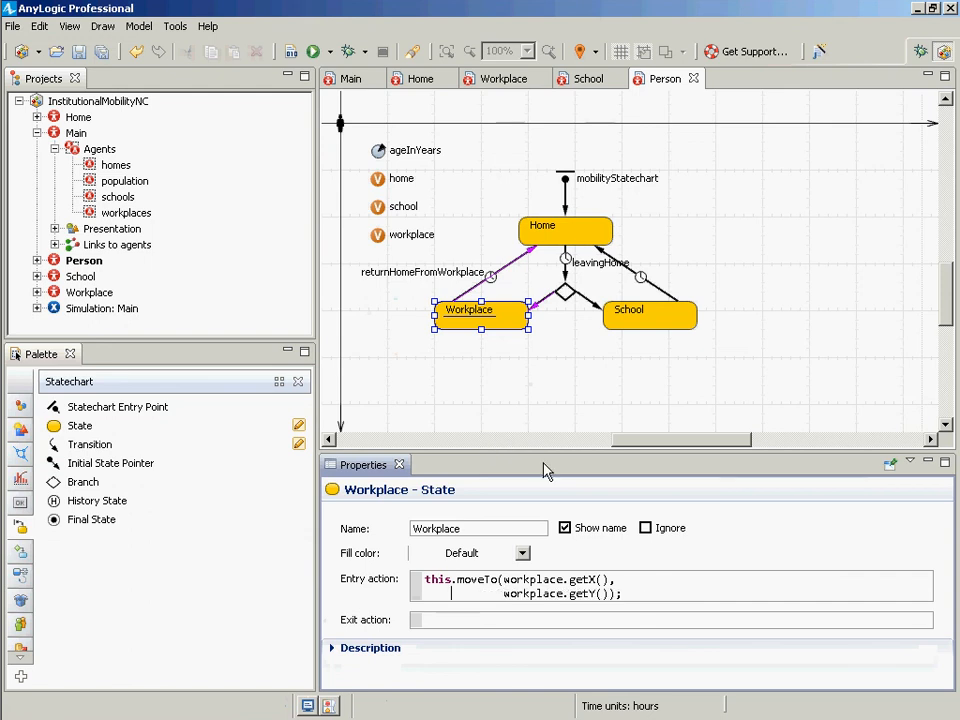
left_click(628, 330)
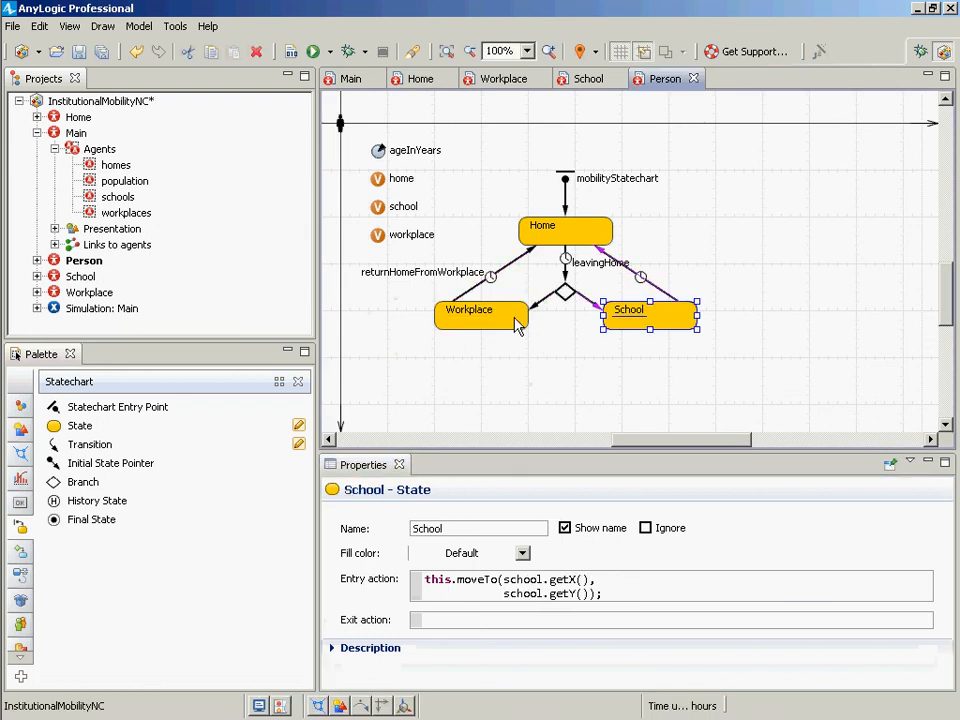
left_click(462, 312)
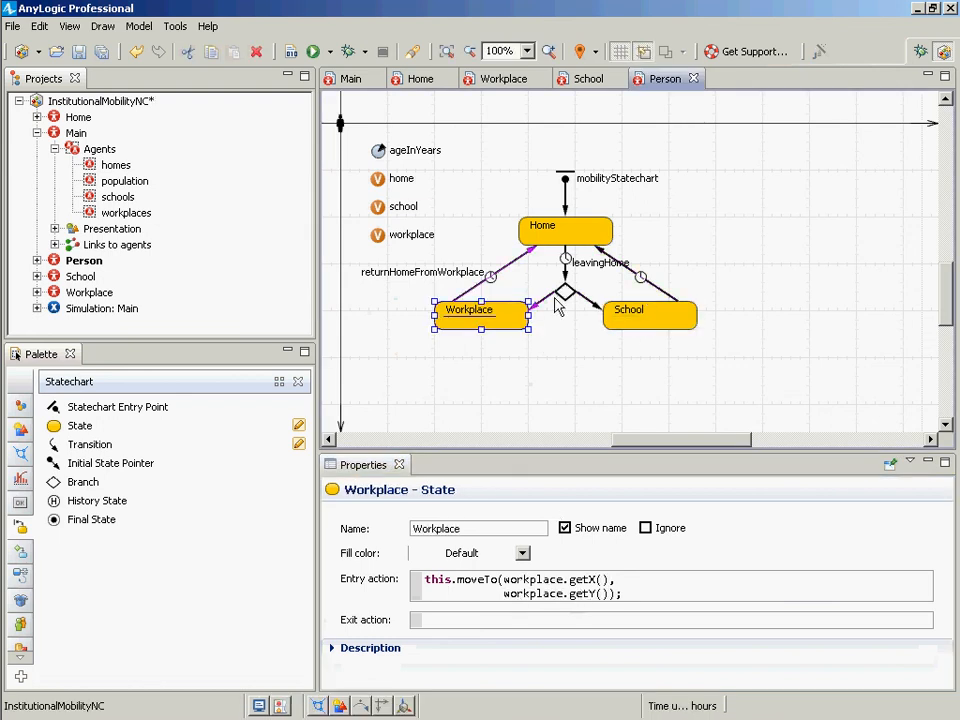
Compare the entry actions of the Home and Workplace states in the Person statechart.
left_click(579, 238)
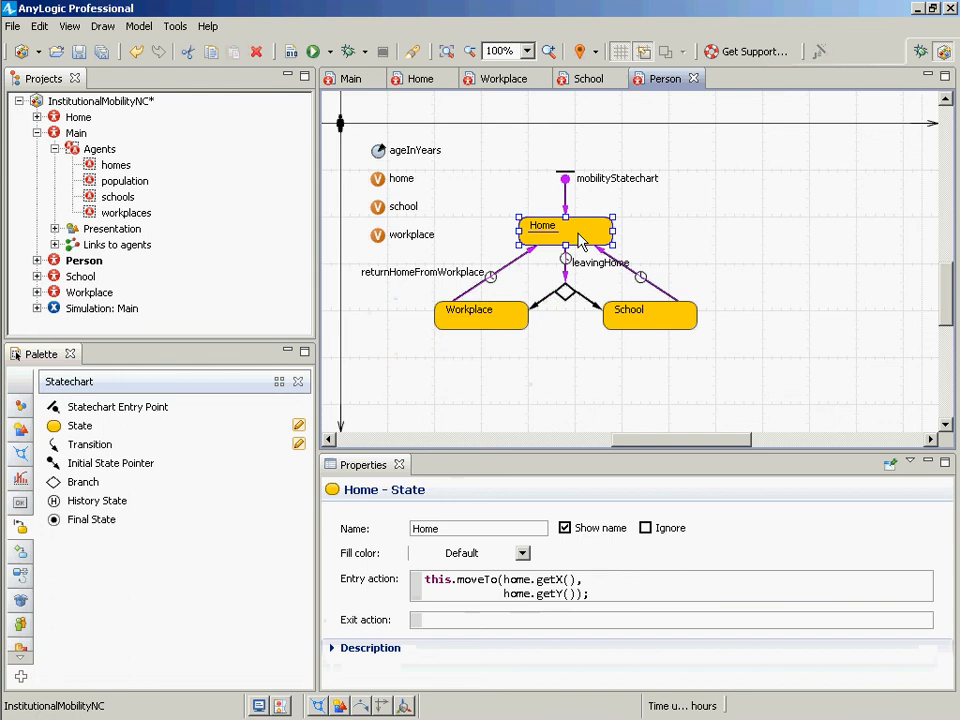
left_click(508, 319)
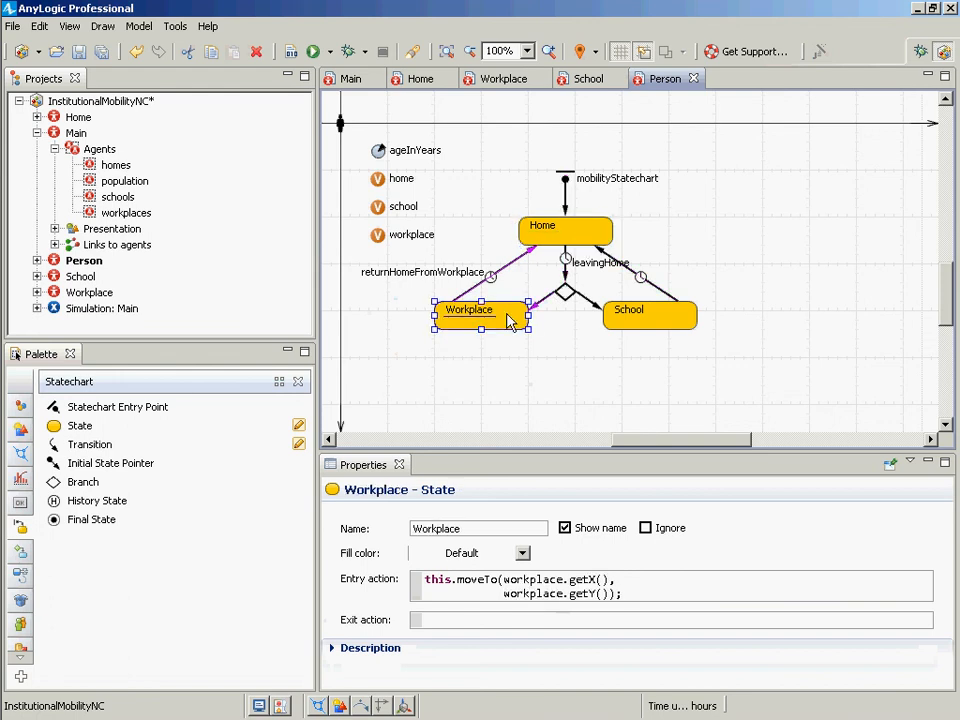
left_click(562, 231)
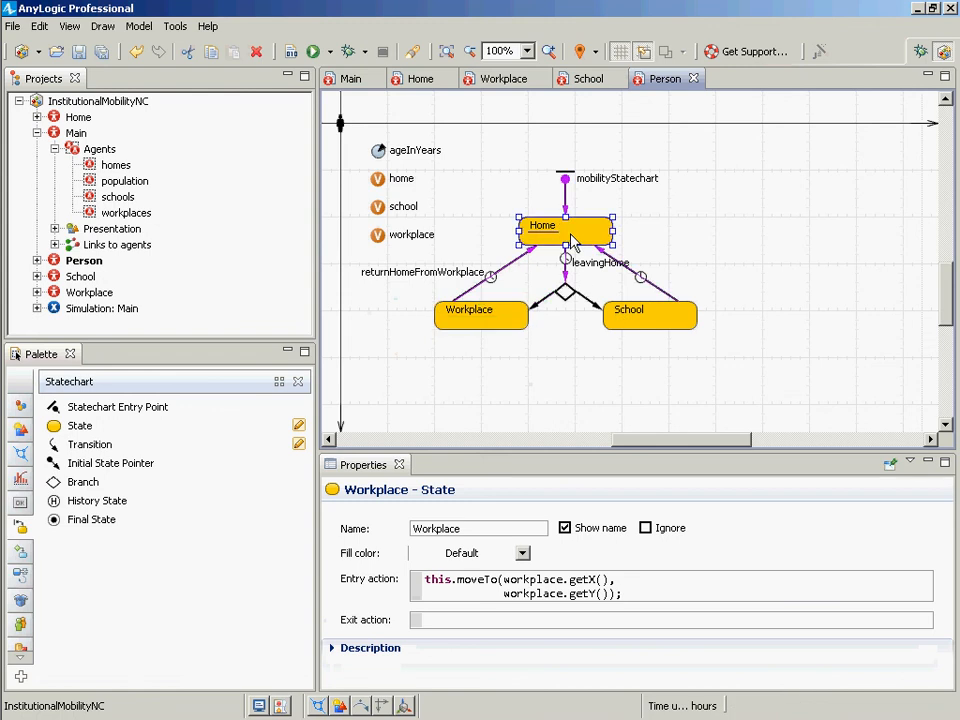
Copy the Home state's full entry action into Notepad in place of the workplace version.
left_click(601, 582)
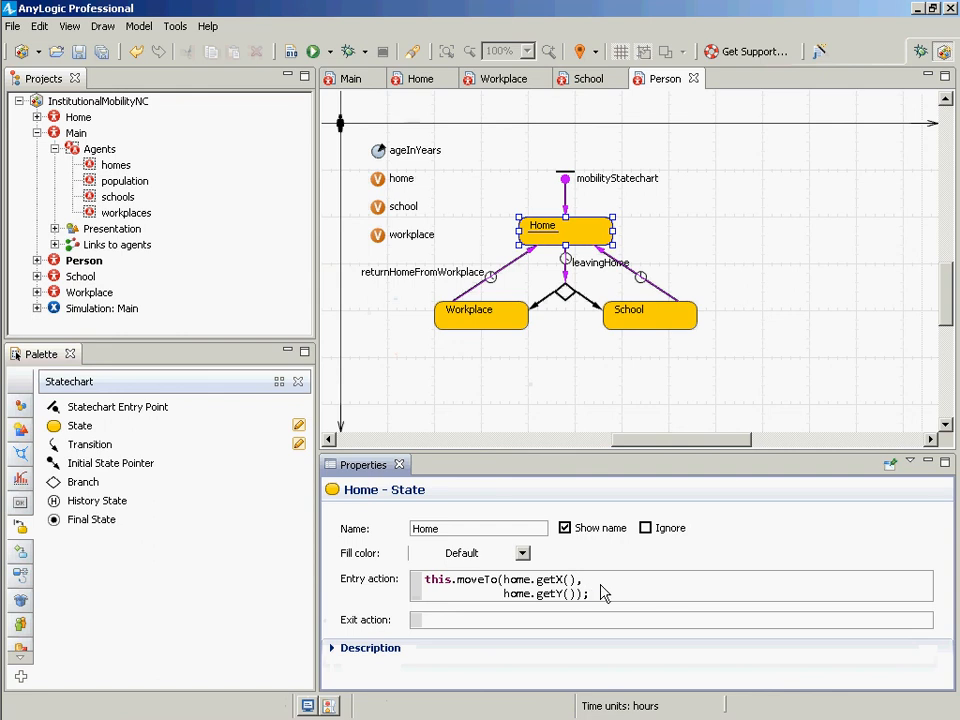
key("ctrl+a")
key("ctrl+c")
key("alt+Tab")
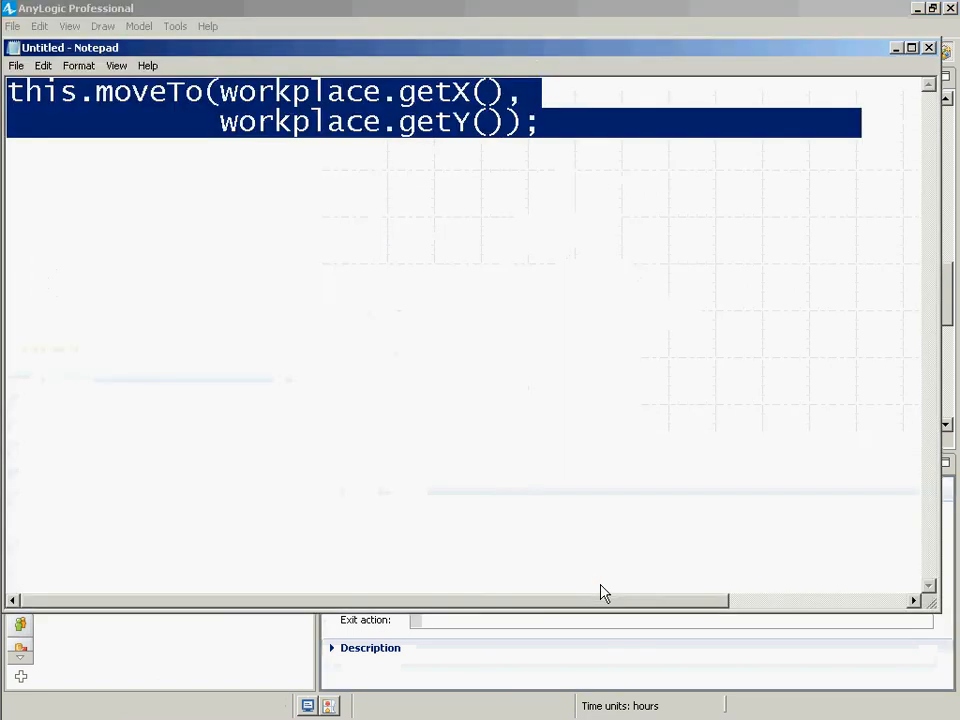
key("ctrl+v")
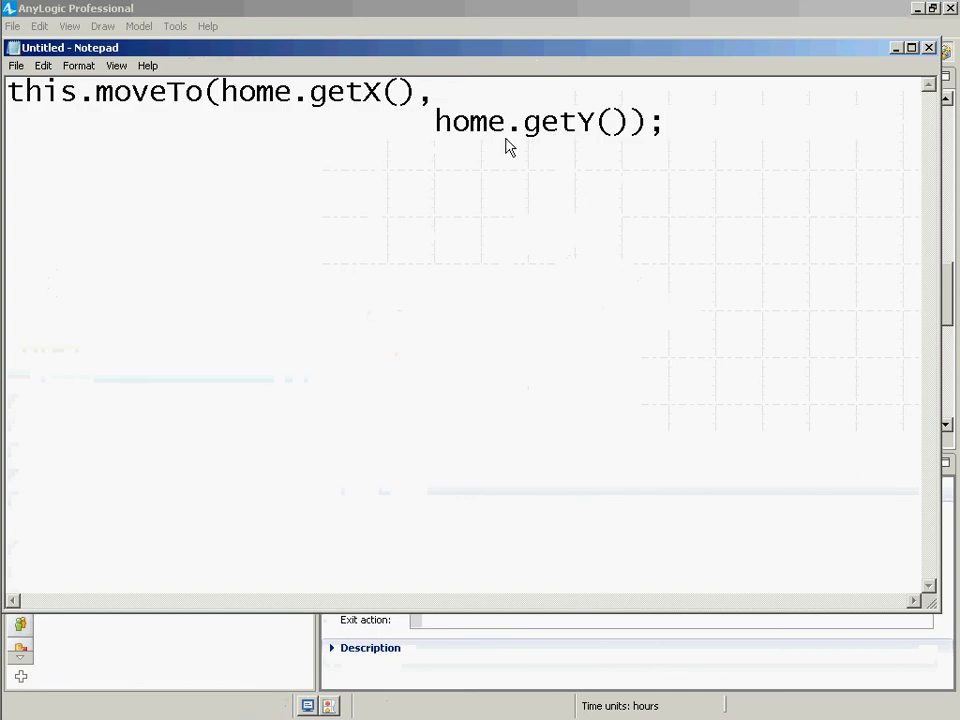
Remove the extra indentation in Notepad so home.getY() lines up beneath home.getX().
left_click(490, 100)
key("Down")
key("Left")
key("BackSpace")
key("BackSpace")
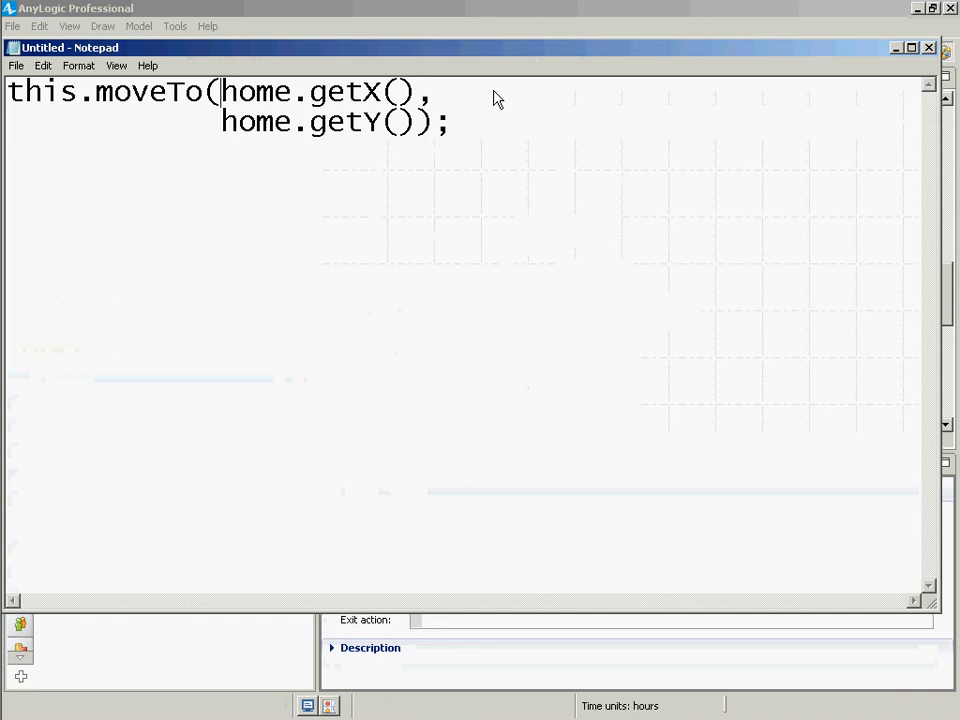
Switch back to AnyLogic and save the InstitutionalMobilityNC model.
key("alt+Tab")
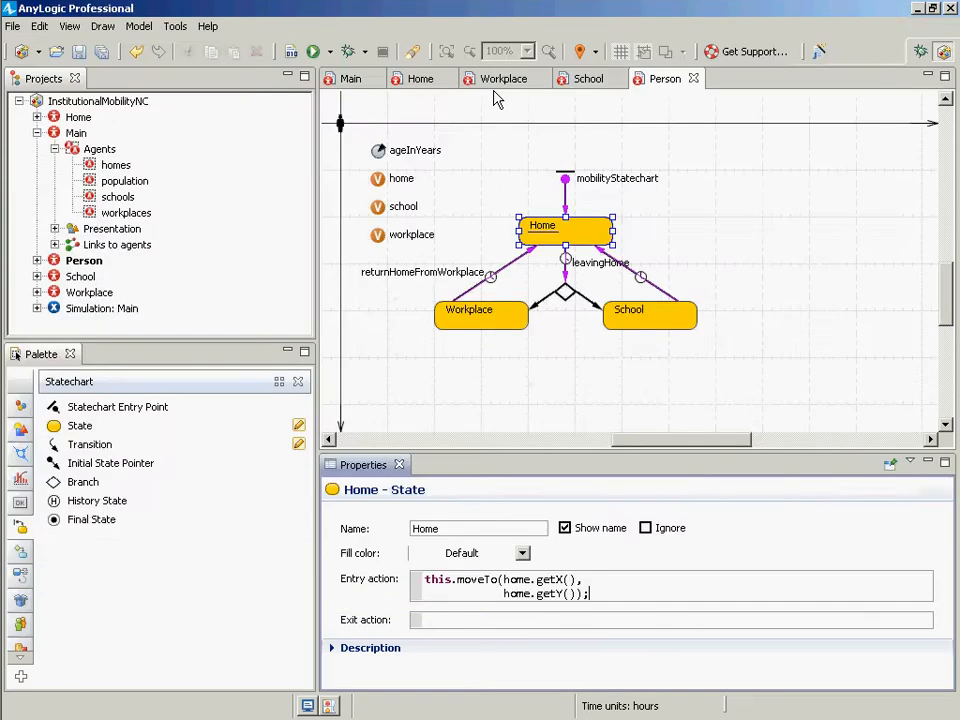
key("alt+Tab")
key("alt+Tab")
key("ctrl+s")
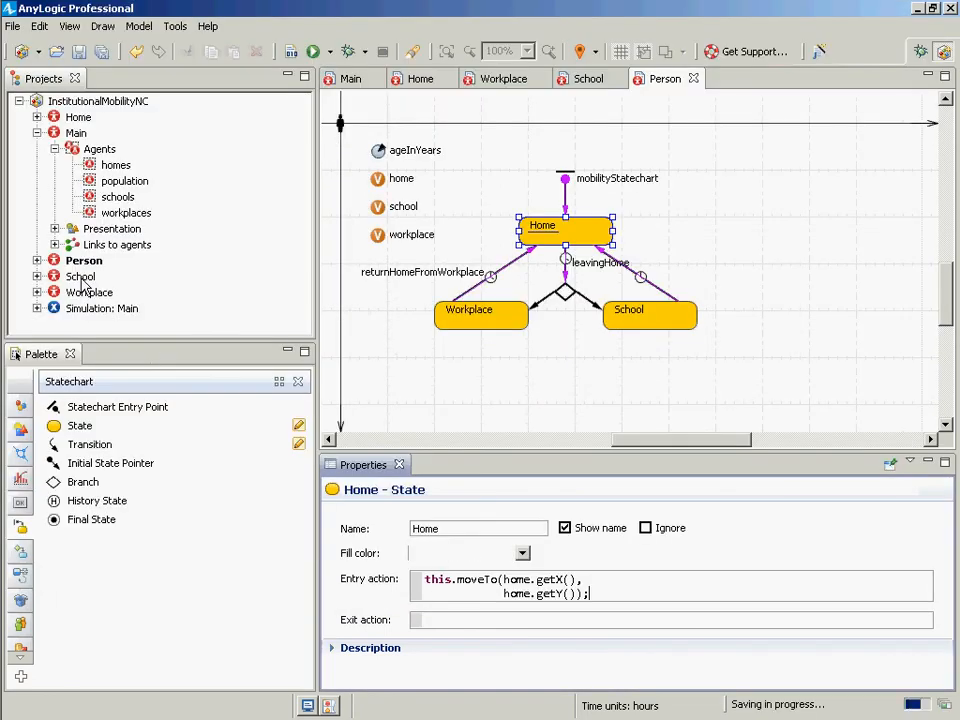
Launch the Simulation: Main experiment and start the model run.
left_click(126, 309)
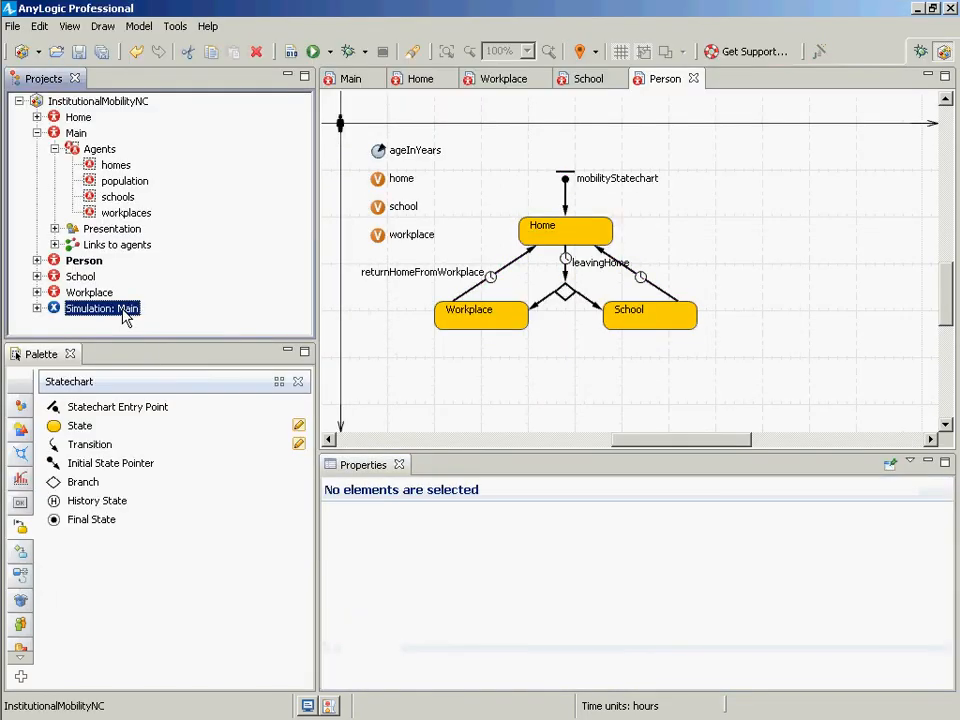
right_click(126, 309)
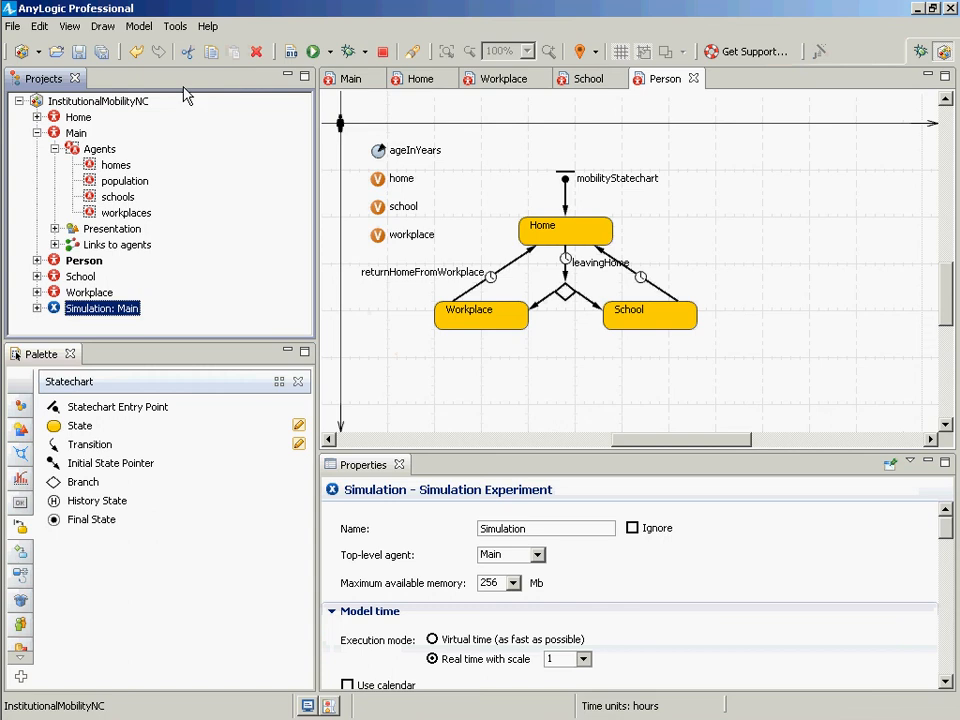
left_click(120, 137)
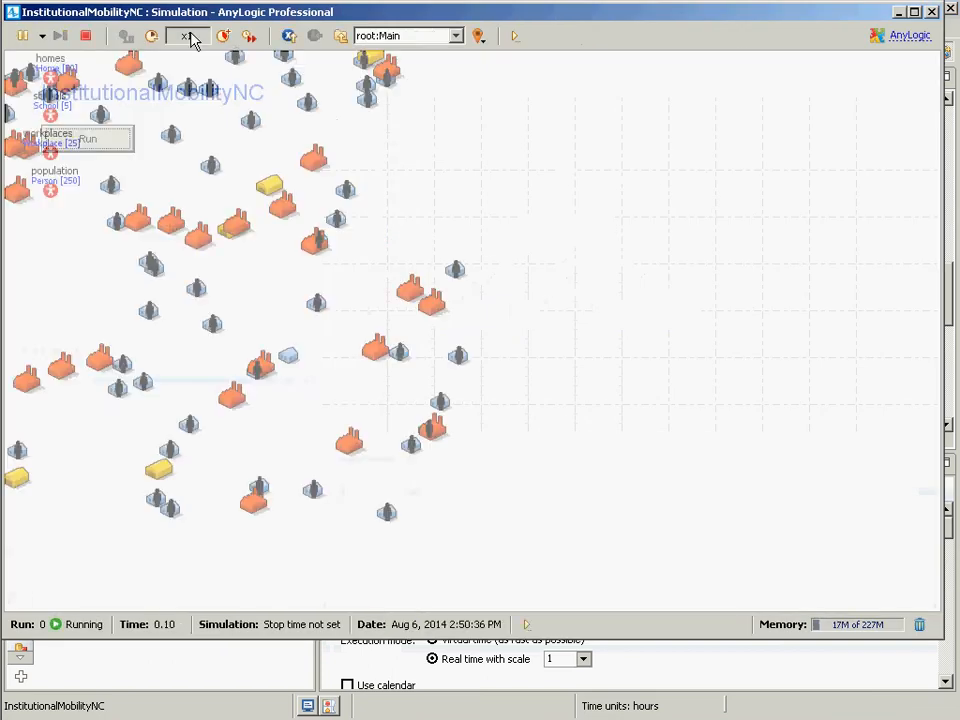
Speed up the running simulation to watch agents travel, and slow it down to x1/2.
left_click(222, 36)
left_click(222, 36)
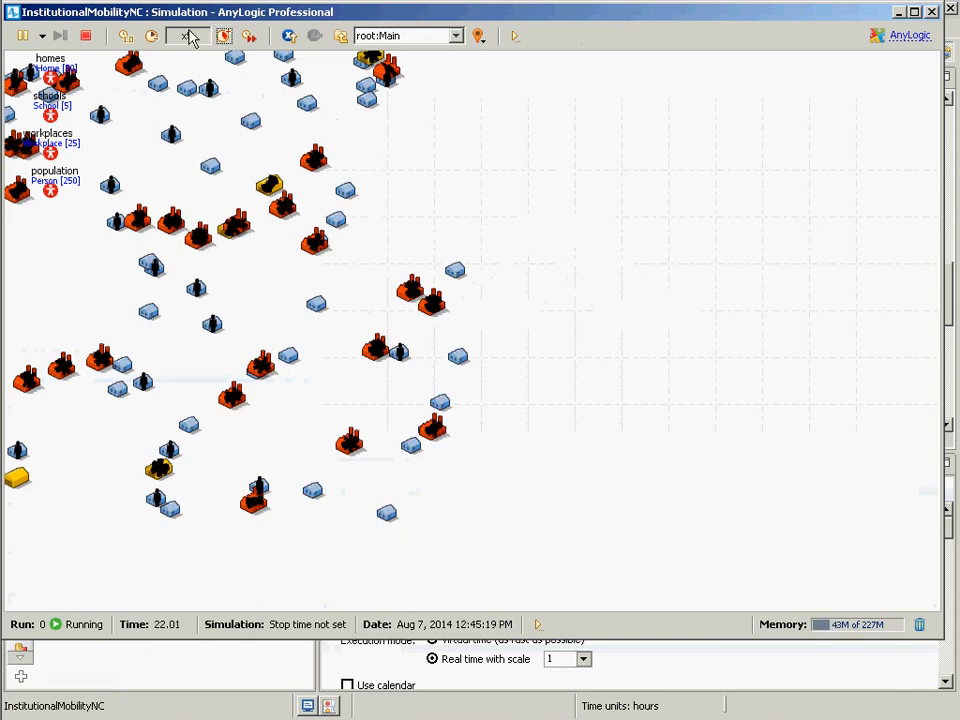
left_click(155, 39)
left_click(157, 39)
left_click(157, 39)
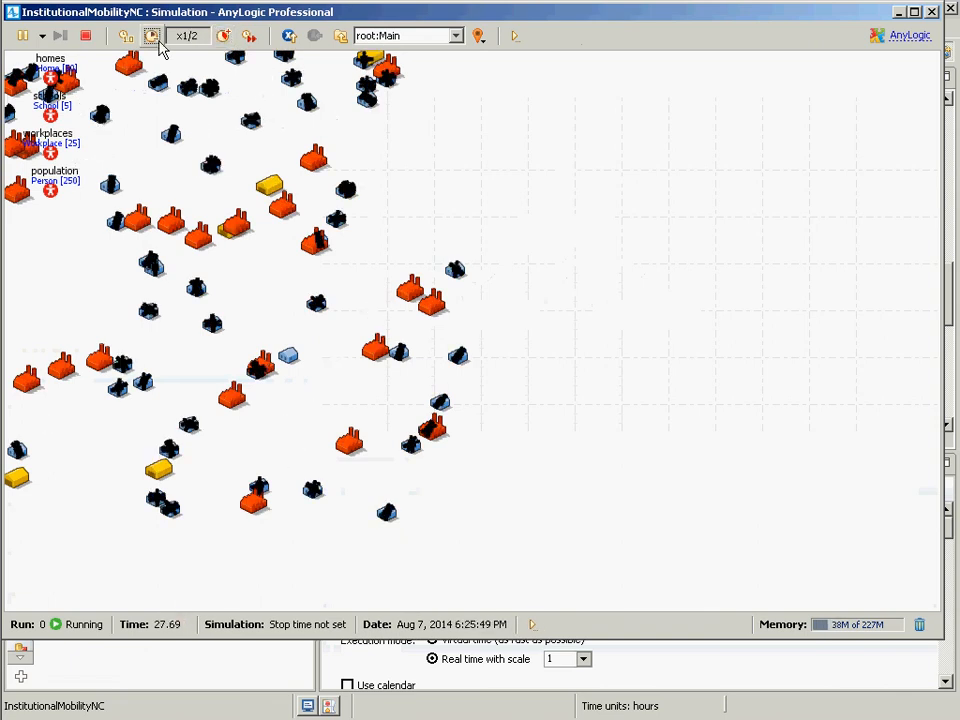
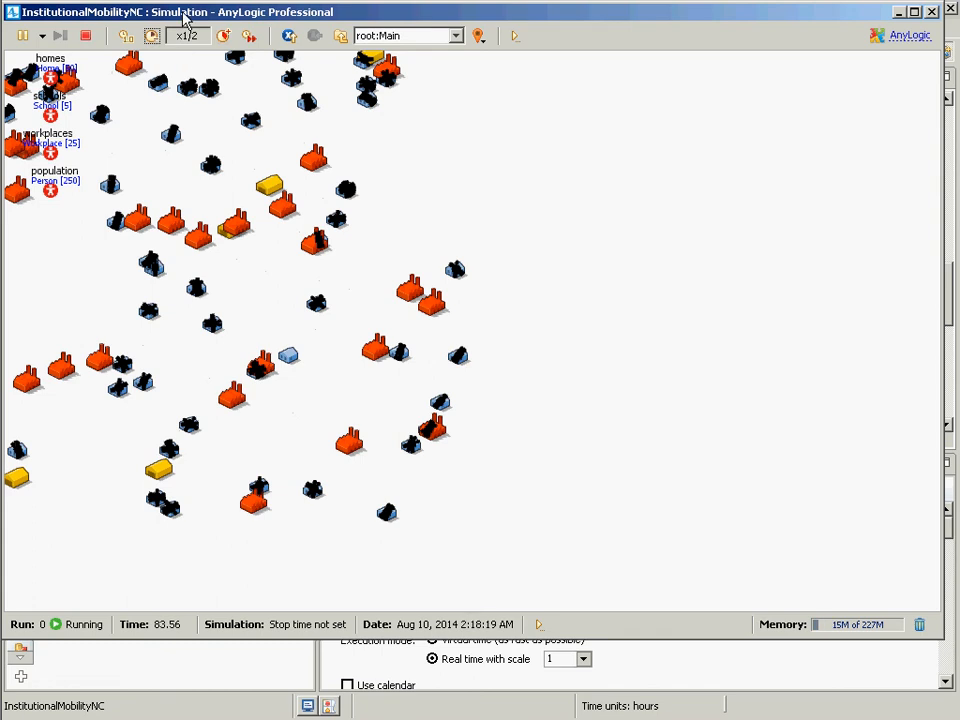
Raise the simulation speed to x2 to observe the agents, and close the simulation window.
left_click(224, 36)
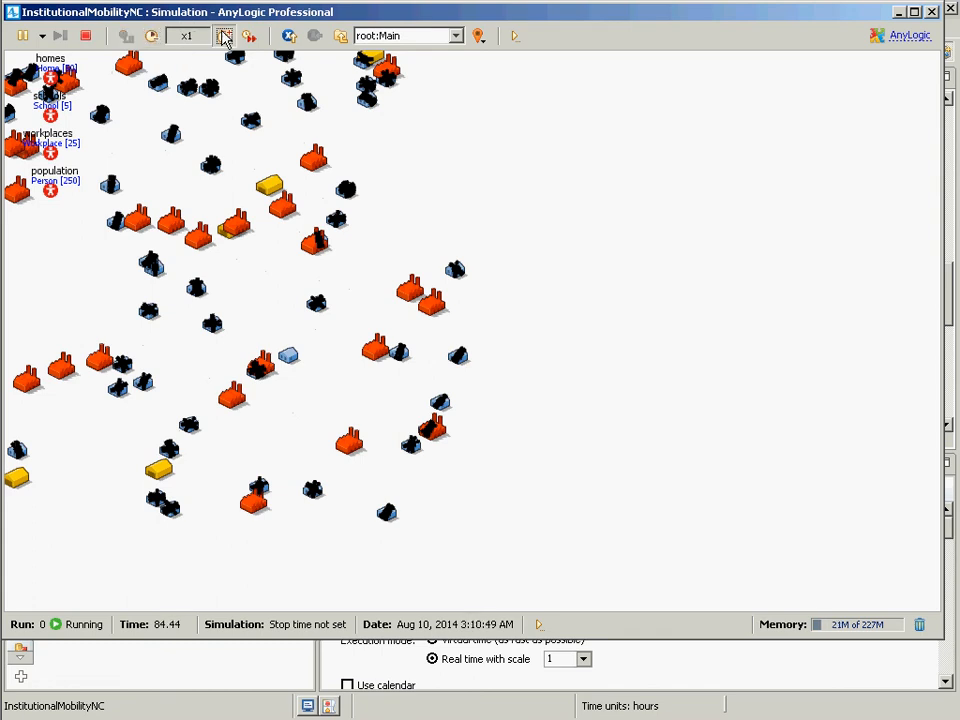
left_click(224, 36)
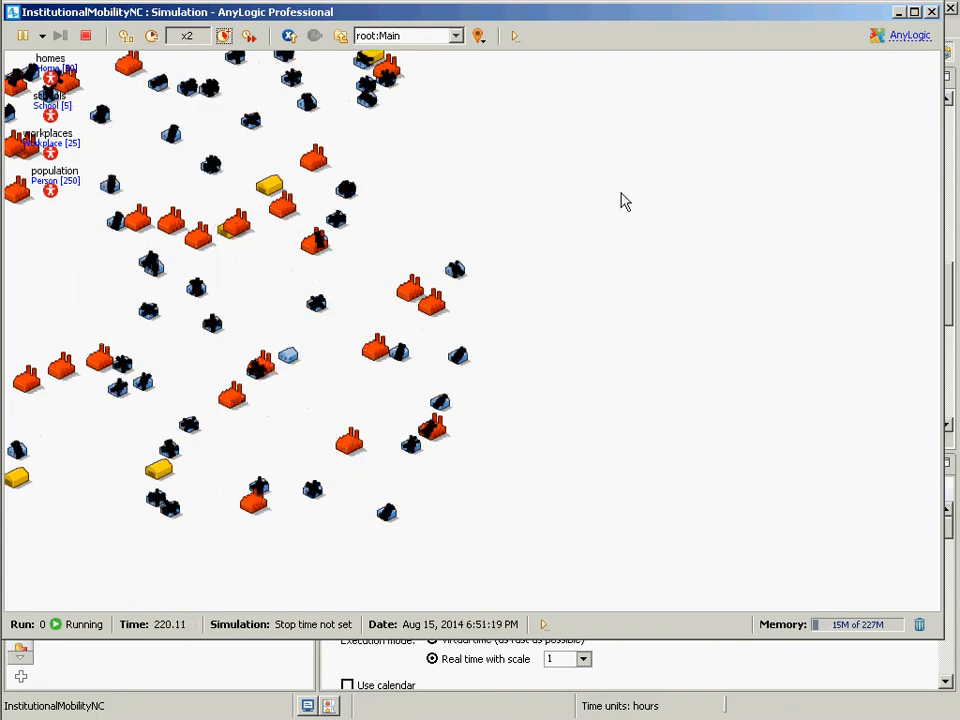
left_click(932, 13)
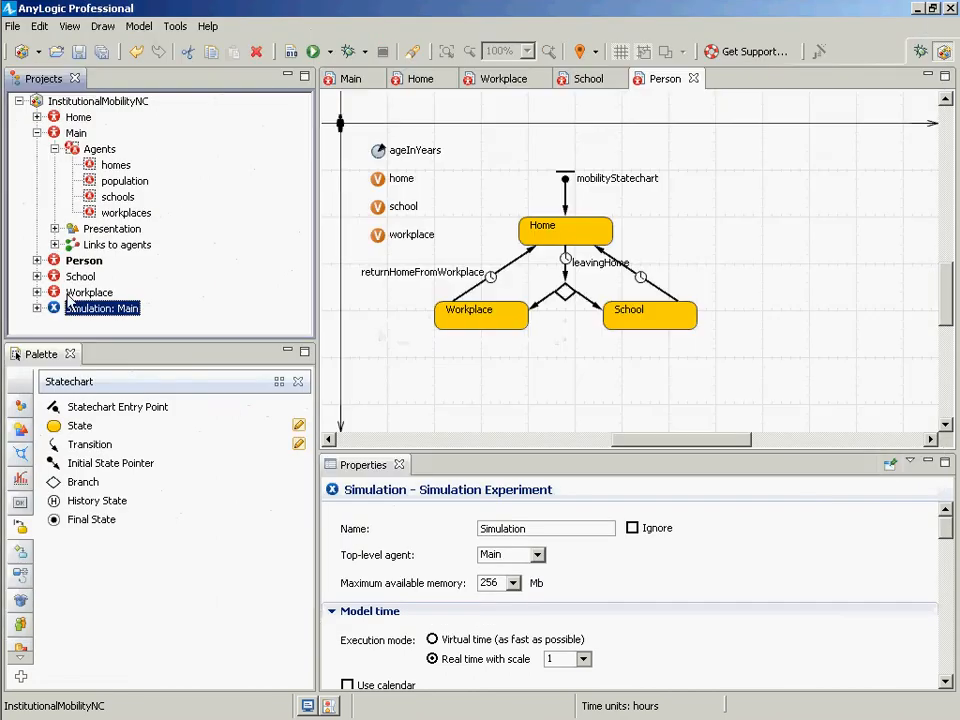
Bring the person figure group to the front of the Person diagram and save the model.
left_click(342, 135)
right_click(341, 125)
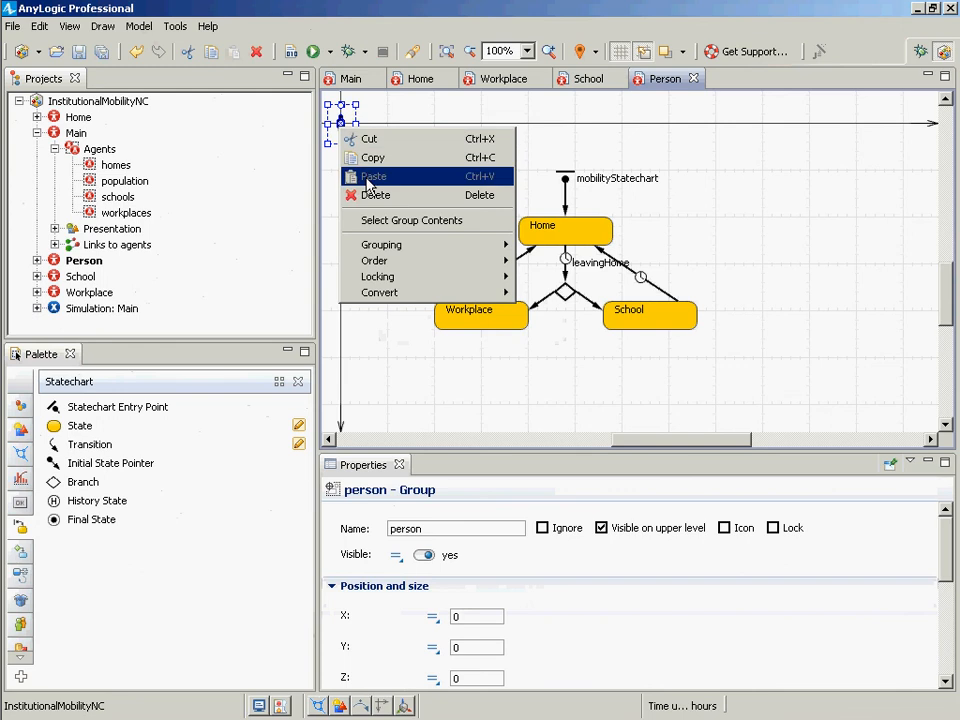
mouse_move(402, 265)
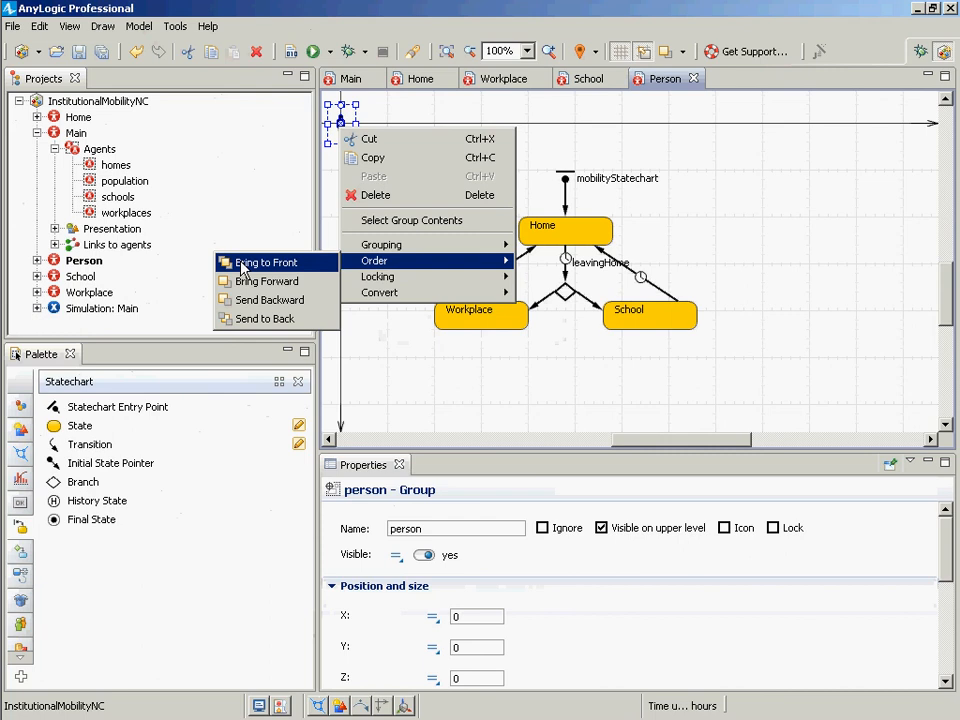
left_click(240, 268)
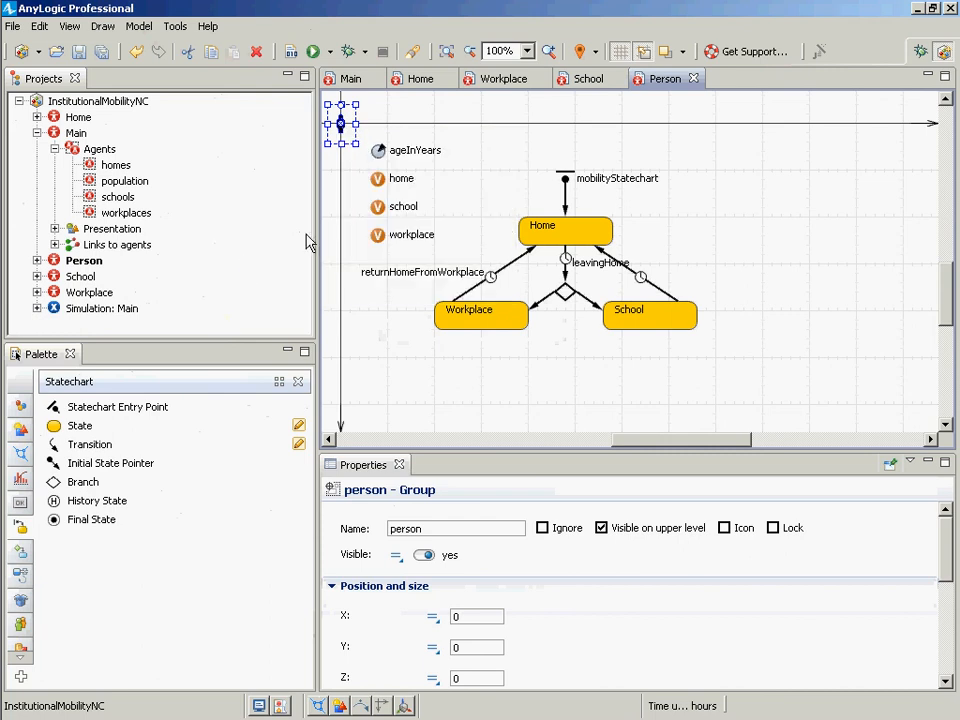
right_click(344, 133)
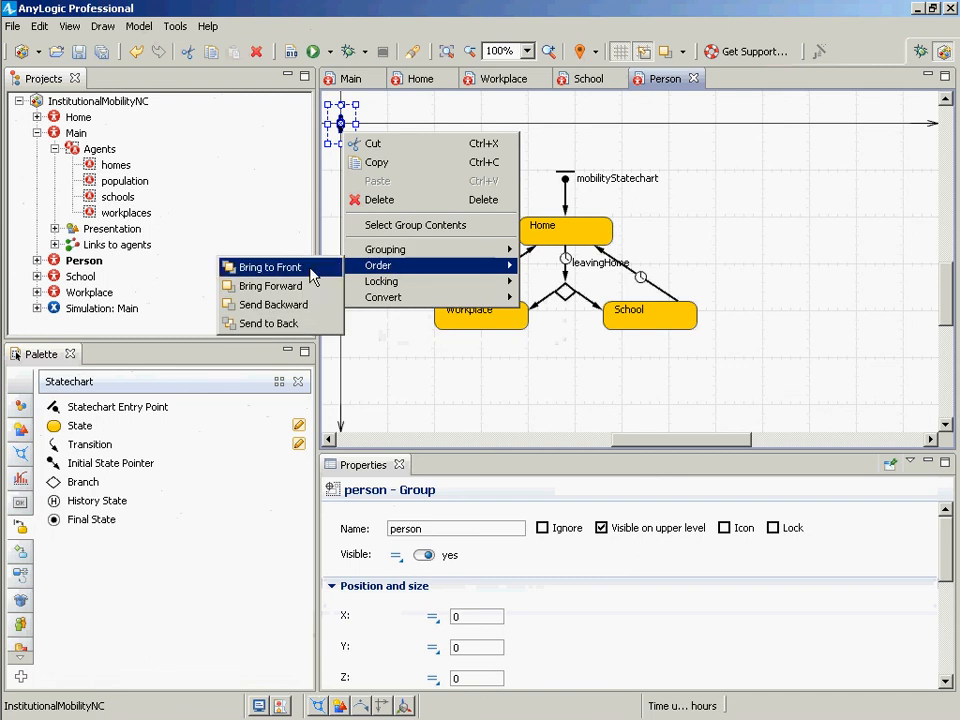
left_click(314, 268)
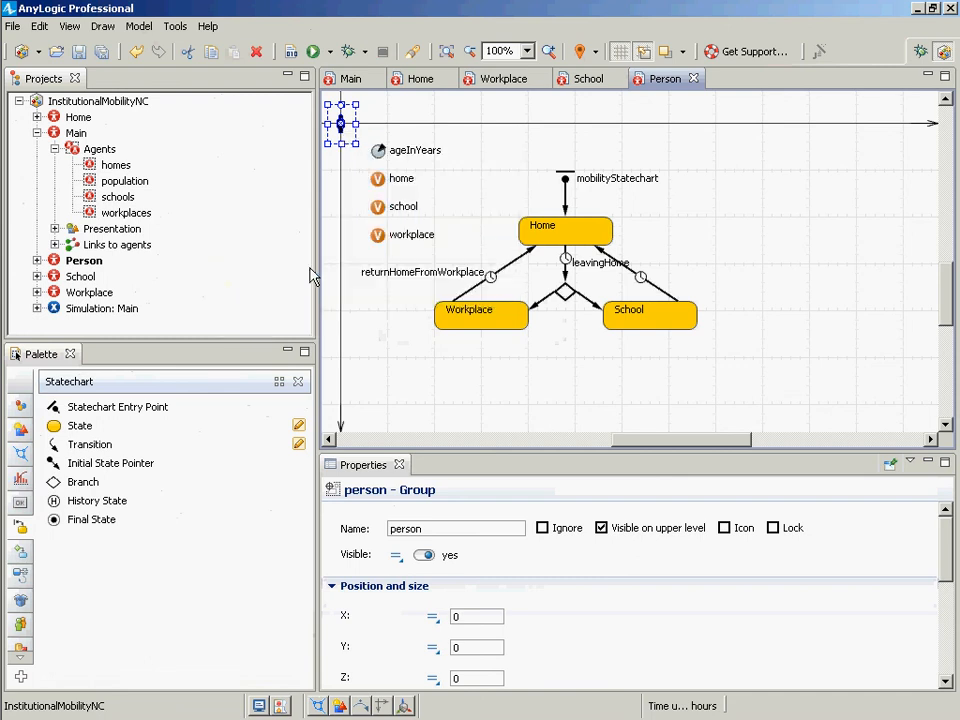
key("ctrl+s")
Inspect the population's agent presentation at the origin of Main and reopen the Person diagram.
double_click(70, 134)
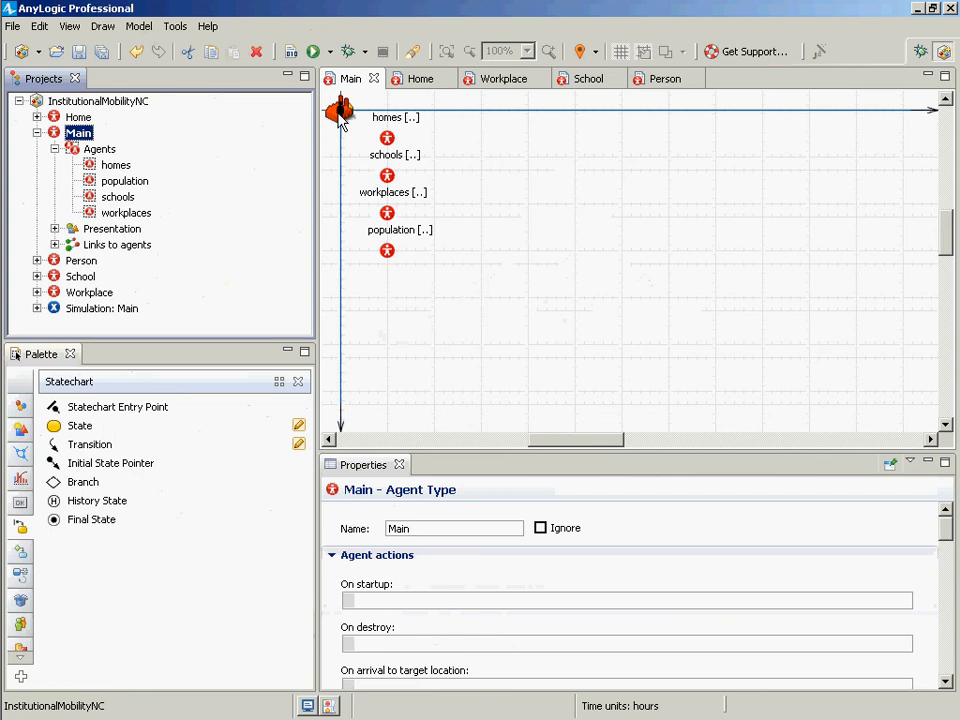
left_click(340, 117)
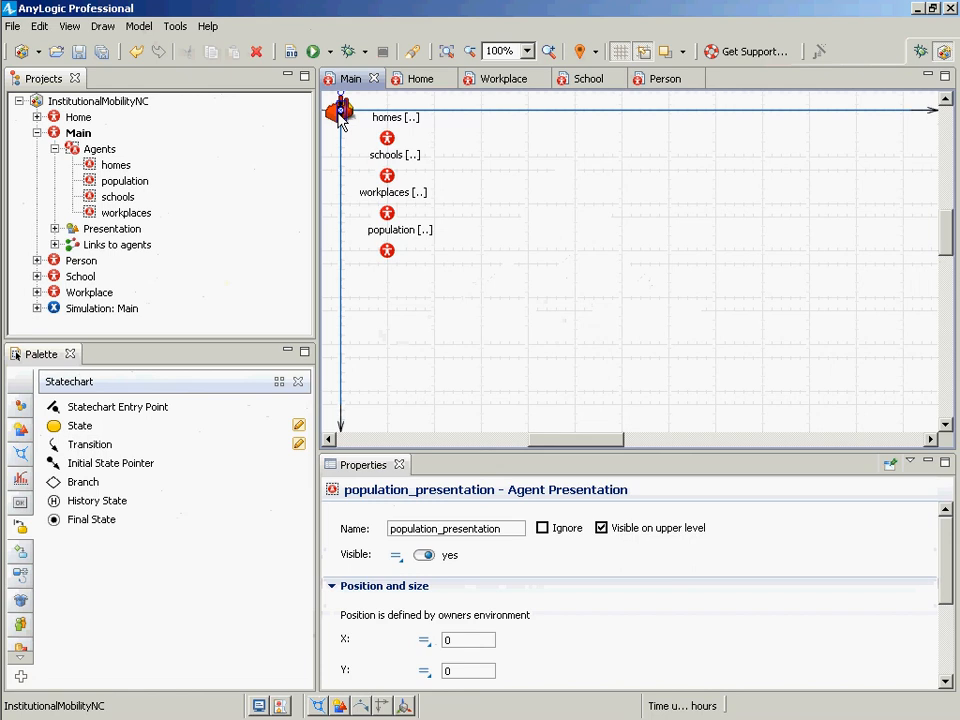
left_click(92, 263)
double_click(93, 262)
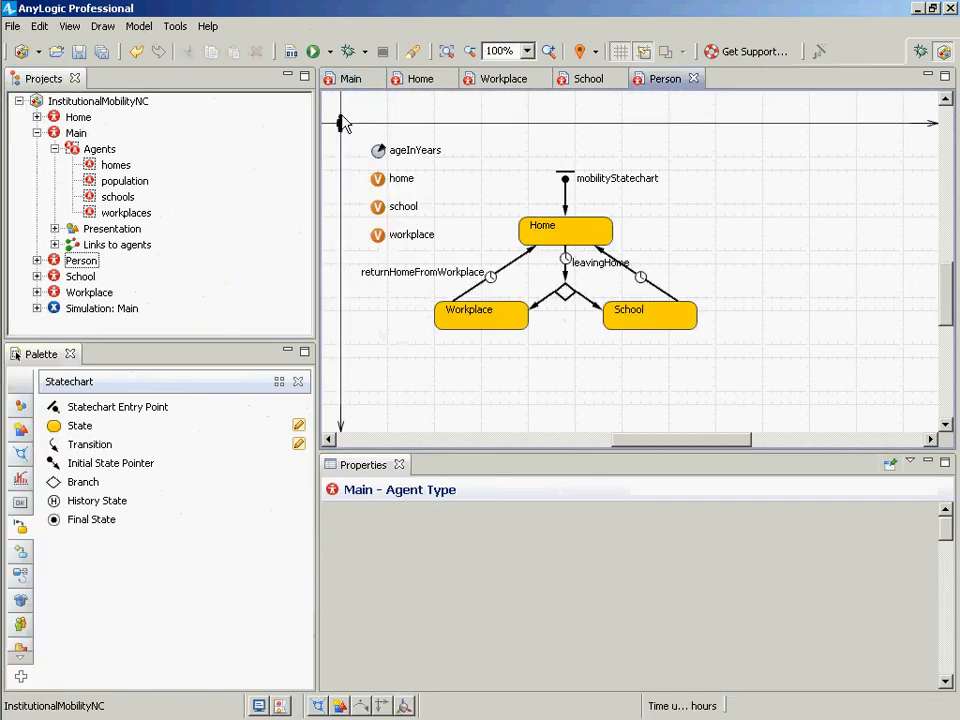
Move the person figure to X 20 and back to the origin, and save the model.
left_click_drag(342, 120, 359, 126)
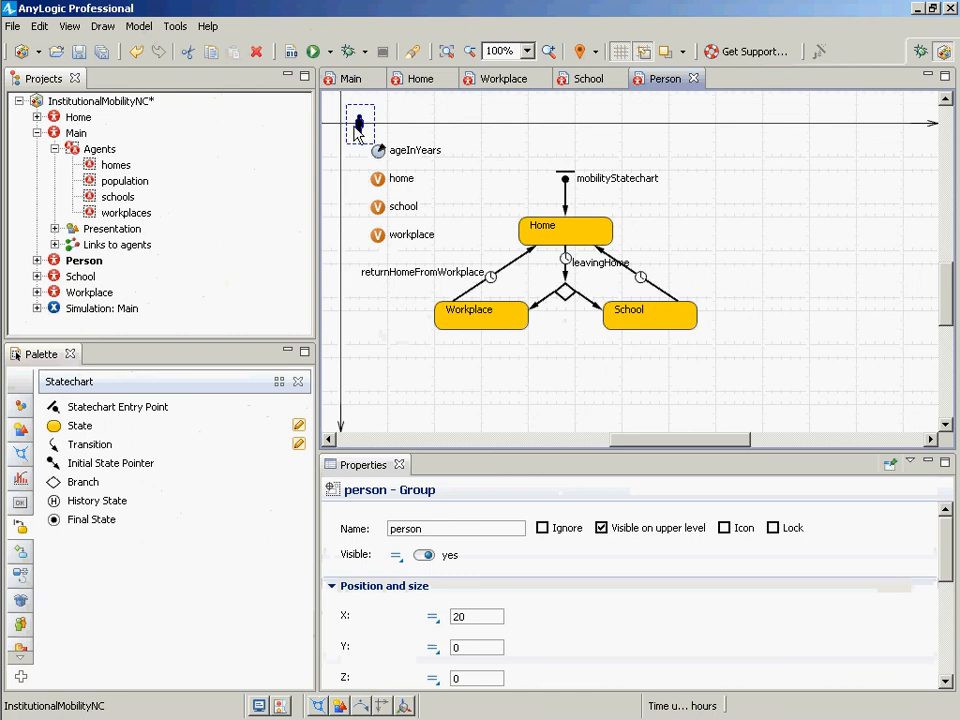
left_click_drag(358, 132, 340, 132)
key("ctrl+s")
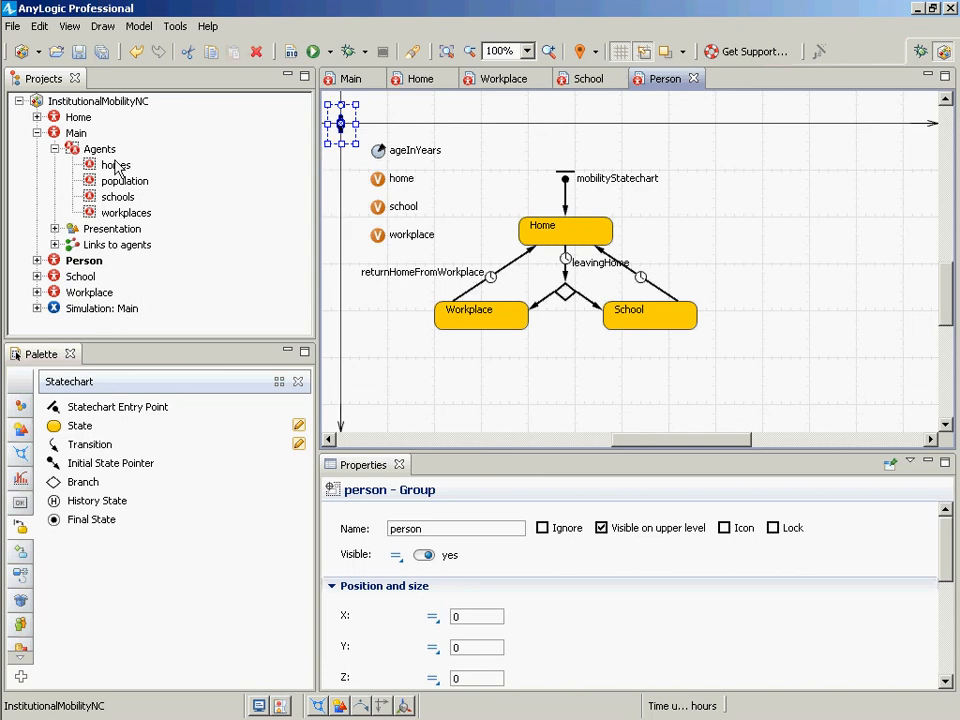
Open the School agent type, select its warehouse figure, and enlarge the property view to show all position and size settings.
left_click(74, 281)
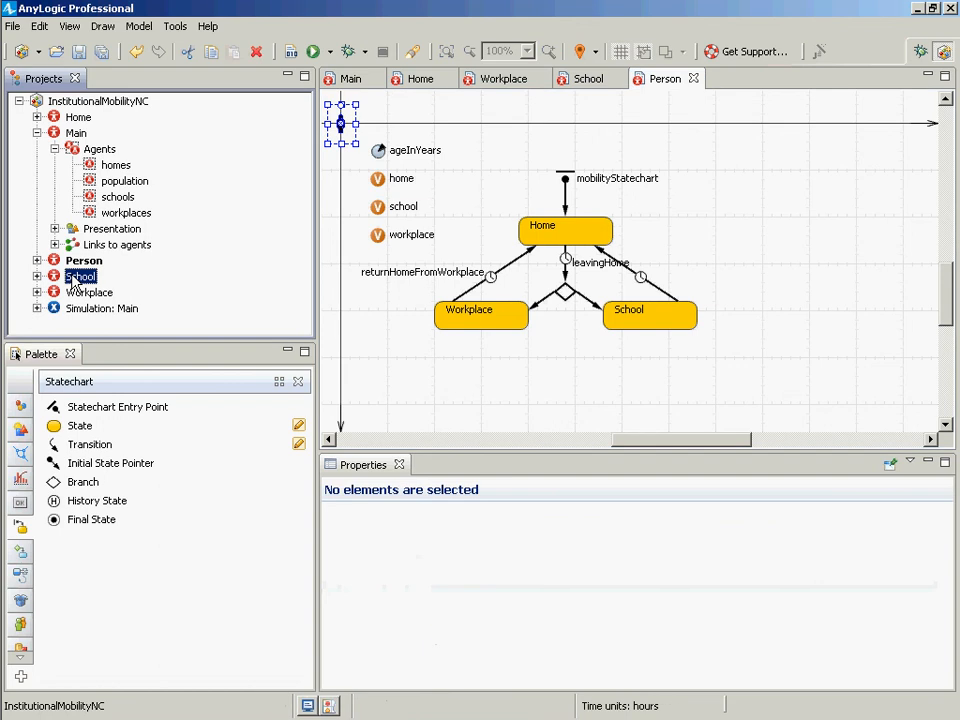
double_click(74, 281)
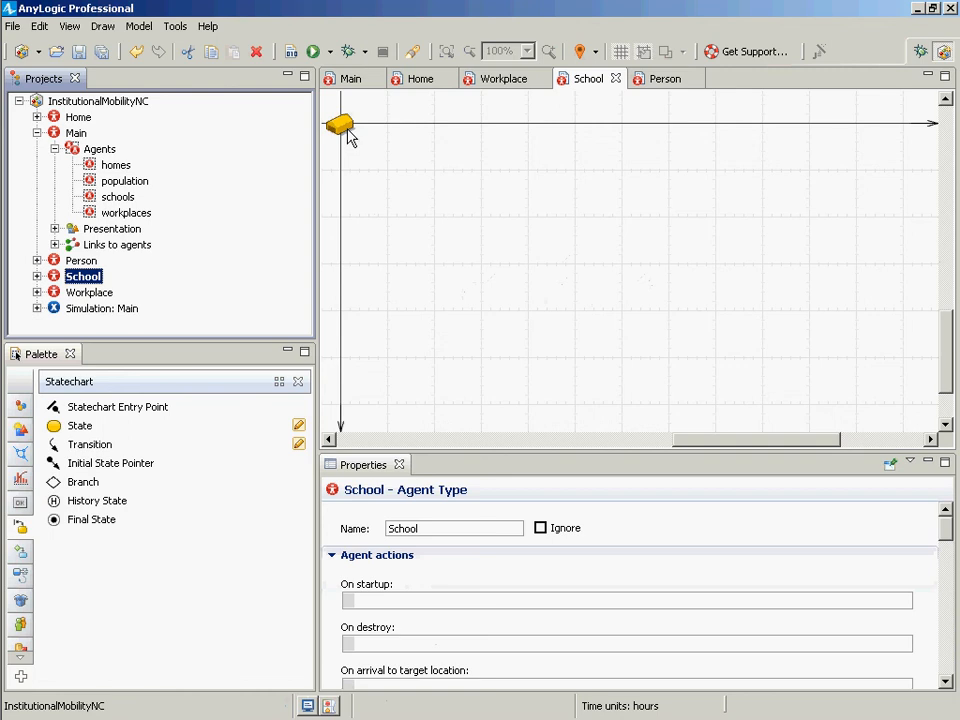
left_click(348, 135)
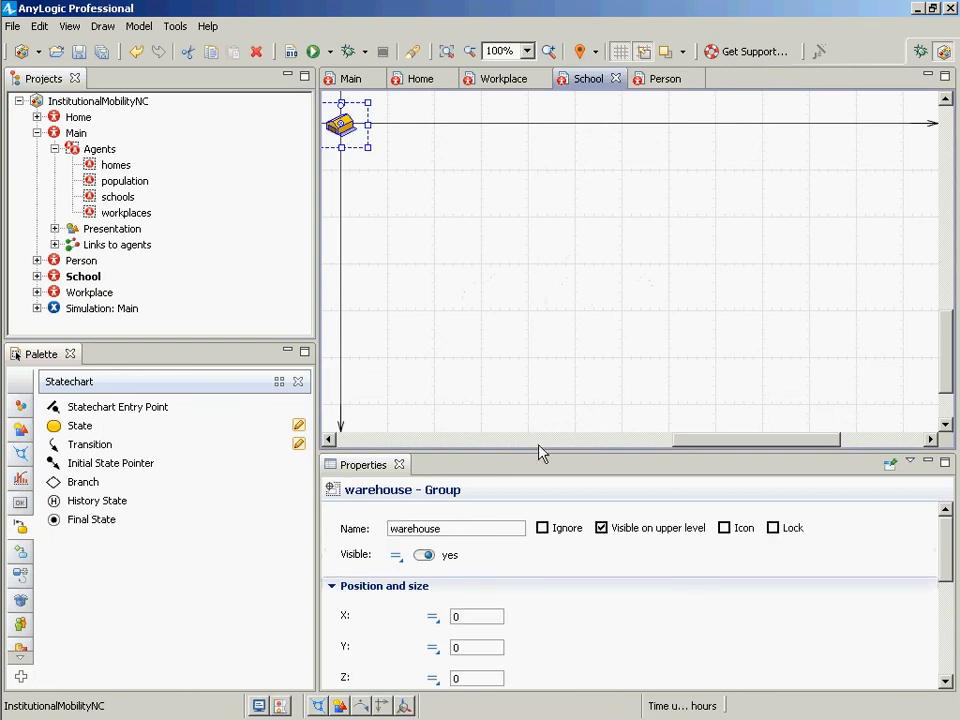
left_click_drag(540, 460, 543, 235)
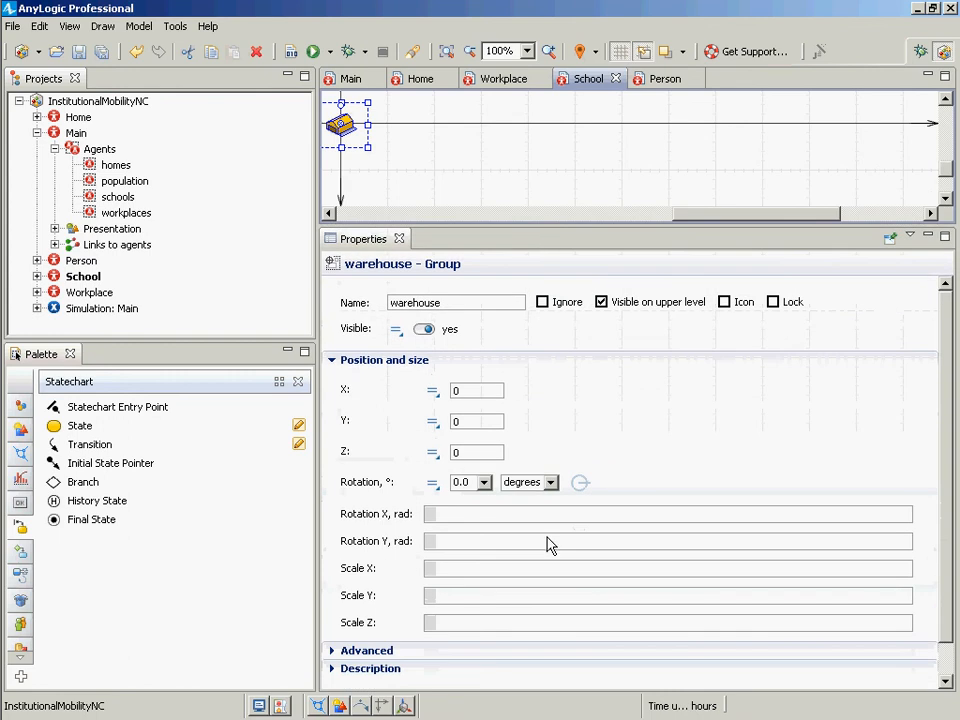
Enter this.agentsInRange(0) as the Scale X expression of the school's warehouse group.
left_click(465, 514)
left_click(452, 568)
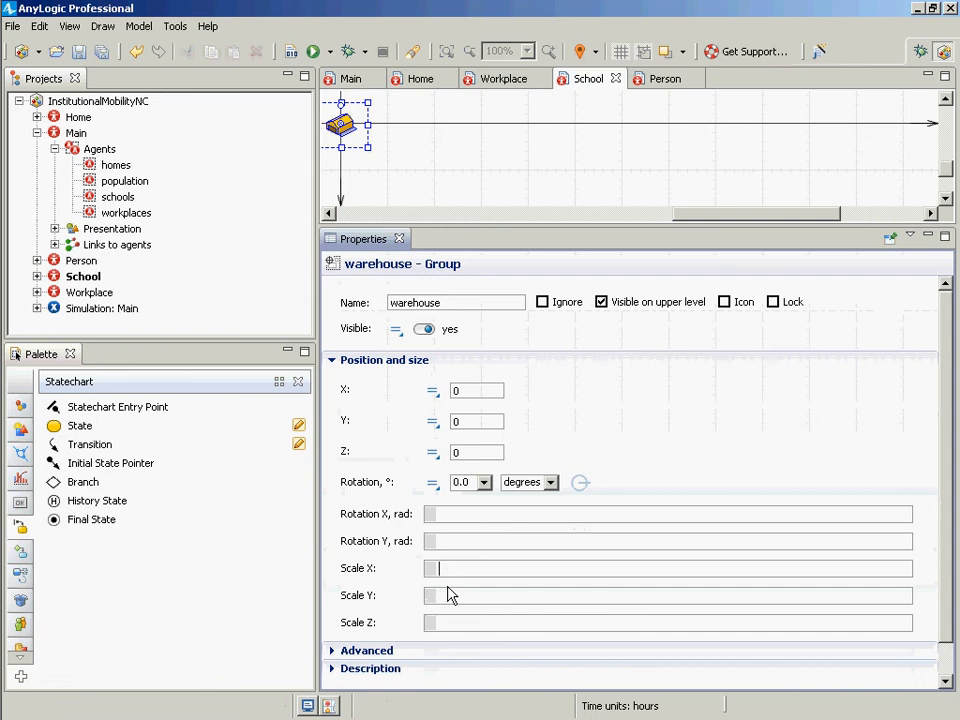
type("this.")
key("ctrl+space")
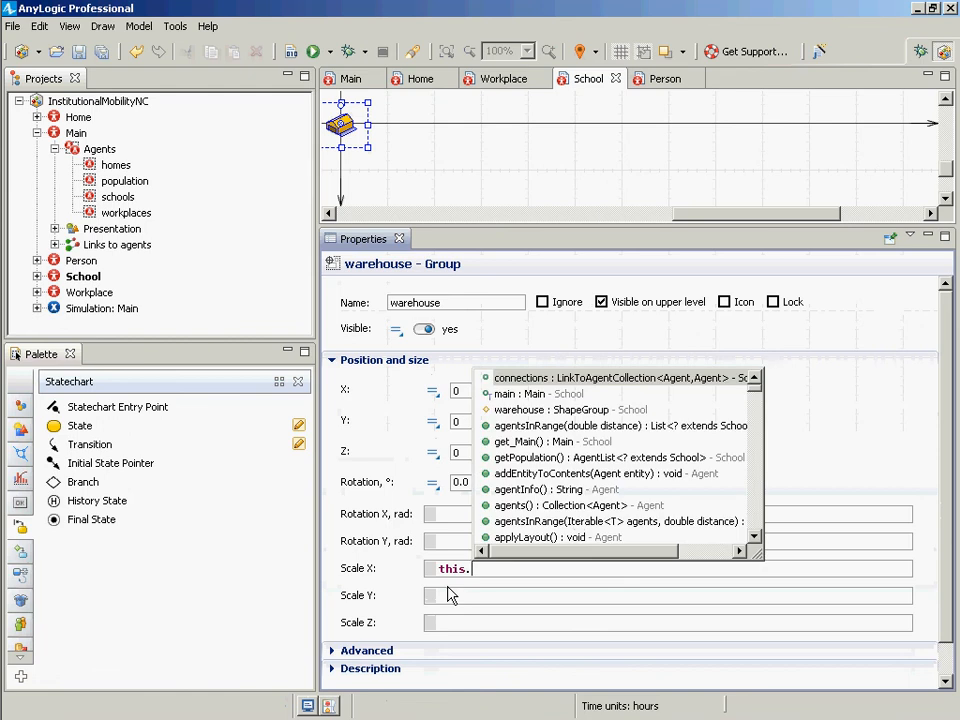
key("Down")
key("Down")
key("Down")
key("Return")
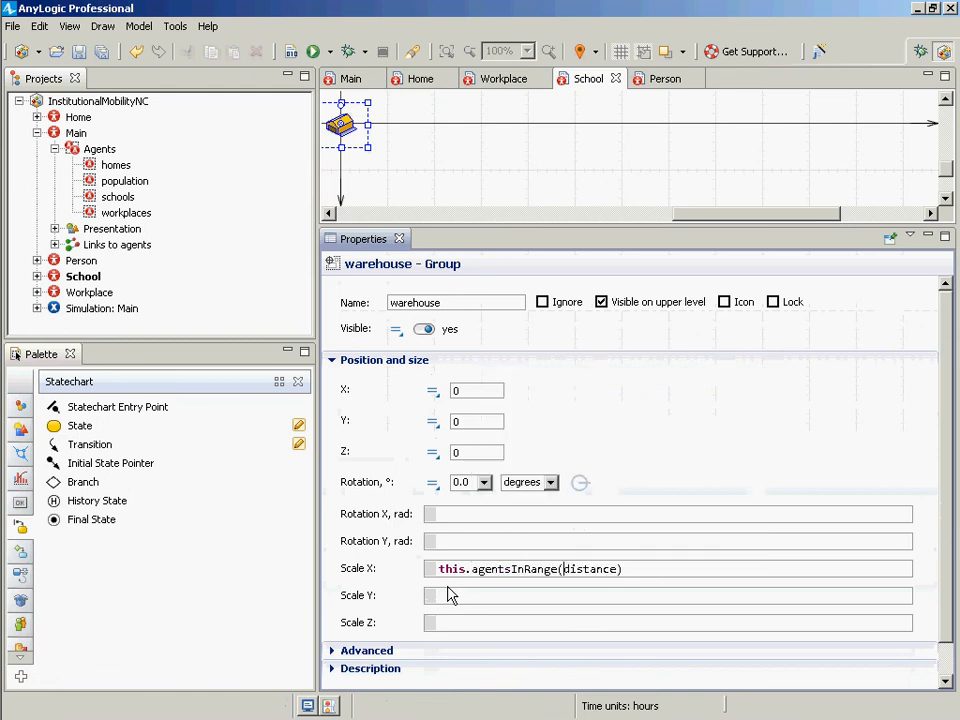
type("\\")
key("Right")
key("Left")
key("Left")
key("ctrl+shift+Right")
key("ctrl+shift+Right")
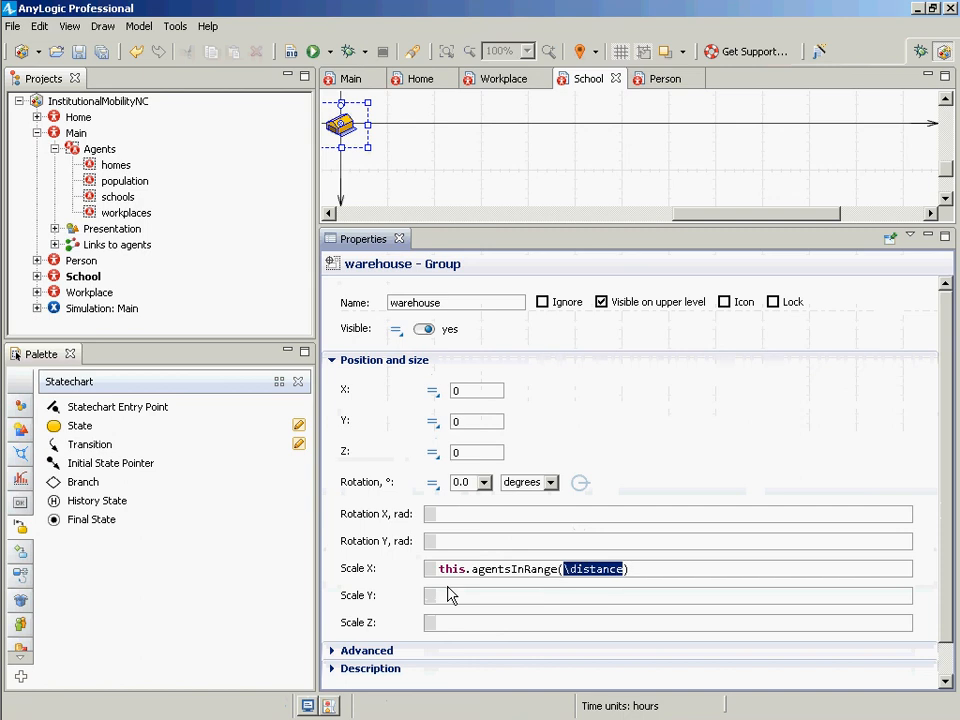
type("0")
Extend the warehouse's Scale X expression to 5 + 5 * this.agentsInRange(0).
key("Left")
key("Left")
key("Left")
key("Left")
key("Left")
key("Left")
key("Left")
key("Left")
key("Left")
key("Left")
key("Left")
key("Left")
key("Left")
key("Left")
key("Left")
key("Left")
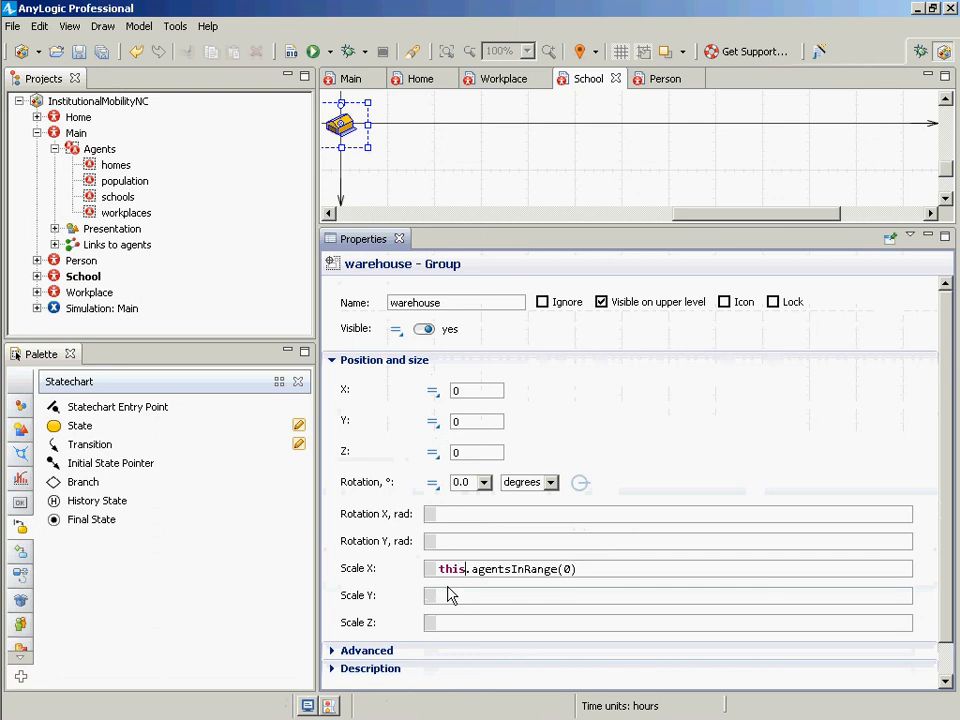
type("5 +")
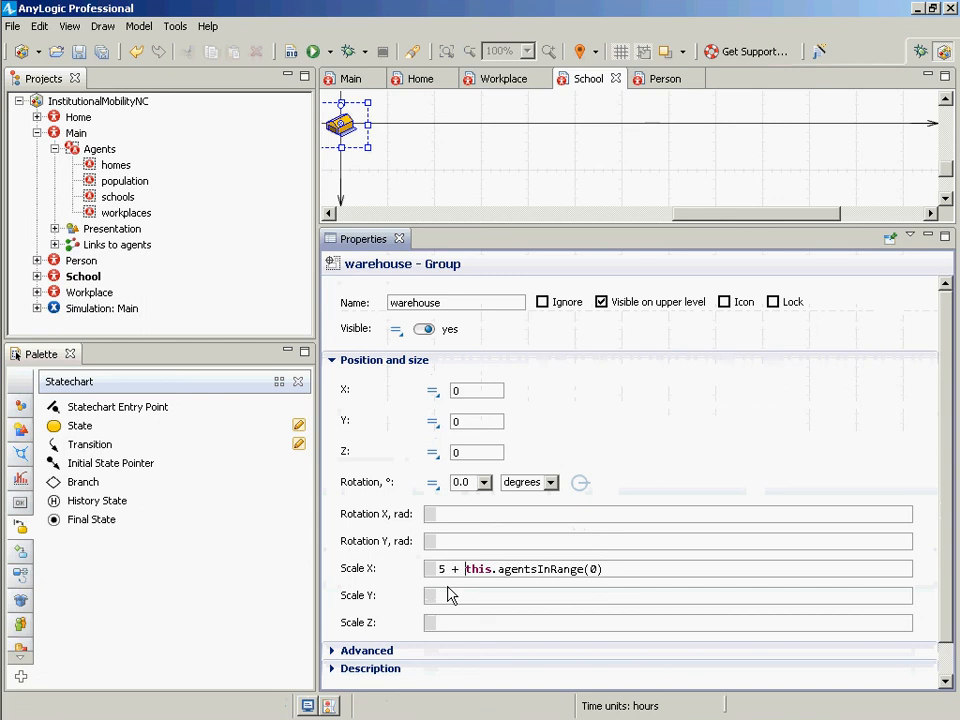
type("5 *")
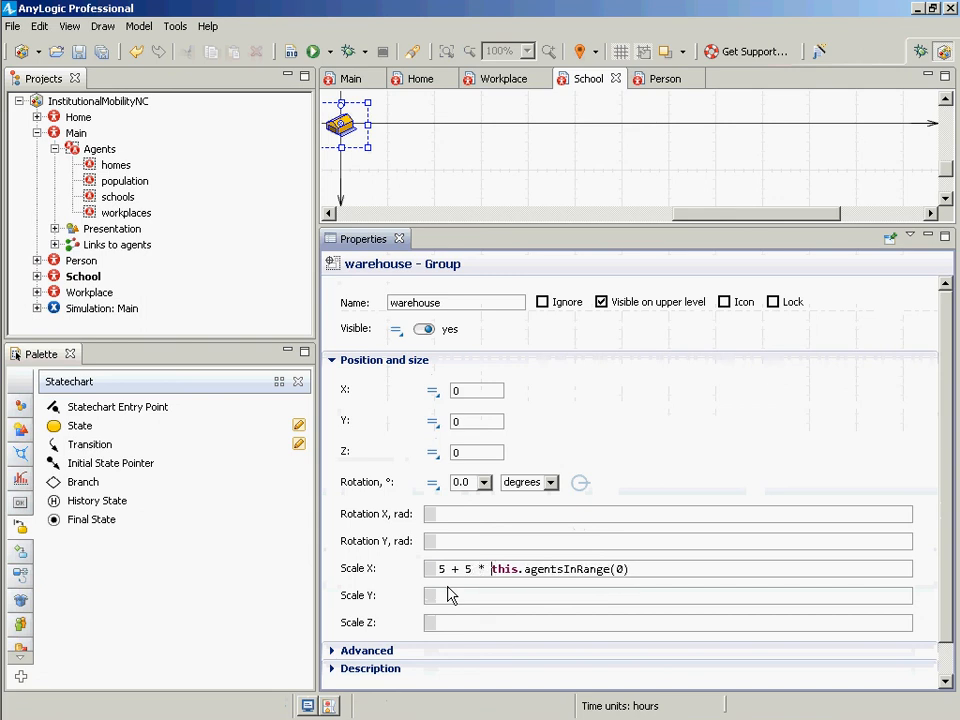
Copy the Scale X expression into the warehouse's Scale Y and Scale Z, and save the model.
key("ctrl+a")
key("ctrl+c")
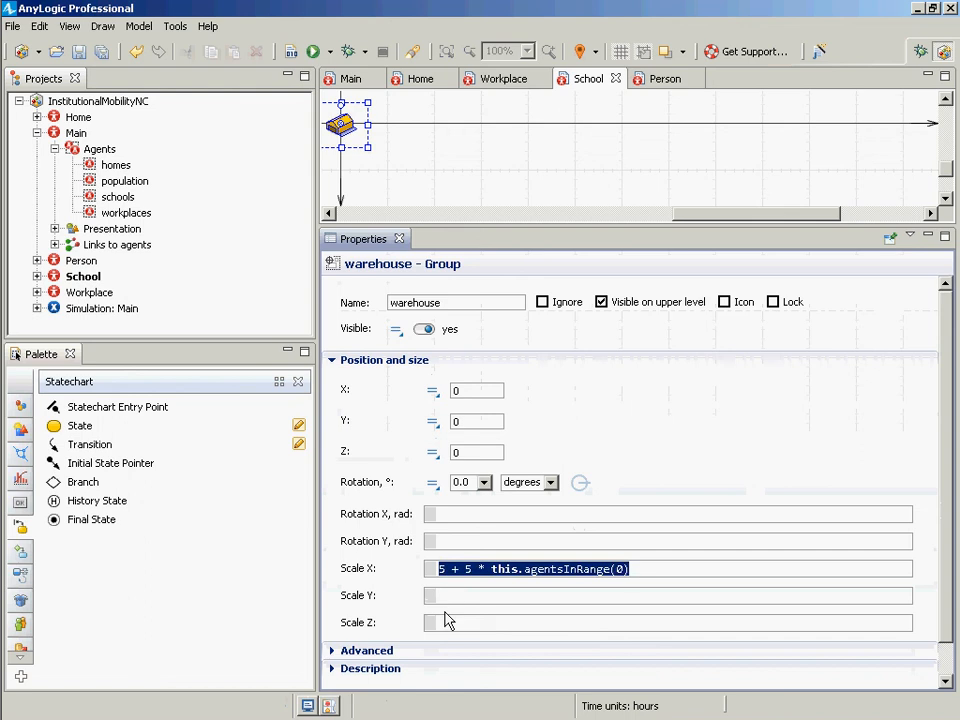
left_click(444, 603)
key("ctrl+v")
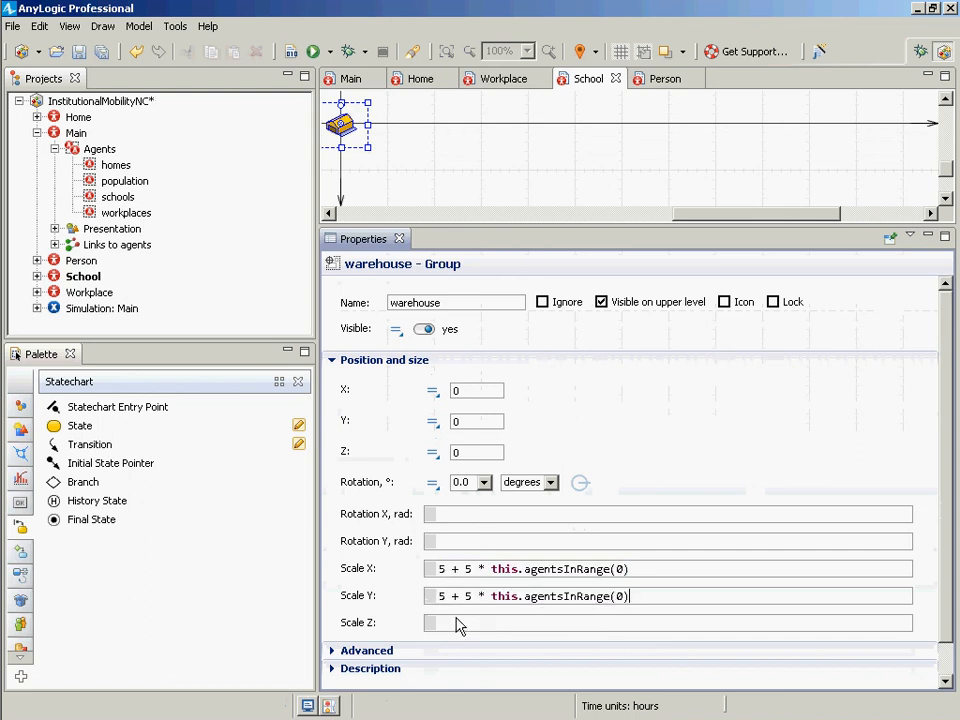
left_click(452, 622)
key("ctrl+v")
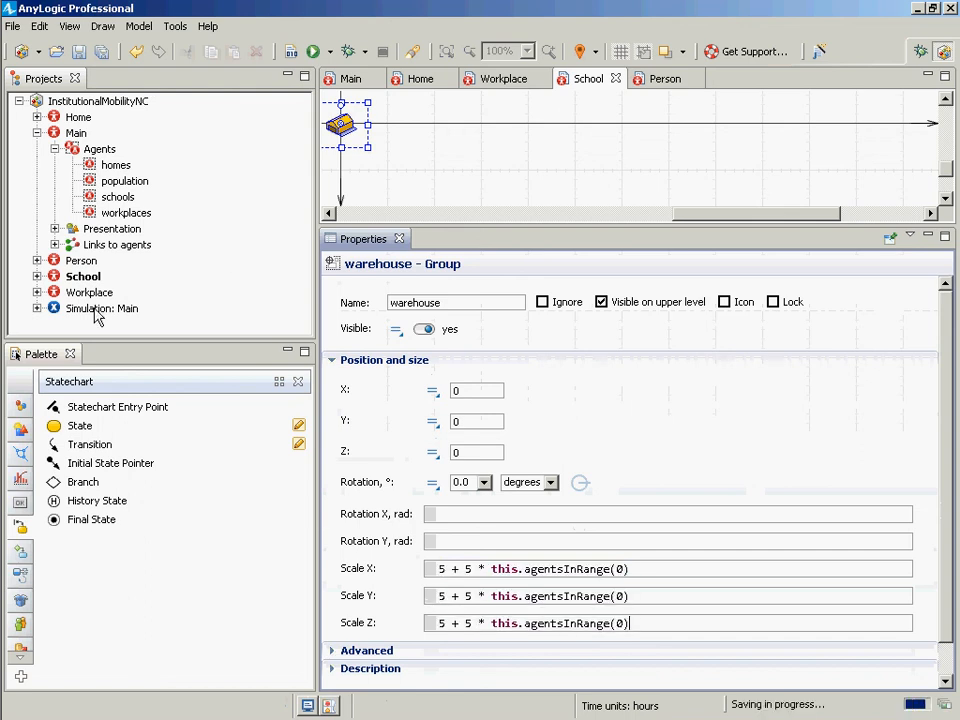
Try to launch the Simulation experiment, cancel the launch, and open the first listed build error at its source.
right_click(96, 309)
left_click(160, 515)
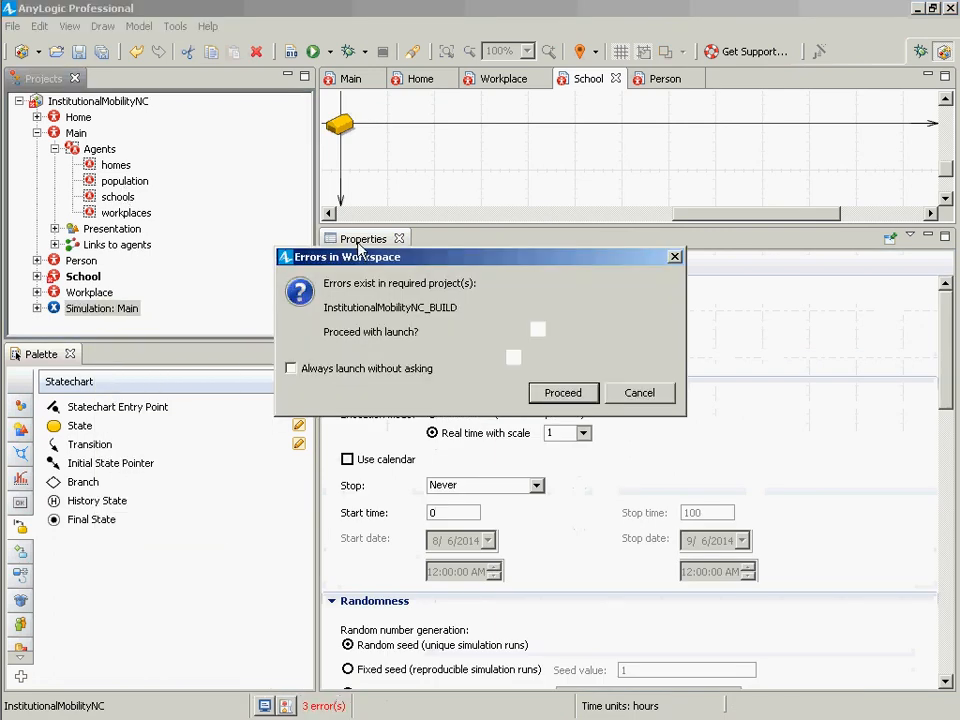
left_click(675, 257)
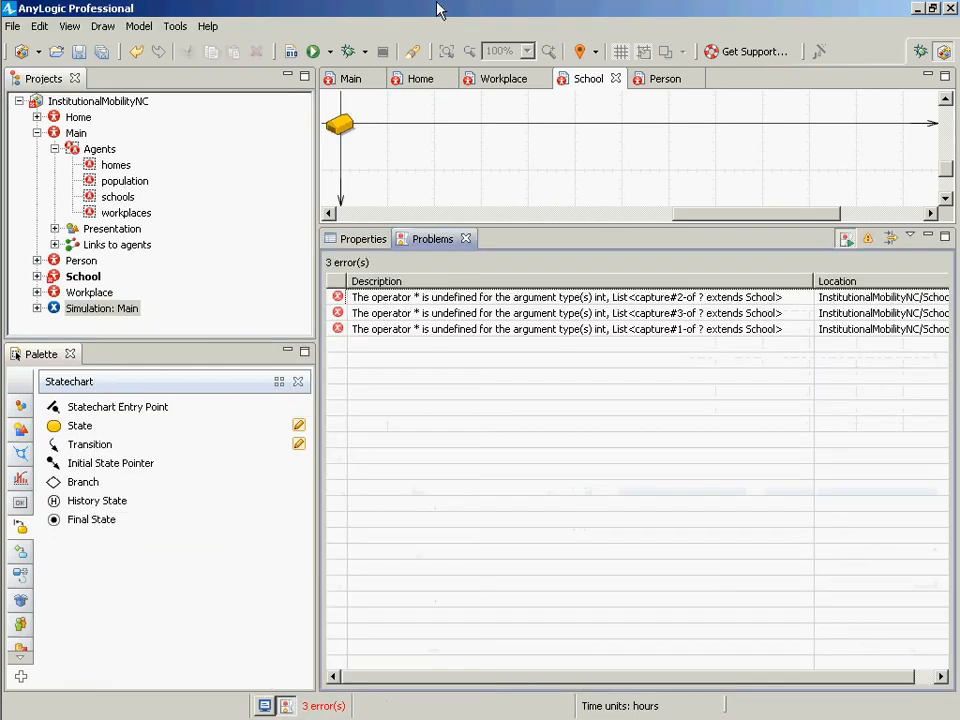
double_click(423, 302)
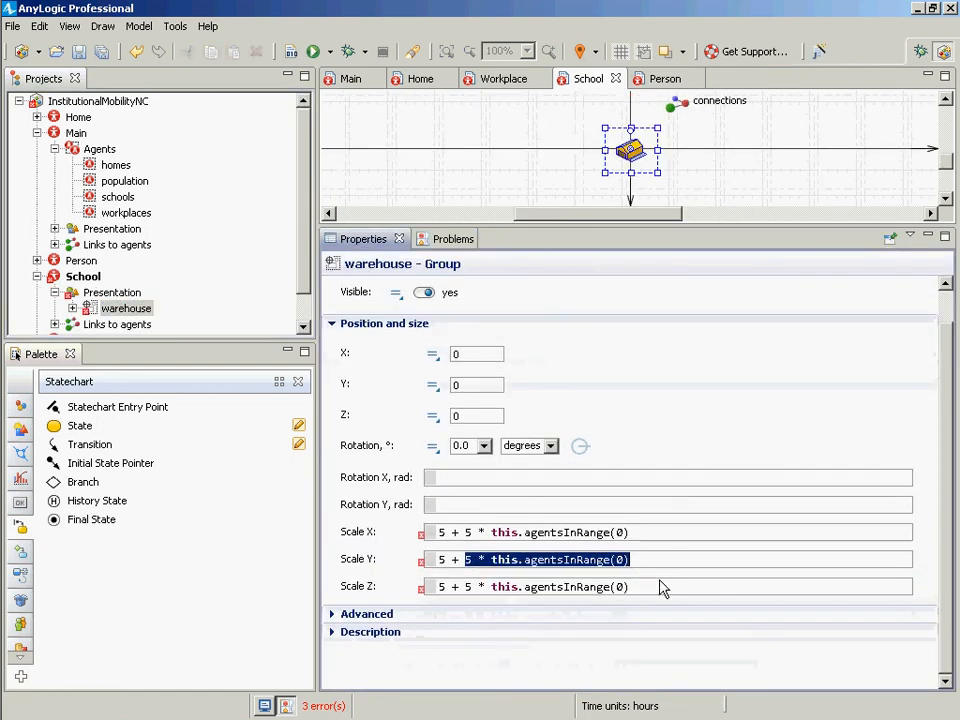
Append .size() to the agentsInRange(0) call in the warehouse's Scale X expression.
left_click(649, 542)
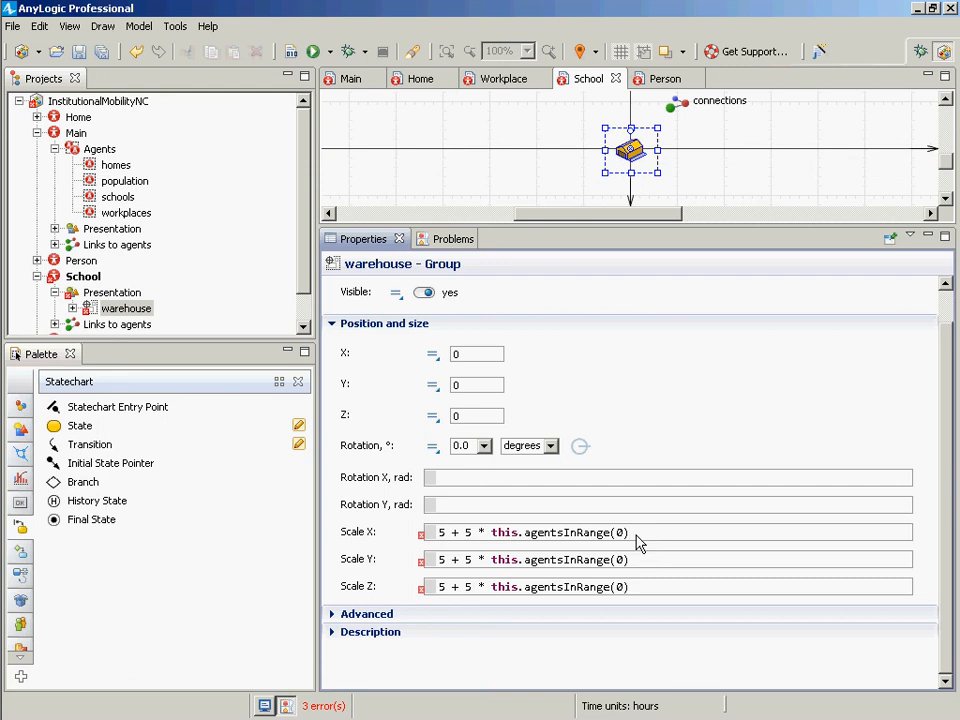
type(".siz")
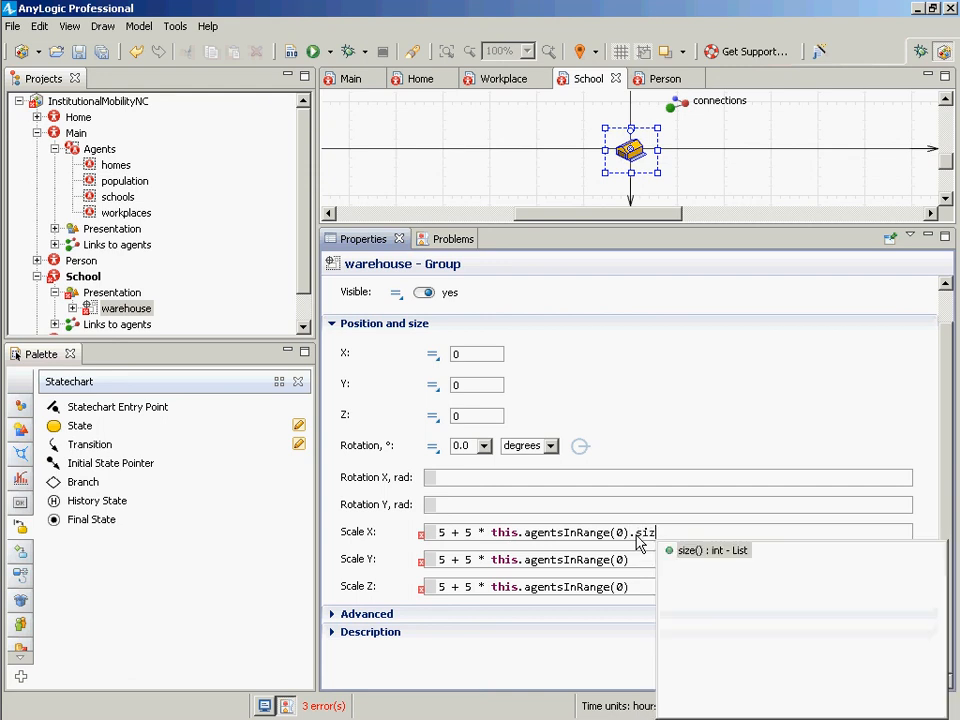
key("Return")
key("shift+Left")
key("shift+Left")
key("shift+Left")
key("shift+Left")
key("shift+Left")
key("shift+Left")
key("shift+Left")
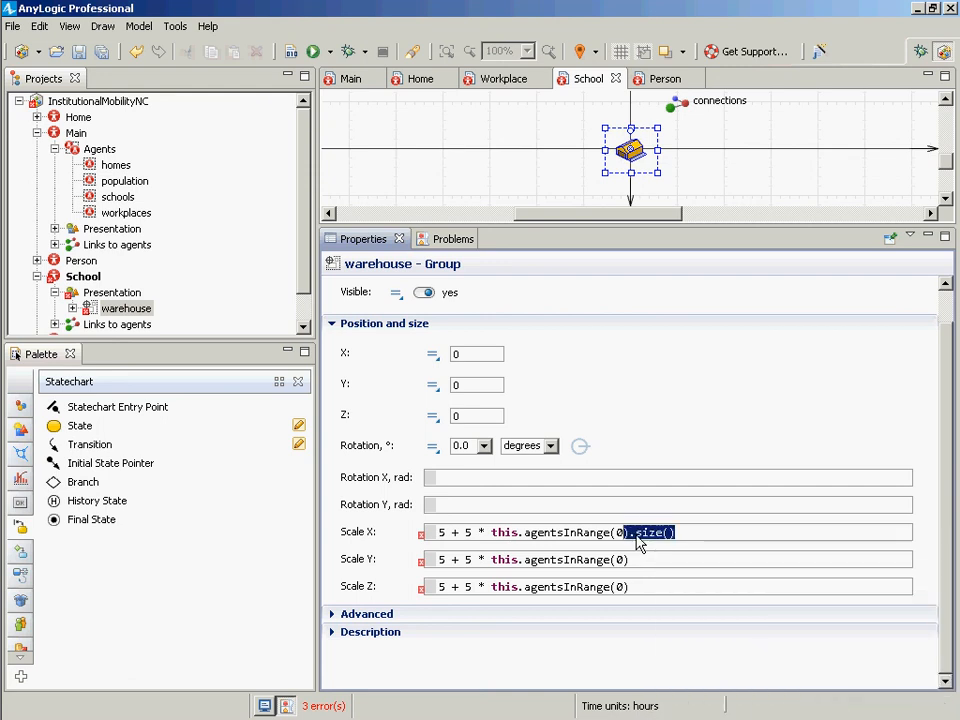
Copy the .size() call into the Scale Y and Scale Z expressions and save the model.
key("ctrl+c")
left_click(640, 565)
key("ctrl+v")
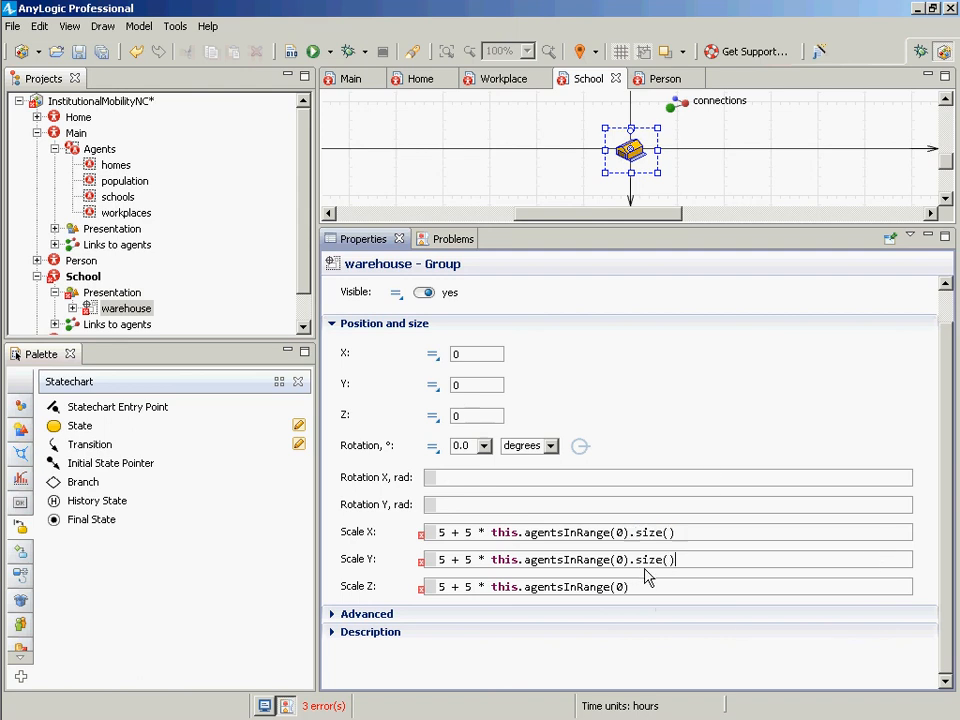
left_click(643, 586)
key("ctrl+v")
key("ctrl+s")
Run the Simulation experiment, speed it up stepwise to x25 to check the school sizes, and close the run window.
scroll(257, 313, "down", 1)
left_click(101, 325)
right_click(100, 326)
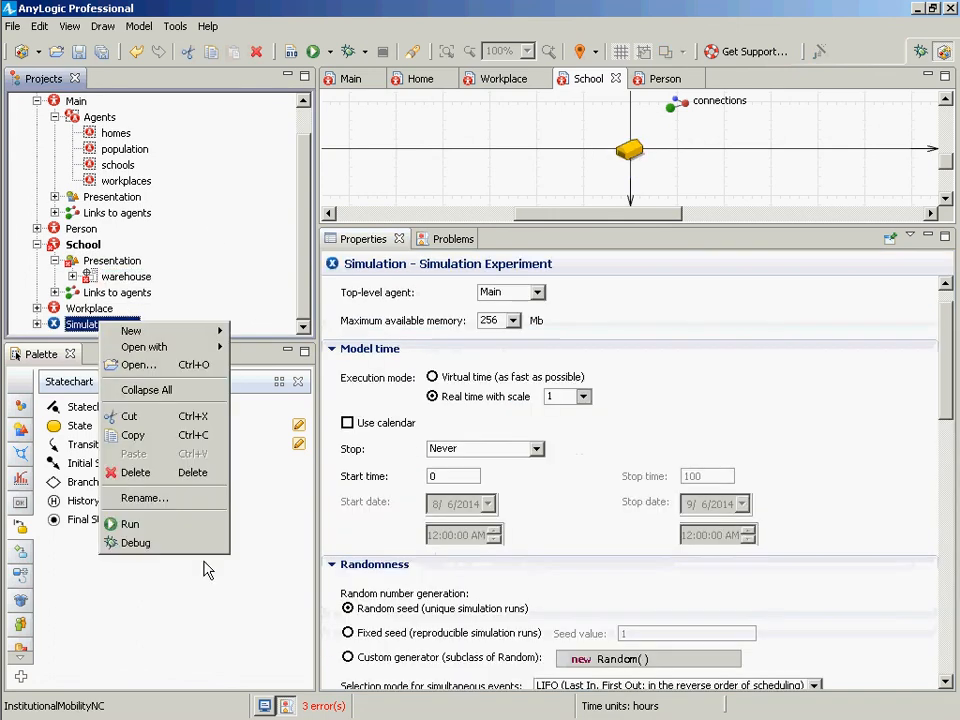
left_click(176, 526)
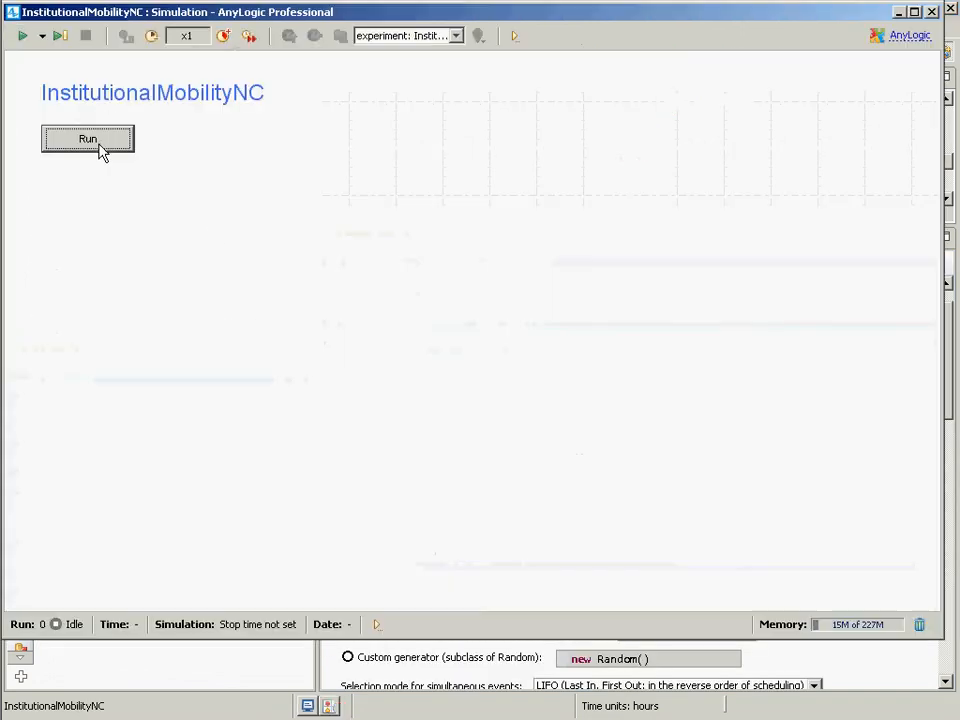
left_click(100, 145)
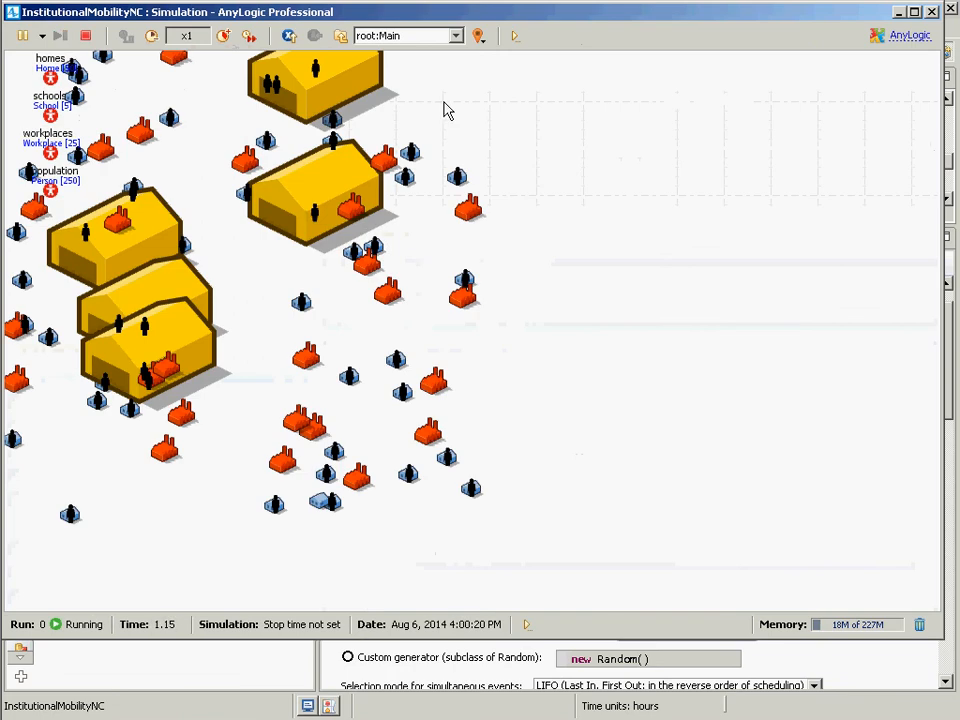
left_click(223, 36)
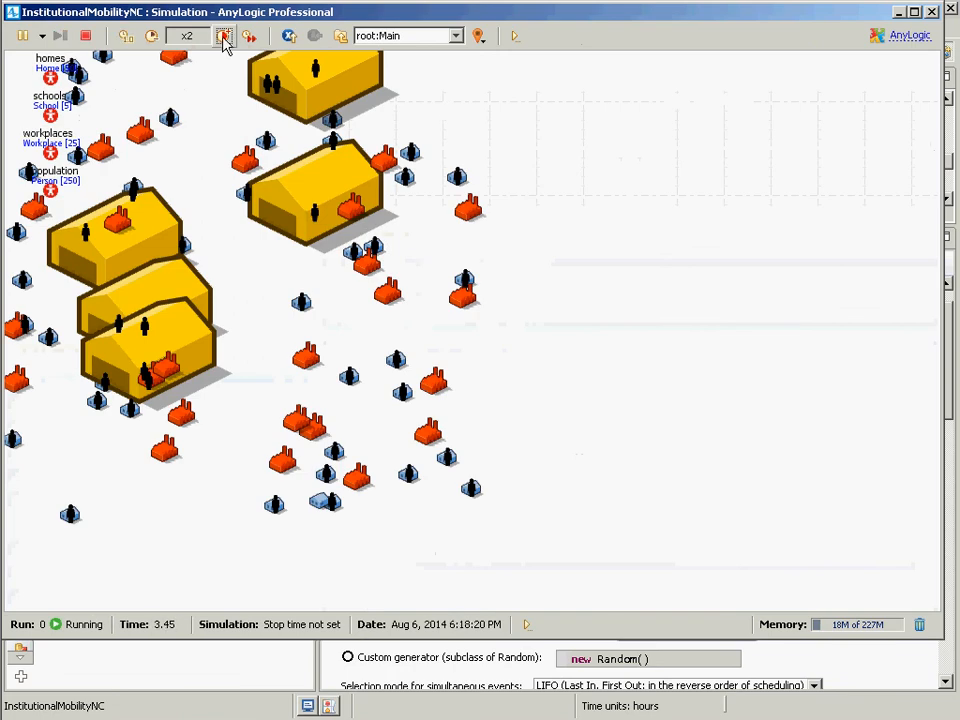
left_click(223, 36)
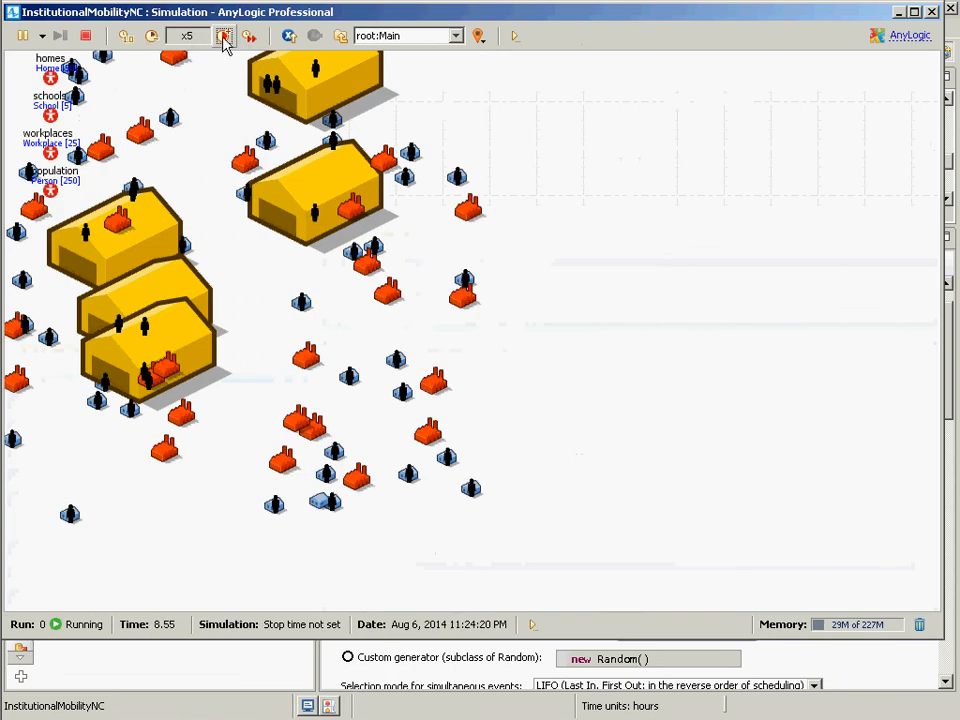
left_click(223, 36)
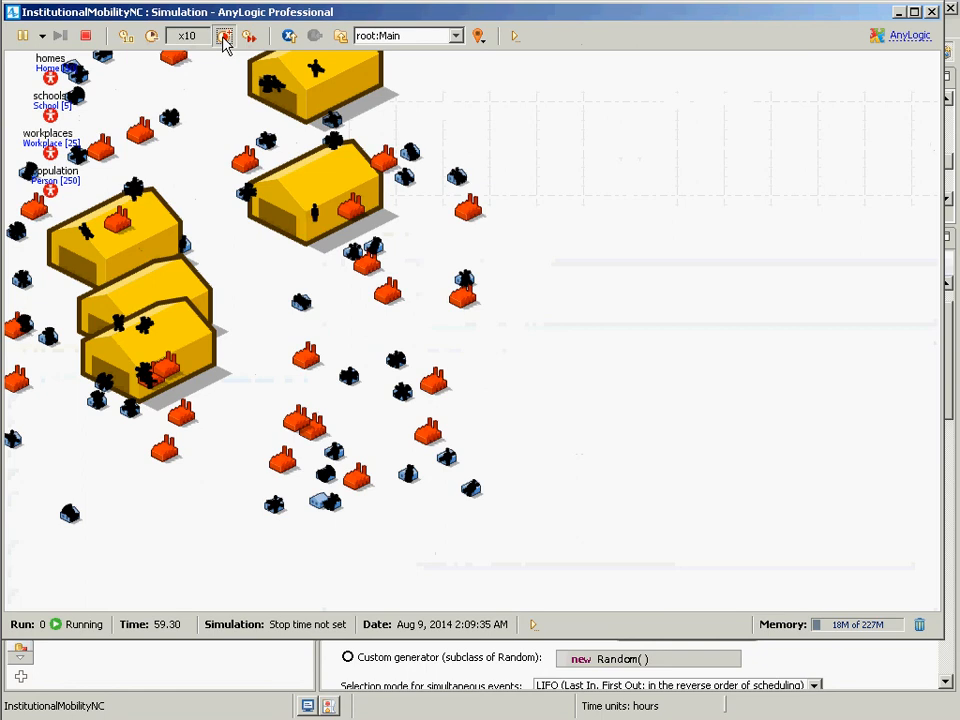
left_click(224, 38)
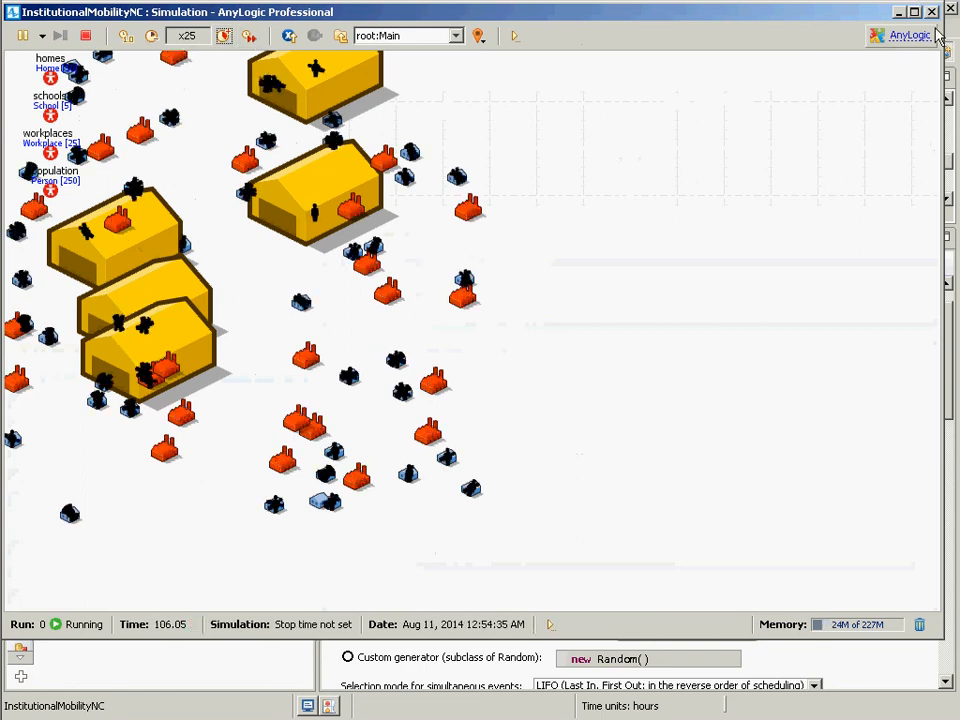
left_click(931, 12)
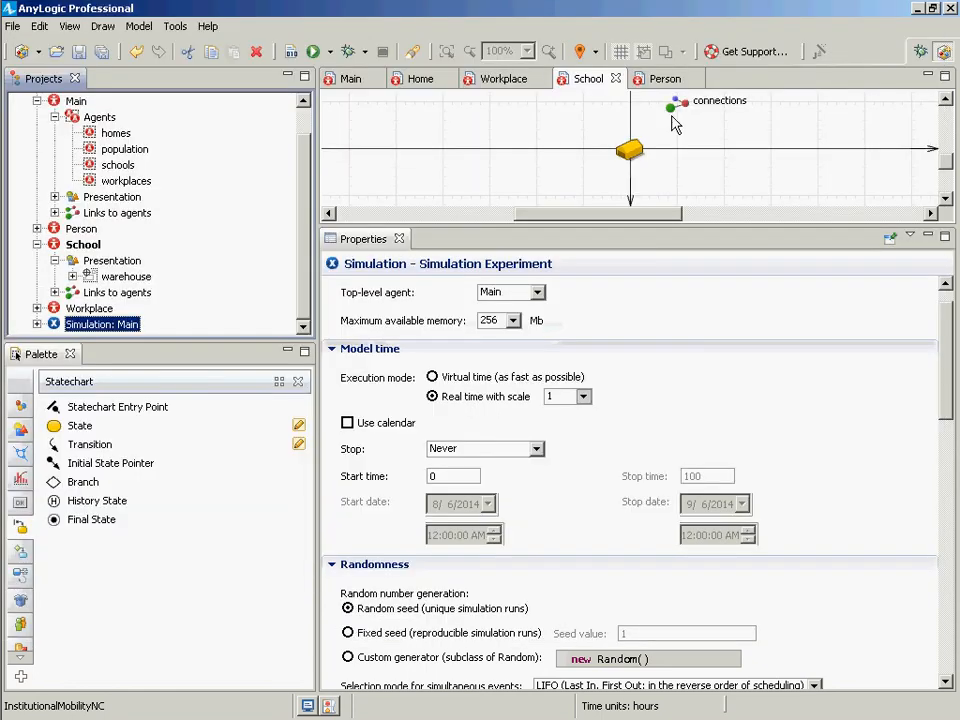
Select the whole warehouse group on the School diagram and set the constant term of its Scale X expression to 1.
left_click(633, 154)
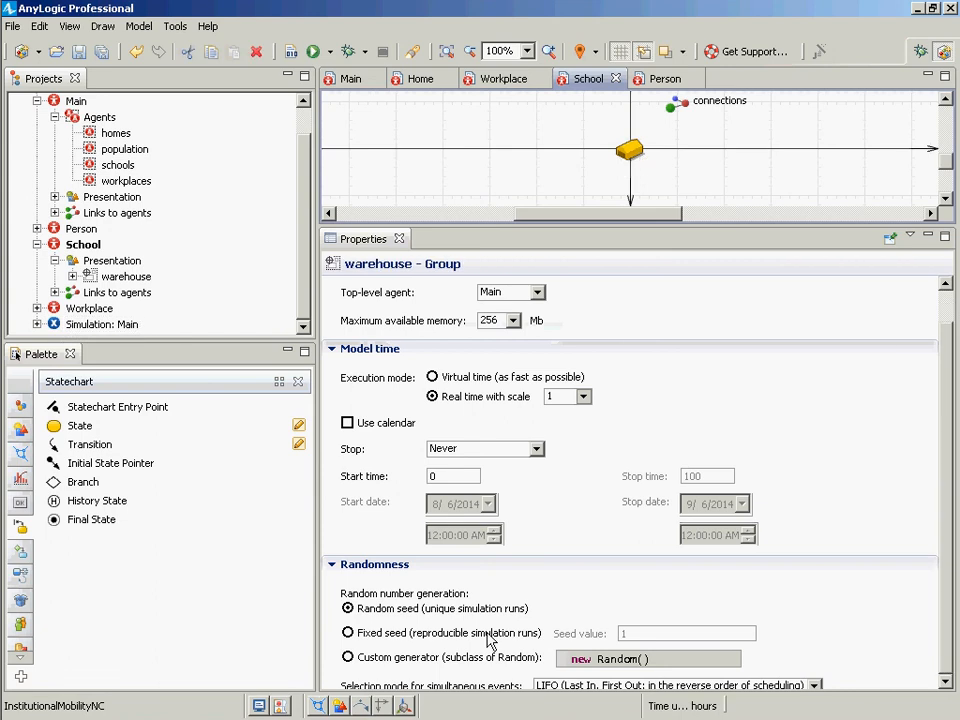
left_click(638, 158)
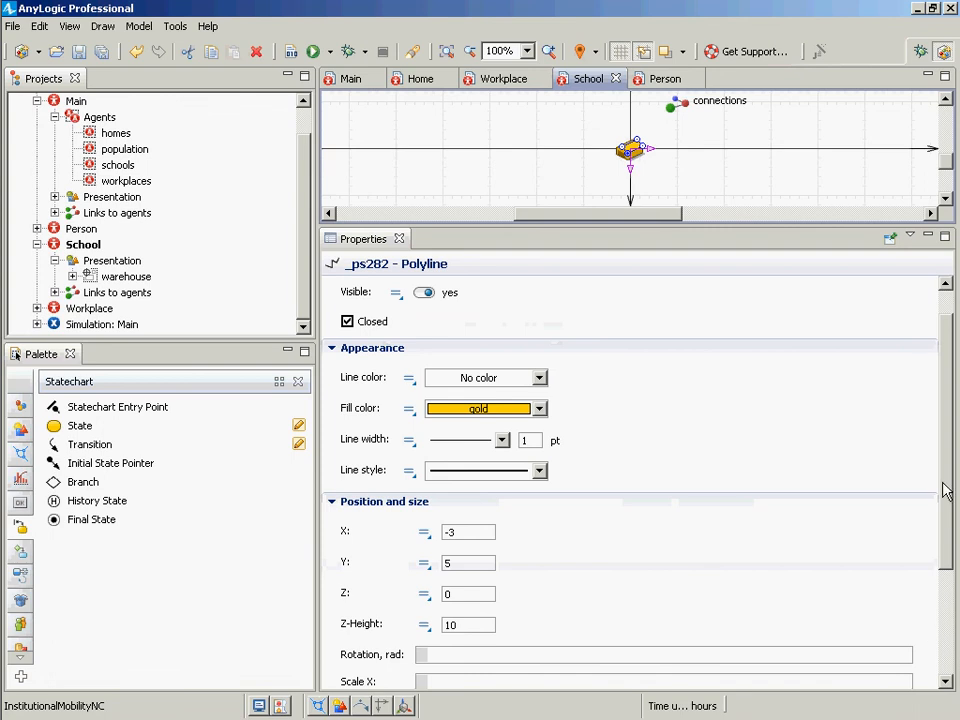
left_click_drag(945, 490, 934, 561)
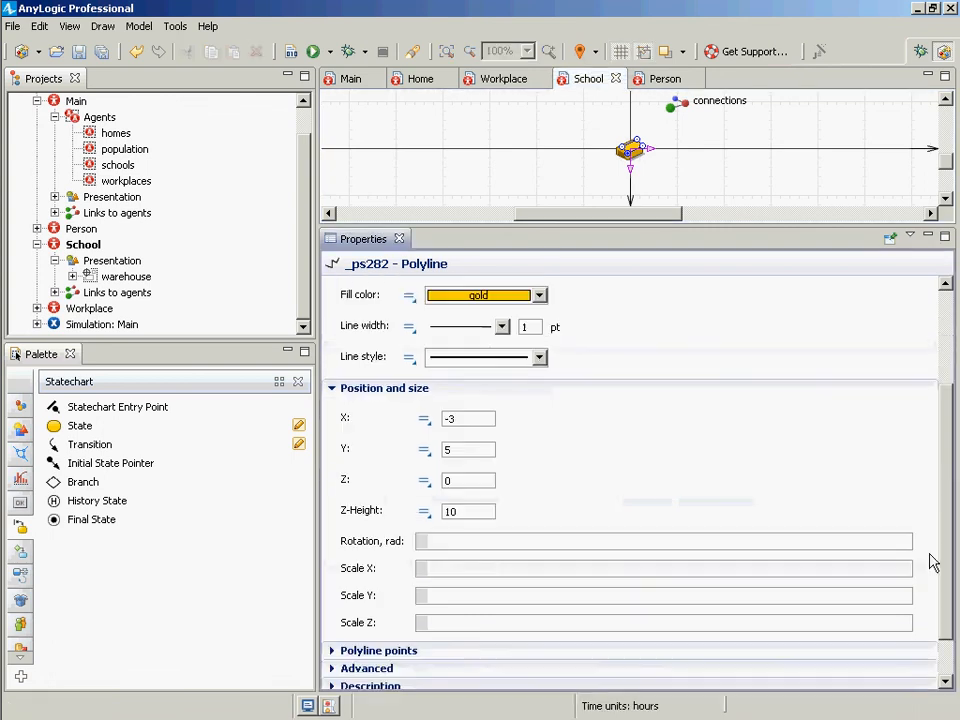
left_click(632, 165)
left_click(630, 155)
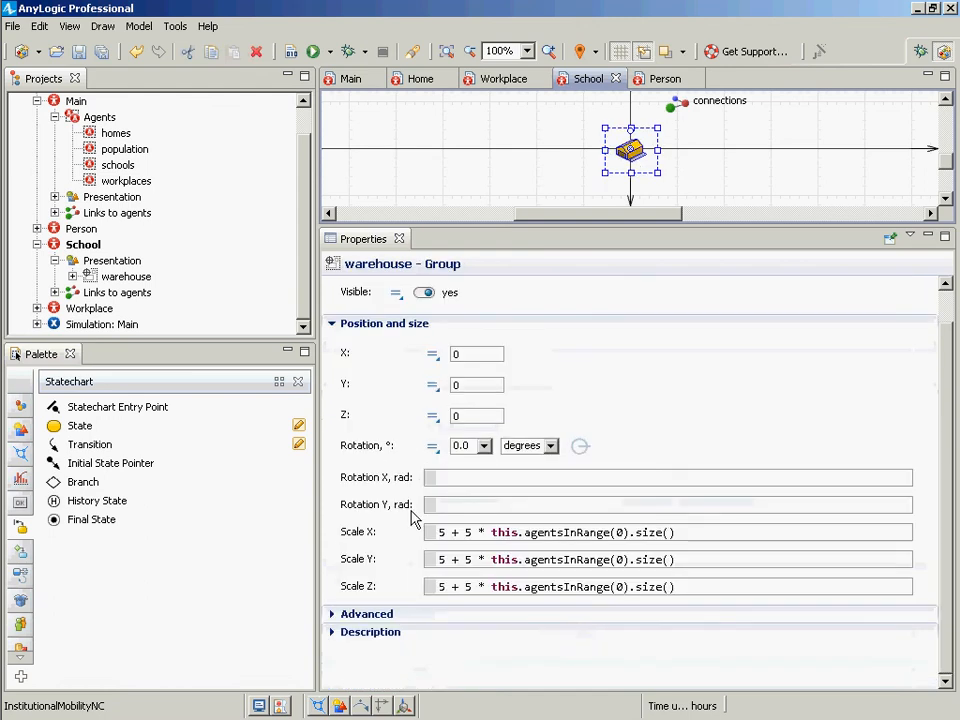
left_click(450, 541)
key("shift+Home")
type("1")
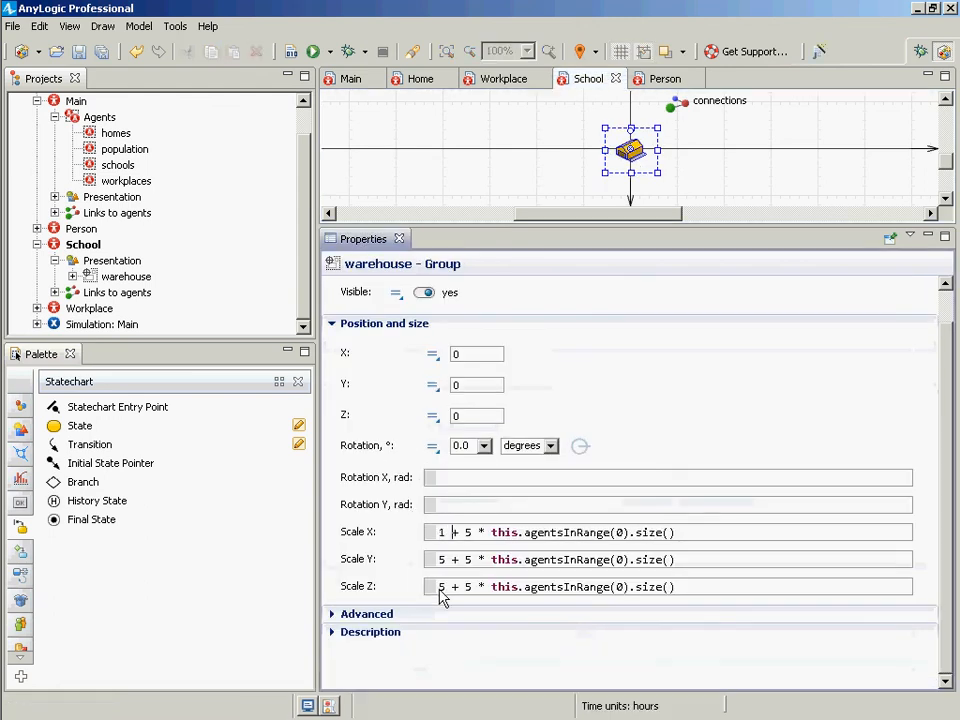
Set the constant term of the warehouse's Scale Y and Scale Z expressions to 1 and save the model.
left_click(444, 559)
key("shift+Home")
type("1")
left_click(444, 588)
key("shift+Home")
type("1")
key("ctrl+s")
Launch the Simulation experiment in debug mode, speed it up to x10 to check the school sizes, and close the run window.
right_click(107, 325)
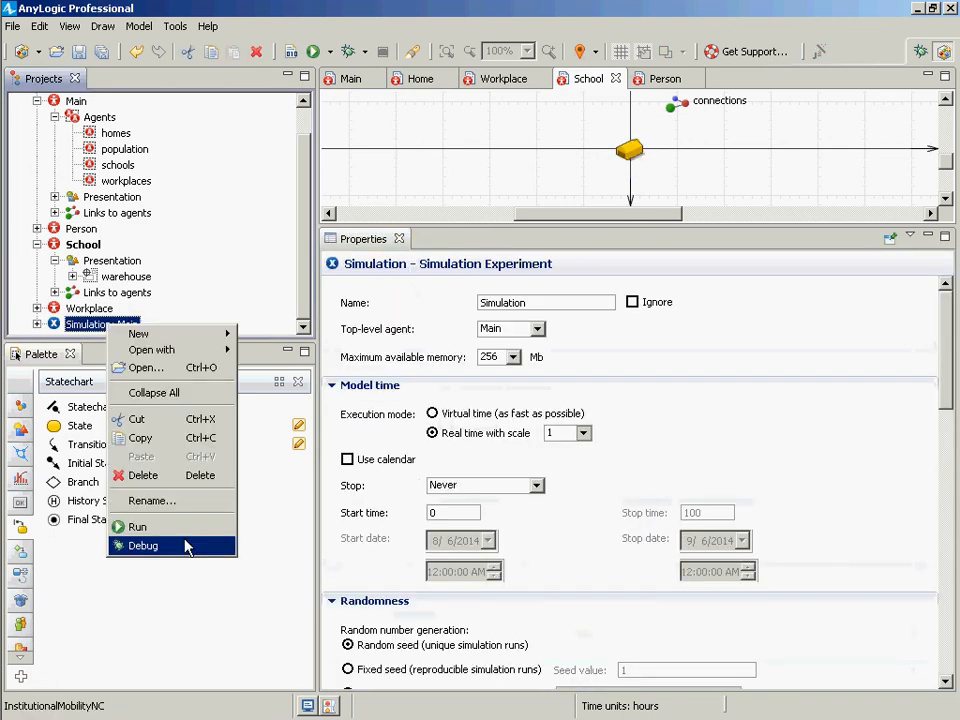
left_click(184, 545)
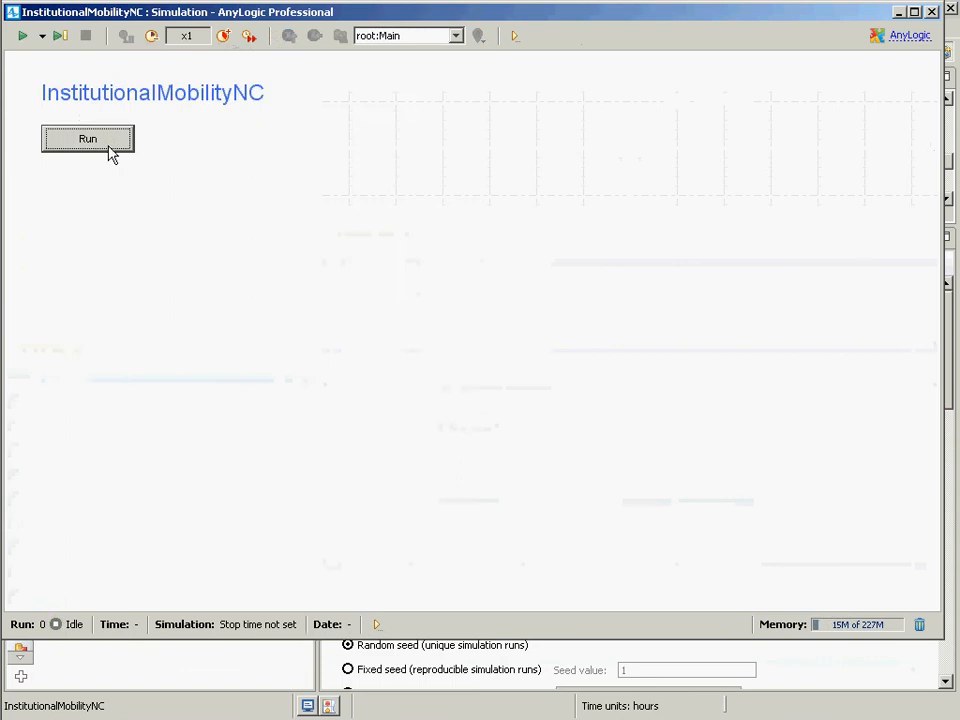
left_click(110, 153)
left_click(226, 38)
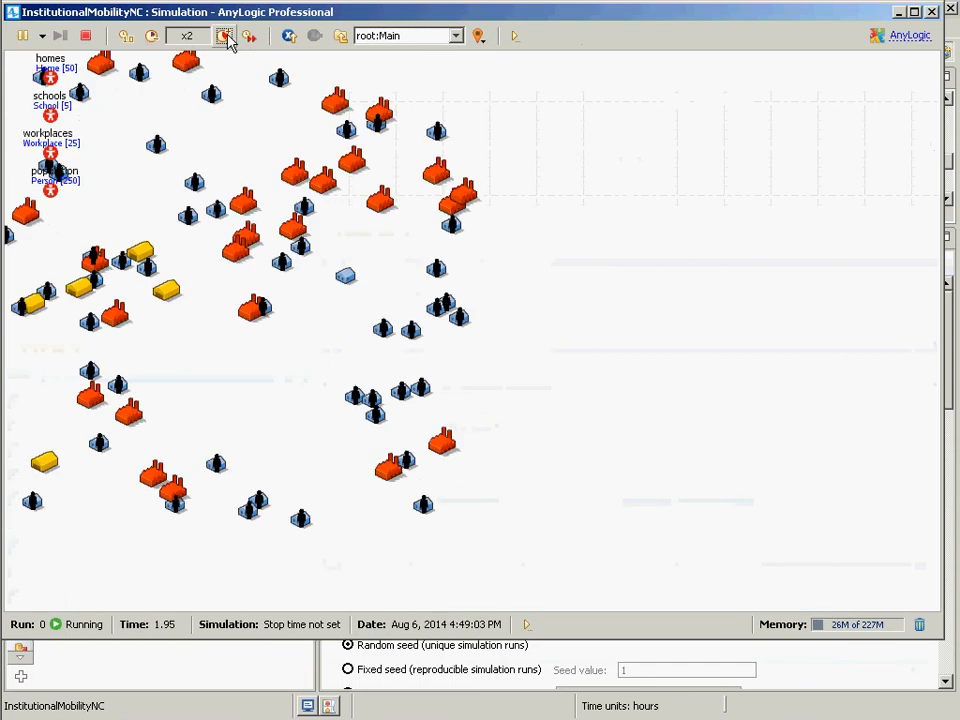
left_click(226, 38)
left_click(226, 38)
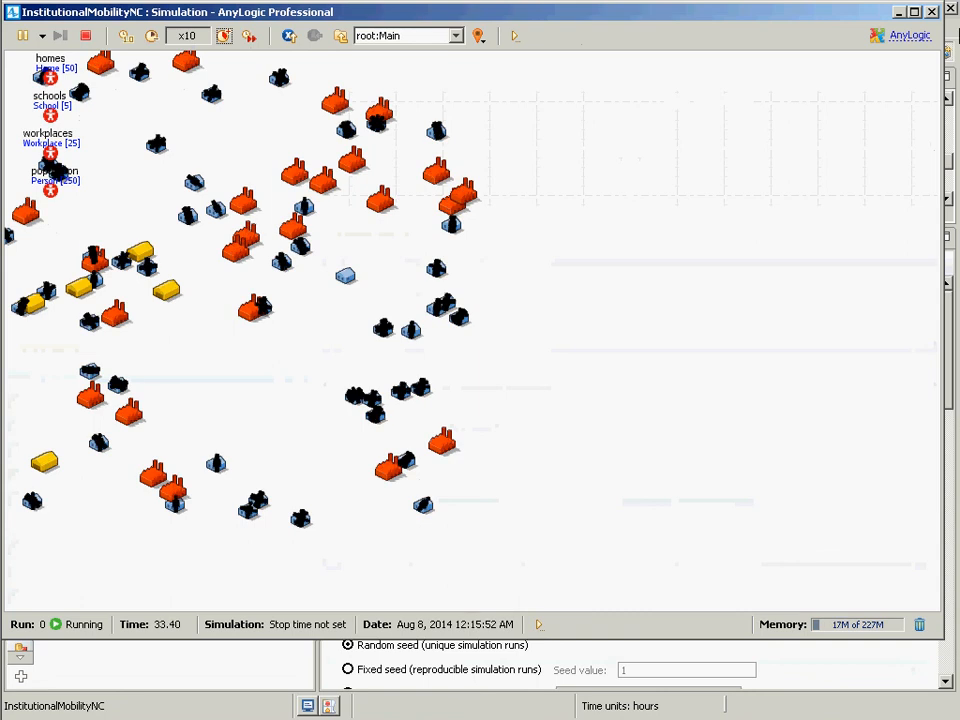
left_click(935, 12)
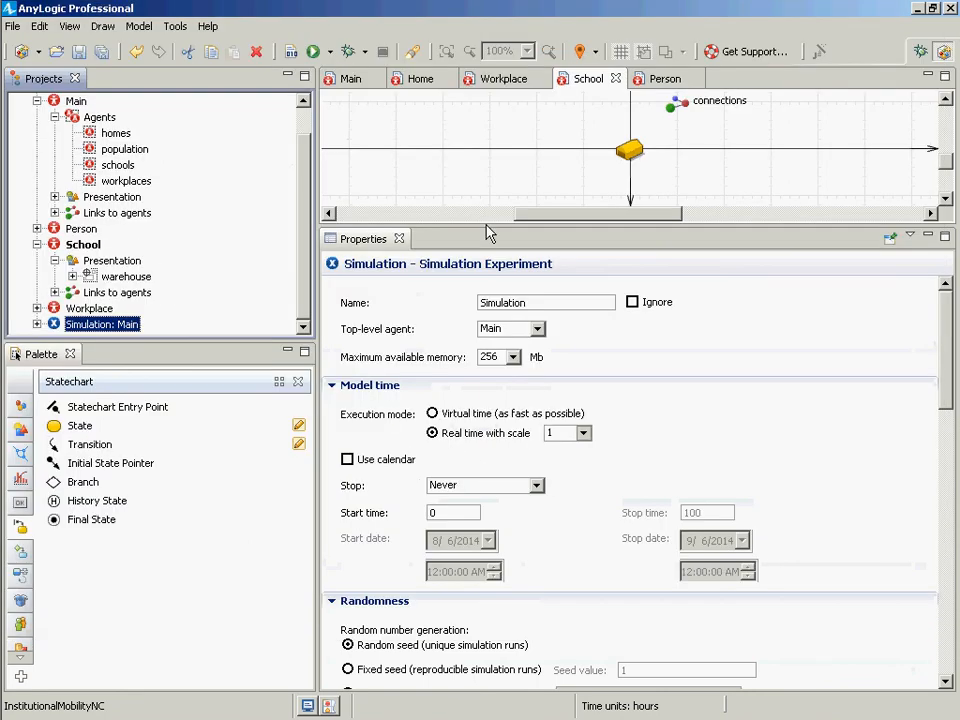
Select the warehouse group on the School diagram and set the agentsInRange distance in its Scale X expression to 10.
left_click(636, 175)
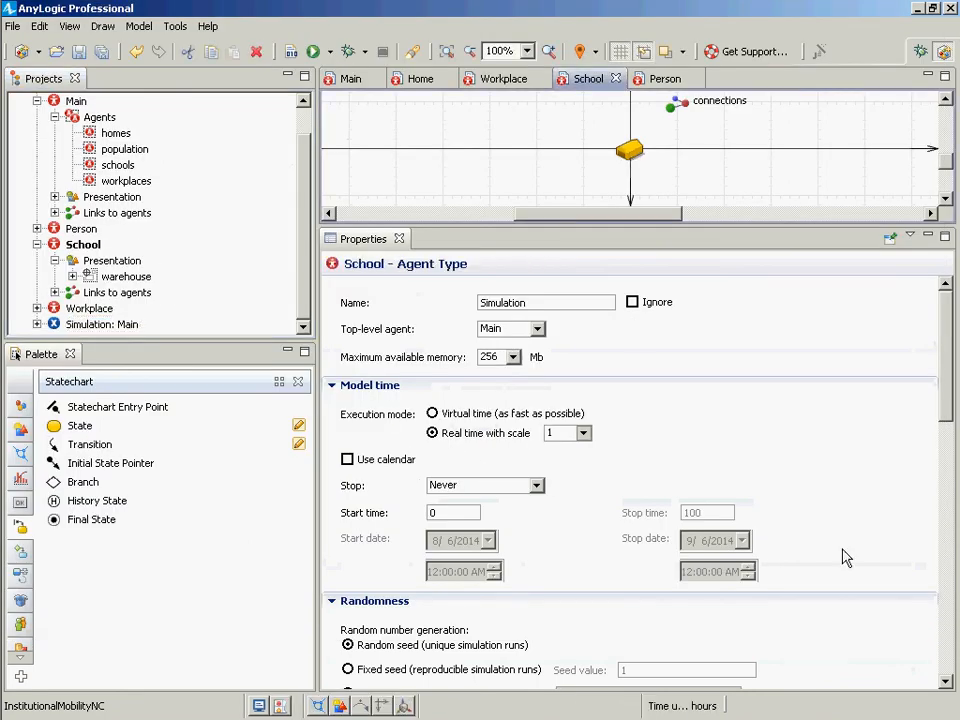
left_click_drag(944, 601, 945, 636)
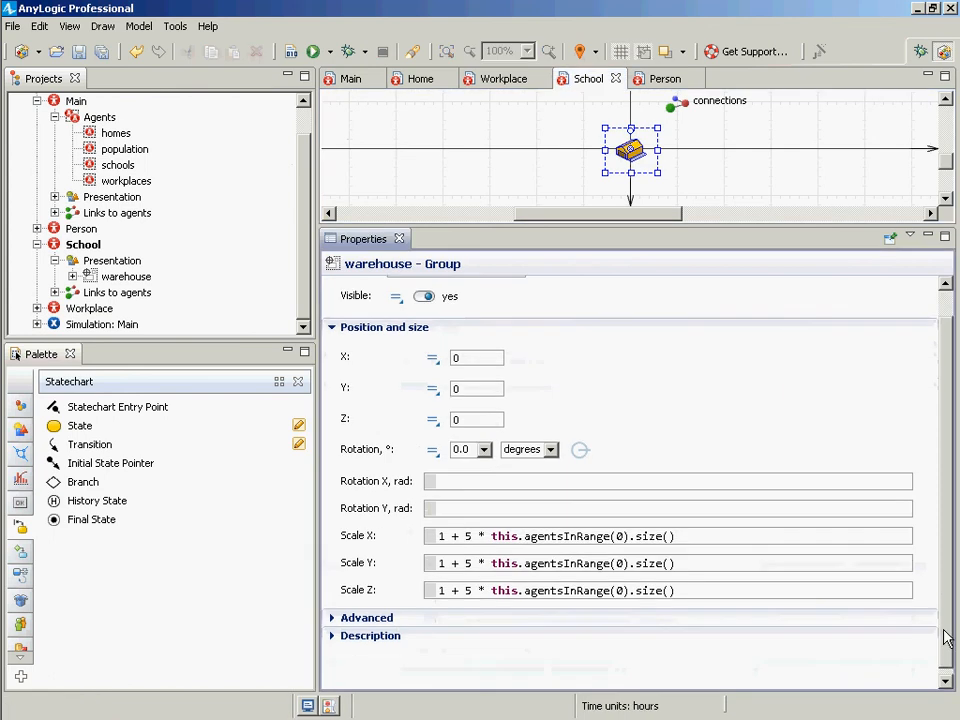
left_click(683, 540)
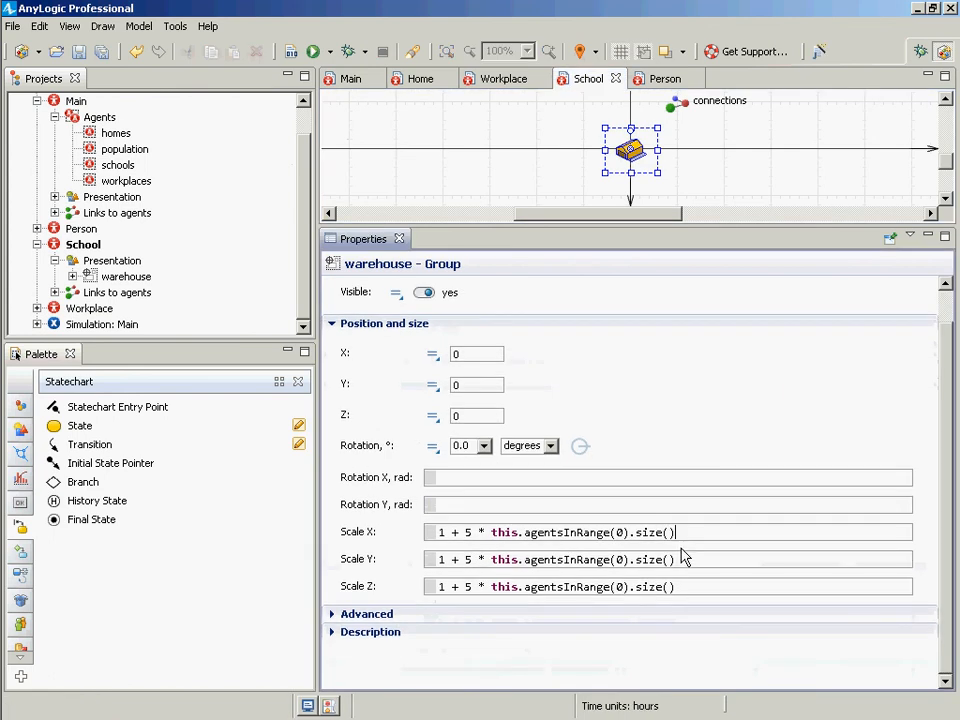
key("Left")
key("Left")
key("Left")
key("Left")
key("Left")
key("Left")
key("Left")
key("Left")
key("Left")
type("1")
Set the agentsInRange distance in the warehouse's Scale Y and Scale Z expressions to 10 and save the model.
left_click(614, 560)
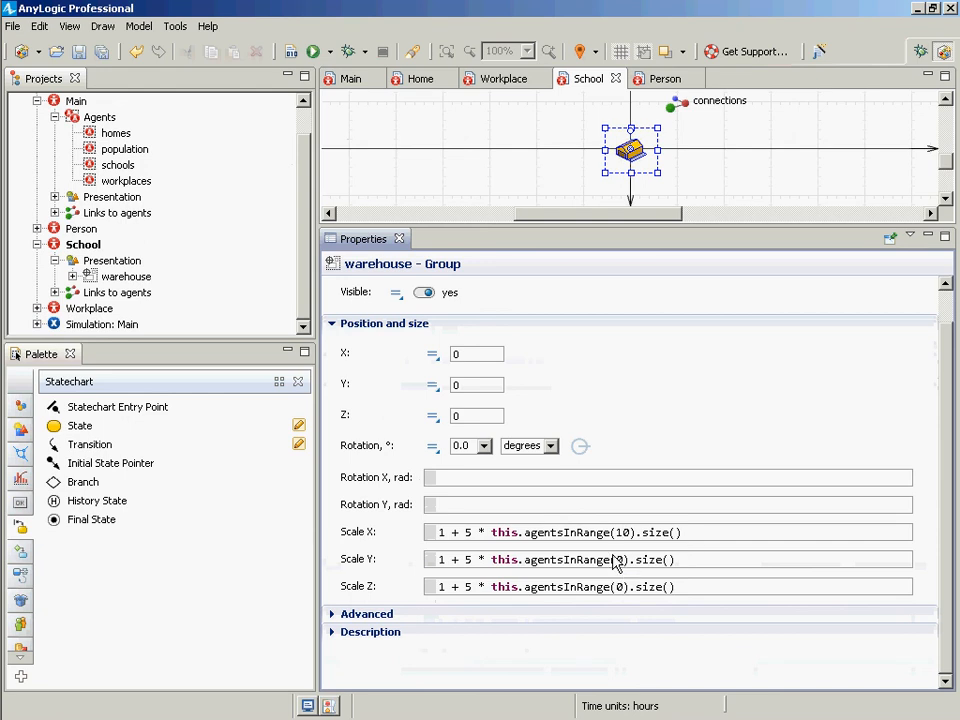
type("1")
left_click(620, 586)
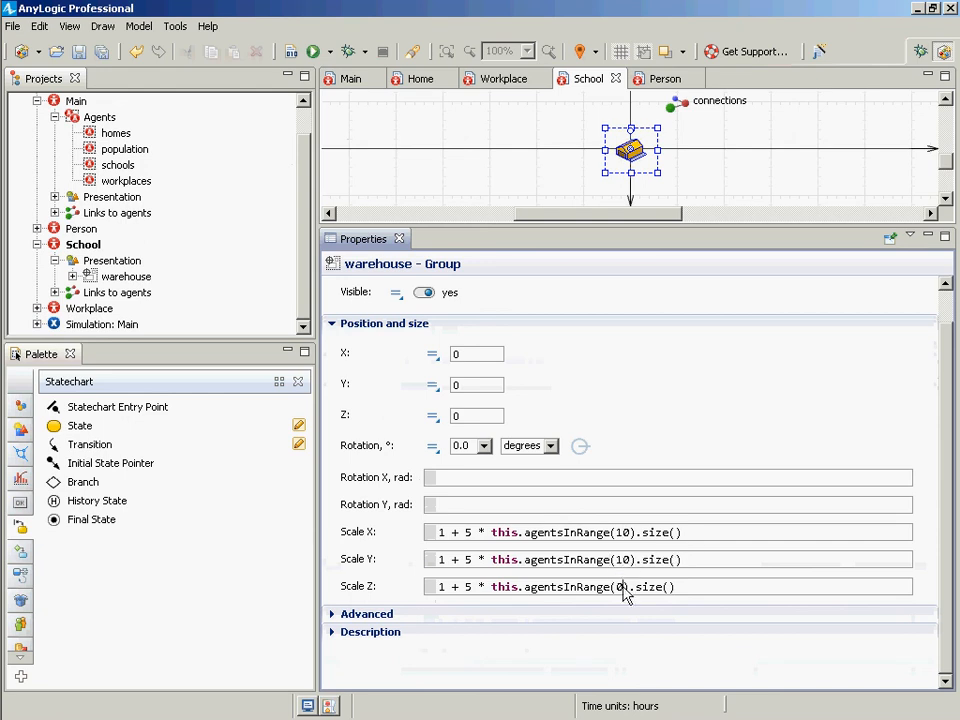
type("1")
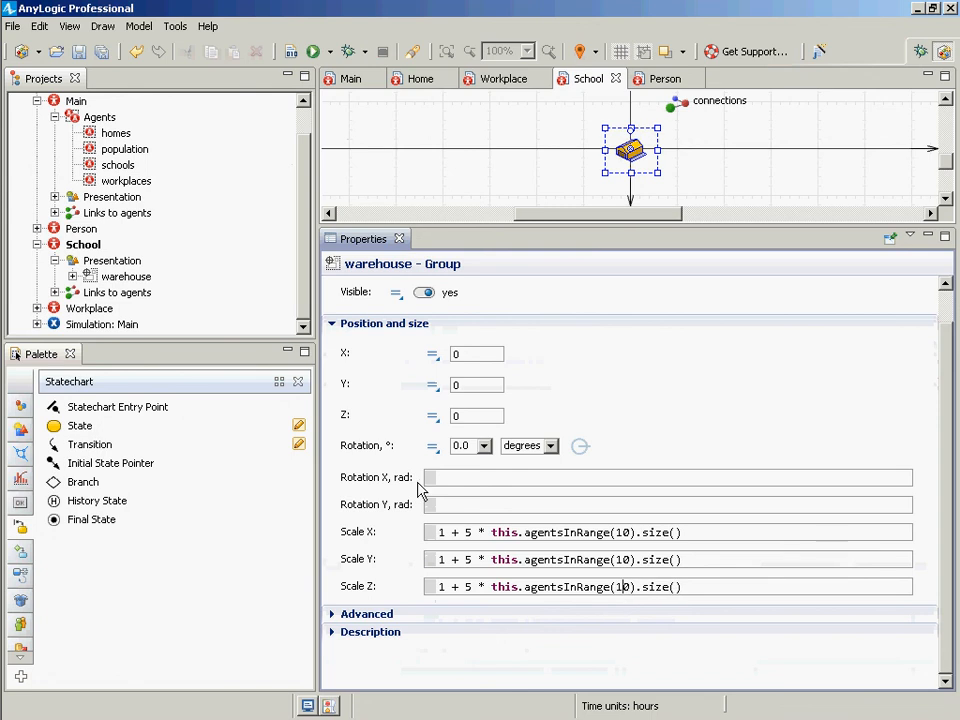
key("ctrl+s")
Run the Simulation experiment, speed it up to x10 to check the school sizes, and close the run window.
left_click(88, 324)
right_click(86, 325)
left_click(100, 527)
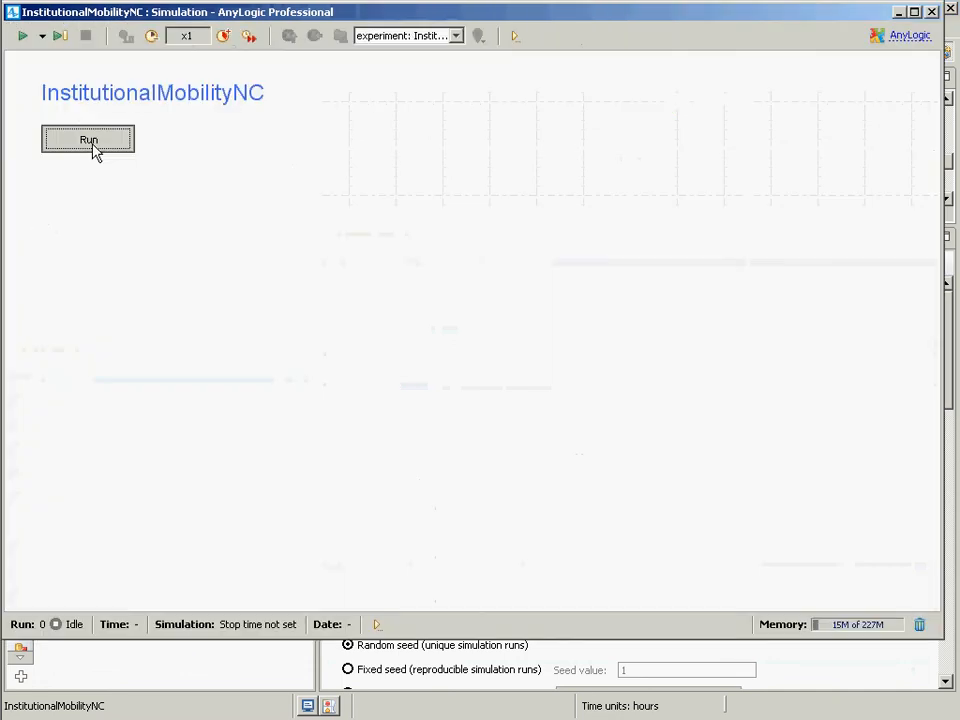
left_click(92, 146)
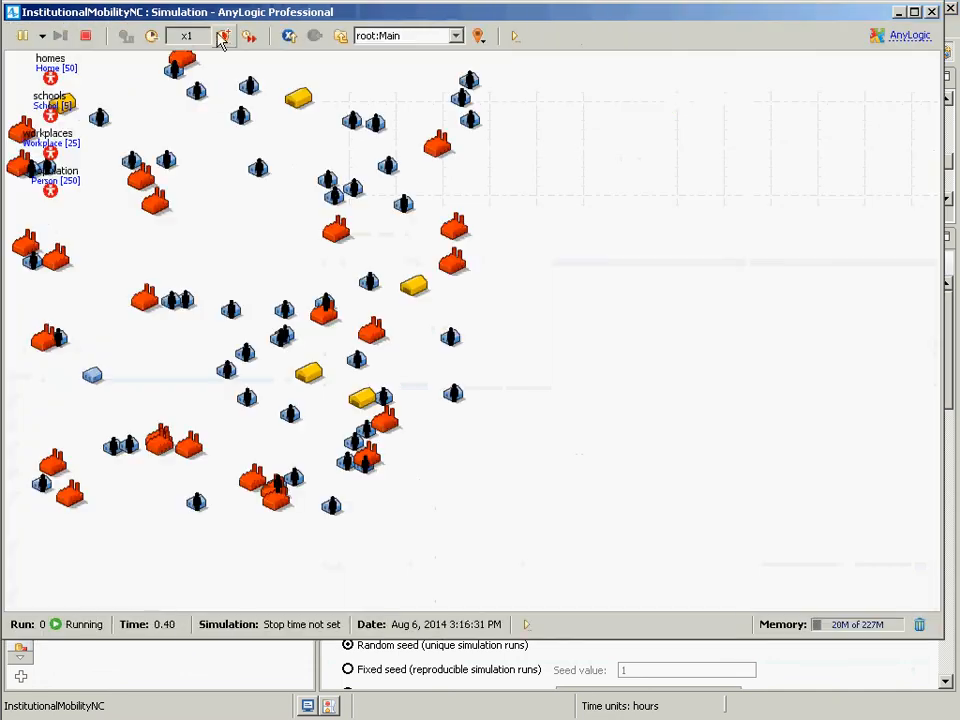
left_click(223, 36)
left_click(223, 36)
left_click(223, 36)
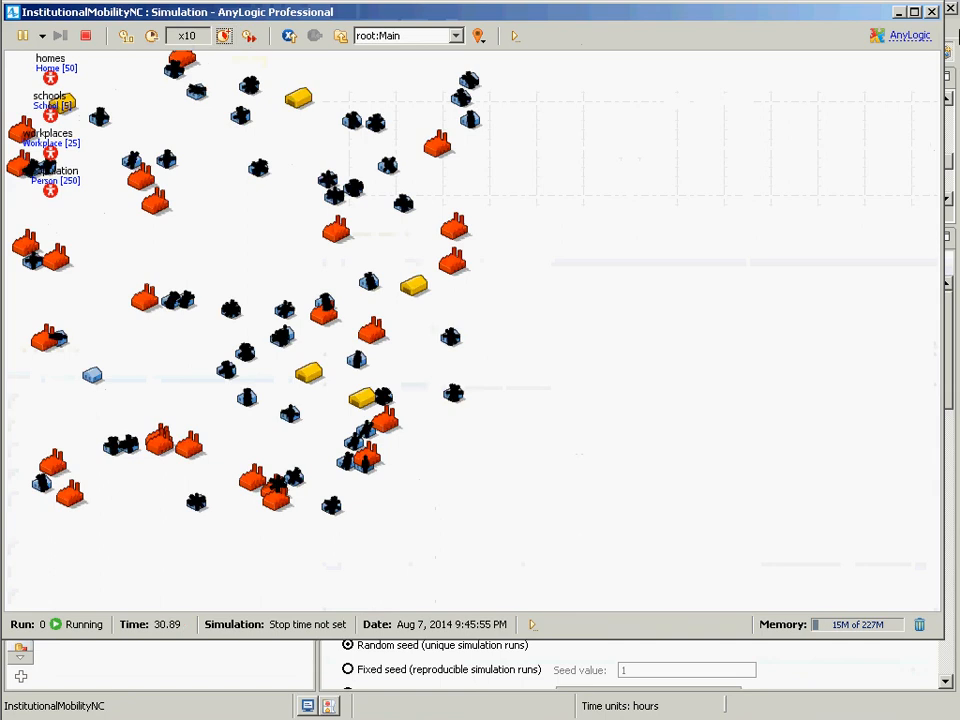
left_click(933, 14)
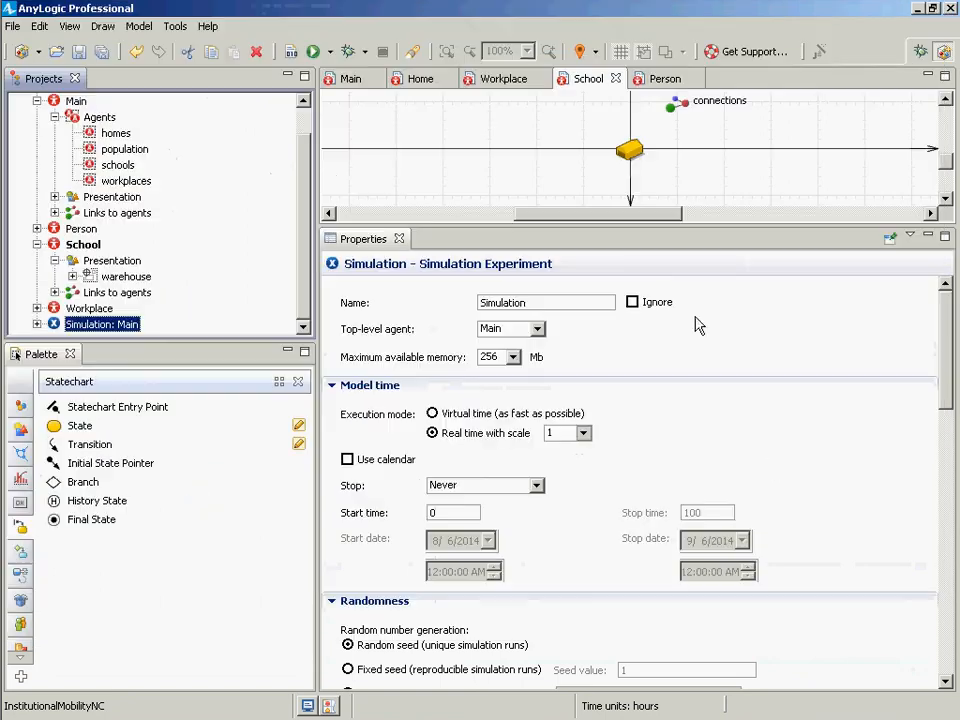
Select the warehouse group on the School diagram and delete its whole Scale X expression.
left_click_drag(949, 338, 637, 108)
left_click(631, 149)
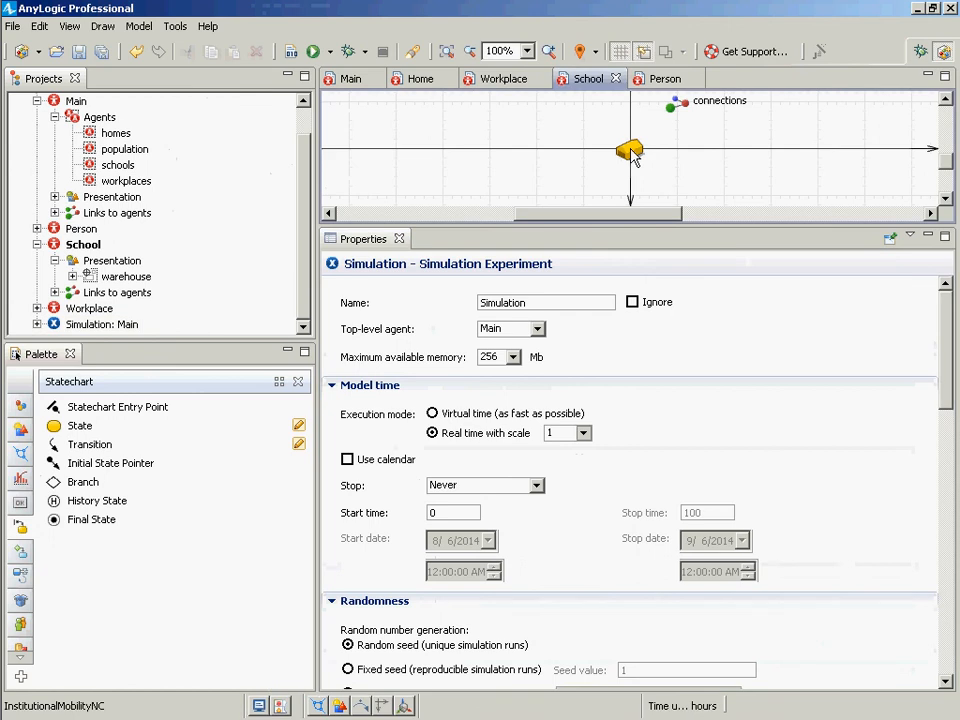
left_click(632, 151)
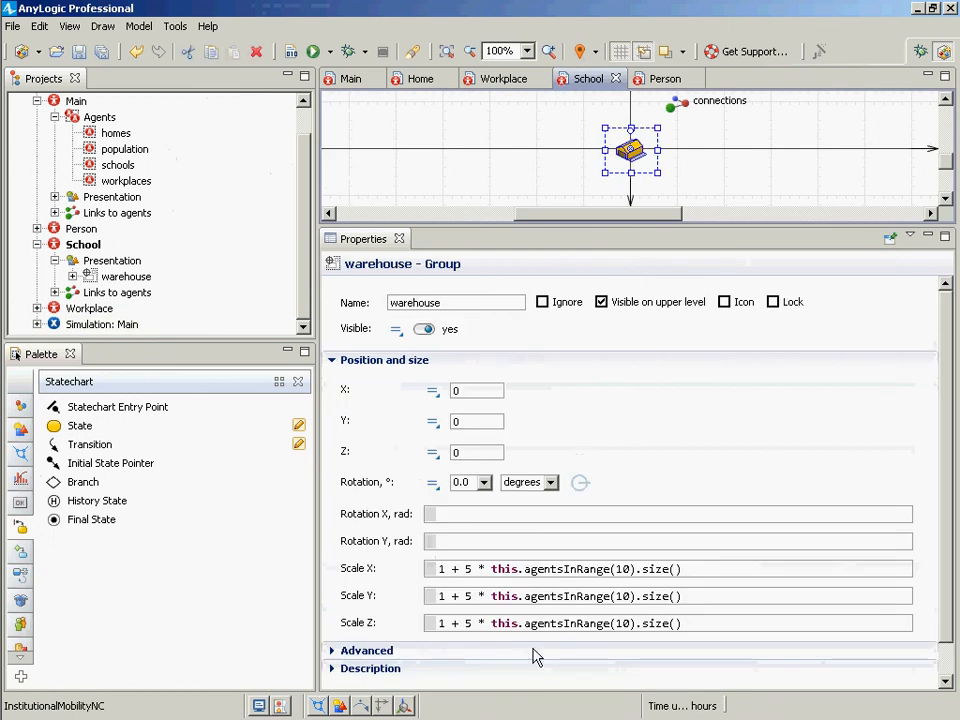
left_click(510, 572)
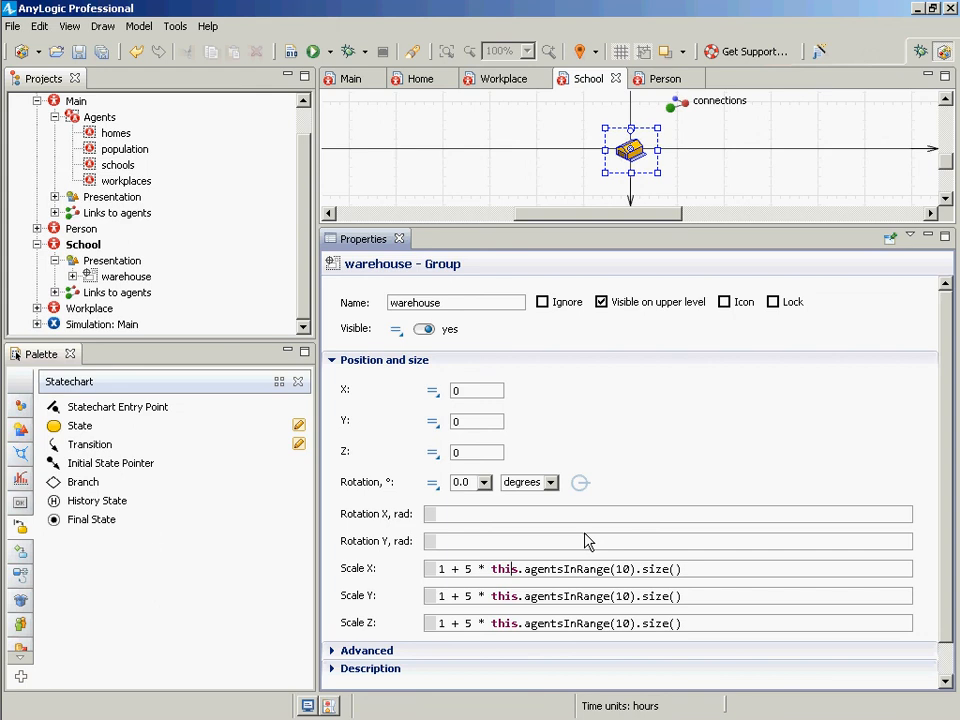
key("ctrl+Left")
key("ctrl+Left")
key("ctrl+Left")
key("ctrl+Left")
key("ctrl+shift+Right")
key("ctrl+shift+Right")
key("ctrl+shift+Right")
key("ctrl+shift+Right")
key("ctrl+shift+Right")
key("ctrl+shift+Right")
key("ctrl+shift+Right")
key("ctrl+shift+Right")
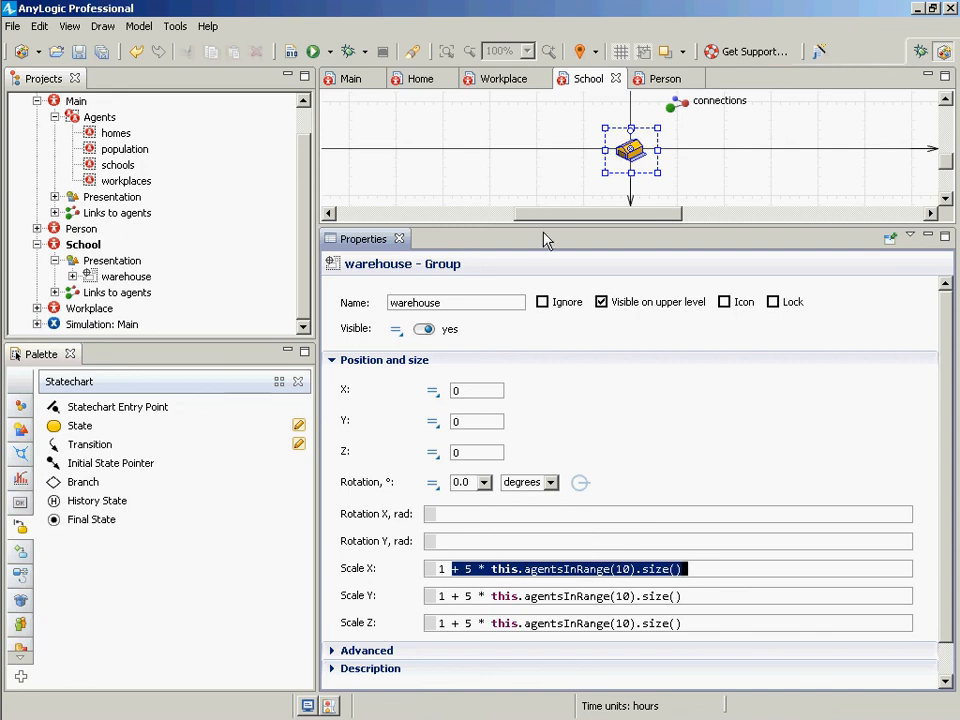
left_click_drag(540, 231, 529, 289)
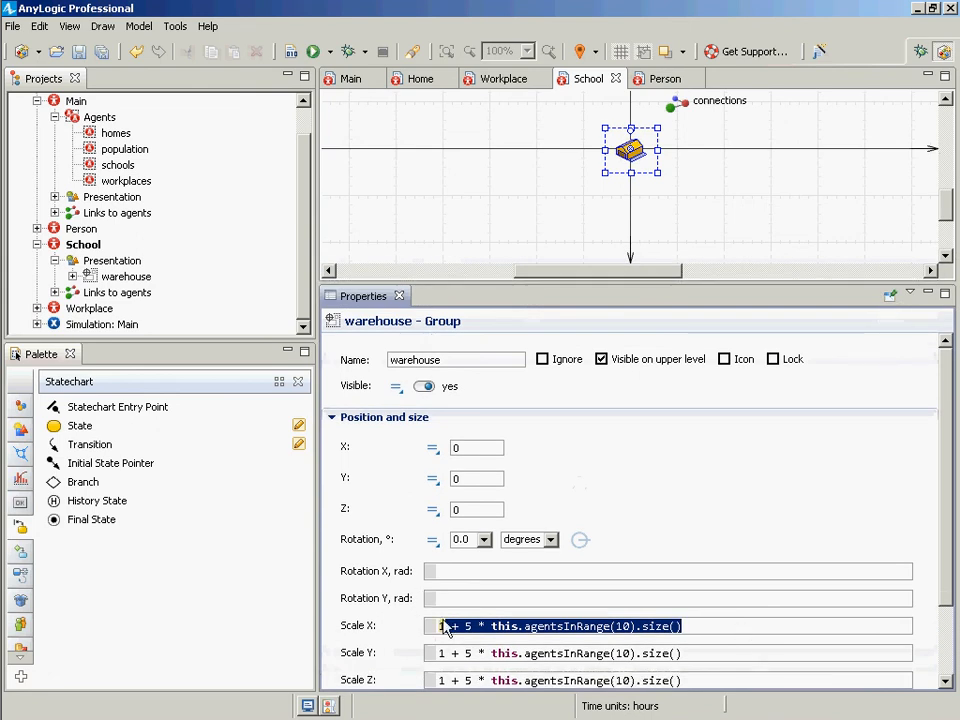
key("Delete")
Delete the warehouse's Scale Y and Scale Z expressions and enlarge the diagram area.
left_click_drag(688, 658, 371, 628)
key("Delete")
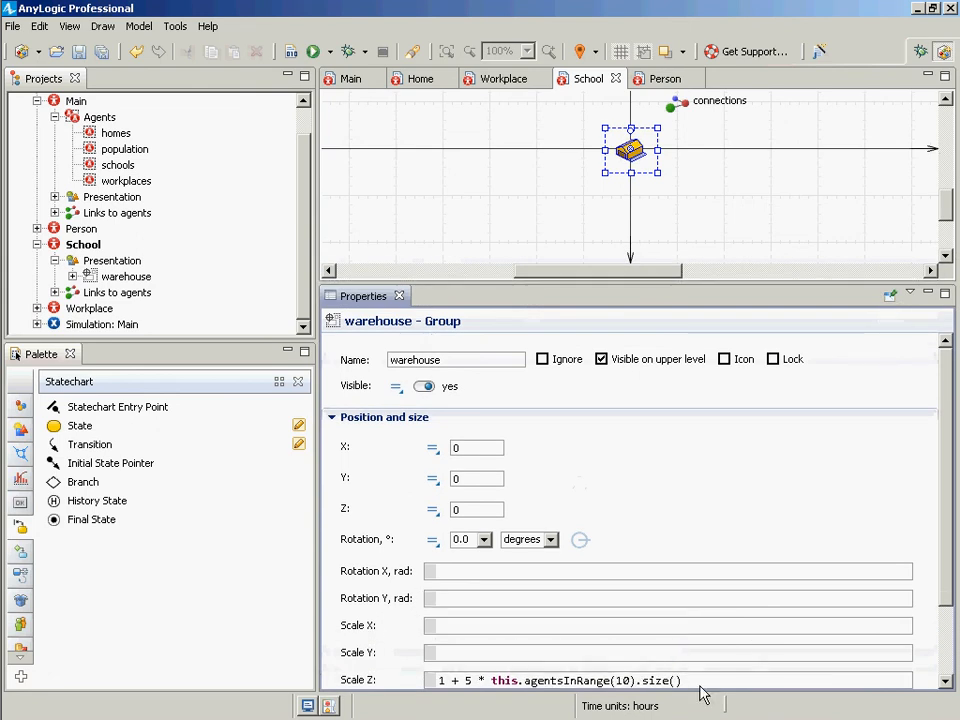
left_click_drag(703, 694, 315, 649)
key("Delete")
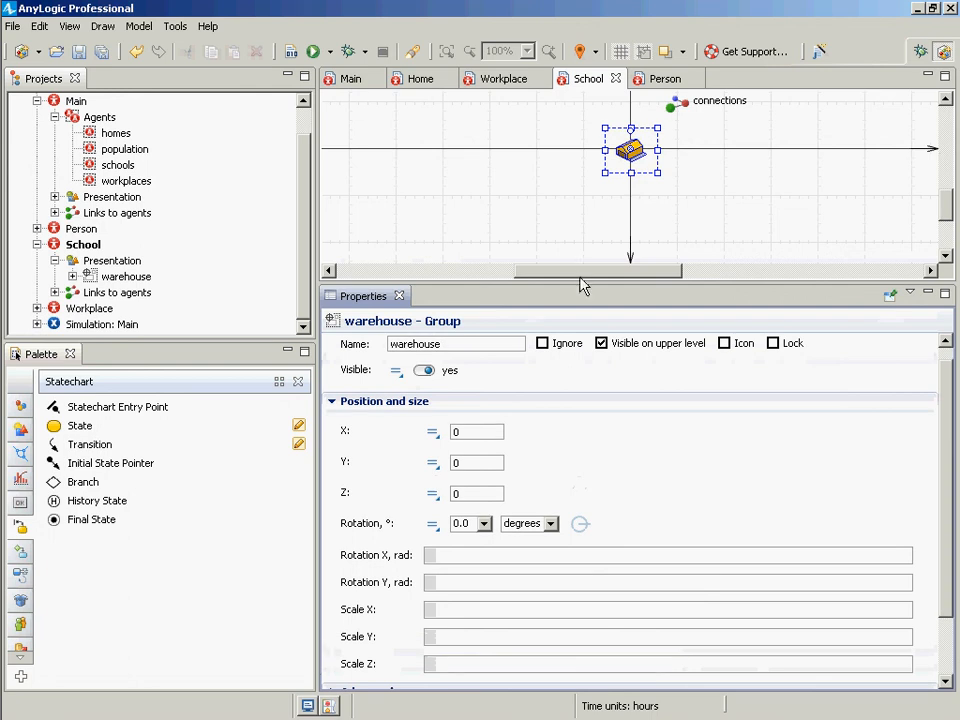
left_click_drag(589, 289, 587, 354)
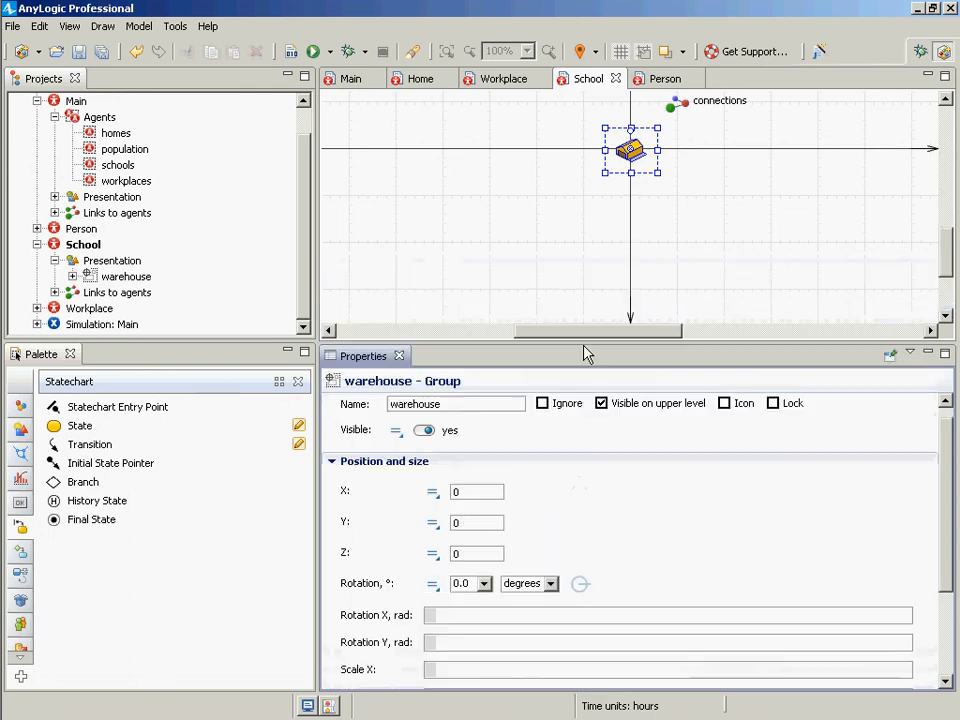
Add a variable named countOfOccupants to the School agent type, just below the warehouse figure.
left_click(666, 212)
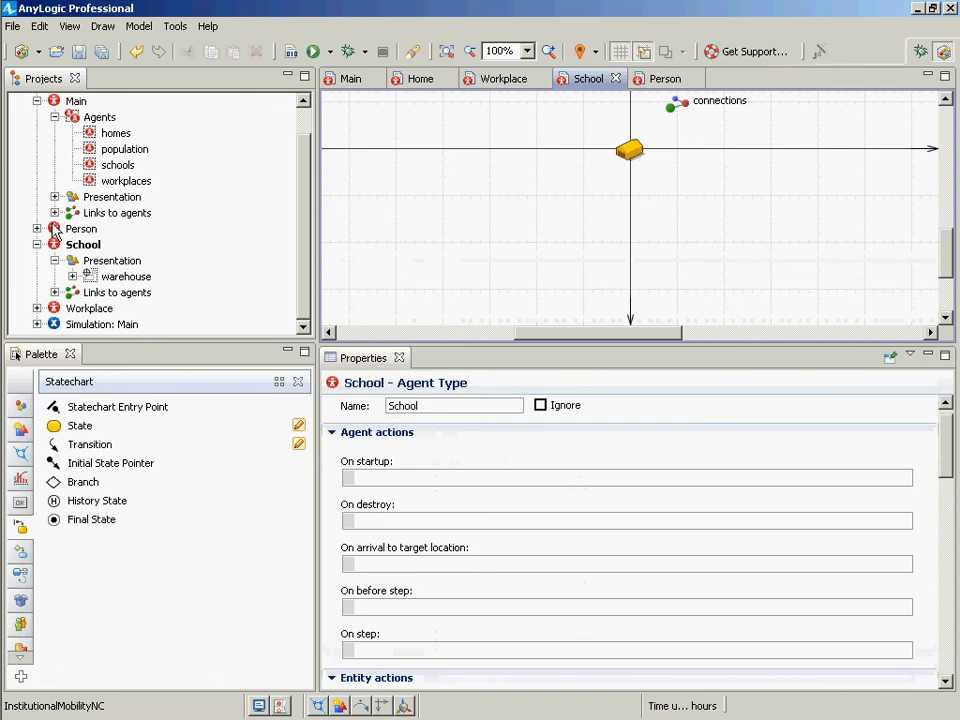
left_click(72, 246)
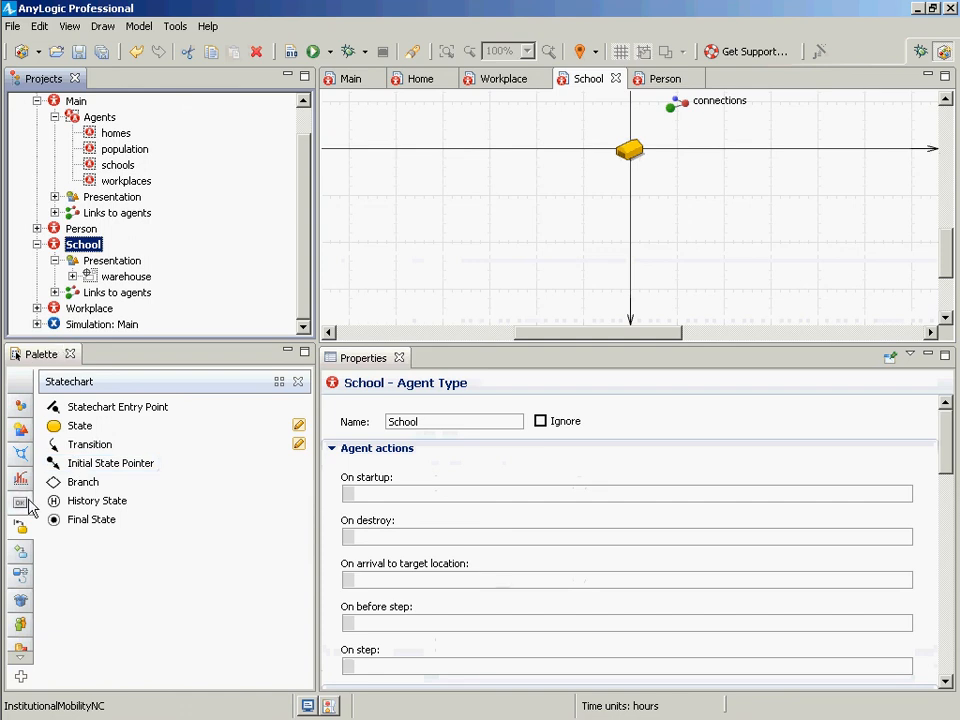
mouse_move(27, 540)
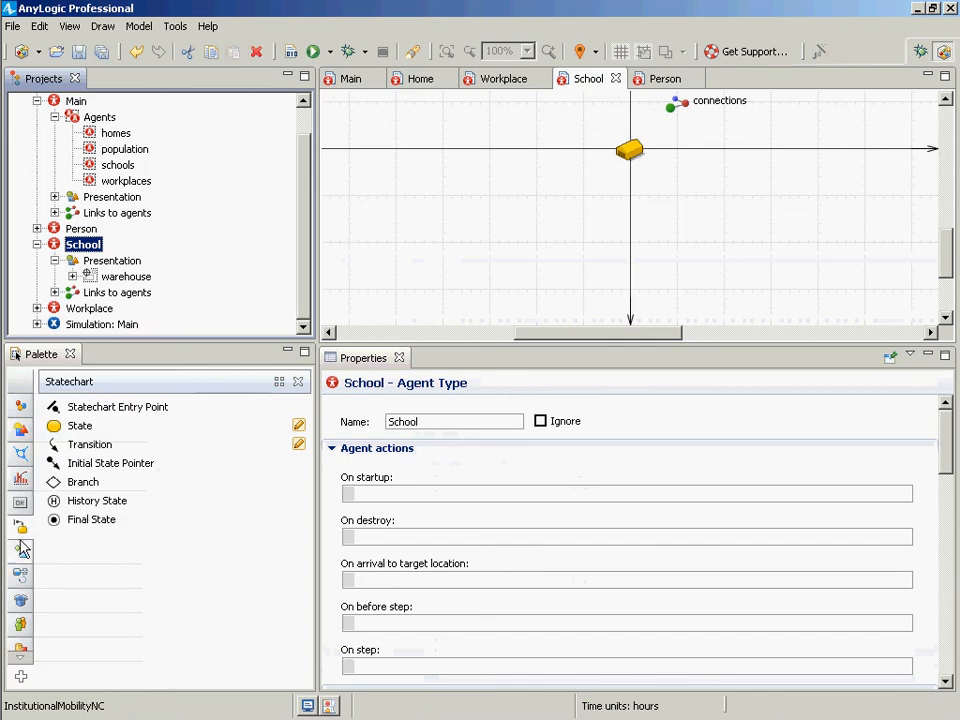
left_click(15, 410)
left_click_drag(80, 481, 665, 185)
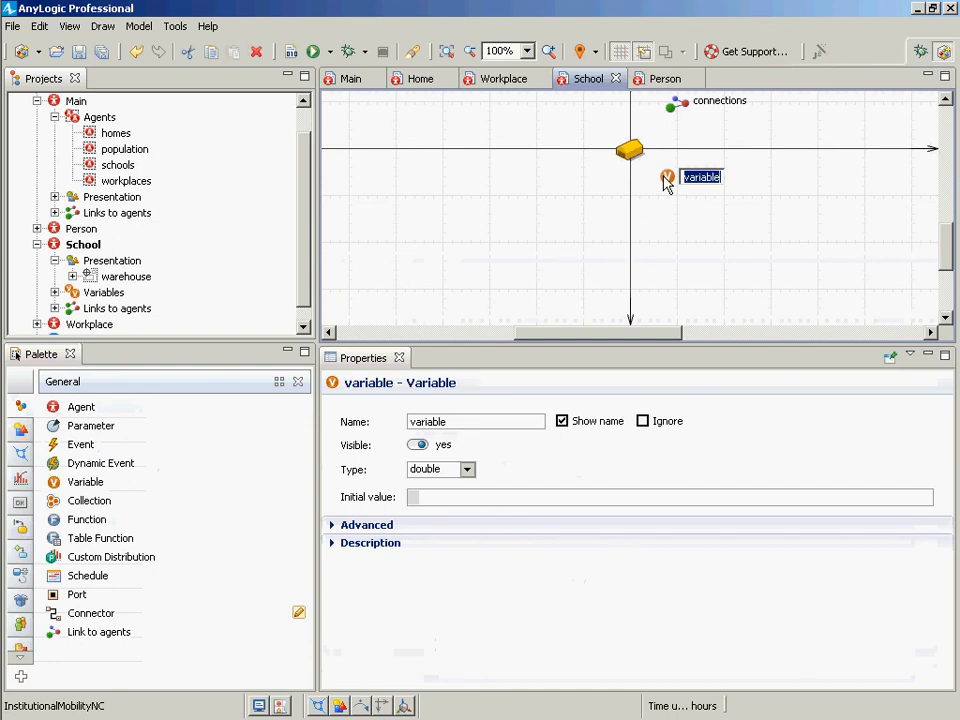
type("countOfOccupants")
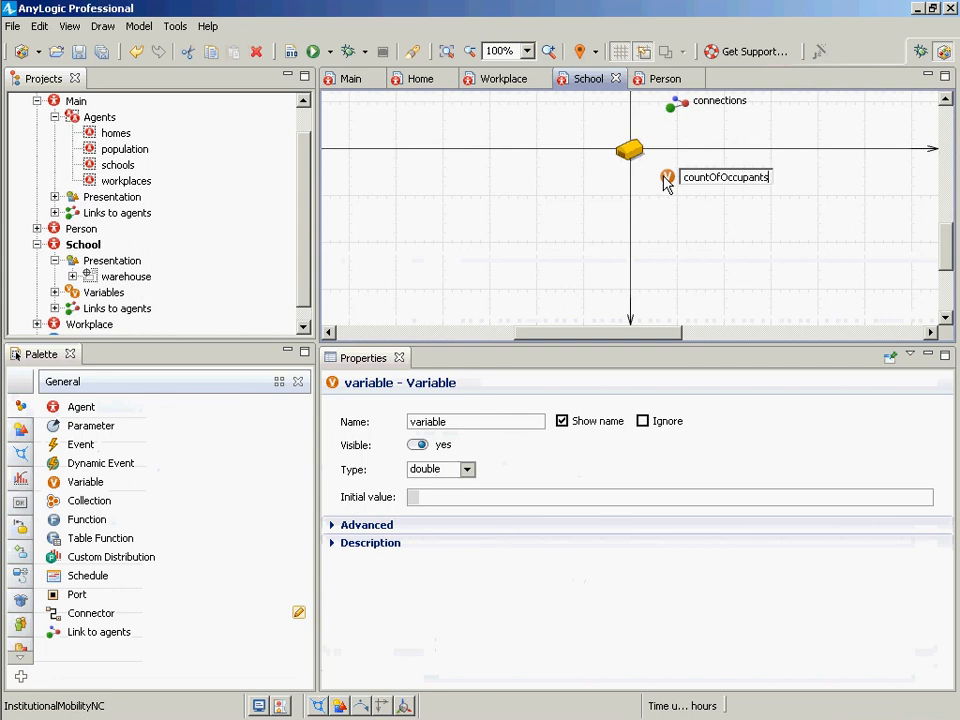
key("Return")
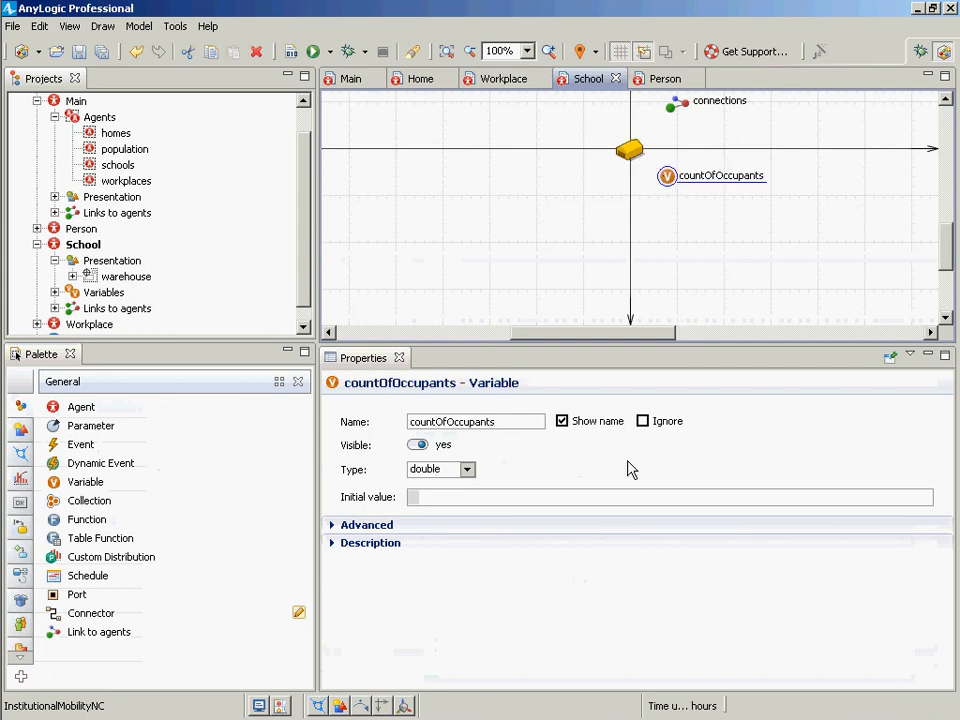
Set the countOfOccupants variable's type to int and its initial value to 0.
left_click(466, 469)
left_click(435, 495)
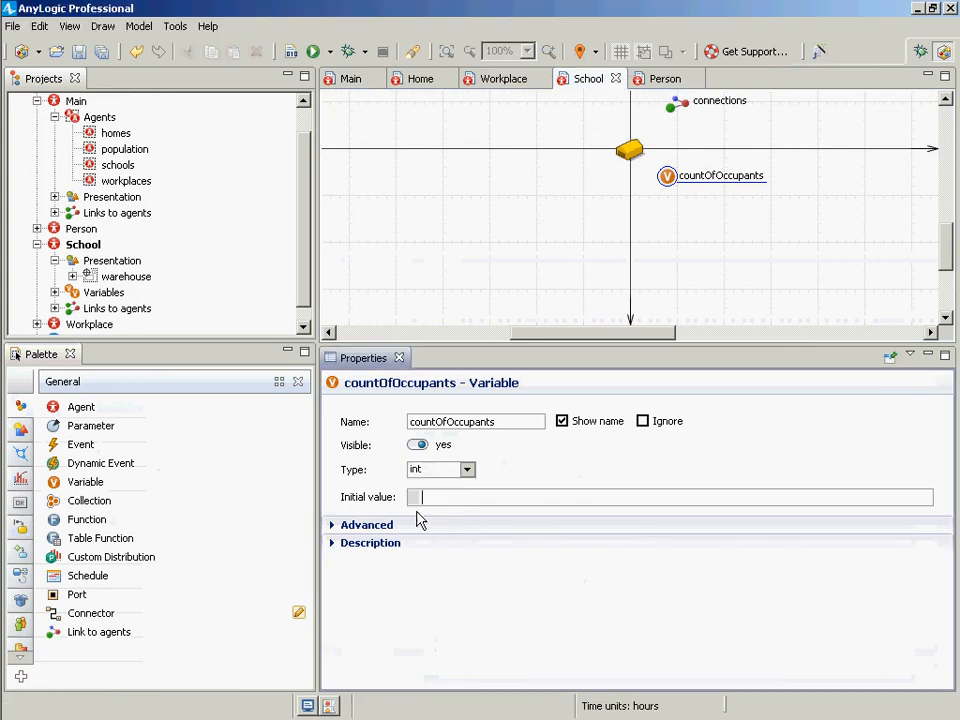
type("0")
key("Return")
Copy School's countOfOccupants variable into the Home agent type and place it just below and beside the house figure.
left_click(672, 184)
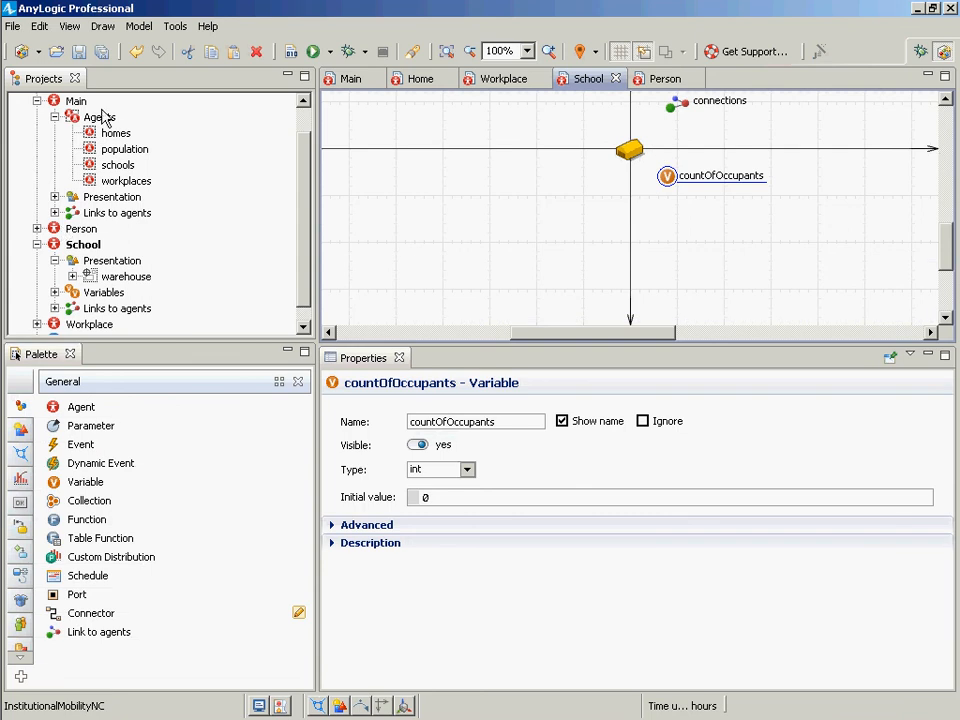
left_click_drag(303, 232, 299, 258)
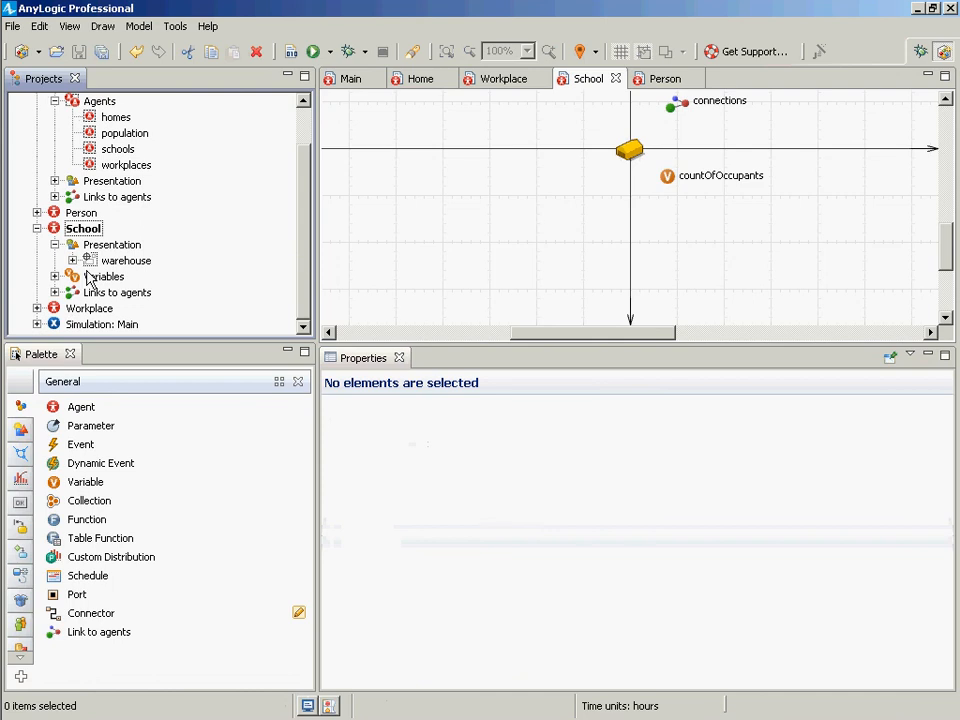
scroll(120, 230, "up", 1)
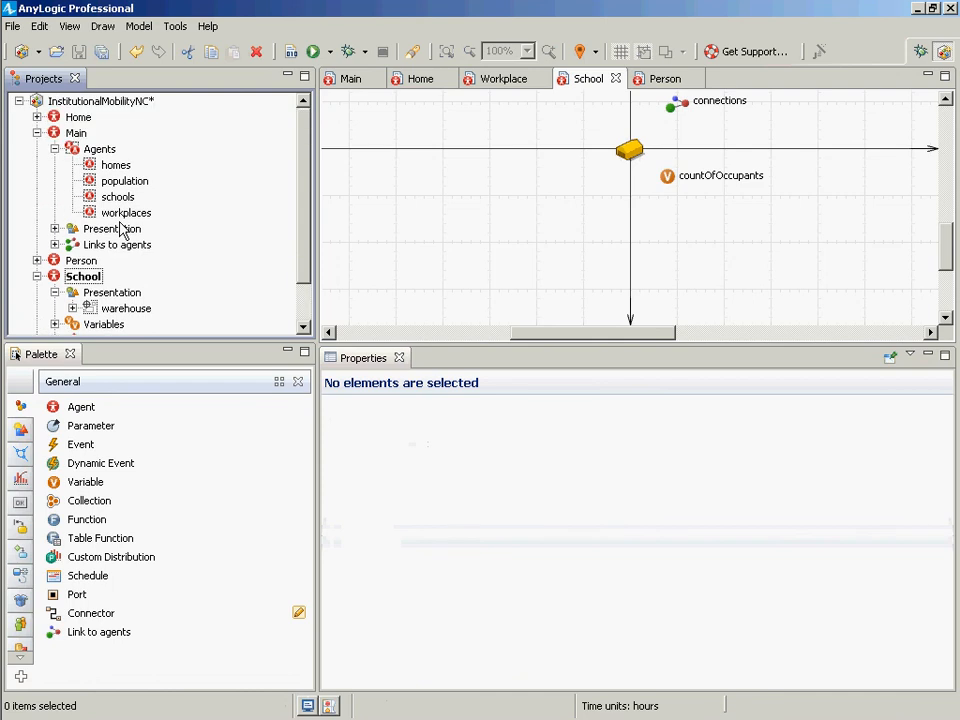
left_click(68, 116)
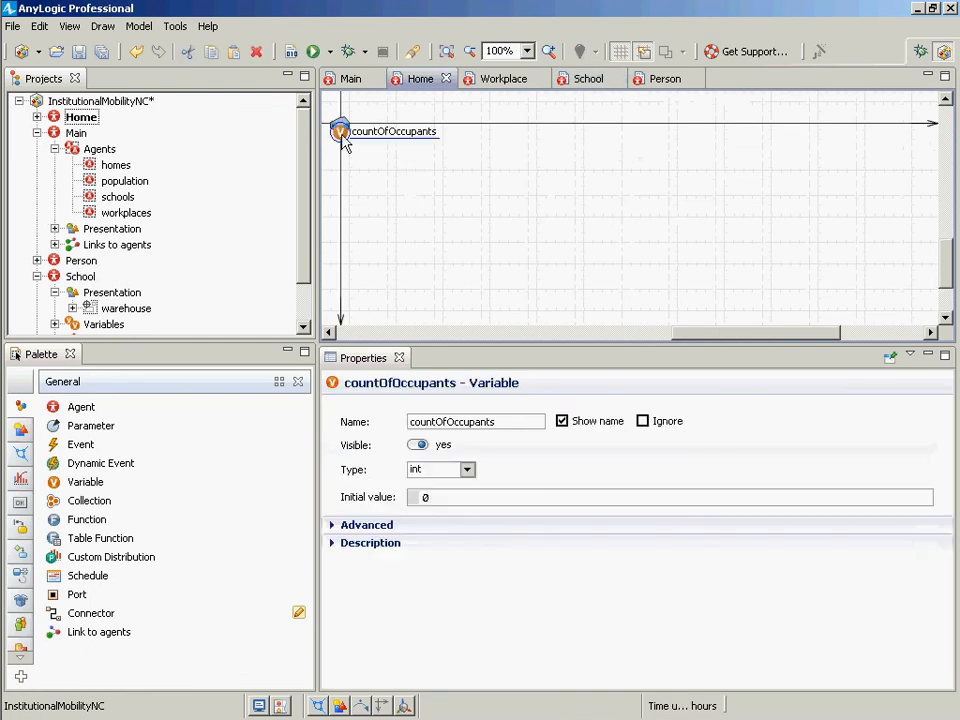
left_click_drag(340, 132, 390, 158)
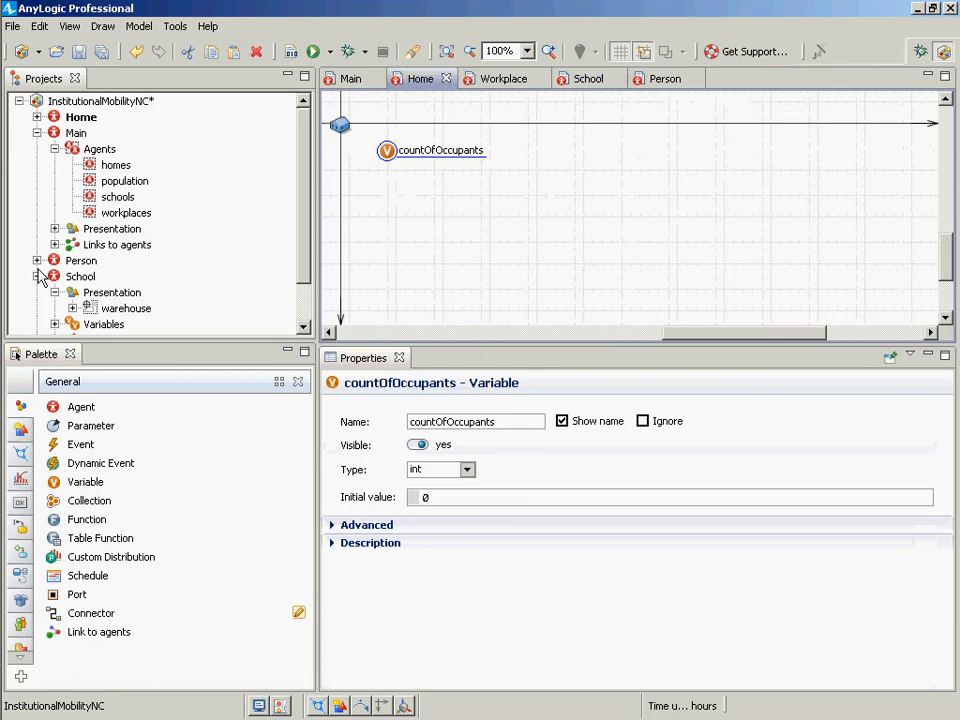
Paste the countOfOccupants variable into the Workplace agent type, place it near the factory figure, and save the model.
left_click(304, 304)
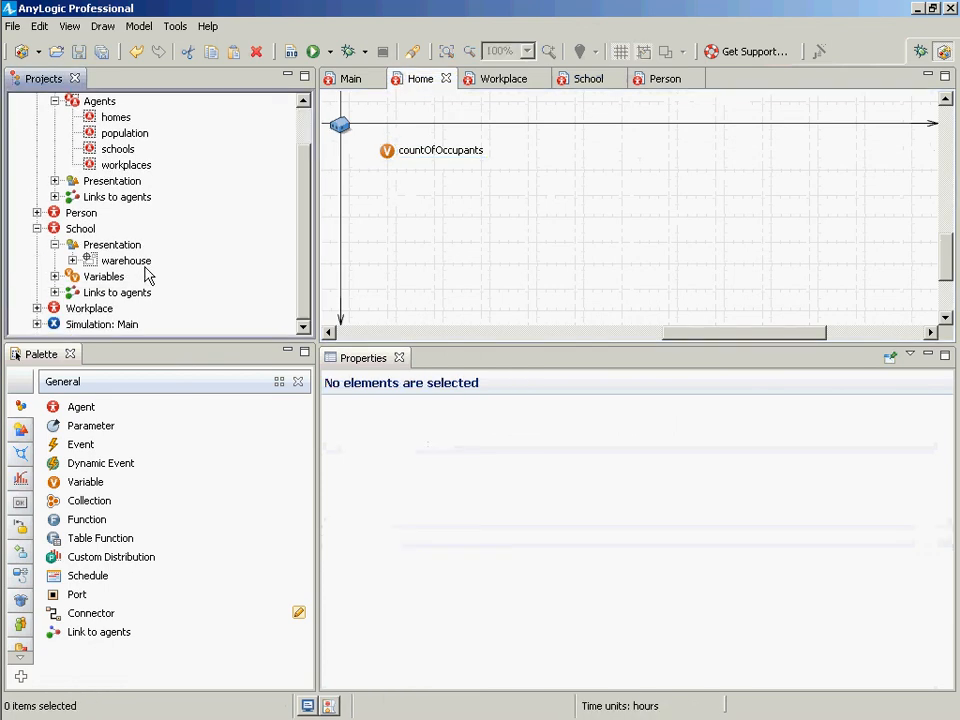
left_click(70, 308)
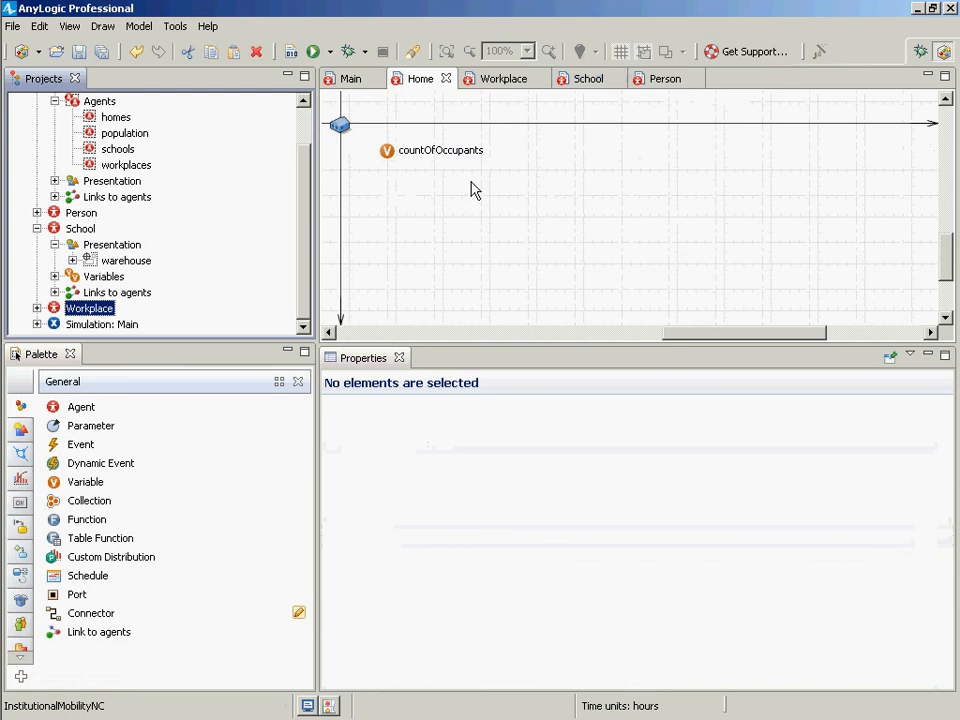
key("ctrl+v")
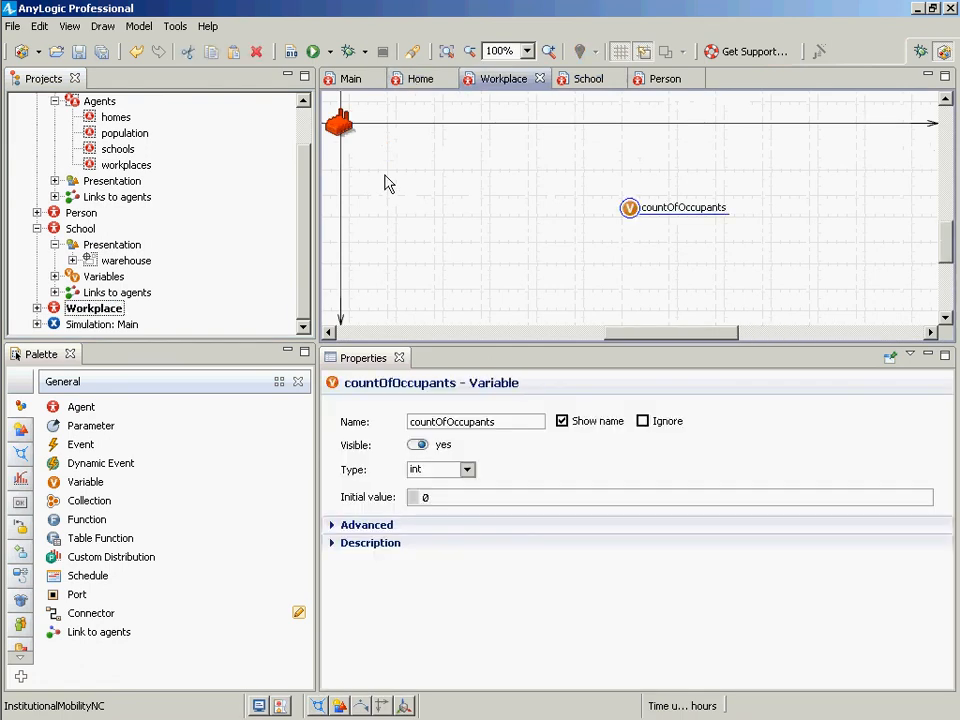
left_click_drag(636, 219, 399, 166)
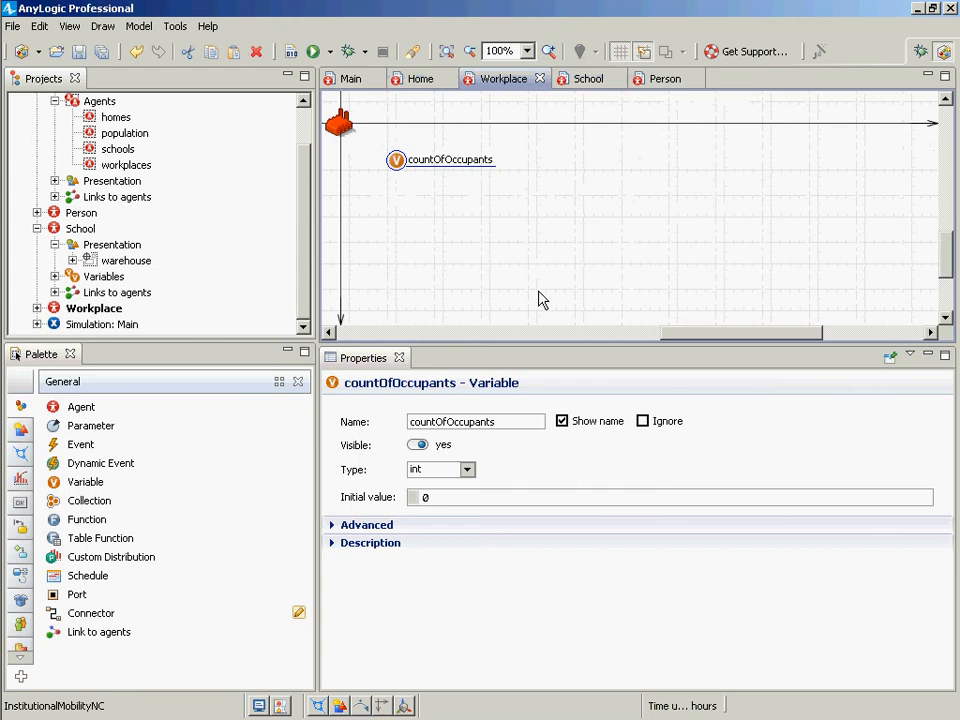
key("ctrl+s")
left_click_drag(308, 271, 315, 218)
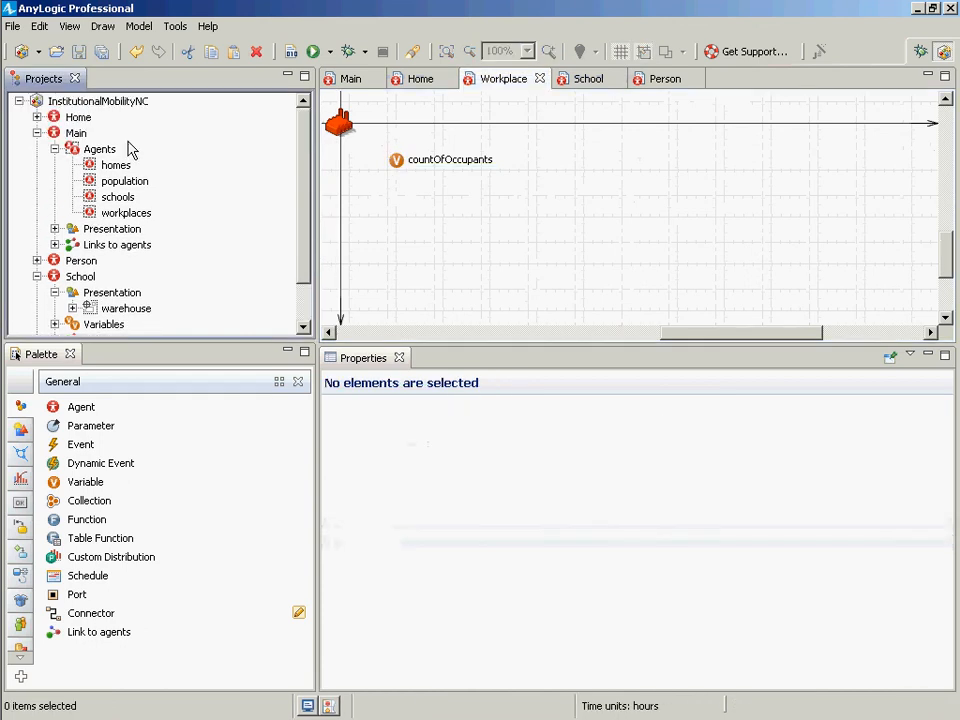
Open the Person agent type's diagram and enlarge the canvas area to show the whole mobilityStatechart.
double_click(88, 120)
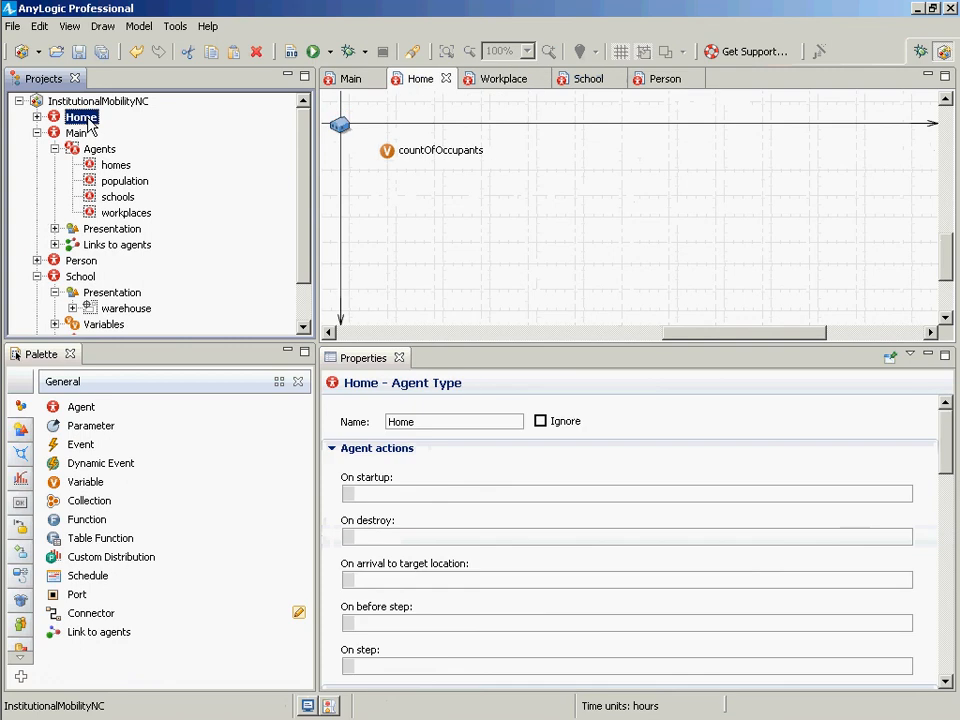
left_click(74, 263)
double_click(74, 262)
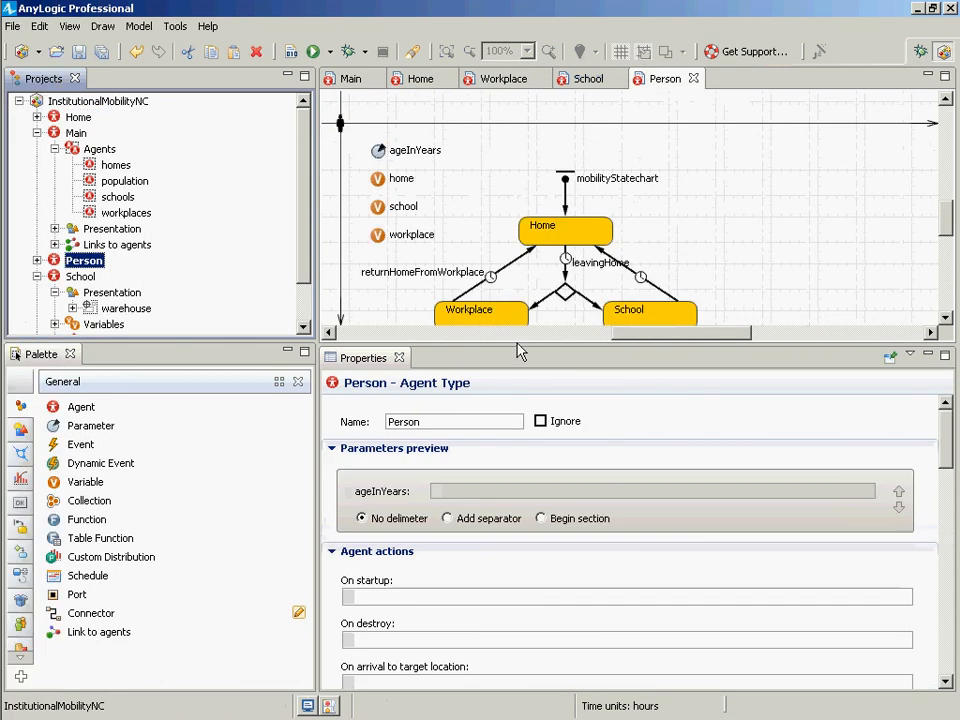
left_click_drag(512, 350, 512, 405)
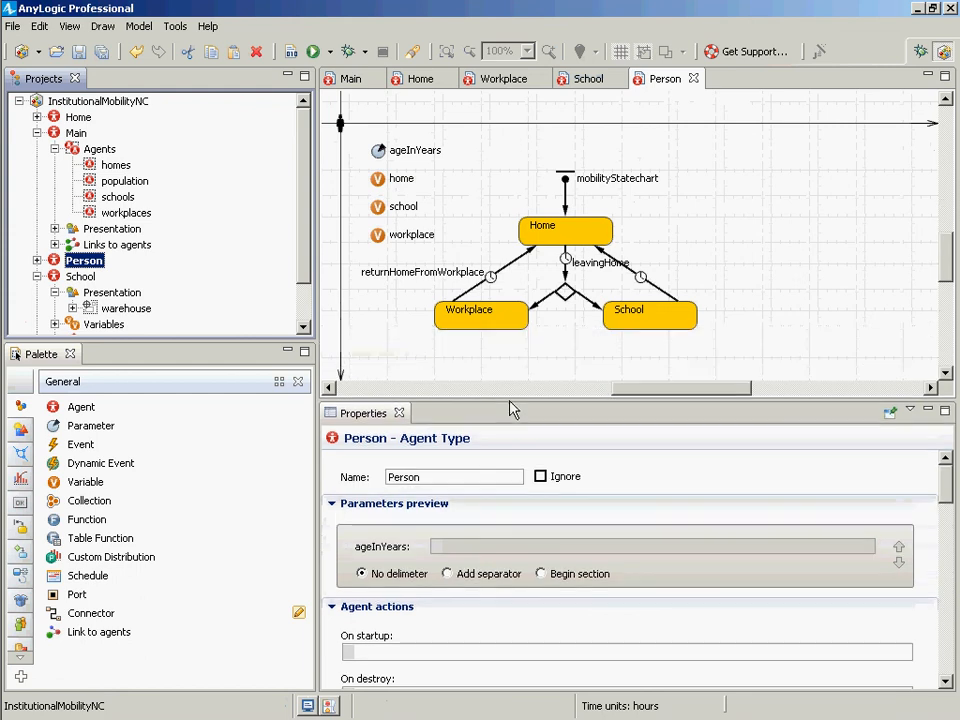
Append the line home.countOfOccupants++; to the entry action of the Home state, after the moveTo call.
left_click(563, 236)
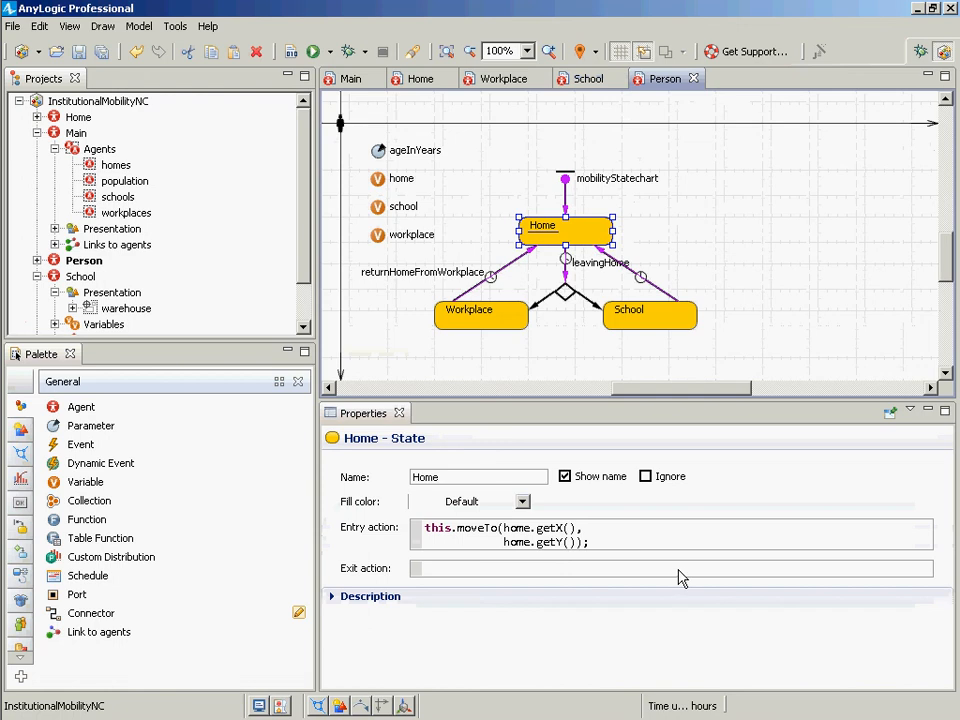
left_click(634, 538)
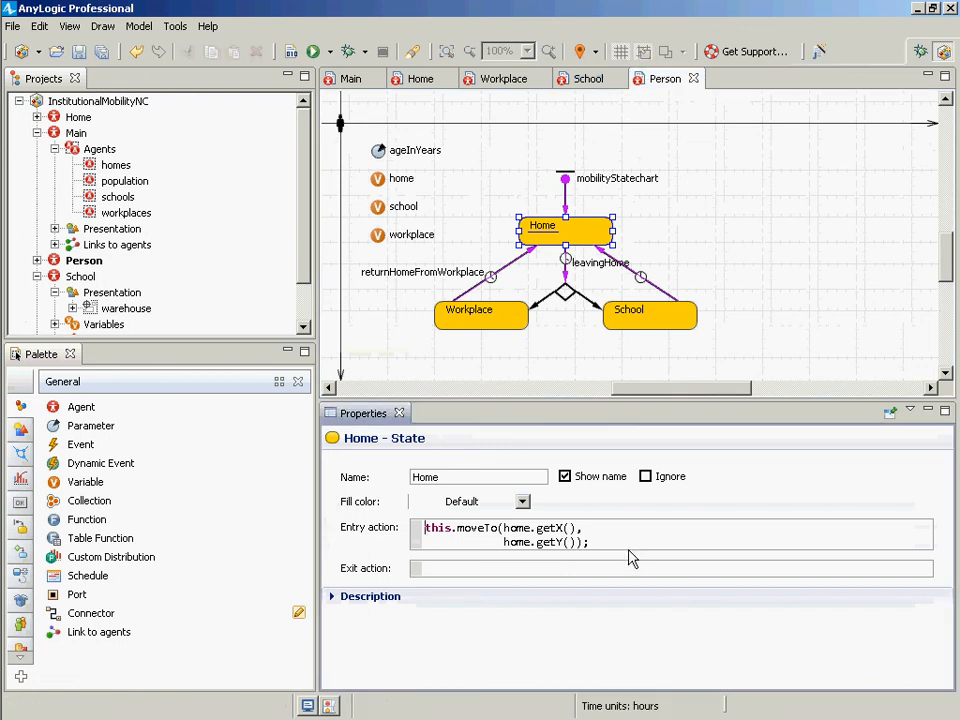
key("Down")
key("Right")
key("Right")
key("Right")
key("Right")
key("Right")
key("Right")
key("Right")
key("Right")
key("Right")
key("Right")
key("Right")
key("Right")
key("Right")
key("Right")
key("Right")
key("End")
key("Return")
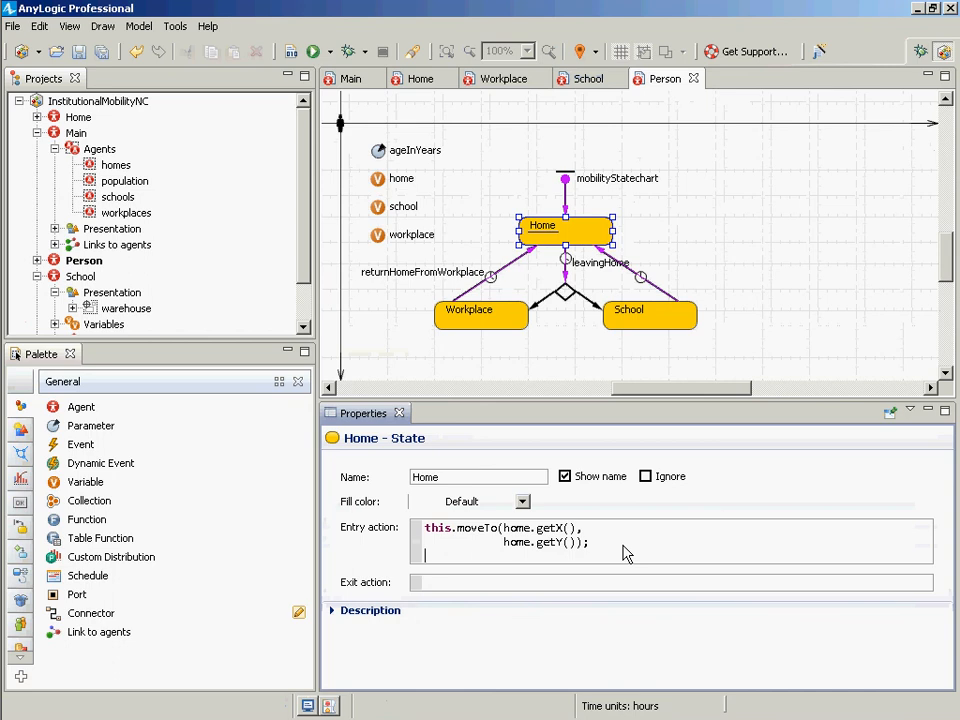
type("home.")
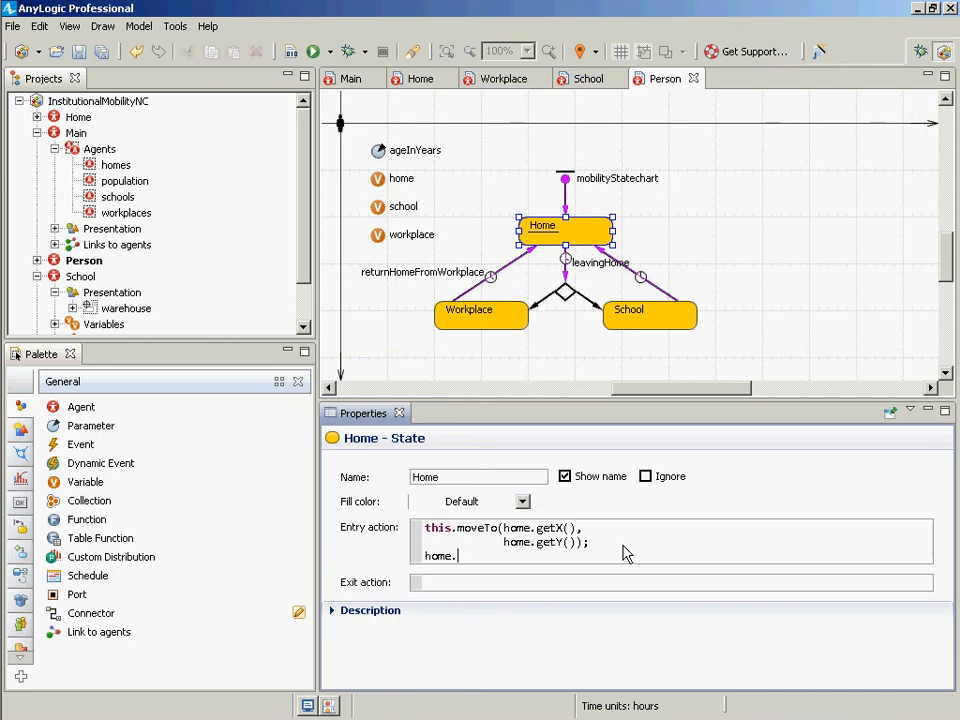
type("count")
key("ctrl+space")
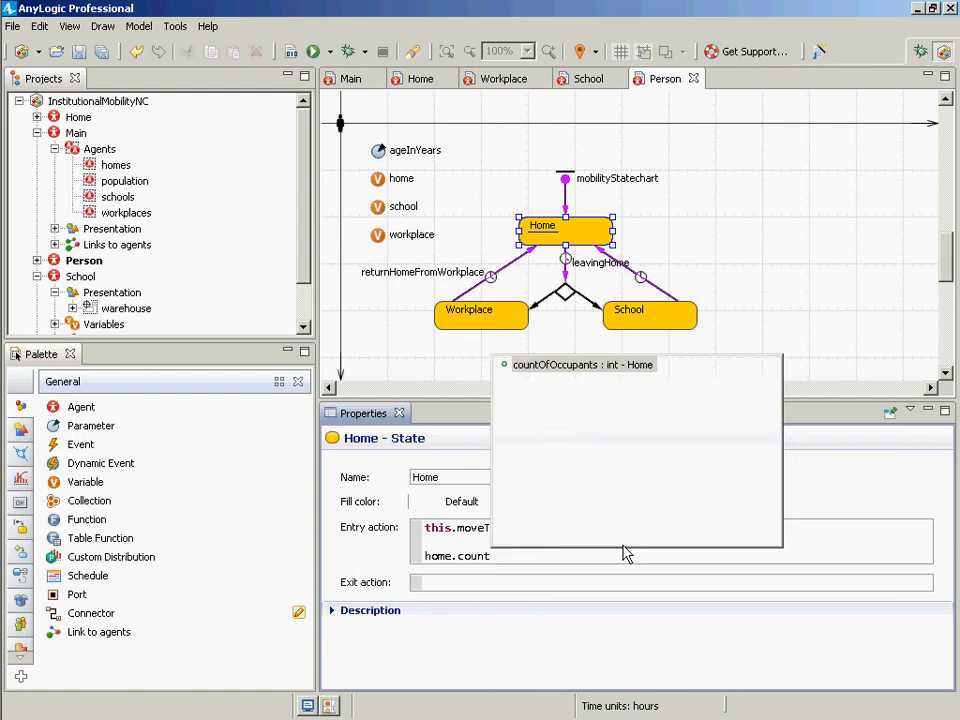
key("Return")
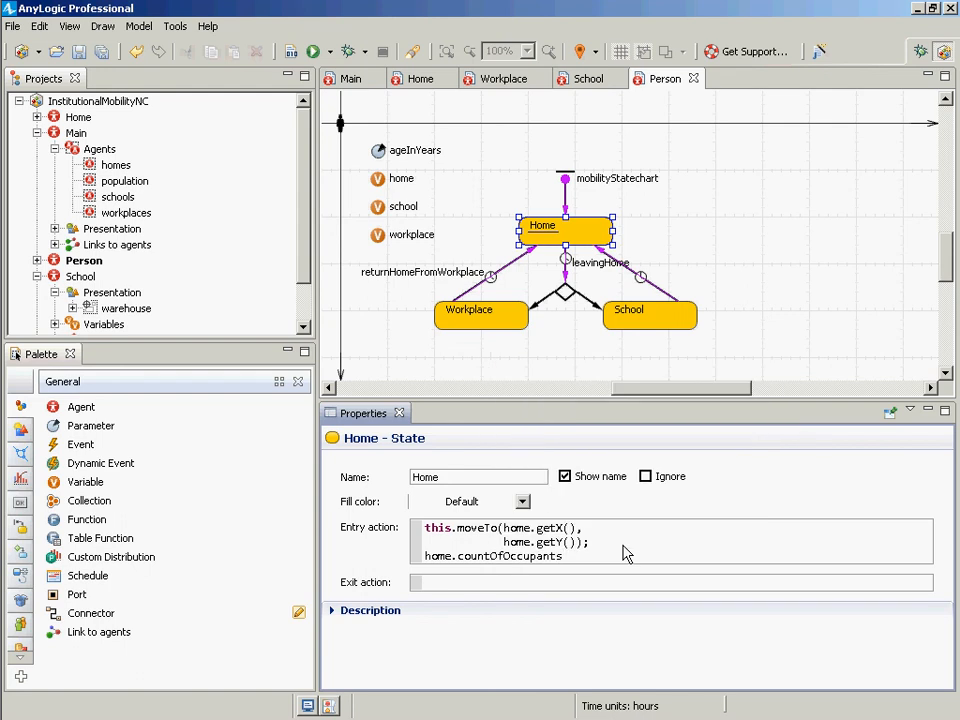
type("++;")
Set the Home state's exit action to home.countOfOccupants--; using a copy of the entry action's counting line, and save the model.
key("ctrl+Left")
key("ctrl+space")
key("Escape")
key("ctrl+Left")
key("Left")
key("ctrl+shift+Right")
key("ctrl+shift+Right")
key("ctrl+shift+Right")
key("ctrl+shift+Right")
key("ctrl+shift+Right")
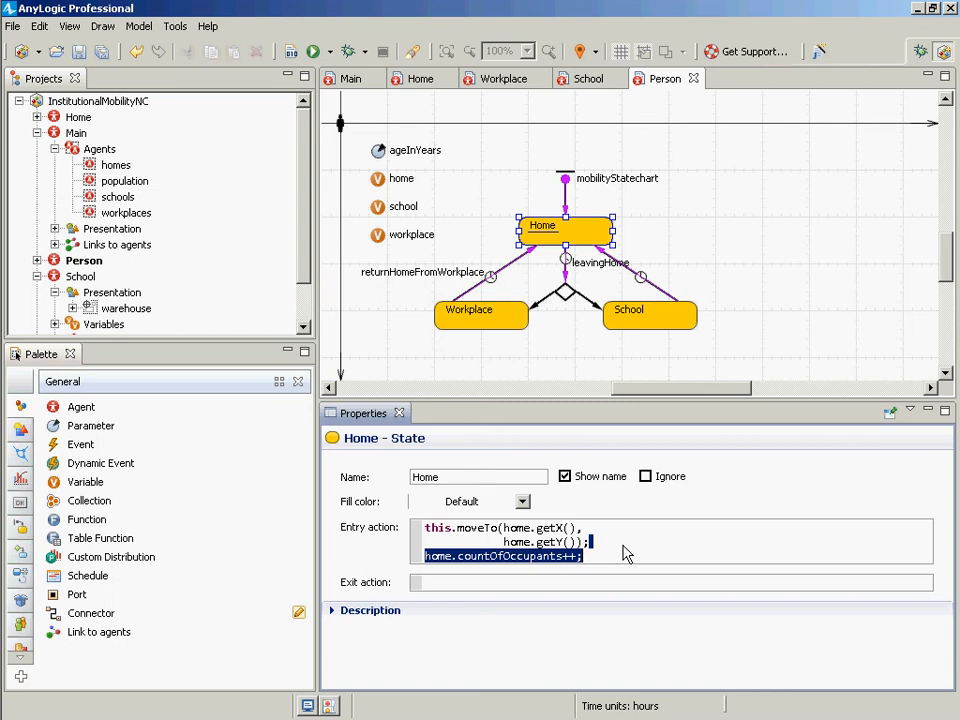
key("Right")
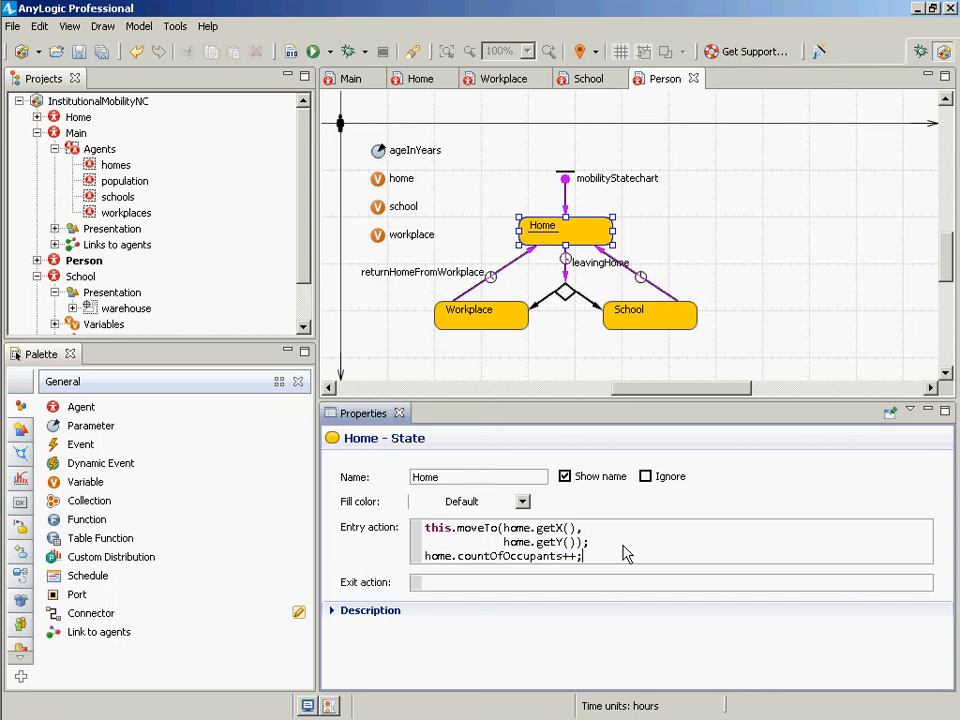
key("ctrl+shift+Left")
key("ctrl+shift+Left")
key("ctrl+shift+Left")
key("ctrl+shift+Left")
key("ctrl+c")
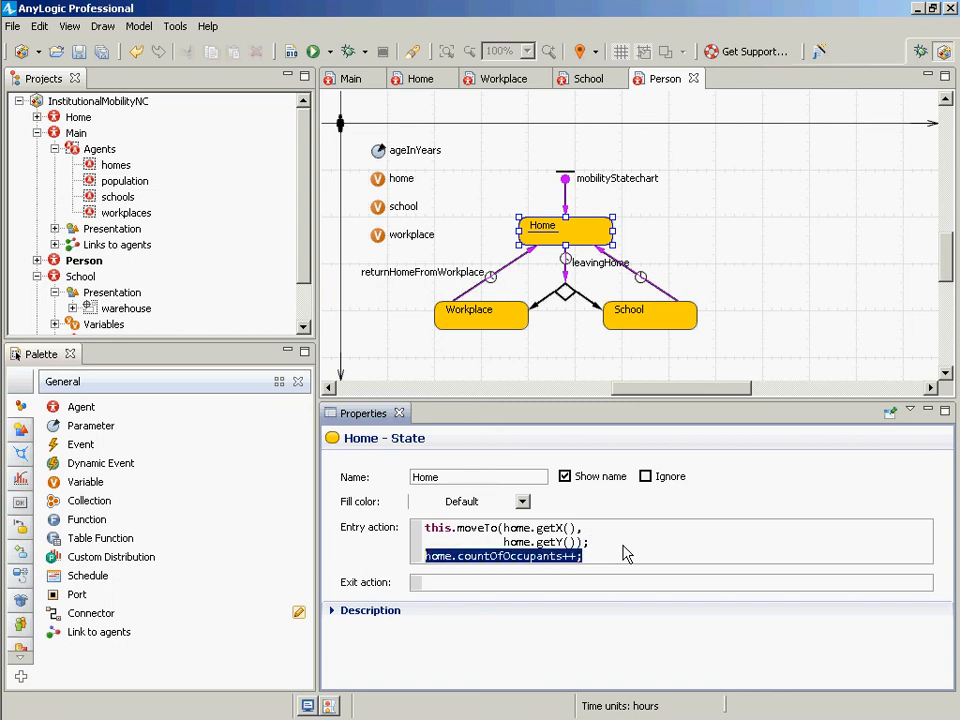
left_click(467, 591)
key("ctrl+v")
key("Left")
key("shift+Left")
key("shift+Left")
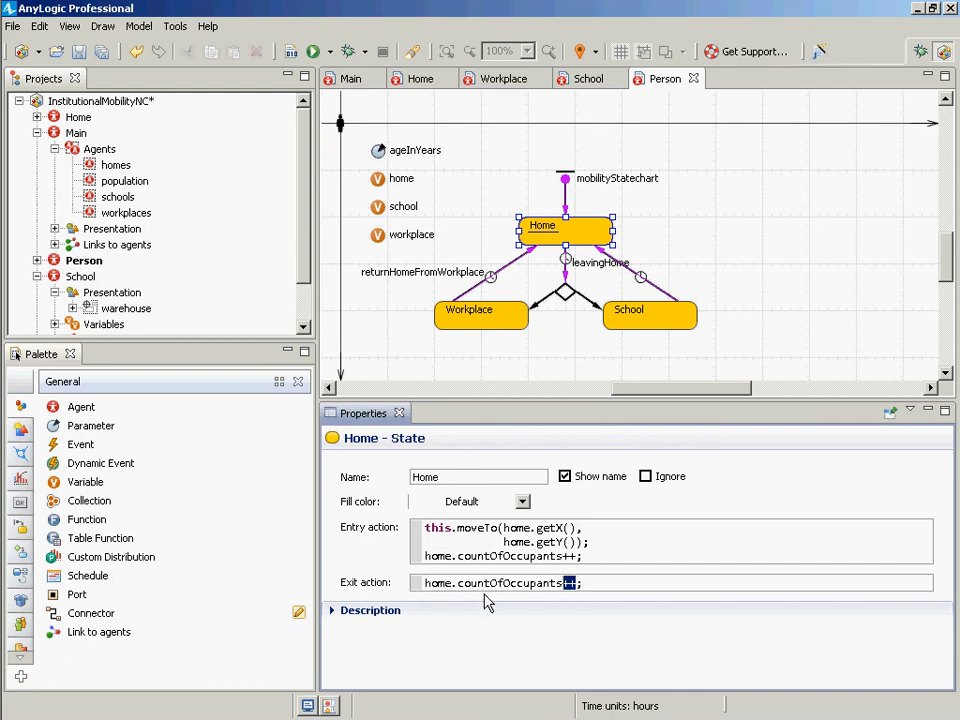
type("--")
key("ctrl+a")
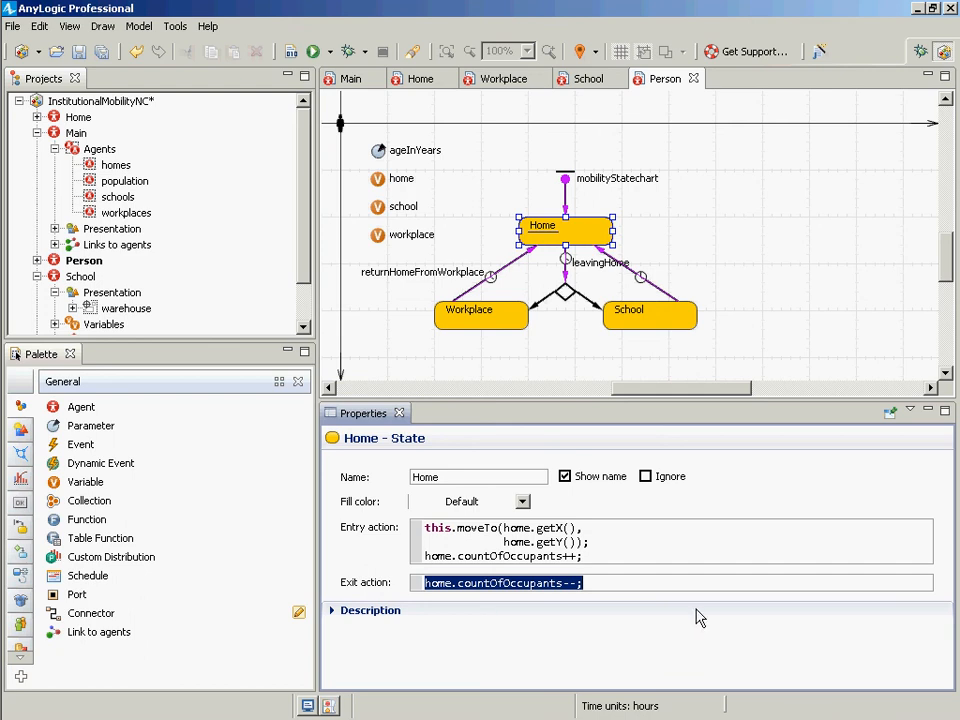
left_click_drag(632, 561, 386, 561)
key("ctrl+c")
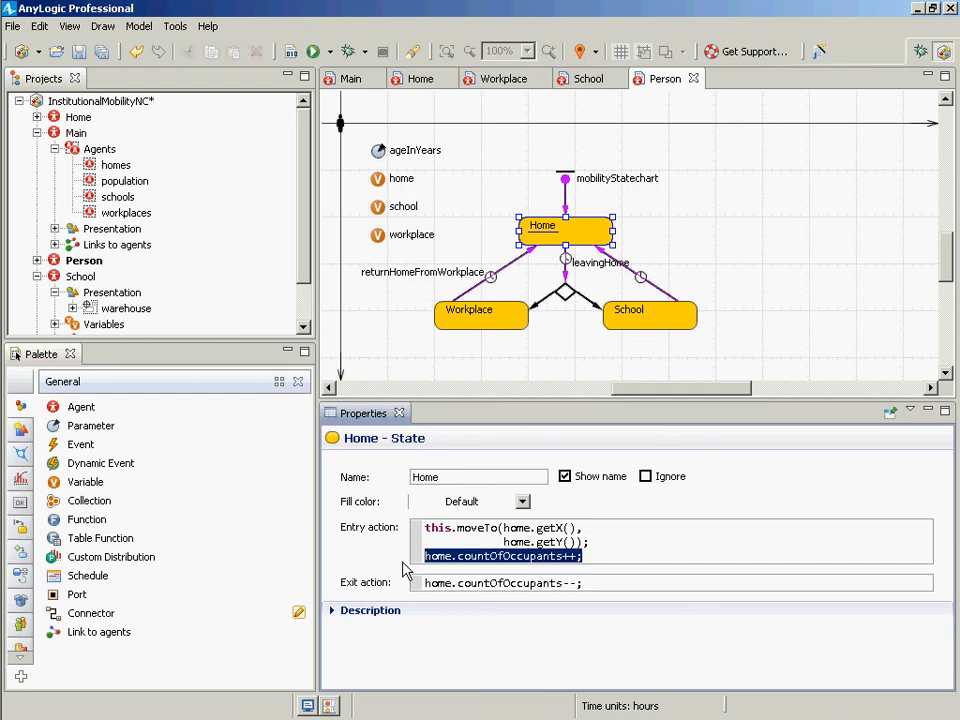
key("ctrl+s")
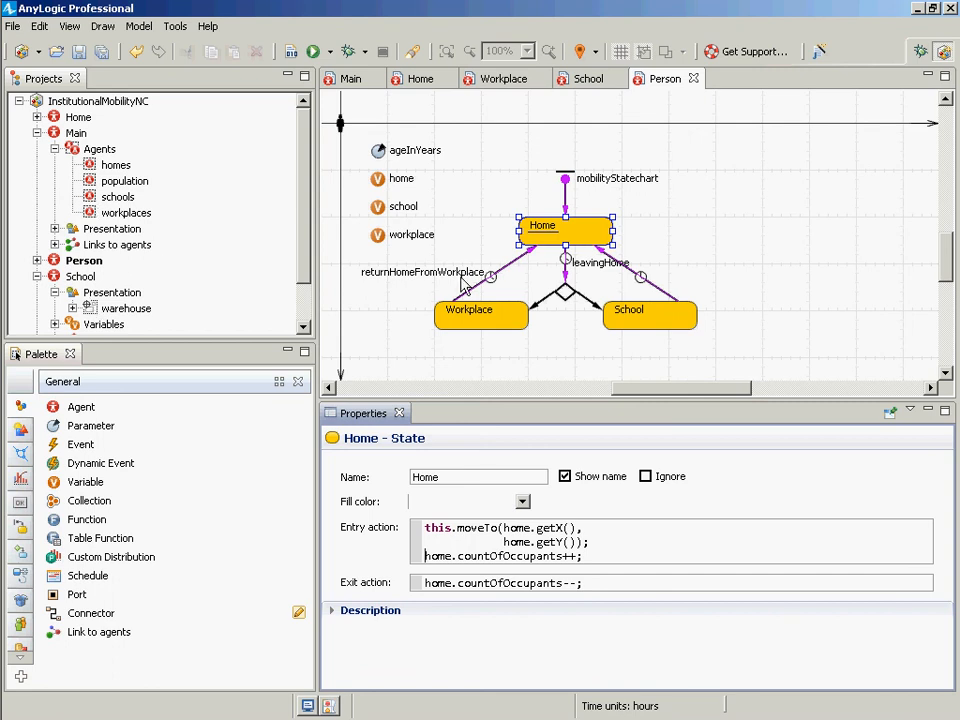
Append the line school.countOfOccupants++; to the School state's entry action, after the moveTo call, without a trailing blank line.
left_click(637, 330)
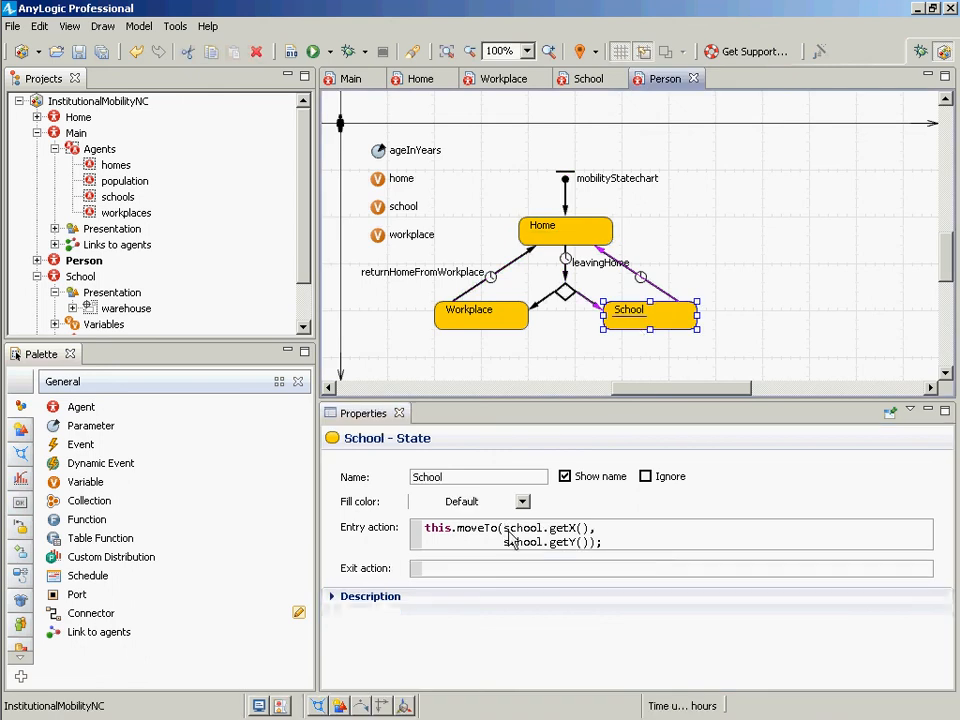
left_click(643, 551)
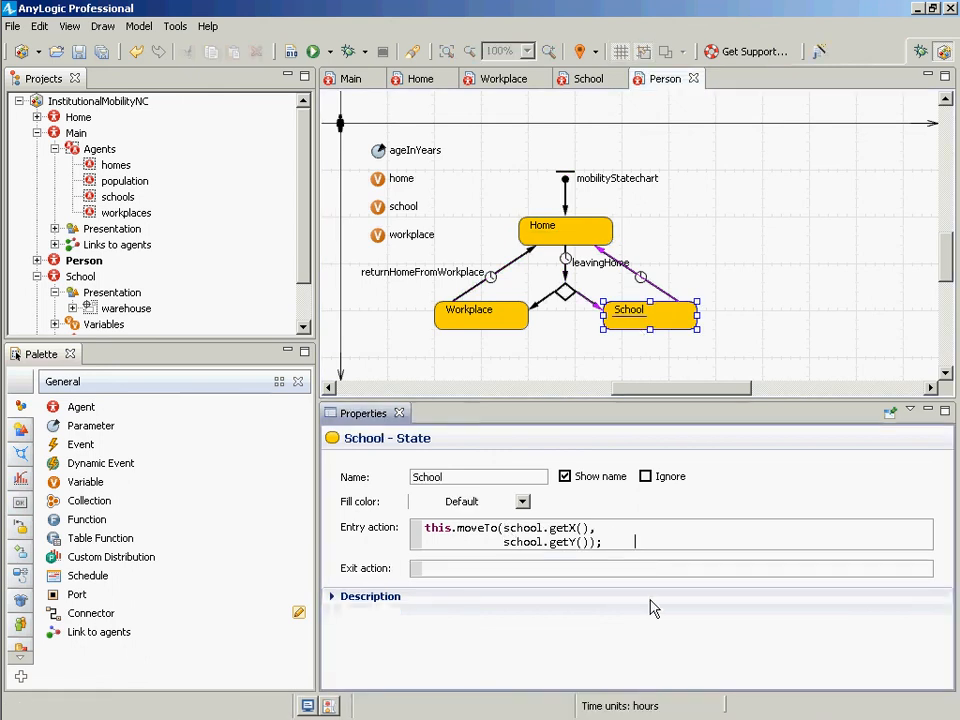
key("Return")
key("BackSpace")
key("BackSpace")
key("BackSpace")
key("BackSpace")
key("BackSpace")
key("BackSpace")
key("BackSpace")
key("BackSpace")
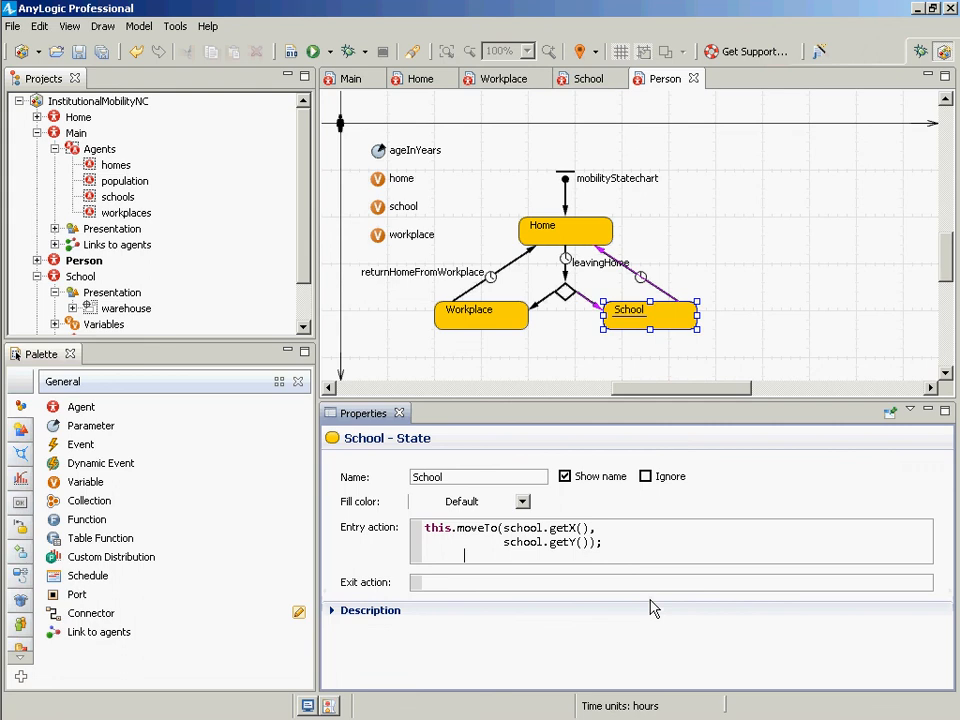
type("schol")
key("BackSpace")
type("ol")
key("shift+Home")
key("ctrl+v")
key("Home")
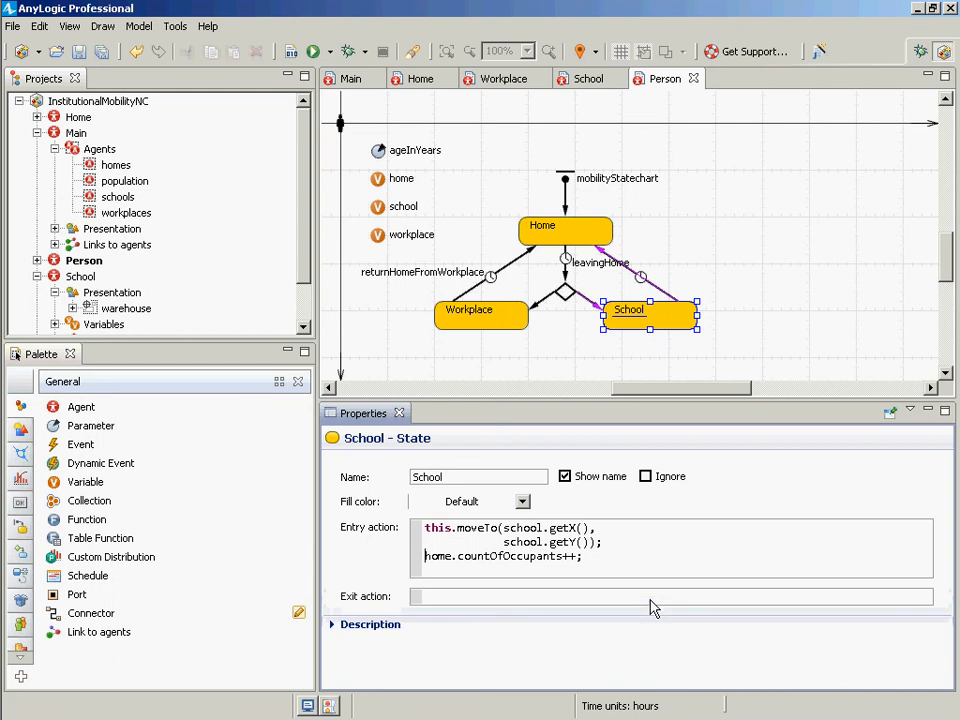
key("ctrl+shift+Right")
type("school")
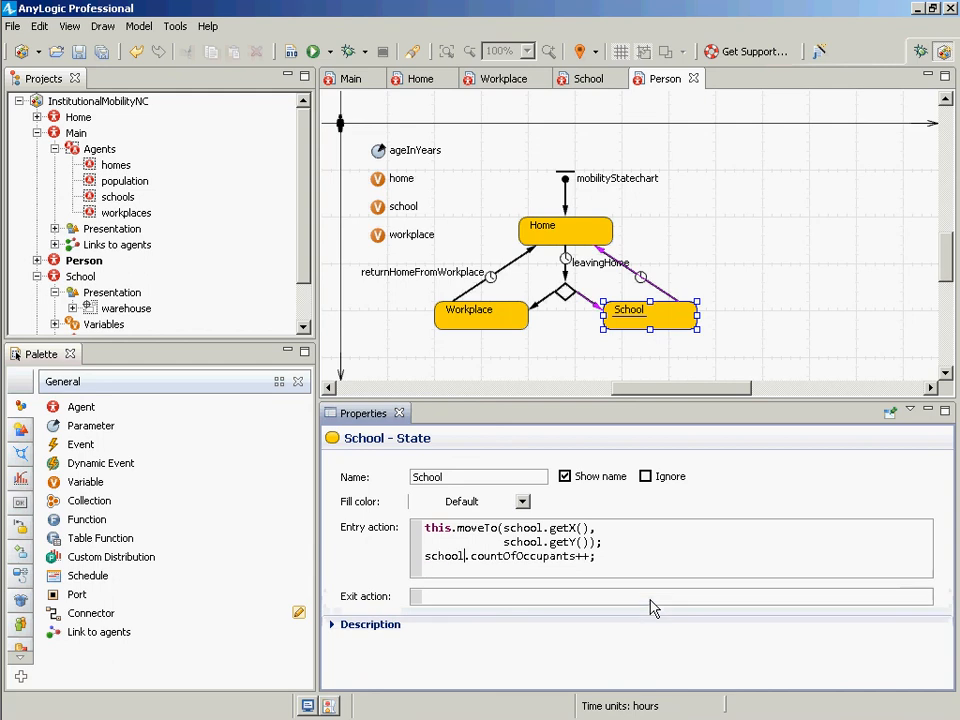
key("End")
key("Return")
key("BackSpace")
key("BackSpace")
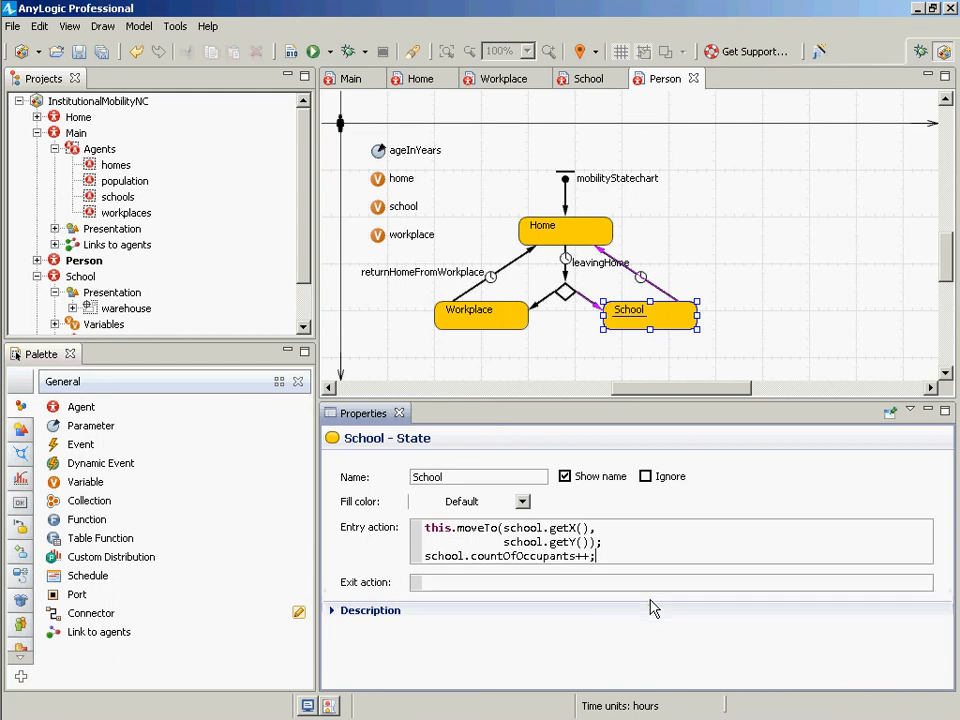
Set the School state's exit action to school.countOfOccupants--; using a copy of the counting line in its entry action.
key("Up")
key("Right")
key("Right")
key("Right")
key("Right")
key("shift+End")
key("ctrl+c")
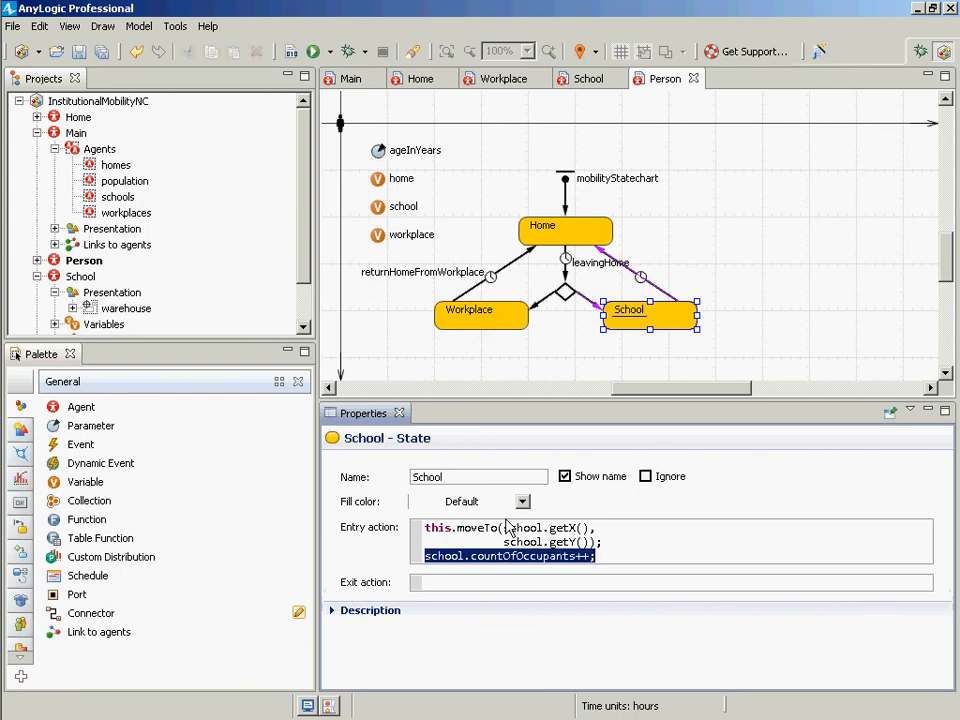
left_click(551, 583)
key("ctrl+v")
key("Left")
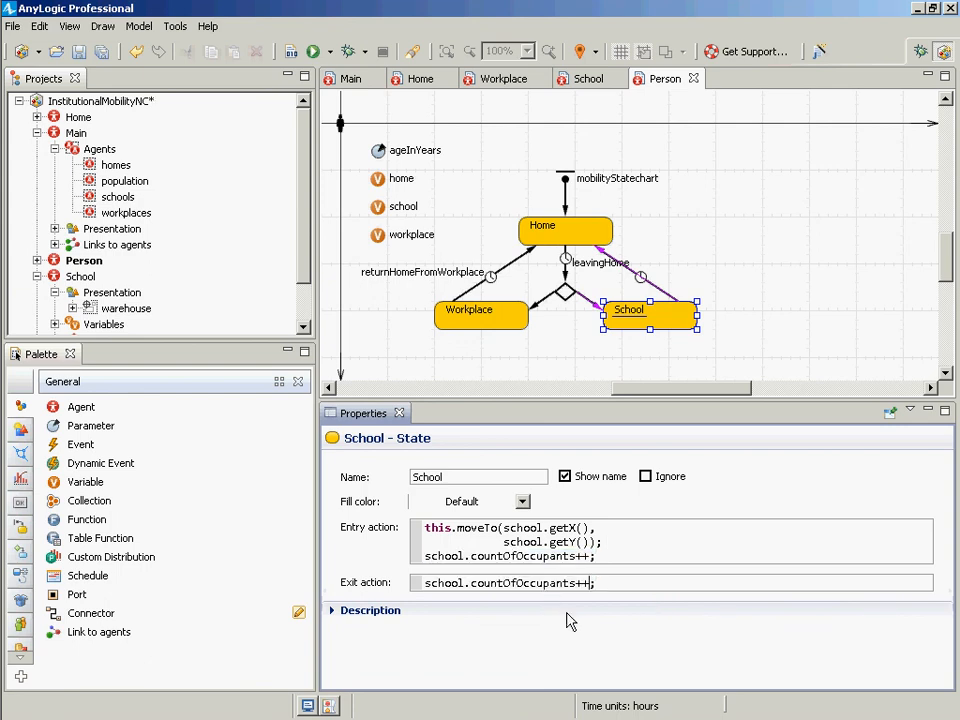
key("shift+Left")
key("shift+Left")
type("--")
triple_click(598, 556)
Append the line workplace.countOfOccupants++; to the Workplace state's entry action, after the moveTo call.
left_click(497, 310)
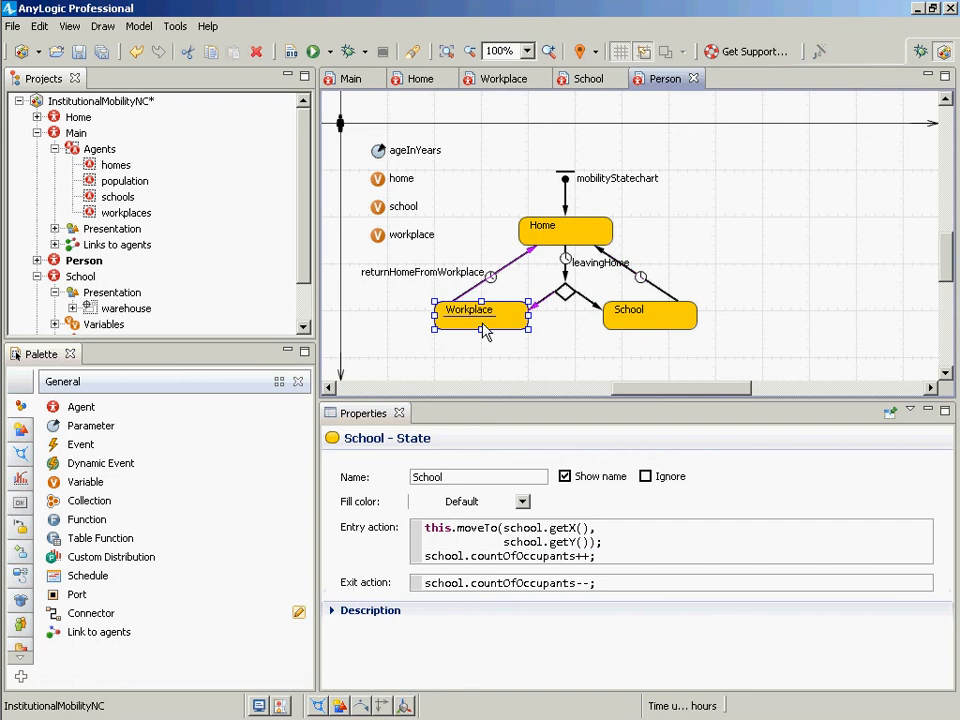
left_click(660, 544)
key("Return")
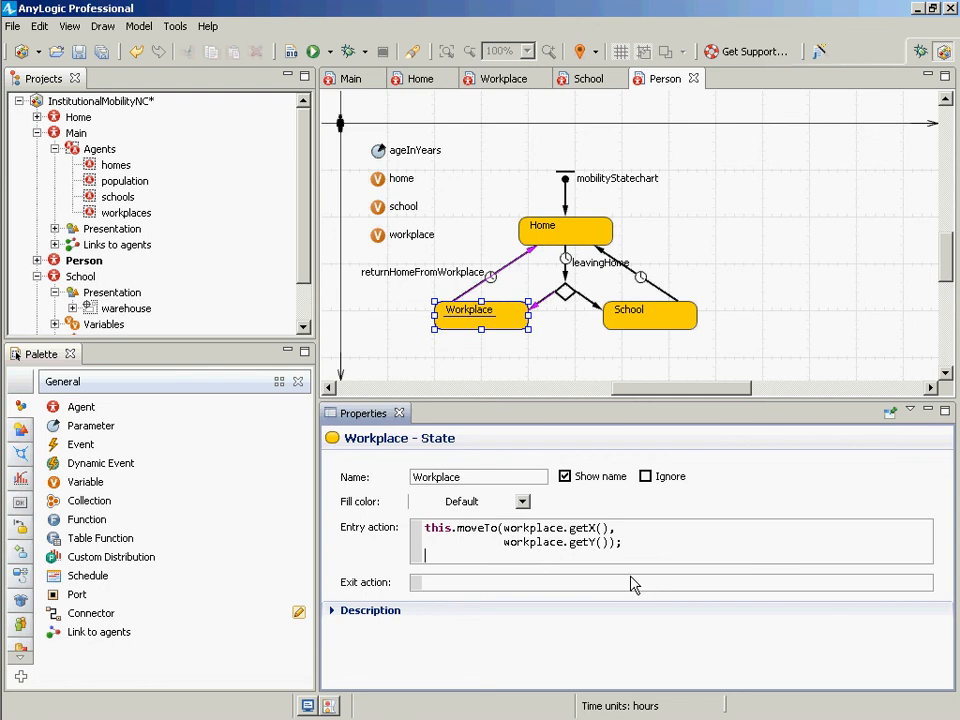
type("workplace.count")
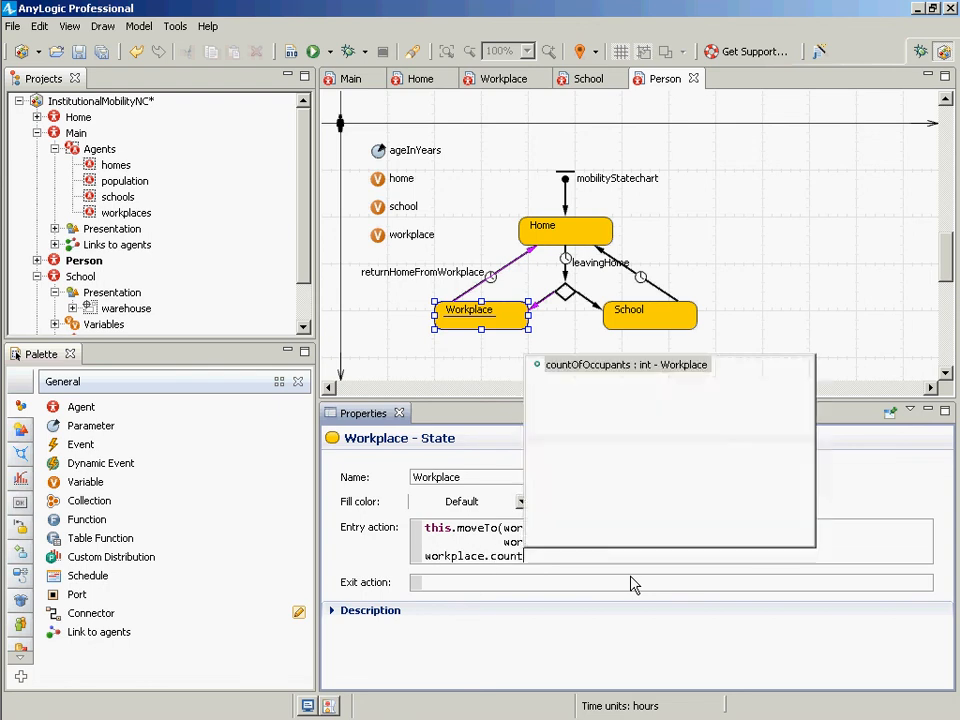
key("Return")
type("++;")
Set the Workplace state's exit action to workplace.countOfOccupants--; using a copy of its entry counting line, and save the model.
key("ctrl+shift+Left")
key("ctrl+shift+Left")
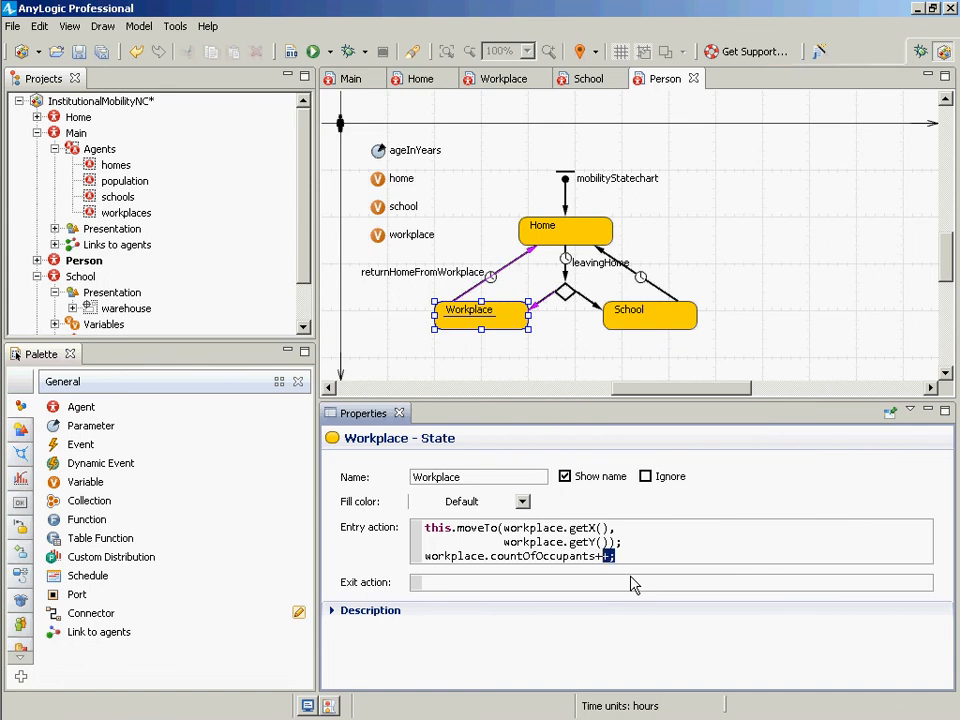
key("ctrl+shift+Left")
key("ctrl+shift+Left")
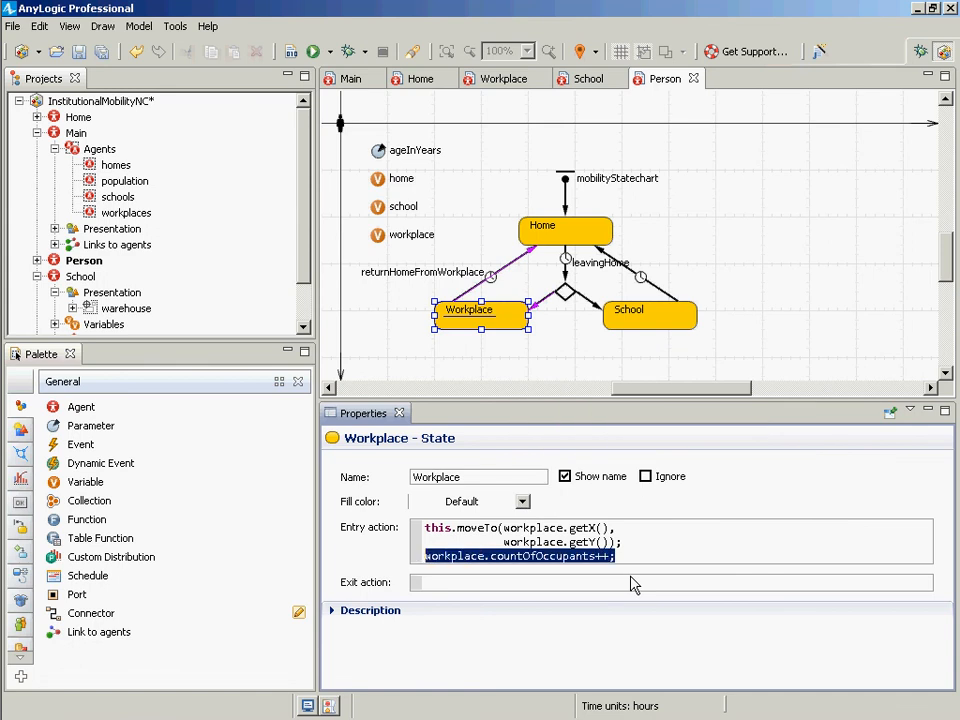
left_click(521, 587)
key("ctrl+v")
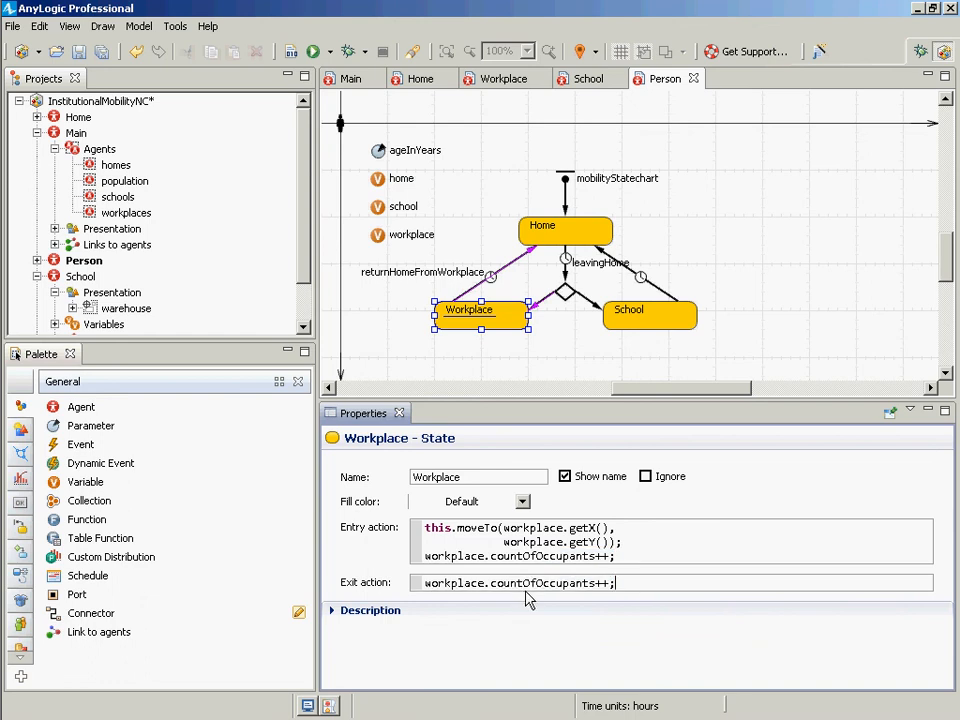
key("Left")
key("shift+Left")
key("shift+Left")
type("[[")
key("Return")
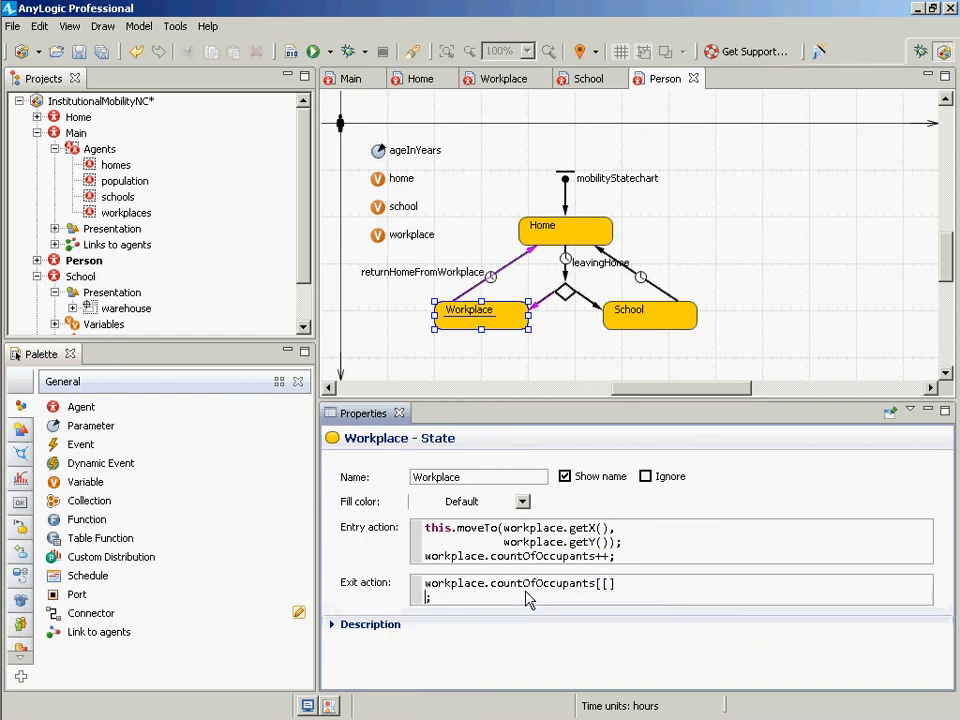
key("BackSpace")
key("BackSpace")
key("BackSpace")
key("BackSpace")
type("-")
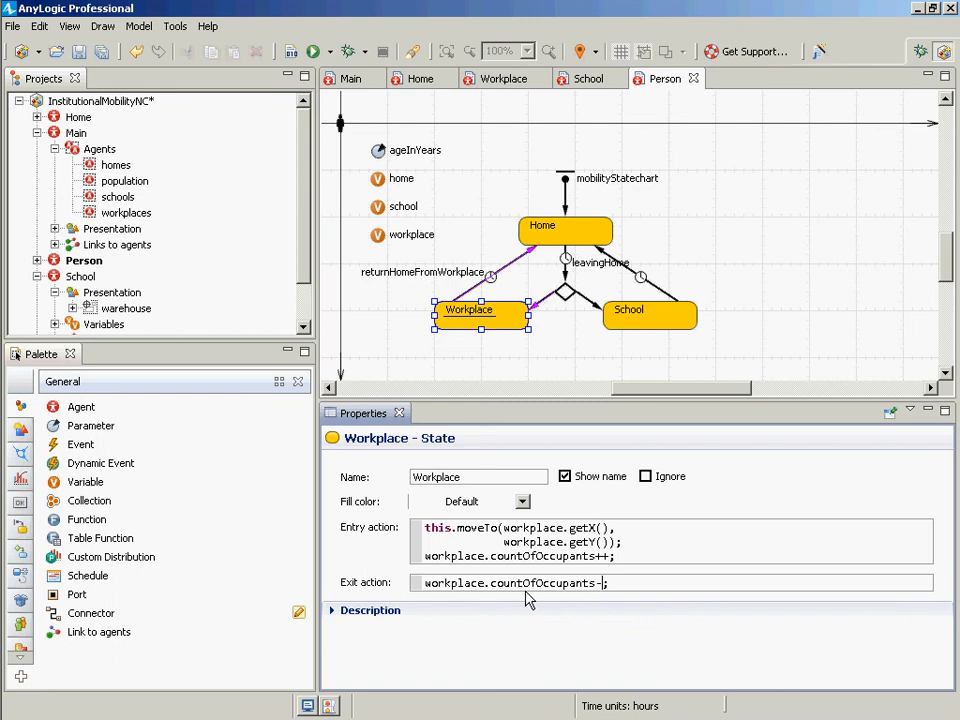
type("-")
key("ctrl+s")
left_click(75, 118)
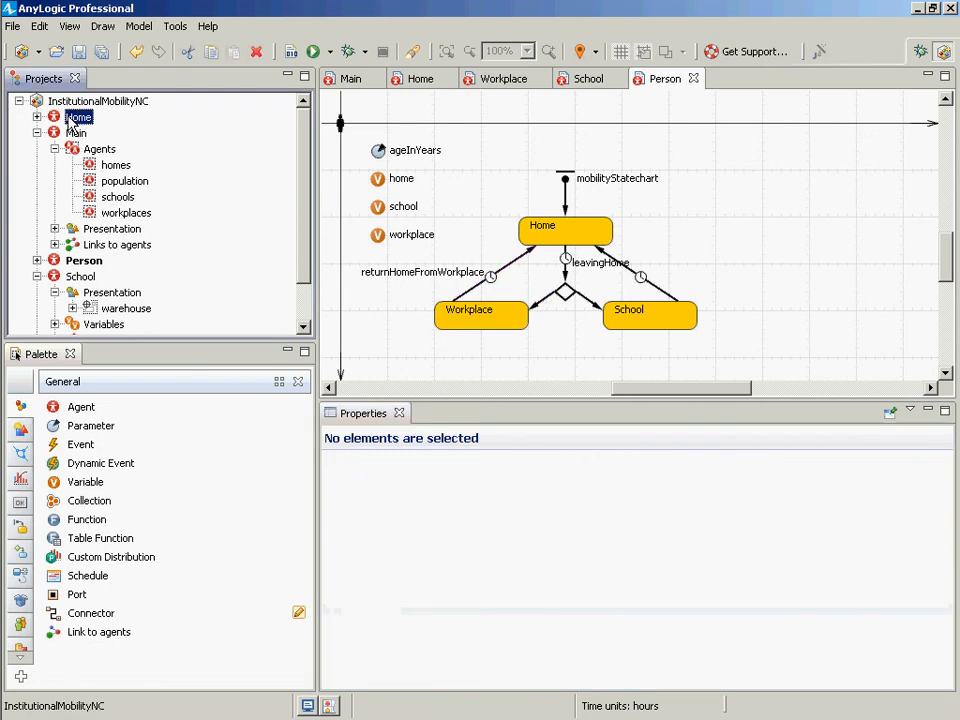
right_click(70, 120)
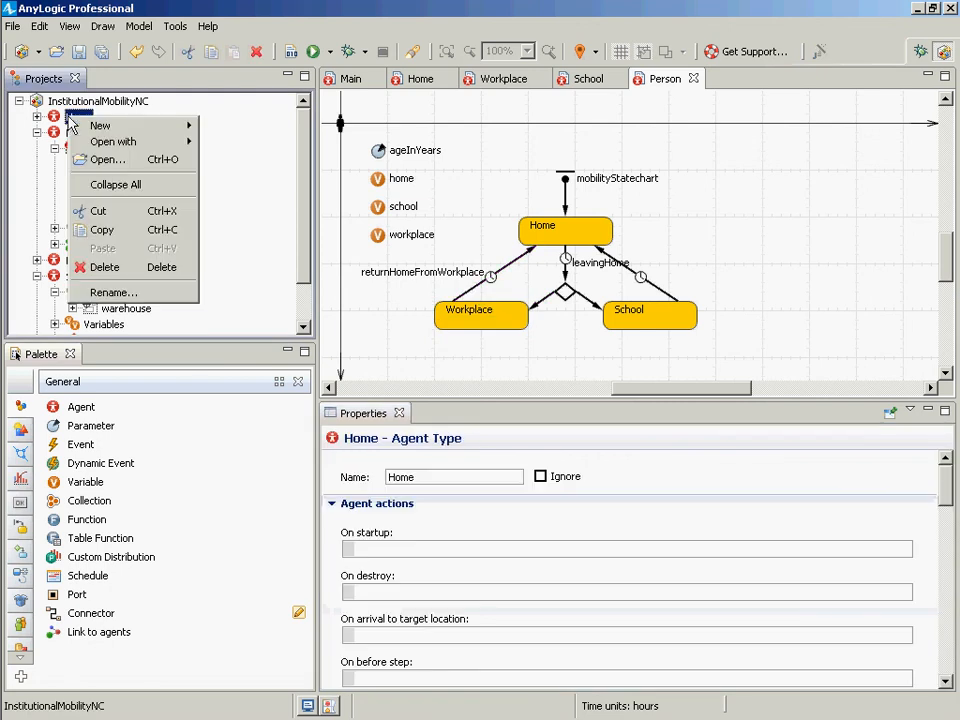
left_click(93, 12)
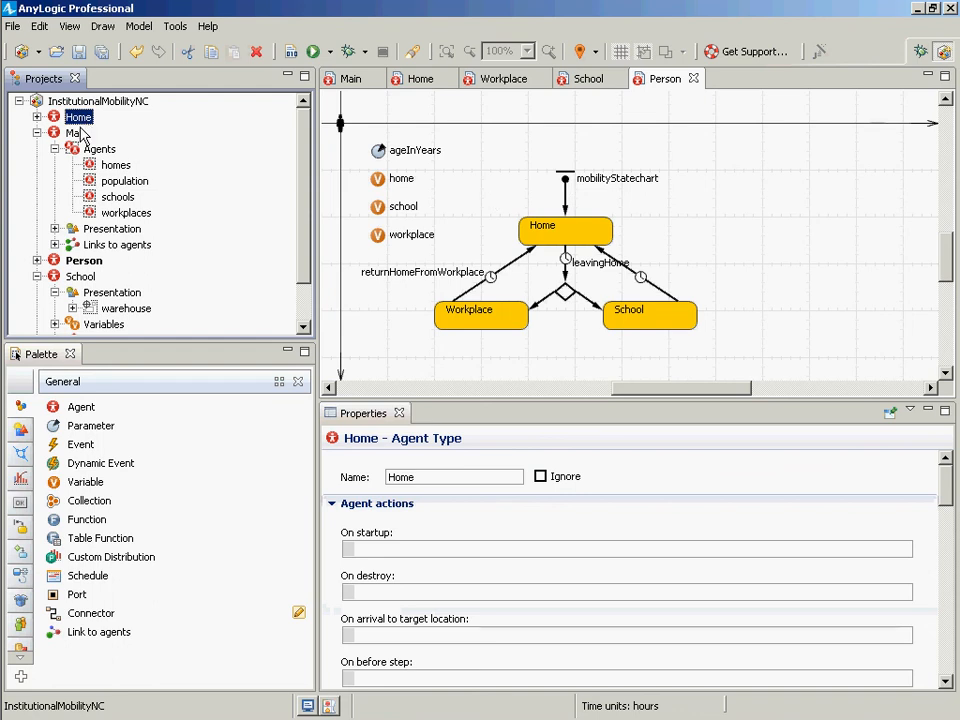
Check the initial value of the countOfOccupants variable in the Home and School agent types.
double_click(68, 120)
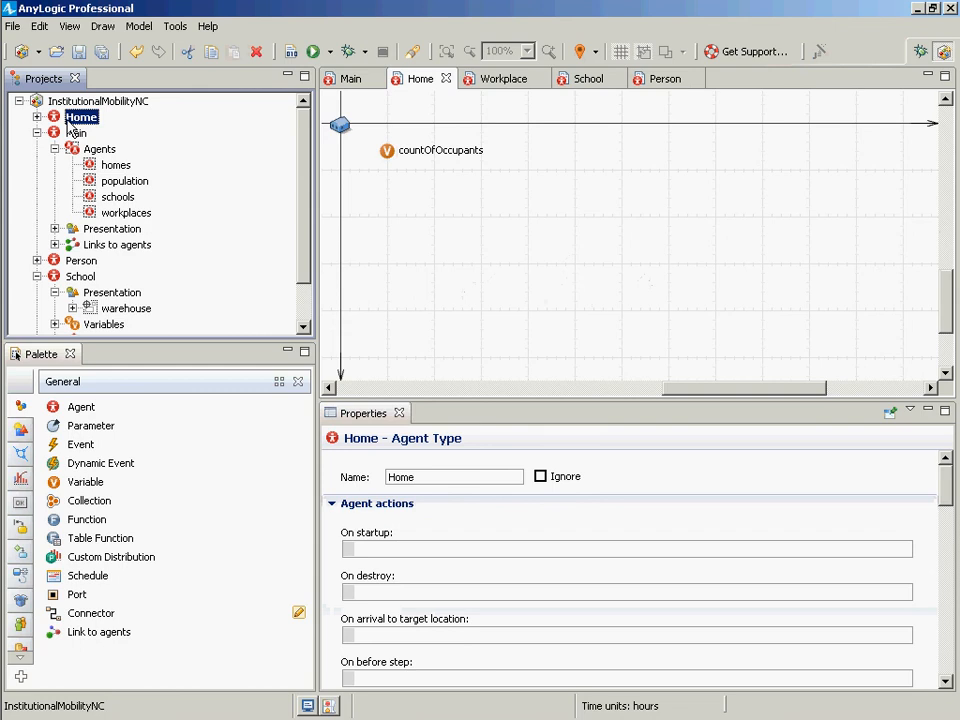
left_click(388, 153)
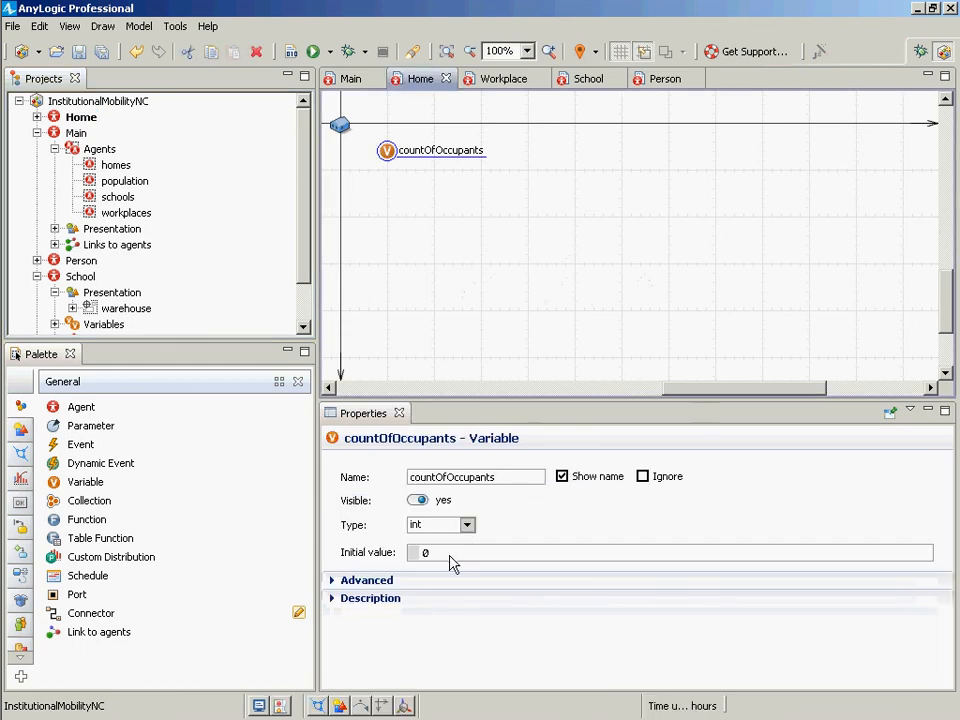
left_click_drag(446, 555, 390, 539)
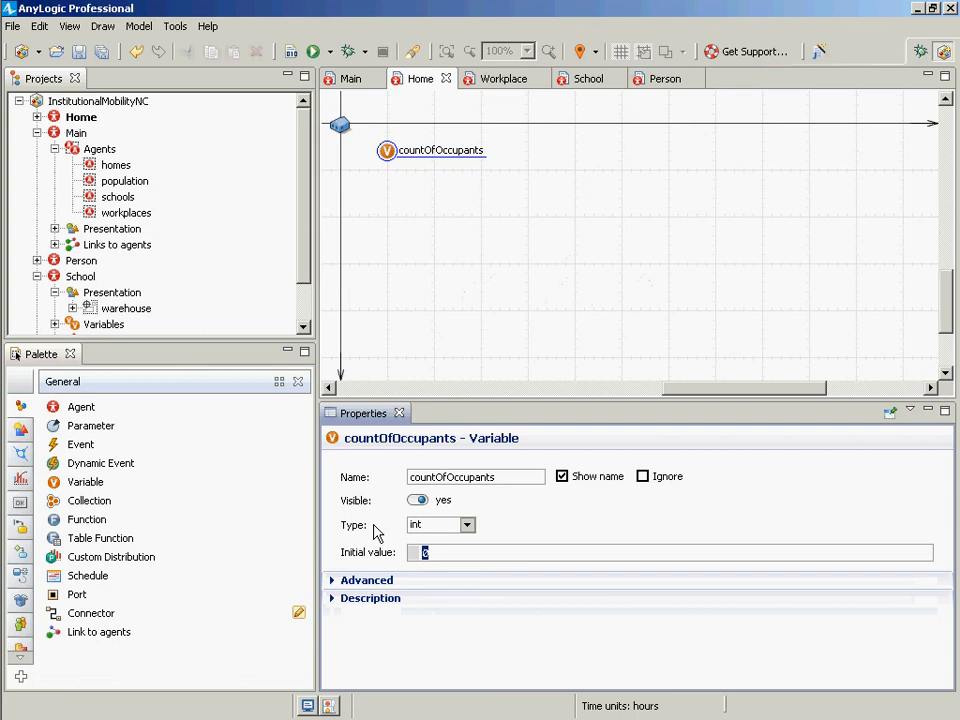
type("3")
key("ctrl+z")
double_click(80, 277)
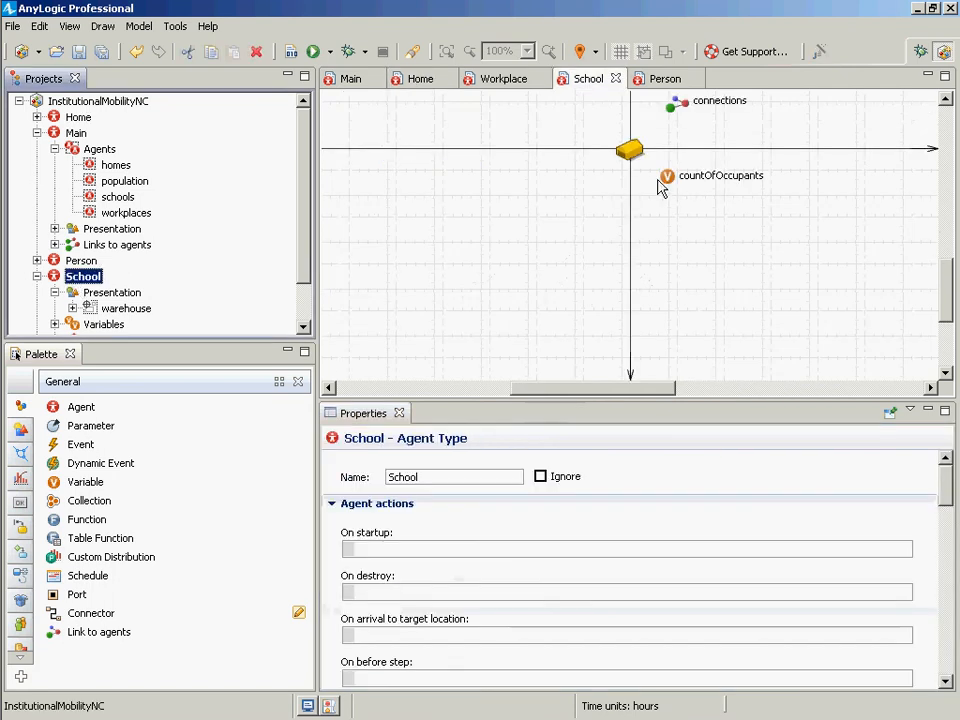
left_click(662, 184)
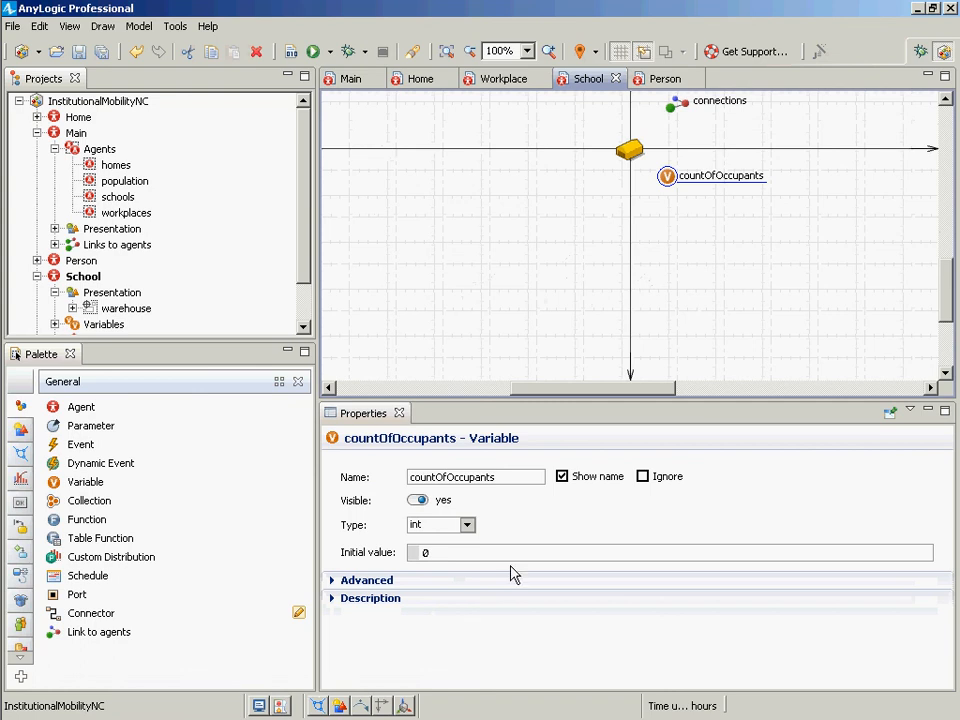
left_click_drag(491, 557, 394, 568)
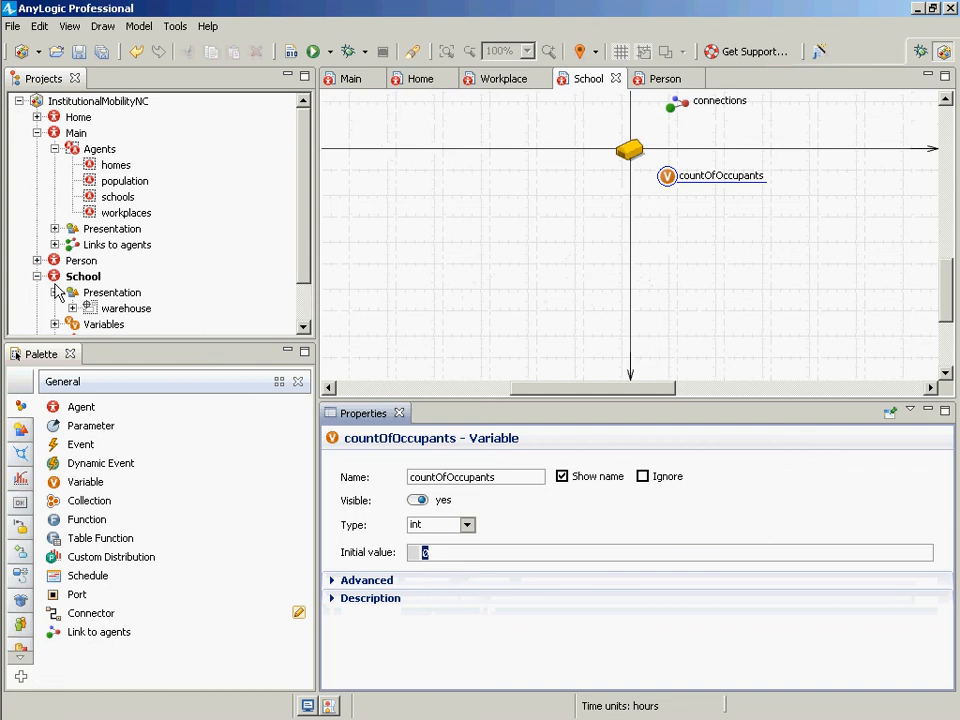
Check the initial value of the countOfOccupants variable in the Workplace agent type and save the model.
left_click(308, 318)
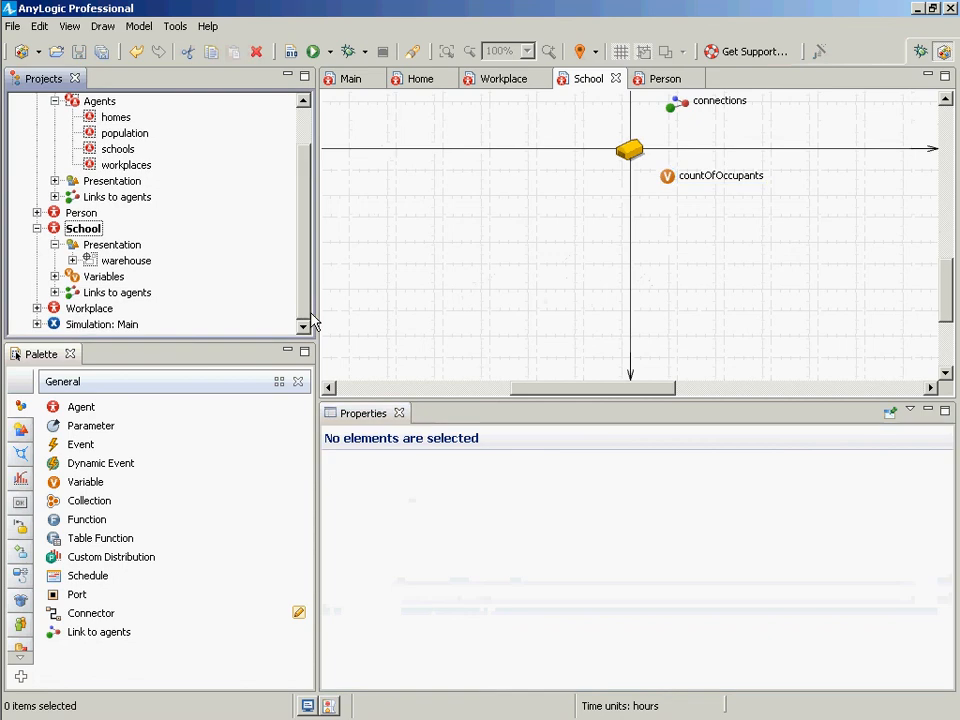
left_click(92, 308)
double_click(92, 308)
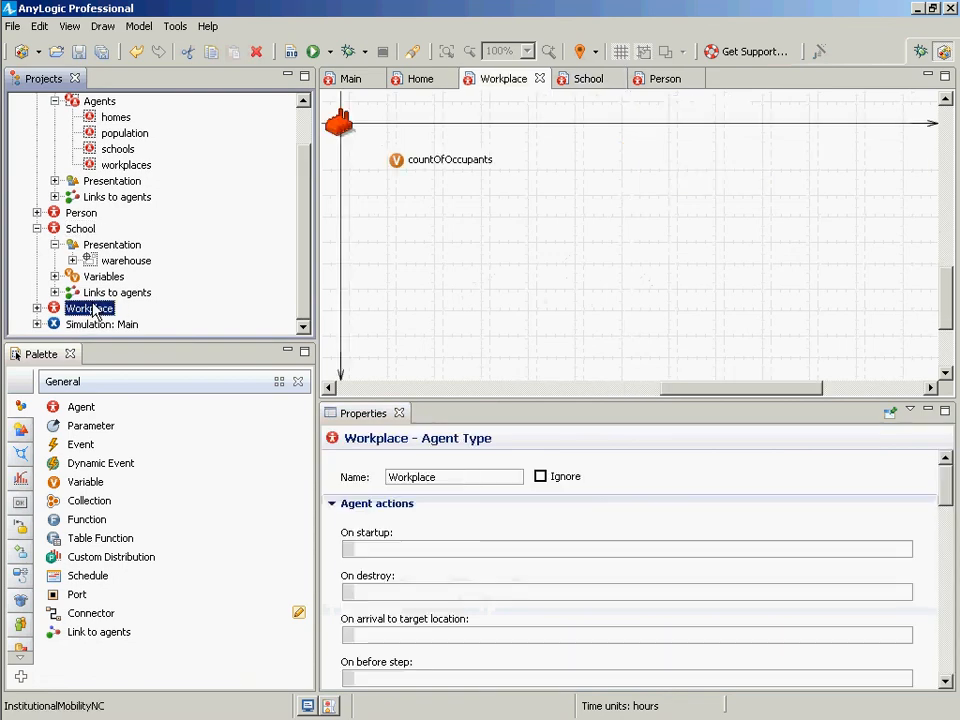
left_click(397, 162)
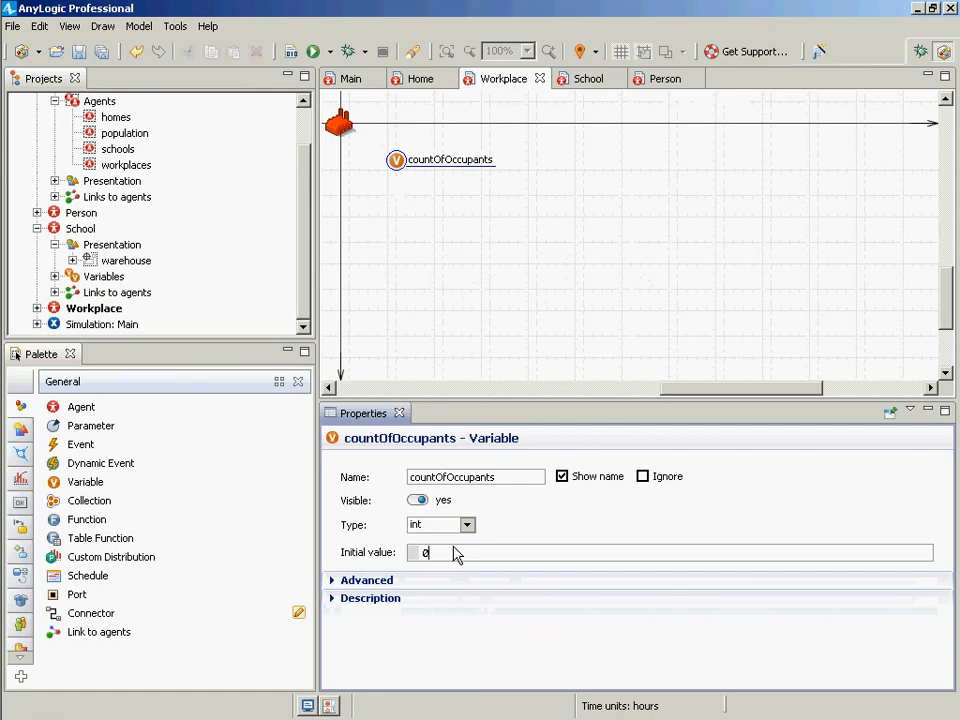
key("ctrl+s")
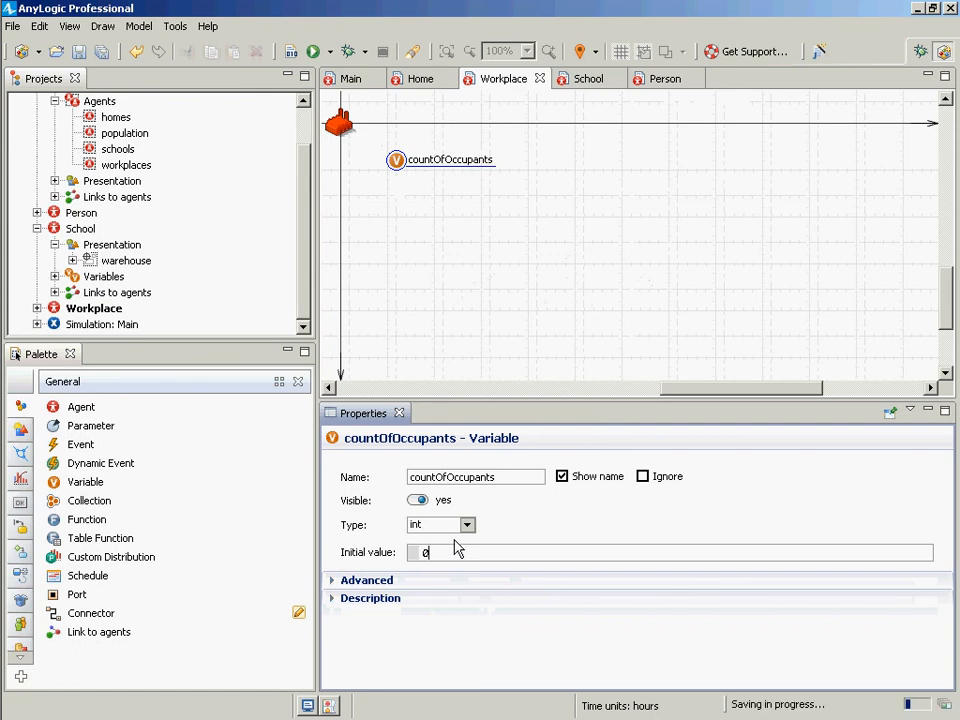
left_click(461, 551)
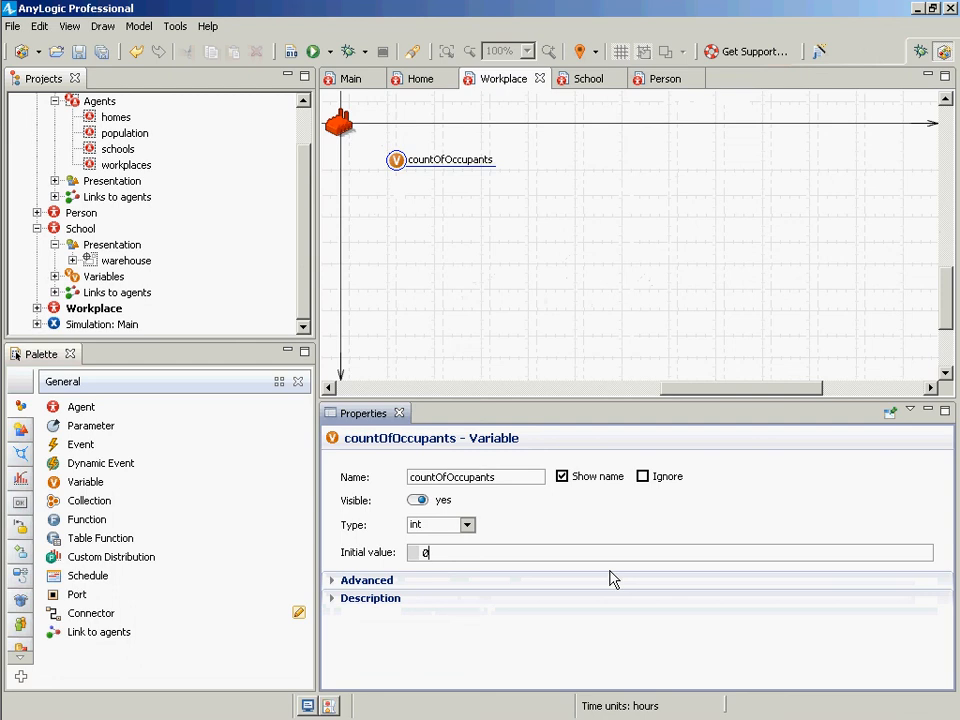
key("ctrl+s")
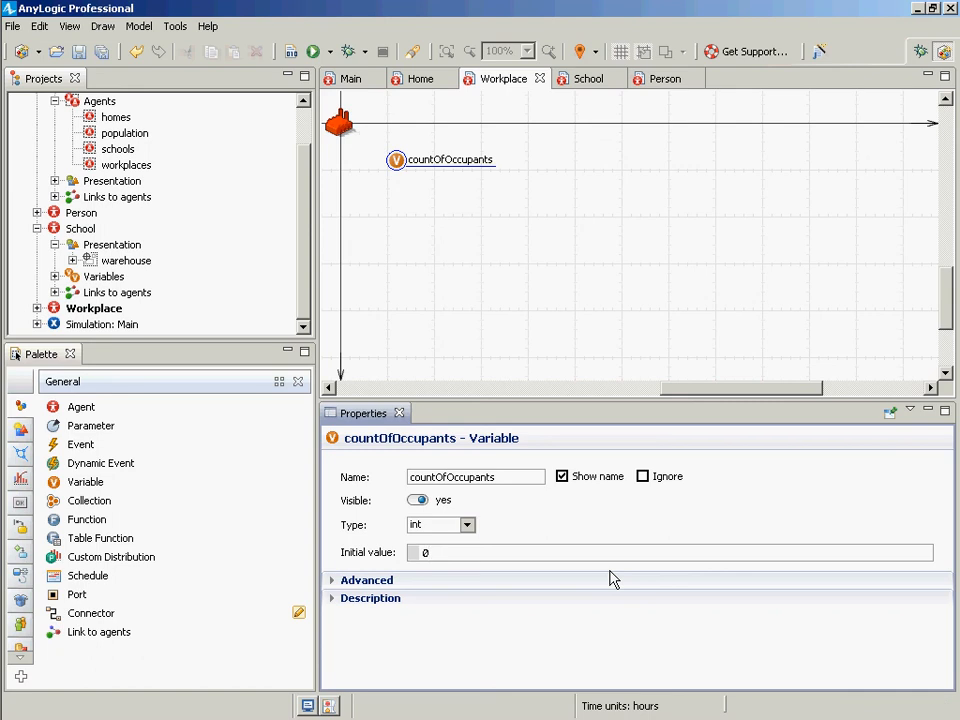
key("ctrl+s")
Run the Simulation: Main experiment and pause it shortly after it starts.
left_click_drag(306, 197, 289, 249)
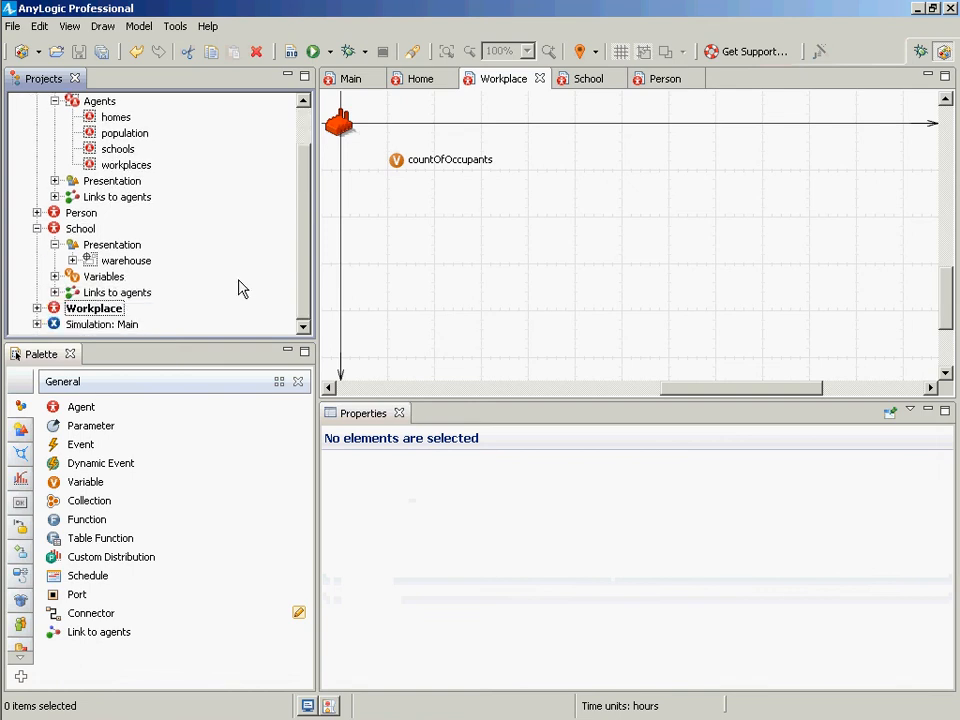
right_click(114, 325)
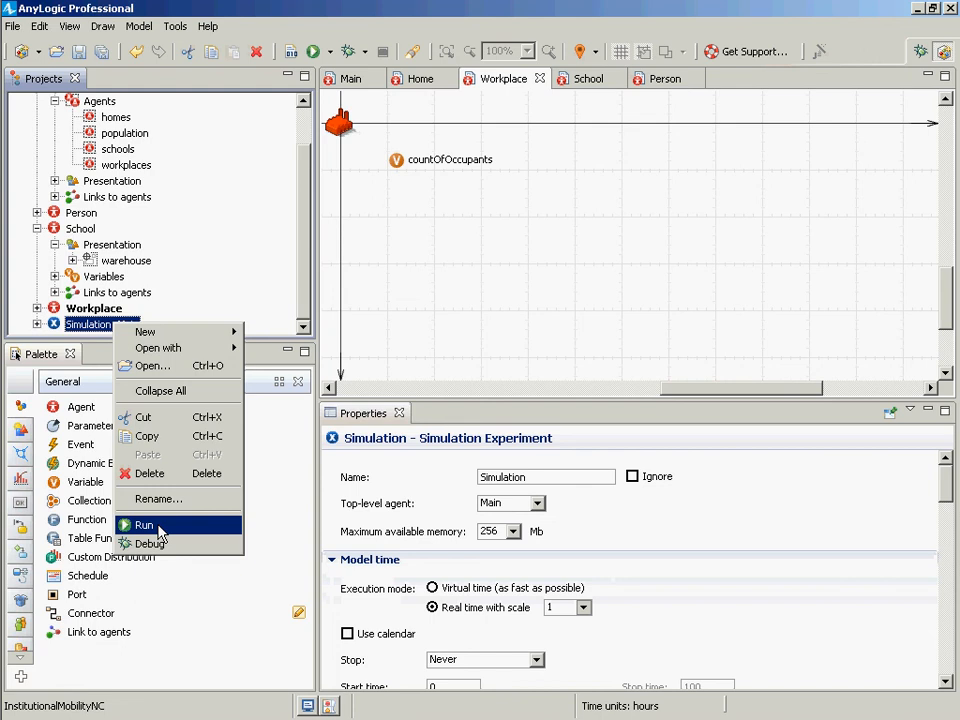
left_click(150, 526)
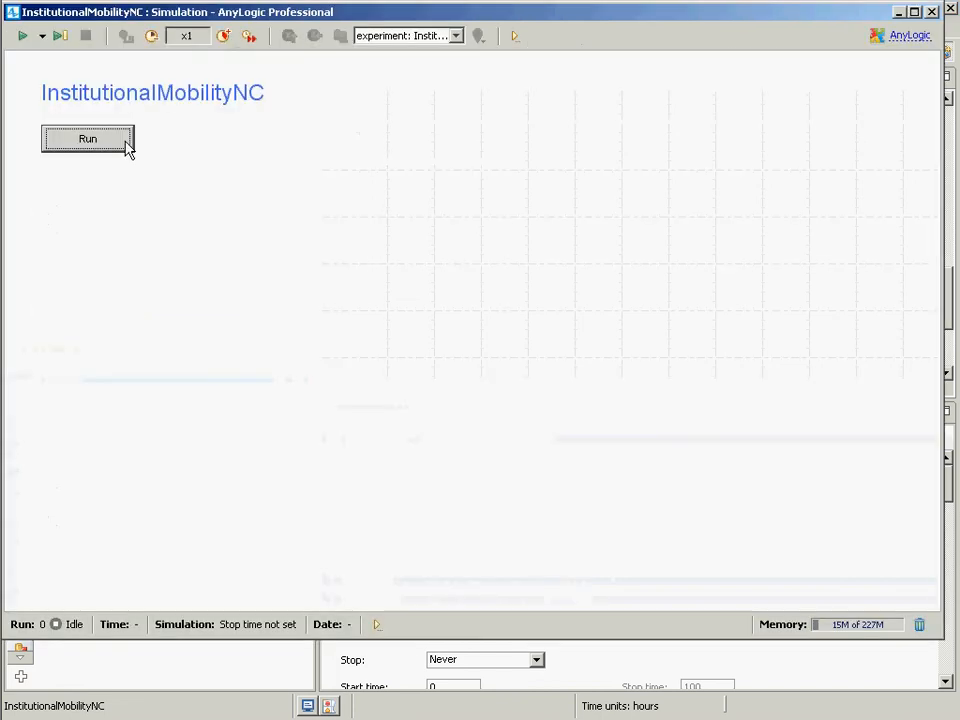
left_click(88, 139)
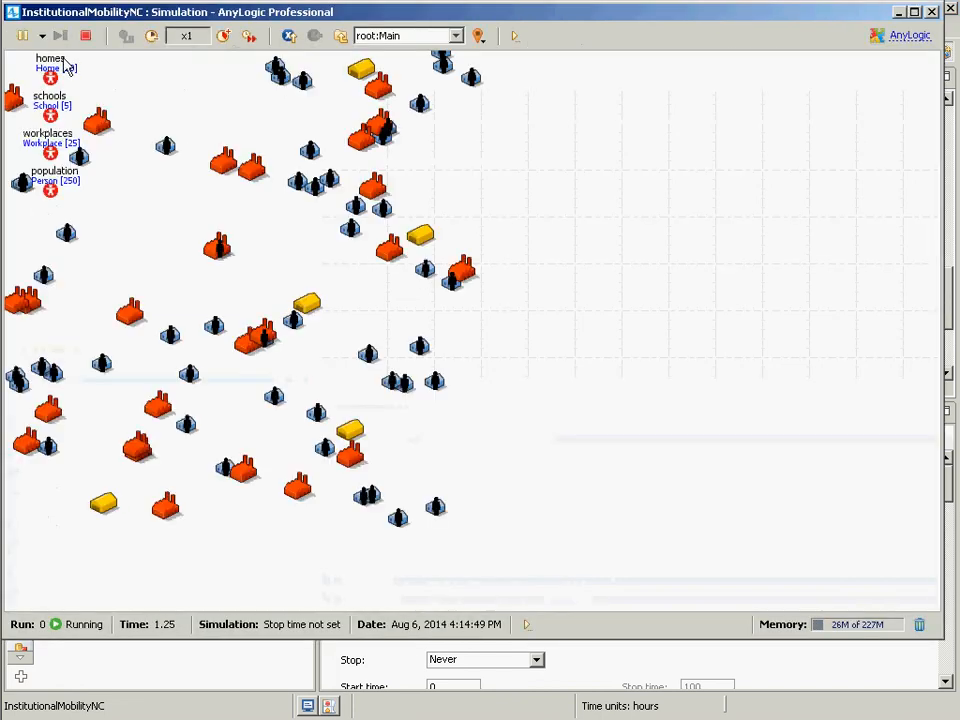
left_click(22, 36)
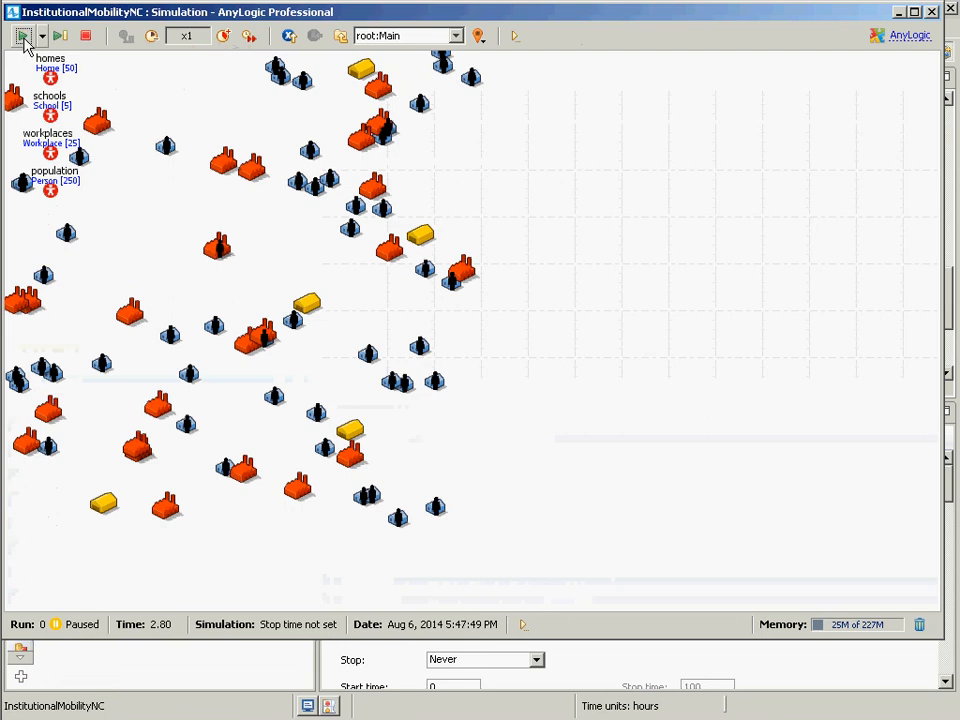
Examine countOfOccupants for individual homes in the paused run, going from homes[0] to homes[9].
left_click(429, 37)
left_click(389, 75)
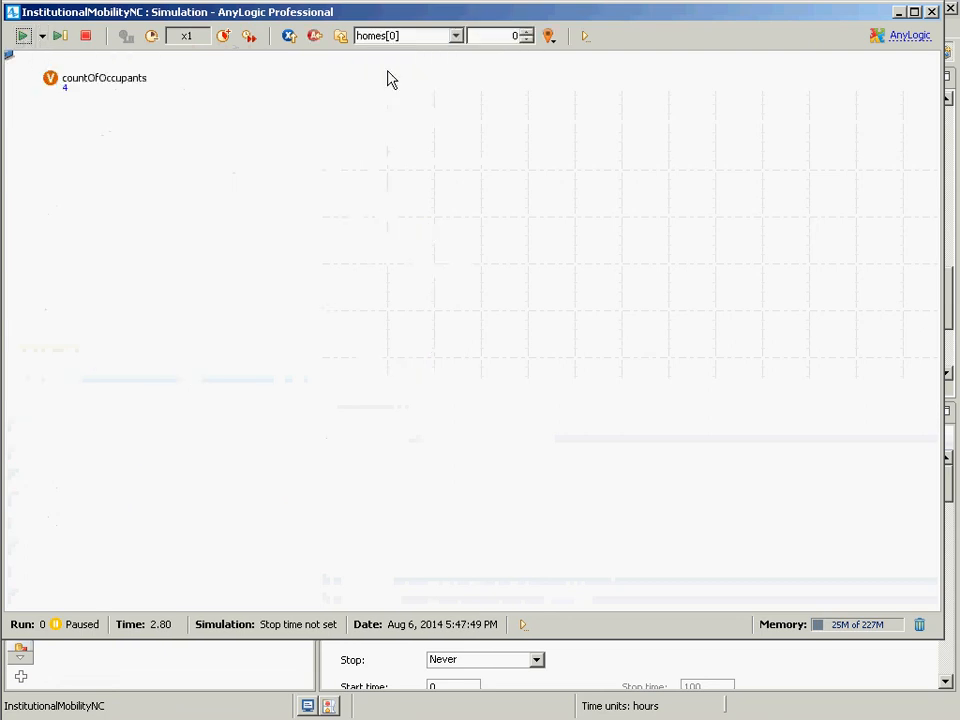
left_click(526, 32)
left_click(526, 32)
left_click(526, 32)
left_click(526, 32)
left_click(526, 32)
left_click(526, 32)
left_click(526, 39)
left_click(526, 32)
left_click(526, 32)
left_click(526, 32)
left_click(526, 32)
Resume the run, watch countOfOccupants while advancing to homes[13], and pause the simulation again.
left_click(21, 37)
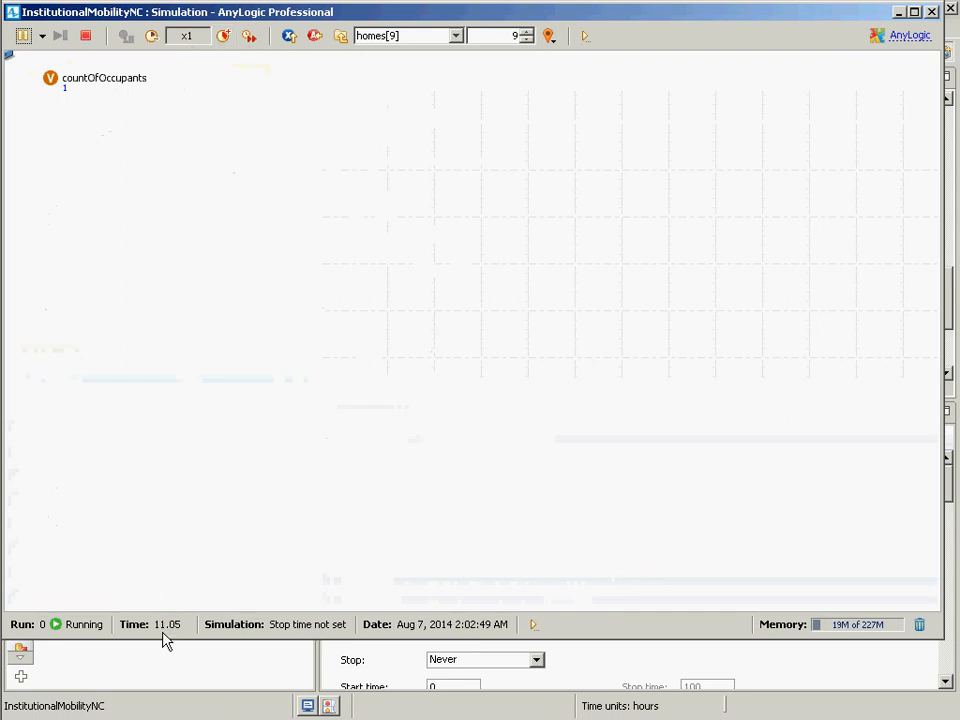
left_click(528, 33)
left_click(528, 33)
left_click(528, 33)
left_click(528, 33)
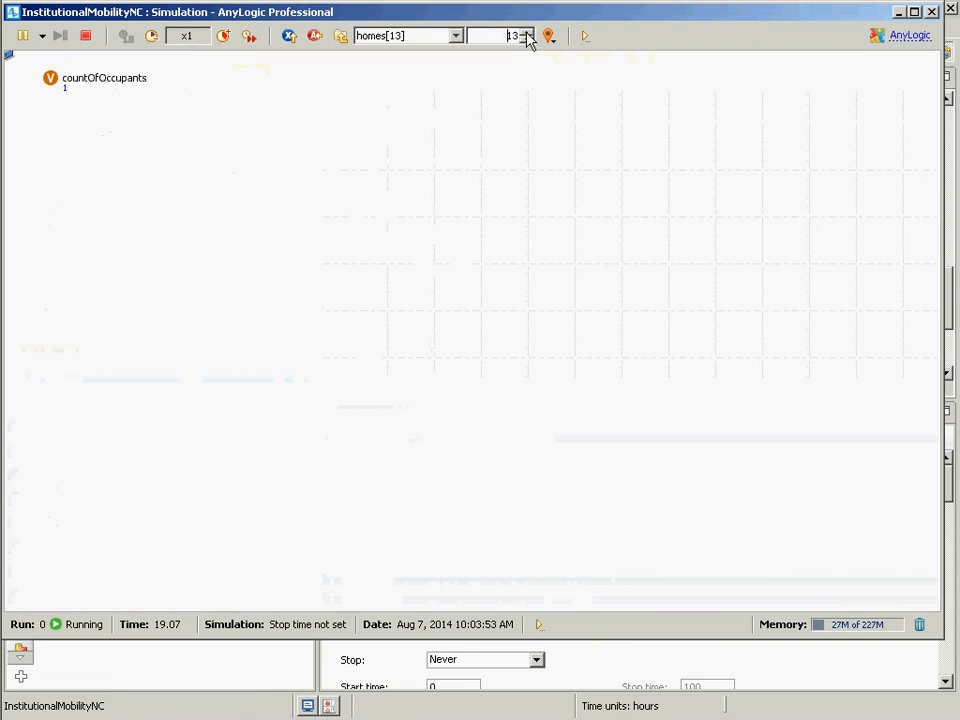
left_click(24, 38)
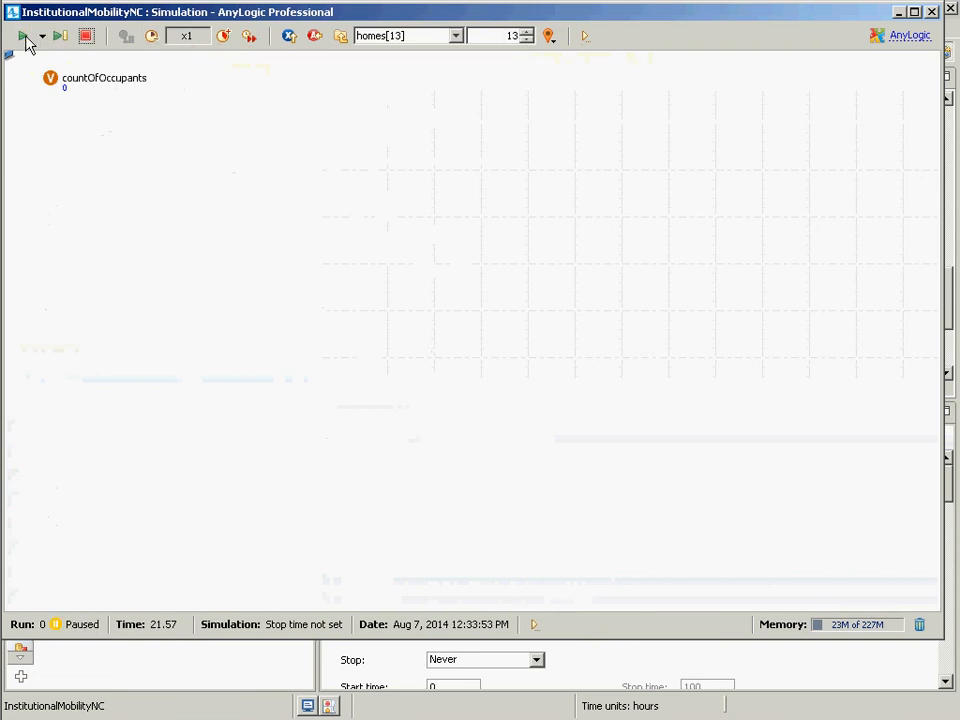
Examine countOfOccupants for each home up to homes[23] in the paused run and close the simulation window.
left_click(529, 32)
left_click(529, 32)
left_click(529, 32)
left_click(529, 32)
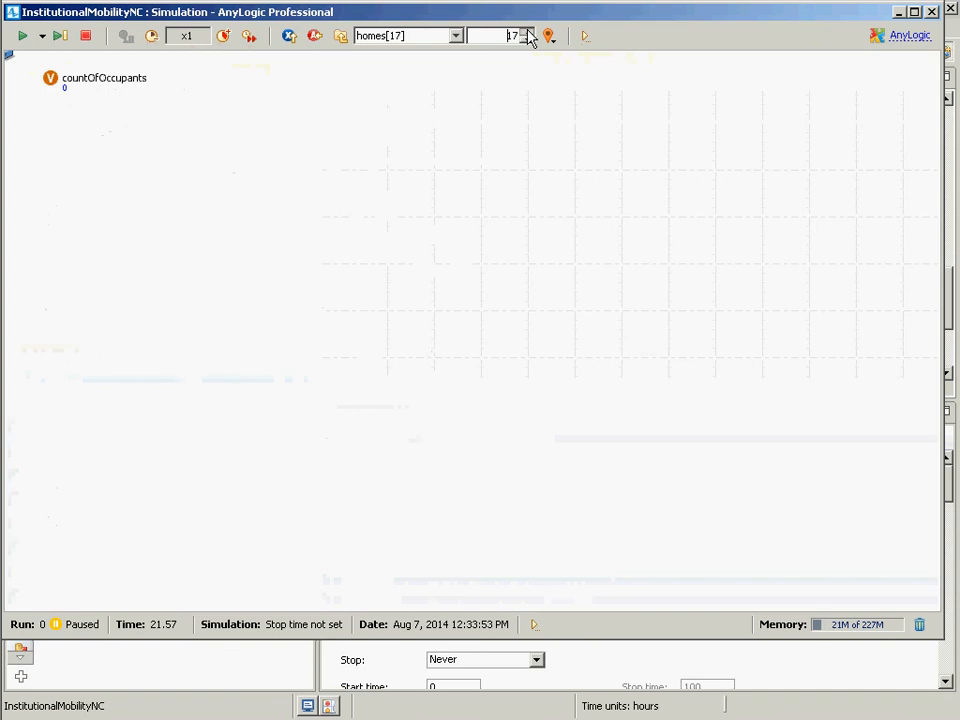
left_click(529, 32)
left_click(529, 32)
left_click(529, 32)
left_click(529, 32)
left_click(529, 32)
left_click(529, 32)
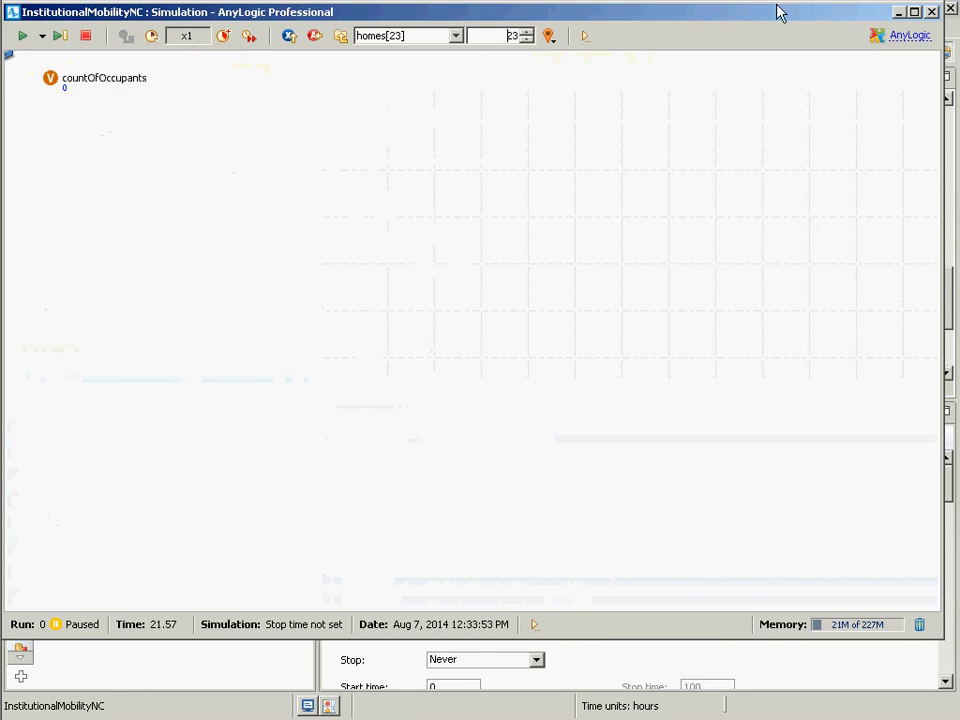
left_click(933, 12)
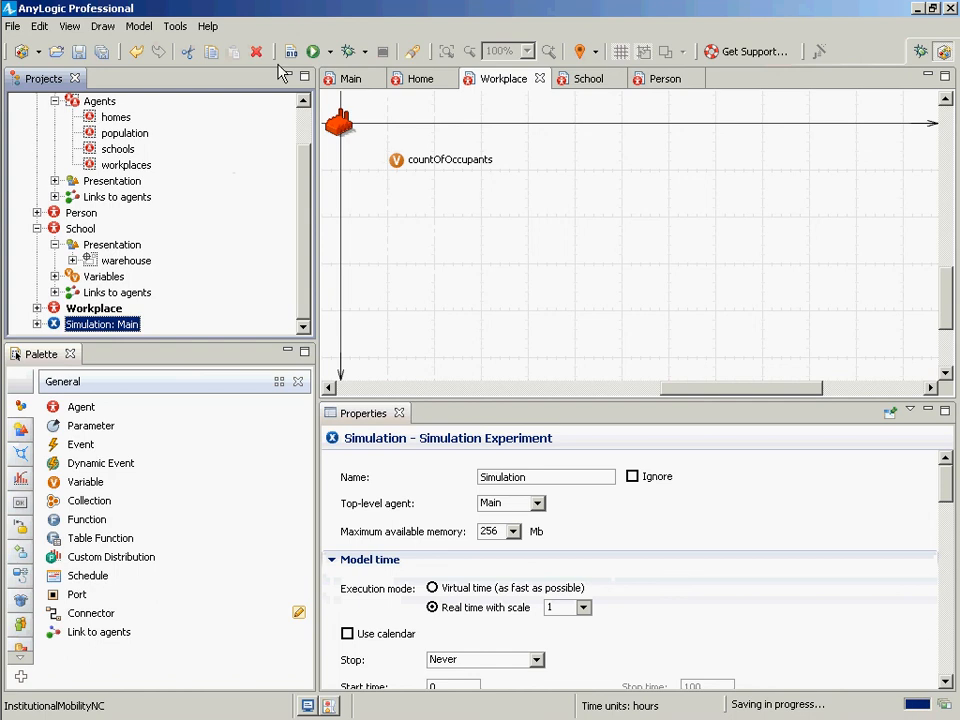
right_click(110, 326)
key("Escape")
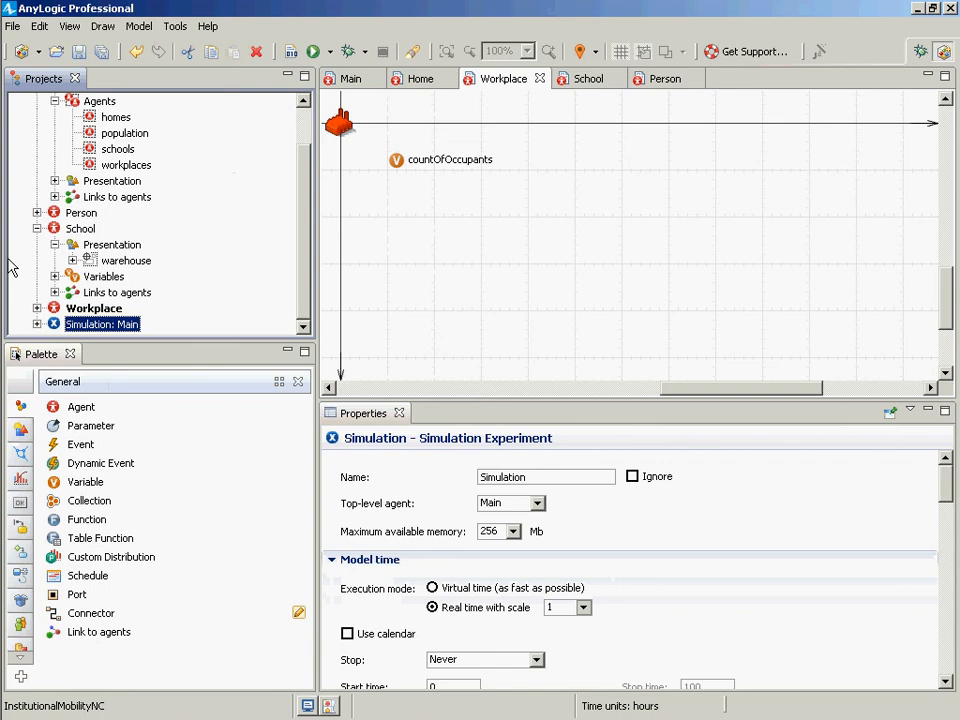
left_click(86, 310)
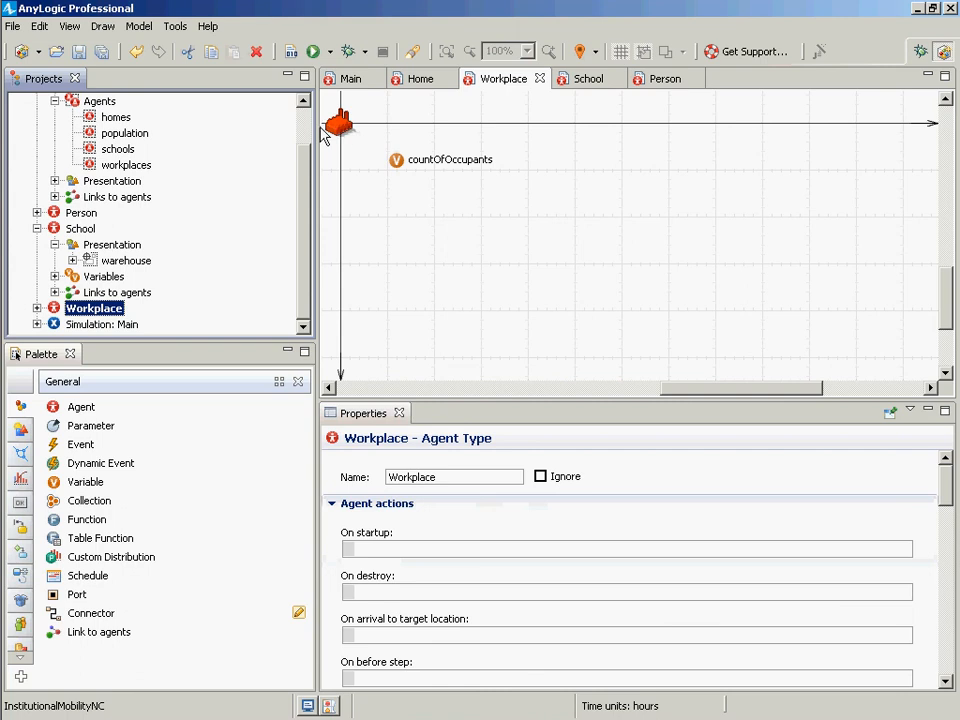
In the Home agent type, set the house group's Scale X to 0.5+countOfOccupants and copy the expression.
scroll(304, 130, "up", 2)
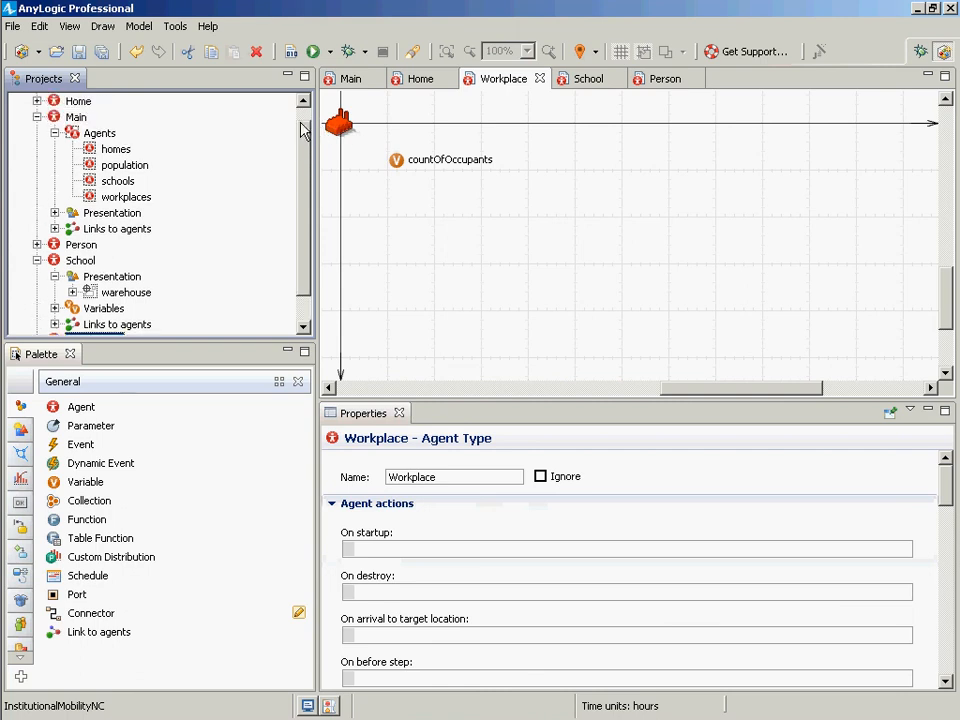
scroll(304, 130, "up", 1)
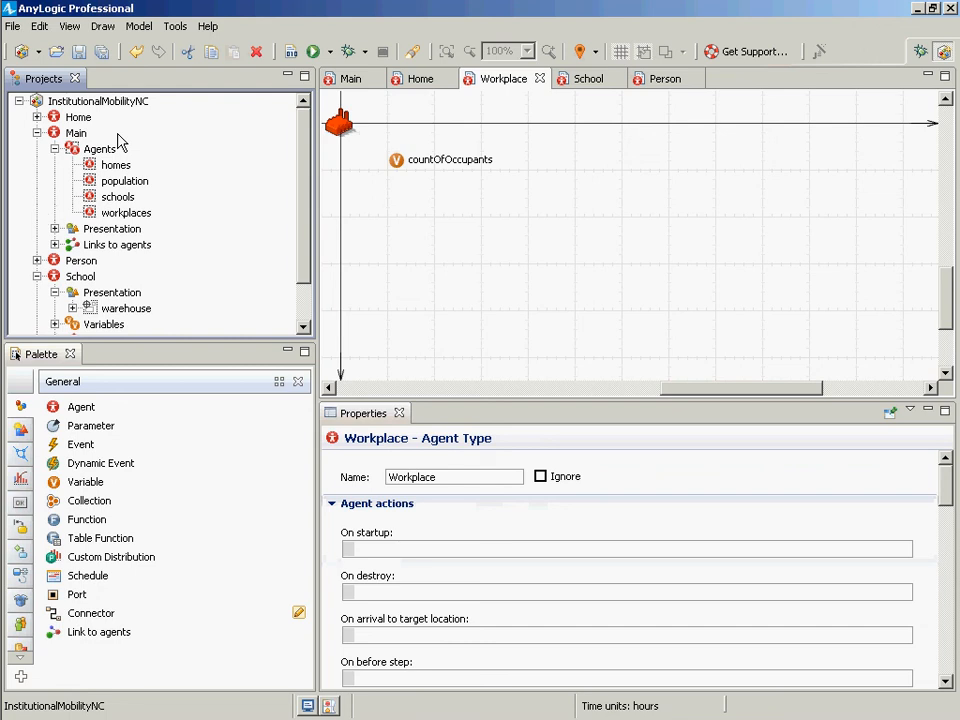
left_click(62, 118)
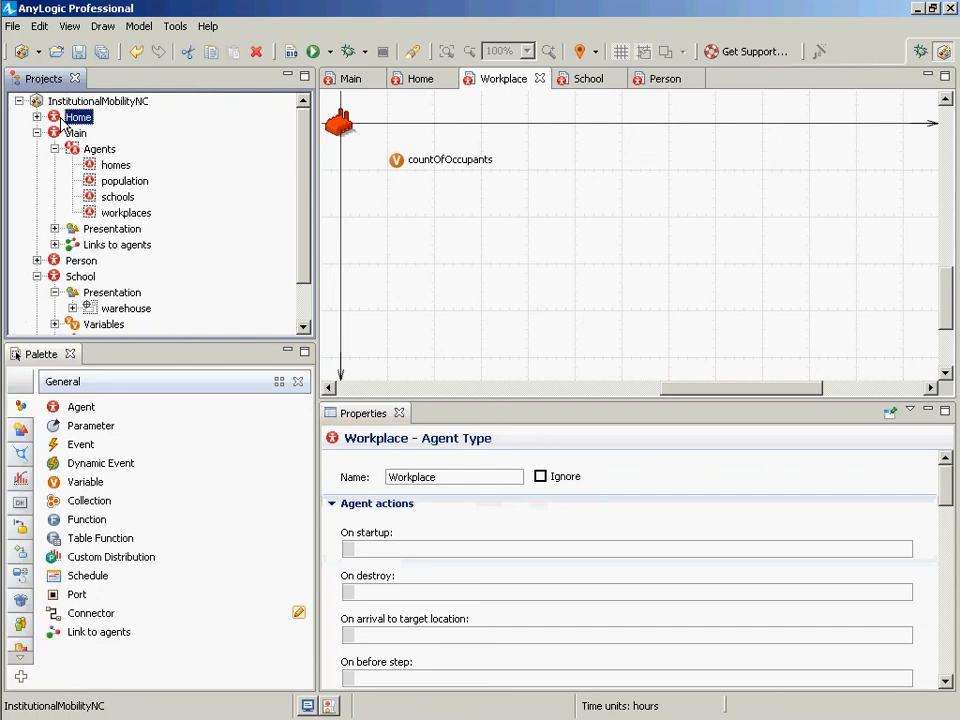
double_click(62, 118)
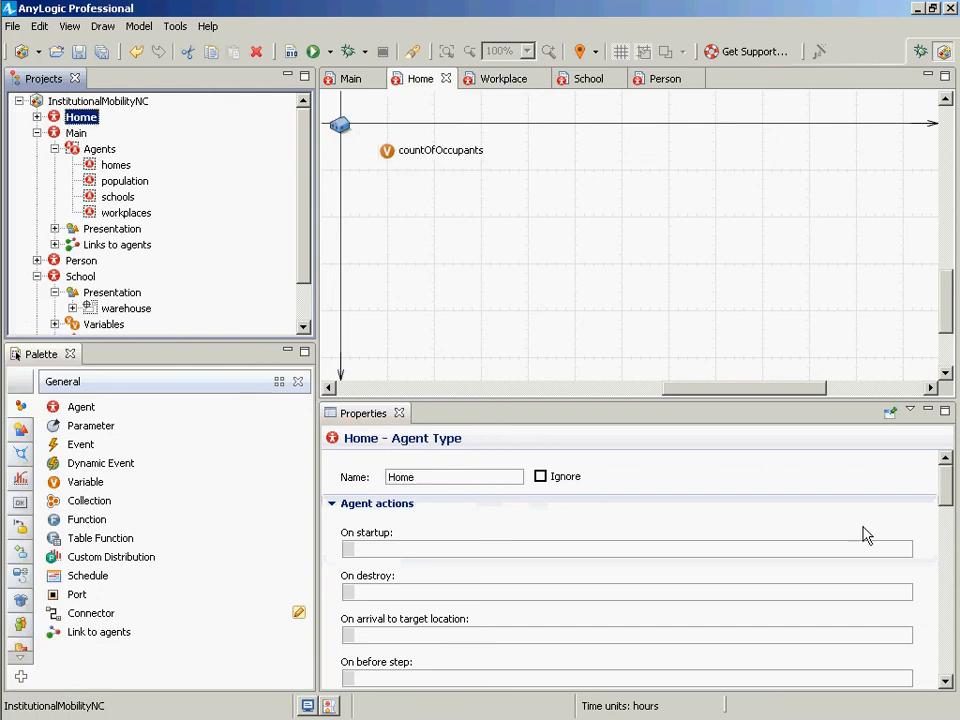
mouse_move(946, 485)
left_mouse_down()
mouse_move(950, 632)
mouse_move(955, 470)
left_mouse_up()
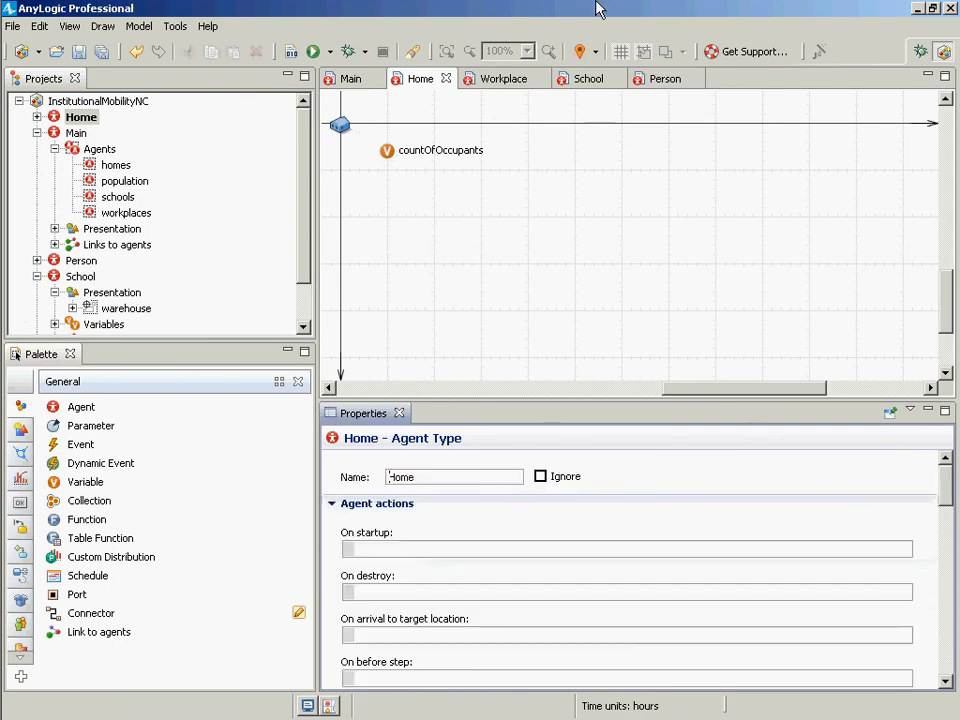
left_click(346, 131)
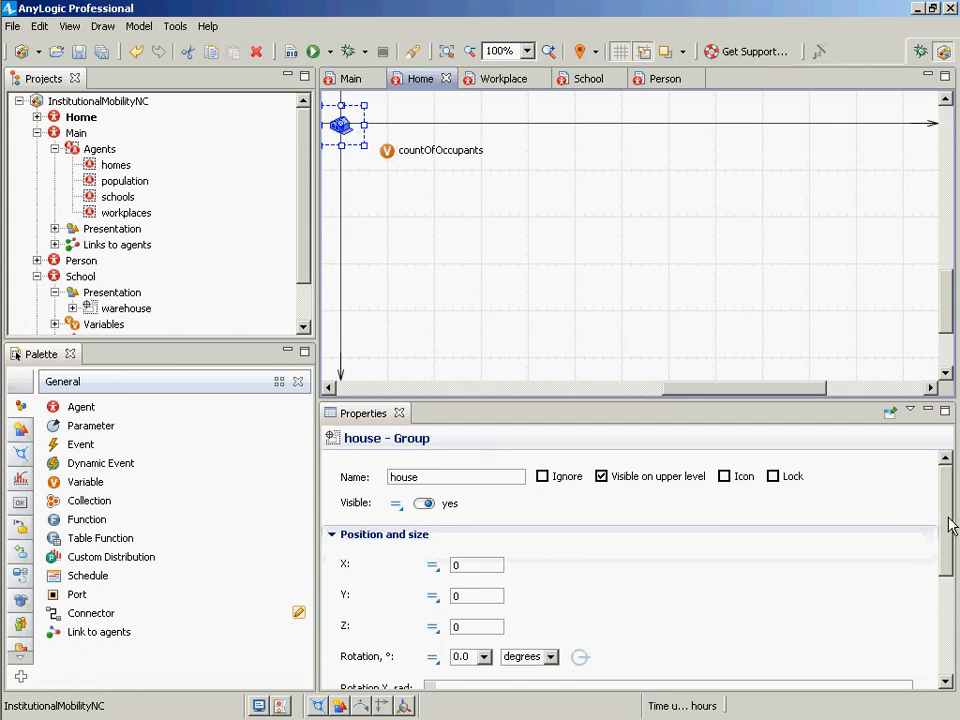
left_click_drag(951, 519, 951, 610)
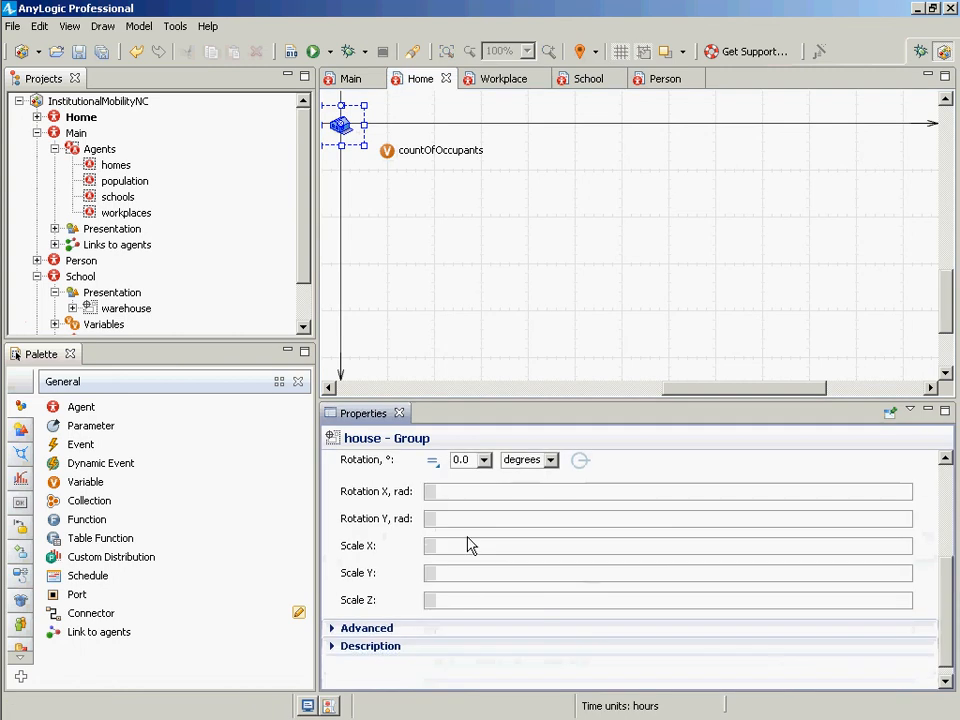
left_click(470, 548)
type("countOfOccupants")
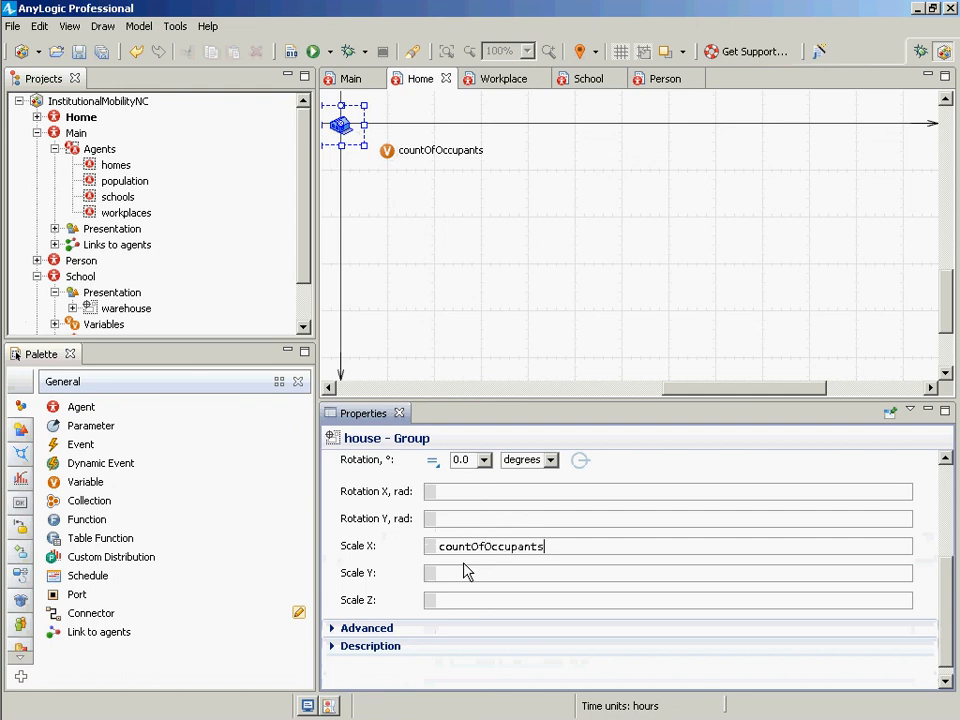
key("Home")
type("0.5+")
key("ctrl+a")
key("ctrl+c")
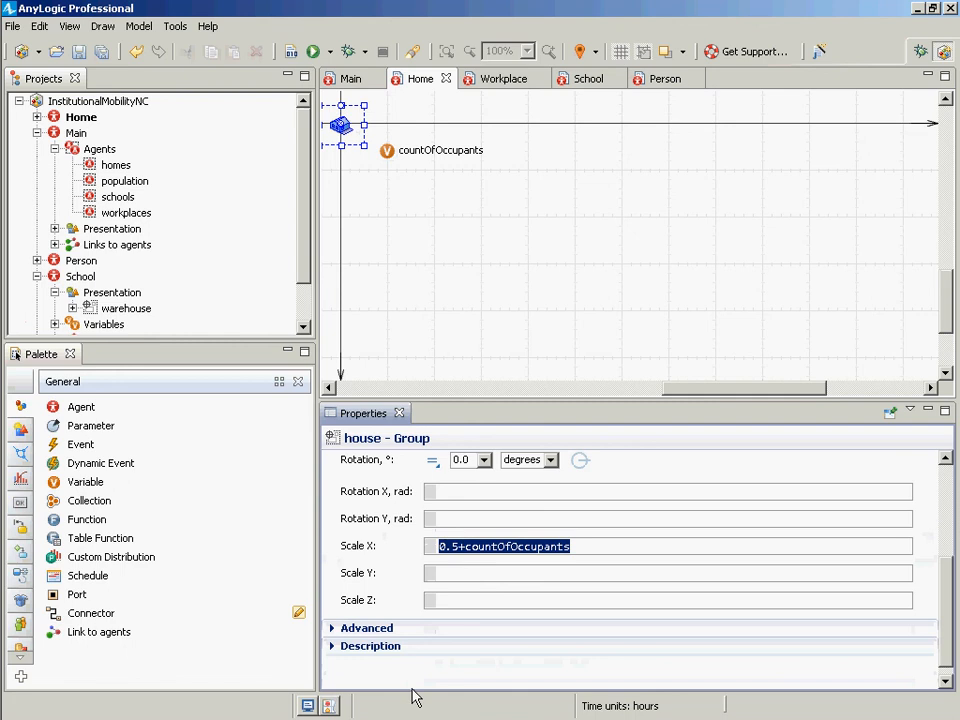
Paste the expression 0.5+countOfOccupants into Scale Y and Scale Z of the house group.
left_click(473, 583)
key("ctrl+v")
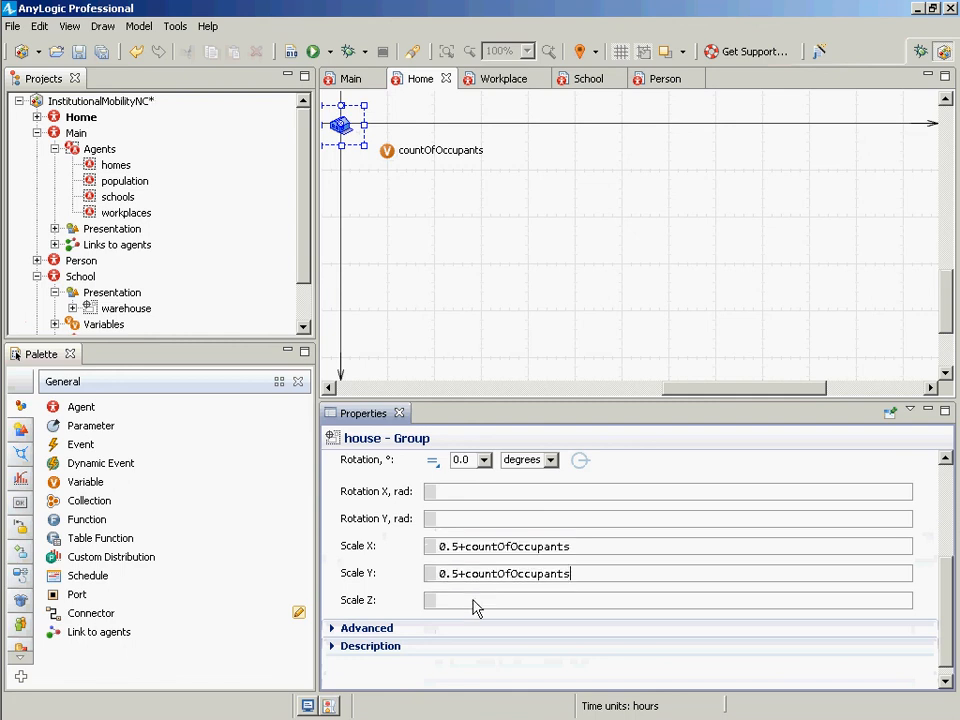
left_click(473, 606)
key("ctrl+v")
key("Left")
key("Left")
key("Left")
key("Right")
key("Right")
key("Right")
Change the house group's Scale X, Scale Y and Scale Z expressions to 0.5+0.1*countOfOccupants.
left_click(458, 549)
type("0.1(")
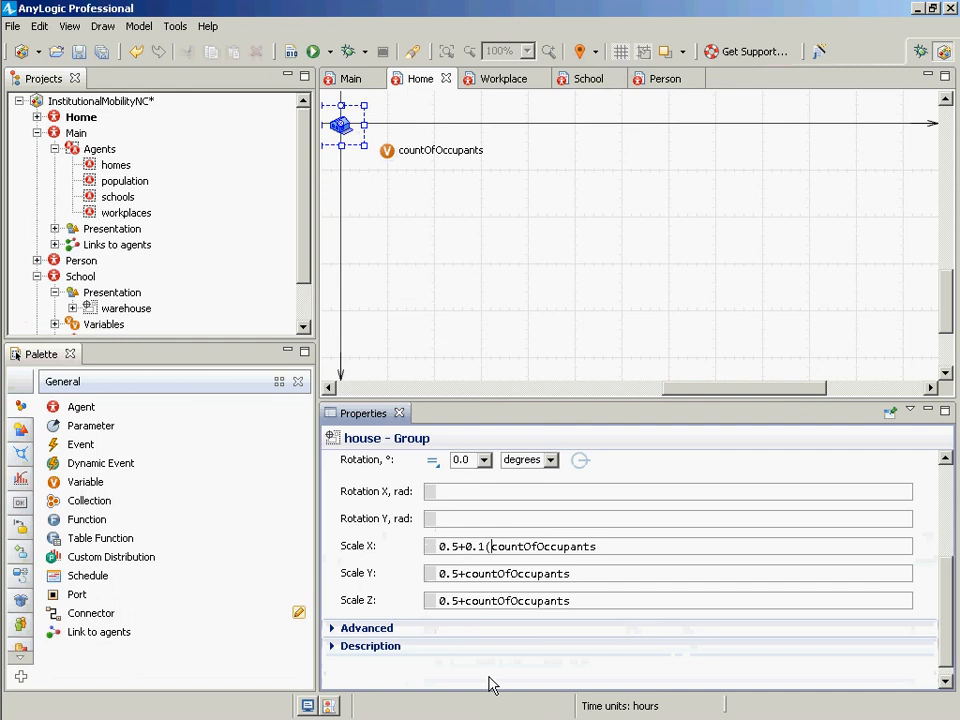
key("BackSpace")
type("*")
key("shift+Left")
key("shift+Left")
key("shift+Left")
key("shift+Left")
left_click(465, 574)
type("0.1*")
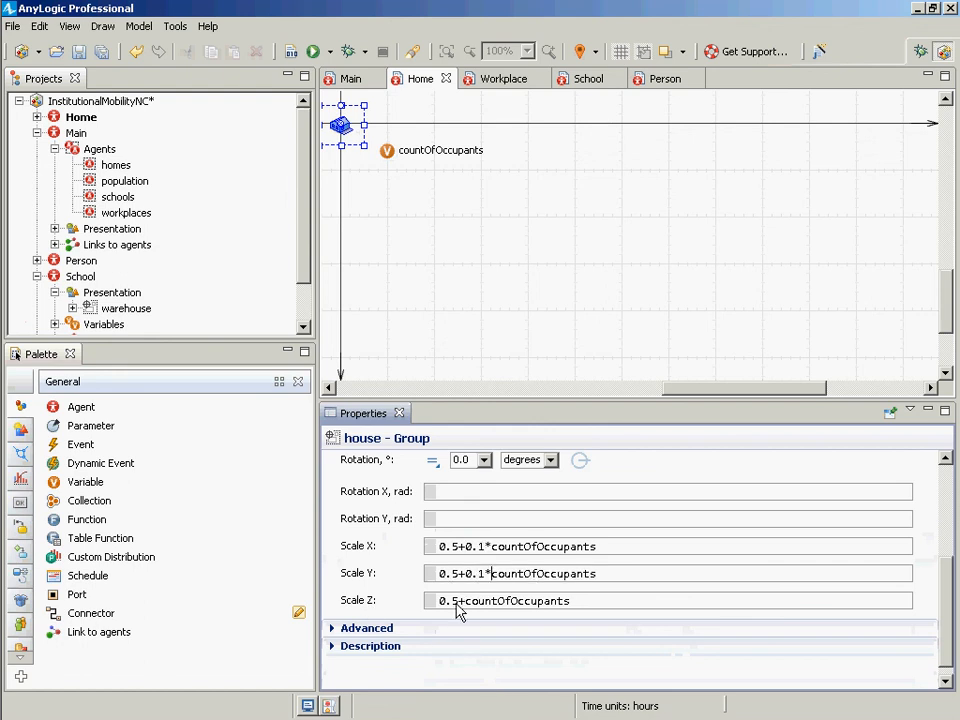
type("0.1*")
Remove the 0.1* factor from the house group's Scale X, Scale Y and Scale Z, restoring 0.5+countOfOccupants.
left_click_drag(600, 561, 321, 579)
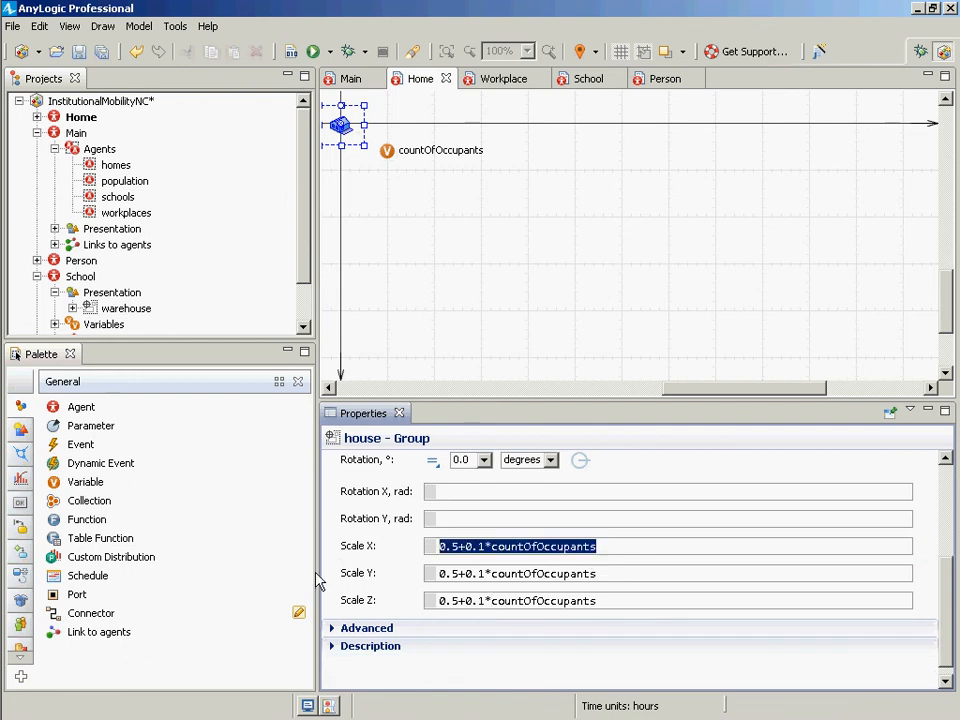
left_click(473, 546)
key("Left")
key("shift+Right")
key("shift+Right")
key("shift+Right")
key("shift+Right")
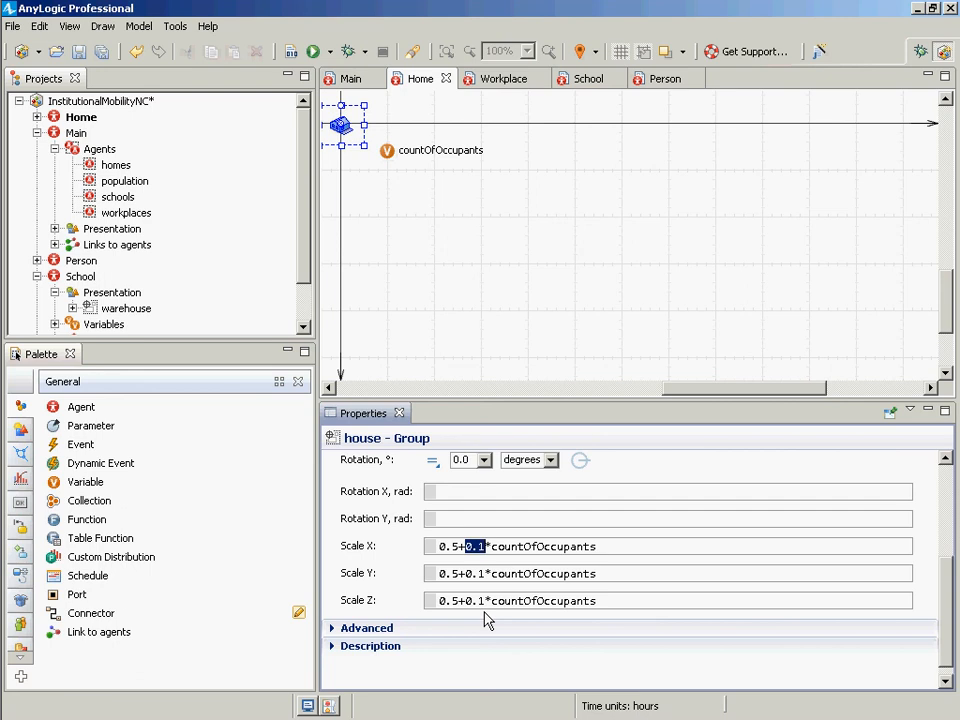
key("Delete")
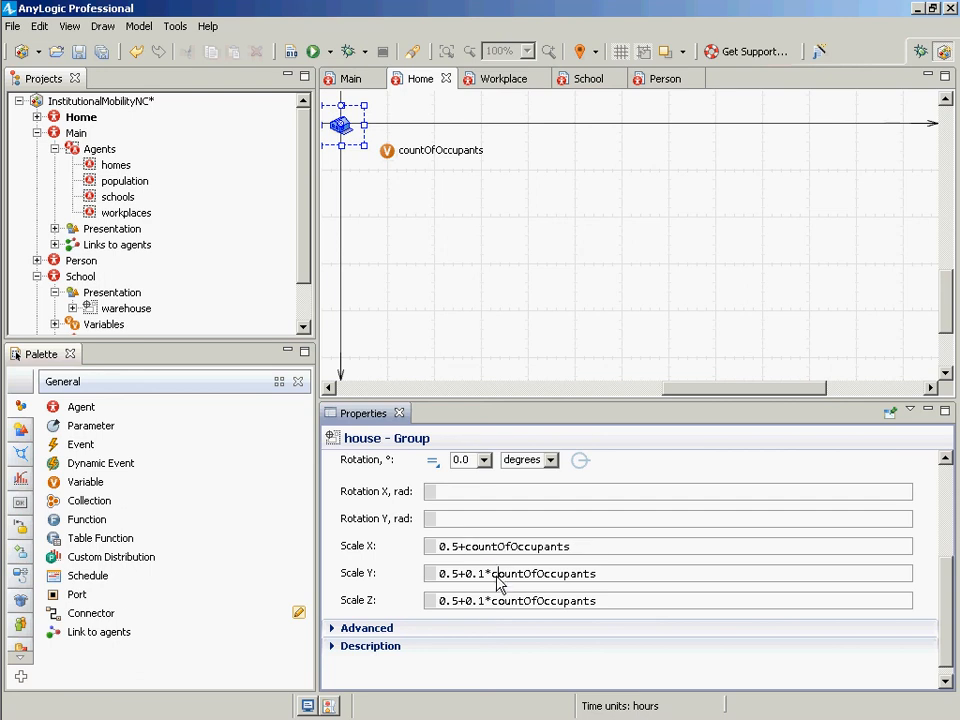
key("BackSpace")
key("BackSpace")
key("BackSpace")
key("BackSpace")
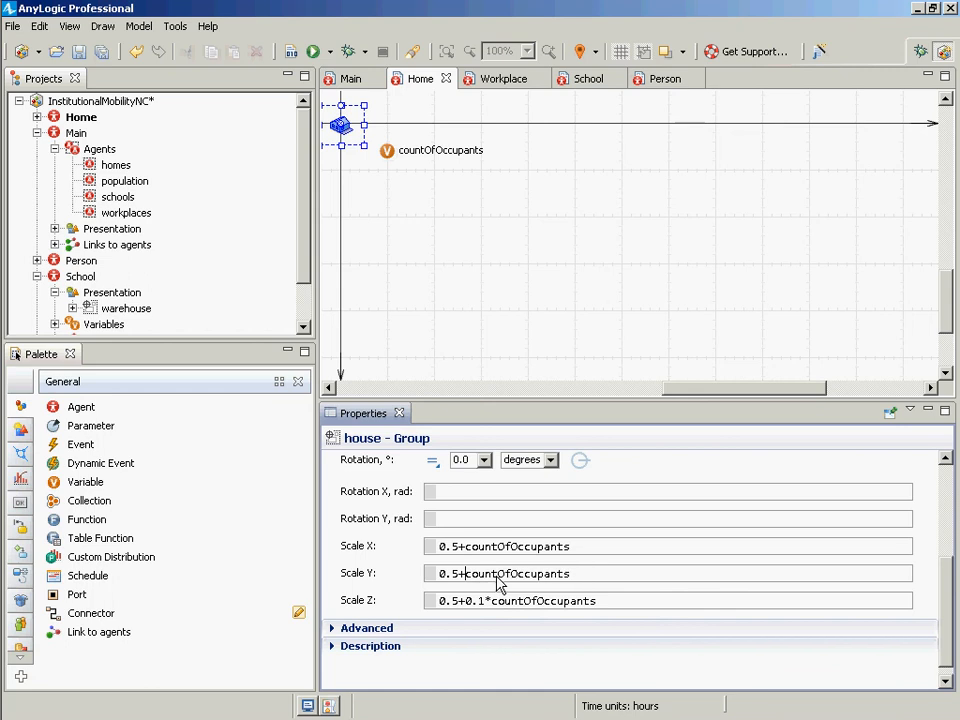
left_click(492, 600)
key("BackSpace")
key("BackSpace")
key("BackSpace")
key("BackSpace")
Save and build the InstitutionalMobilityNC model, and launch its Simulation experiment.
key("ctrl+s")
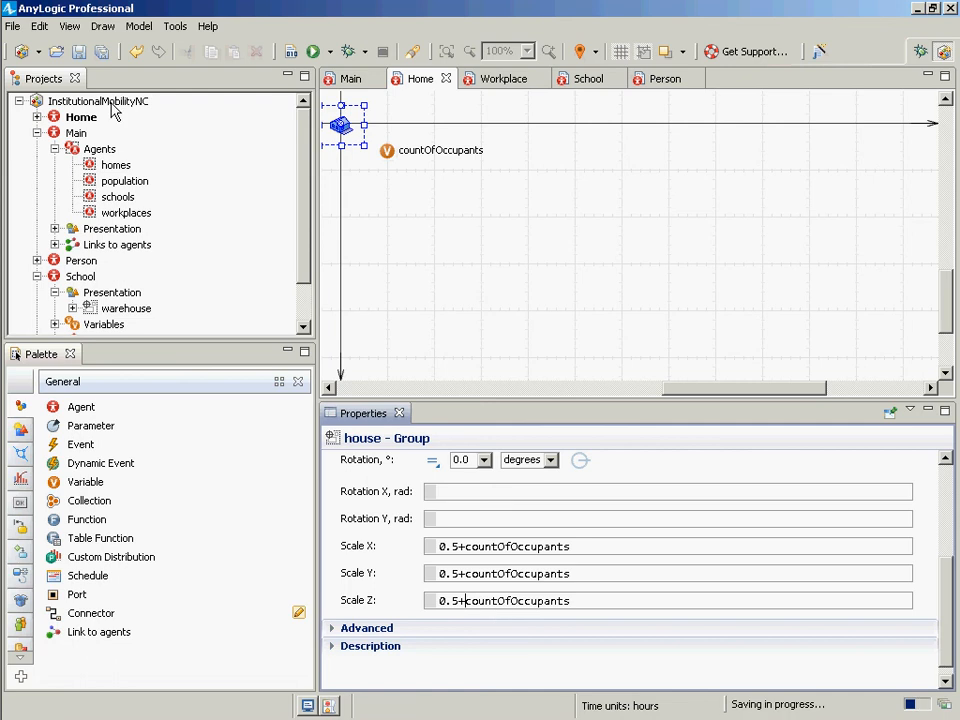
left_click(292, 53)
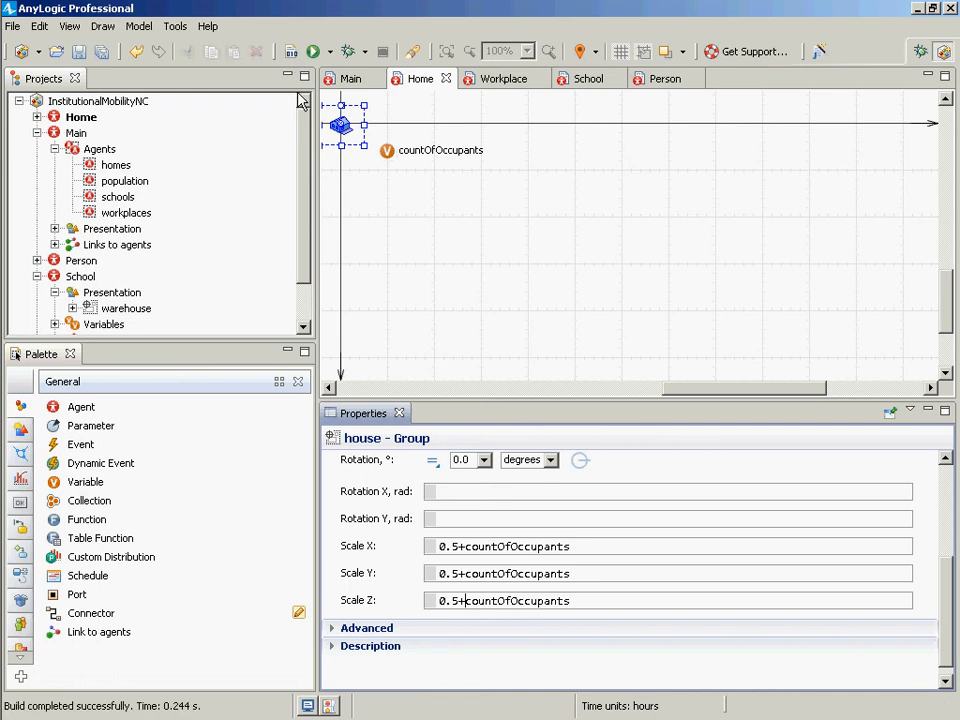
left_click(330, 272)
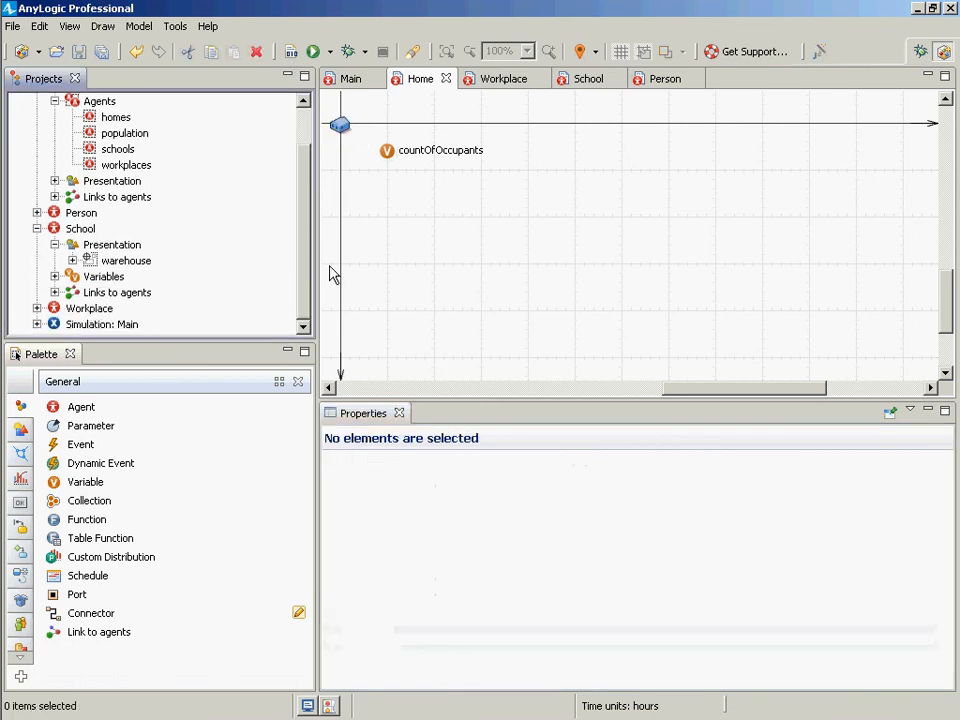
right_click(52, 324)
mouse_move(58, 323)
key("Escape")
right_click(70, 326)
left_click(186, 505)
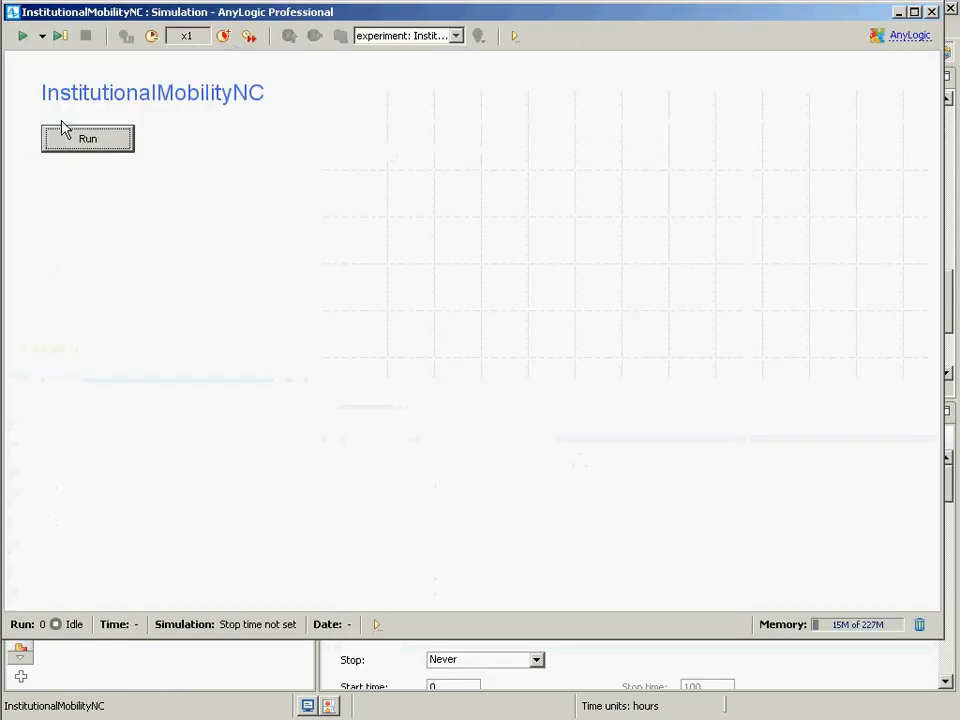
Run the model, watch the houses scale with their occupants at x2 speed, and close the simulation window.
left_click(69, 142)
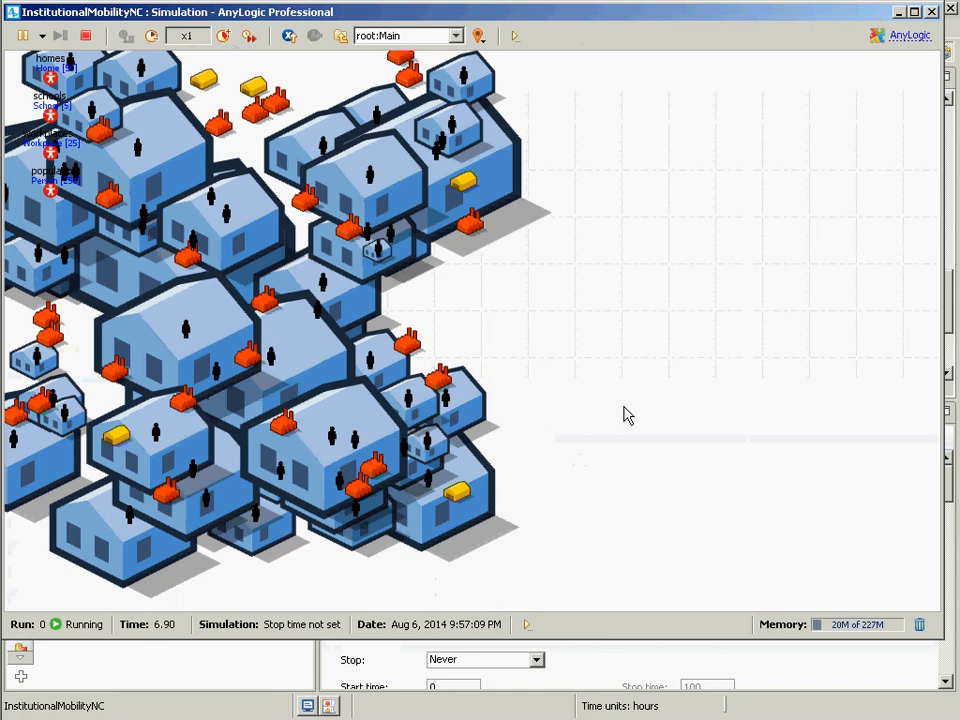
left_click(223, 35)
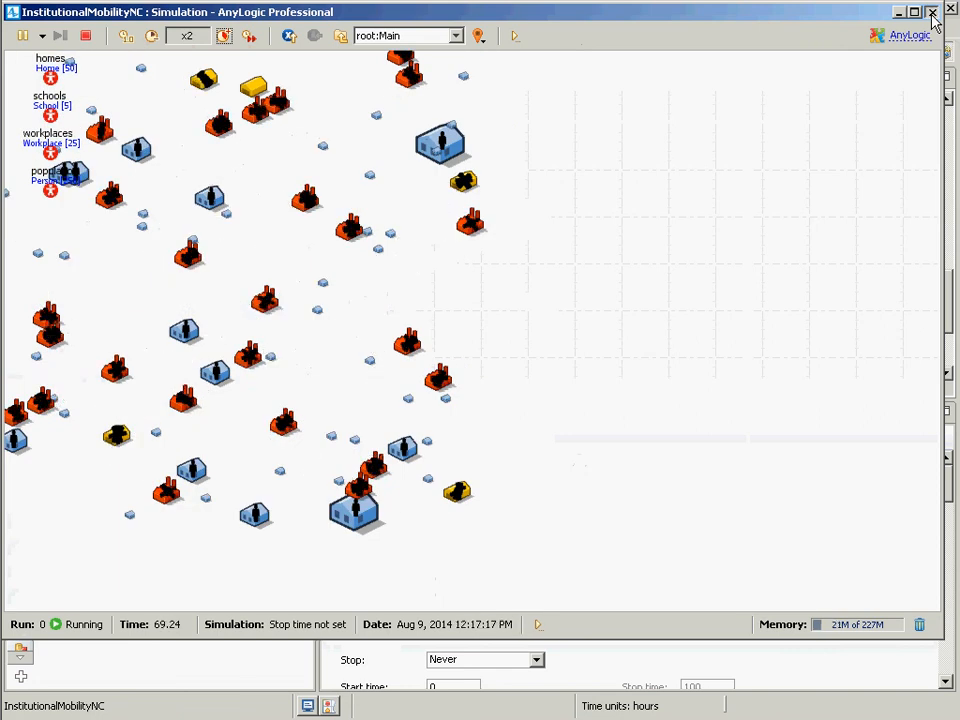
left_click(933, 15)
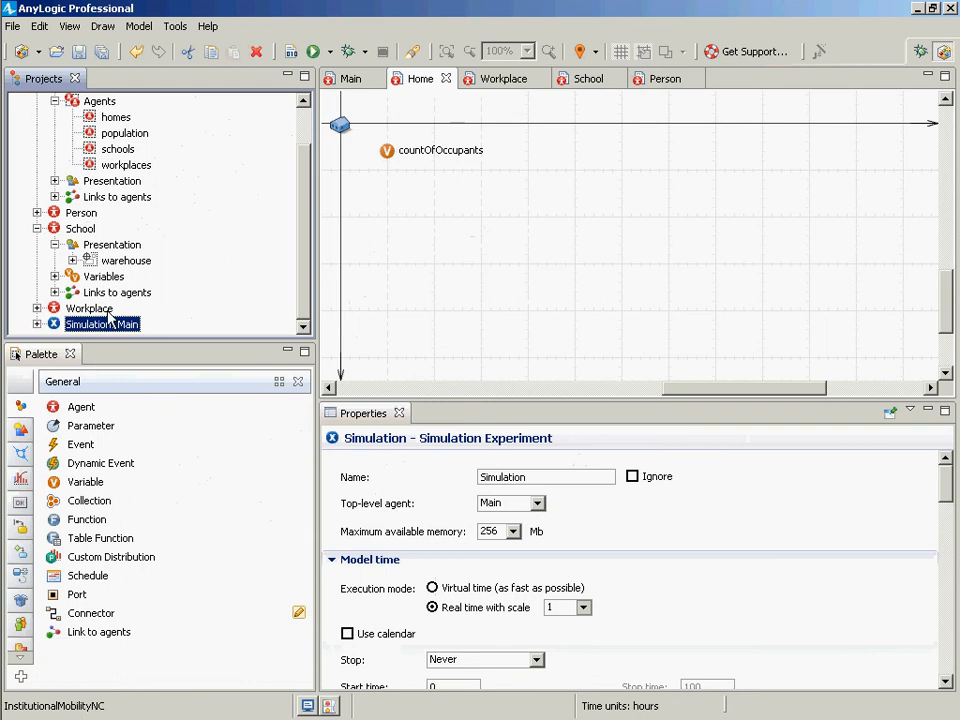
Set the house group's Scale X, Scale Y and Scale Z to 0.5+0.2*countOfOccupants and save the model.
left_click(338, 126)
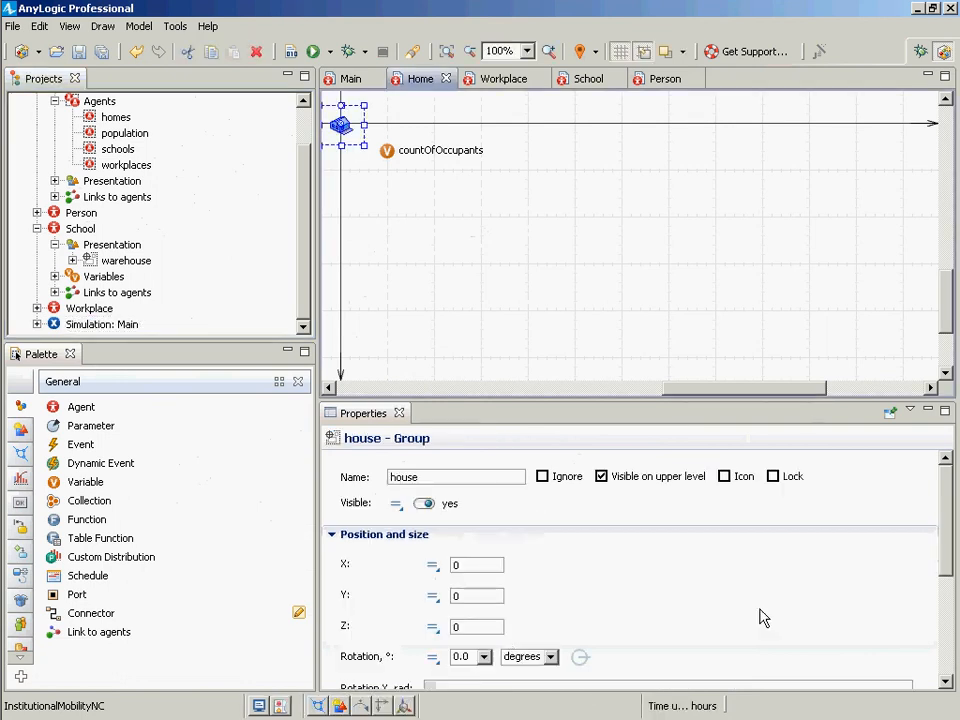
left_click_drag(943, 521, 917, 664)
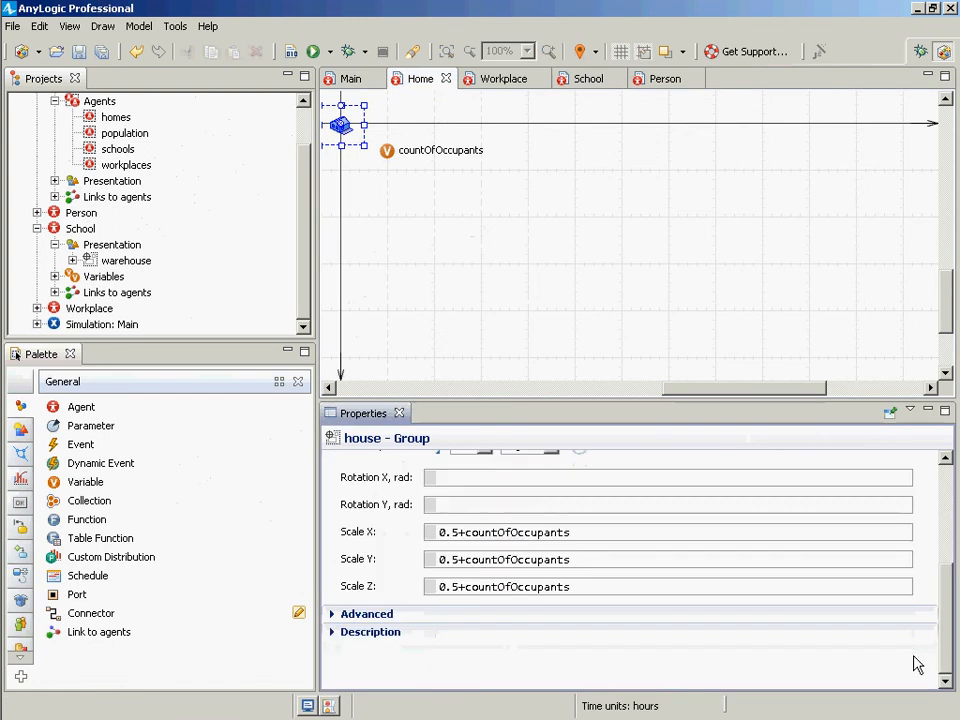
left_click(467, 535)
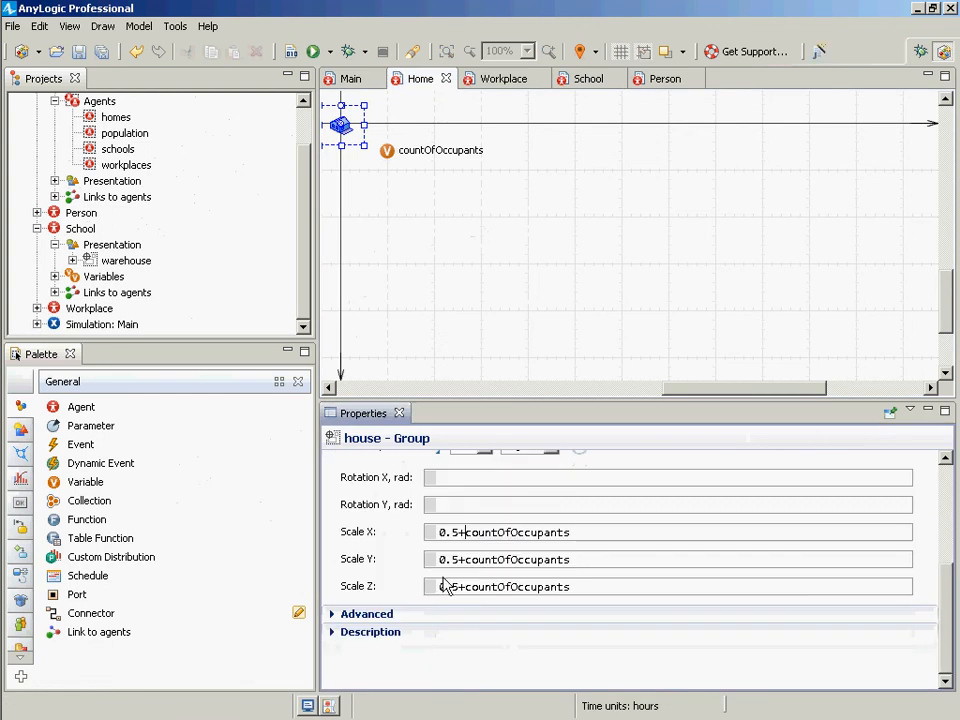
type("0.2*")
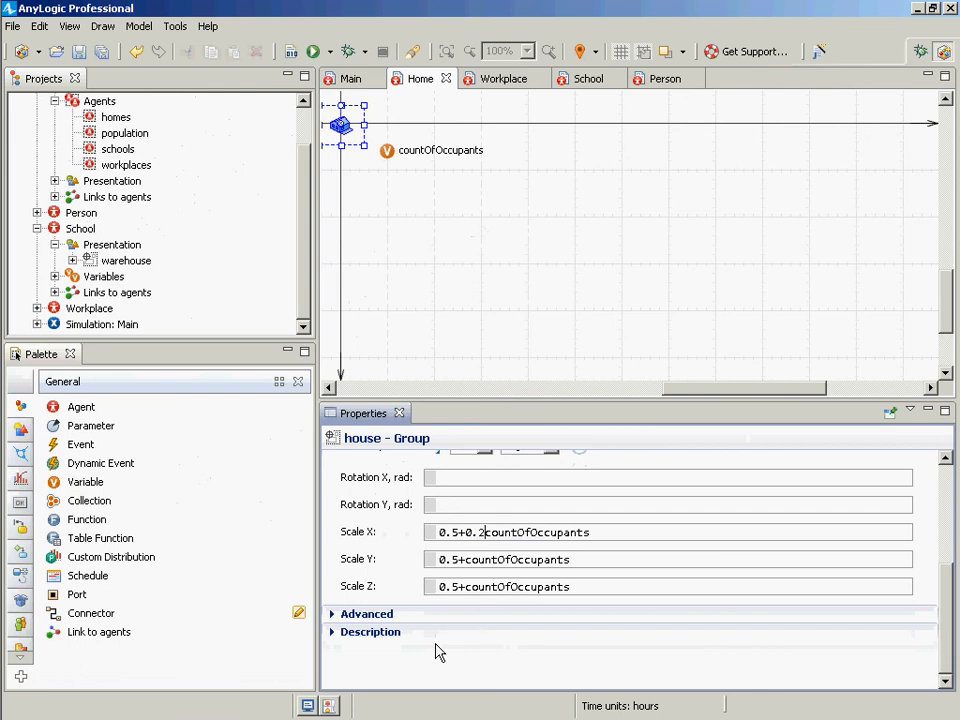
key("shift+Left")
key("shift+Left")
key("shift+Left")
key("shift+Left")
key("ctrl+c")
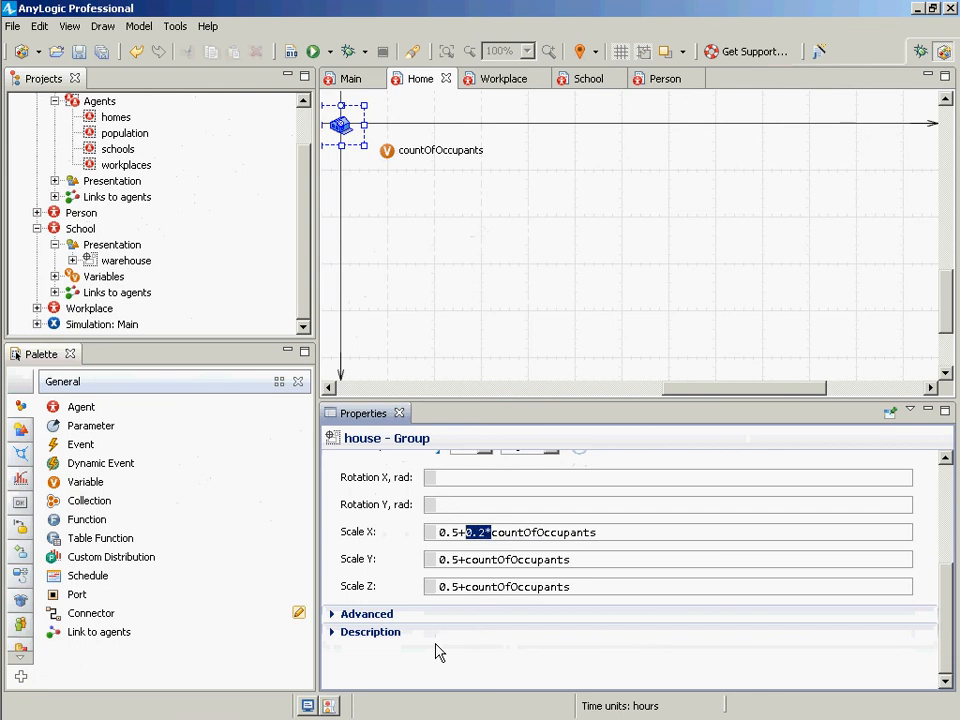
left_click(465, 558)
key("ctrl+v")
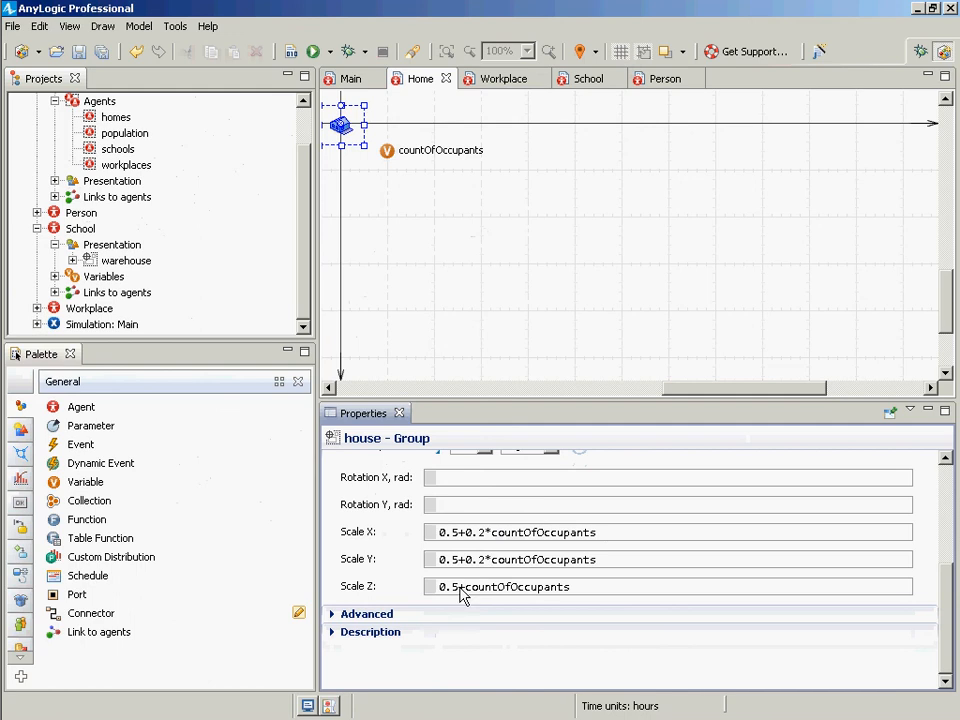
left_click(459, 590)
key("ctrl+v")
key("ctrl+s")
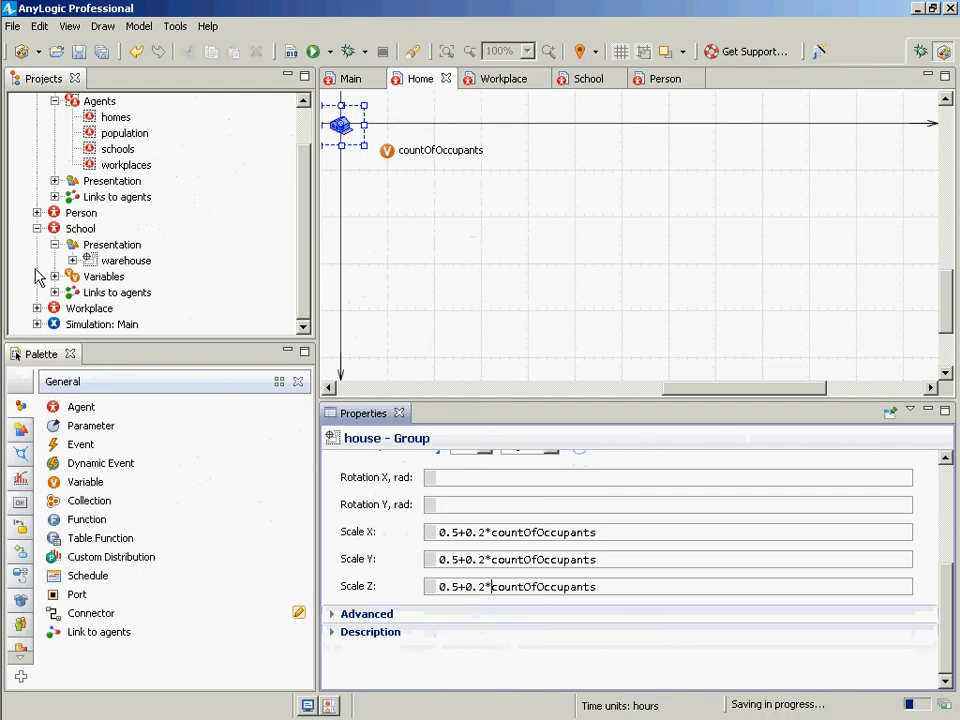
Run the Simulation experiment at increased speed to check the house scaling, and close the simulation window.
left_click(82, 325)
right_click(82, 326)
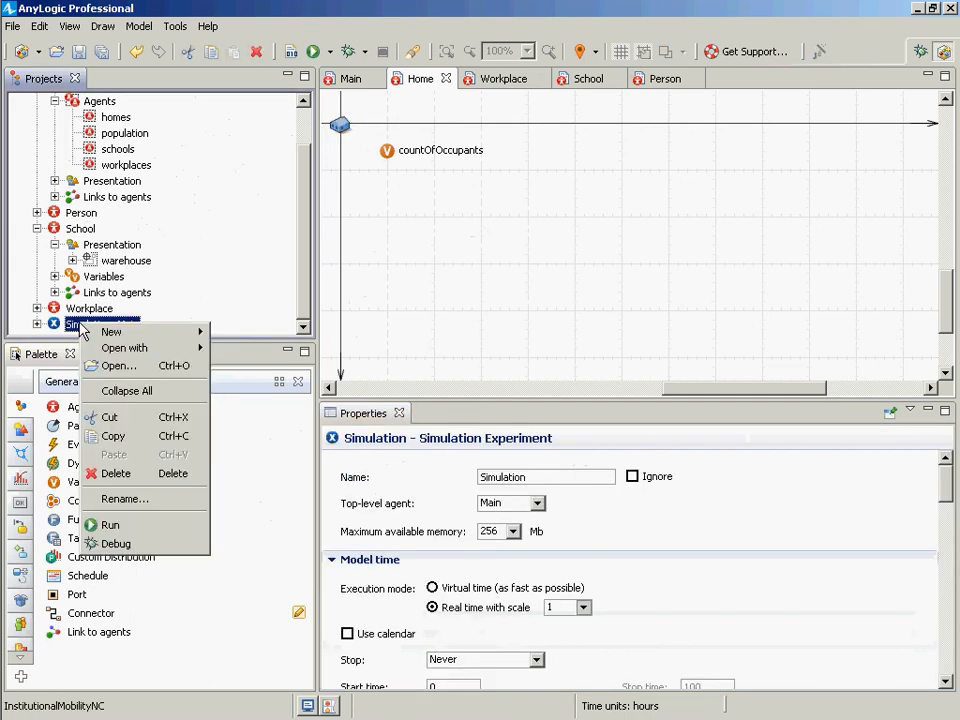
left_click(130, 527)
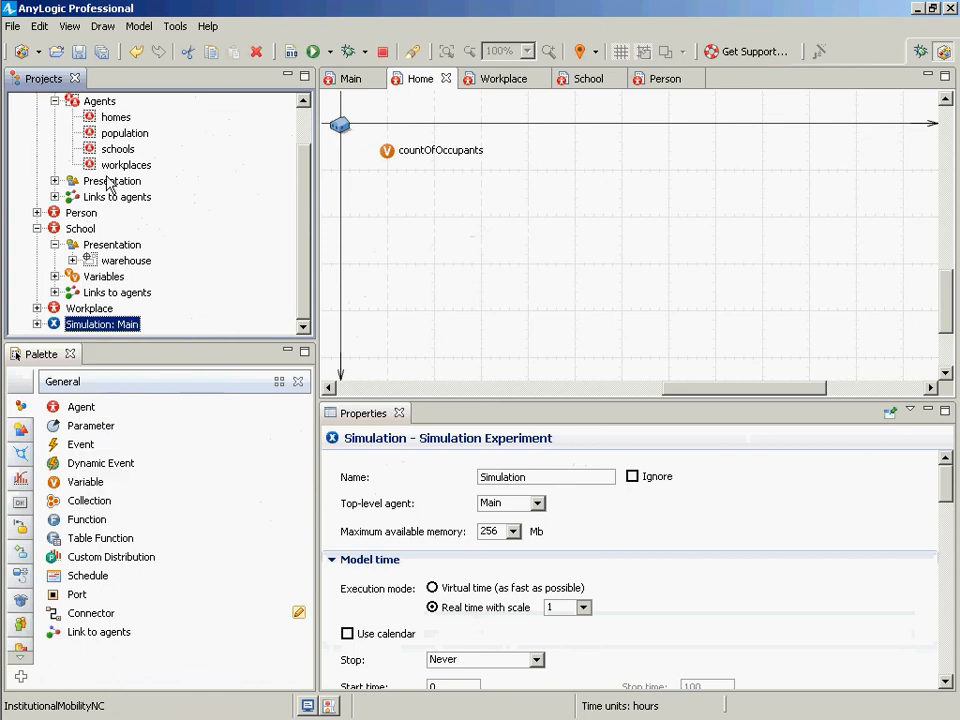
left_click(90, 142)
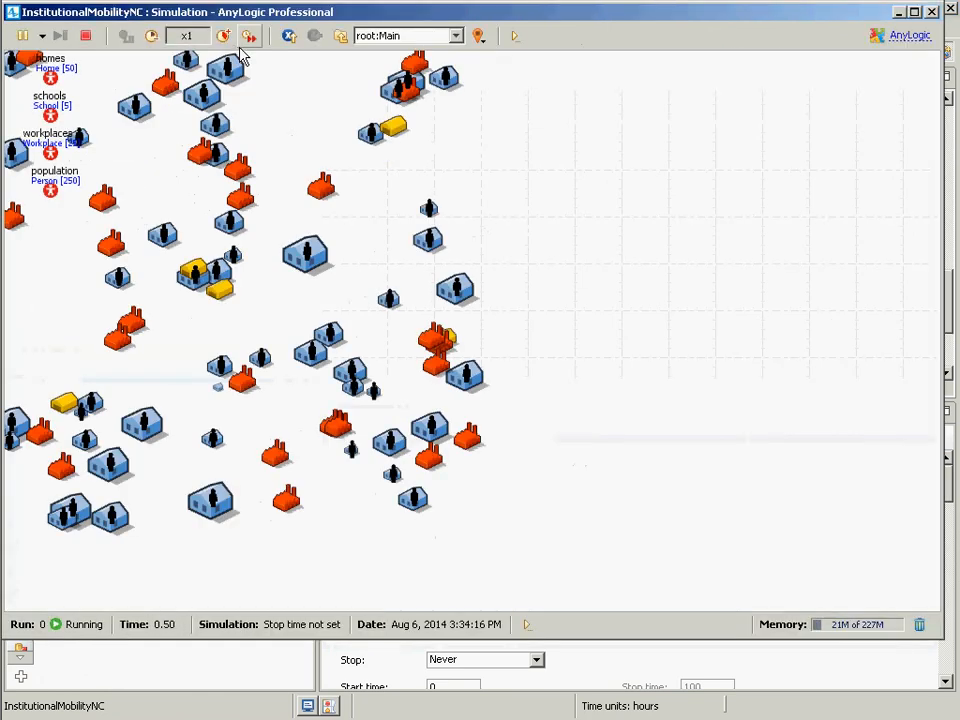
left_click(222, 36)
left_click(222, 36)
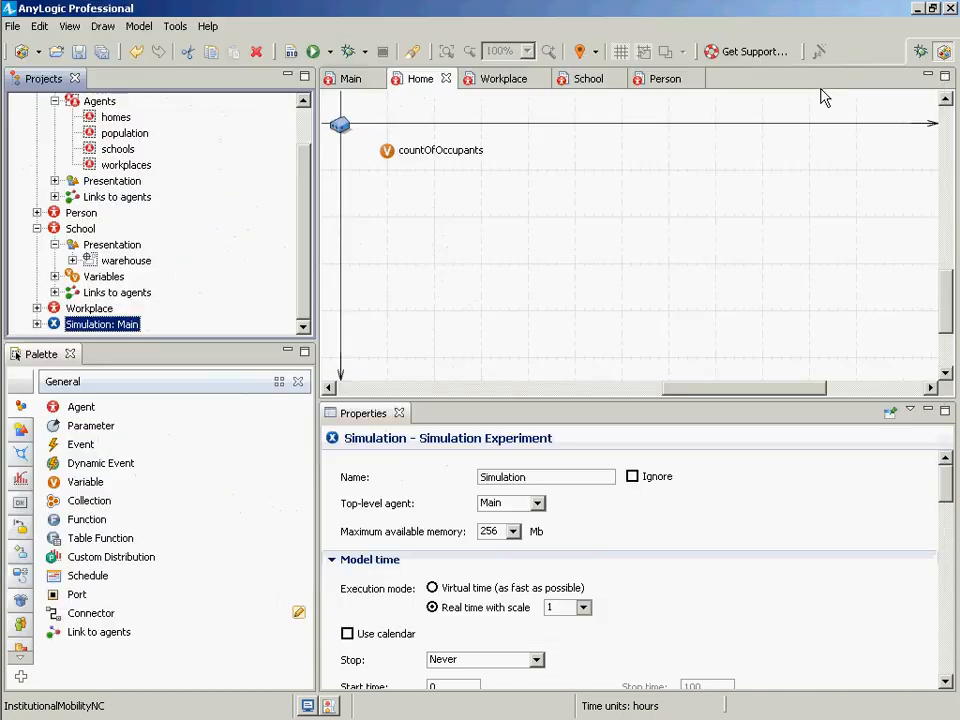
left_click(932, 12)
In the Workplace agent type, set the factory group's Scale X to 0.5+0.1*countOfOccupants.
double_click(85, 309)
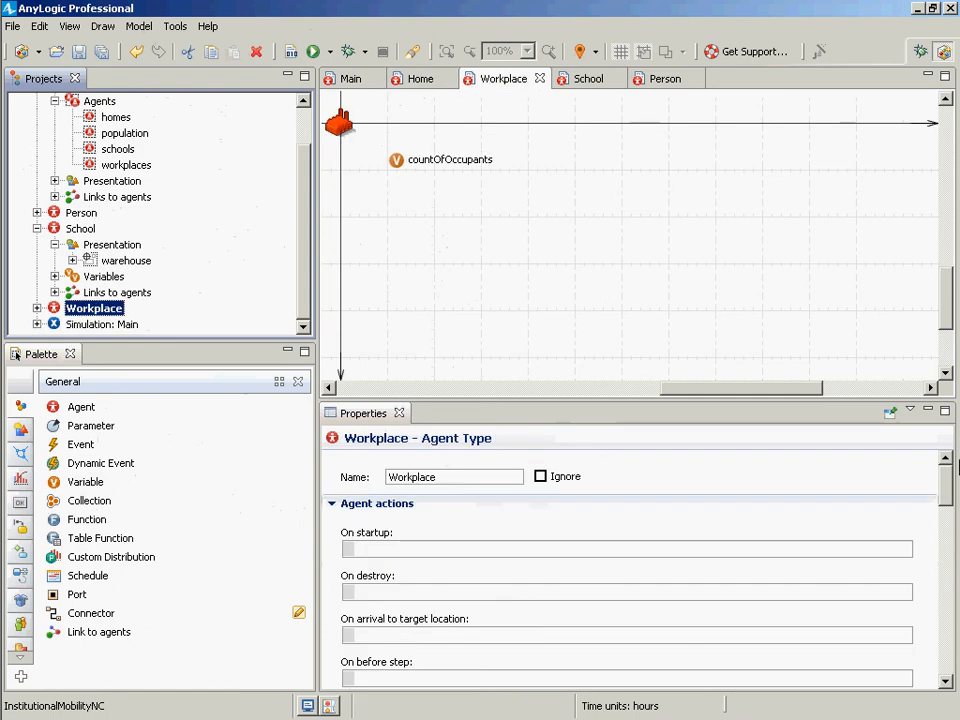
left_click(340, 122)
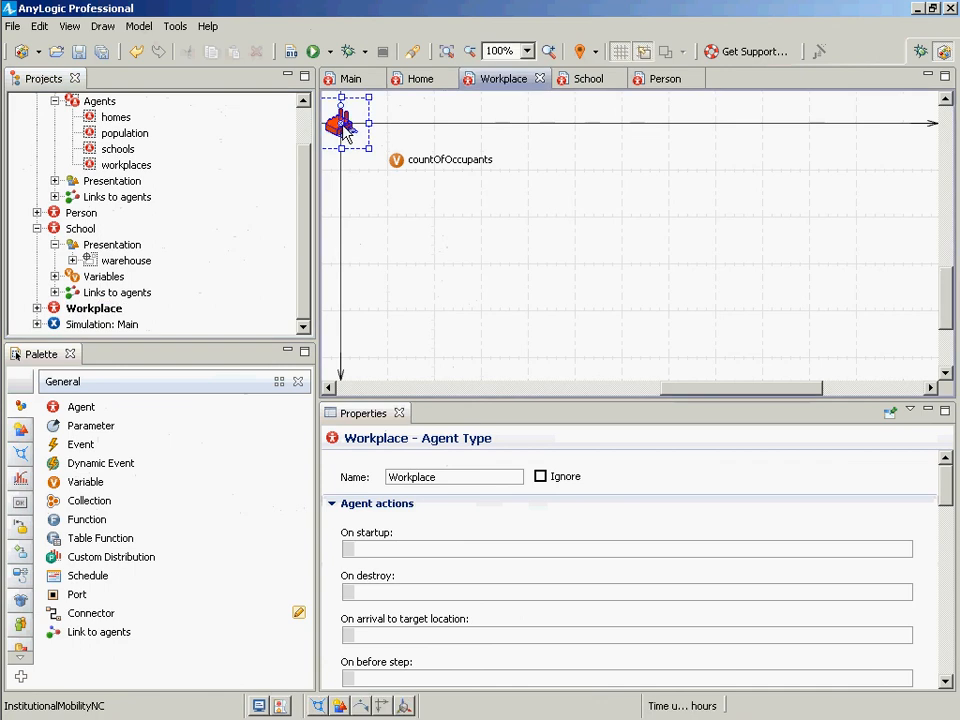
scroll(921, 656, "down", 5)
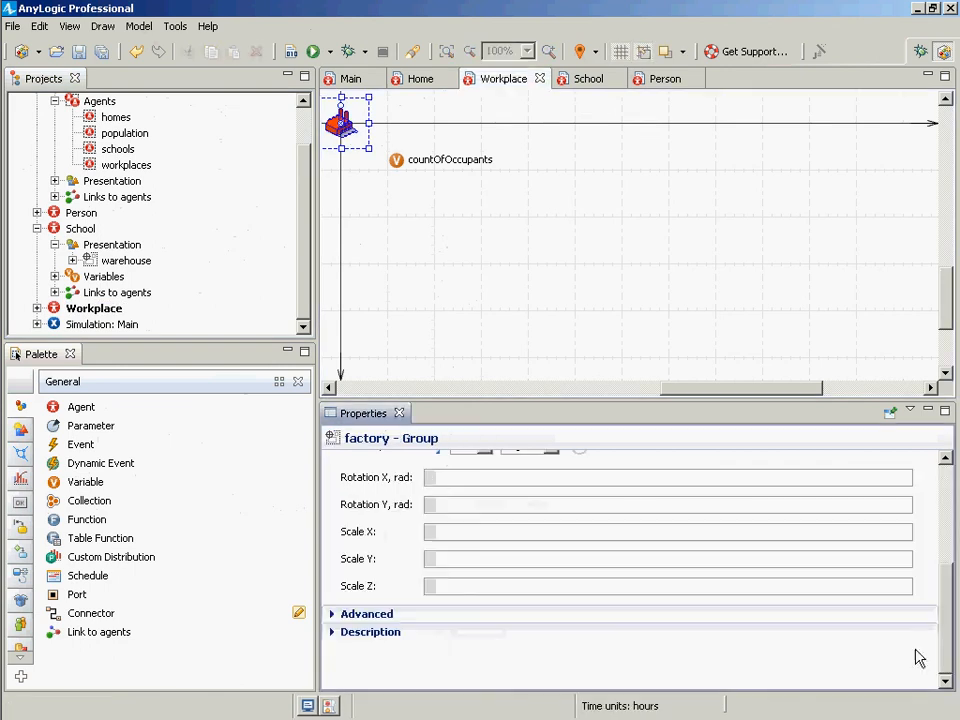
left_click(440, 540)
type("0.5")
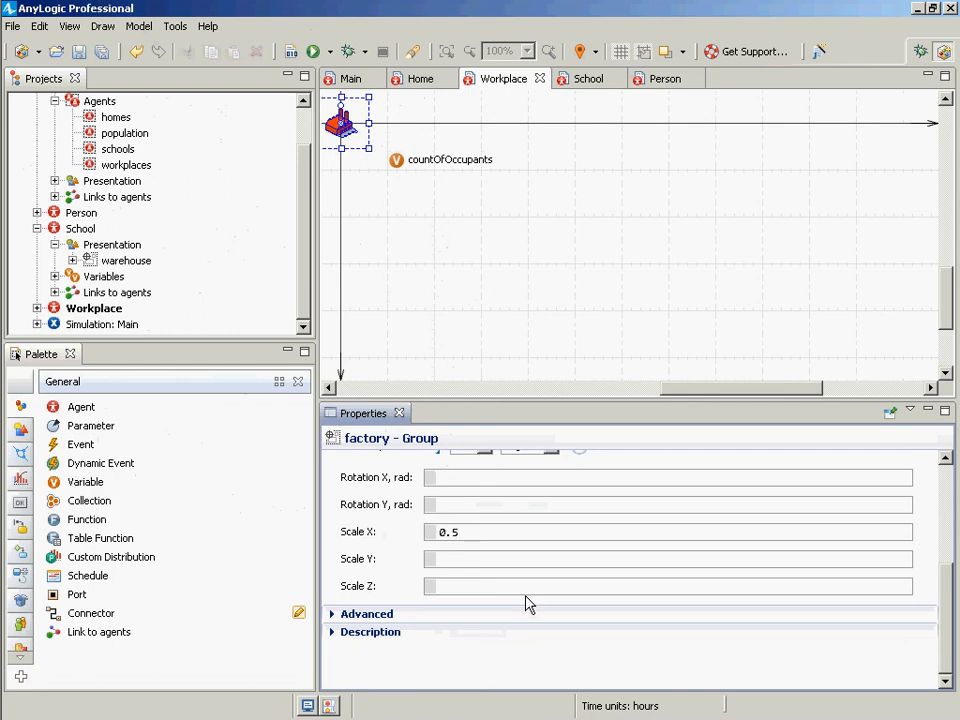
type("+0.1*count")
key("ctrl+space")
key("Return")
Copy the factory group's Scale X expression into Scale Y and Scale Z, and save the model.
key("ctrl+shift+Left")
key("ctrl+shift+Left")
key("ctrl+shift+Left")
key("ctrl+shift+Left")
key("ctrl+shift+Left")
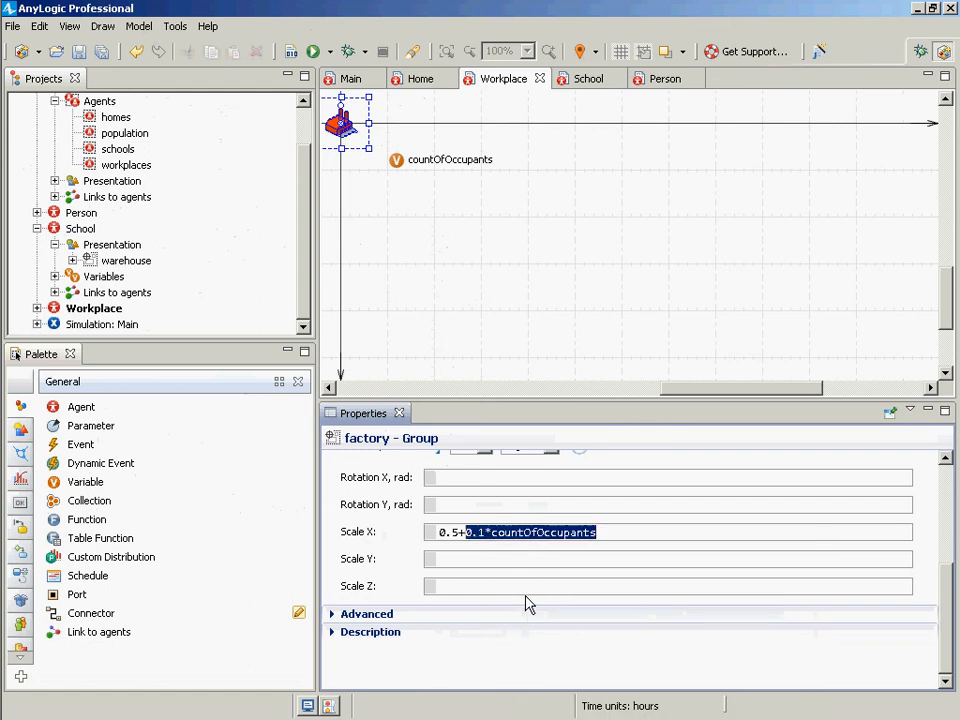
key("ctrl+shift+Left")
key("ctrl+shift+Left")
key("ctrl+c")
left_click(523, 560)
key("ctrl+v")
left_click(503, 587)
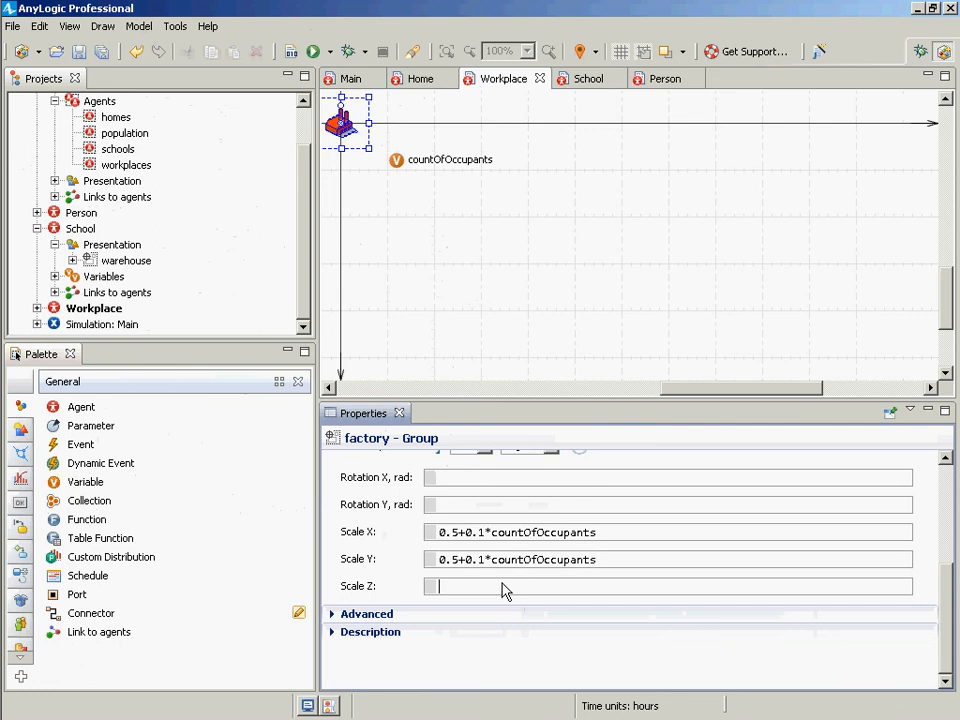
key("ctrl+v")
key("ctrl+s")
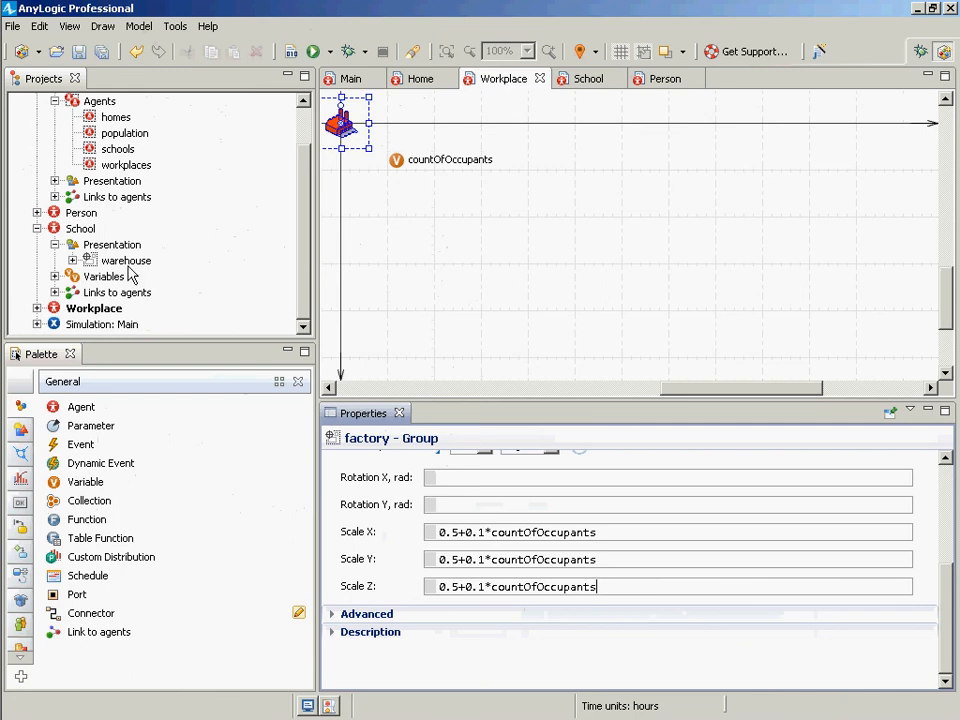
In the School agent type, set the warehouse group's Scale X to 0.5+0.05*countOfOccupants.
left_click(86, 230)
double_click(86, 230)
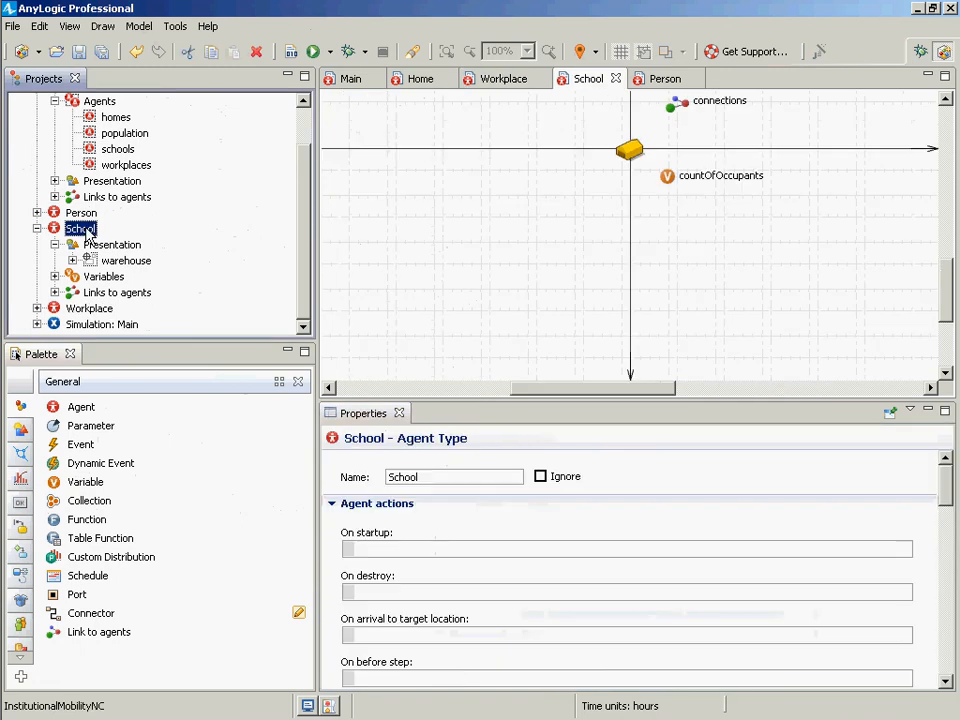
left_click(632, 150)
scroll(940, 521, "down", 5)
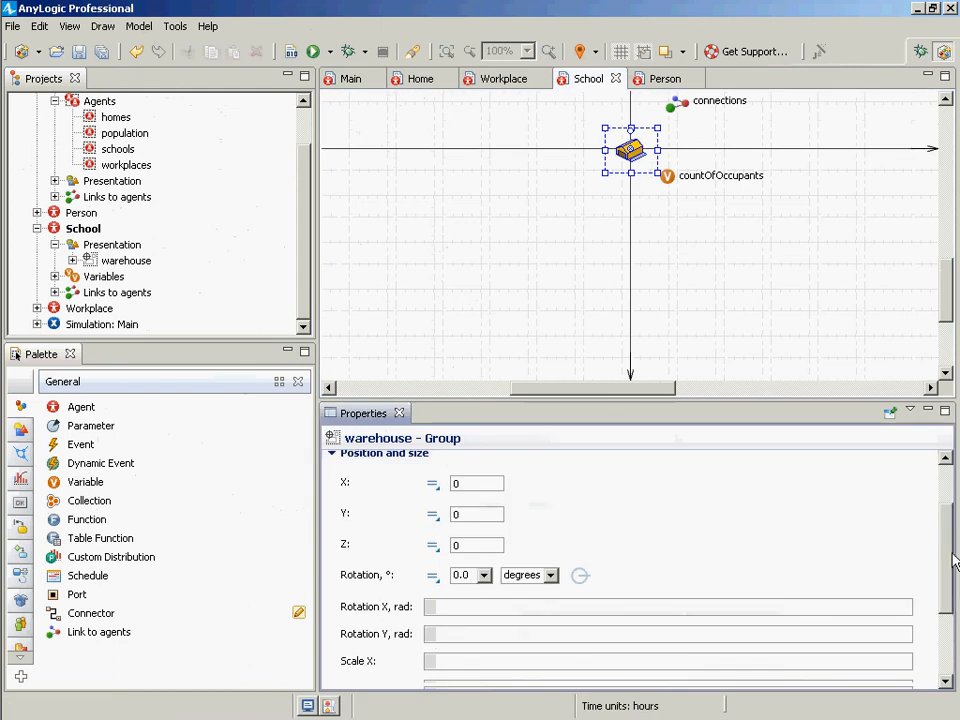
left_click(439, 532)
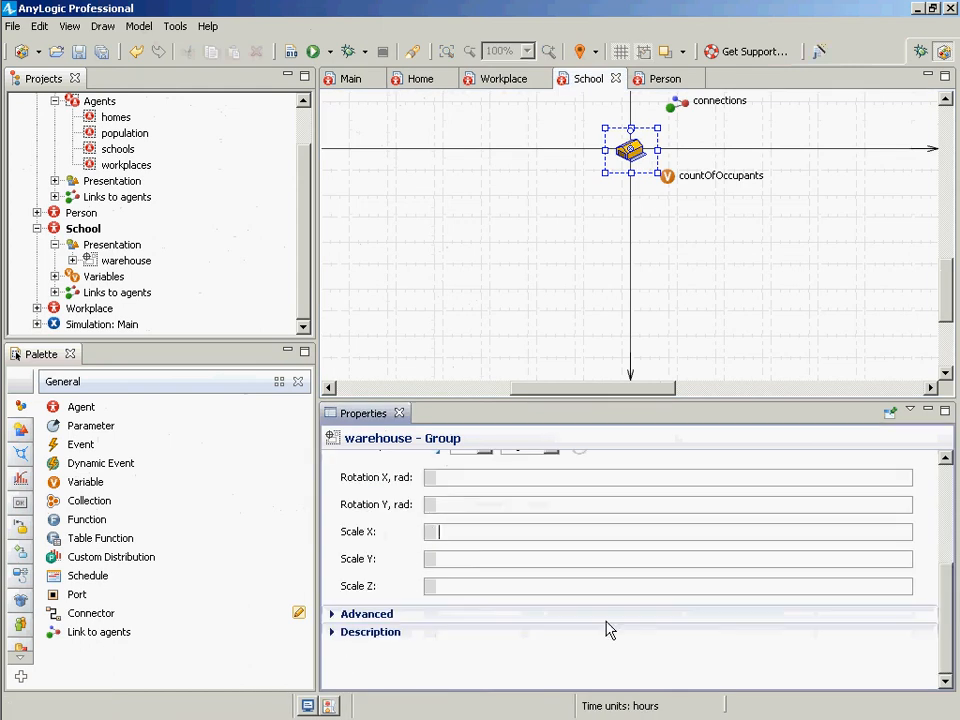
key("ctrl+v")
key("ctrl+Left")
key("ctrl+Left")
key("ctrl+Left")
key("Delete")
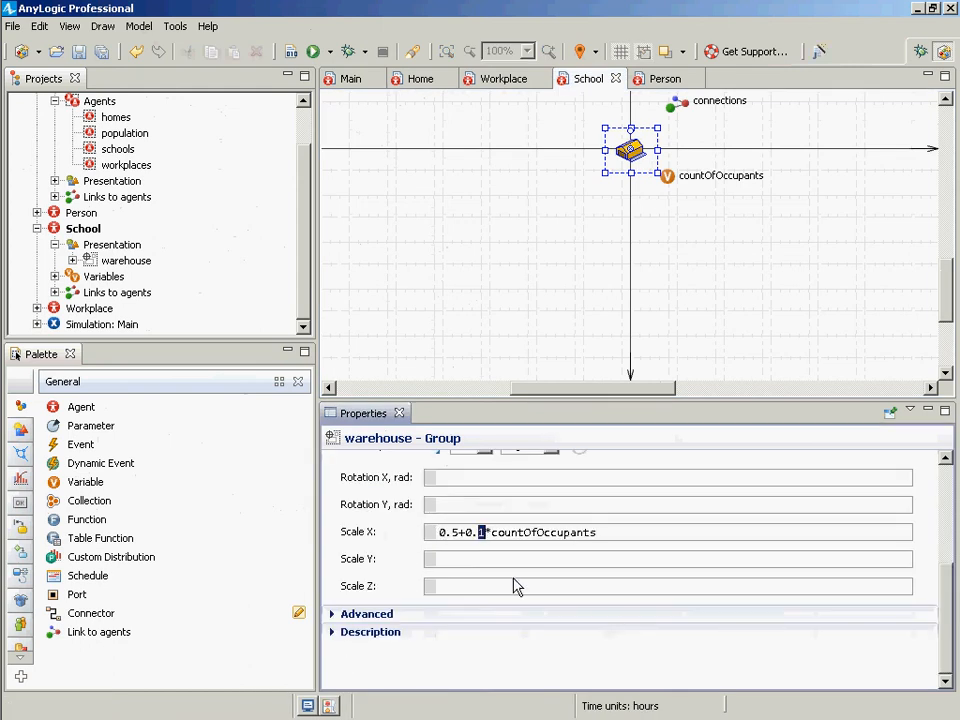
type("05")
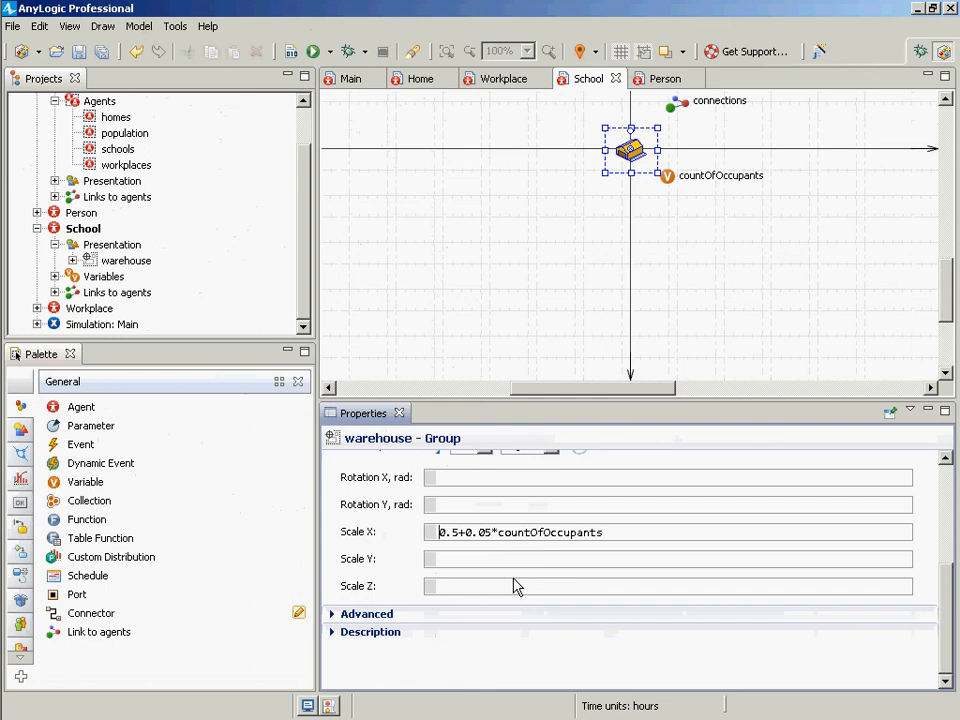
Copy the warehouse group's Scale X expression into Scale Y and Scale Z, and save the model.
key("ctrl+a")
key("ctrl+c")
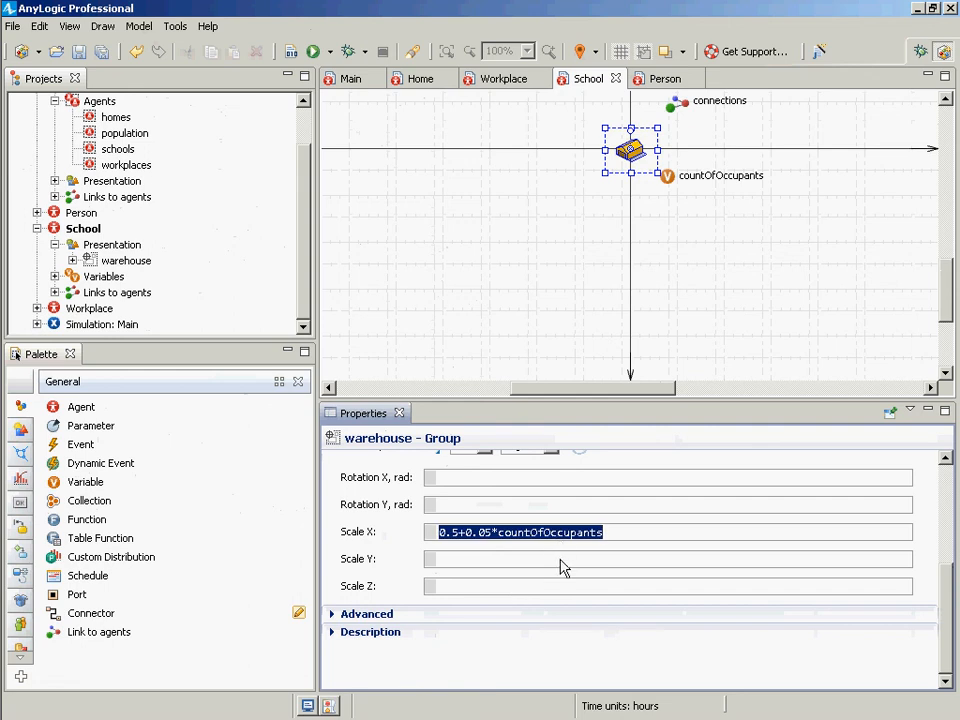
left_click(560, 562)
key("ctrl+v")
left_click(548, 588)
key("ctrl+v")
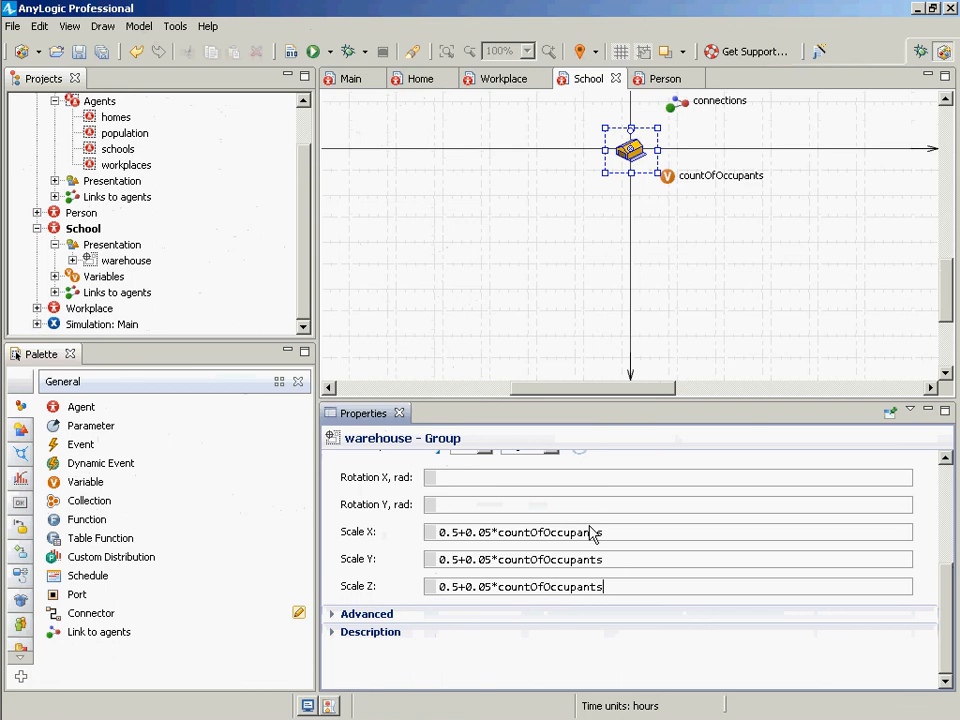
key("ctrl+s")
key("ctrl+shift+Left")
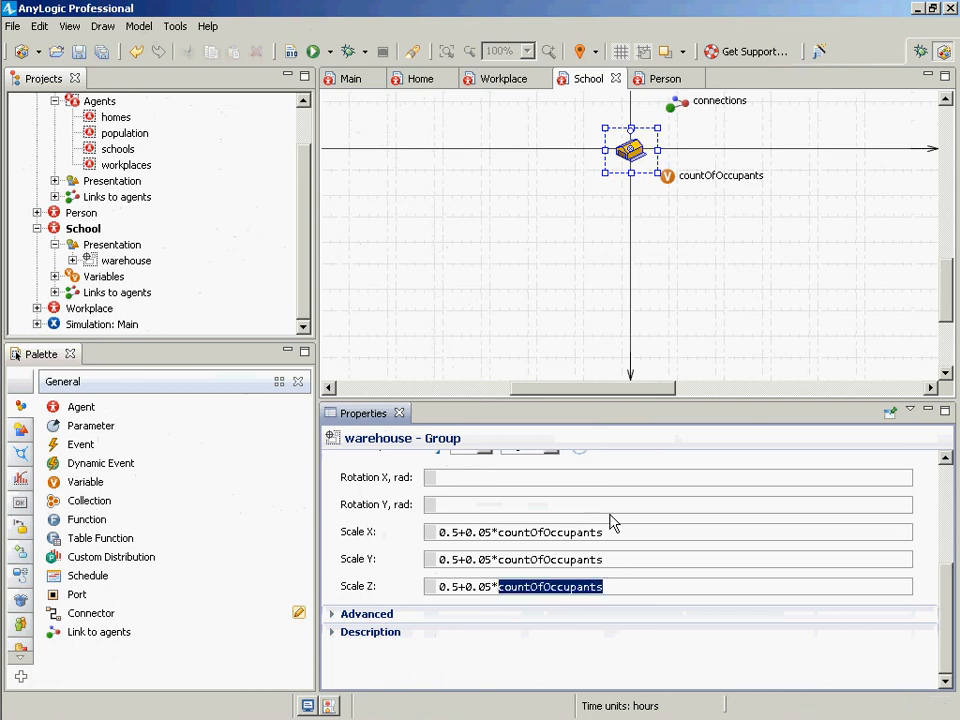
key("ctrl+shift+Left")
key("ctrl+shift+Left")
key("ctrl+shift+Left")
key("ctrl+shift+Left")
key("ctrl+shift+Left")
key("ctrl+shift+Left")
key("ctrl+shift+Left")
key("ctrl+shift+Left")
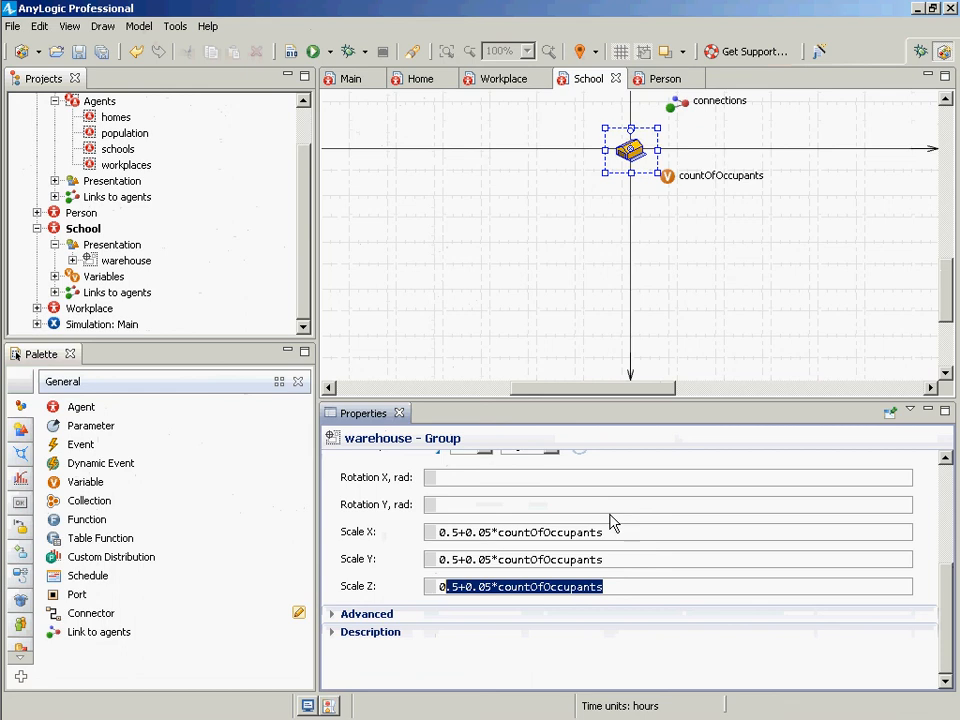
type("get")
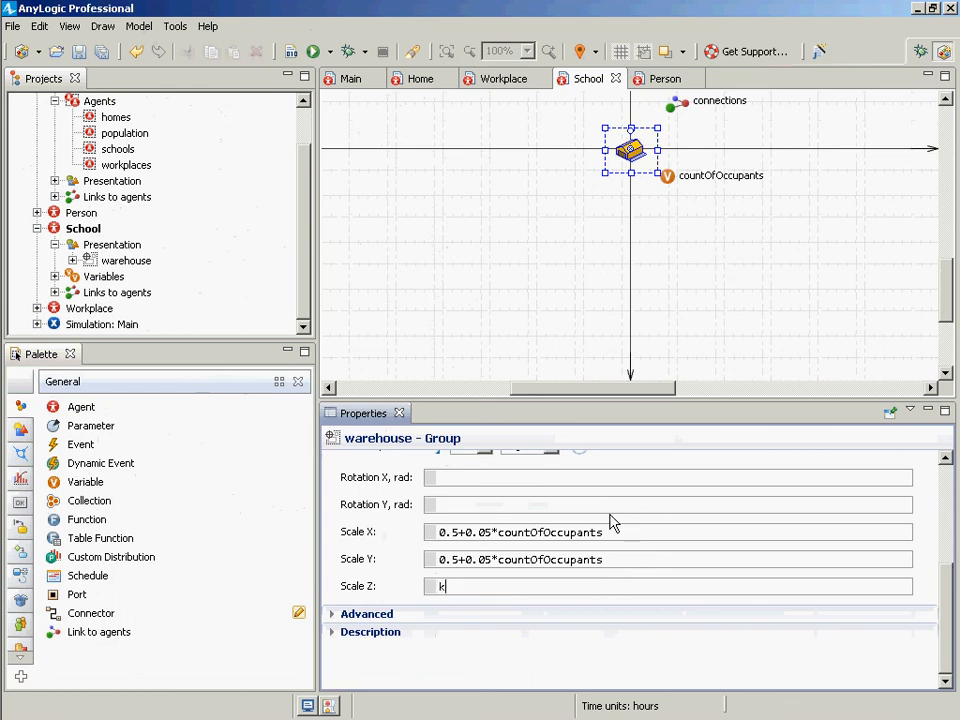
type("Scale()")
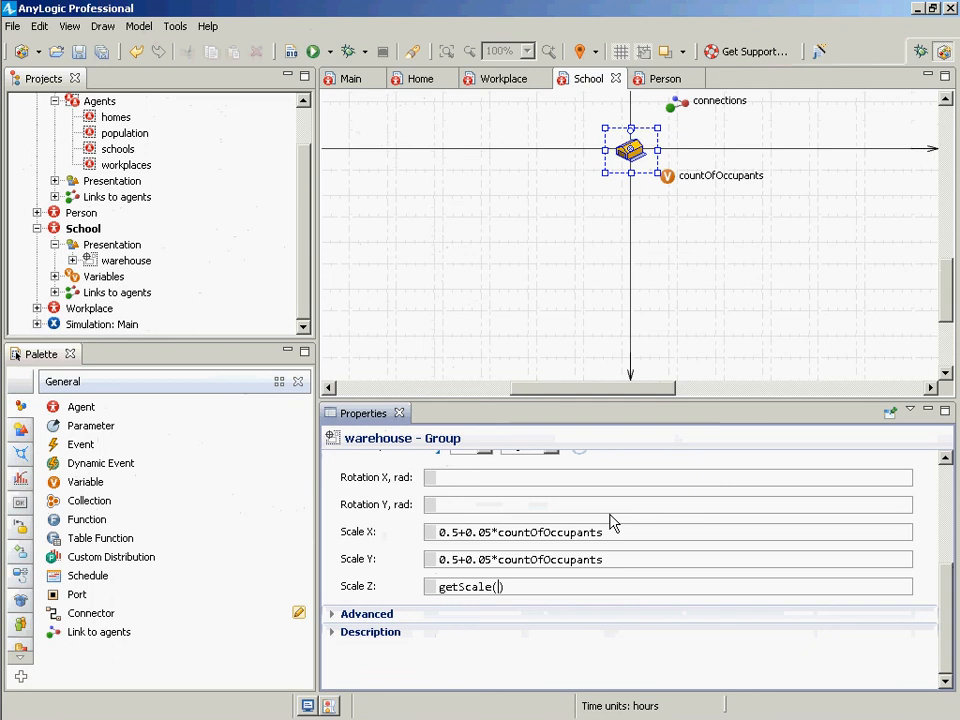
key("ctrl+shift+Left")
key("ctrl+shift+Left")
key("ctrl+v")
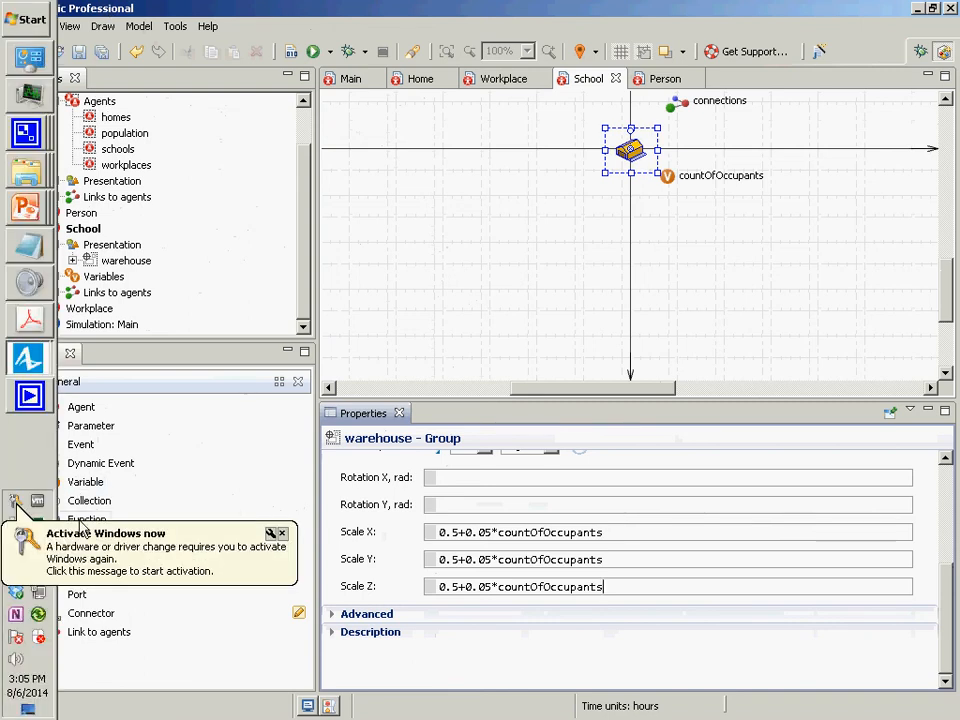
Add a function named getScale to the School agent type, just below the countOfOccupants variable.
left_click_drag(73, 519, 648, 215)
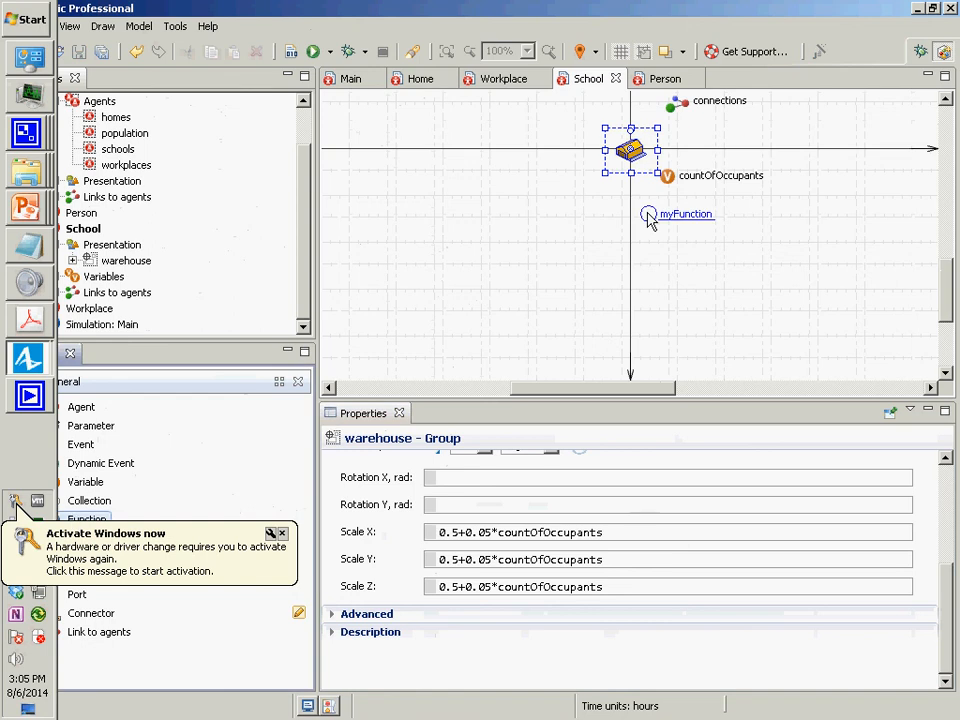
type("g")
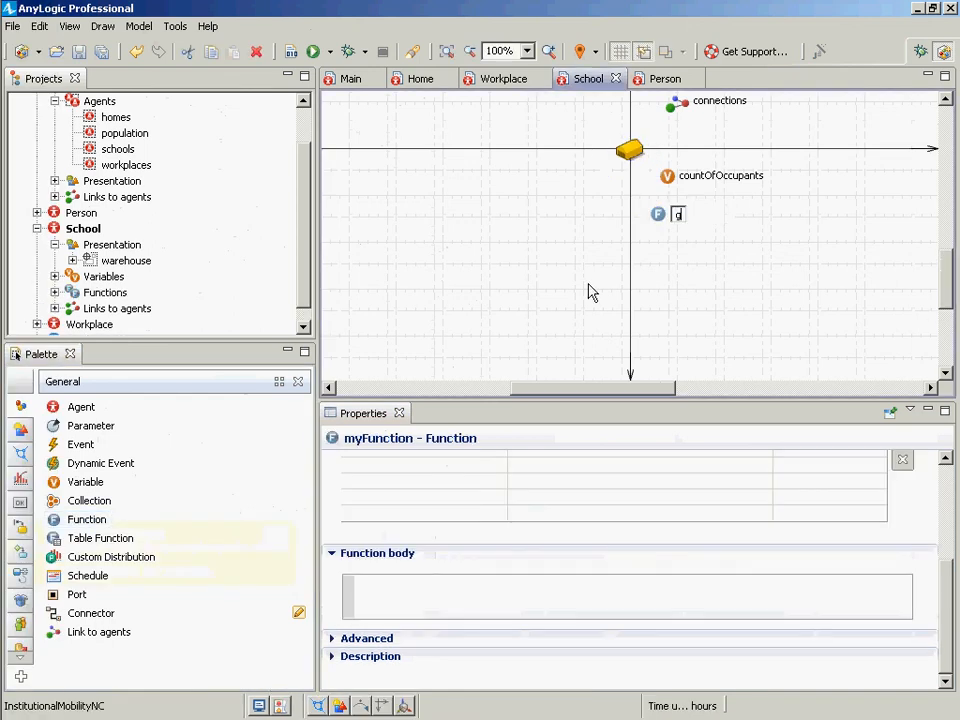
type("etScale")
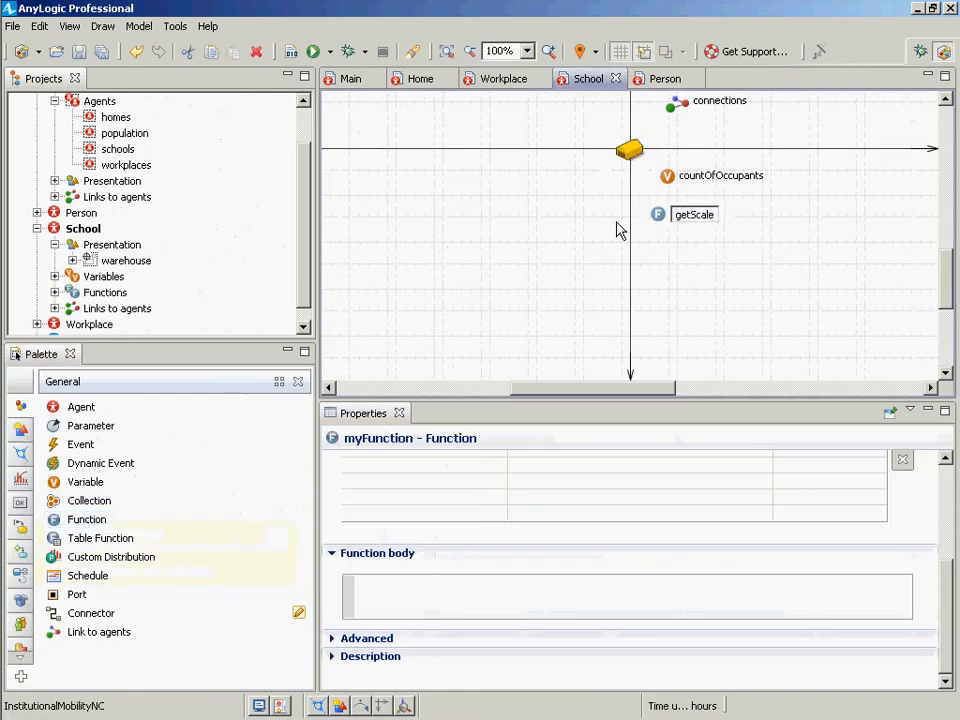
Enter return(0.5+0.05*countOfOccupants); as the getScale function body and make the function return a value of type double.
left_click(437, 597)
key("ctrl+v")
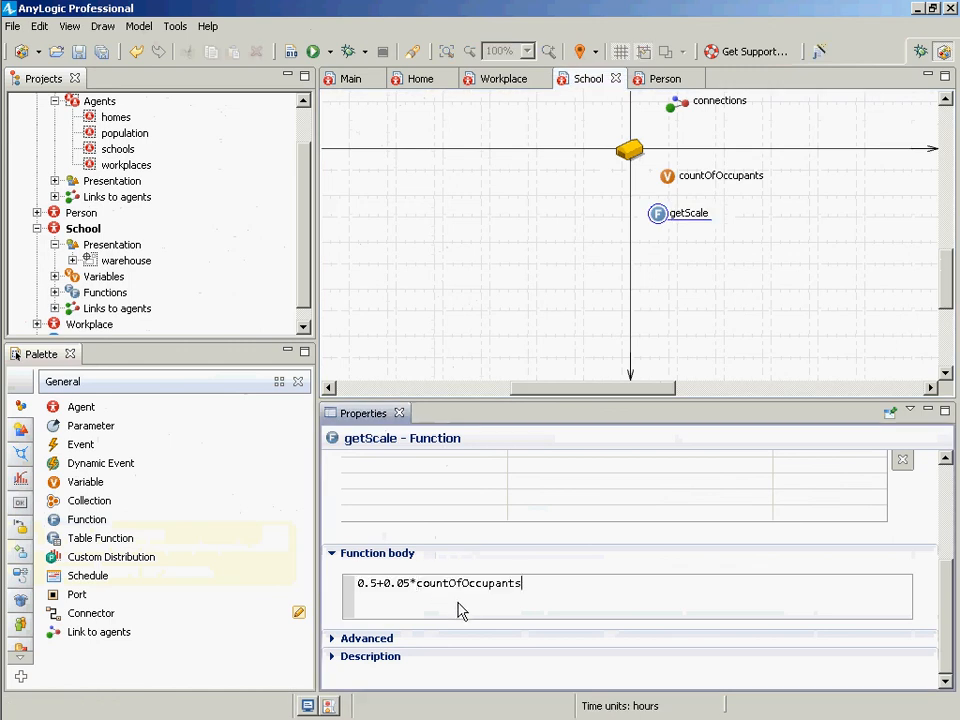
key("Home")
type("return(")
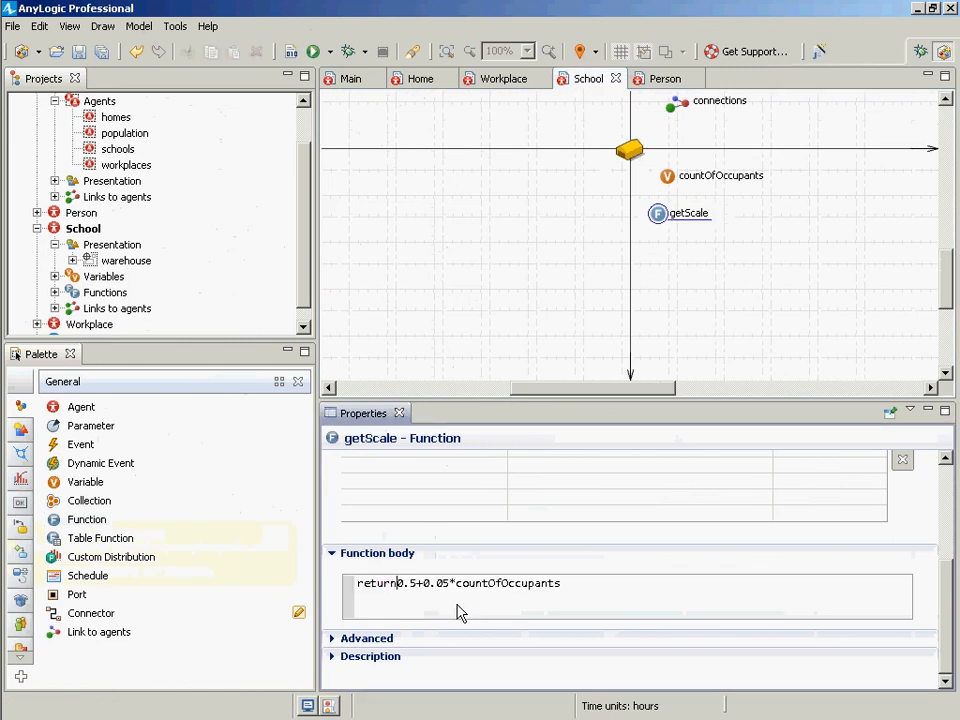
key("Right")
key("Right")
key("Right")
key("Right")
key("End")
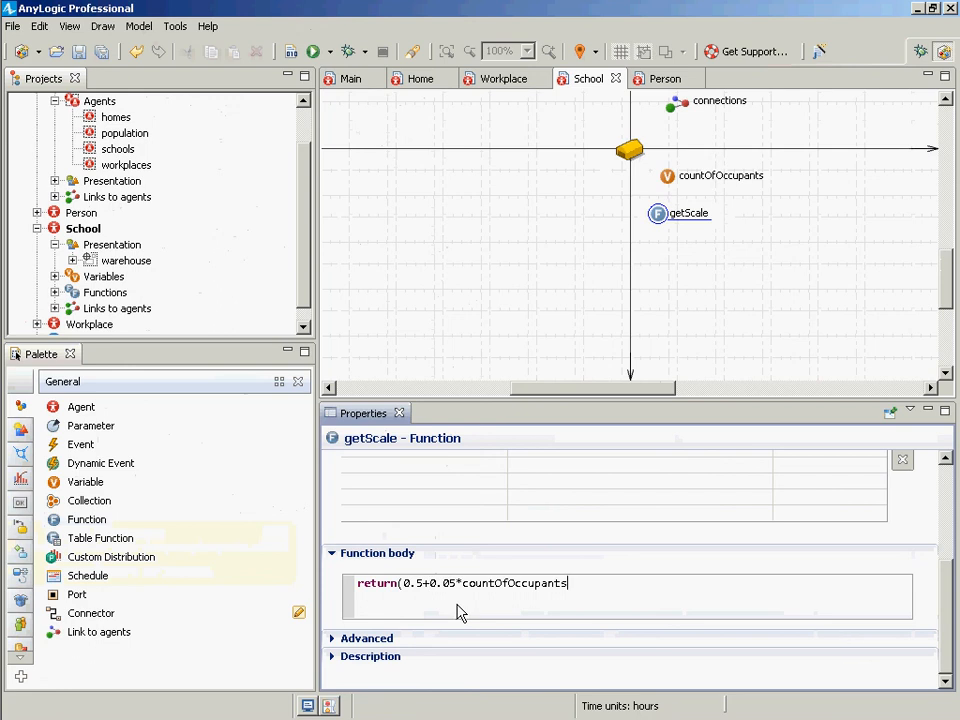
type(");")
scroll(455, 478, "up", 3)
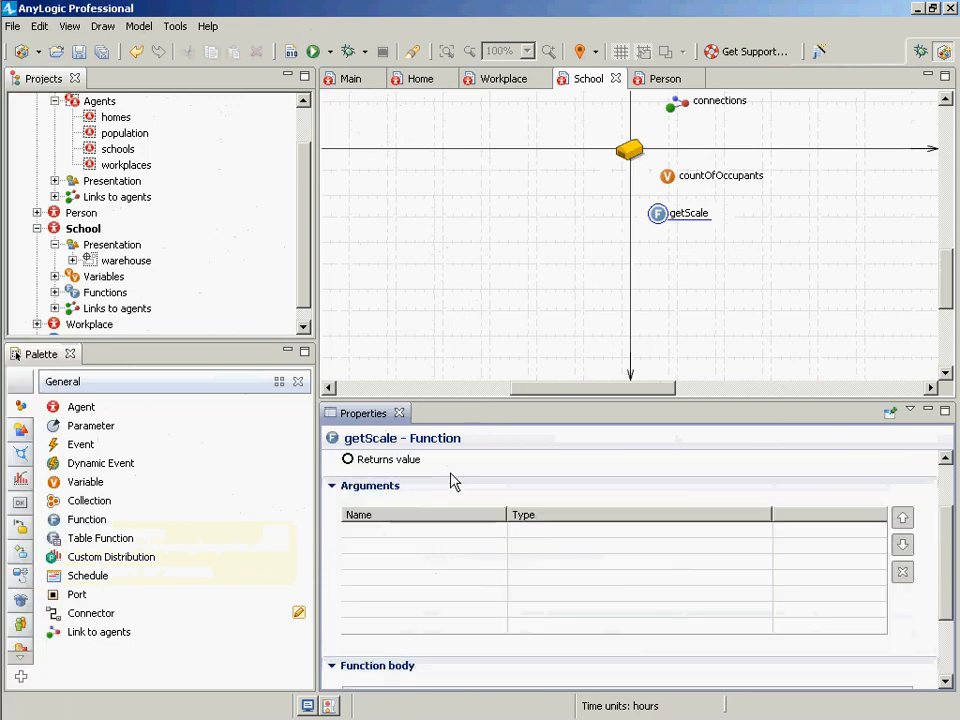
left_click(394, 459)
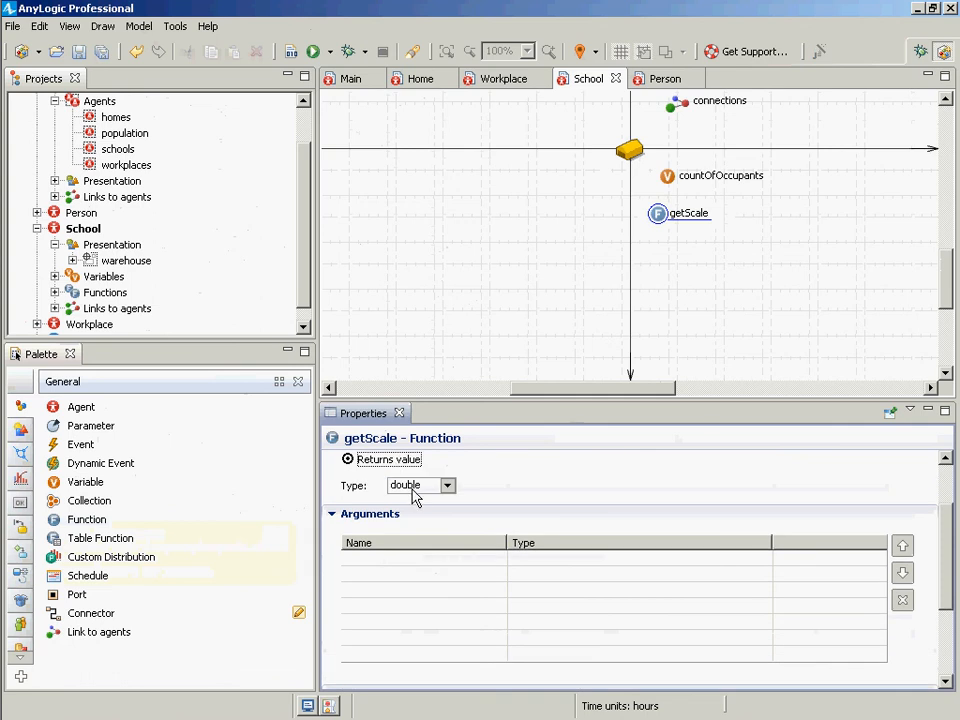
scroll(416, 497, "down", 3)
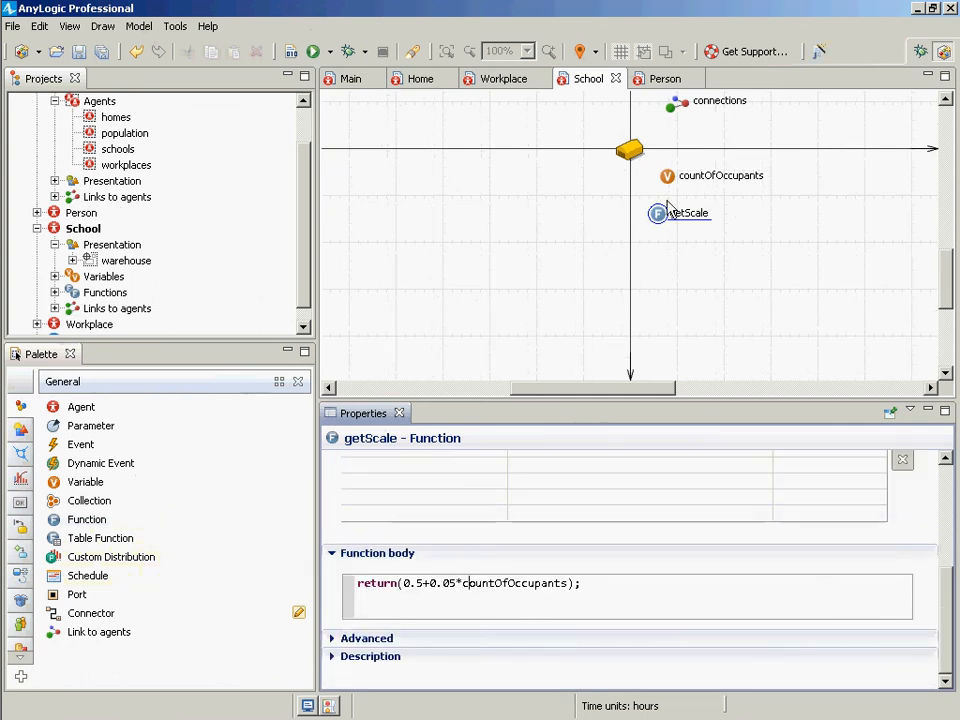
Replace the warehouse group's Scale X expression with a call to getScale().
left_click(672, 178)
left_click(629, 150)
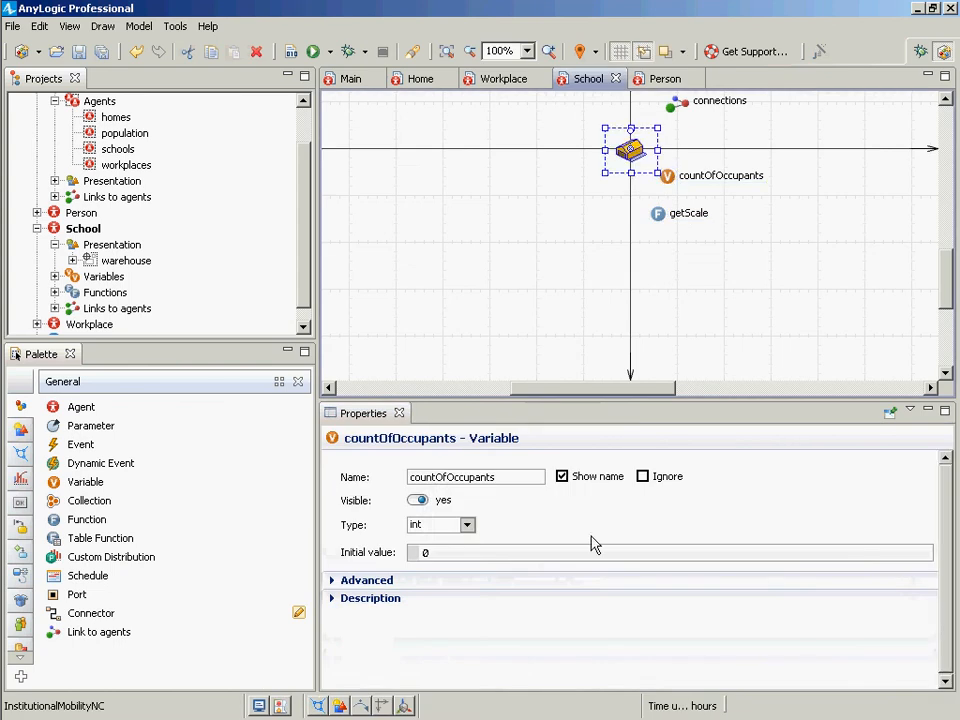
scroll(546, 619, "down", 3)
scroll(905, 600, "down", 5)
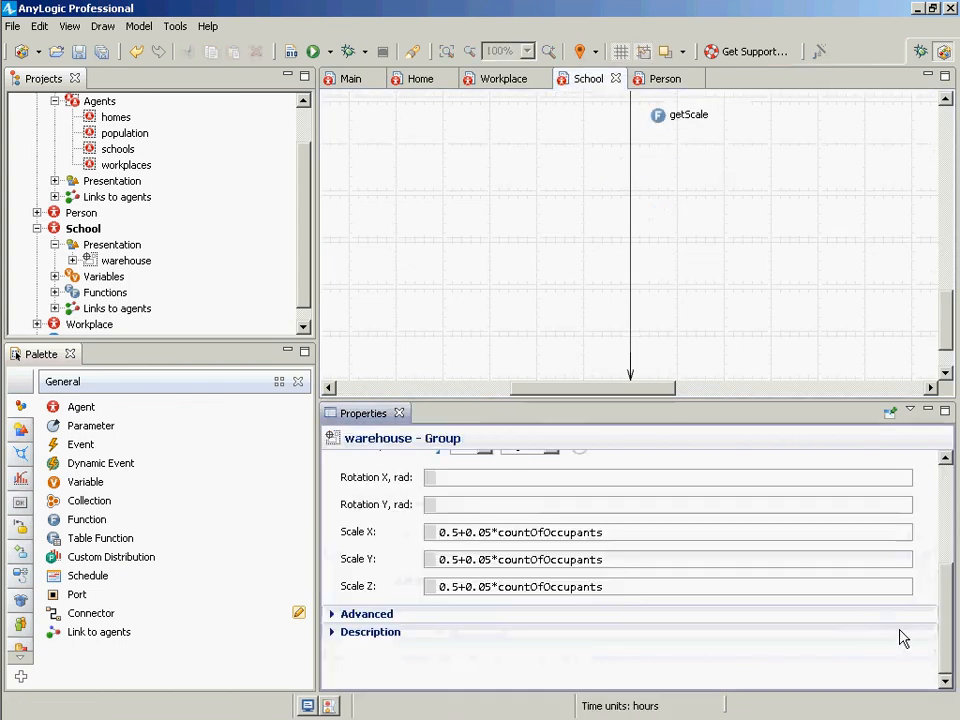
triple_click(618, 540)
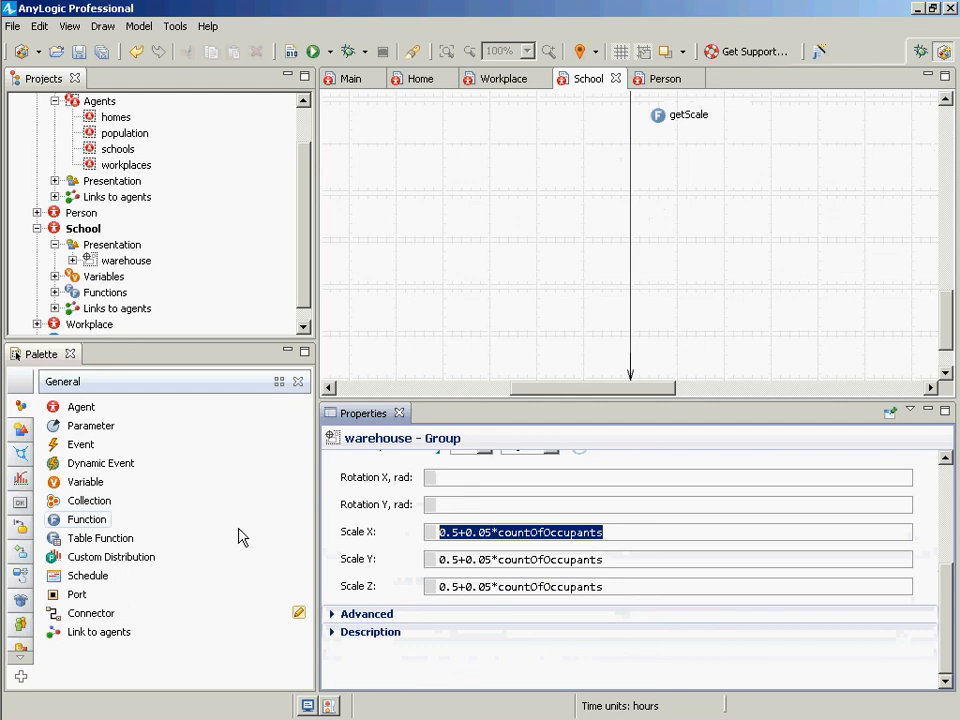
type("getScale()")
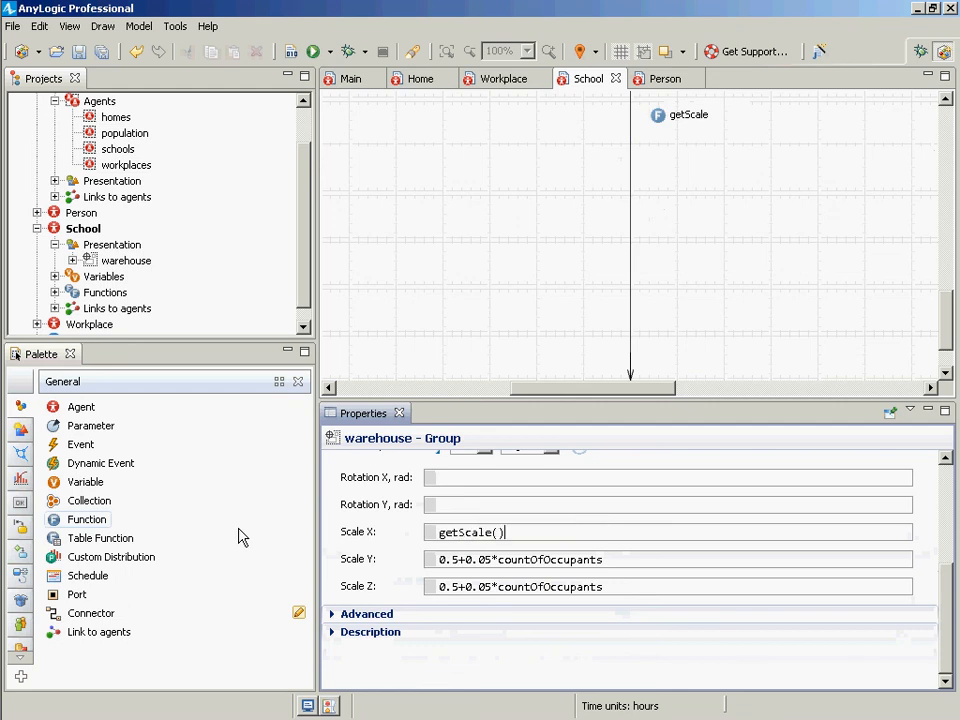
Copy the getScale() call from Scale X into the warehouse group's Scale Y and Scale Z, and save the model.
key("ctrl+a")
key("ctrl+c")
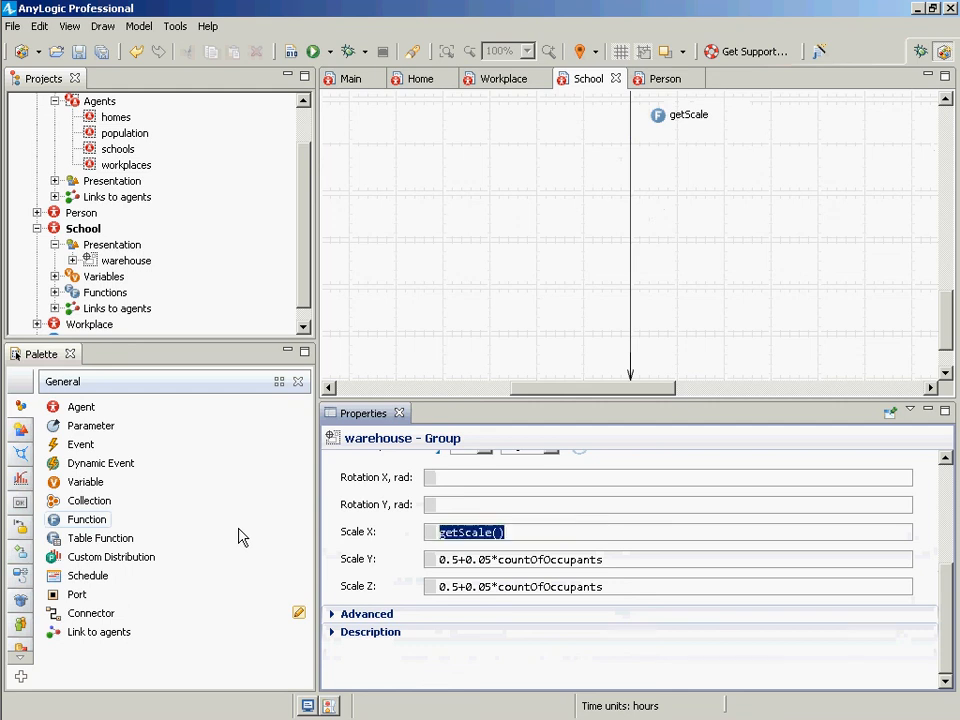
left_click_drag(628, 564, 446, 556)
key("ctrl+v")
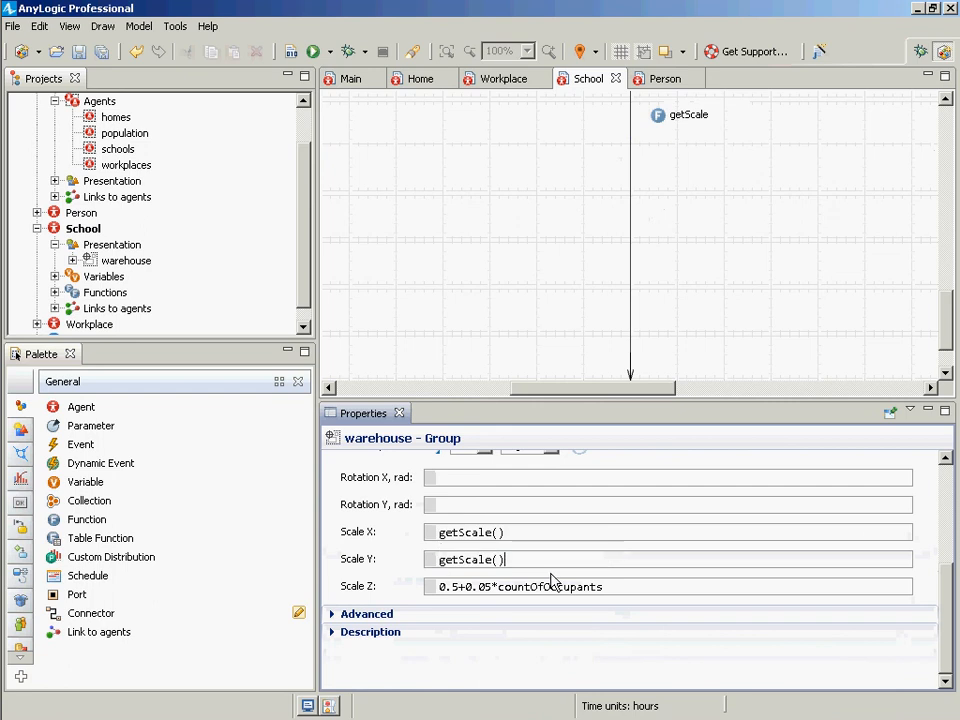
left_click_drag(628, 591, 343, 583)
key("ctrl+v")
key("ctrl+s")
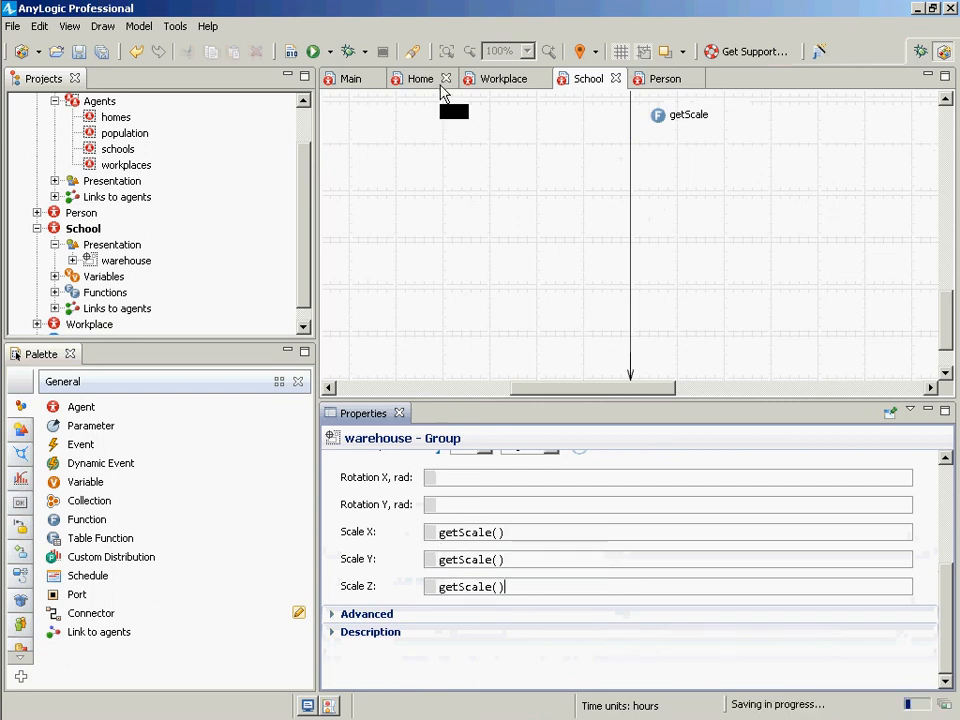
Build the model, trace the reported error to its source, and examine the getScale function's name and return type settings.
left_click(290, 50)
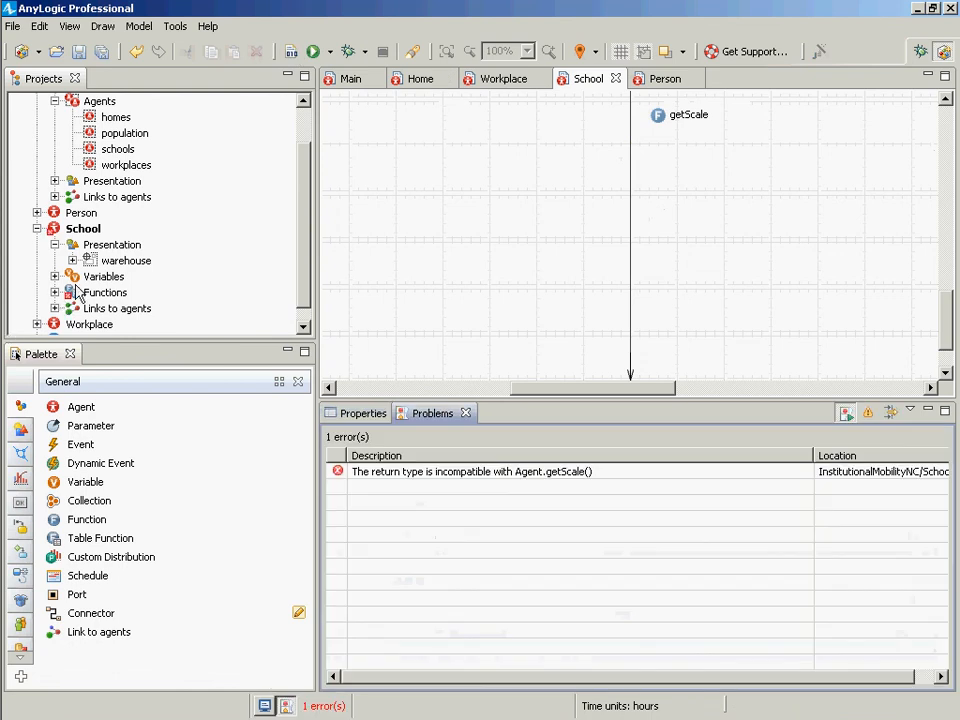
double_click(455, 472)
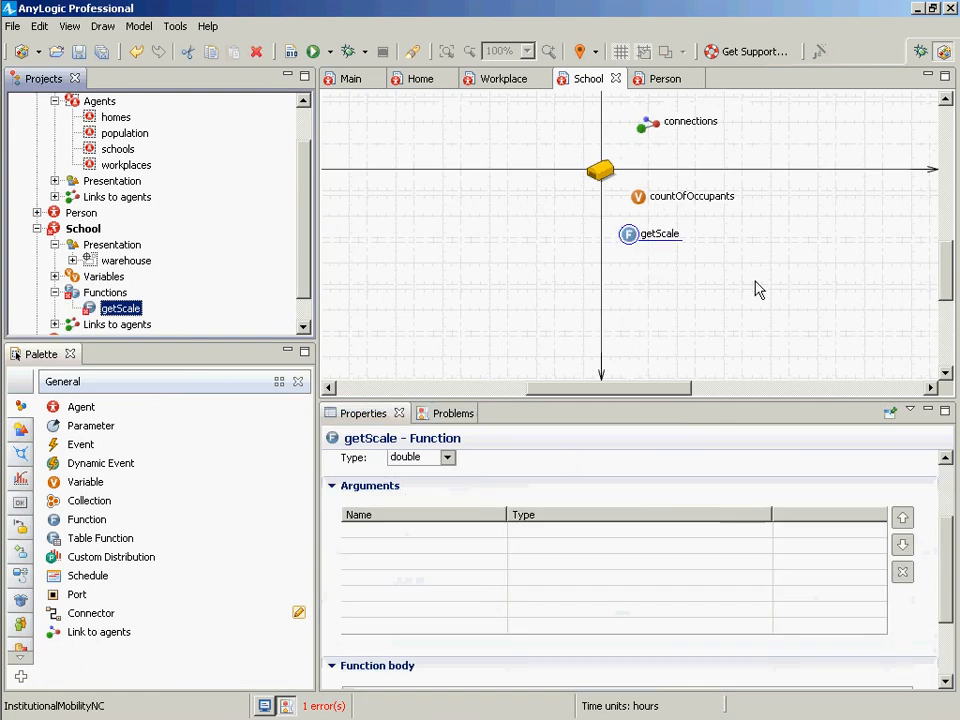
left_click(640, 240)
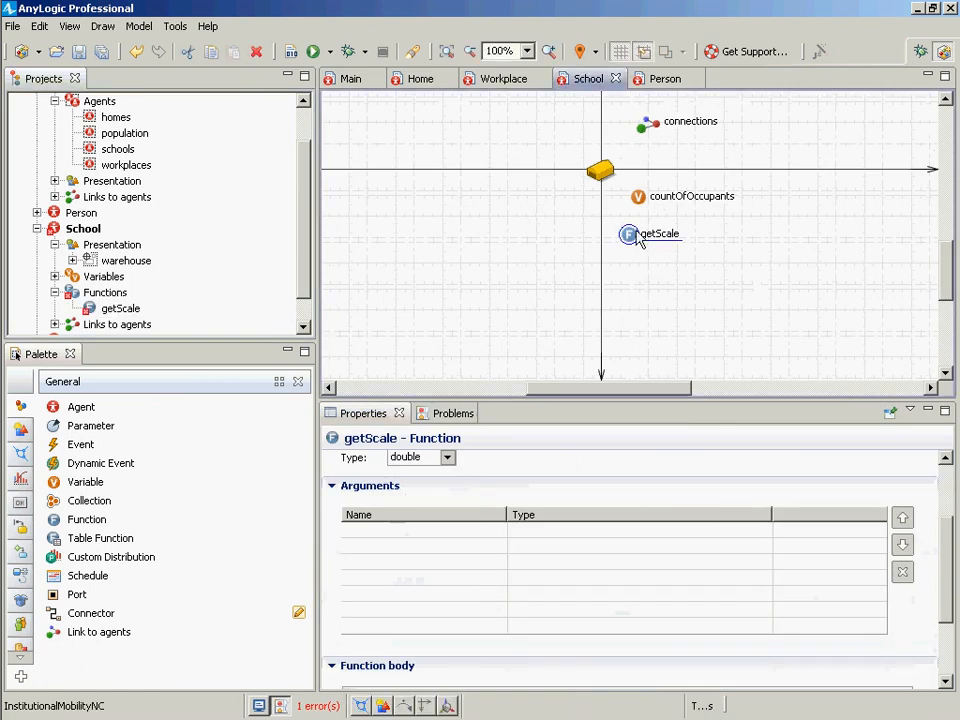
left_click(291, 51)
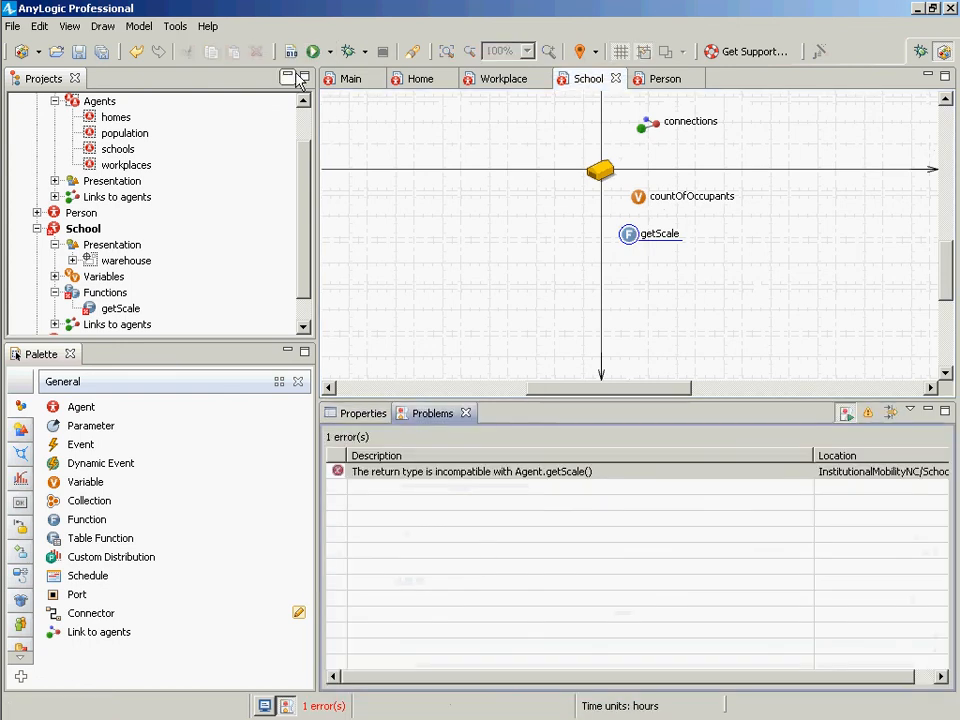
double_click(512, 472)
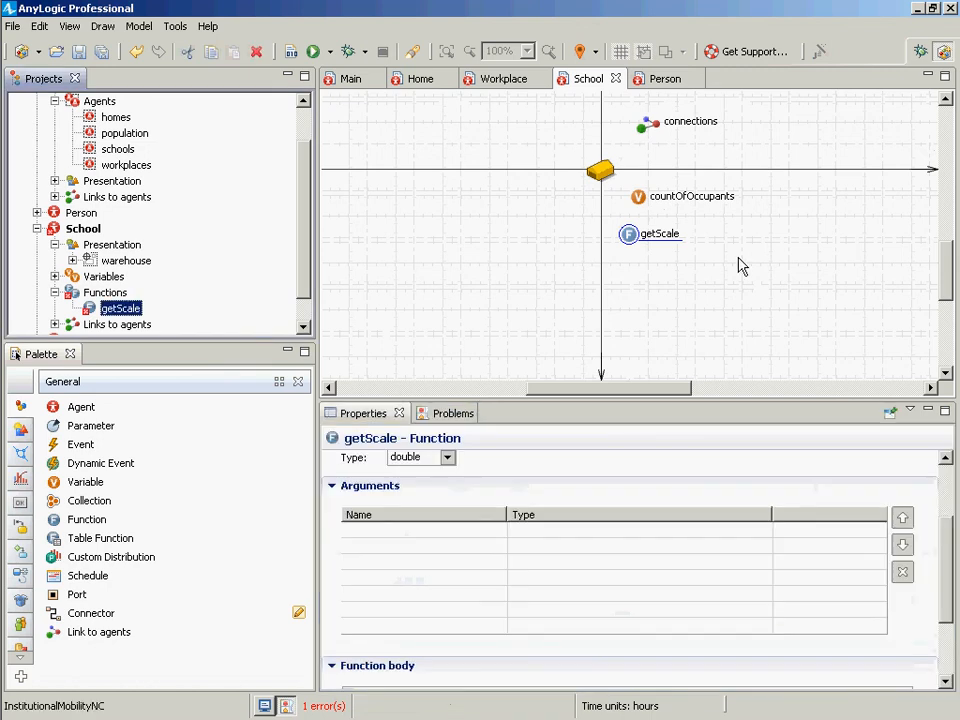
left_click(628, 234)
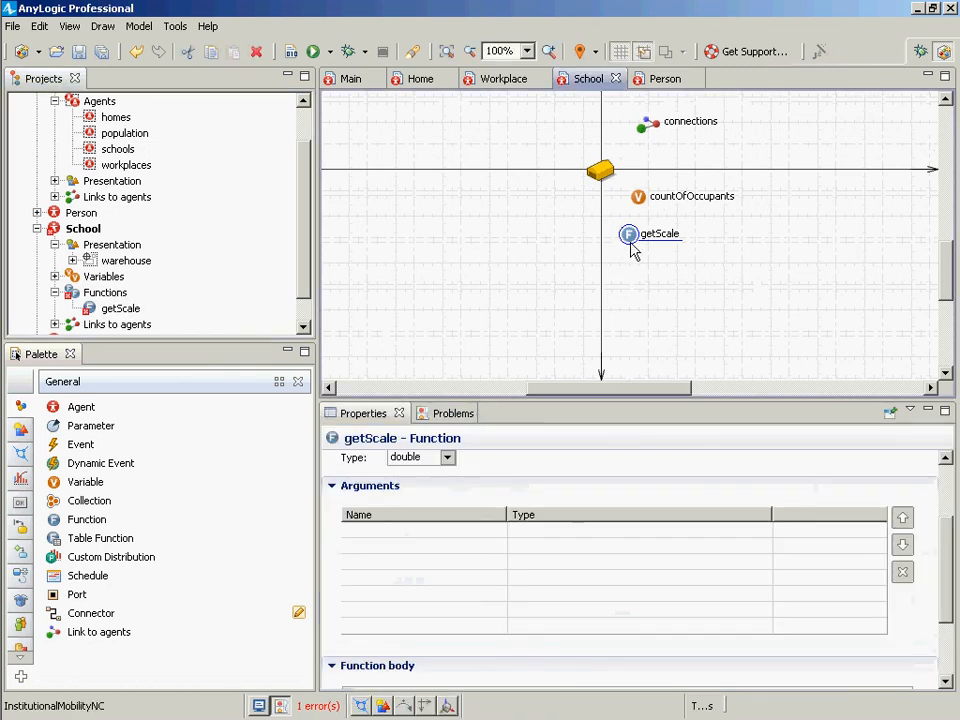
left_click(947, 487)
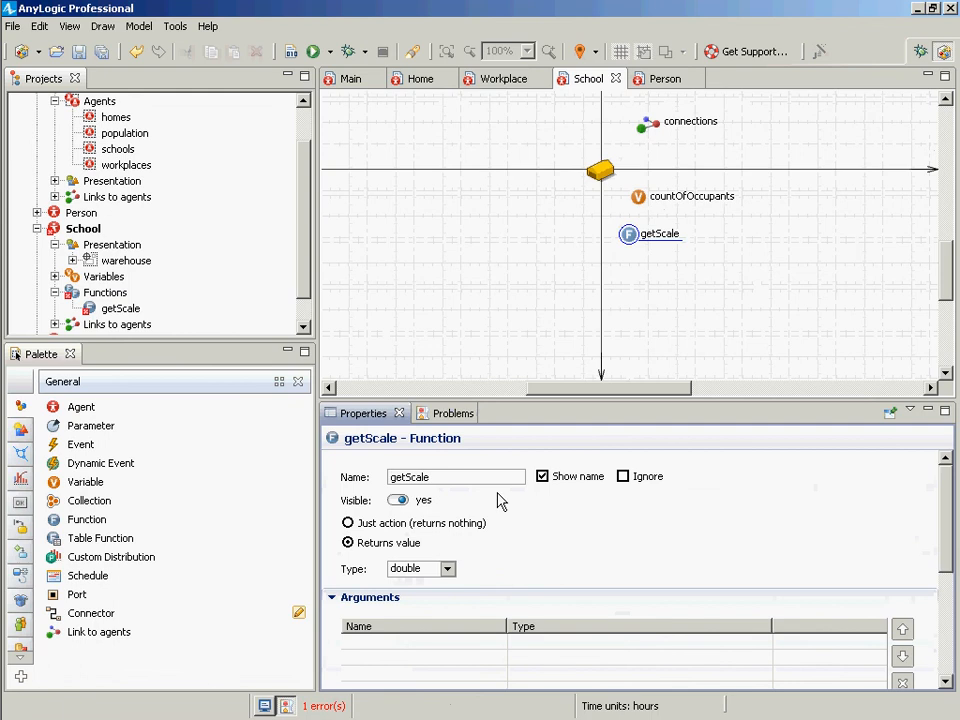
Rename the School agent's getScale function to getVisualScale and rebuild the model.
left_click(471, 473)
key("Left")
key("Left")
key("Left")
key("Left")
key("Left")
type("Visual")
left_click(292, 54)
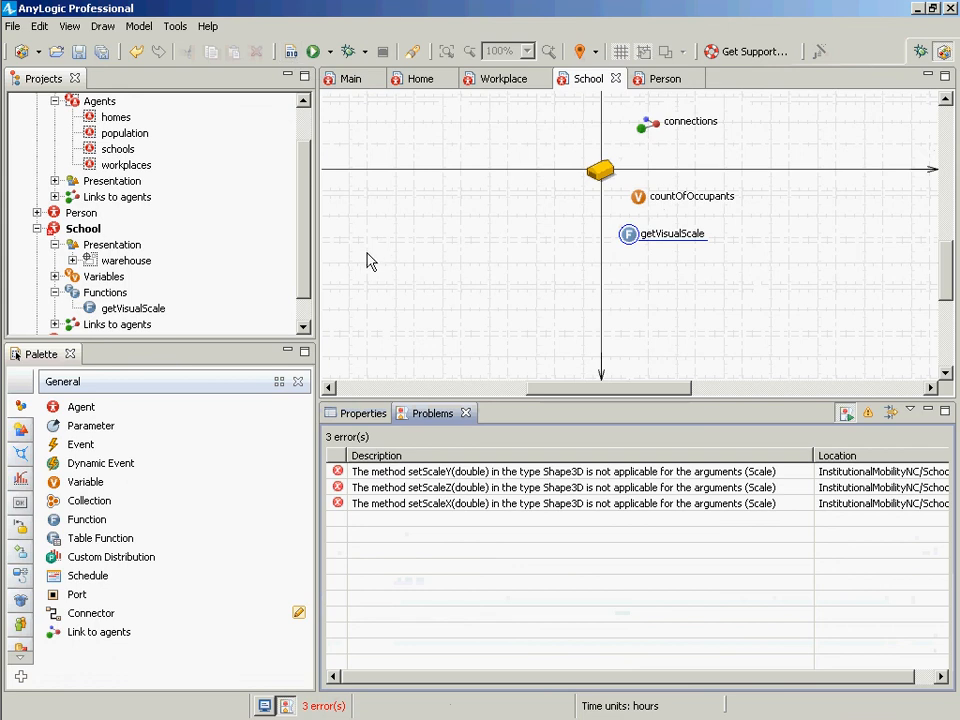
Change the function call in the warehouse group's Scale X expression to getVisualScale().
left_click(607, 186)
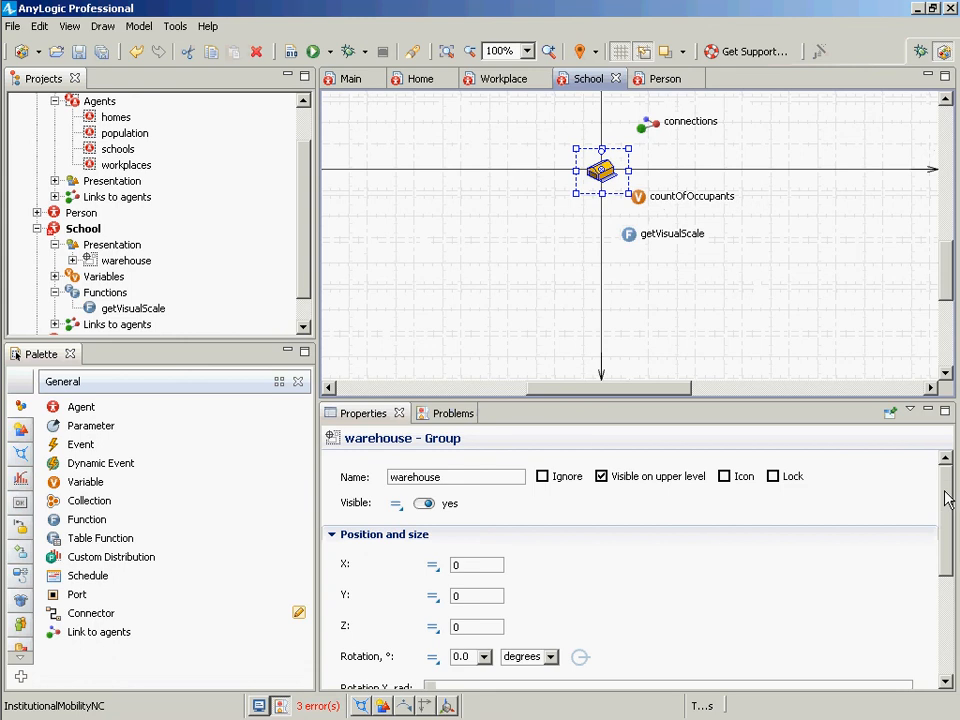
scroll(948, 499, "down", 5)
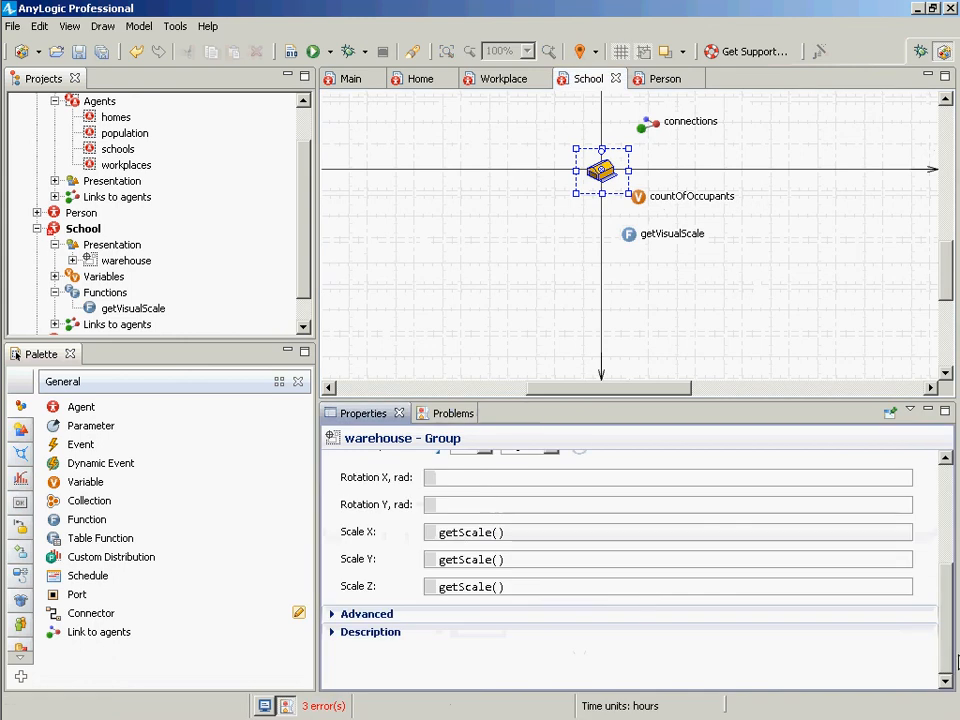
left_click(459, 532)
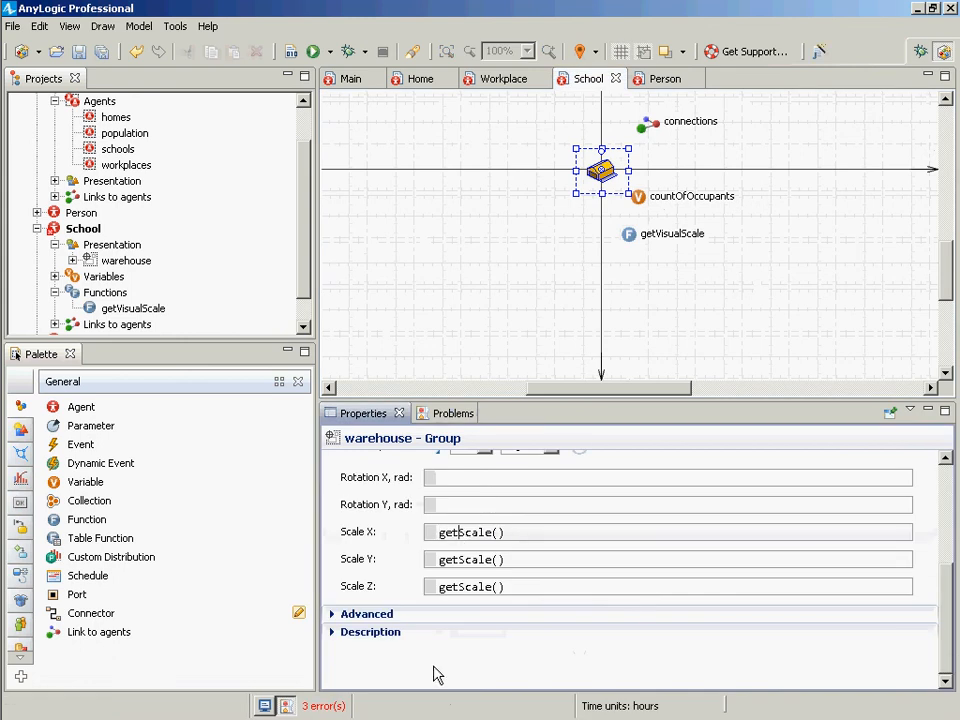
type("Visual")
Copy the getVisualScale name from Scale X over the function name in the warehouse group's Scale Y and Scale Z.
key("Home")
key("ctrl+shift+Right")
key("ctrl+c")
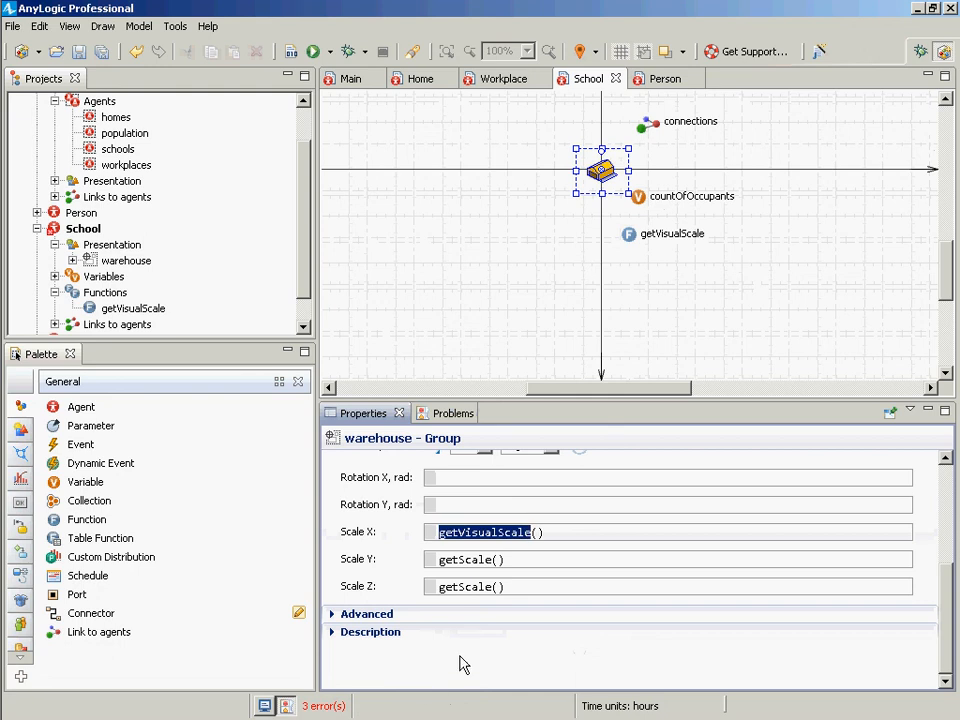
left_click(450, 560)
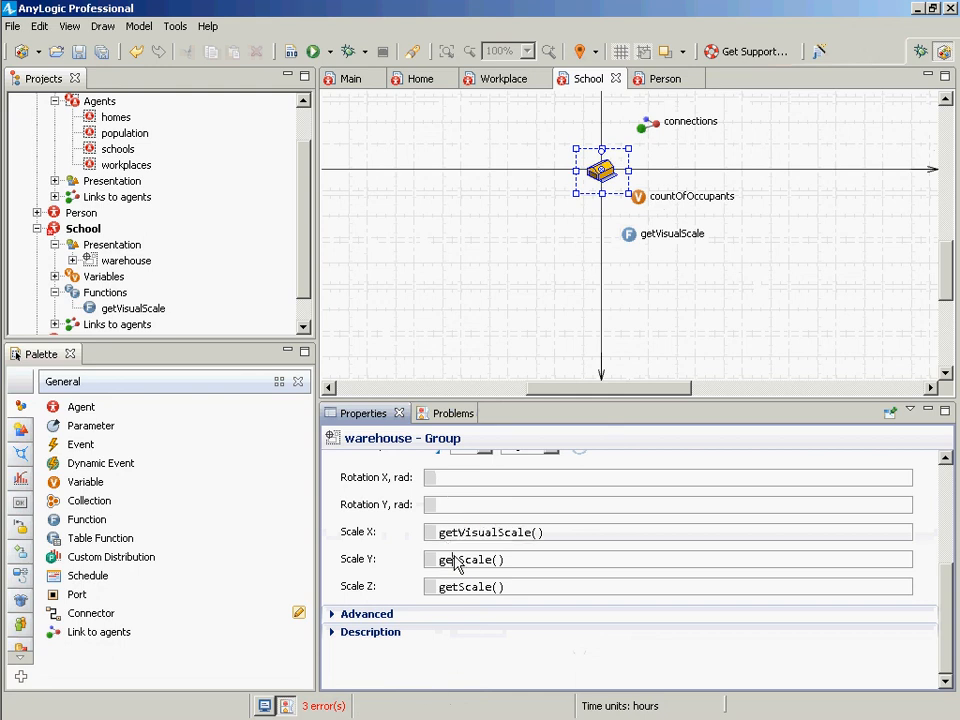
double_click(450, 560)
key("ctrl+v")
double_click(456, 588)
key("ctrl+v")
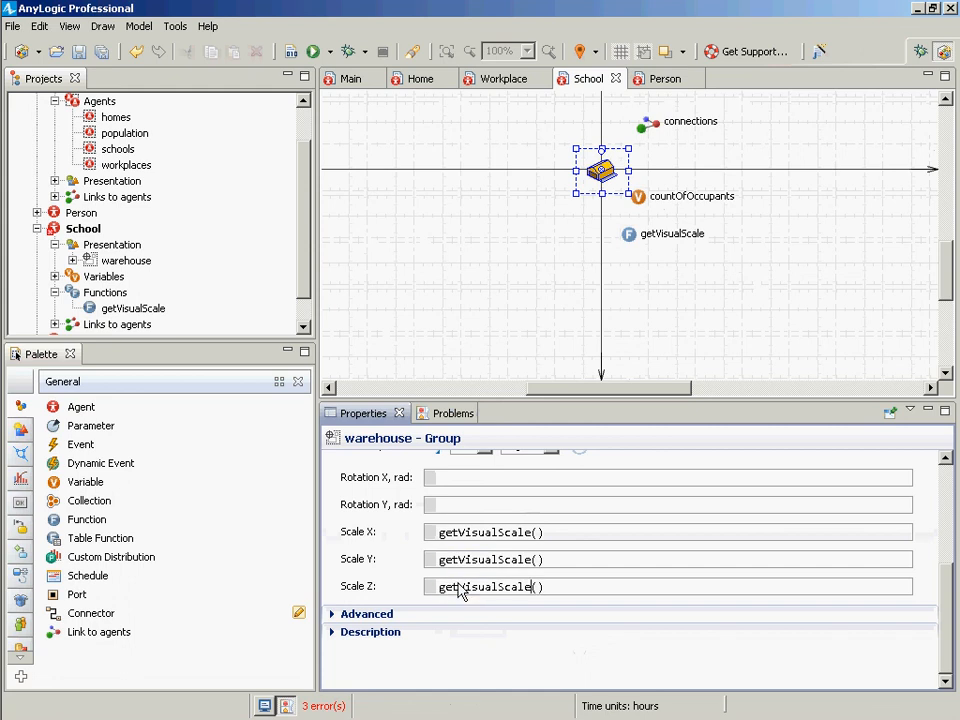
Save the model and build it with the updated scale function calls.
key("ctrl+s")
key("ctrl+s")
left_click(289, 55)
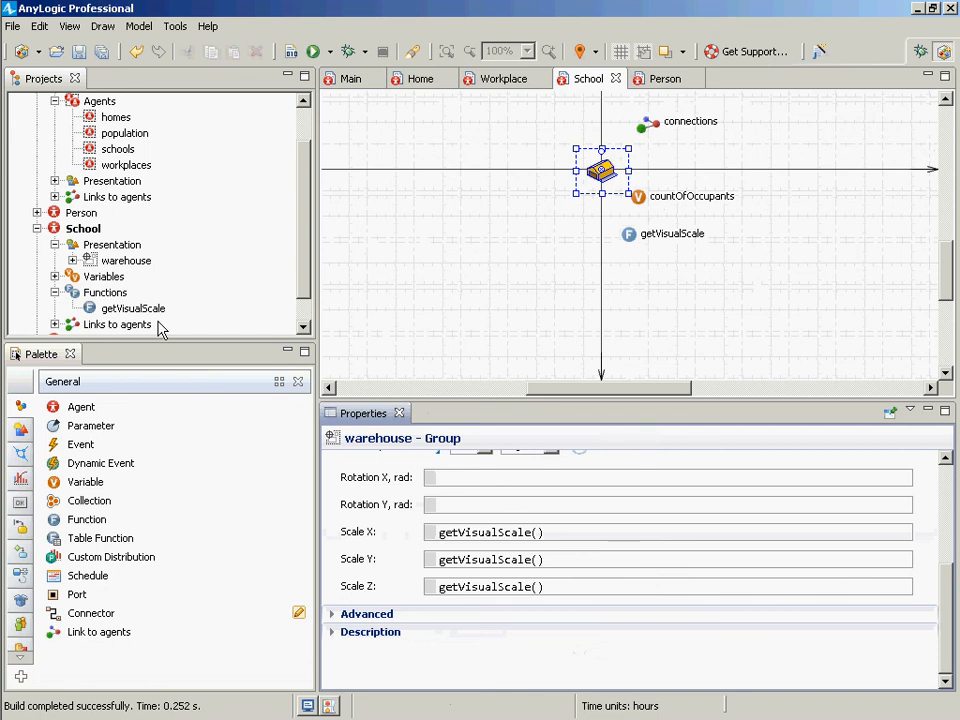
Run the Simulation: Main experiment, start the model, and raise its execution speed to x5.
left_click(306, 315)
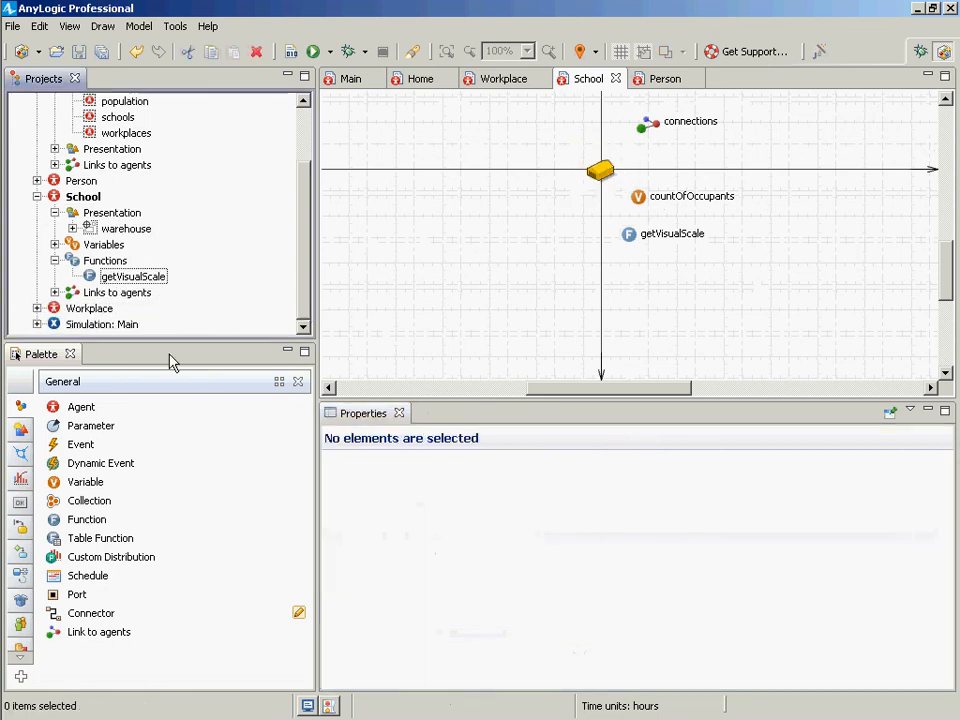
right_click(125, 328)
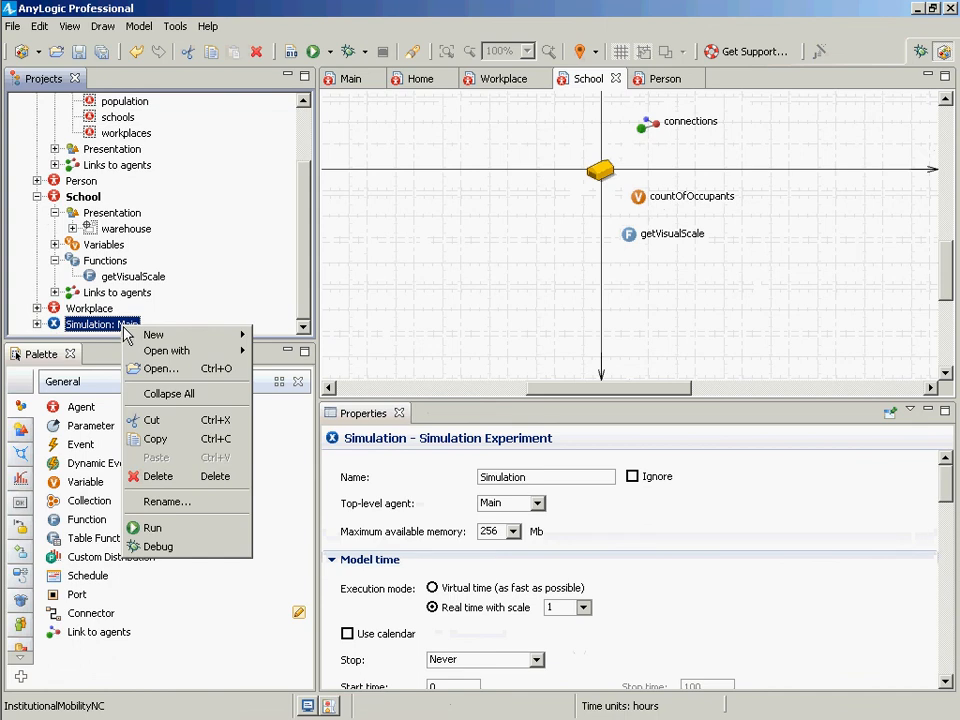
left_click(150, 530)
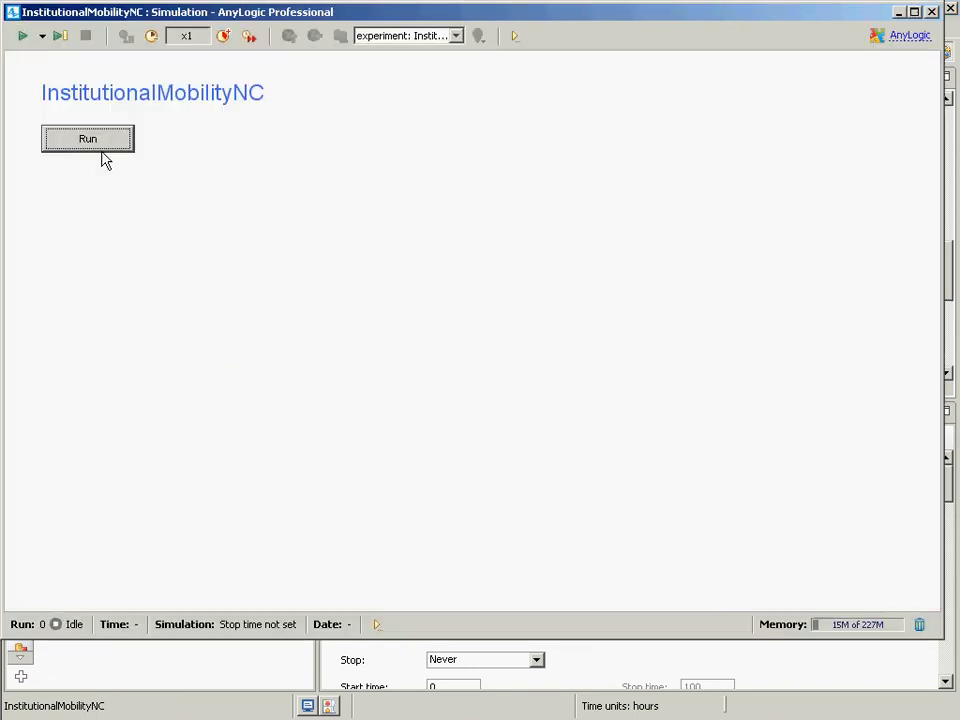
left_click(100, 146)
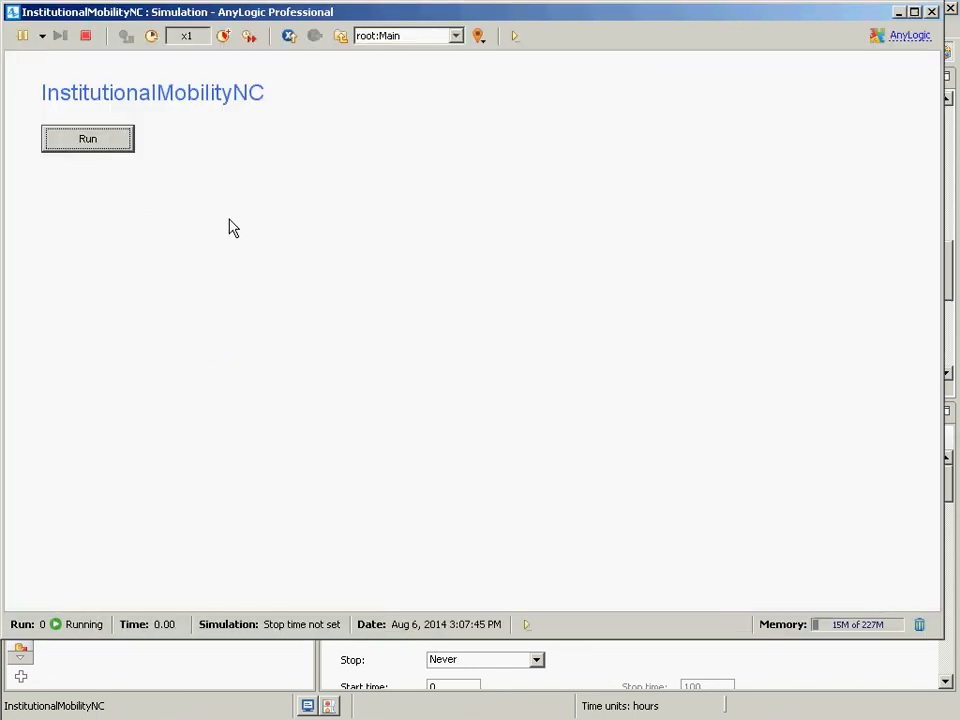
left_click(224, 37)
left_click(224, 37)
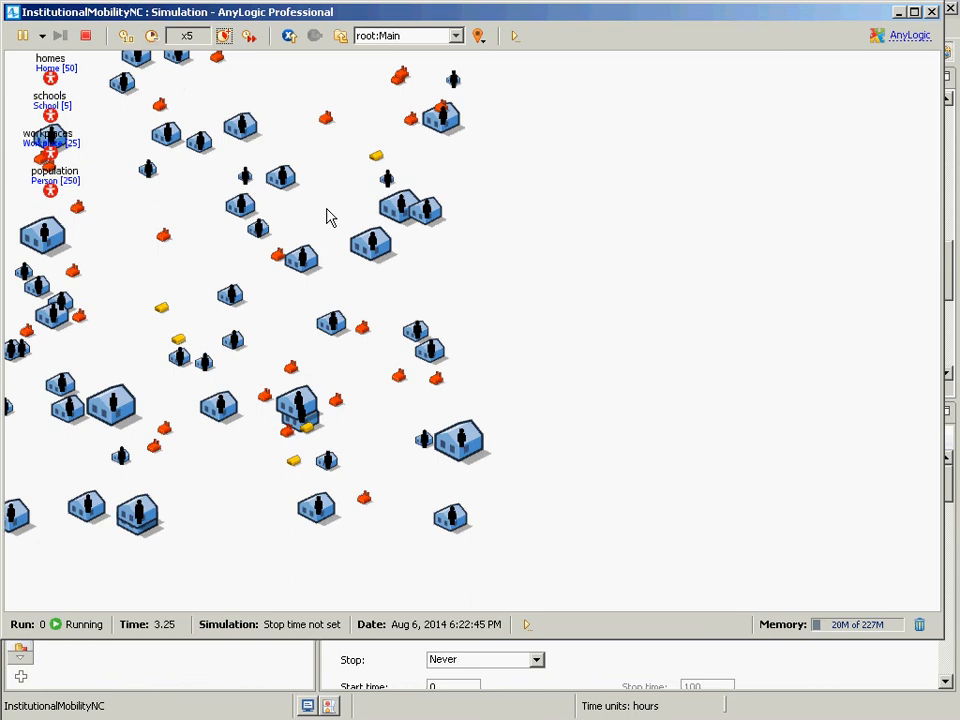
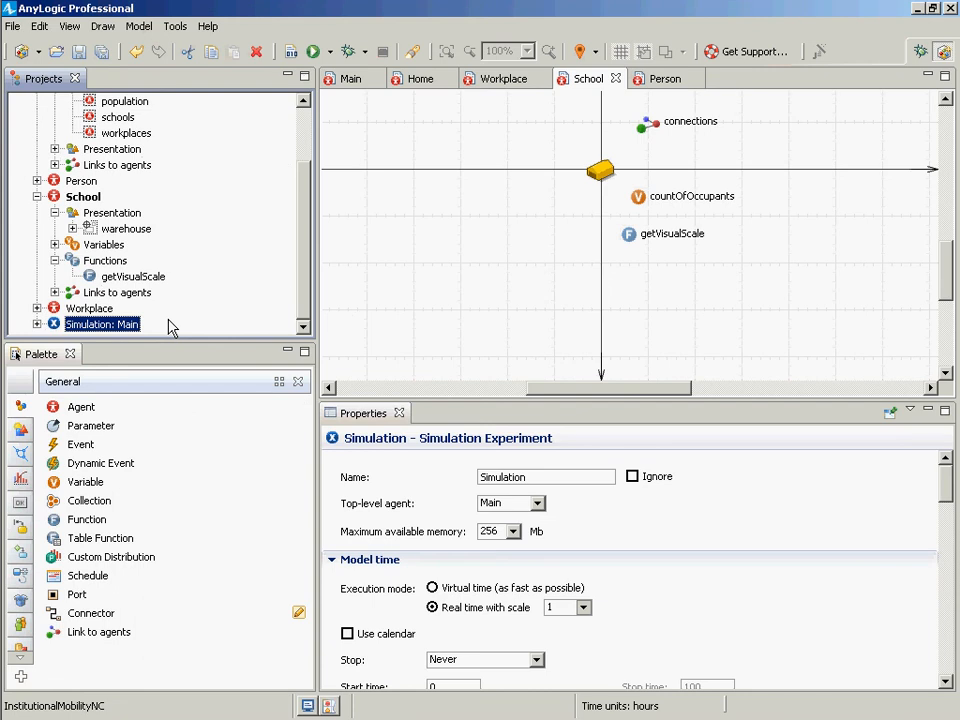
key("alt+Tab")
key("alt+Tab")
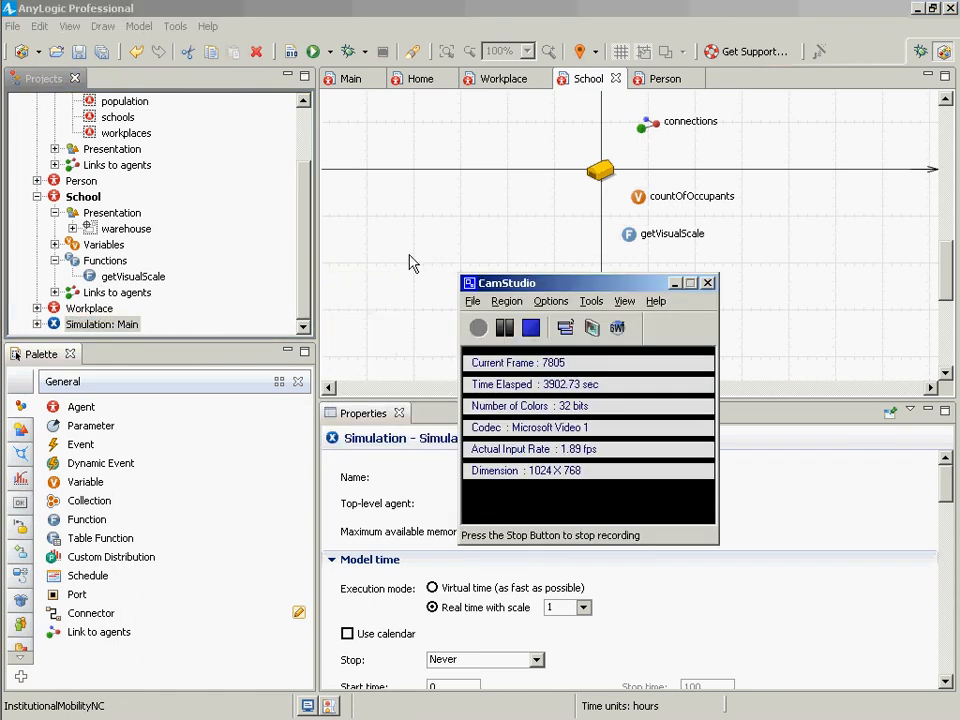